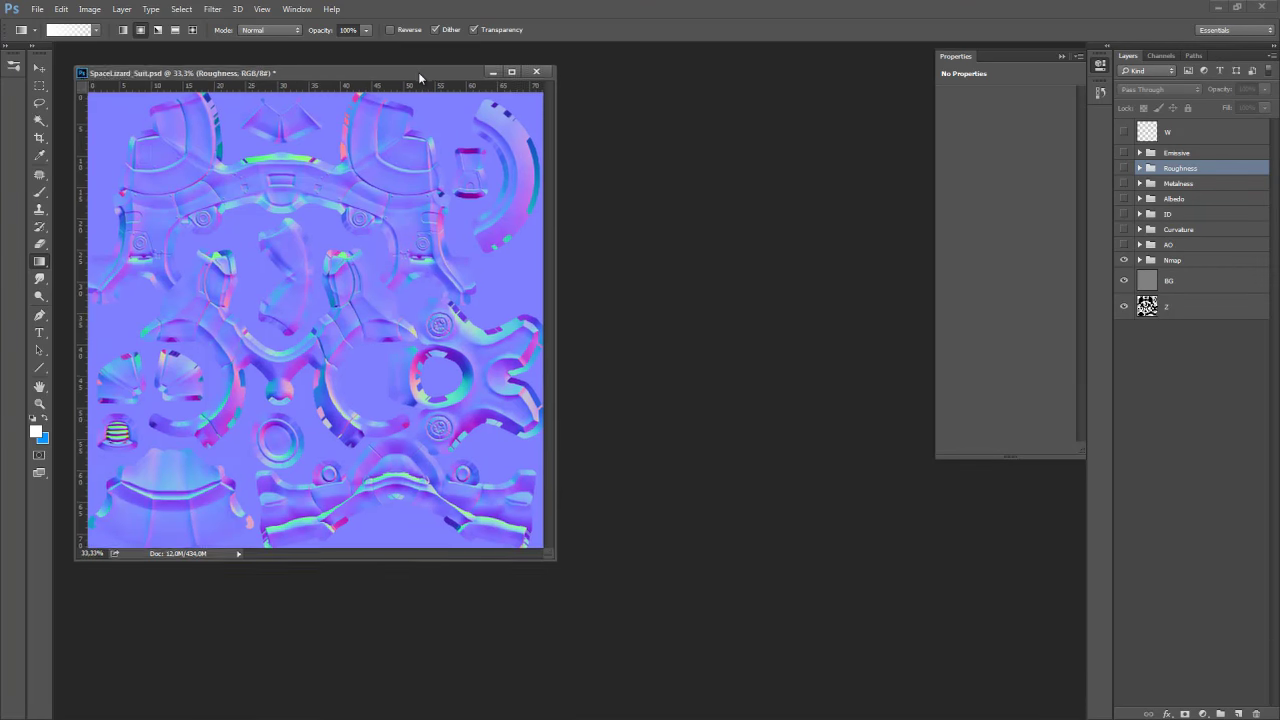
Enlarge the texture document window and view the canvas full screen
drag(418, 72, 520, 103)
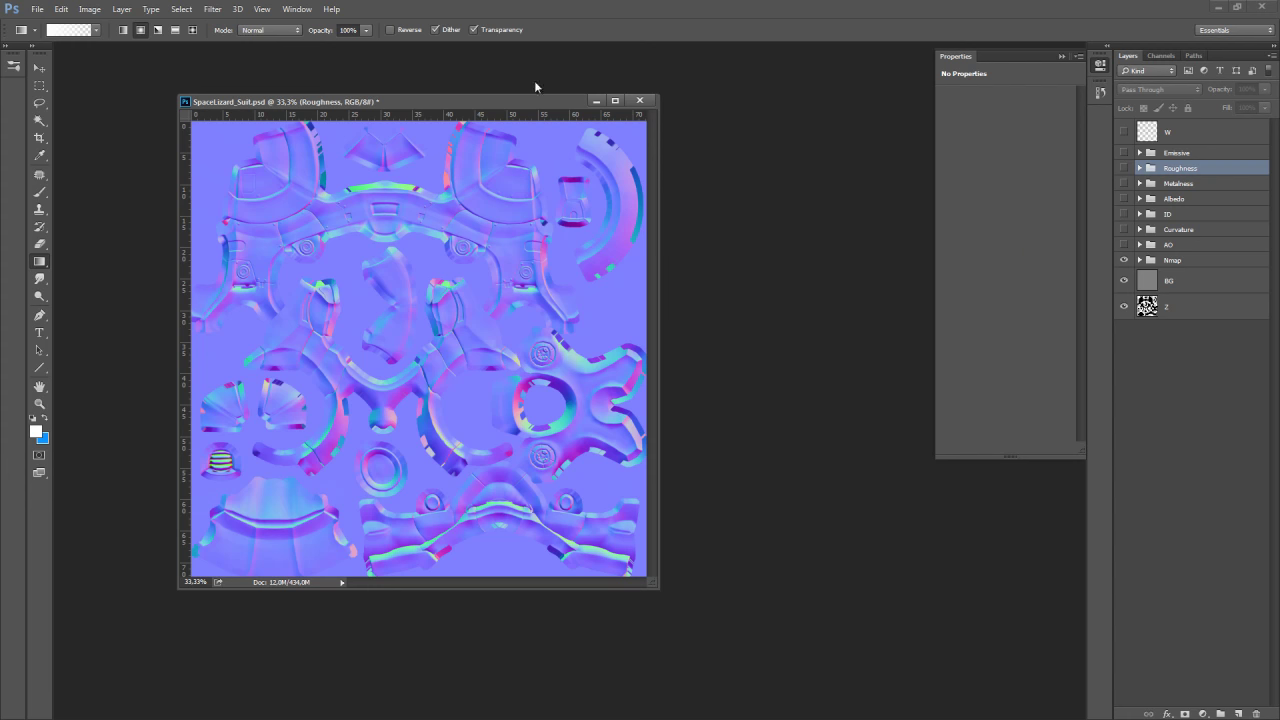
drag(457, 100, 366, 63)
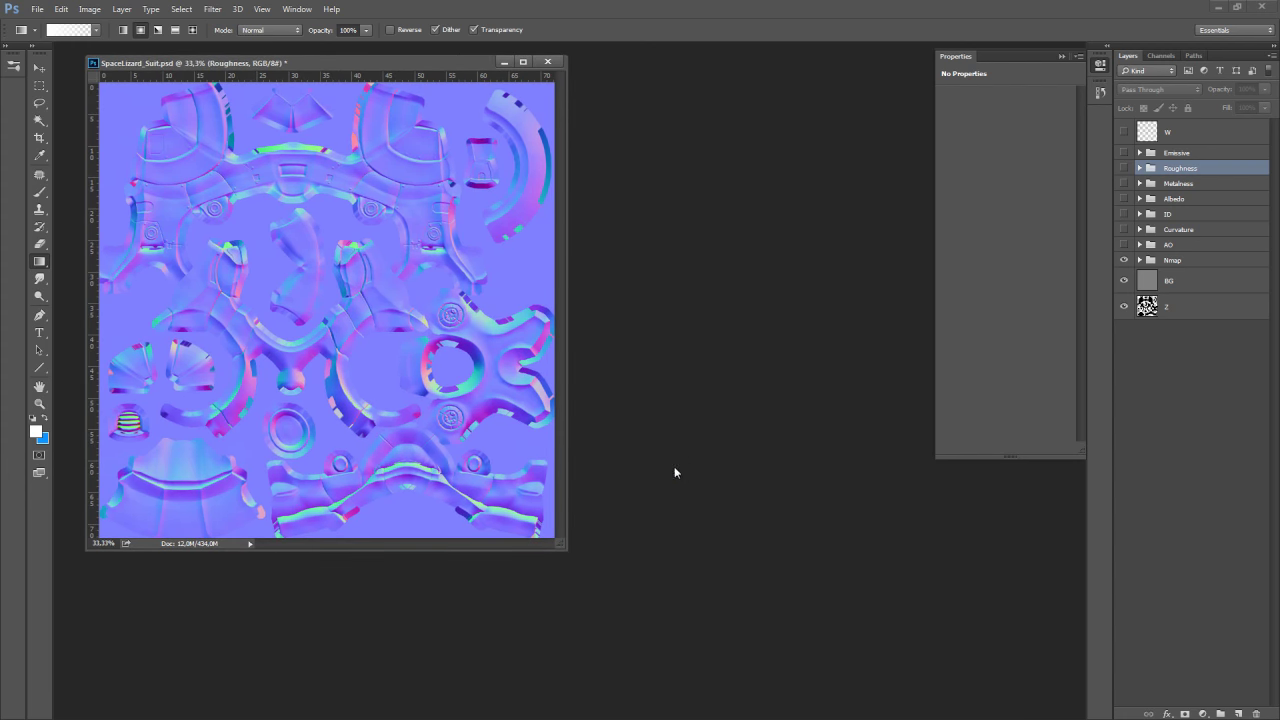
drag(566, 547, 758, 627)
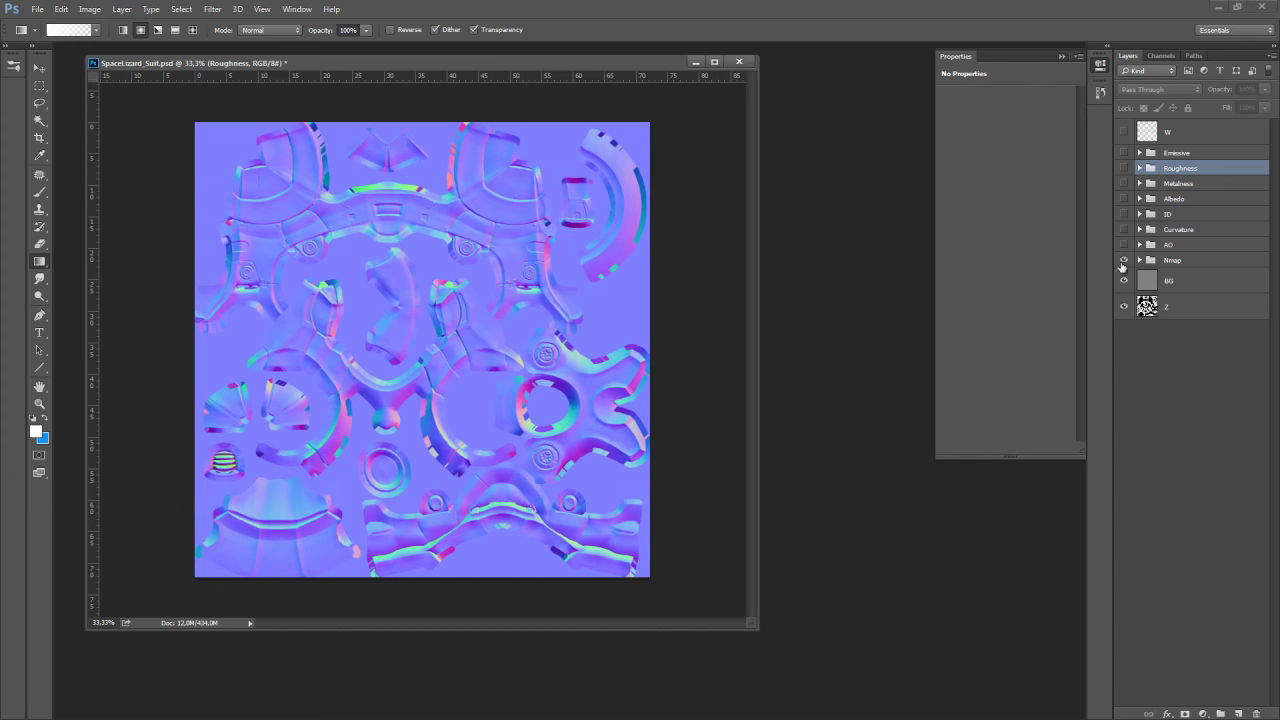
alt+scroll(445, 291, up, 1)
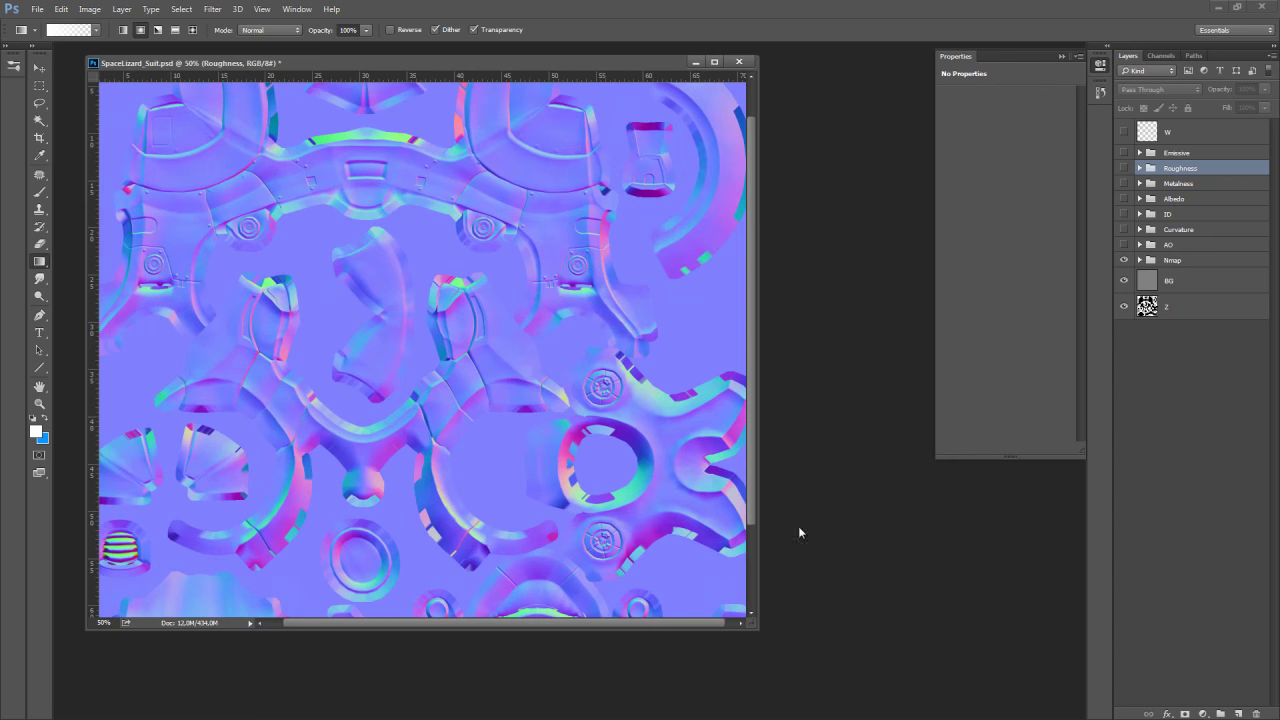
key(f)
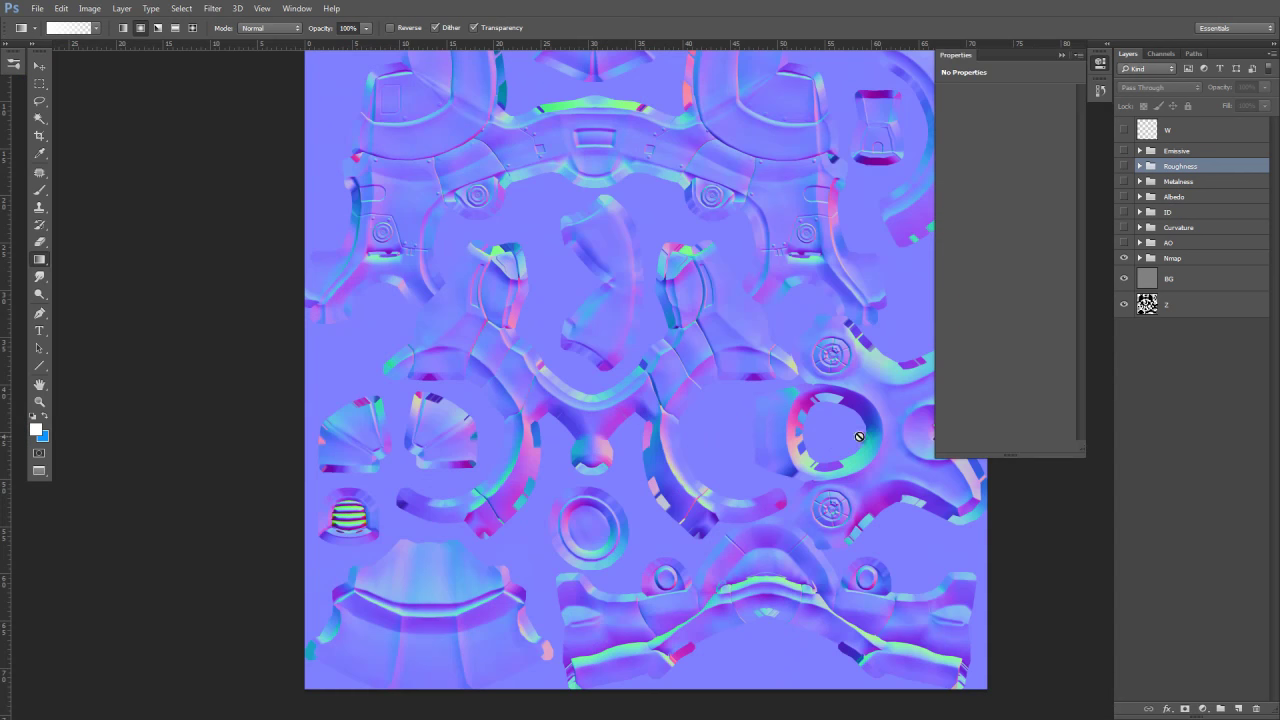
alt+scroll(840, 402, down, 1)
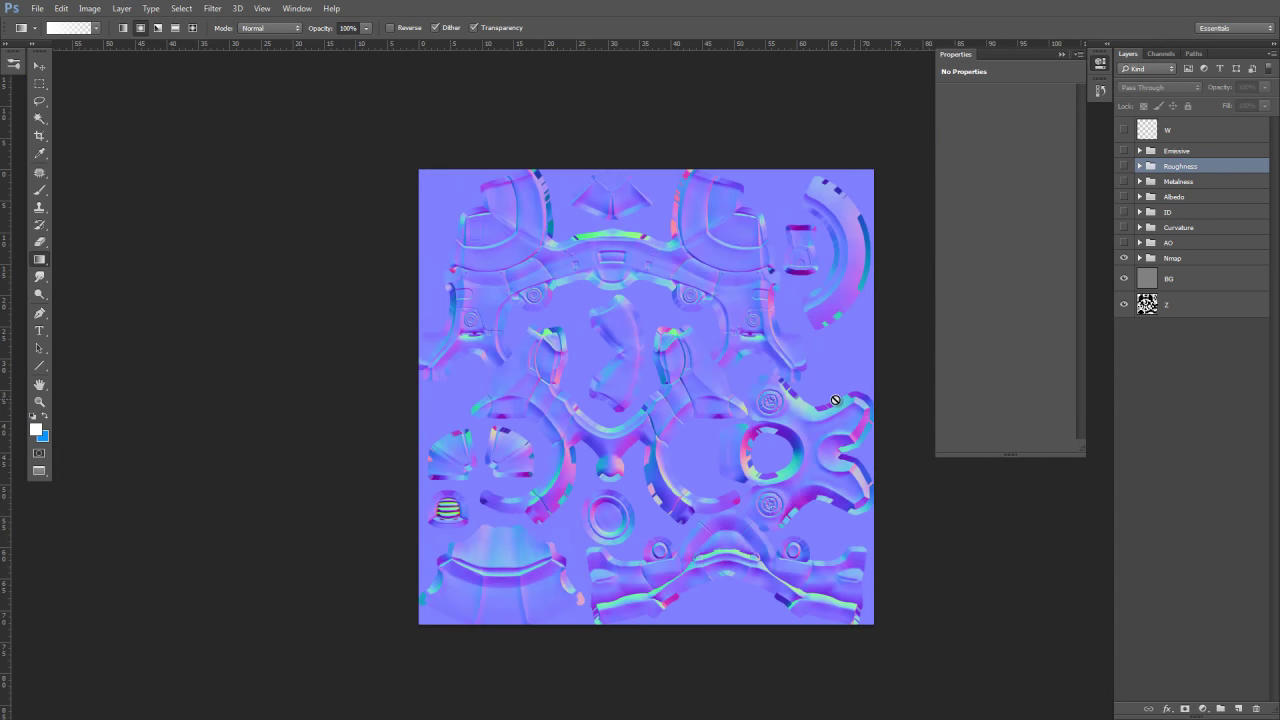
Make the AO, Curvature and ID map groups visible over the normal map
click(1123, 243)
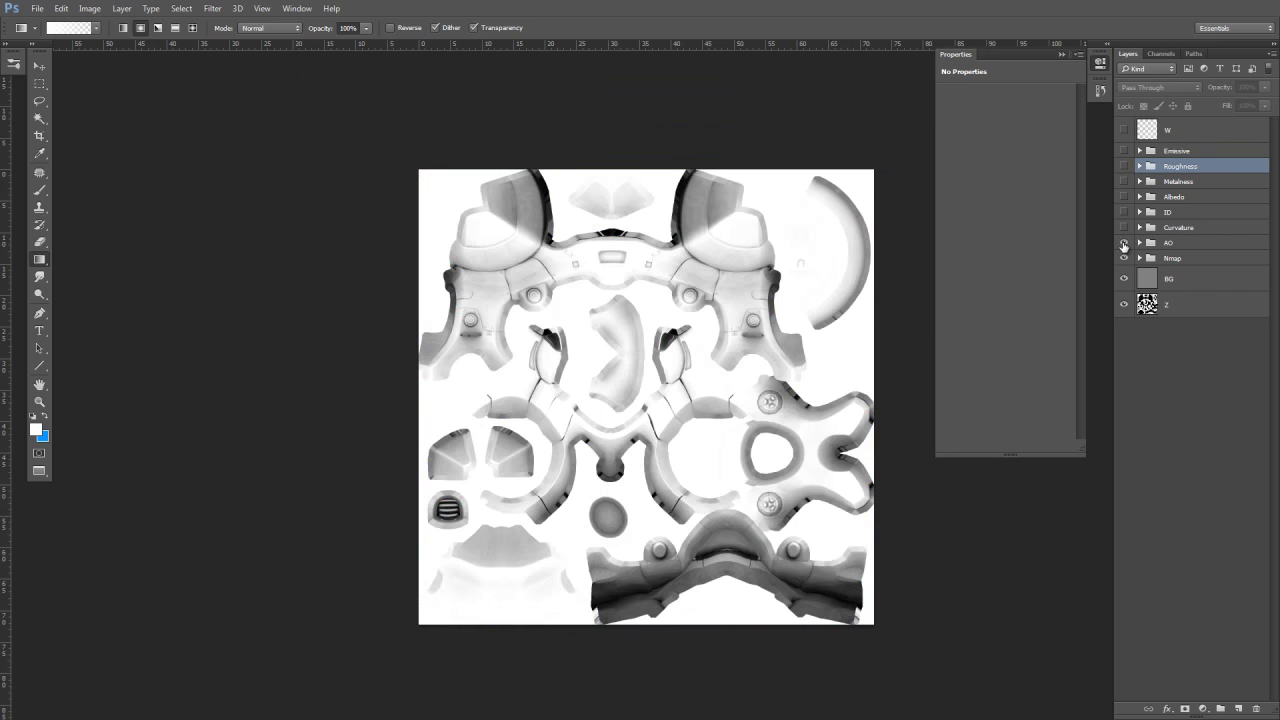
click(1123, 228)
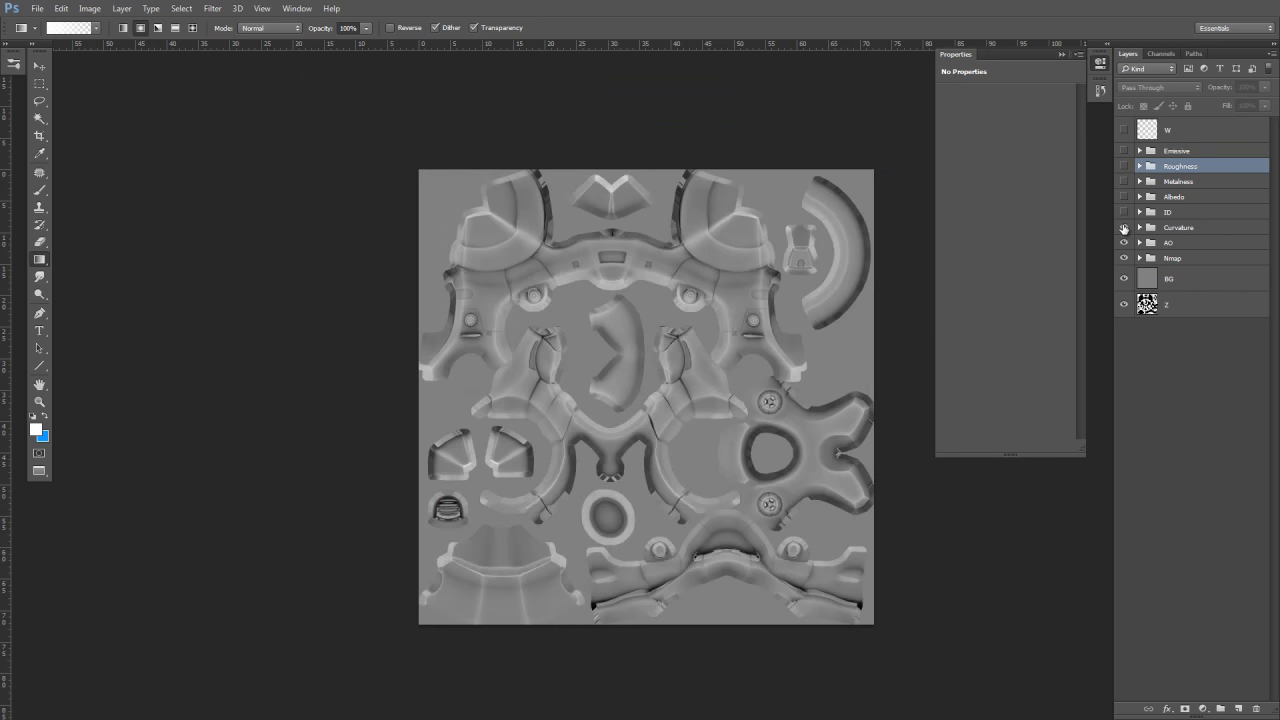
click(1123, 212)
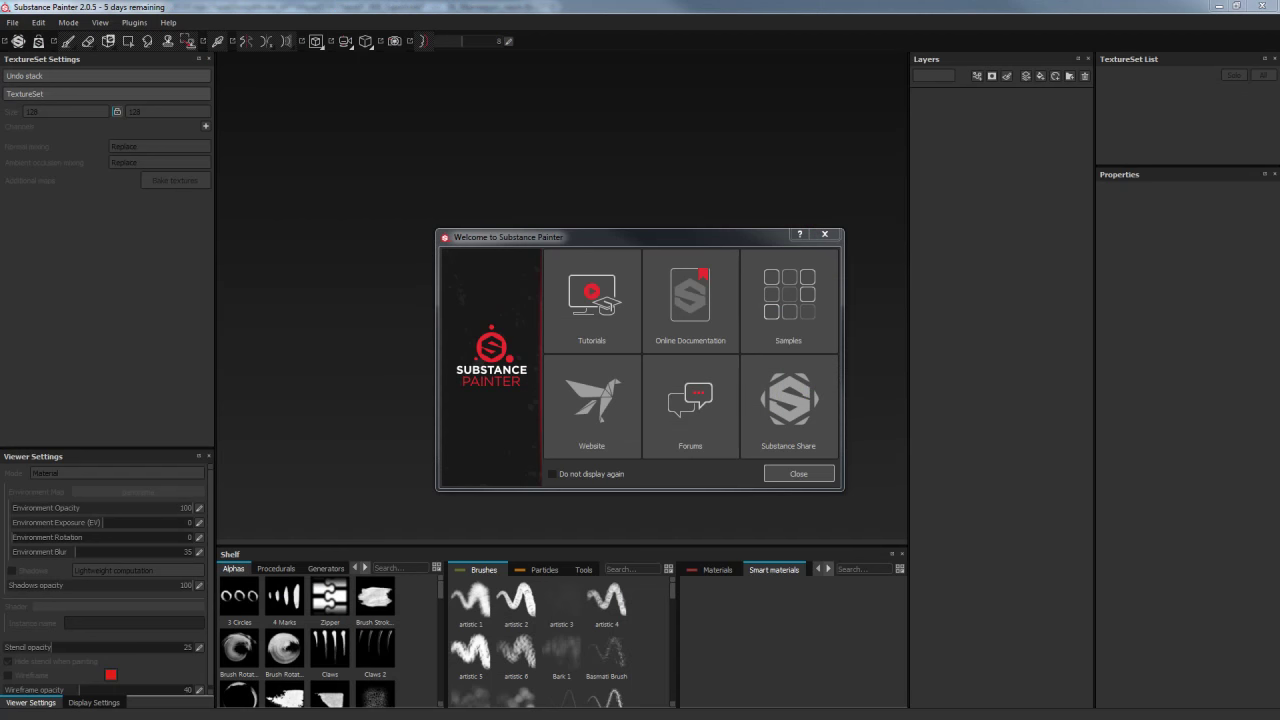
Dismiss the welcome screen and start a new project, enlarging its settings dialog
click(826, 236)
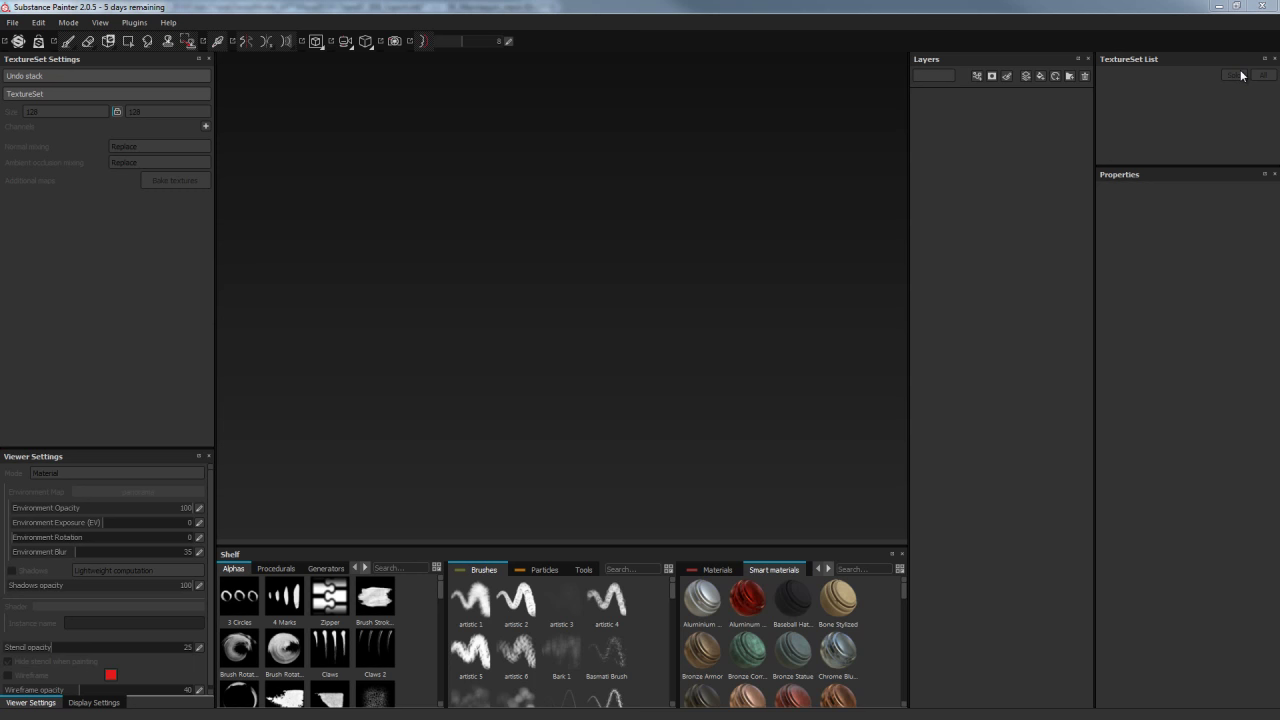
click(13, 23)
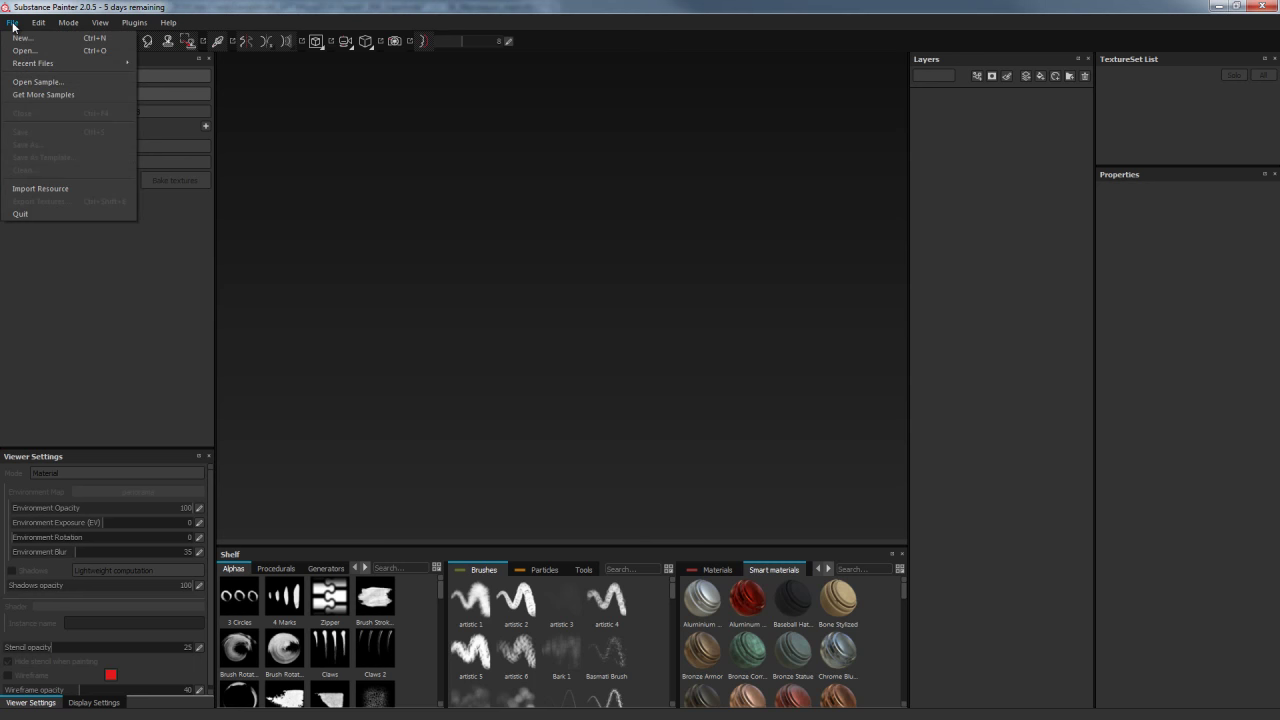
click(18, 41)
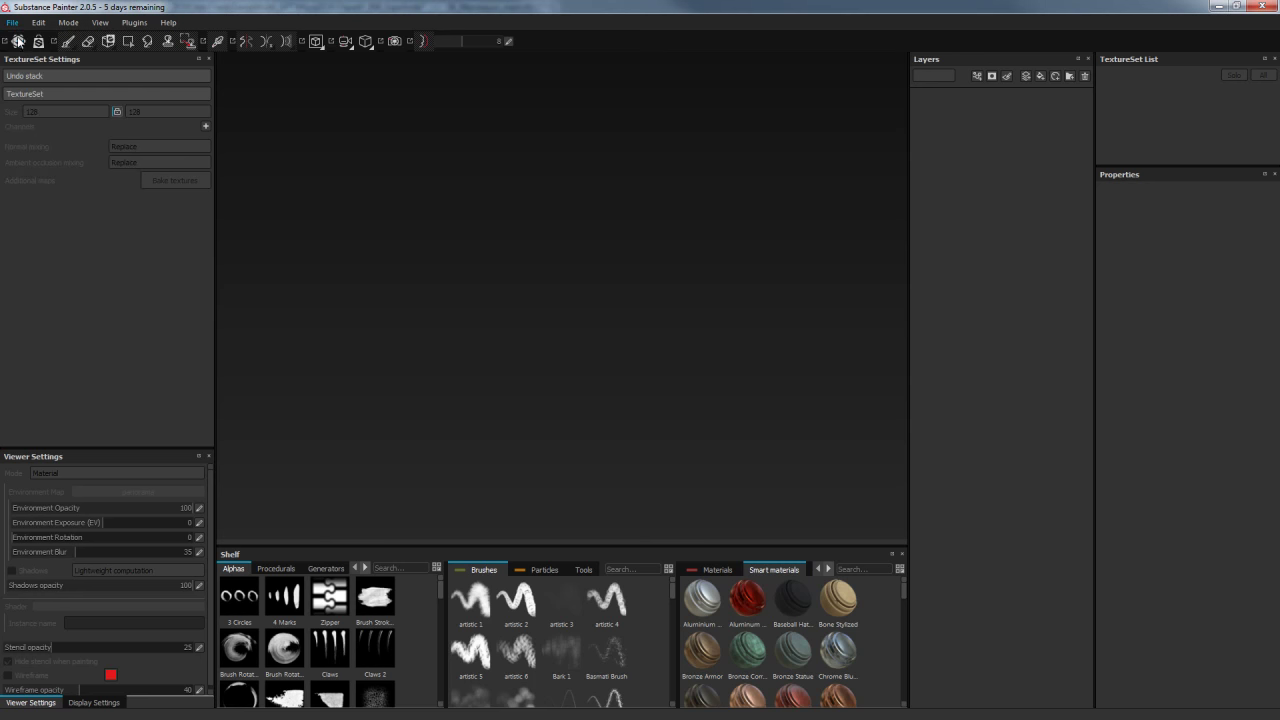
drag(623, 190, 597, 116)
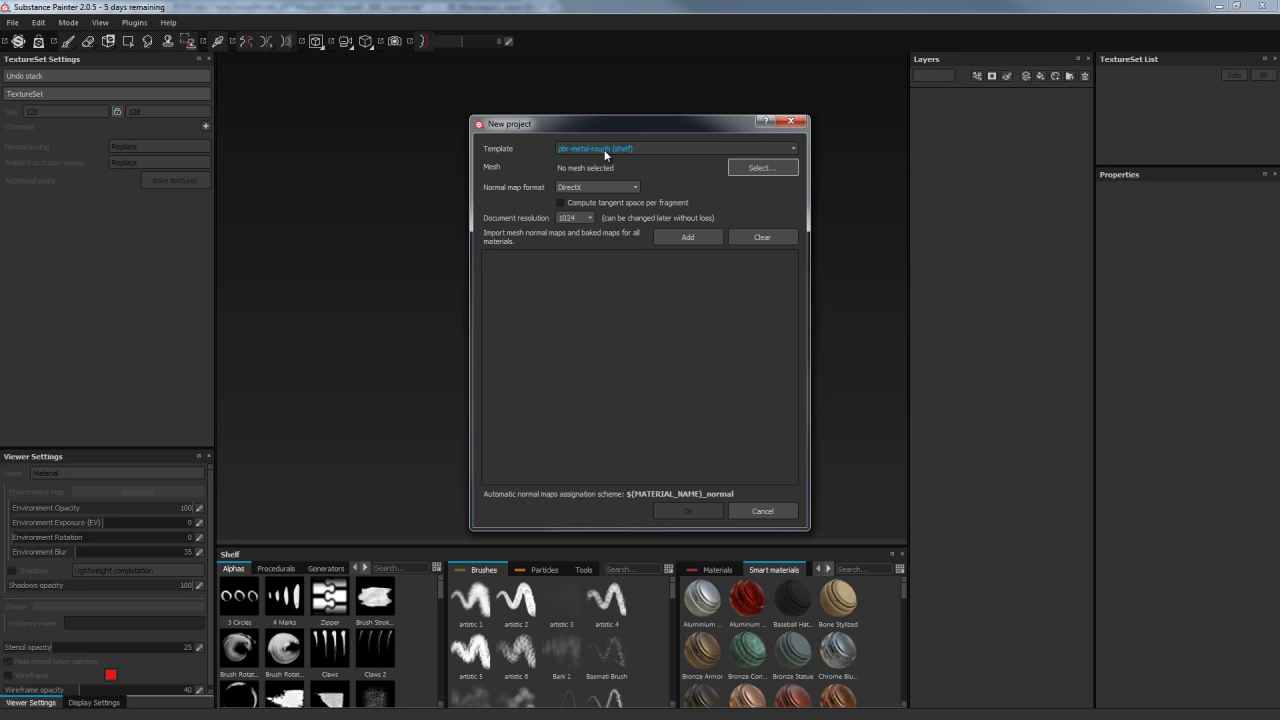
Keep the pbr-metal-rough (shelf) template and load SpaceSuit from the Painter2 folder as the mesh
click(604, 149)
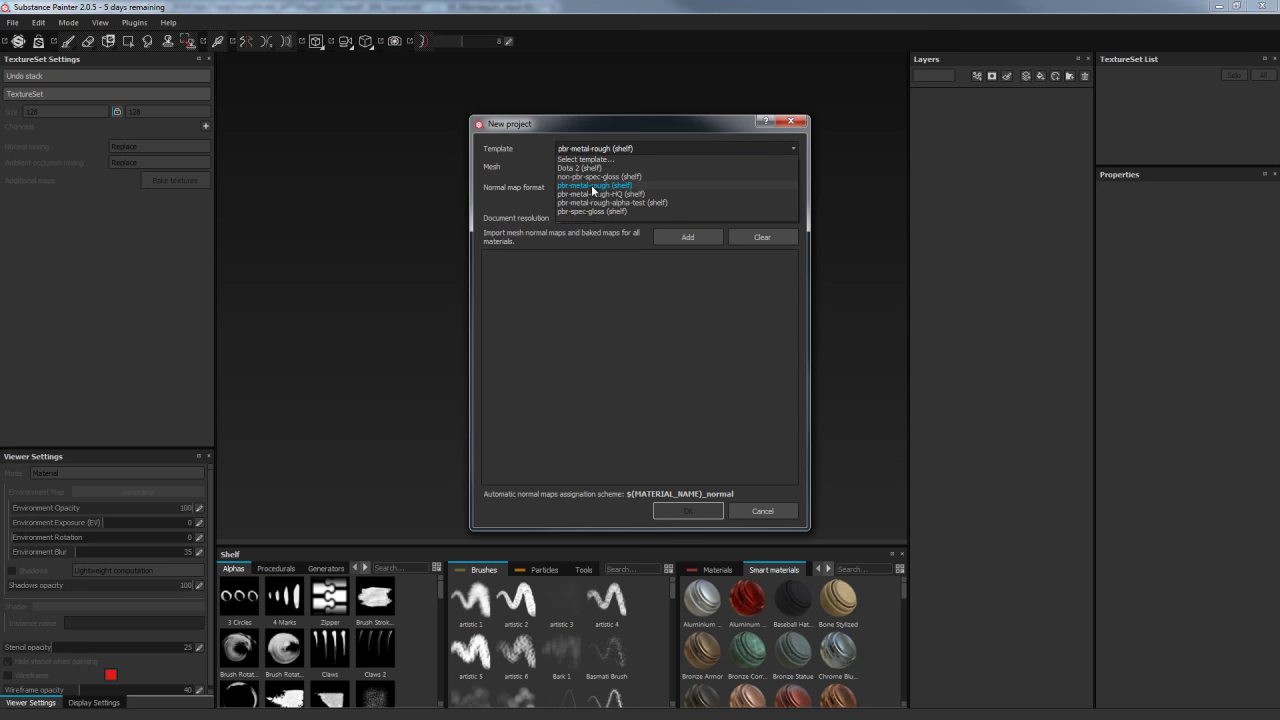
click(592, 186)
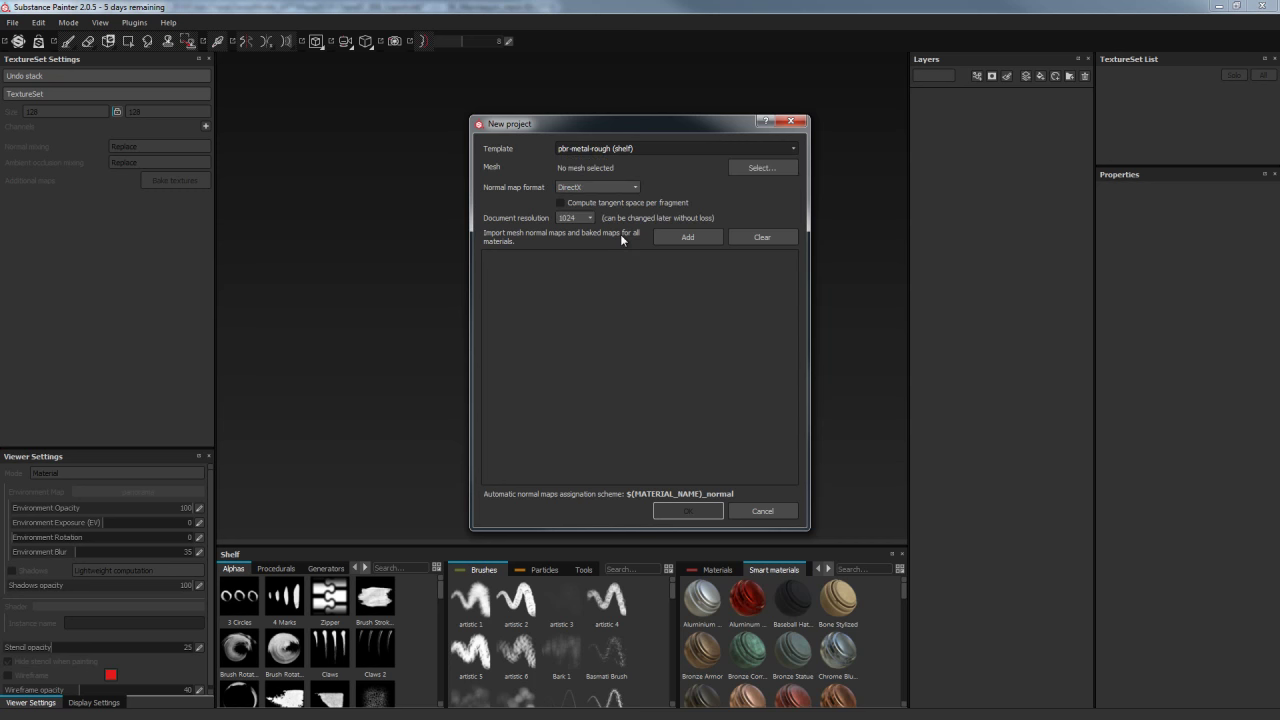
click(630, 149)
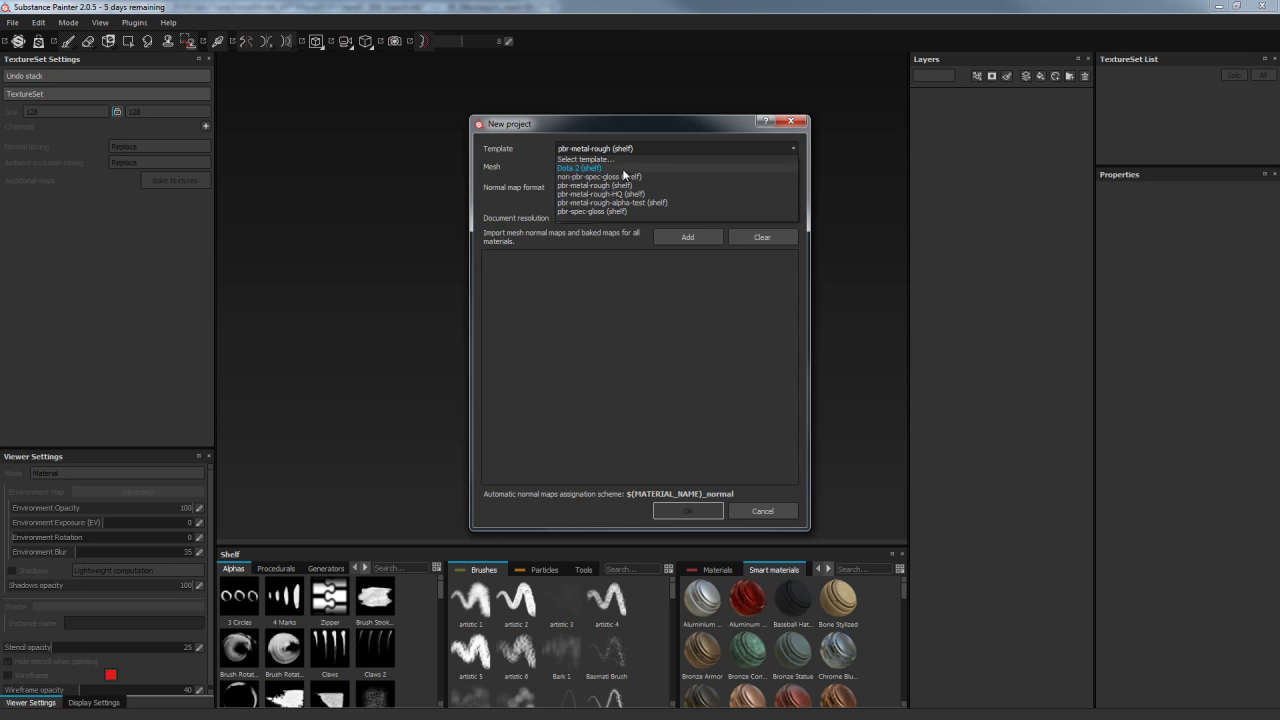
click(622, 186)
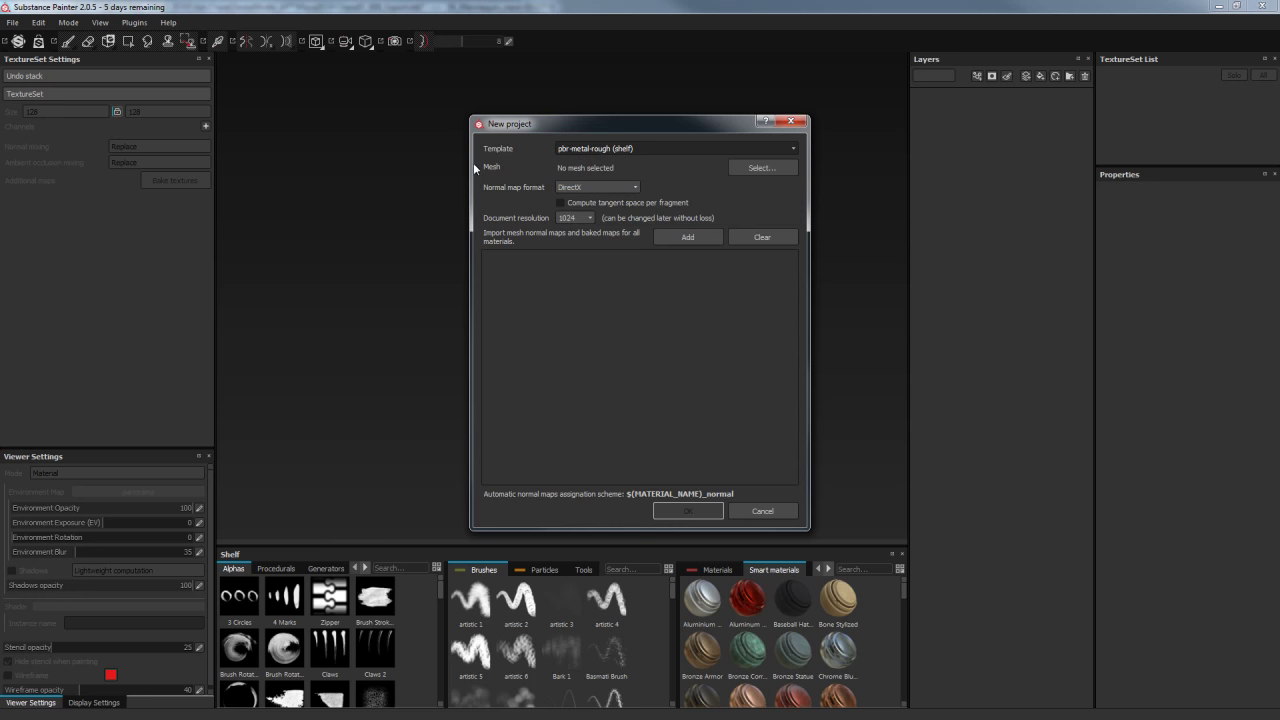
click(755, 169)
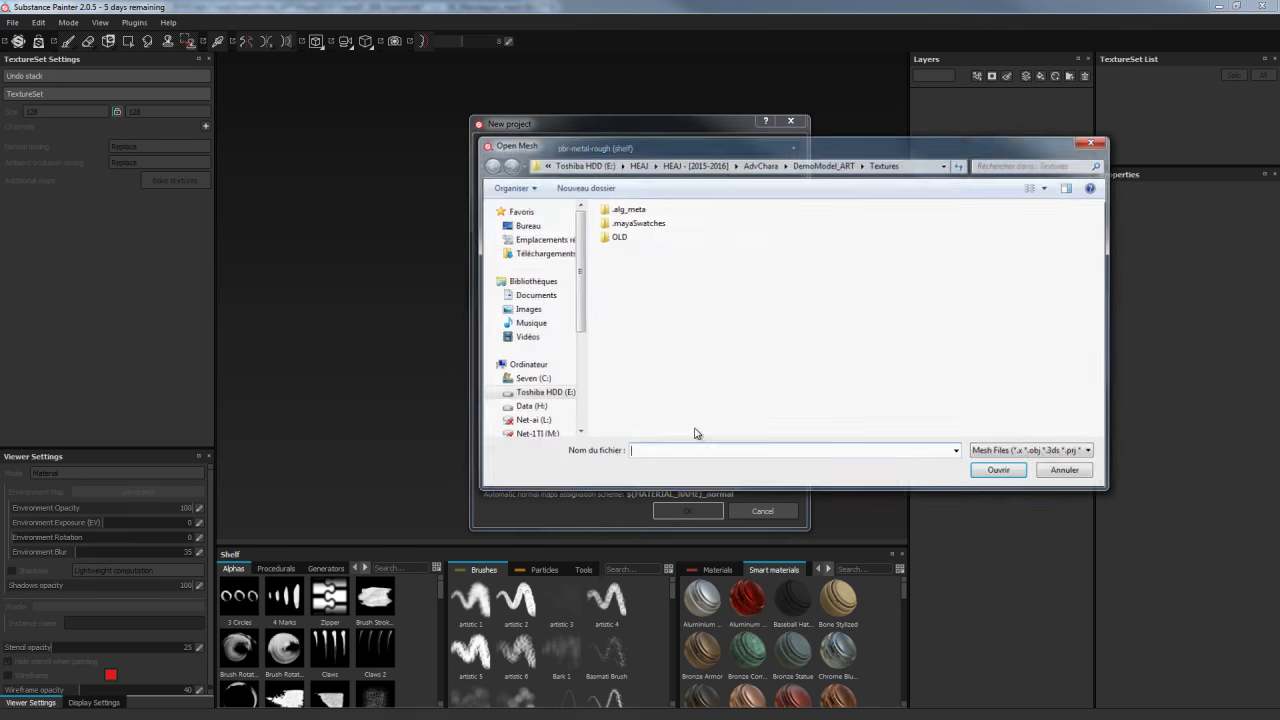
click(830, 167)
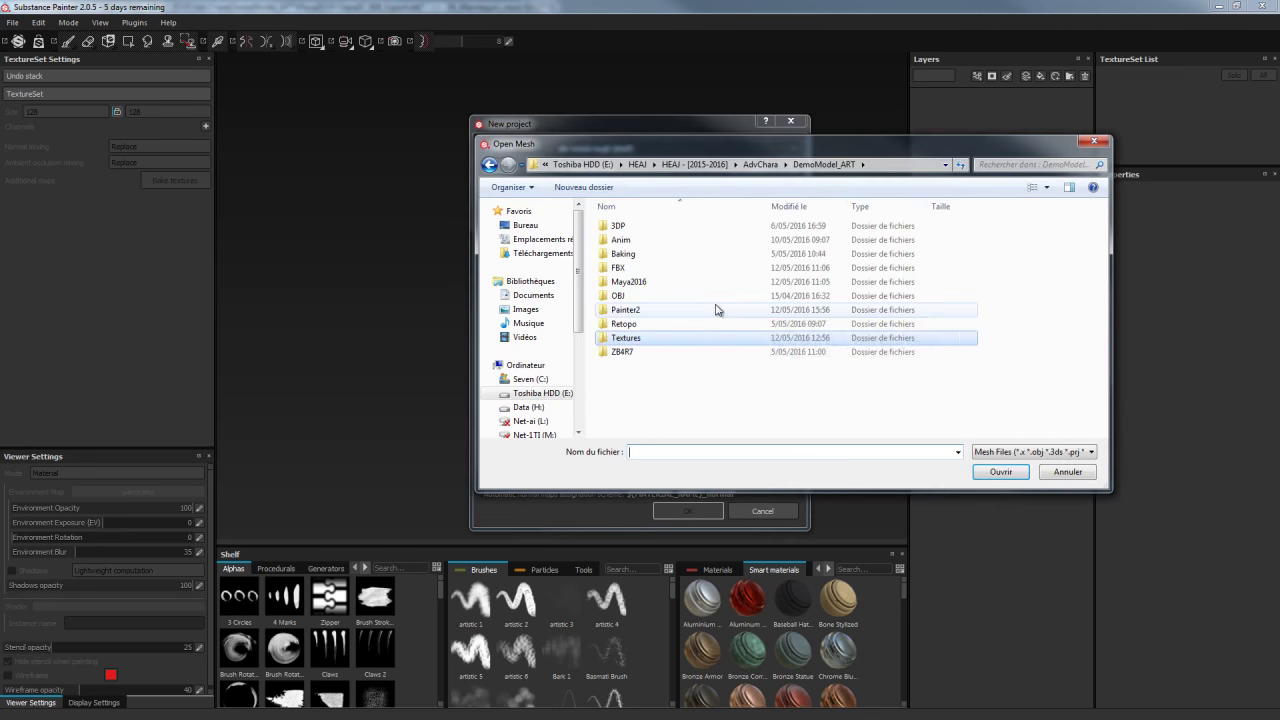
double_click(622, 310)
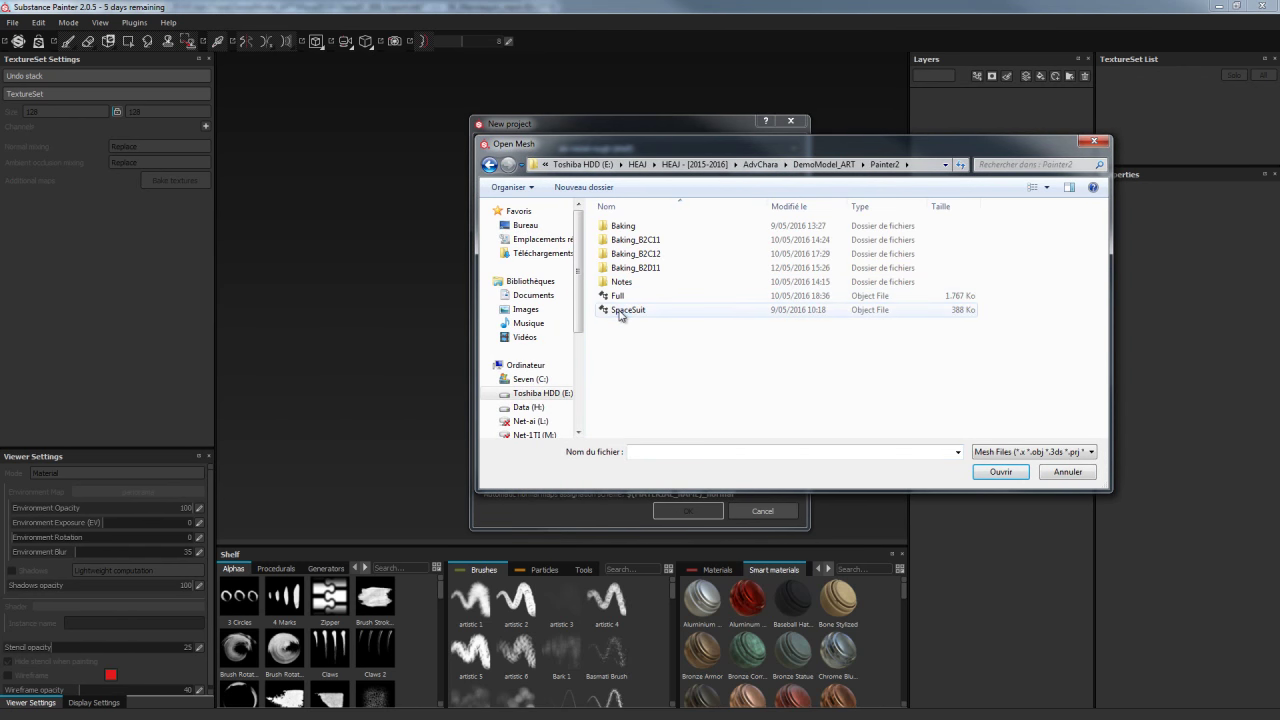
double_click(620, 310)
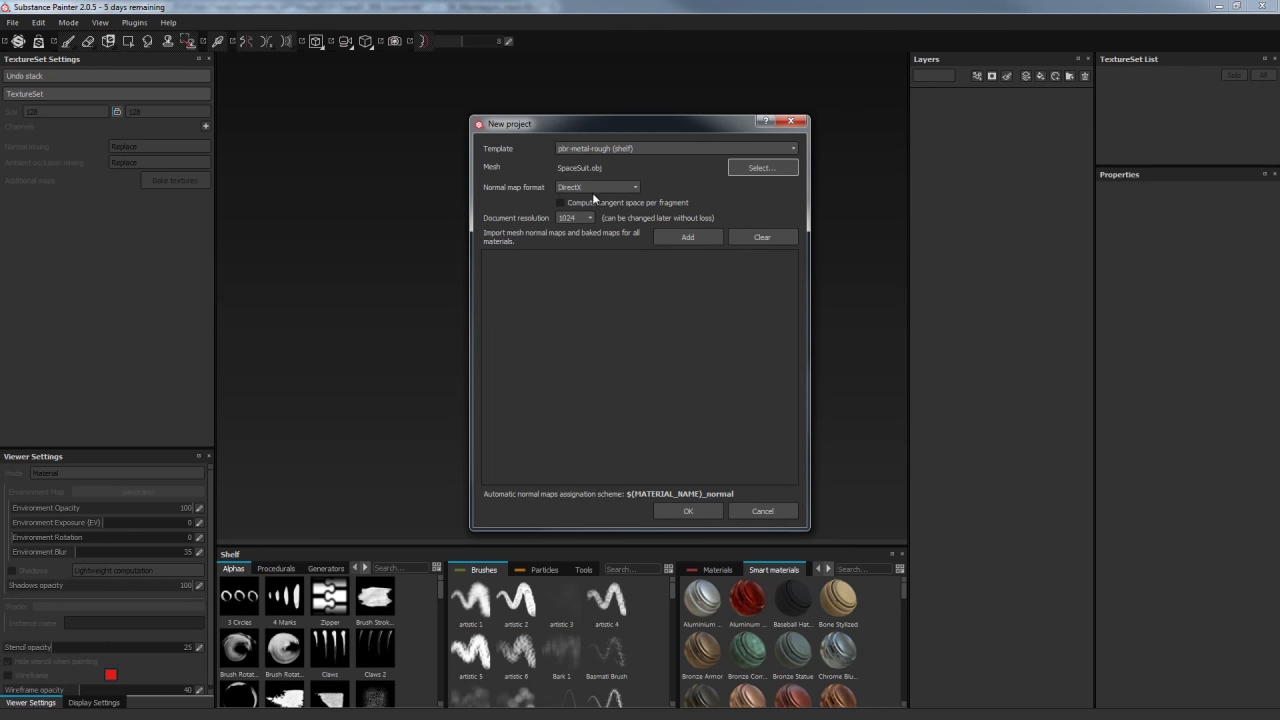
click(595, 188)
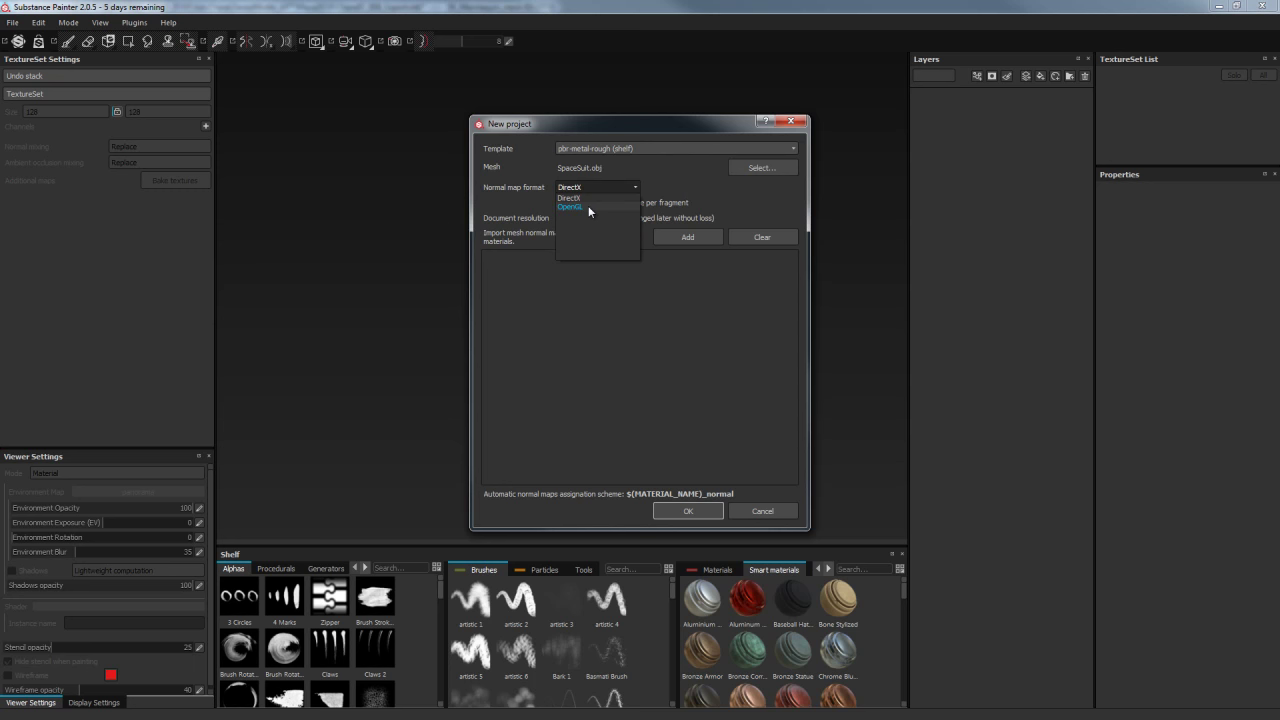
key(Escape)
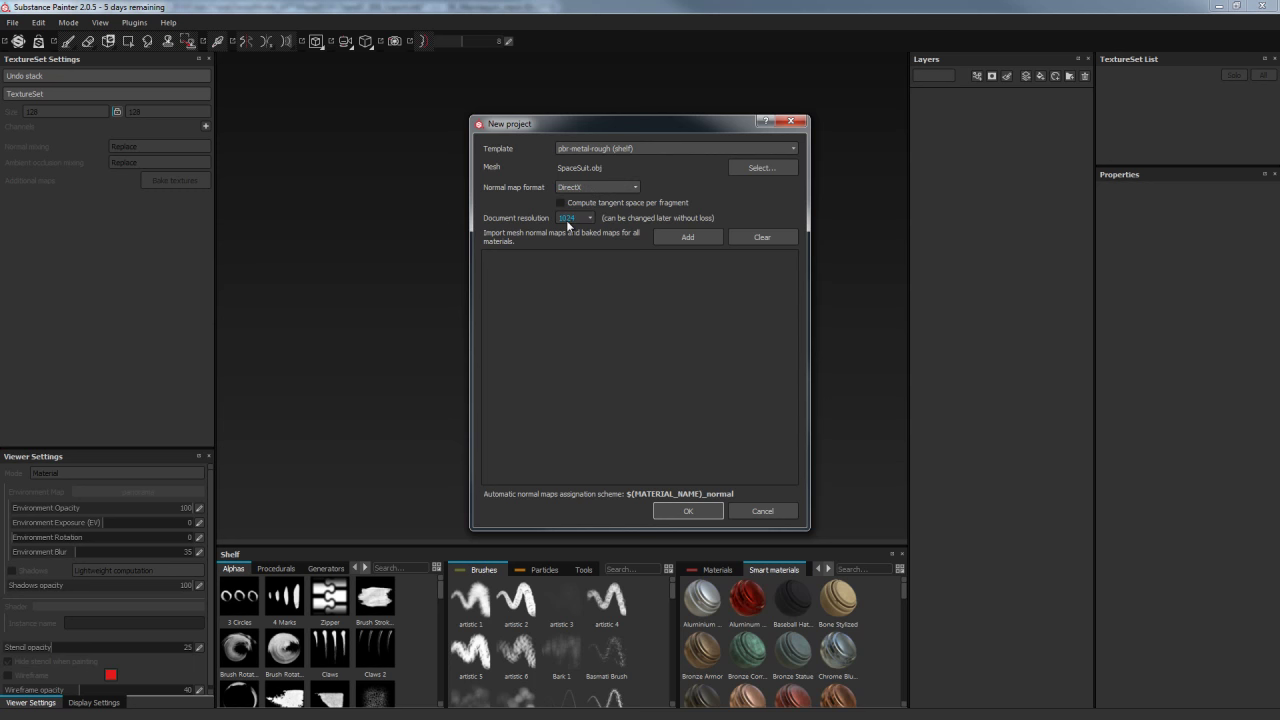
scroll(566, 222, down, 1)
scroll(570, 220, up, 1)
Import SpaceLizard_Suit_AO, Curvature, ID and Nmap from the Textures folder
click(685, 239)
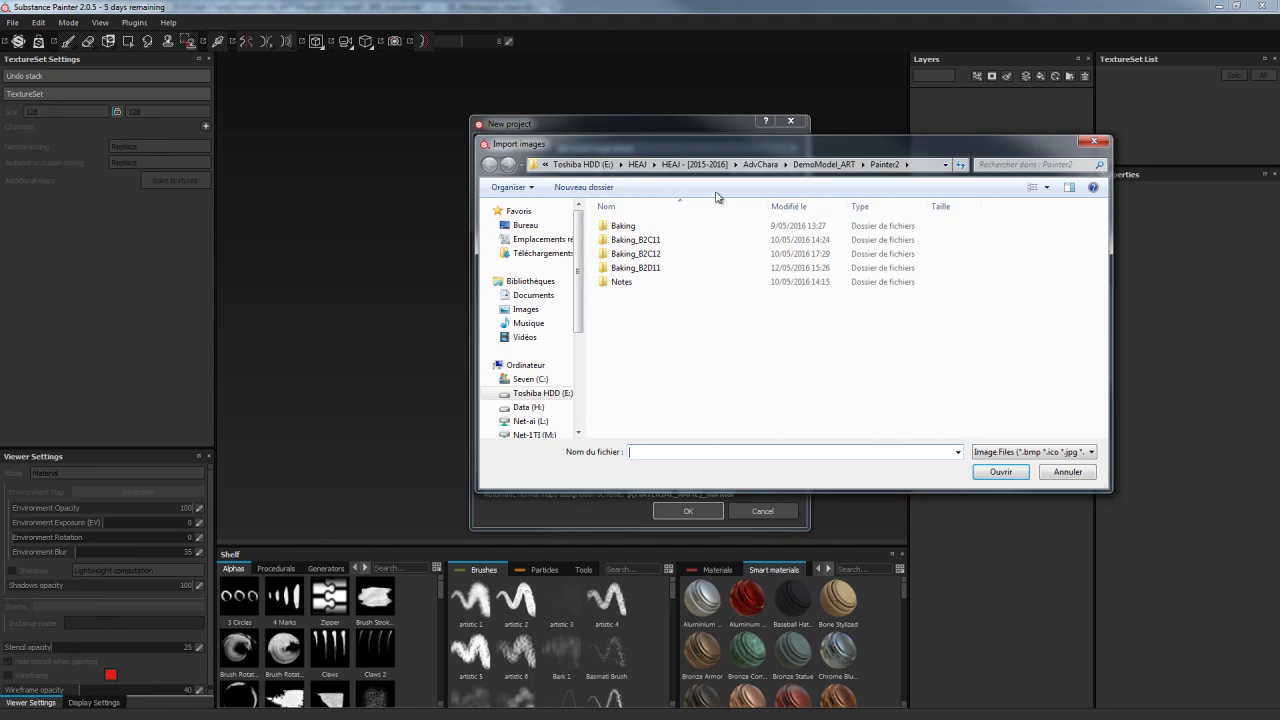
click(824, 164)
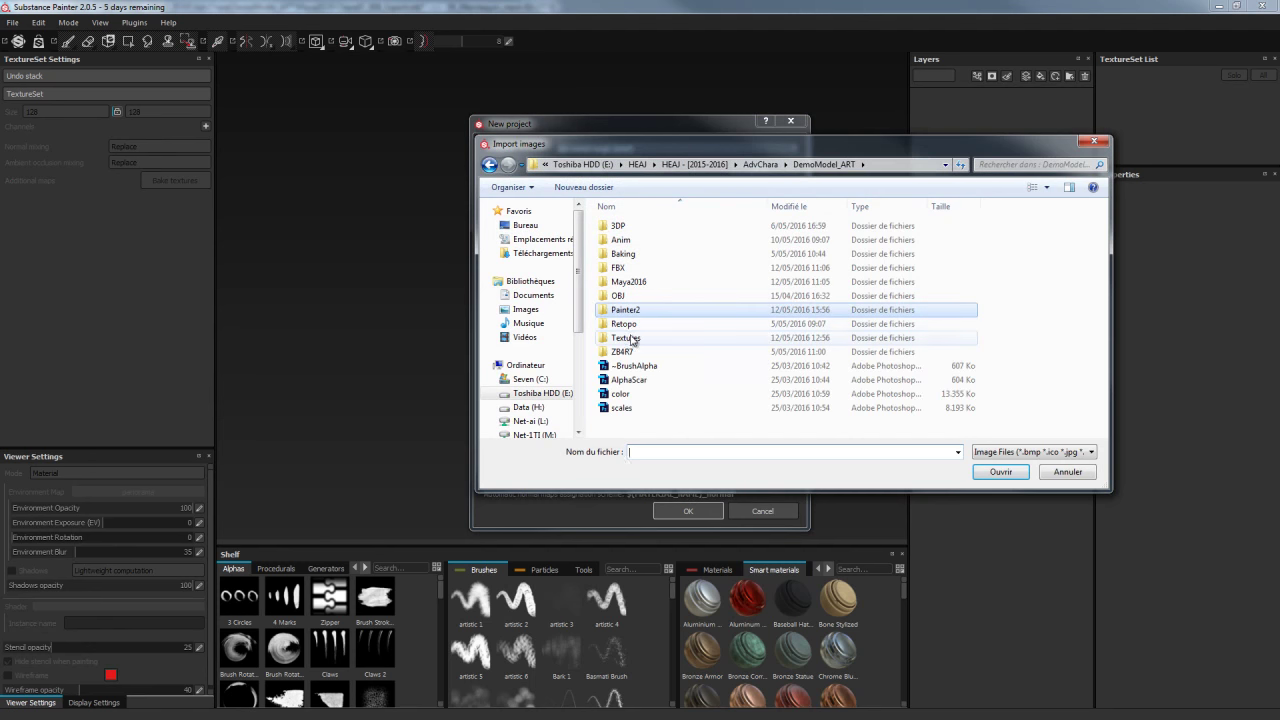
double_click(631, 341)
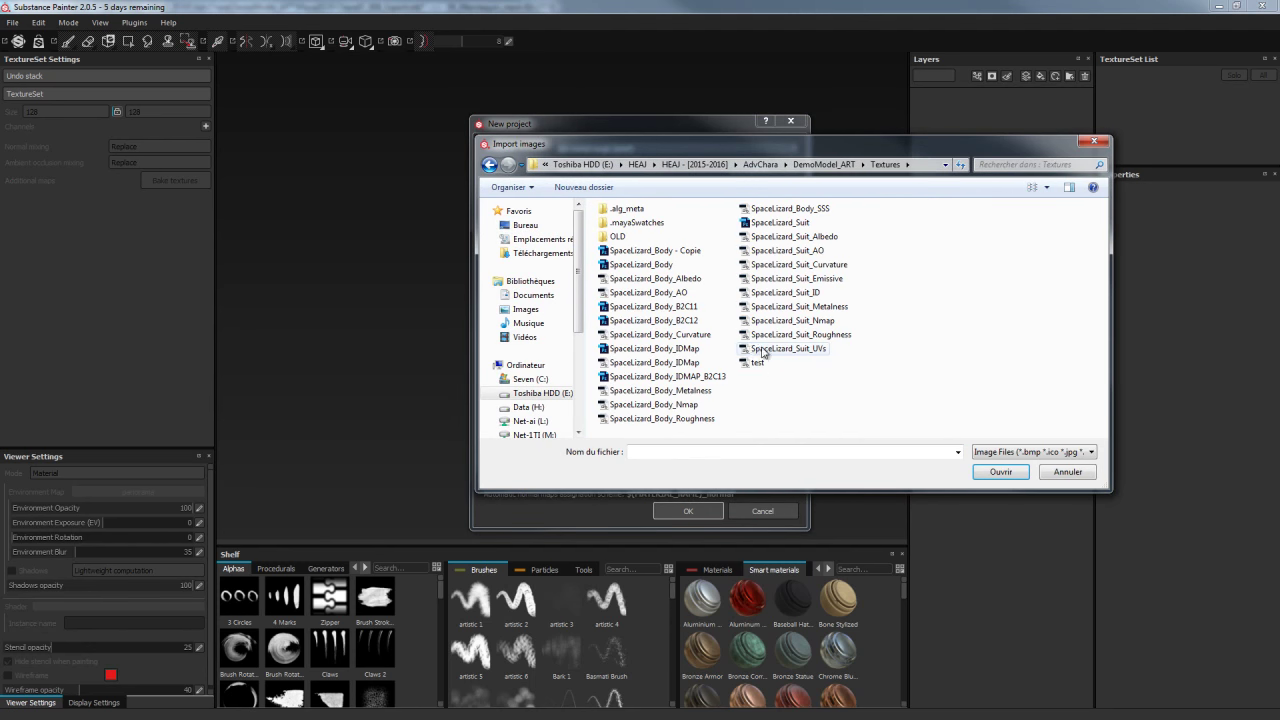
click(699, 407)
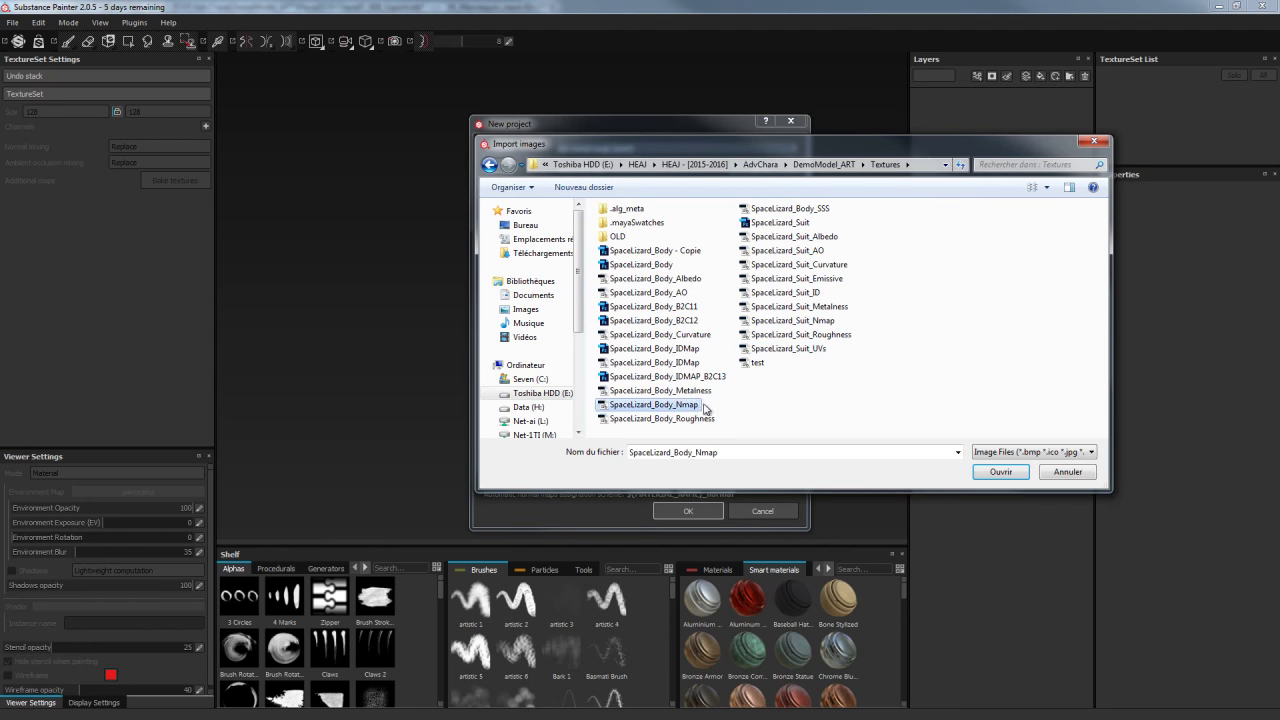
ctrl+click(822, 250)
ctrl+click(832, 266)
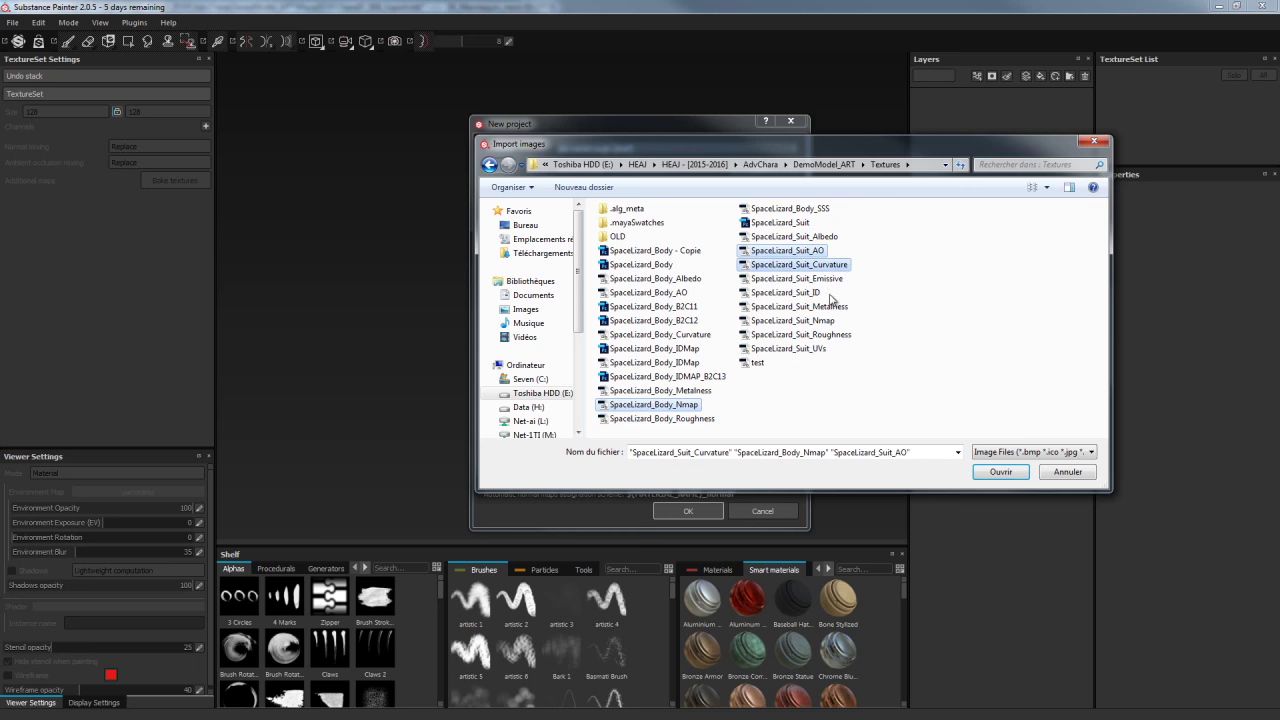
ctrl+click(832, 295)
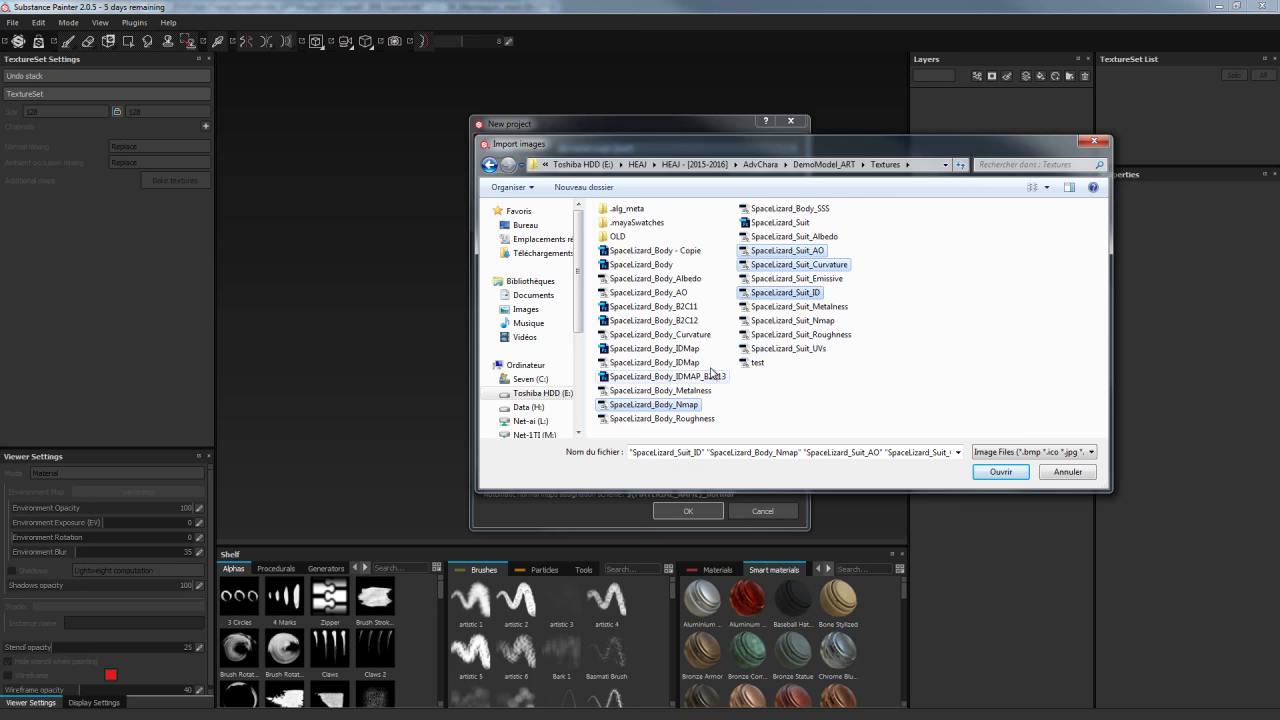
ctrl+click(690, 406)
ctrl+click(821, 322)
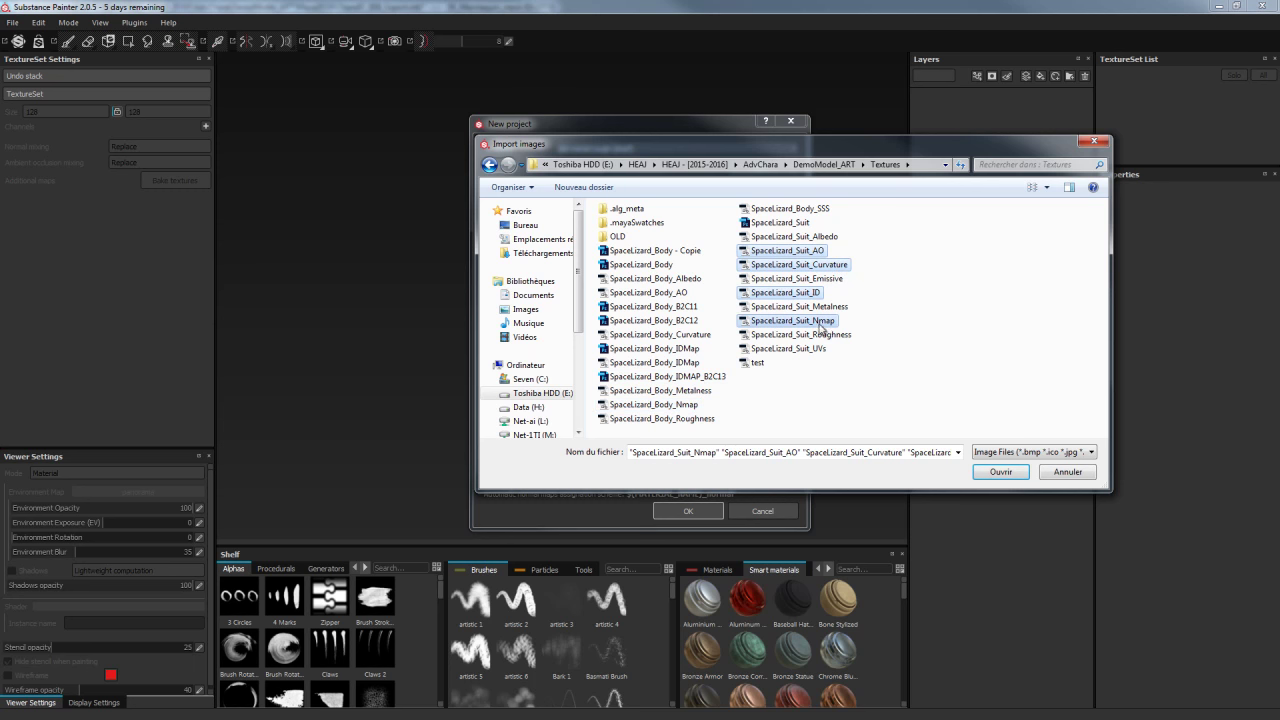
click(1016, 474)
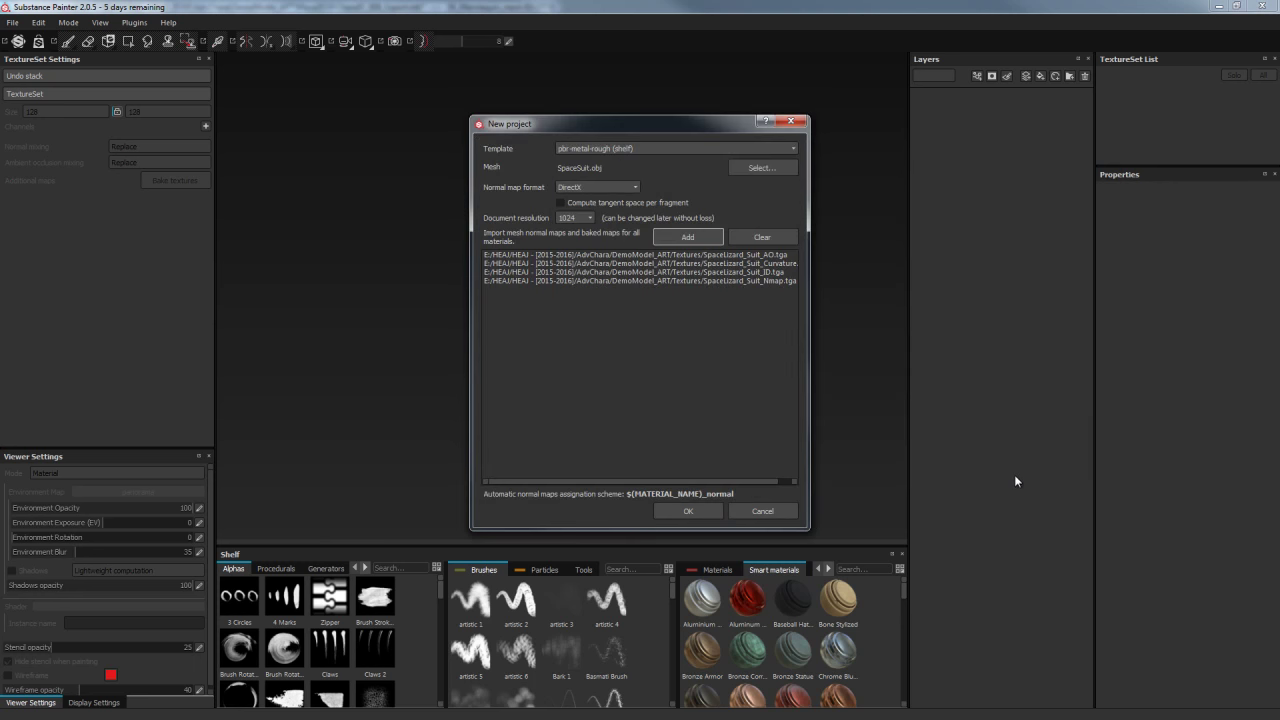
Create the project and compare the SpaceSuit's 3D view with its UV layout using F1–F3
click(701, 511)
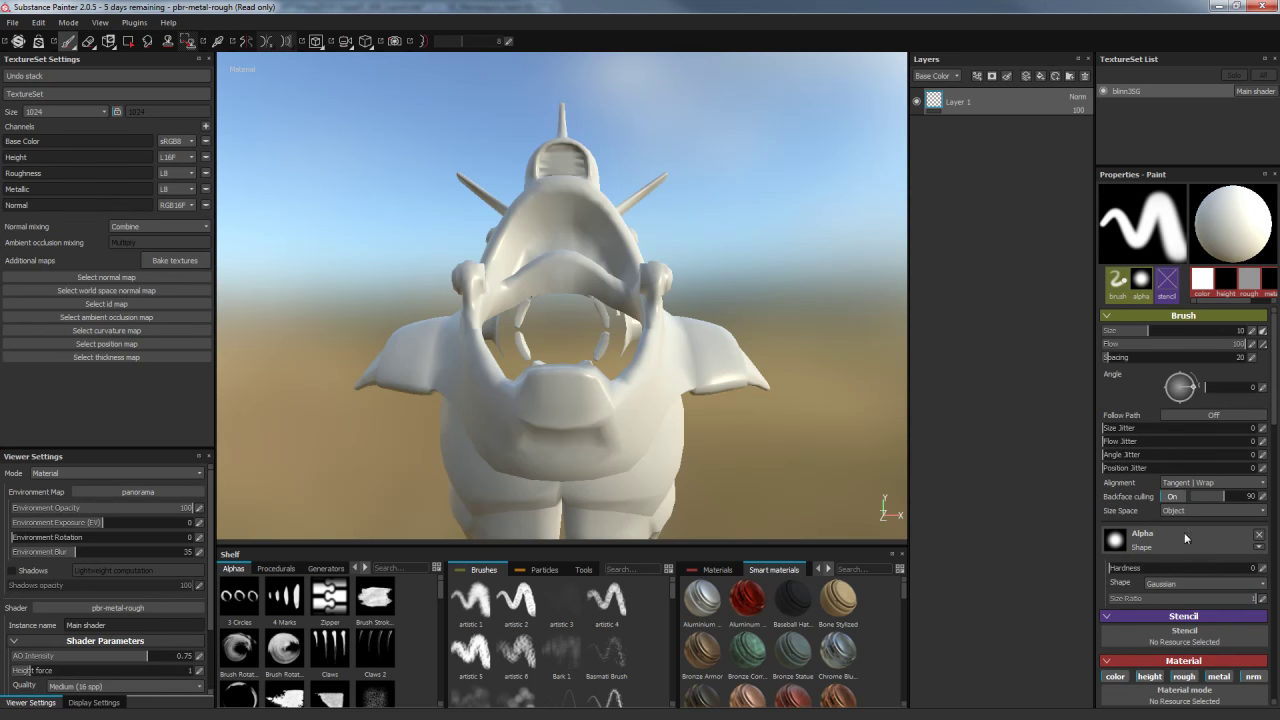
mouse_move(769, 136)
alt+mouse_down()
mouse_move(654, 149)
mouse_move(710, 145)
alt+mouse_up()
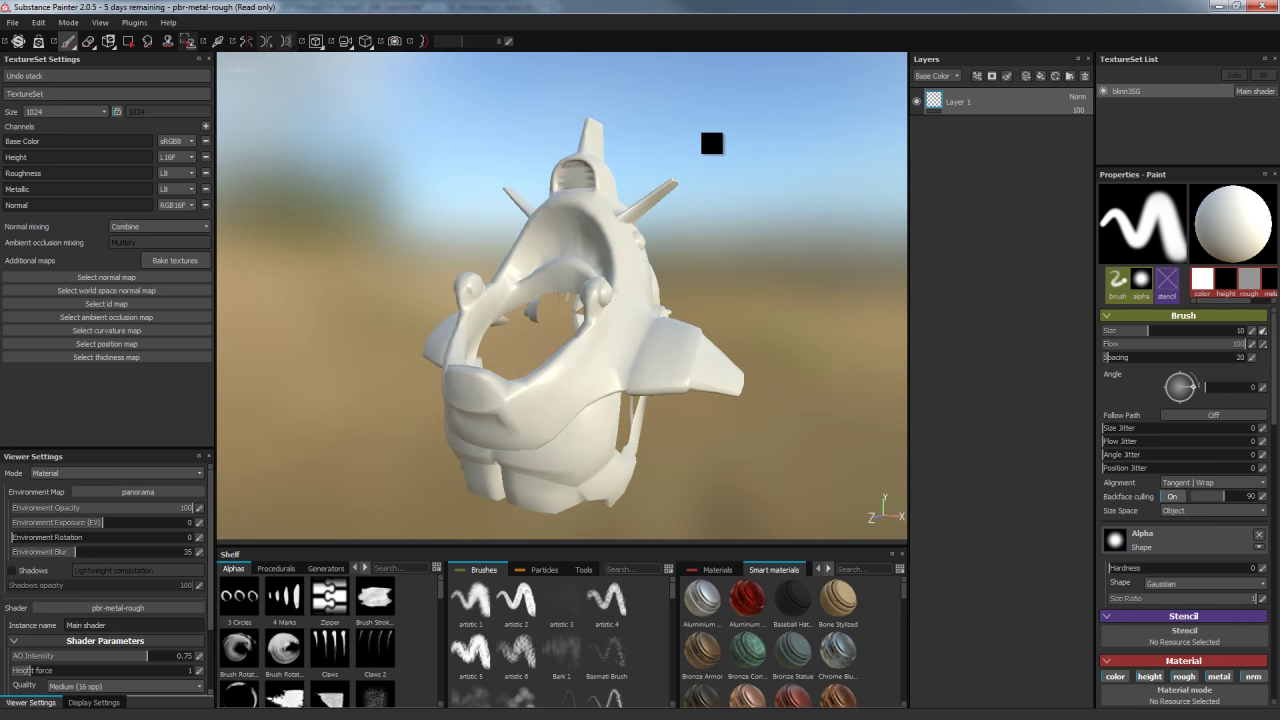
key(F1)
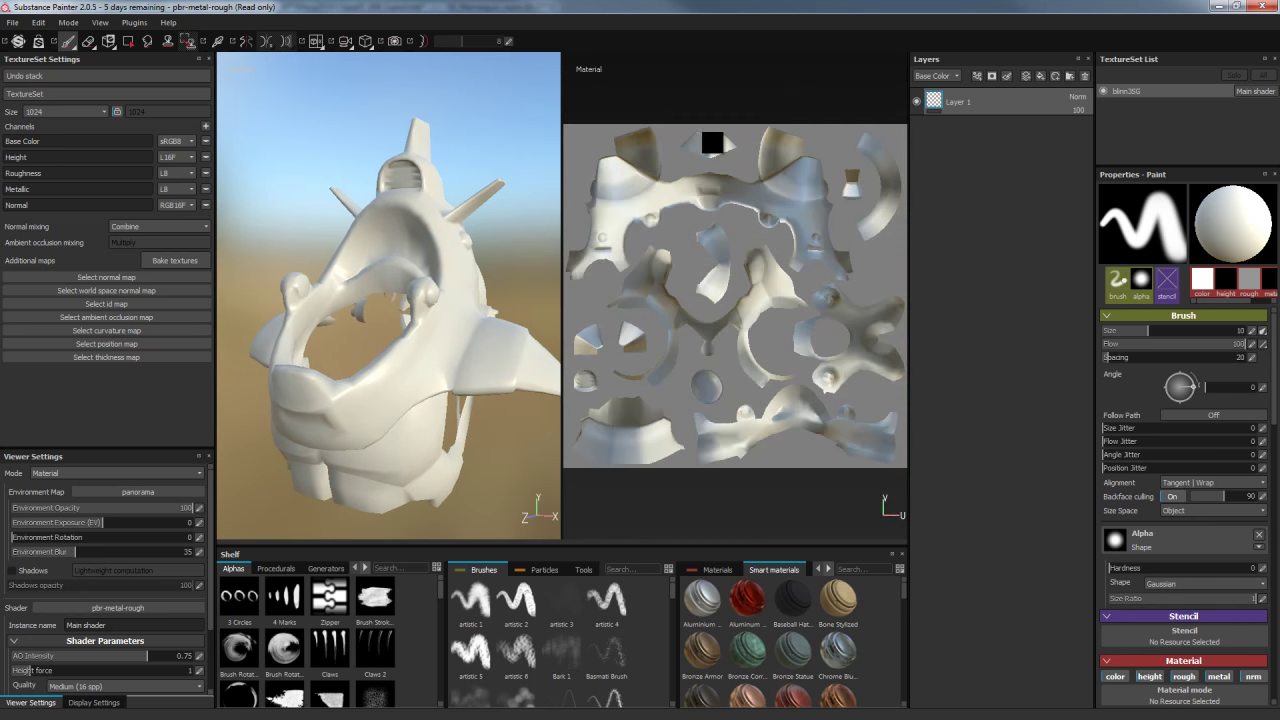
key(F2)
key(F3)
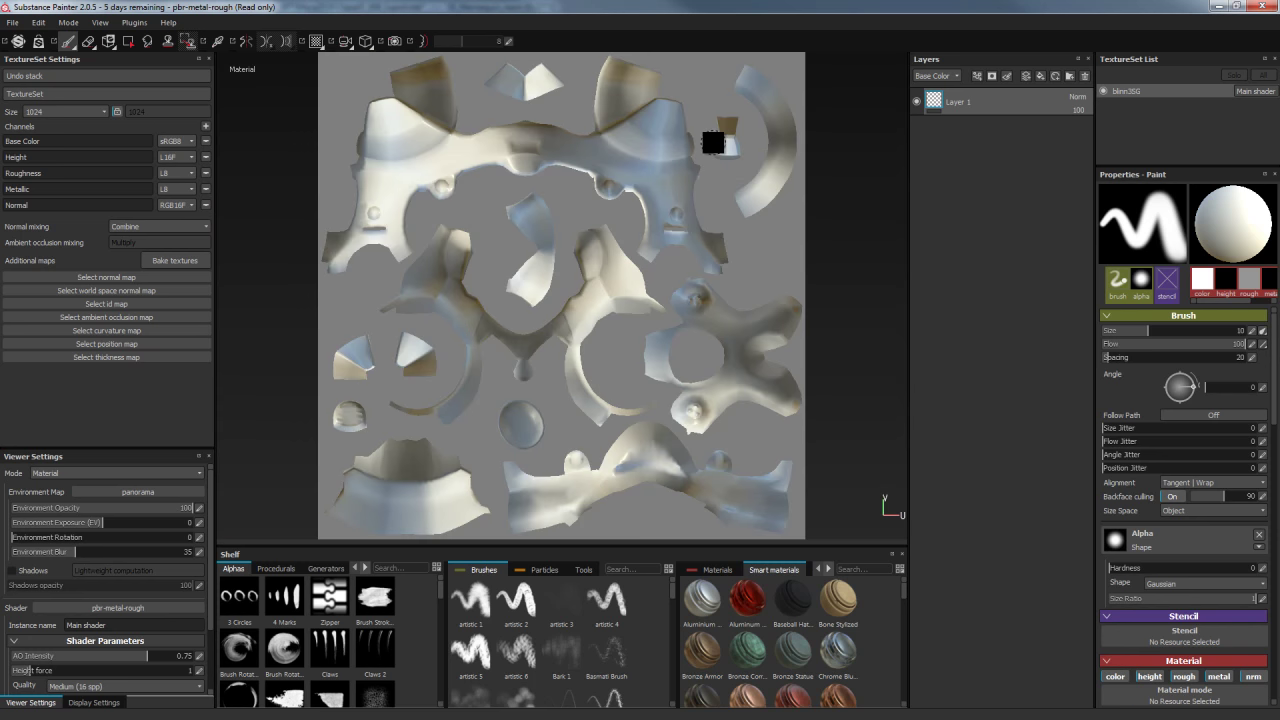
key(F1)
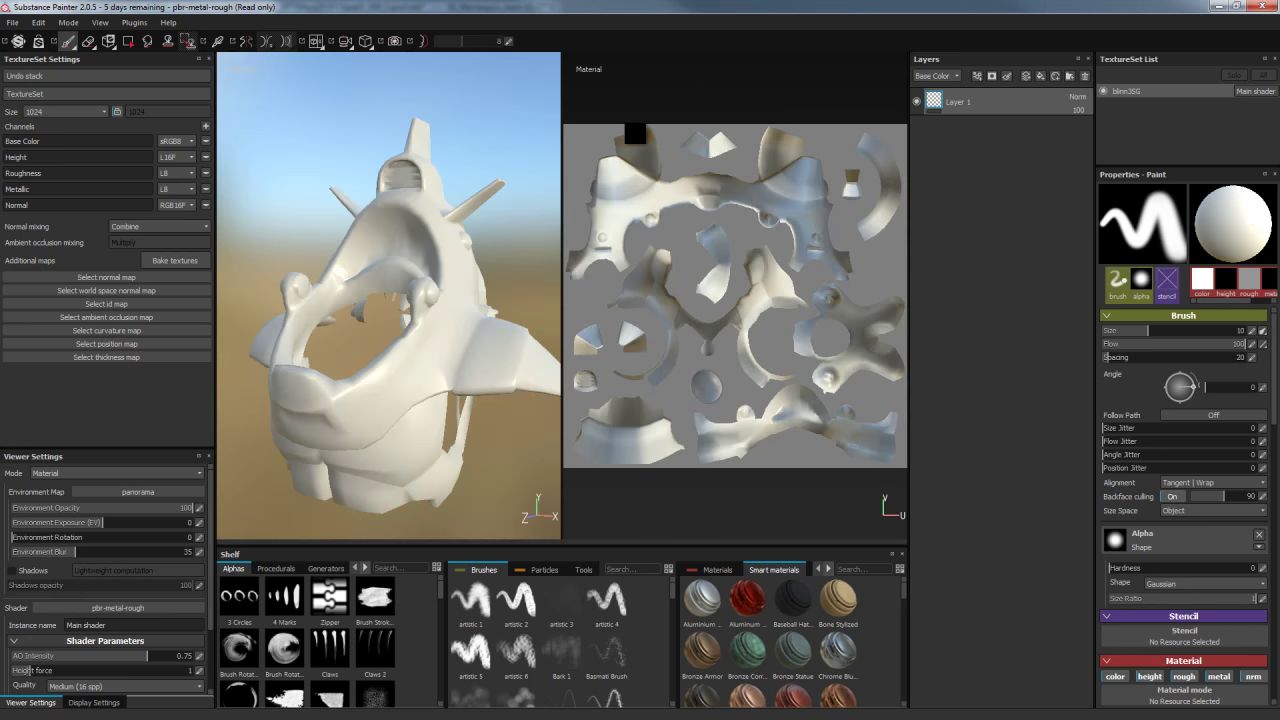
key(F2)
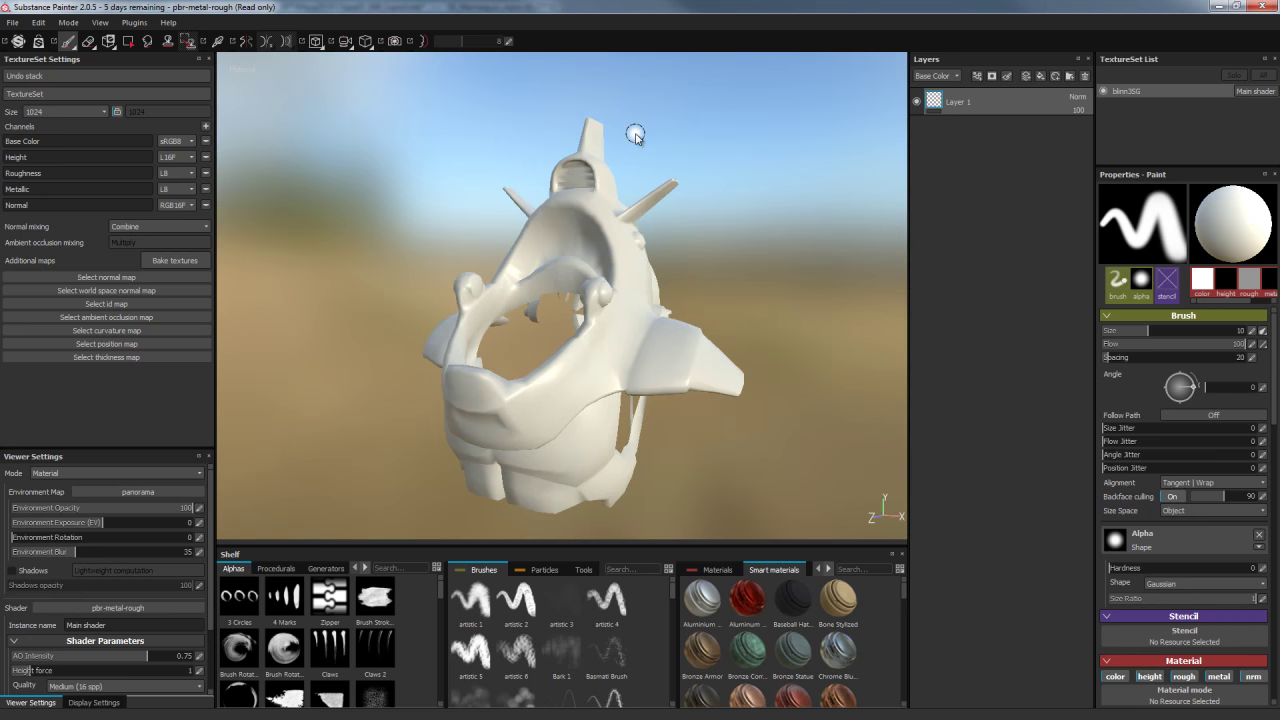
key(F3)
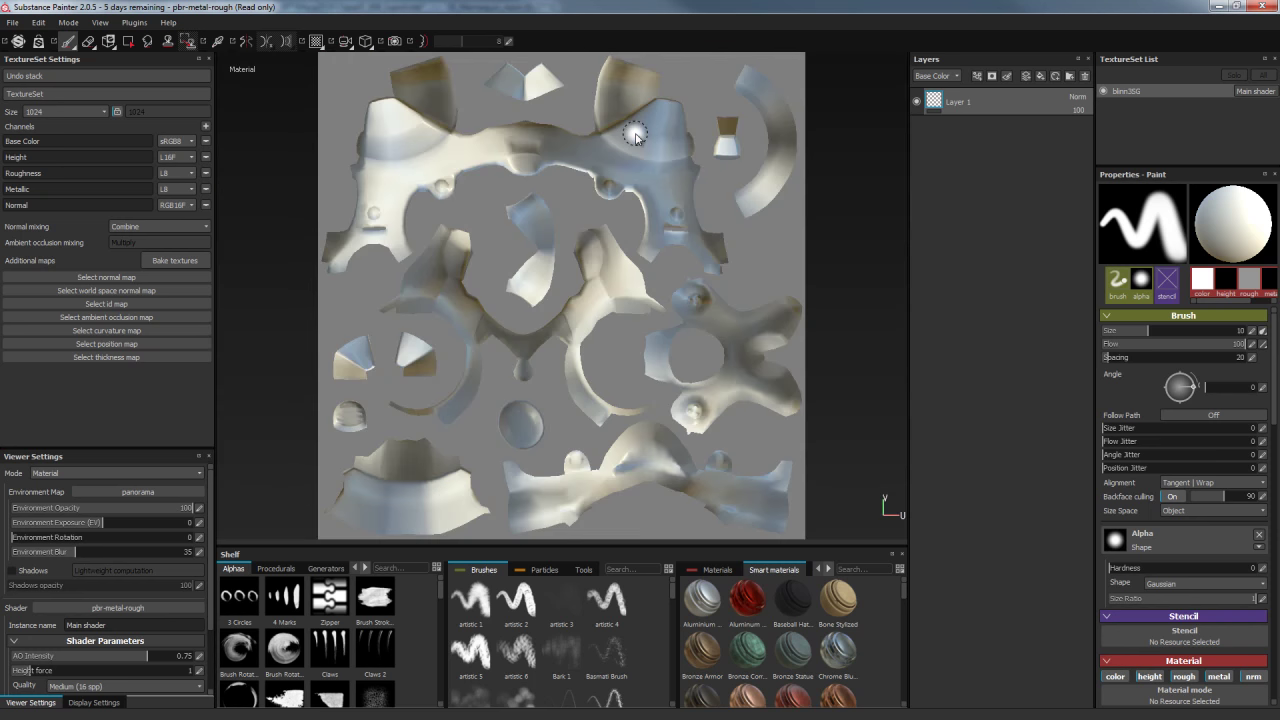
Test a paint dab on the UV layout, return to the 3D view, and begin assigning the normal map
click(636, 133)
key(F2)
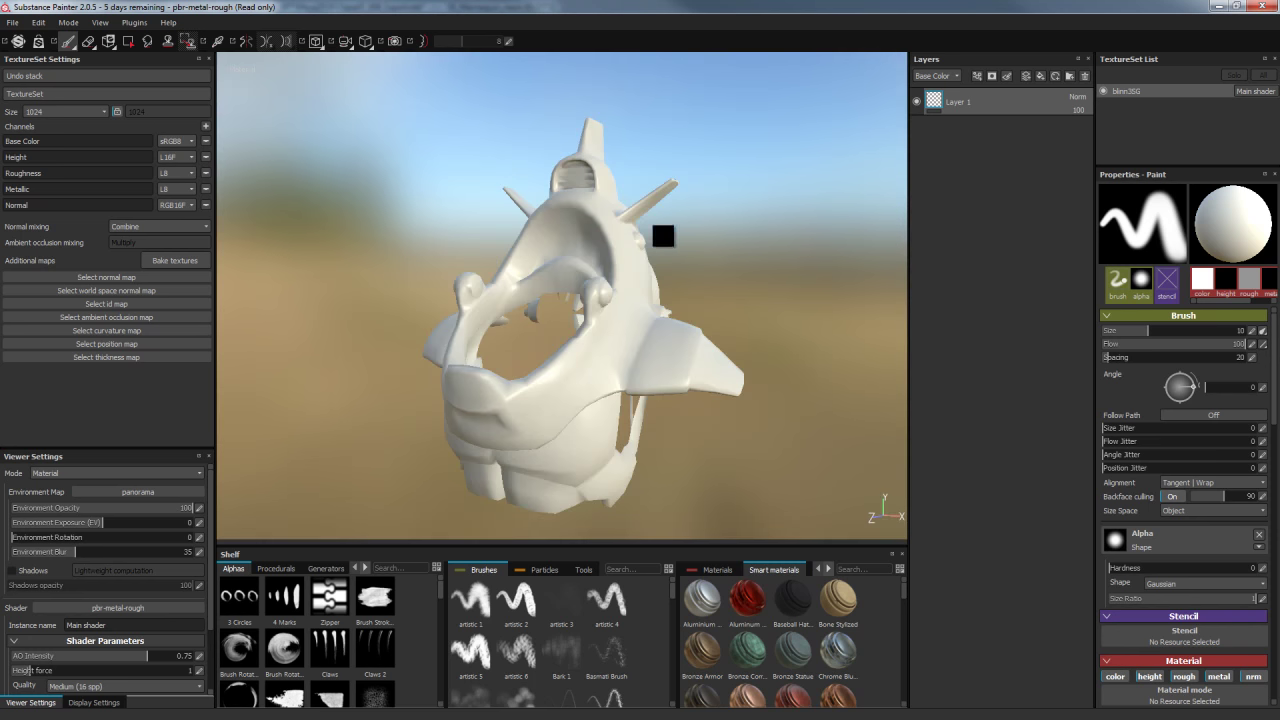
mouse_move(720, 143)
alt+mouse_down()
mouse_move(743, 177)
mouse_move(725, 149)
mouse_move(763, 151)
mouse_move(743, 134)
mouse_move(740, 146)
alt+mouse_up()
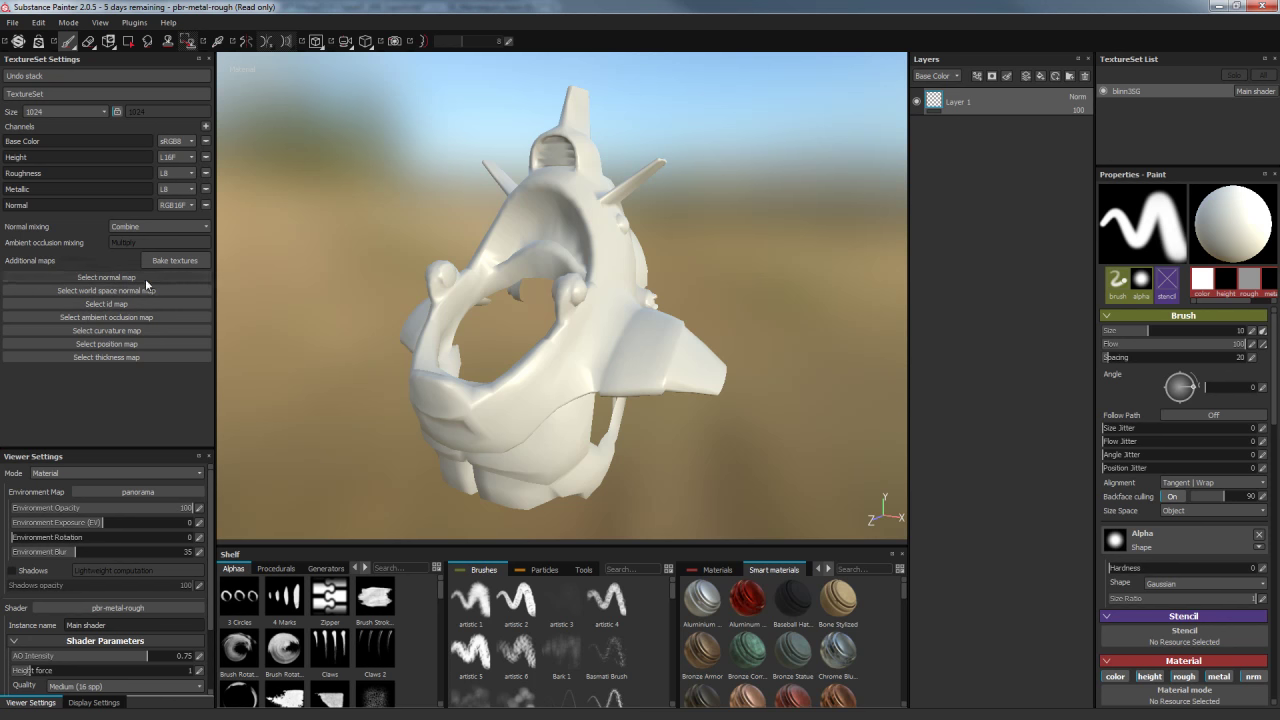
click(107, 278)
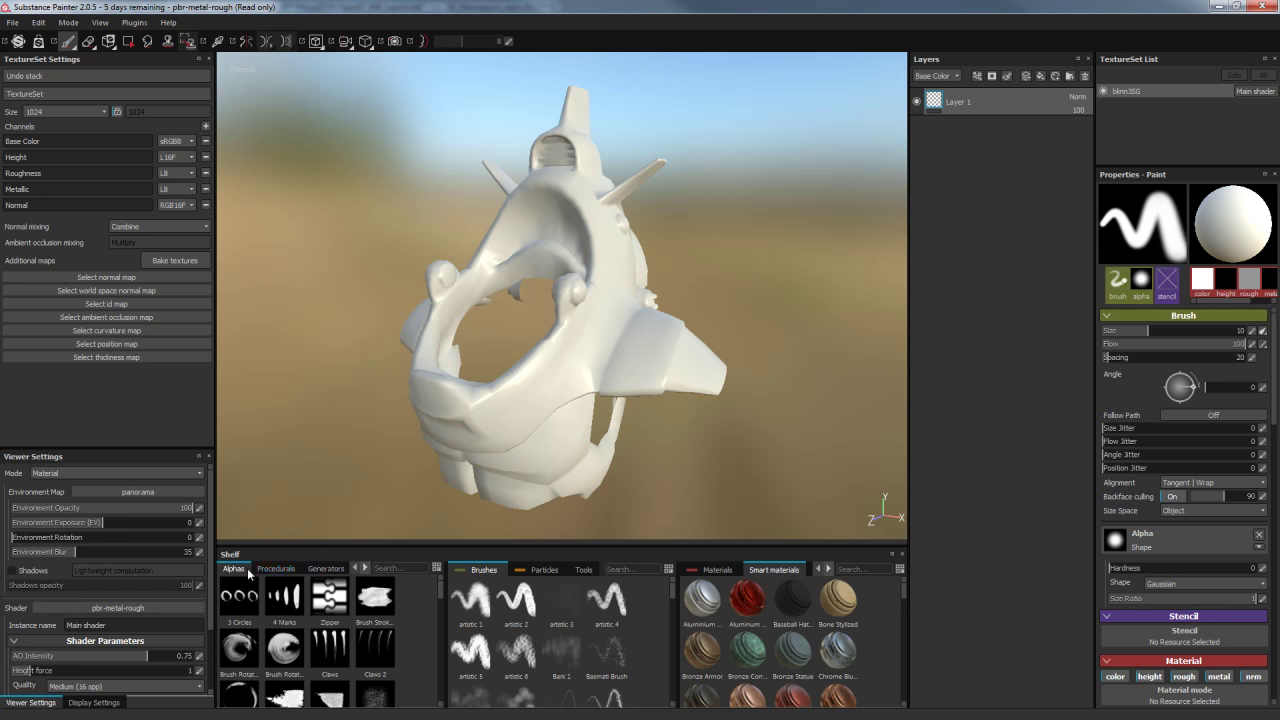
Show the Textures shelf, enlarge it, and filter the textures by 'sp'
click(365, 565)
click(365, 565)
click(365, 565)
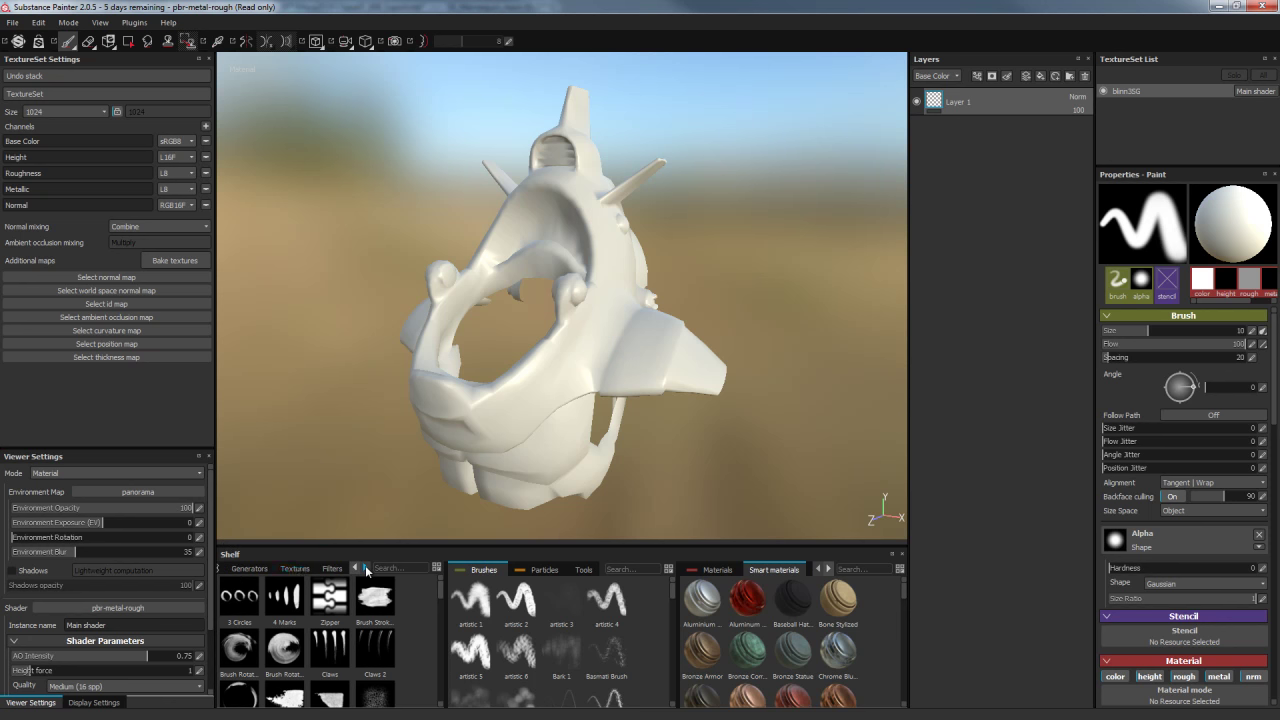
click(296, 568)
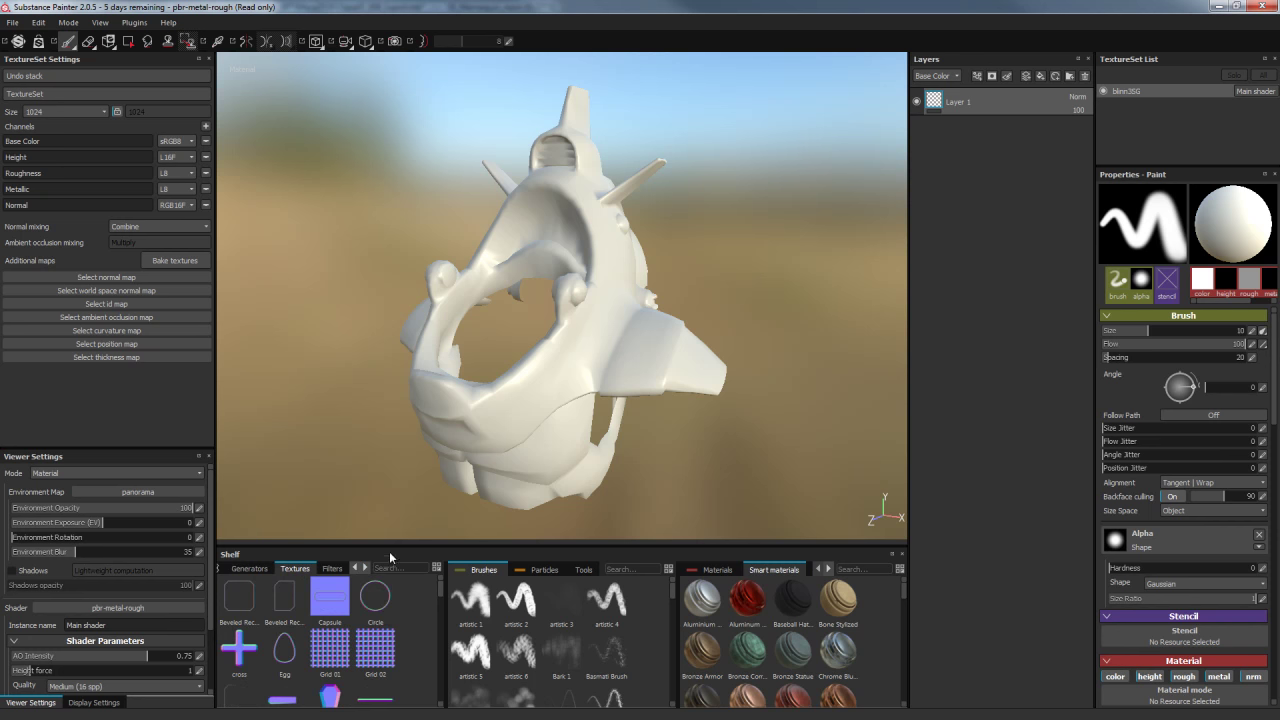
drag(390, 546, 410, 474)
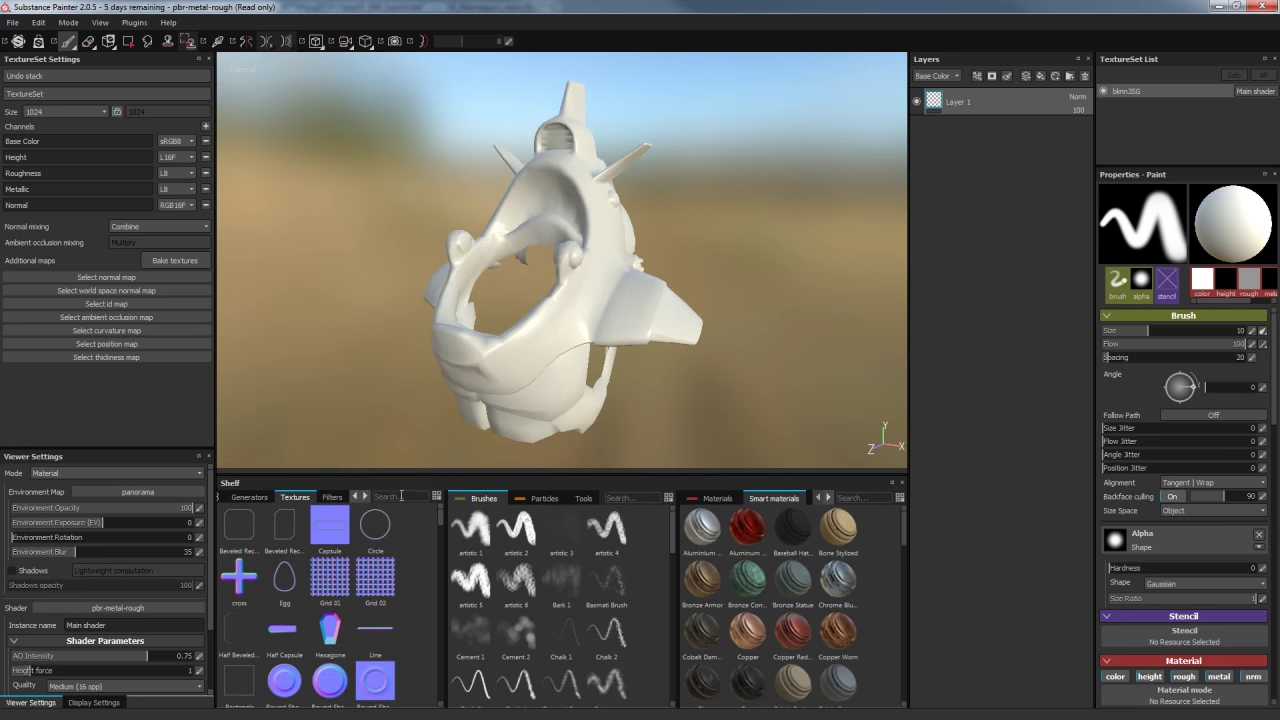
mouse_move(375, 648)
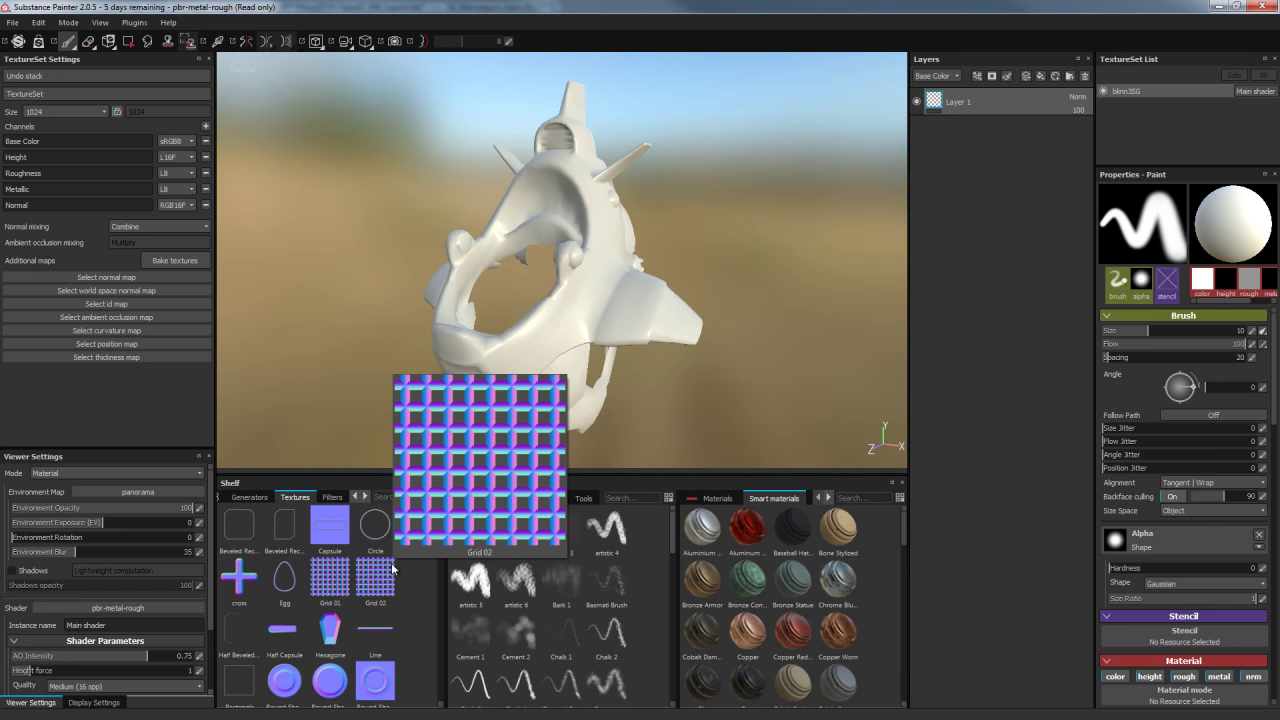
text(sp)
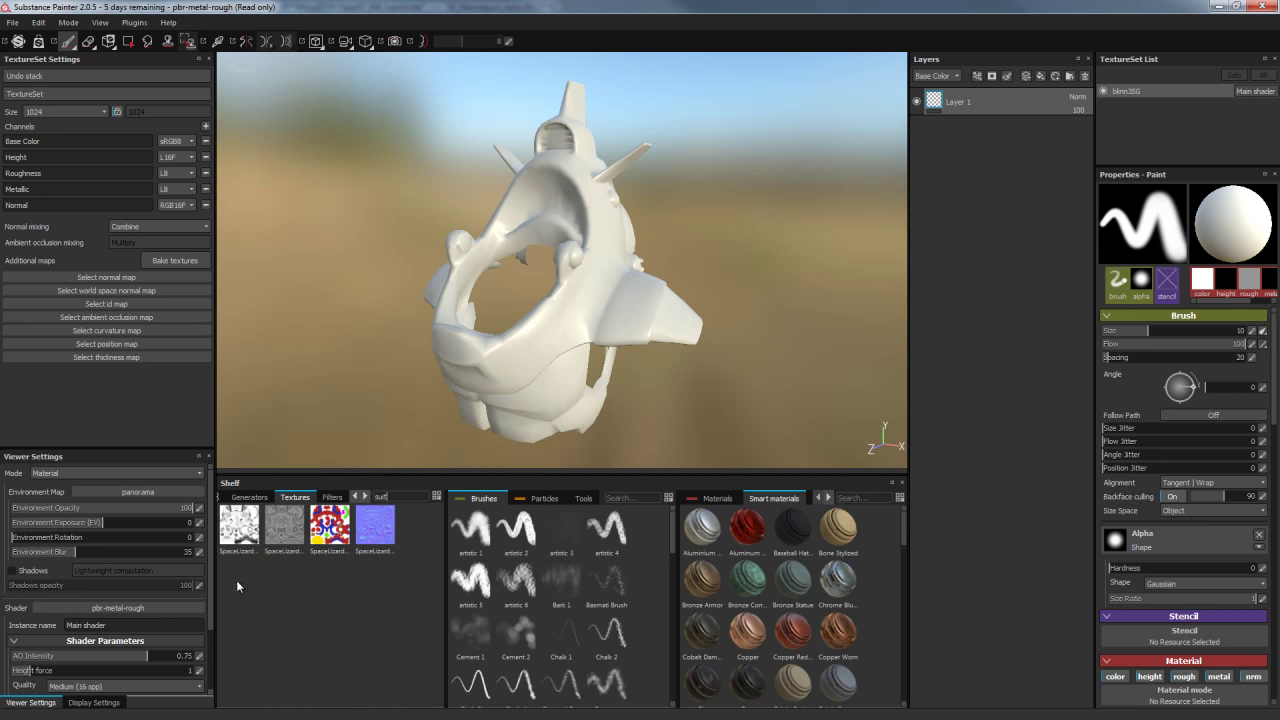
Assign the suit Nmap, ID, AO and Curvature textures to the Additional maps slots
click(282, 528)
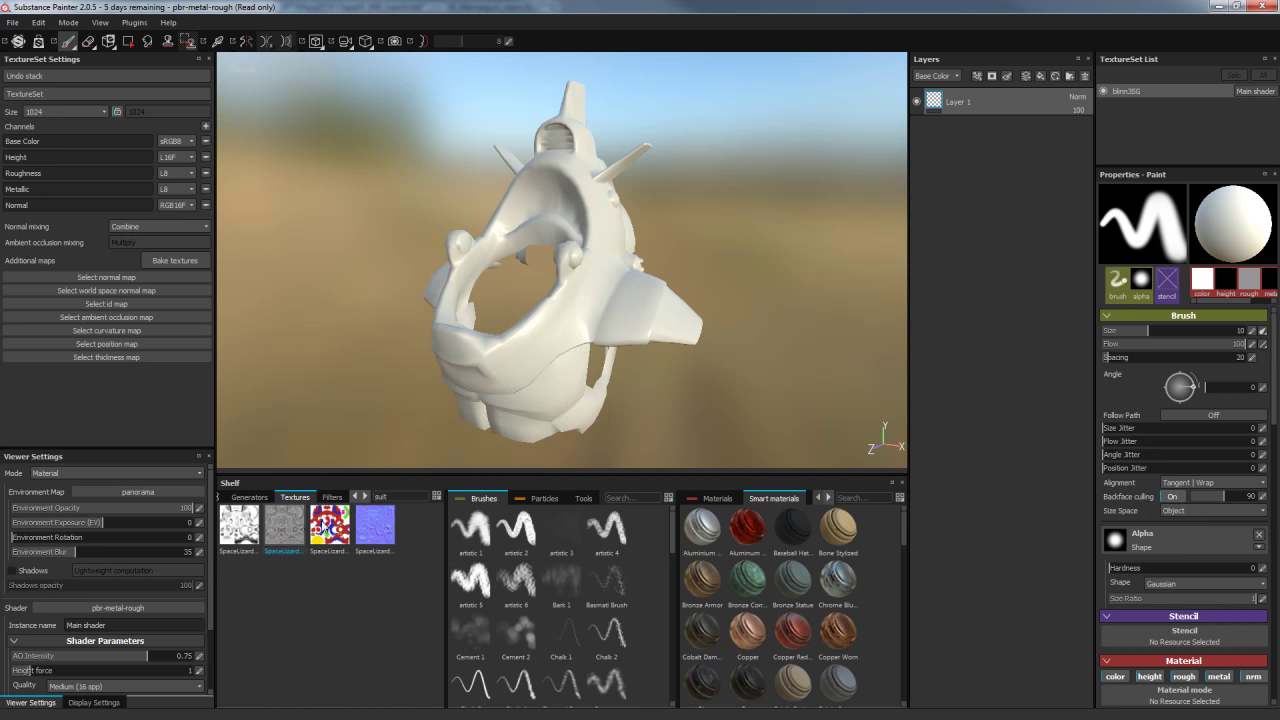
click(375, 525)
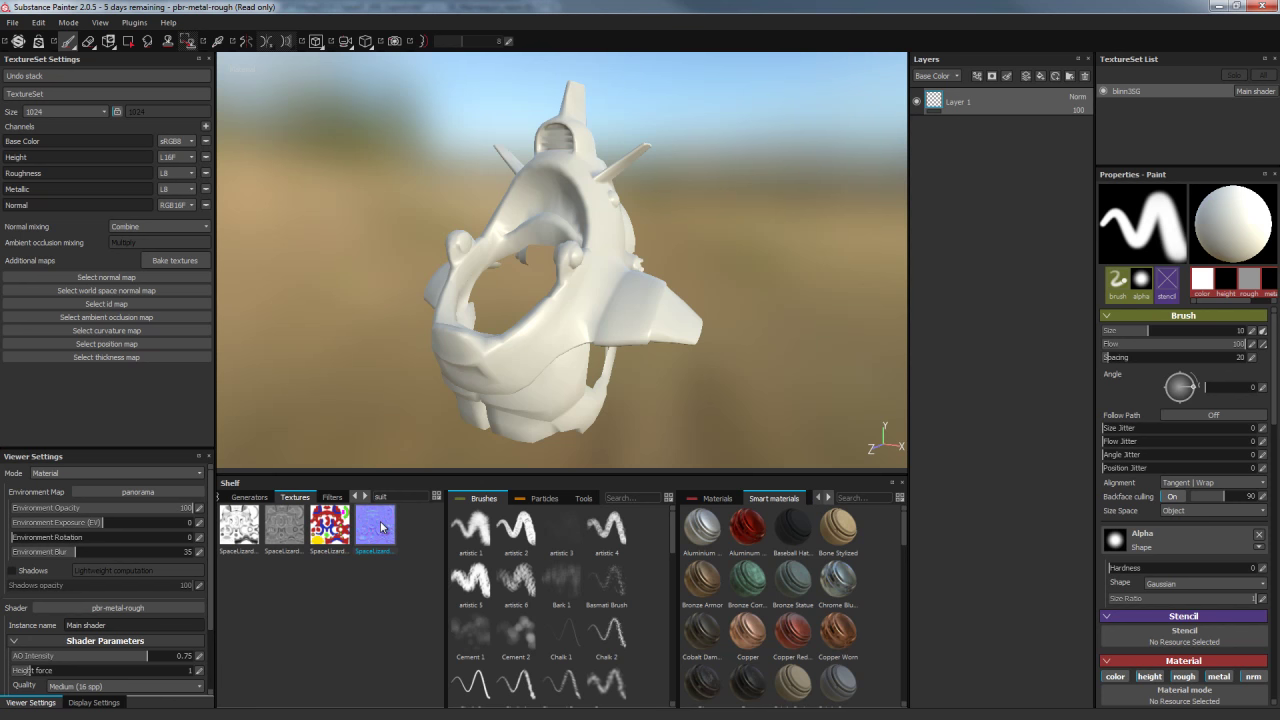
drag(380, 527, 112, 272)
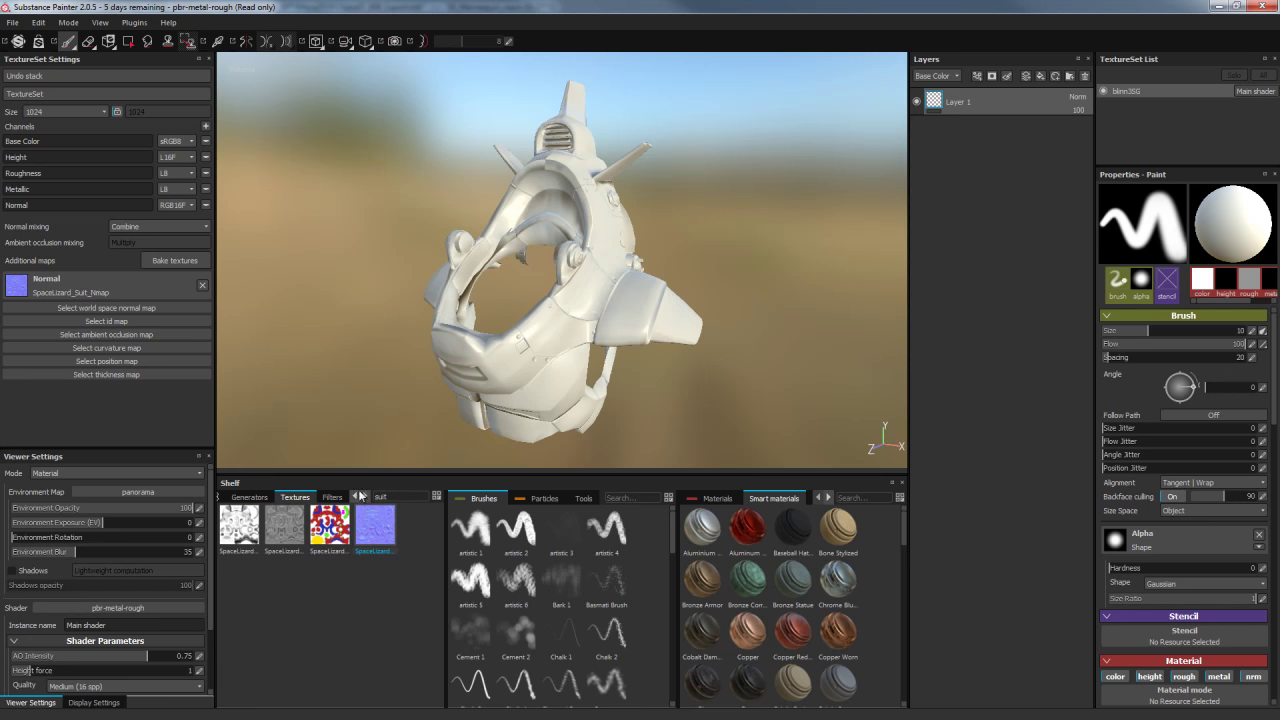
mouse_move(331, 535)
mouse_down()
mouse_move(245, 375)
mouse_move(122, 319)
mouse_up()
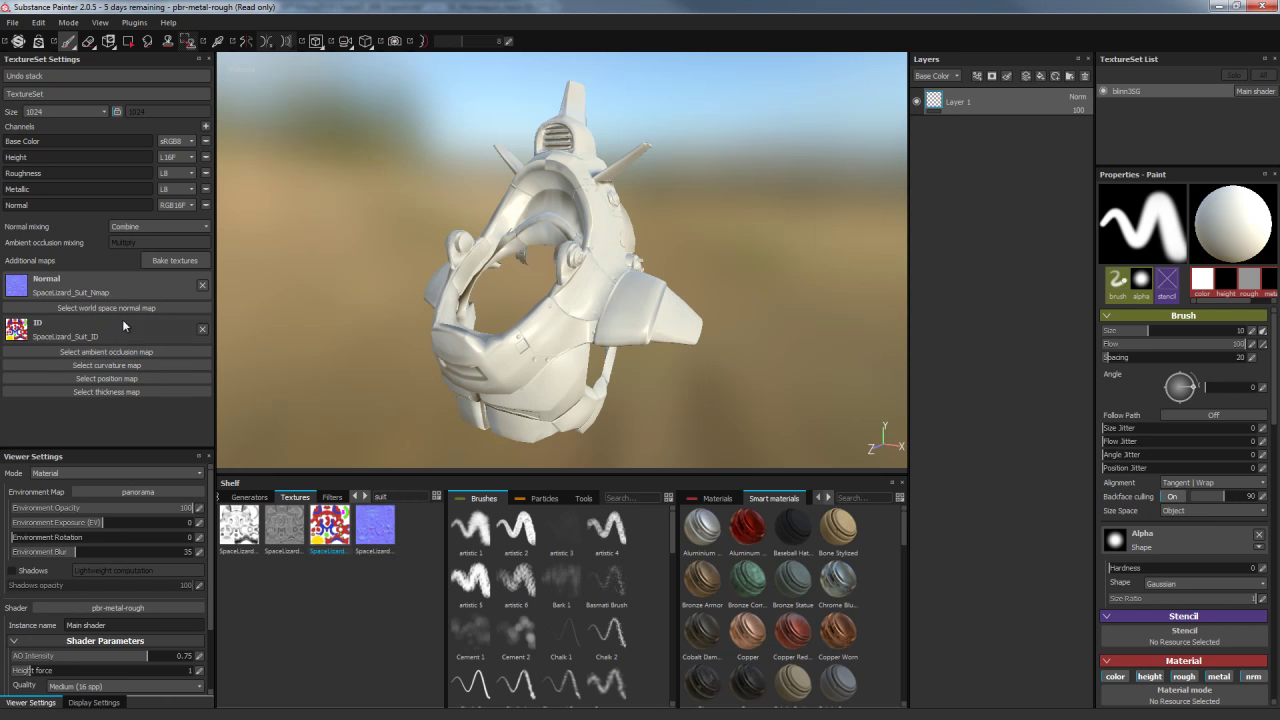
drag(290, 527, 166, 362)
drag(239, 525, 168, 356)
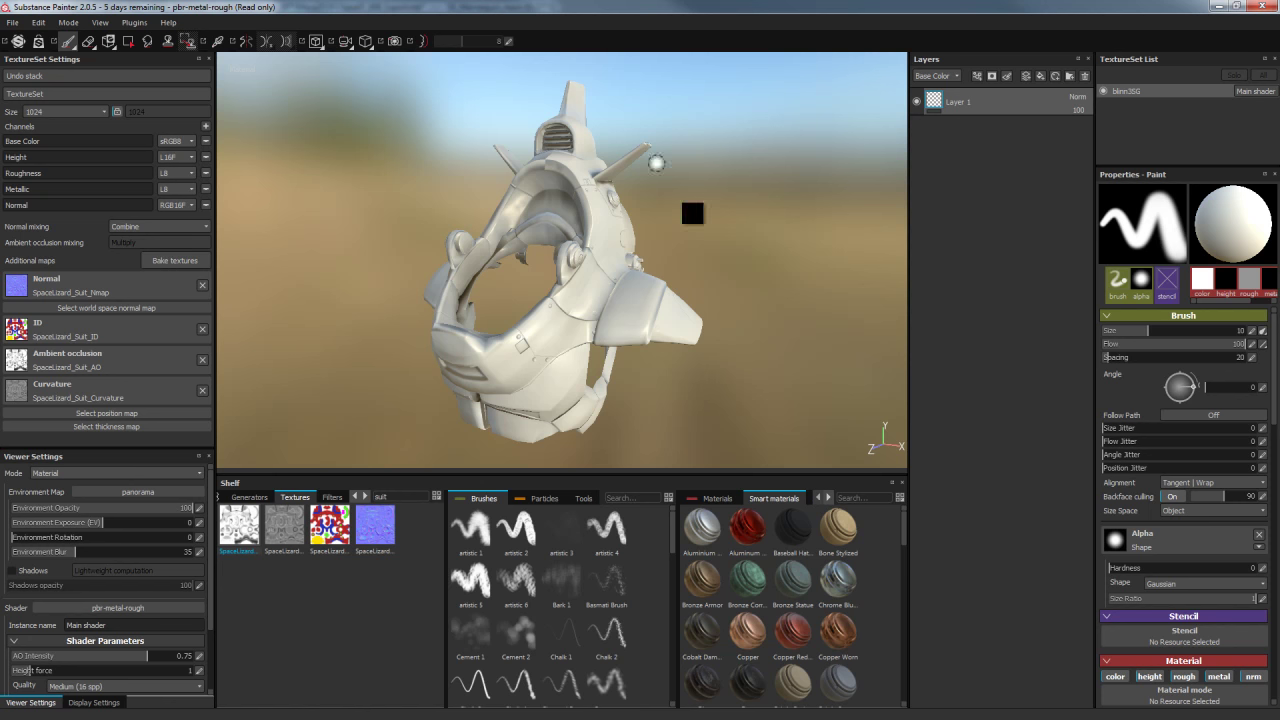
Change the Normal map format to OpenGL in Project Configuration
click(40, 23)
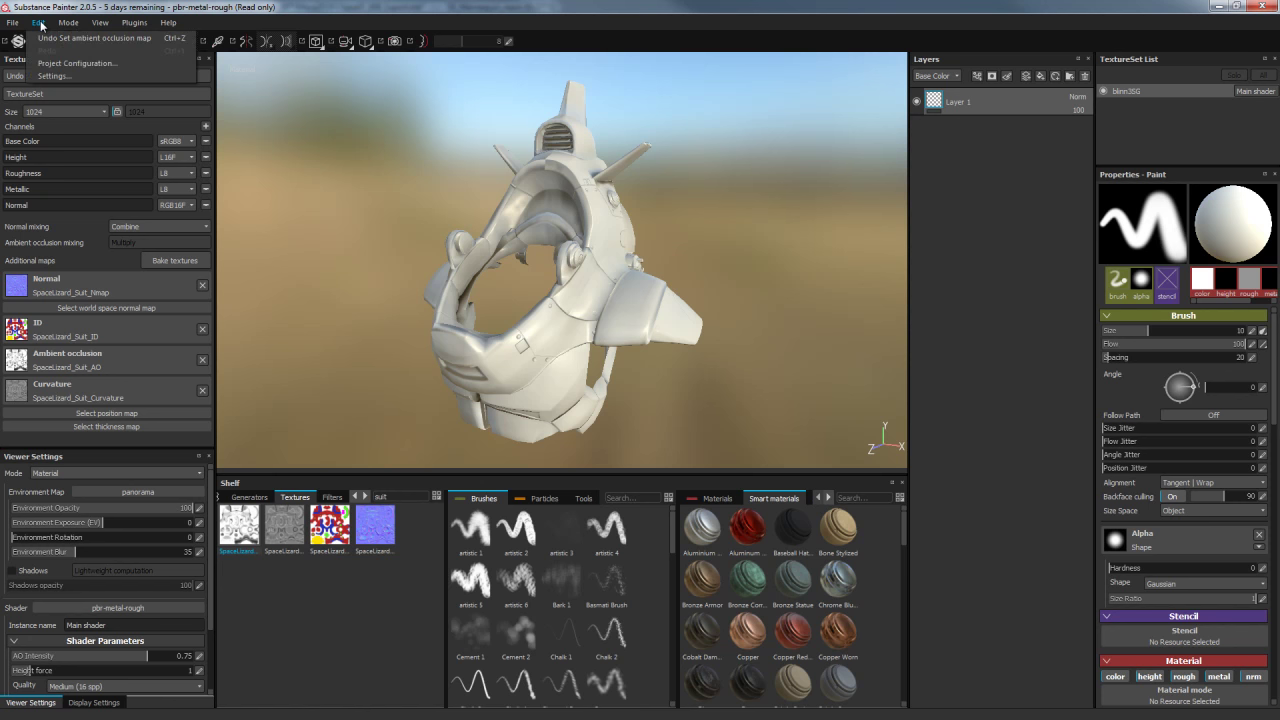
click(64, 66)
click(601, 362)
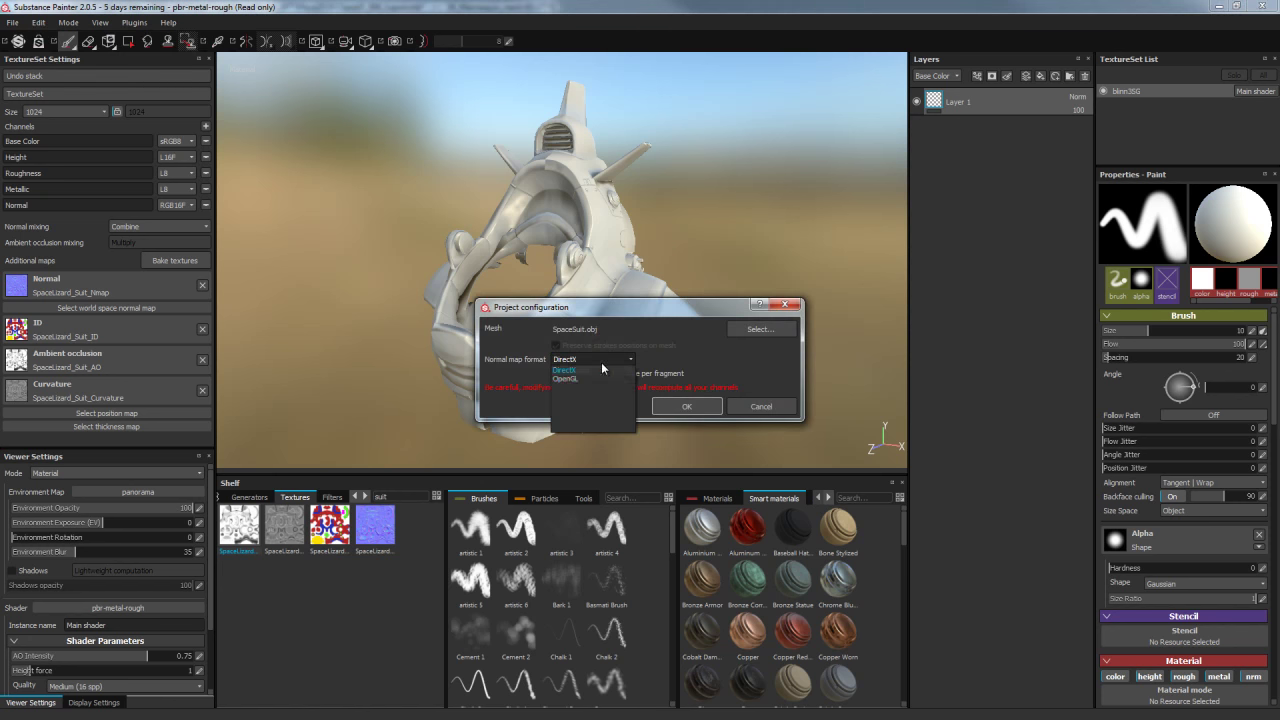
click(588, 377)
click(686, 406)
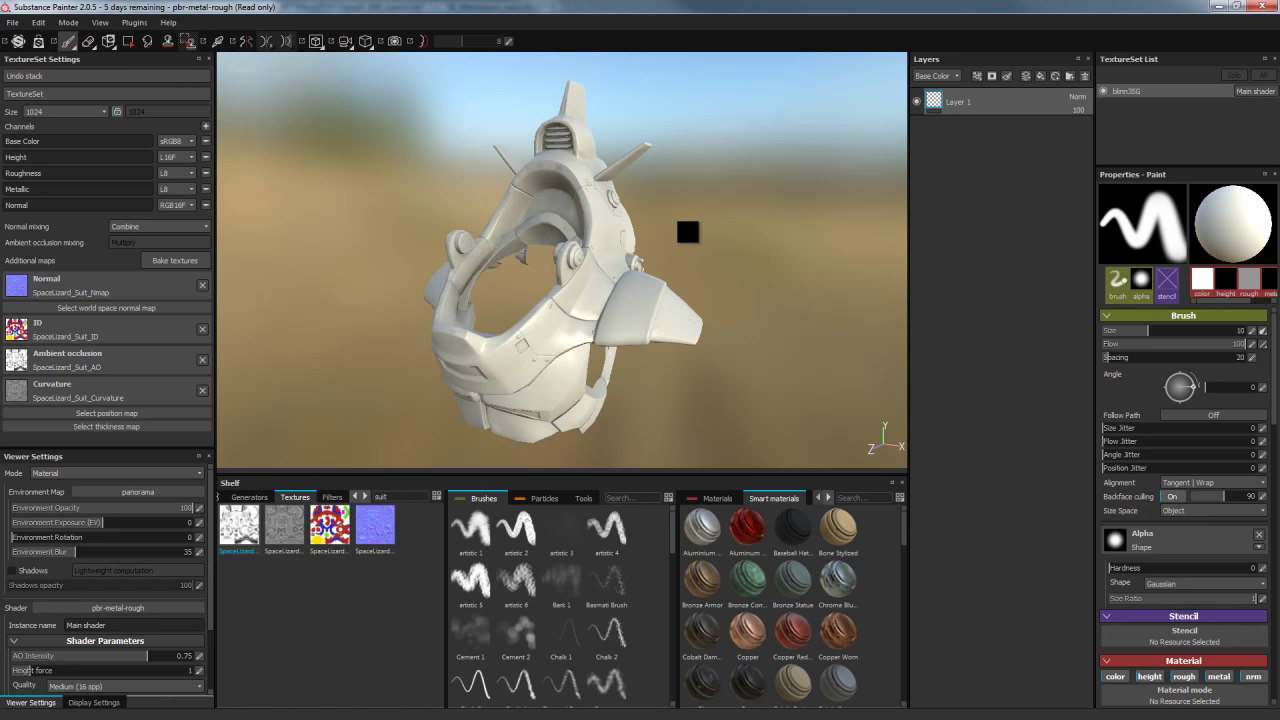
Set the bake output size to 2048x2048 and exclude the Normal, ID, AO and Curvature bakers
click(166, 262)
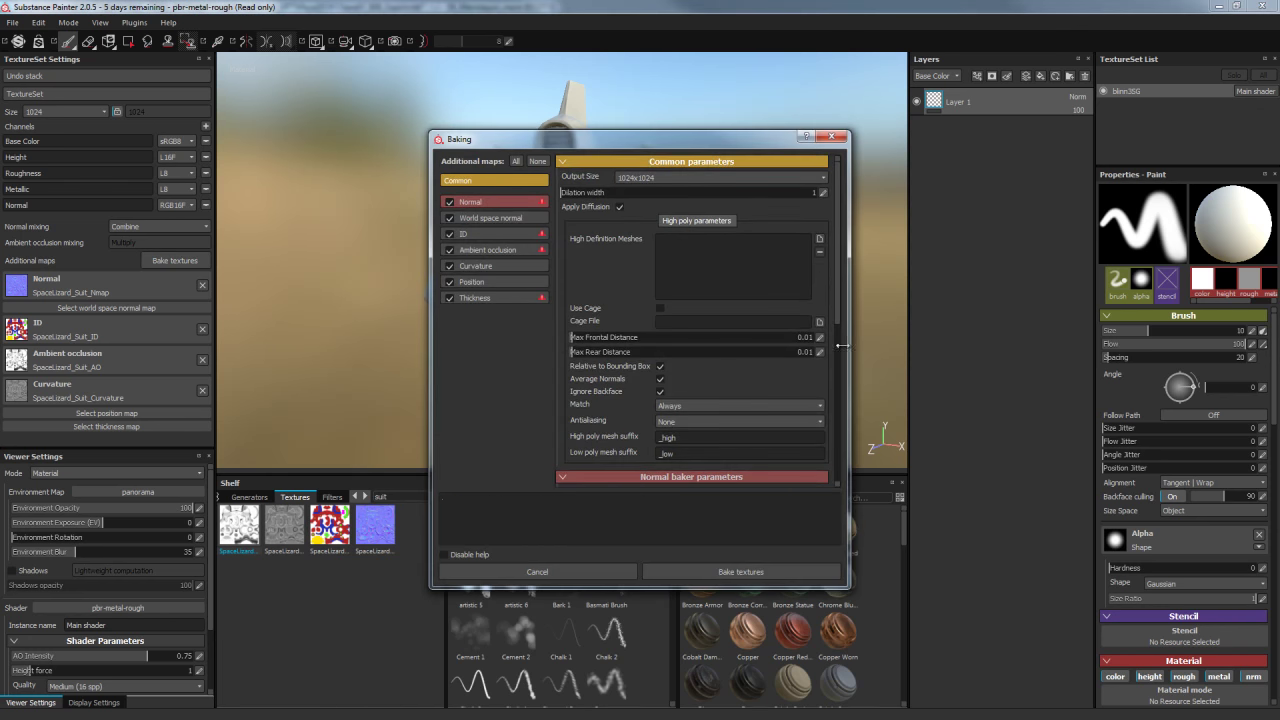
click(690, 177)
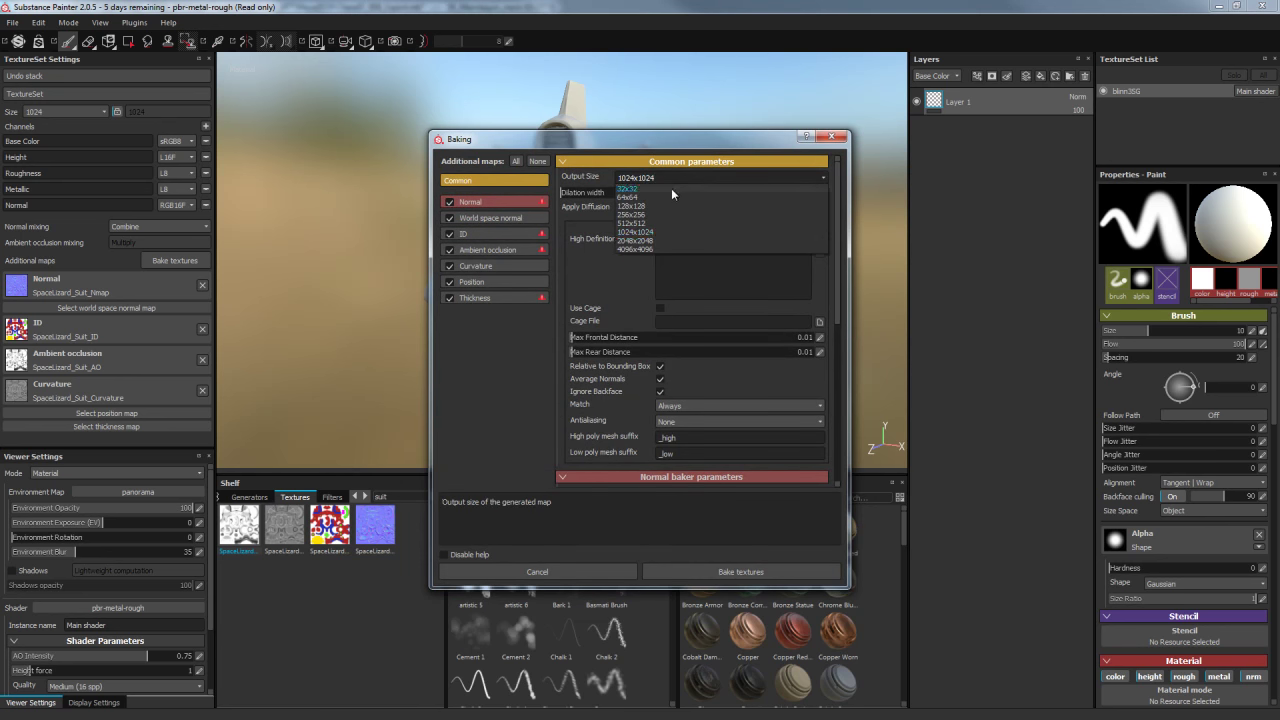
click(647, 237)
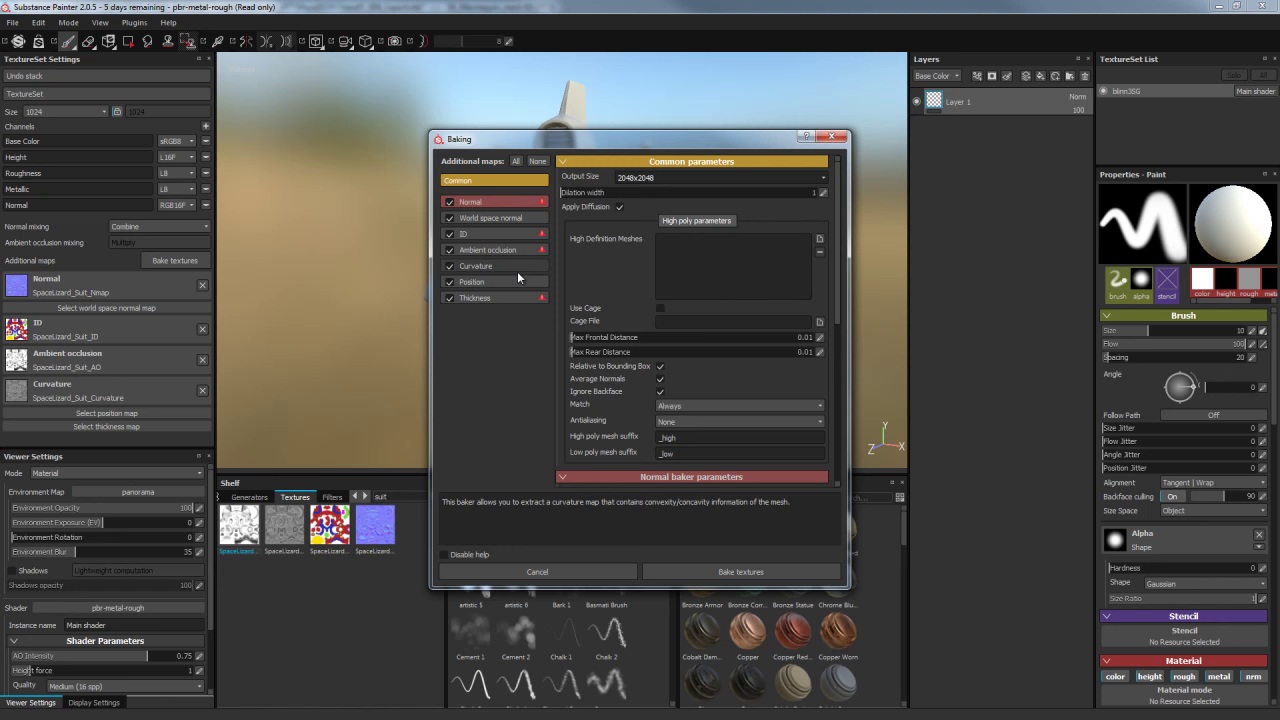
click(450, 203)
click(449, 234)
click(449, 250)
click(449, 266)
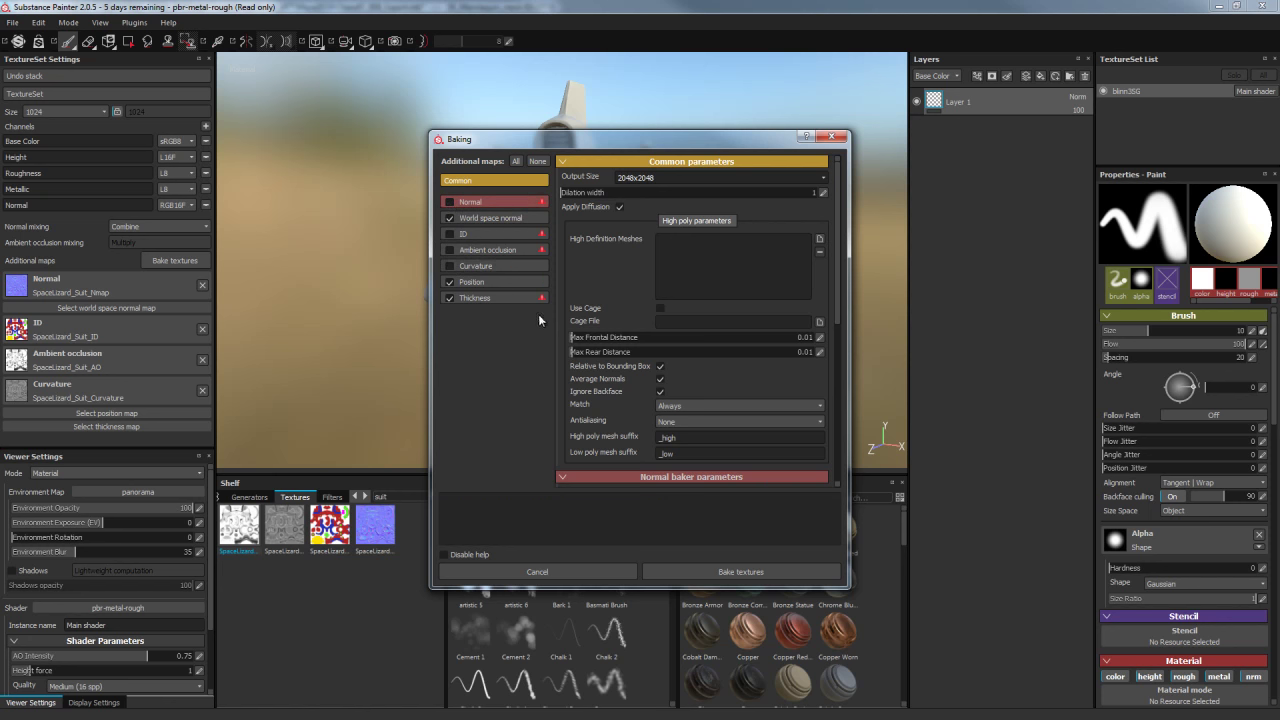
Review the World space normal, Position and Thickness baker settings and bake those maps
click(486, 219)
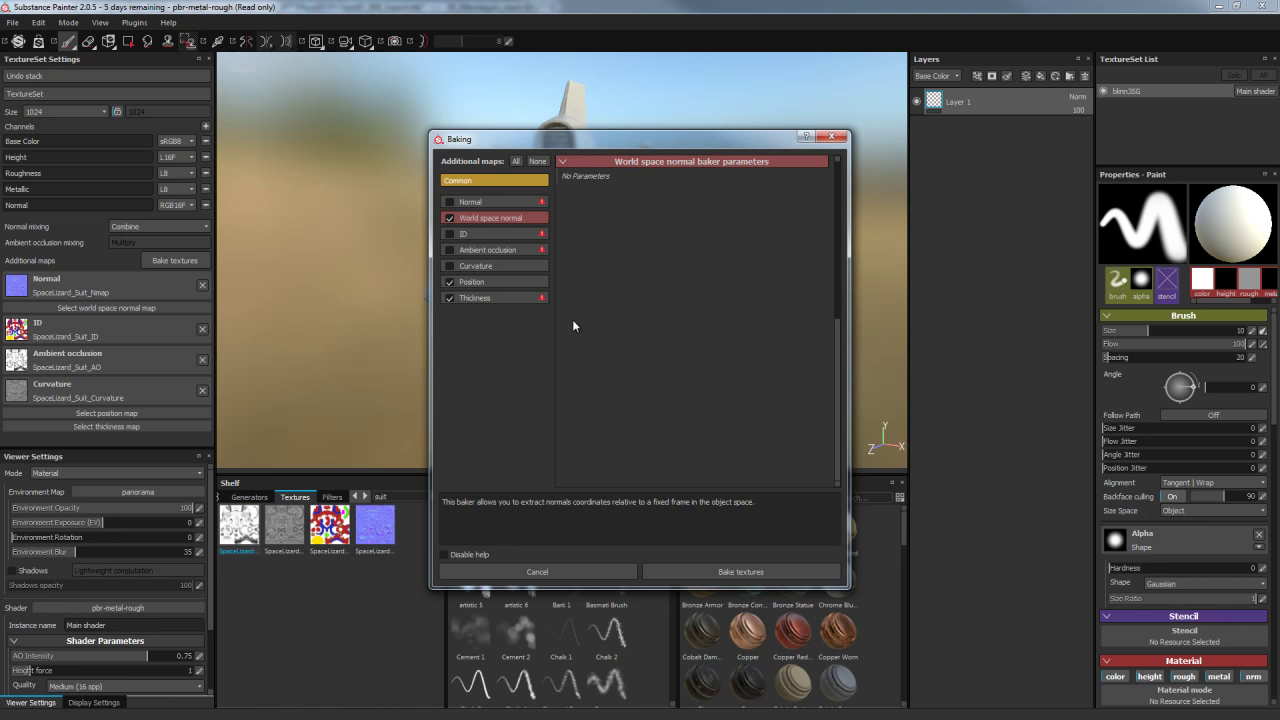
click(480, 279)
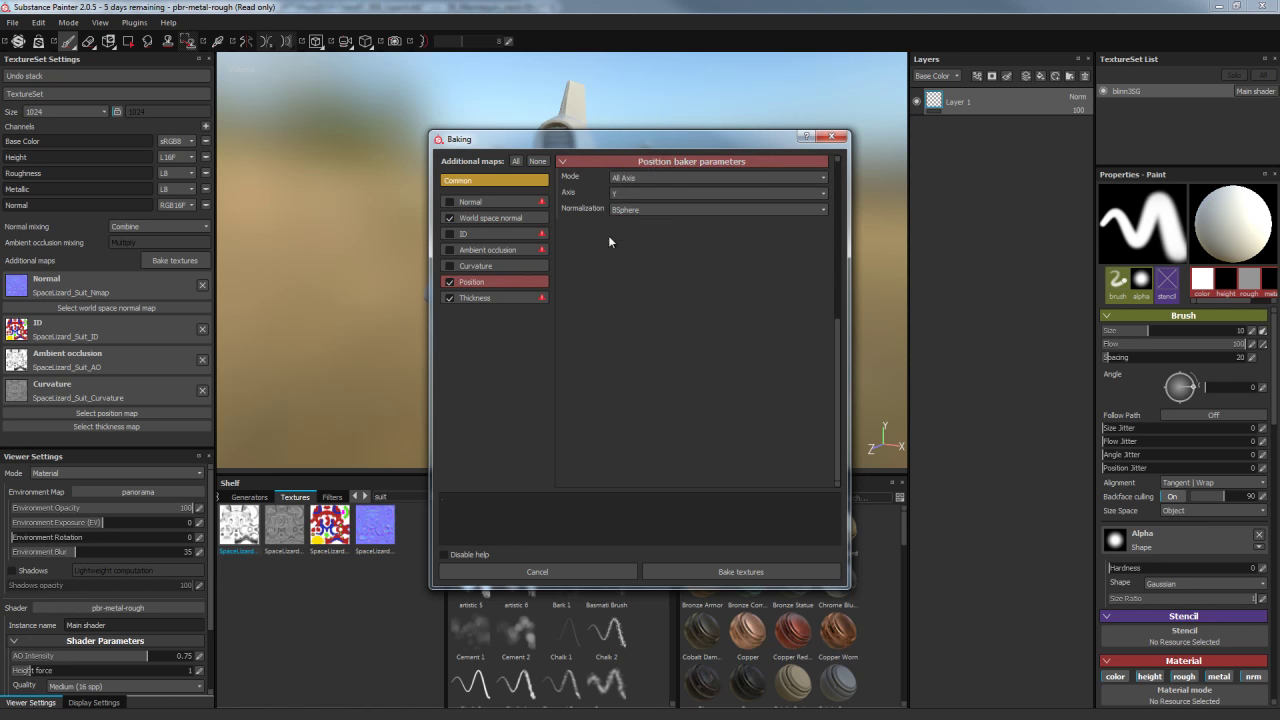
click(472, 298)
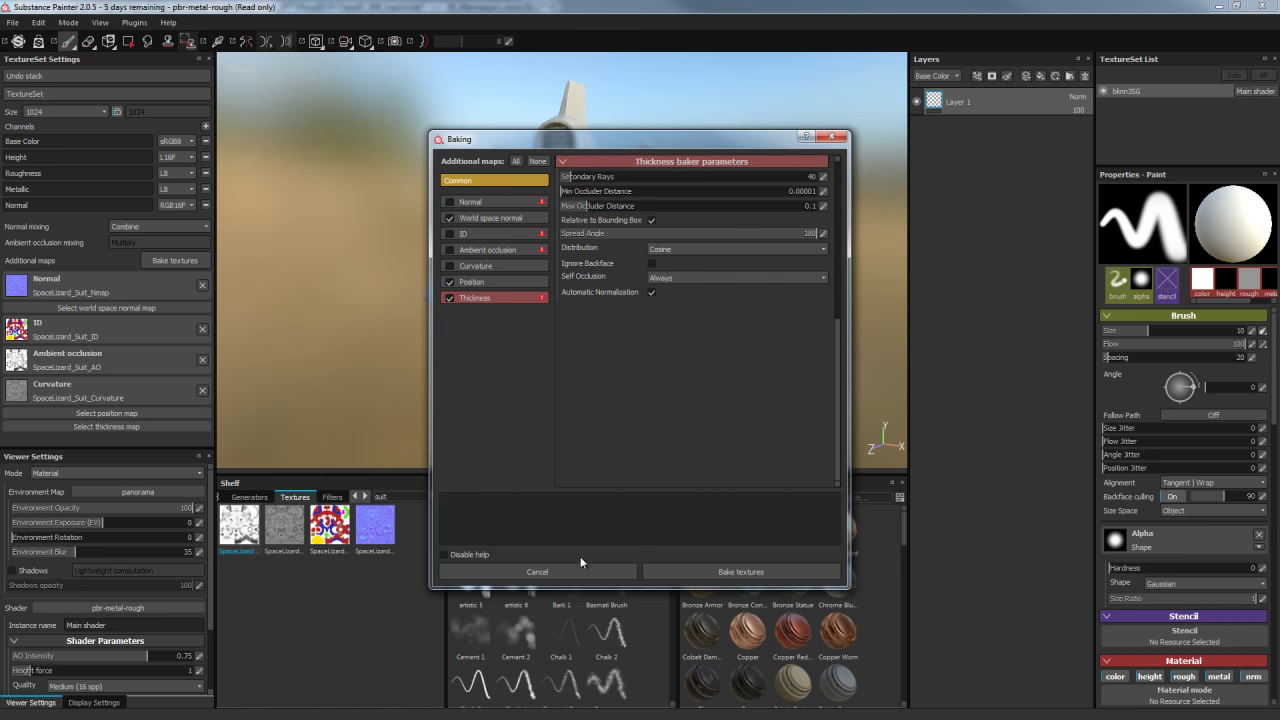
click(702, 571)
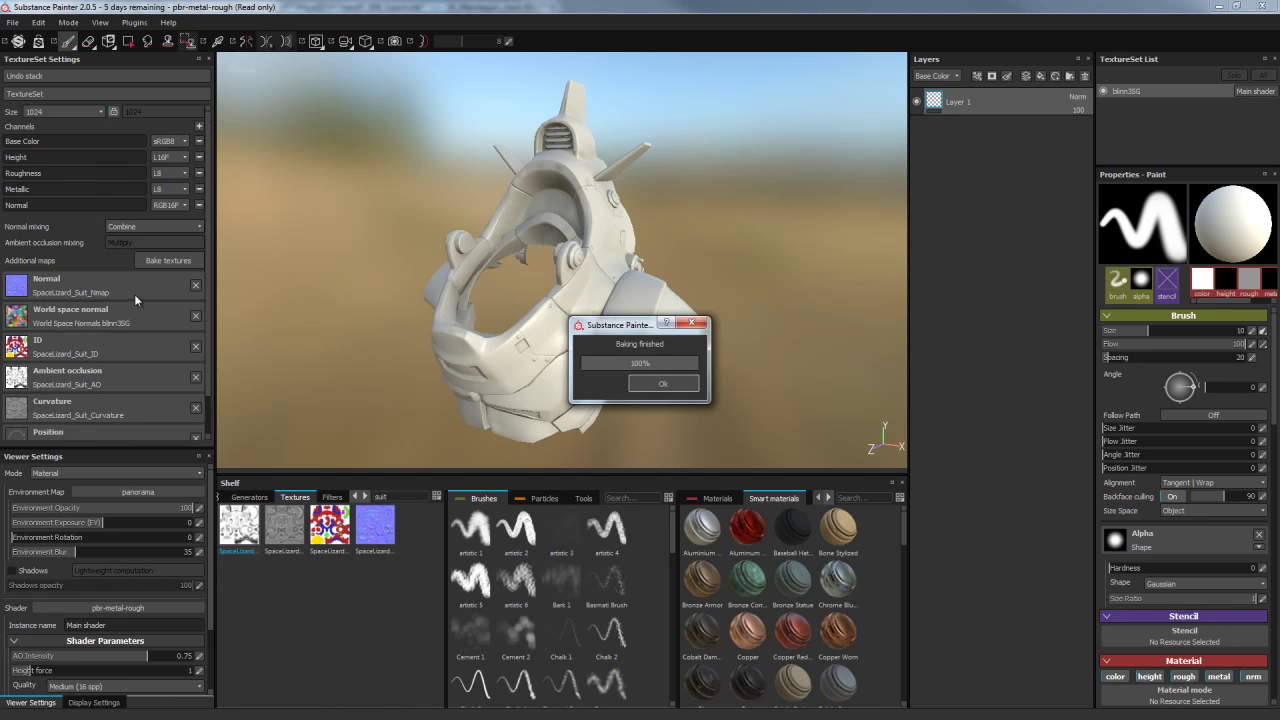
Dismiss the baking notice and drop Environment Opacity to 0 for a black backdrop
key(Return)
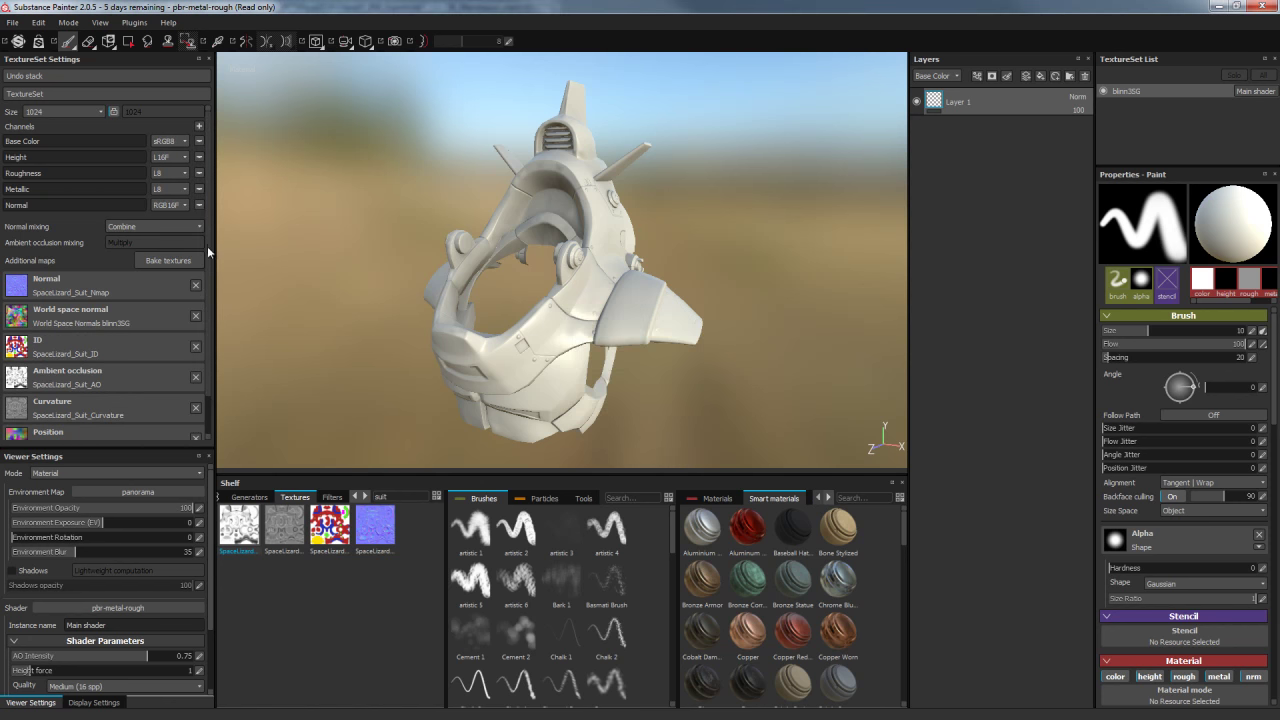
scroll(207, 245, down, 2)
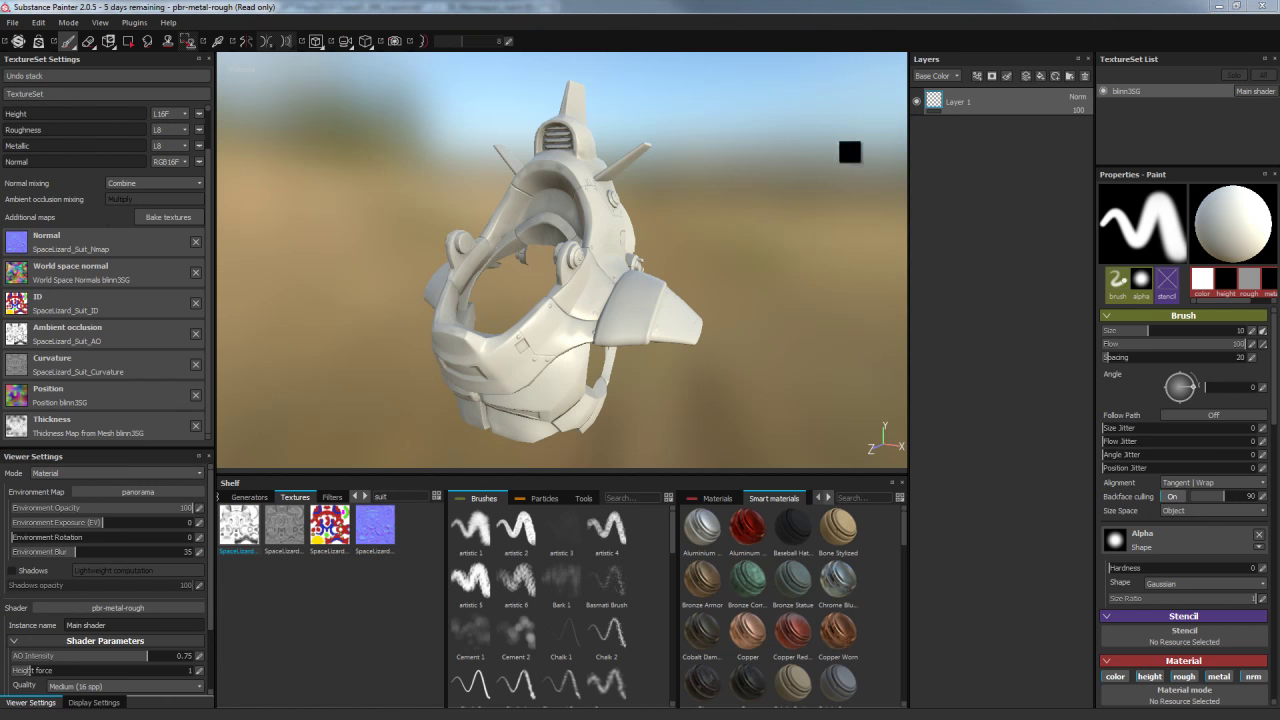
alt+drag(746, 183, 751, 180)
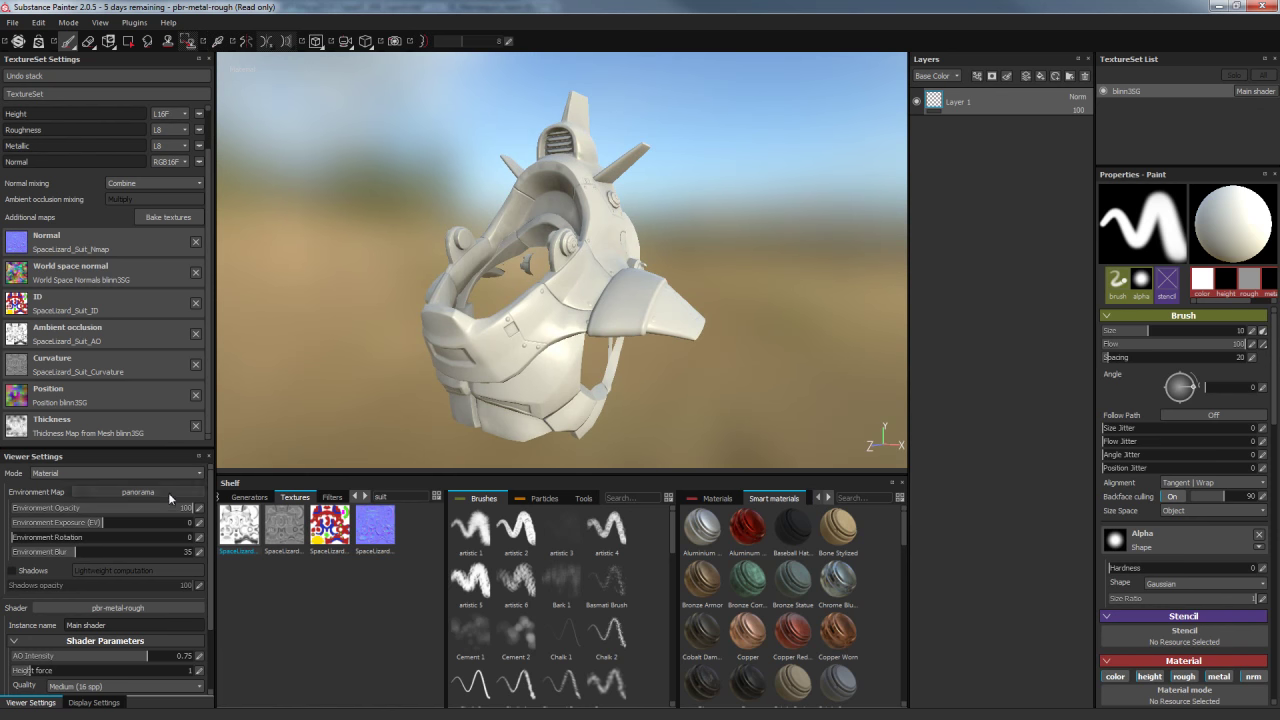
drag(188, 508, 5, 515)
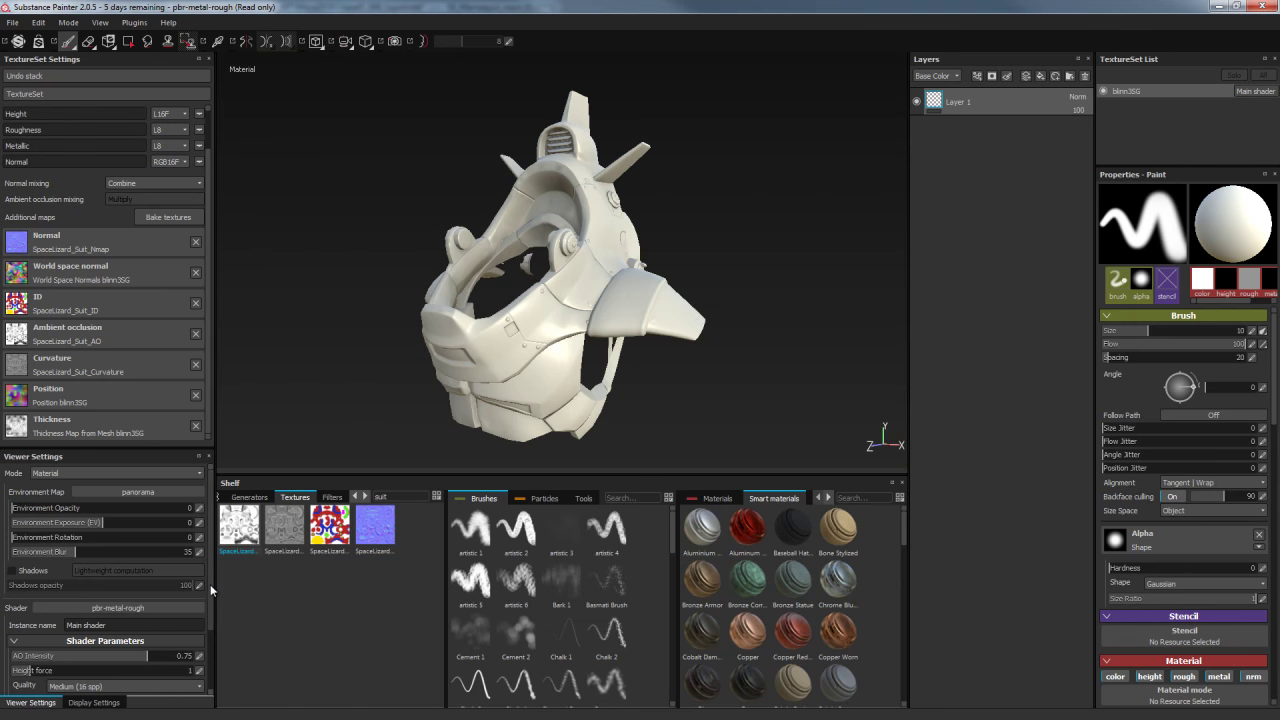
Set stencil opacity to 18, switch to Display Settings, and show the Materials shelf
drag(210, 585, 209, 648)
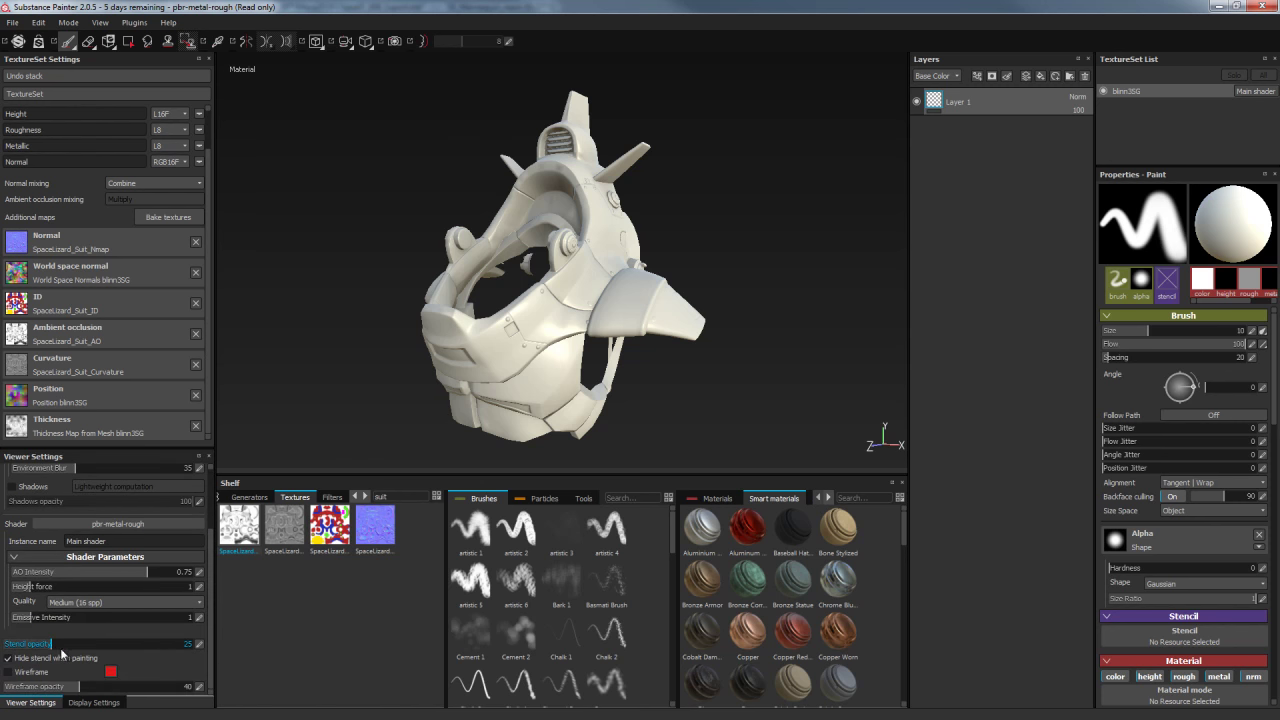
drag(53, 648, 31, 655)
click(95, 703)
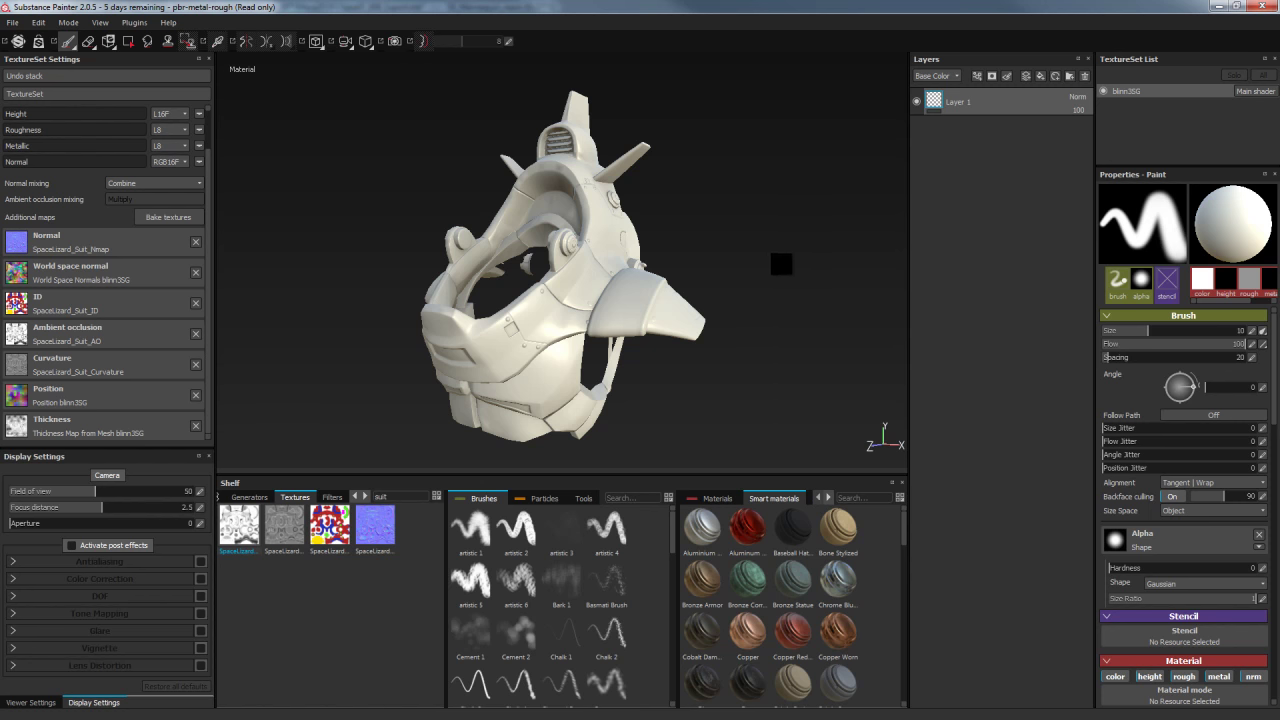
mouse_move(757, 227)
alt+mouse_down()
mouse_move(791, 257)
mouse_move(698, 238)
mouse_move(726, 217)
mouse_move(811, 240)
mouse_move(990, 229)
mouse_move(697, 231)
mouse_move(708, 237)
alt+mouse_up()
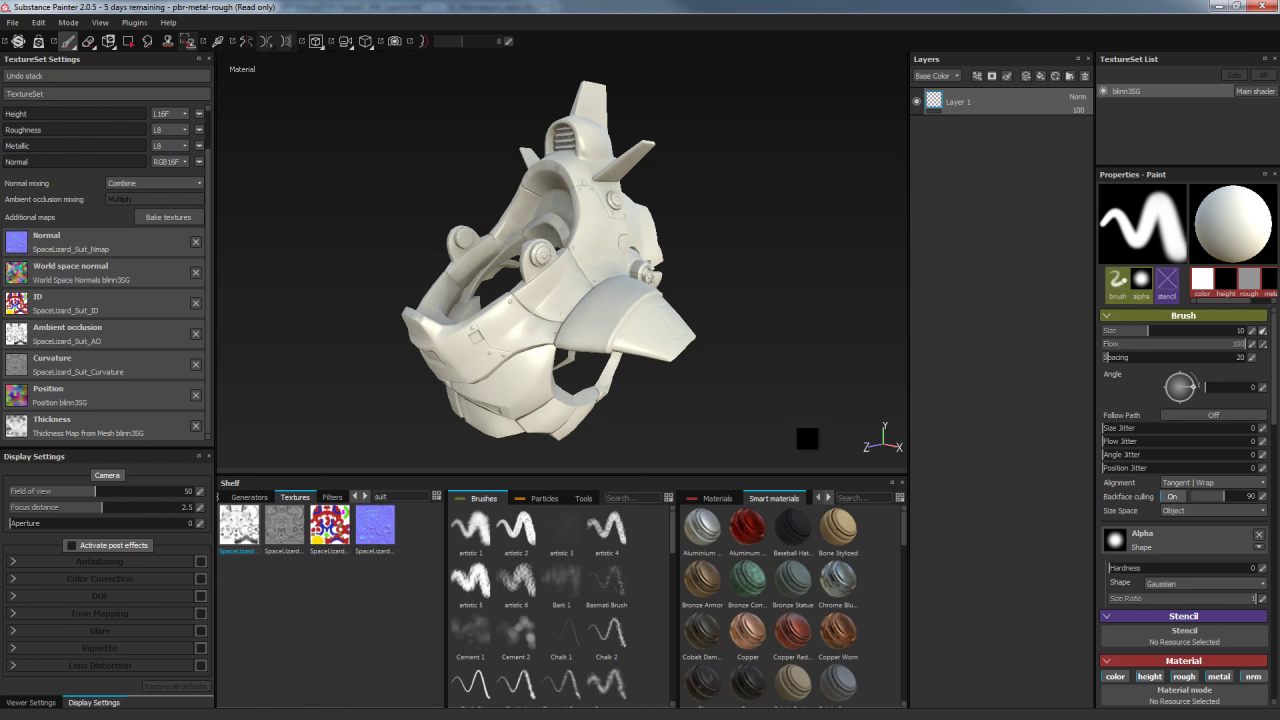
click(715, 499)
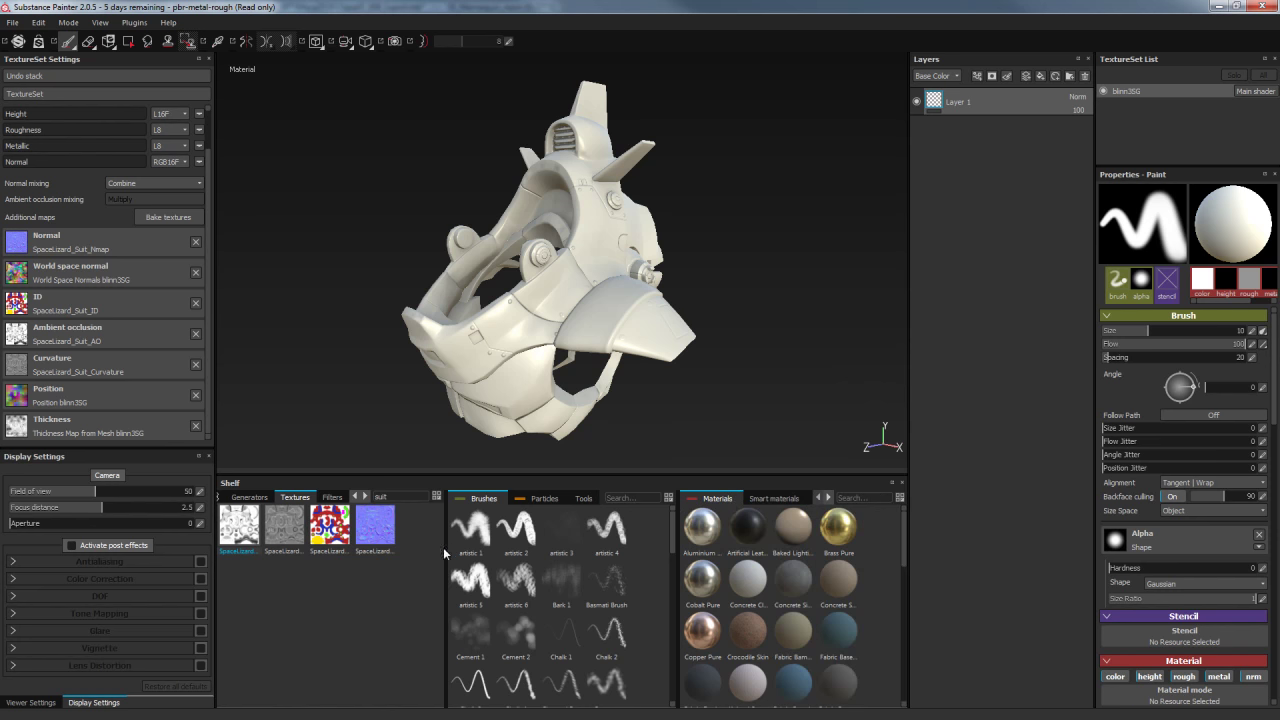
Widen the brushes and materials shelf panes and browse the Smart masks library
drag(444, 551, 411, 551)
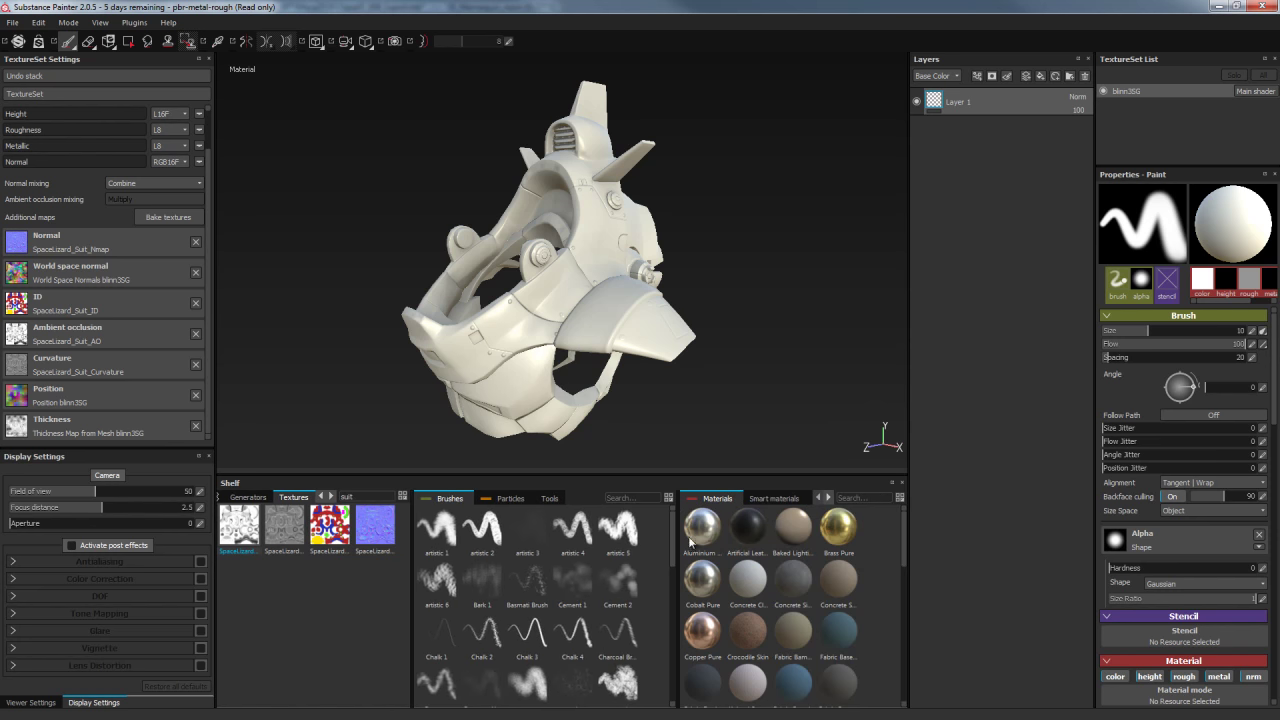
drag(676, 545, 627, 545)
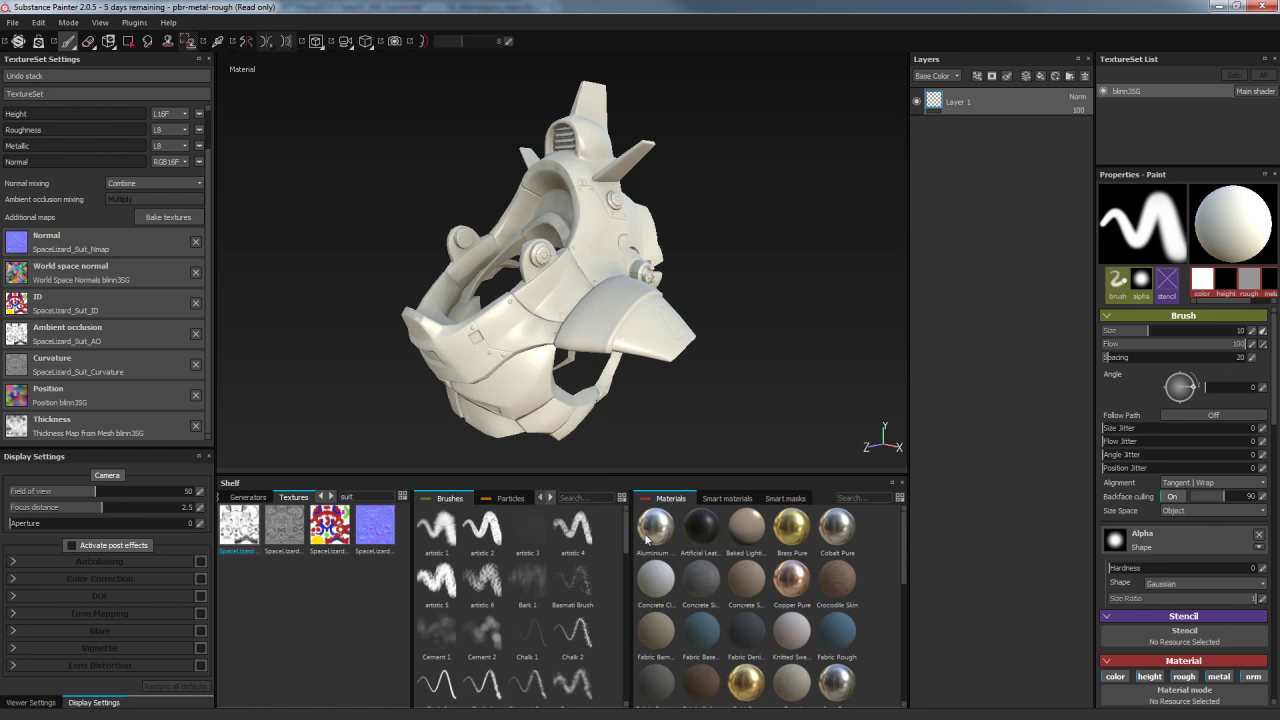
click(724, 499)
click(785, 498)
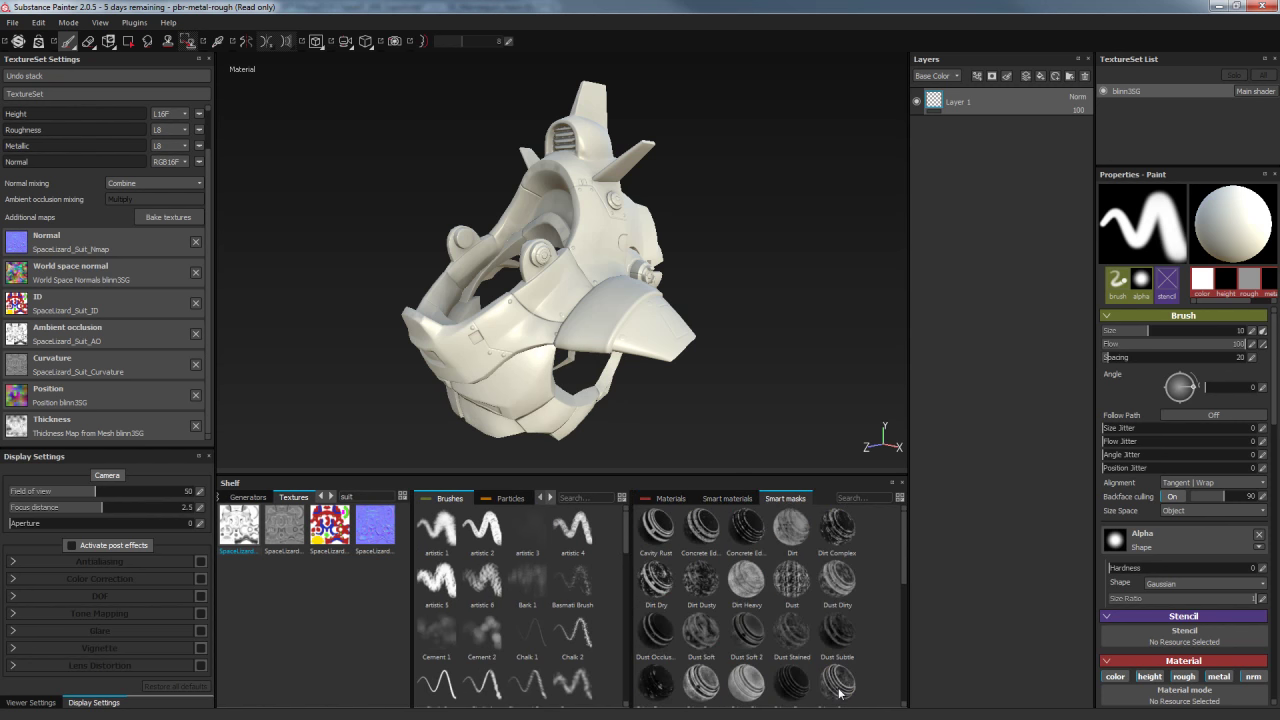
mouse_move(903, 558)
mouse_down()
mouse_move(918, 675)
mouse_move(902, 515)
mouse_up()
Add the Steel Rough material as a fill layer above Layer 1
click(666, 499)
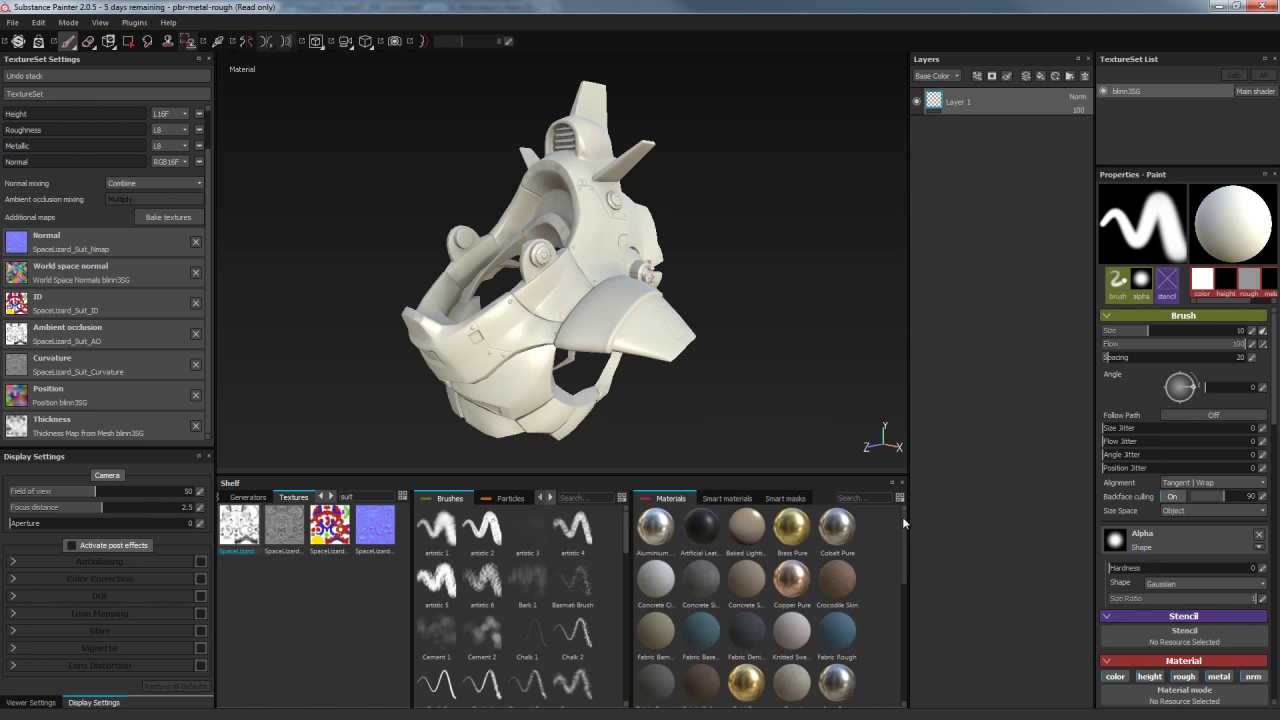
drag(904, 518, 905, 646)
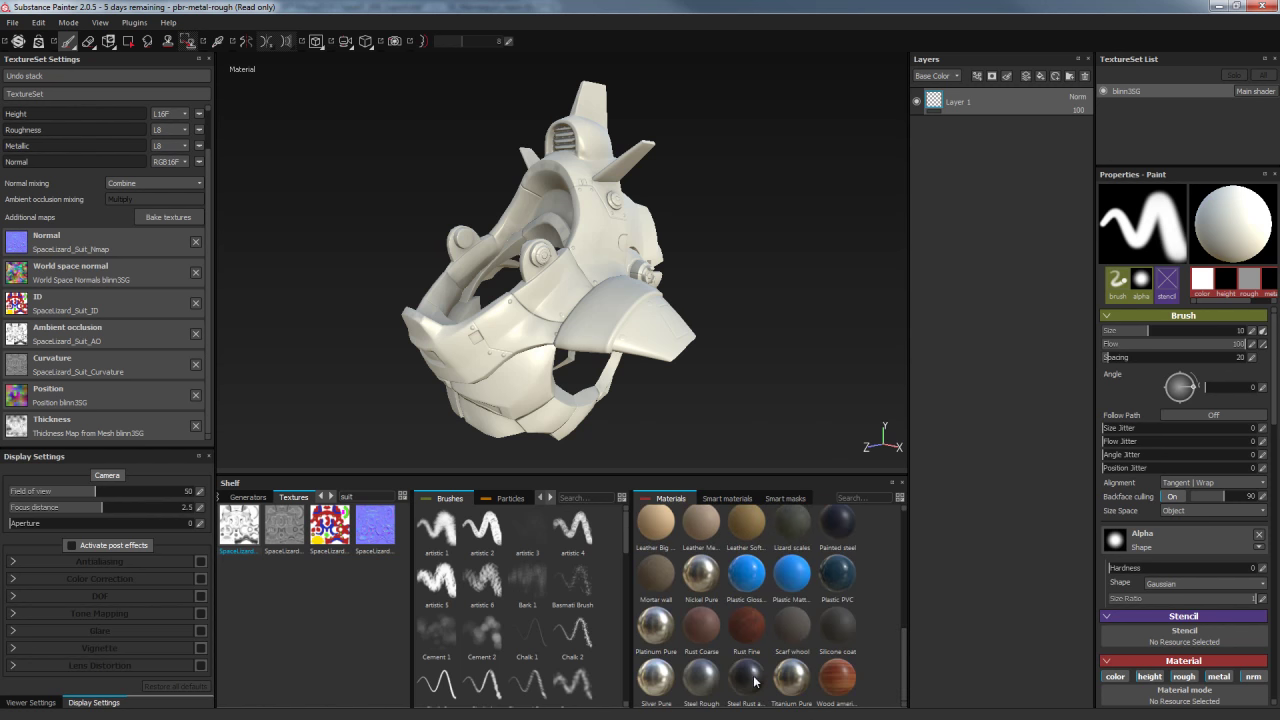
click(703, 683)
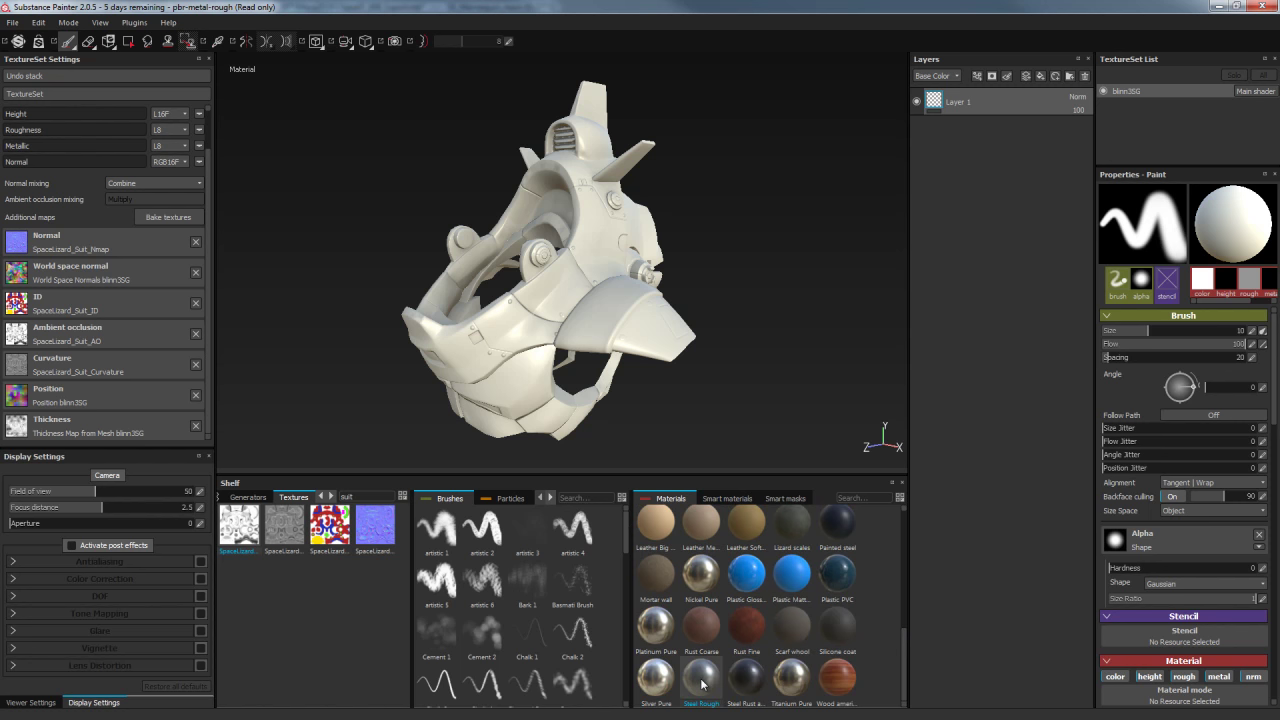
mouse_move(703, 683)
mouse_down()
mouse_move(977, 162)
mouse_move(988, 88)
mouse_move(990, 100)
mouse_up()
click(791, 289)
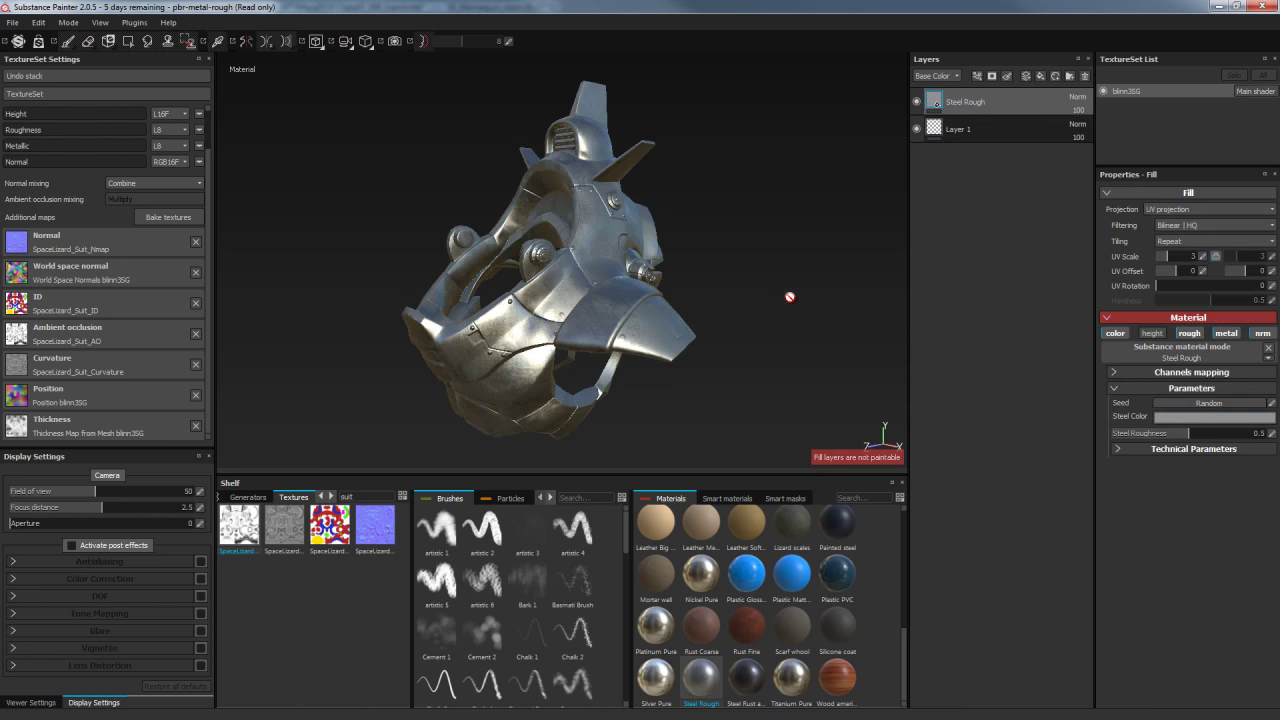
Tint the Steel Rough colour a pale bluish grey and lower its roughness to 0.37
mouse_move(803, 257)
alt+mouse_down()
mouse_move(726, 290)
mouse_move(921, 265)
mouse_move(786, 251)
alt+mouse_up()
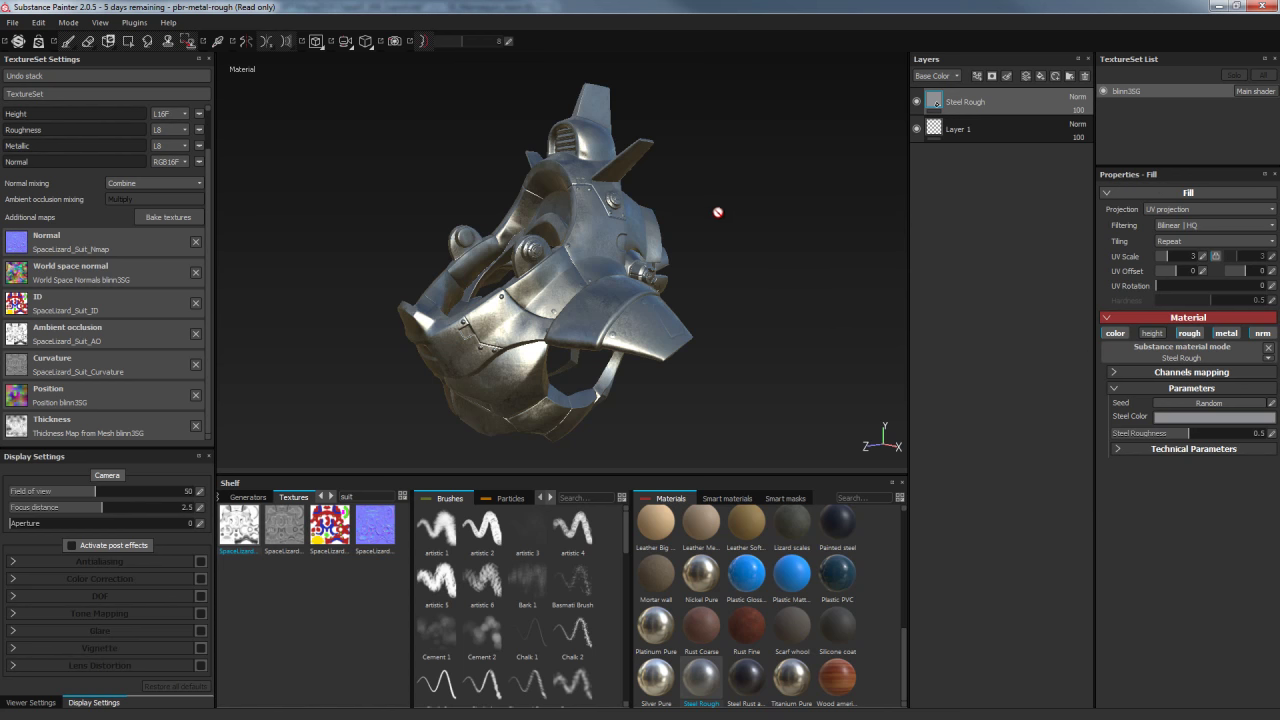
mouse_move(734, 194)
alt+mouse_down()
mouse_move(763, 274)
mouse_move(766, 251)
alt+mouse_up()
click(1185, 417)
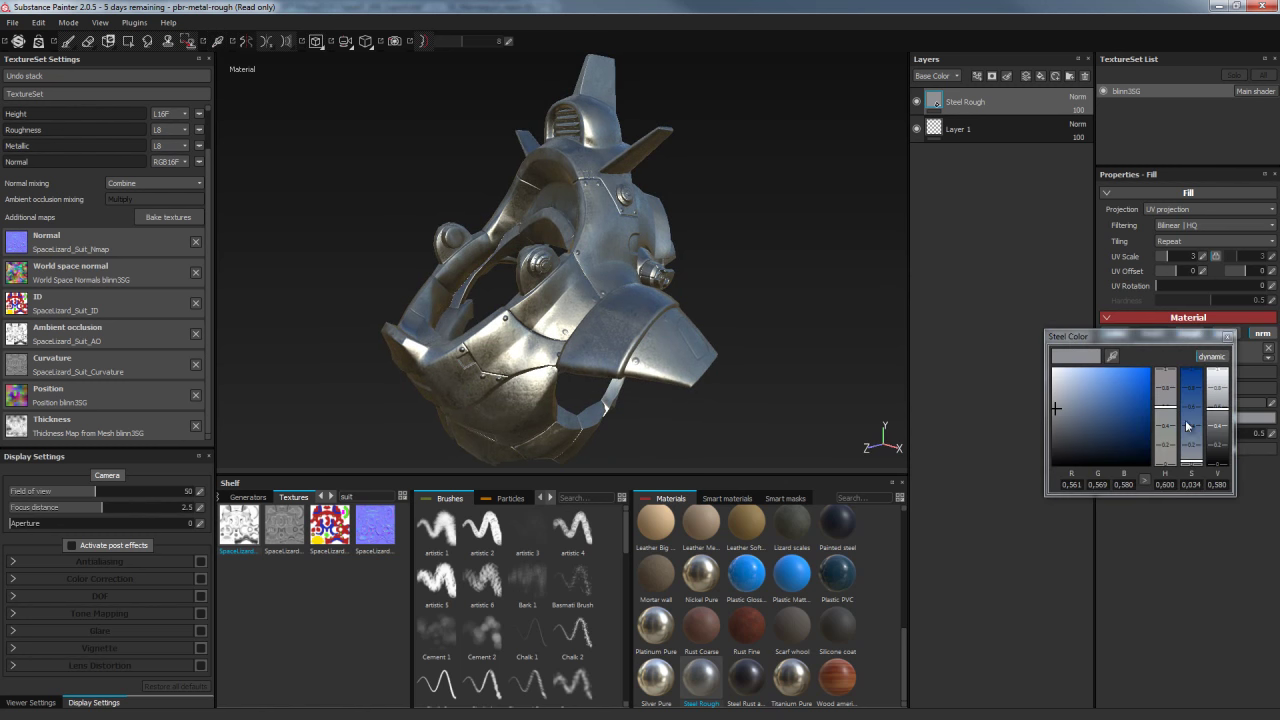
mouse_move(1063, 407)
mouse_down()
mouse_move(1082, 407)
mouse_move(1071, 405)
mouse_up()
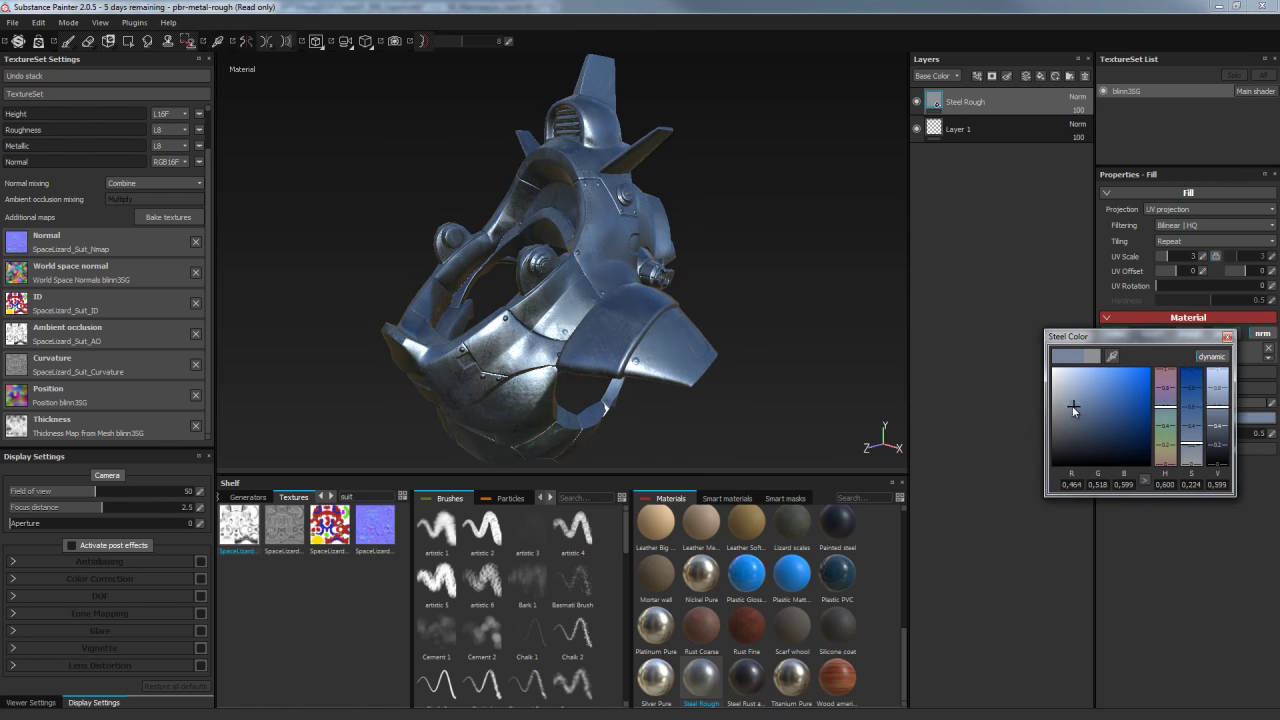
click(1228, 337)
mouse_move(1192, 438)
mouse_down()
mouse_move(1243, 438)
mouse_move(1169, 438)
mouse_up()
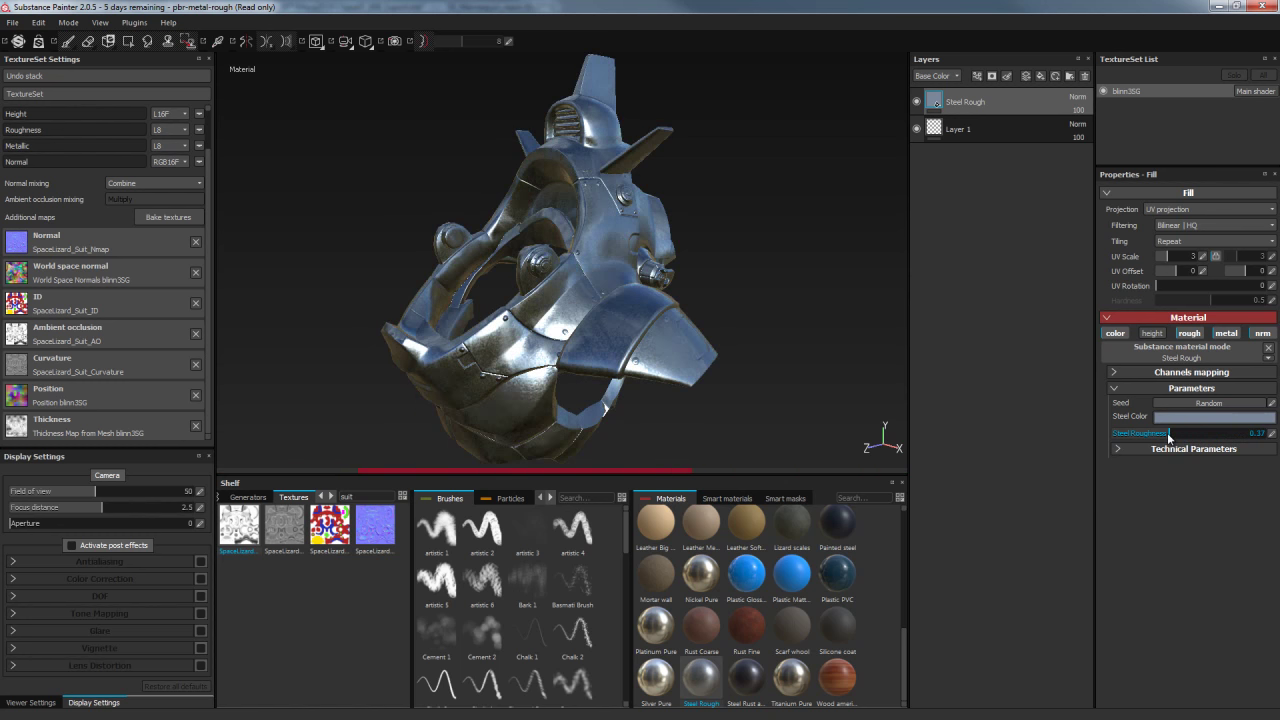
Reveal the steel's technical parameters and fine-tune its normal intensity for the surface bumps
click(1118, 448)
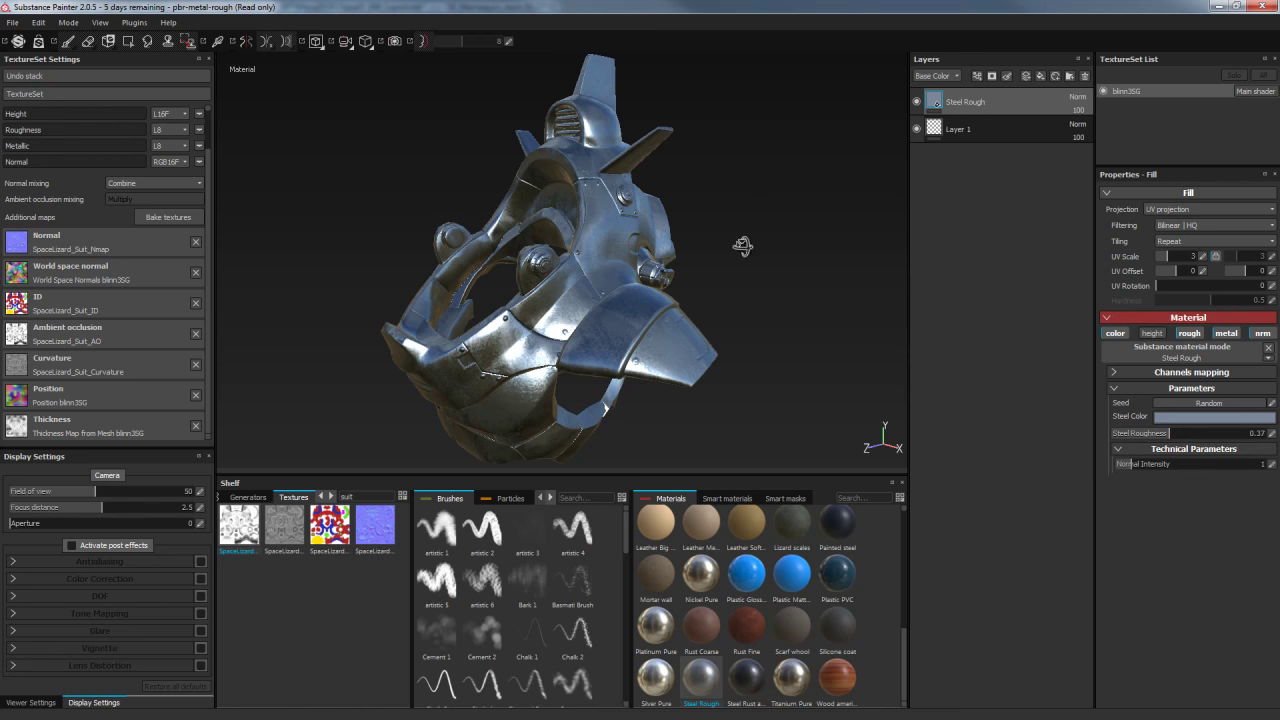
alt+drag(743, 243, 665, 280)
alt+right_drag(665, 280, 645, 183)
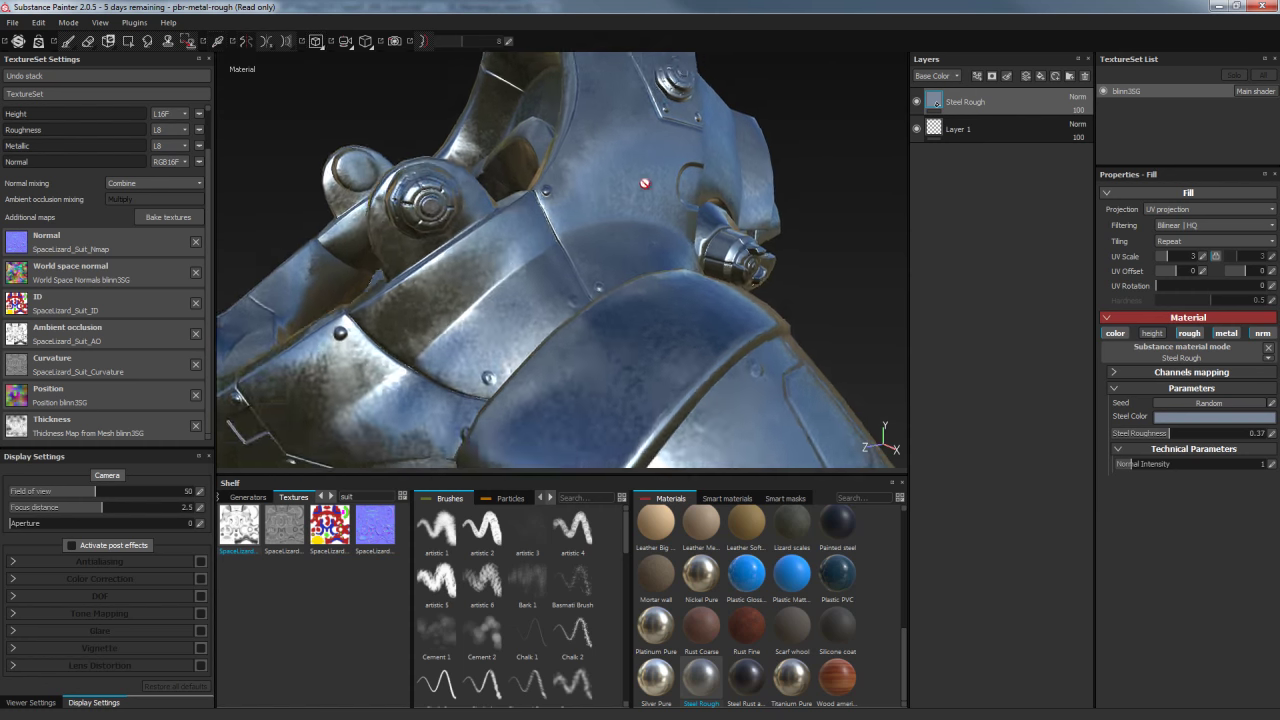
alt+drag(645, 183, 701, 270)
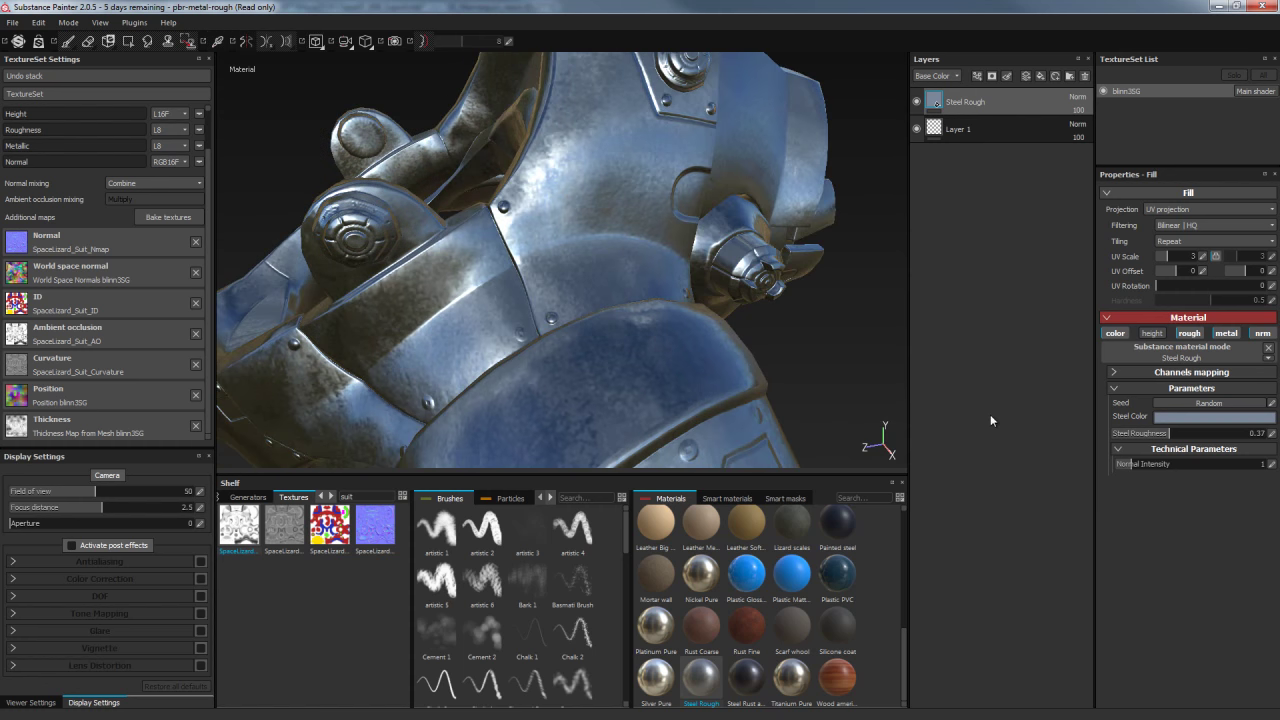
drag(1130, 469, 1162, 466)
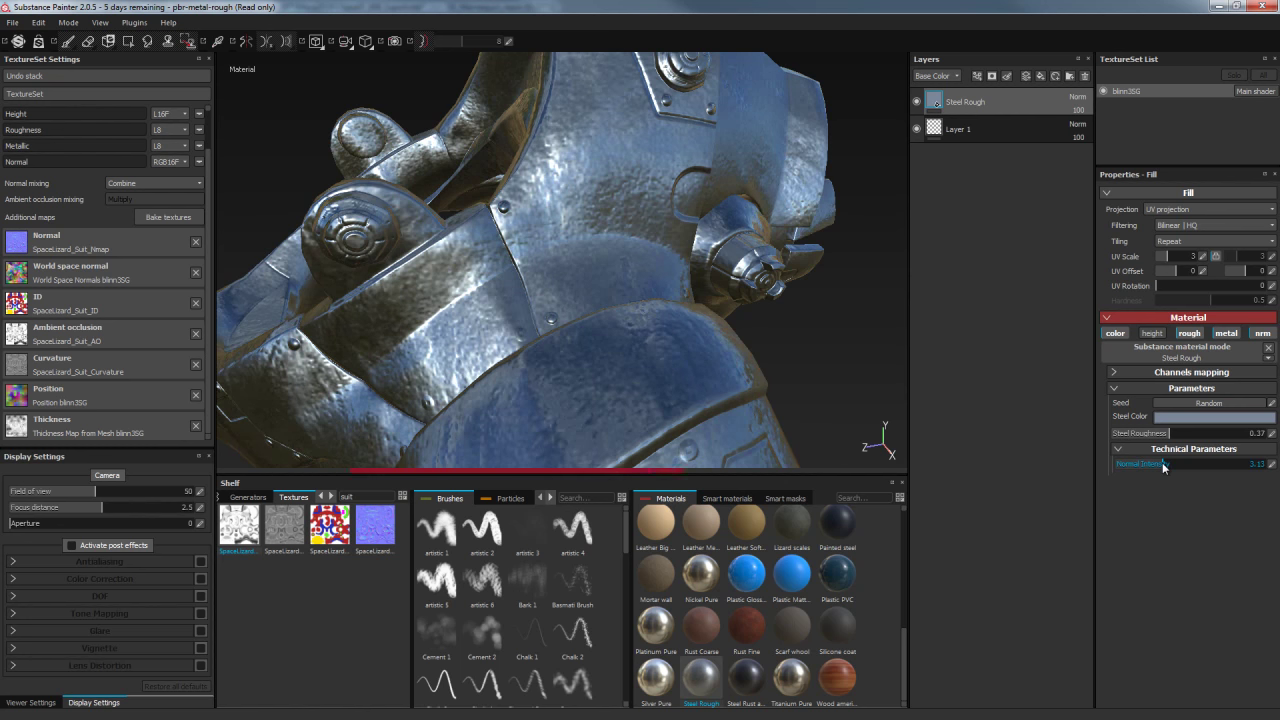
drag(1162, 462, 1121, 467)
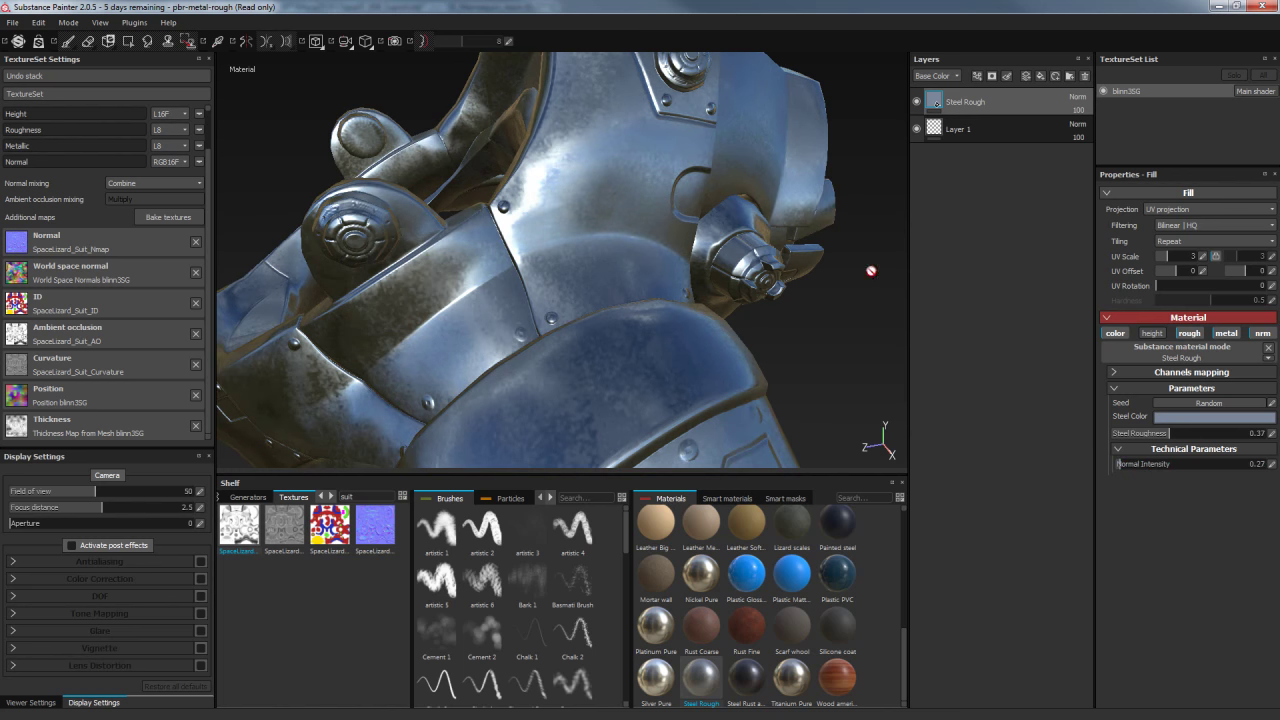
Switch the shelf to the Smart materials collection
mouse_move(763, 289)
alt+mouse_down()
mouse_move(632, 176)
mouse_move(608, 231)
mouse_move(374, 168)
mouse_move(754, 243)
mouse_move(717, 163)
alt+mouse_up()
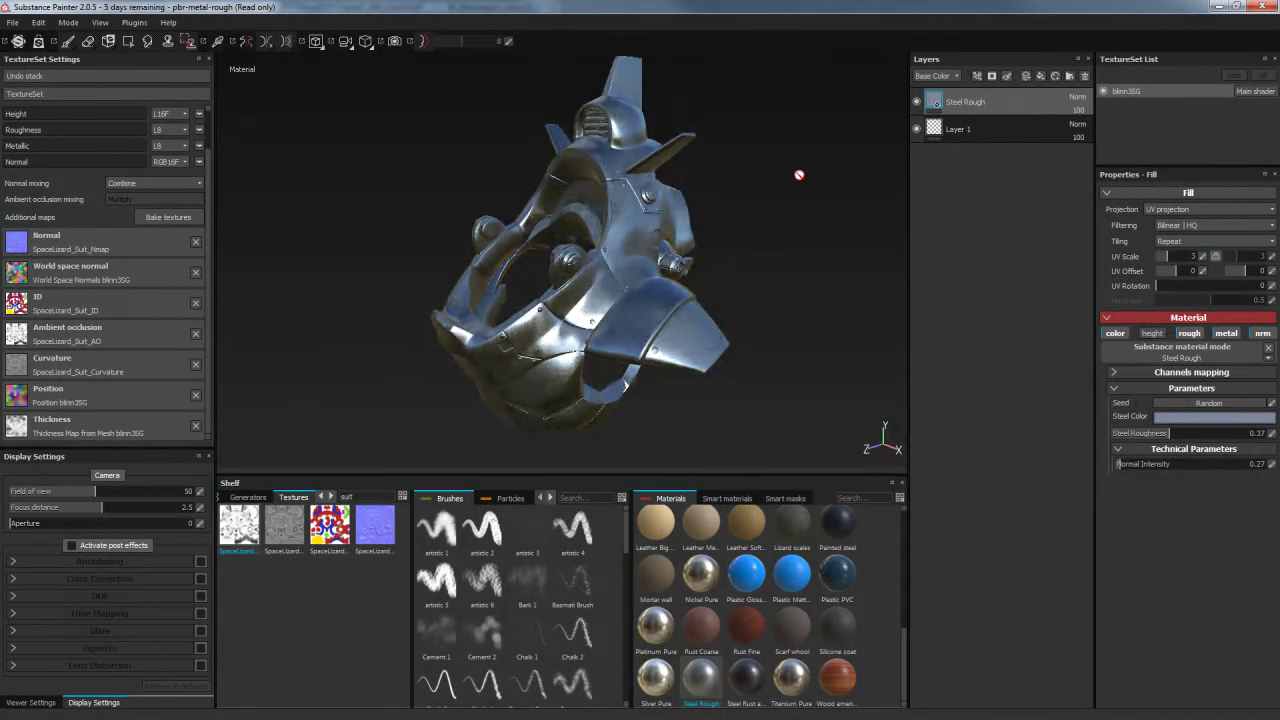
mouse_move(803, 174)
alt+mouse_down()
mouse_move(746, 186)
mouse_move(723, 174)
alt+mouse_up()
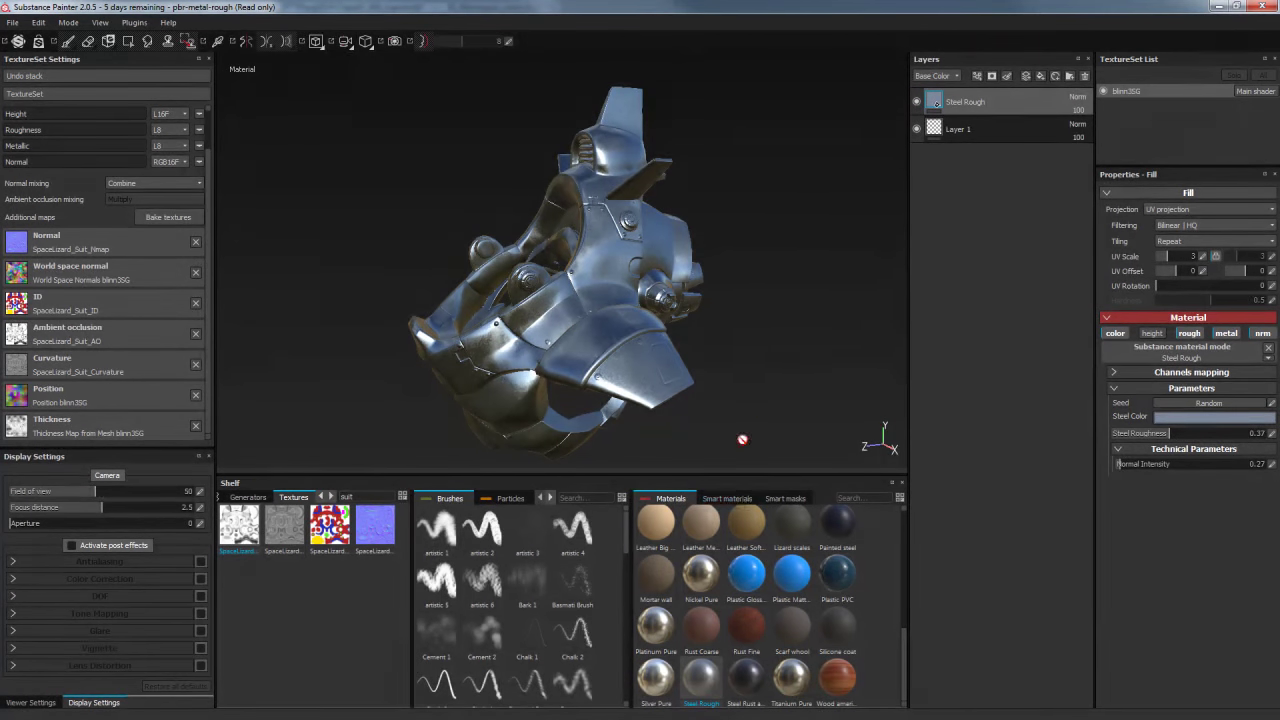
click(736, 497)
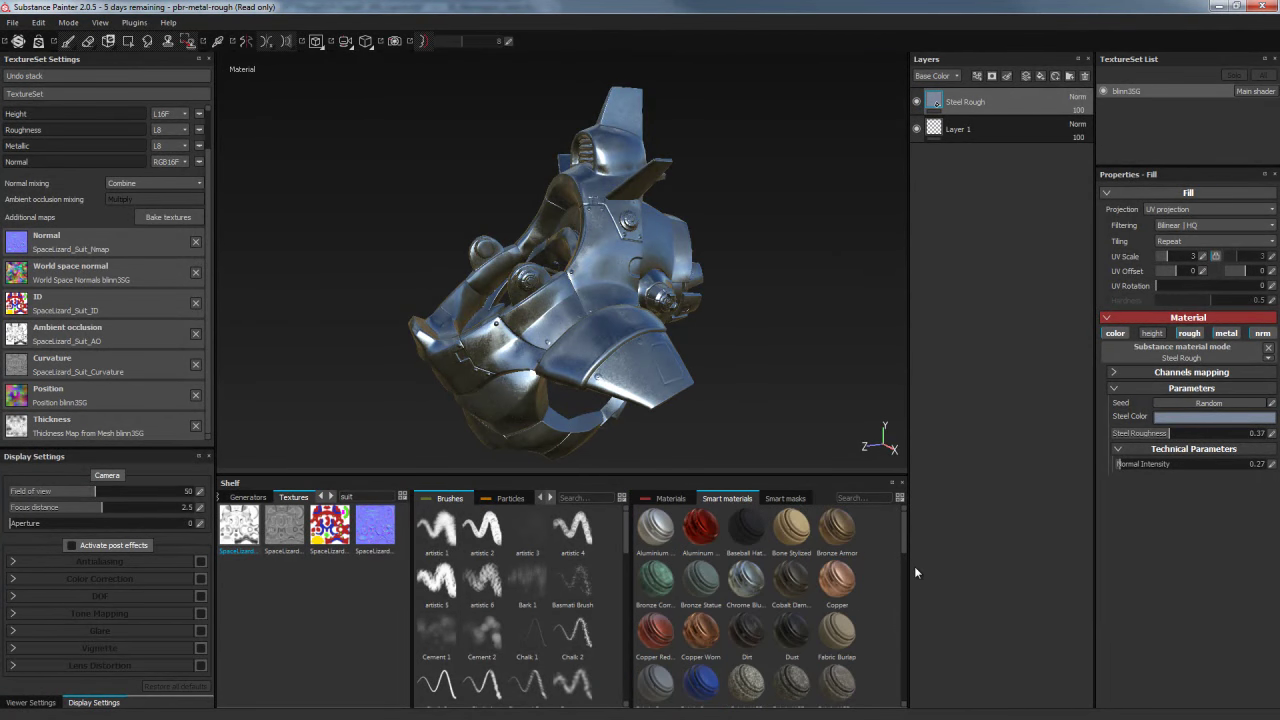
Drop the Plastic Matte smart material onto the top of the layer stack
drag(903, 530, 905, 661)
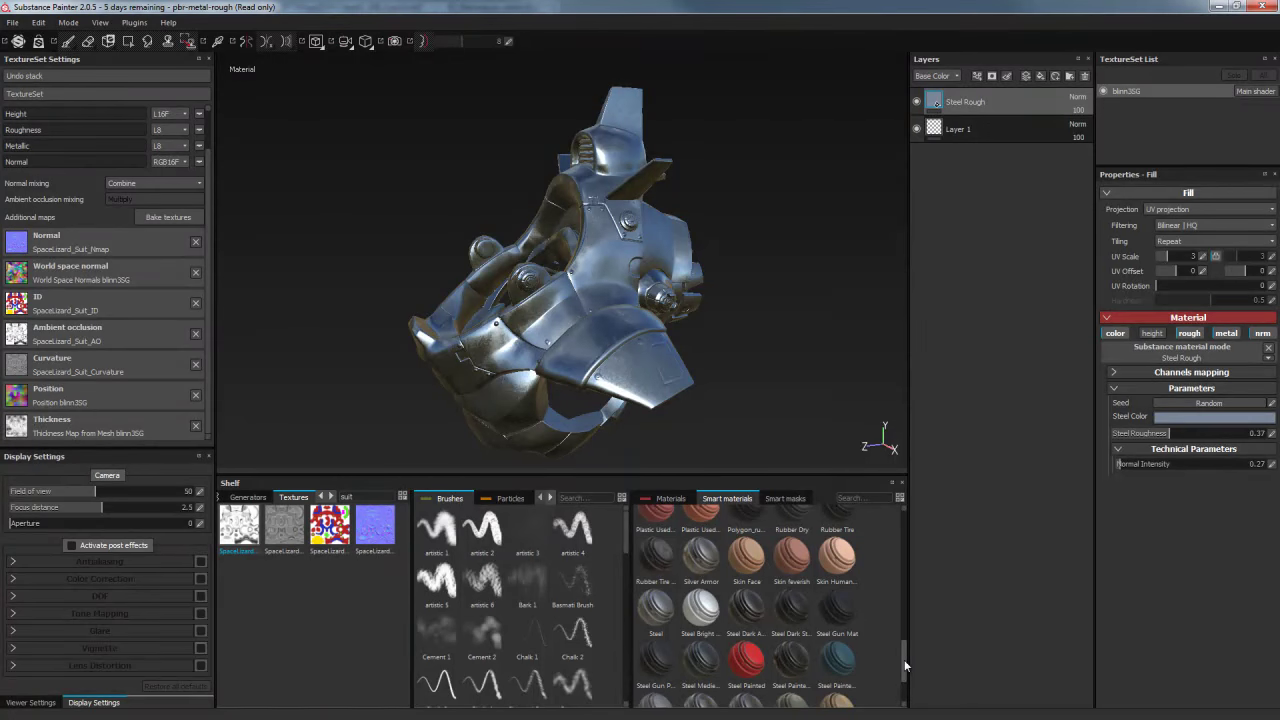
drag(905, 665, 905, 650)
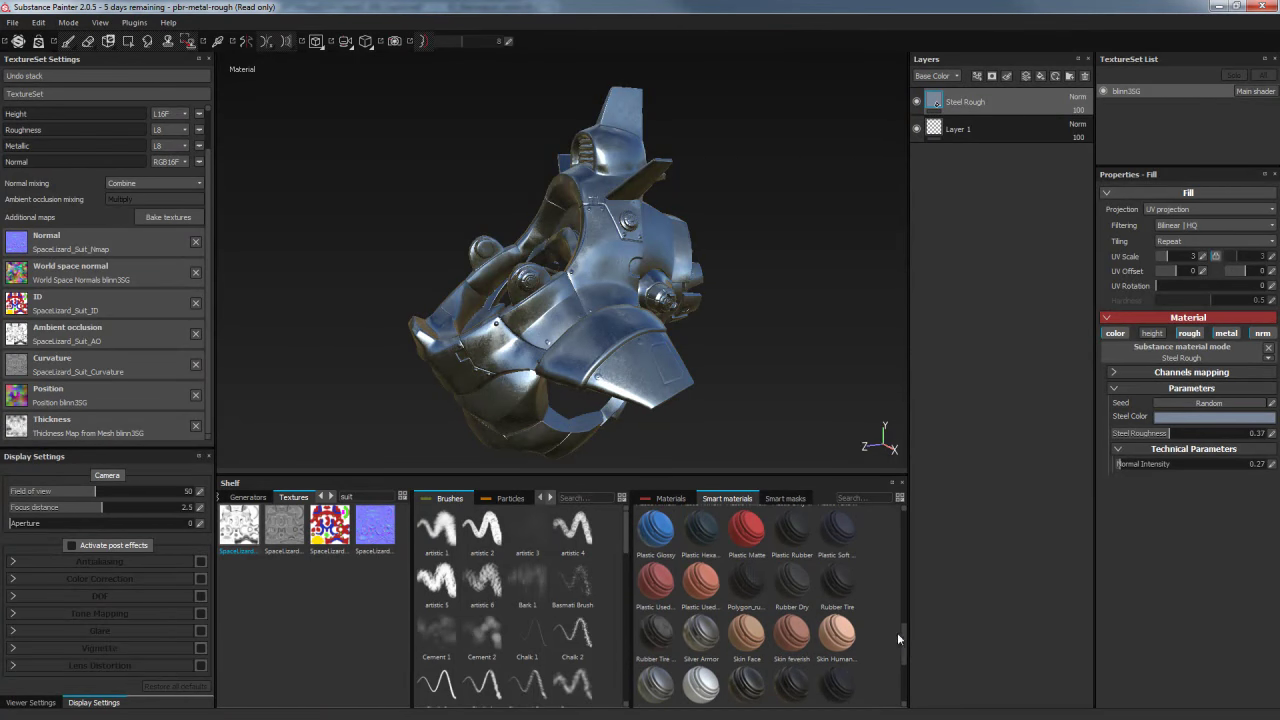
click(748, 532)
drag(748, 532, 988, 117)
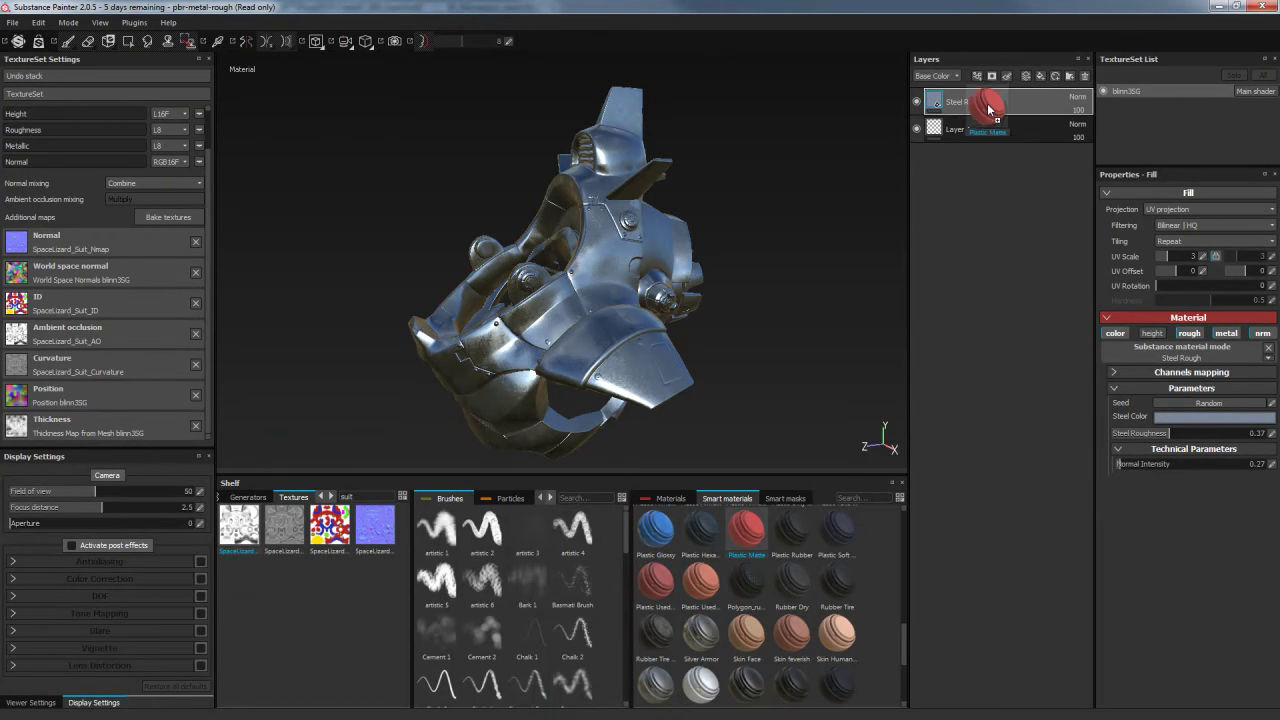
drag(988, 117, 985, 89)
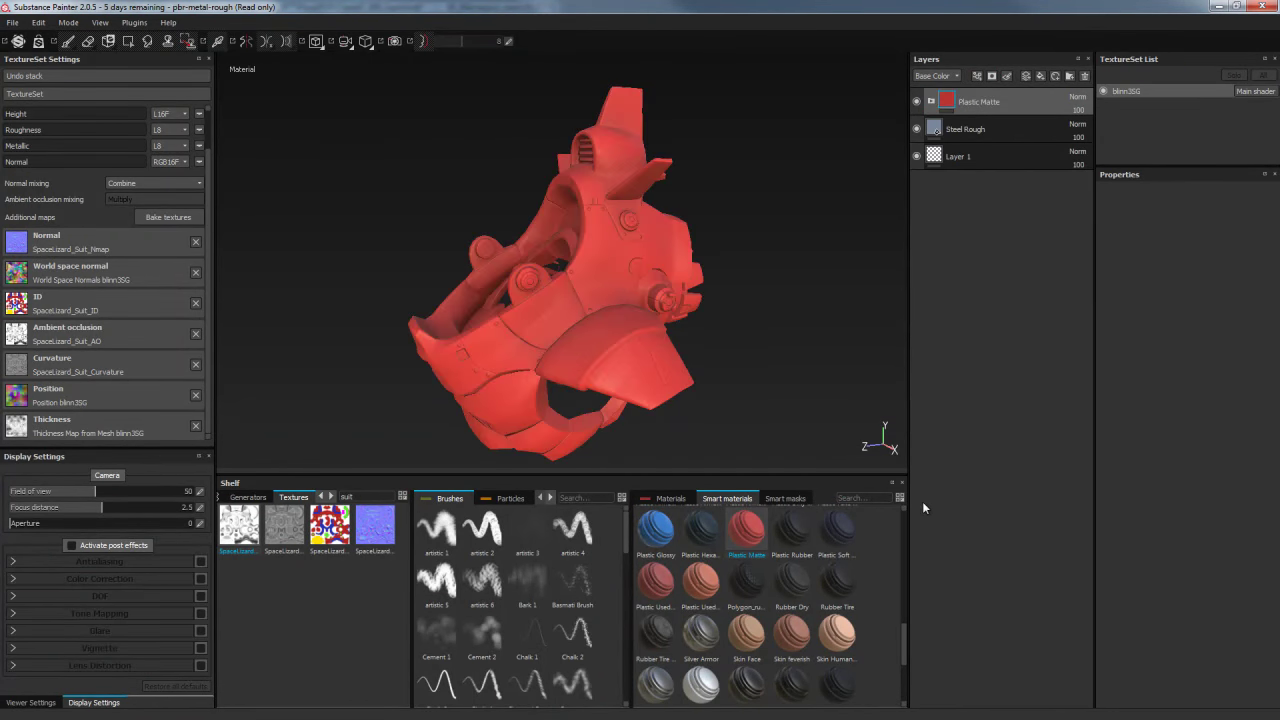
Orbit and zoom around the helmet to inspect the red plastic
mouse_move(790, 318)
alt+mouse_down()
mouse_move(772, 344)
mouse_move(766, 397)
mouse_move(777, 397)
mouse_move(756, 383)
alt+mouse_up()
mouse_move(757, 394)
alt+right_down()
mouse_move(751, 306)
mouse_move(784, 348)
mouse_move(777, 206)
alt+right_up()
alt+drag(777, 206, 796, 318)
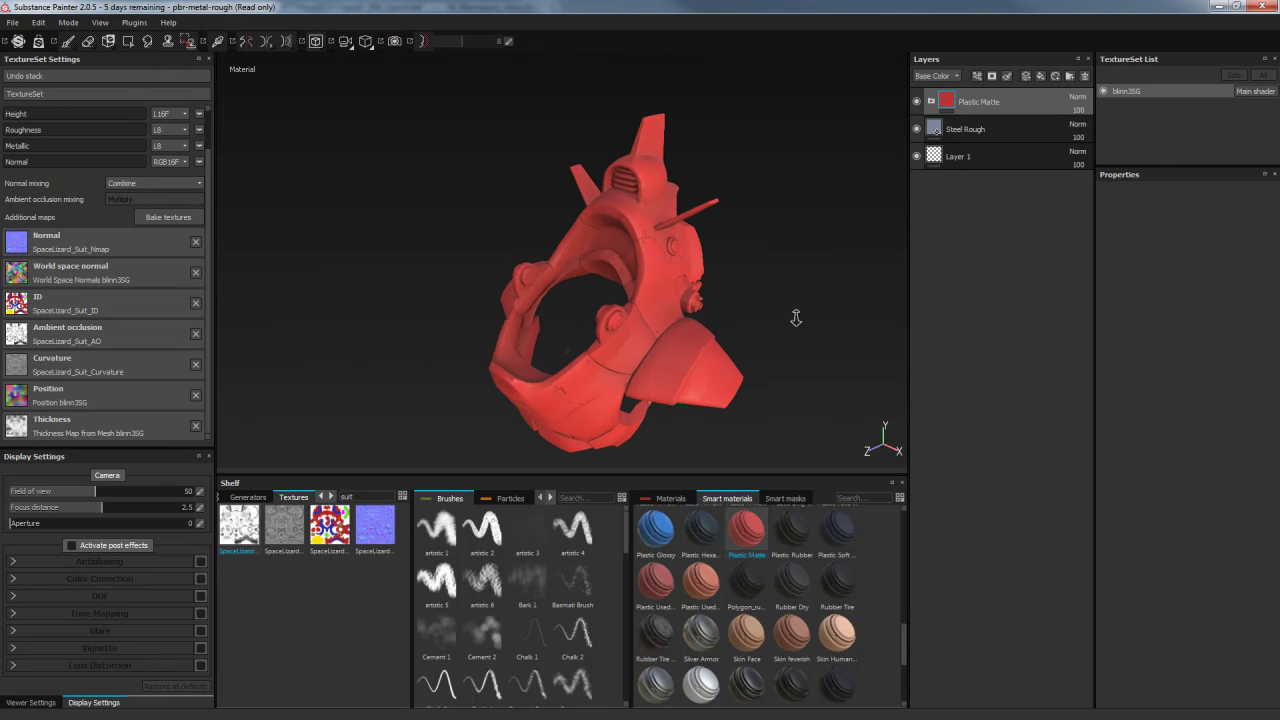
alt+right_drag(796, 318, 808, 308)
alt+drag(808, 308, 822, 296)
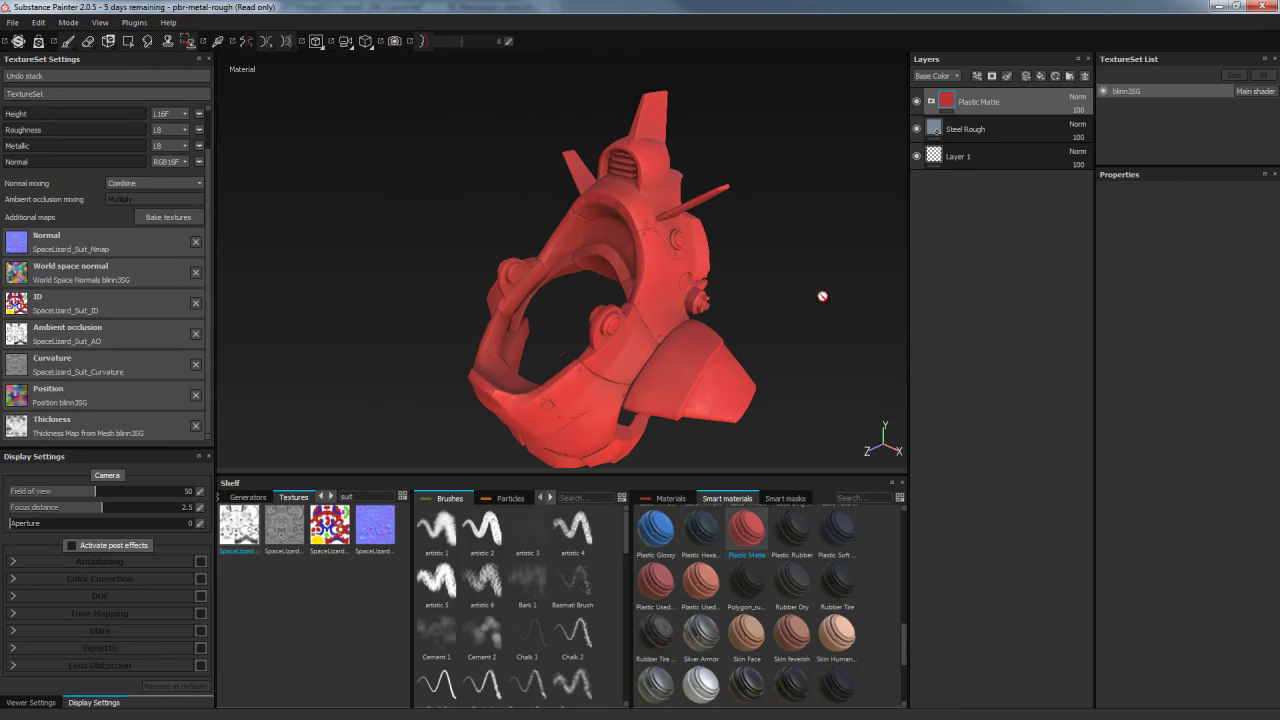
Expand the Plastic Matte group and make its Roughness Grunge layer visible
click(931, 101)
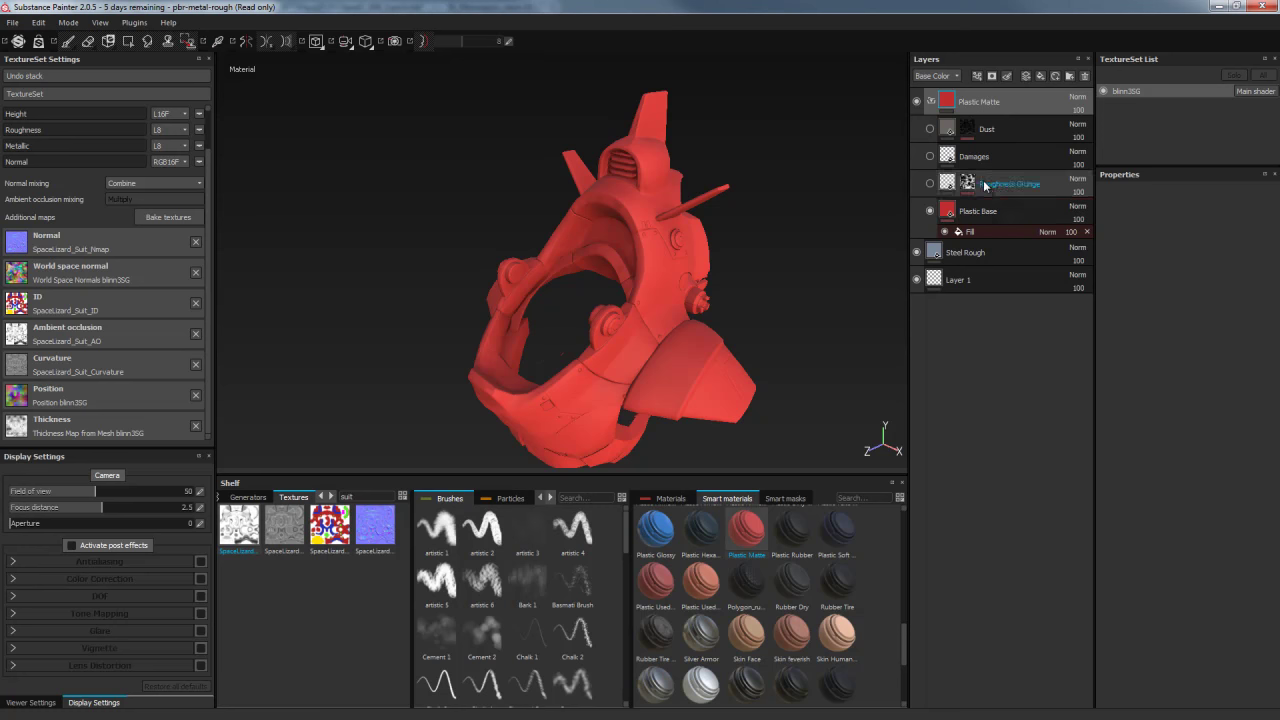
mouse_move(778, 275)
alt+mouse_down()
mouse_move(789, 288)
mouse_move(829, 163)
alt+mouse_up()
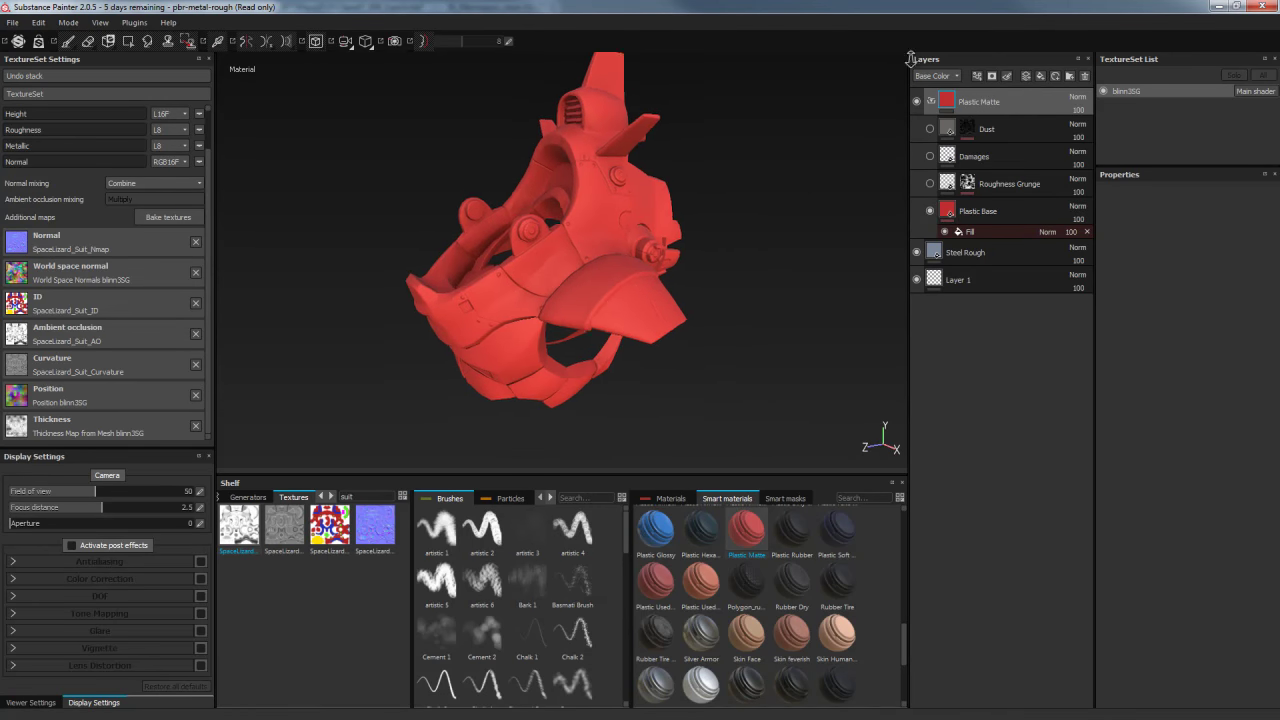
alt+right_drag(829, 163, 1040, 436)
click(930, 184)
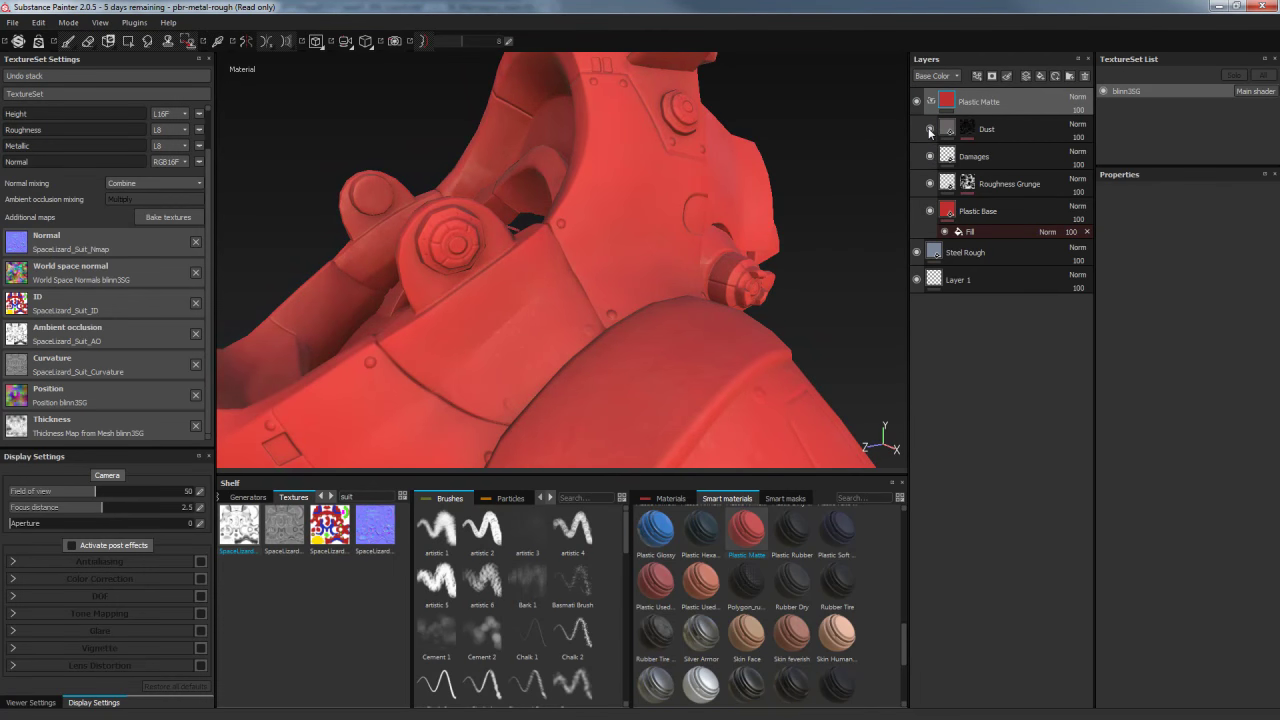
Toggle Roughness Grunge off and on to compare, then show the Plastic Base fill settings
mouse_move(725, 260)
alt+mouse_down()
mouse_move(541, 257)
mouse_move(593, 182)
alt+mouse_up()
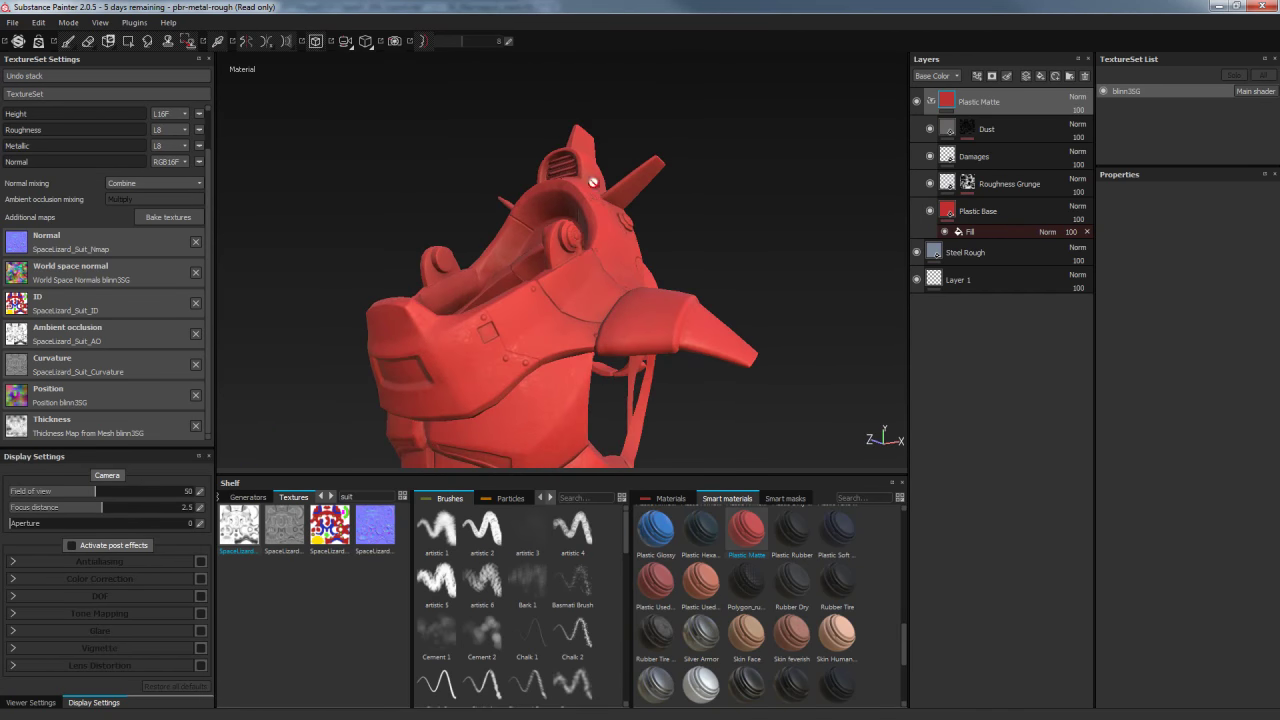
alt+drag(508, 354, 600, 400)
alt+right_drag(600, 400, 634, 421)
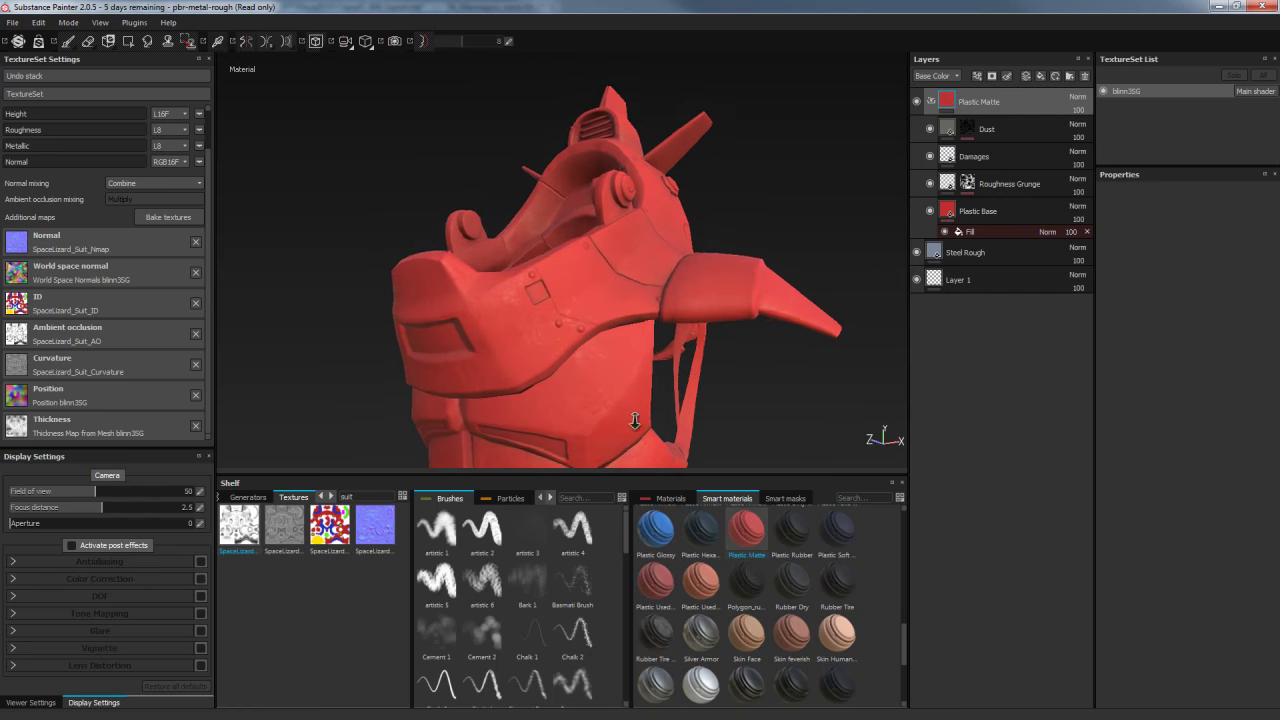
alt+drag(634, 421, 876, 209)
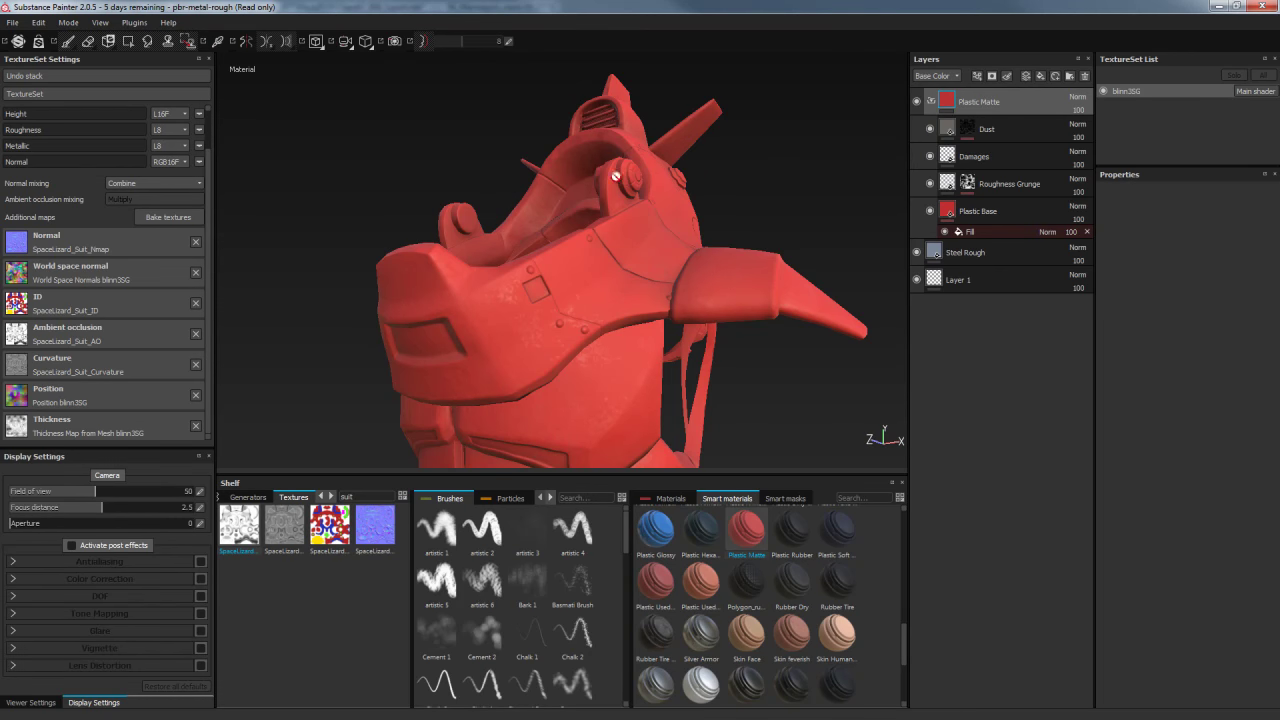
click(929, 183)
click(929, 183)
mouse_move(816, 164)
alt+mouse_down()
mouse_move(814, 177)
mouse_move(791, 92)
mouse_move(786, 157)
mouse_move(760, 214)
mouse_move(757, 199)
alt+mouse_up()
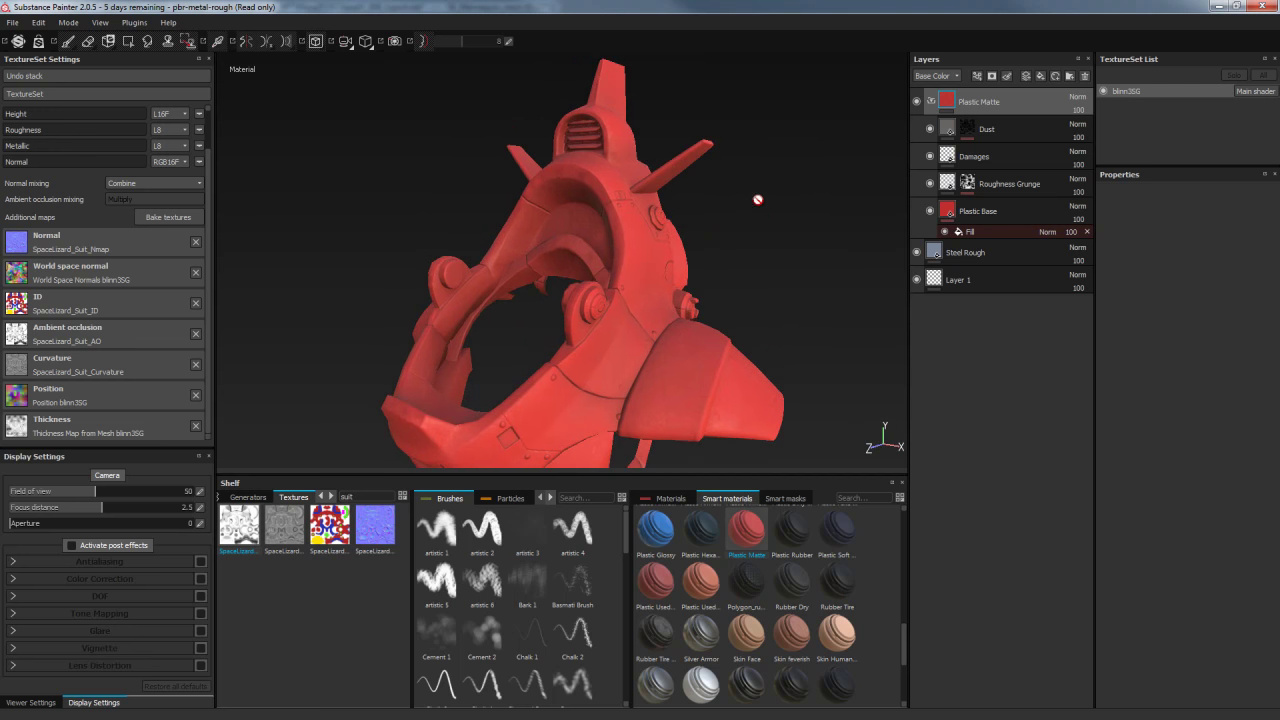
click(968, 211)
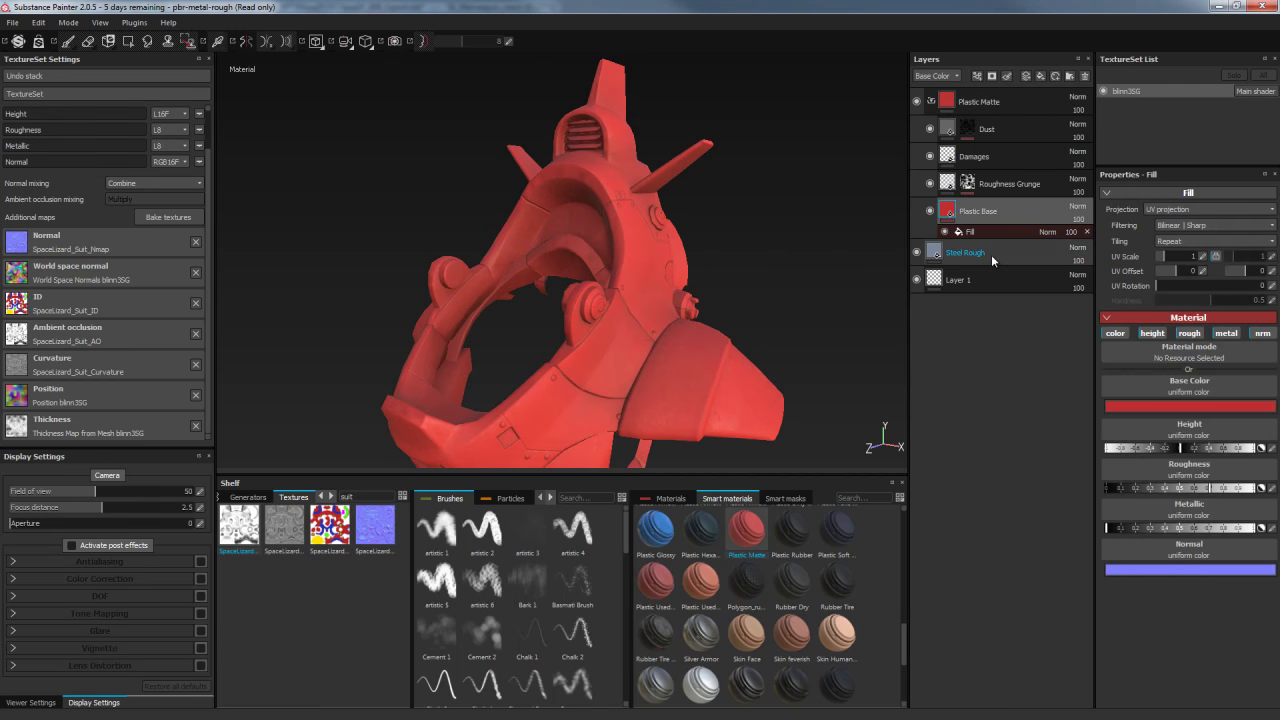
Collapse the Plastic Matte group so only Plastic Matte, Steel Rough and Layer 1 show
double_click(972, 210)
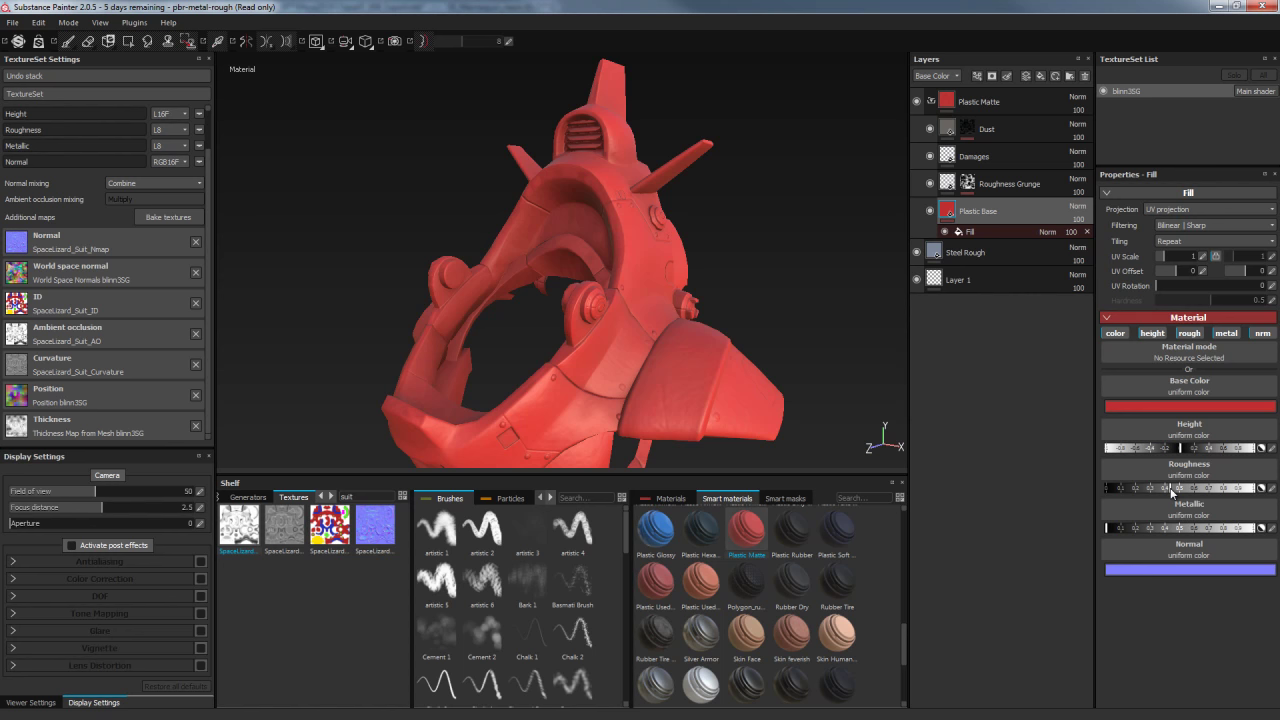
mouse_move(873, 370)
alt+mouse_down()
mouse_move(634, 260)
mouse_move(815, 204)
mouse_move(640, 241)
alt+mouse_up()
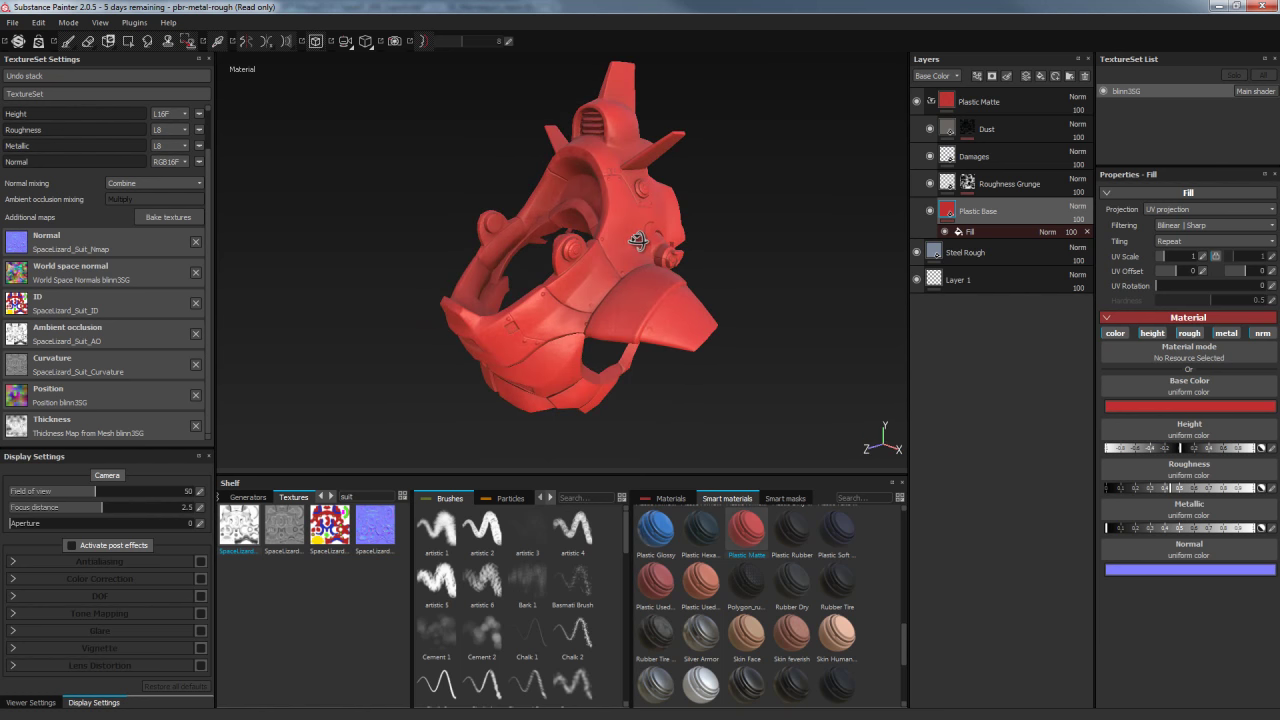
mouse_move(728, 176)
alt+mouse_down()
mouse_move(720, 163)
mouse_move(737, 174)
alt+mouse_up()
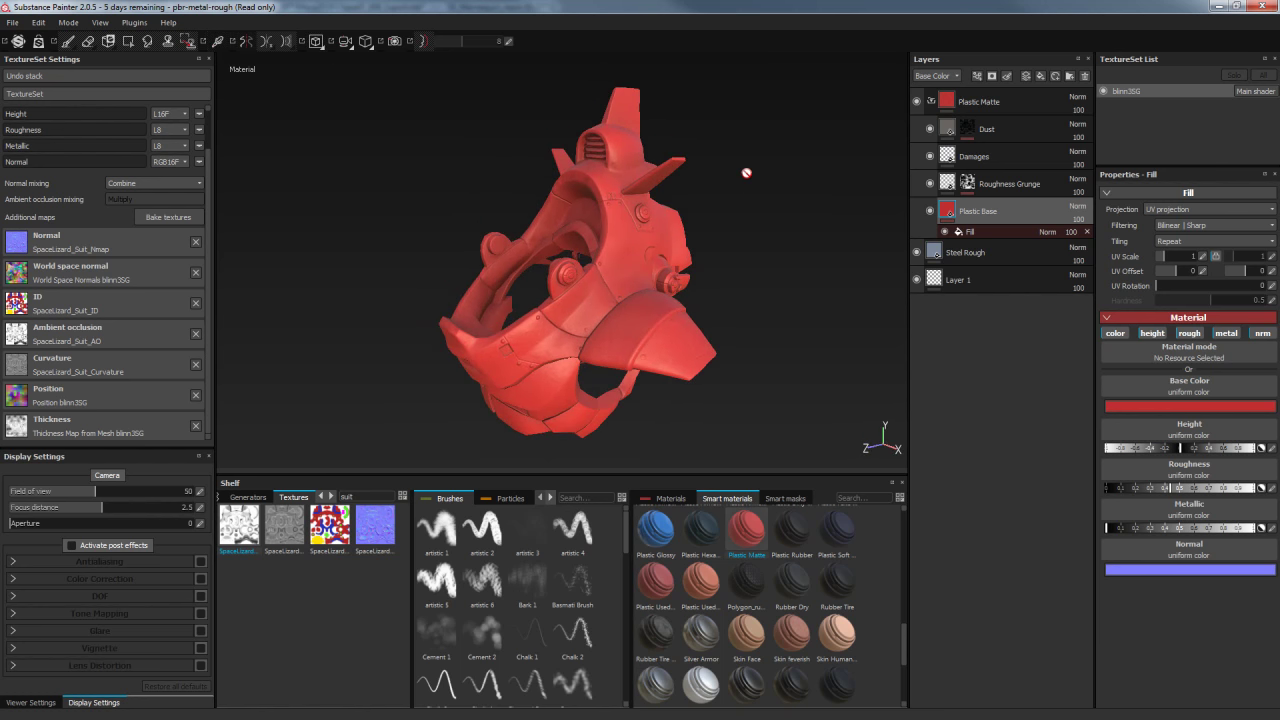
click(931, 101)
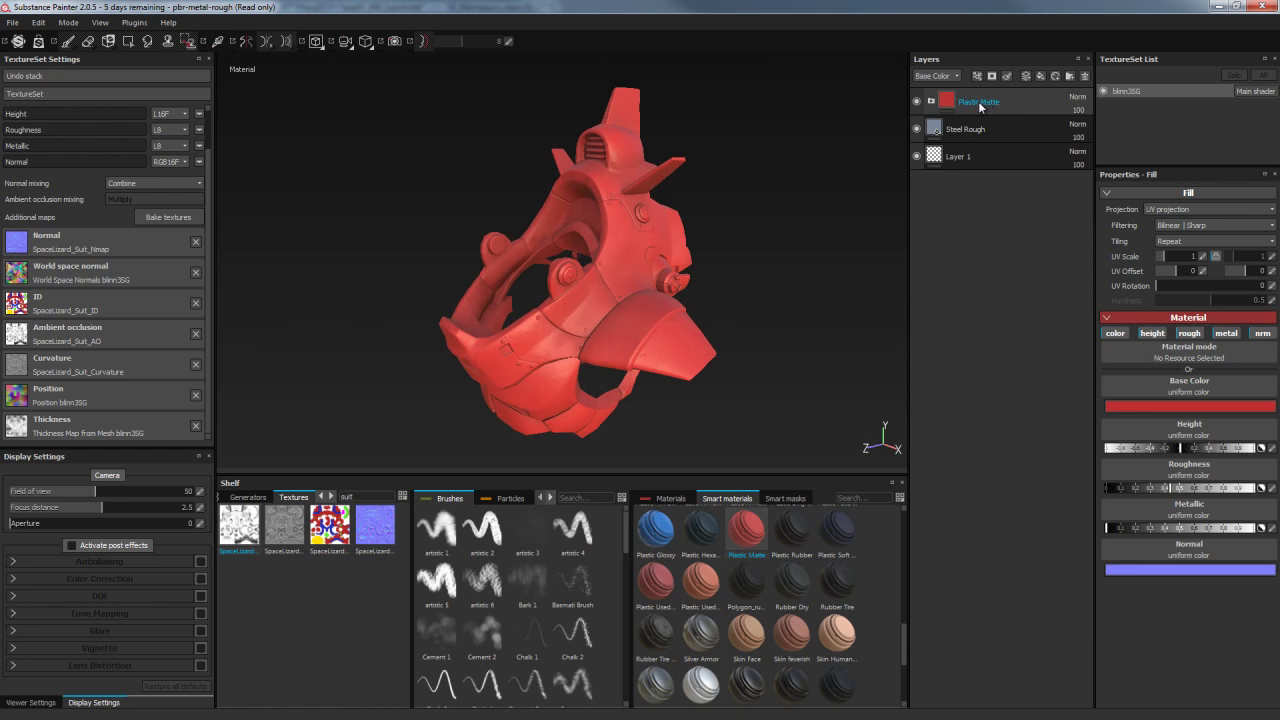
Add a colour-selection mask to the Plastic Matte layer from its context menu
mouse_move(778, 237)
alt+mouse_down()
mouse_move(766, 237)
mouse_move(809, 237)
mouse_move(810, 213)
mouse_move(797, 260)
mouse_move(786, 214)
mouse_move(604, 122)
alt+mouse_up()
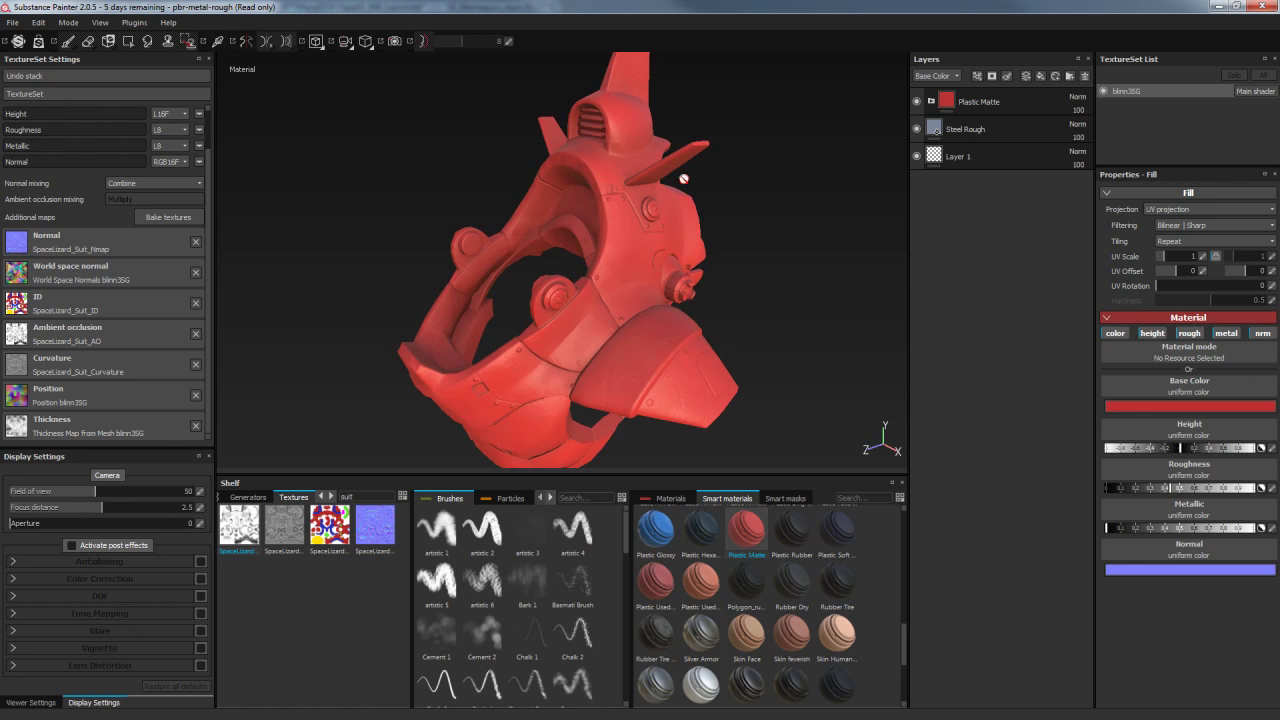
right_click(951, 106)
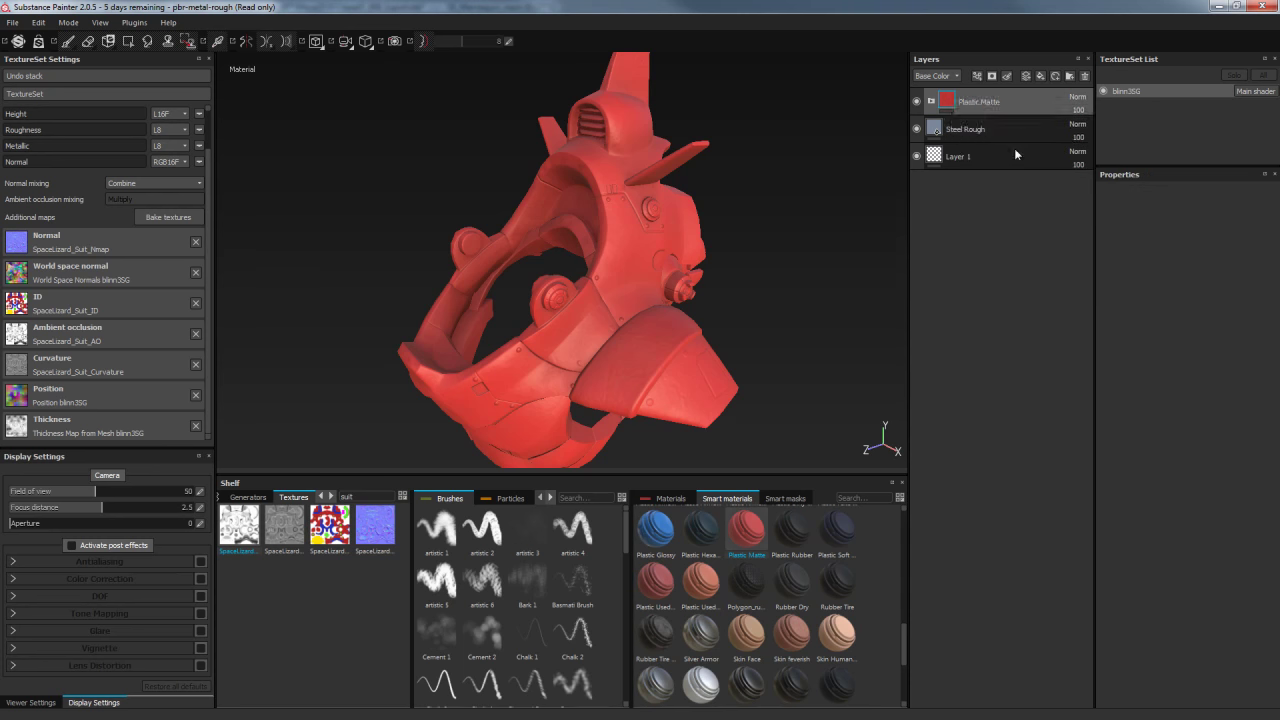
click(1014, 148)
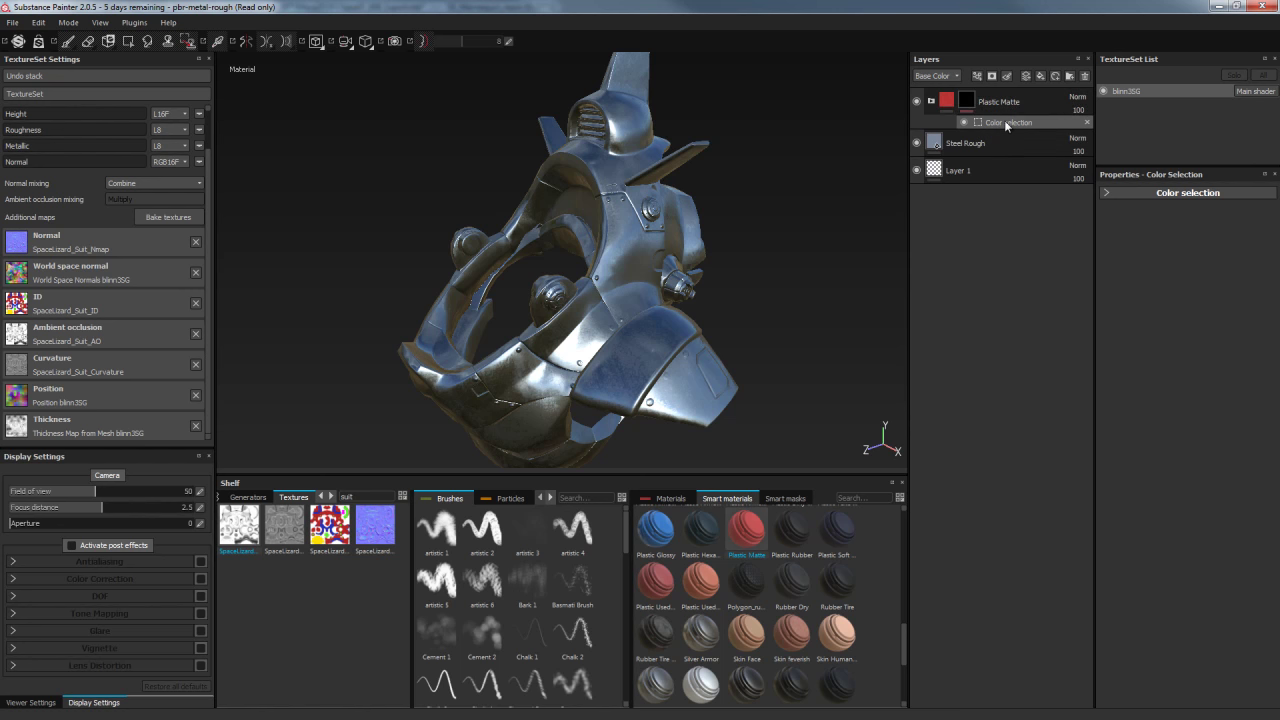
click(1106, 192)
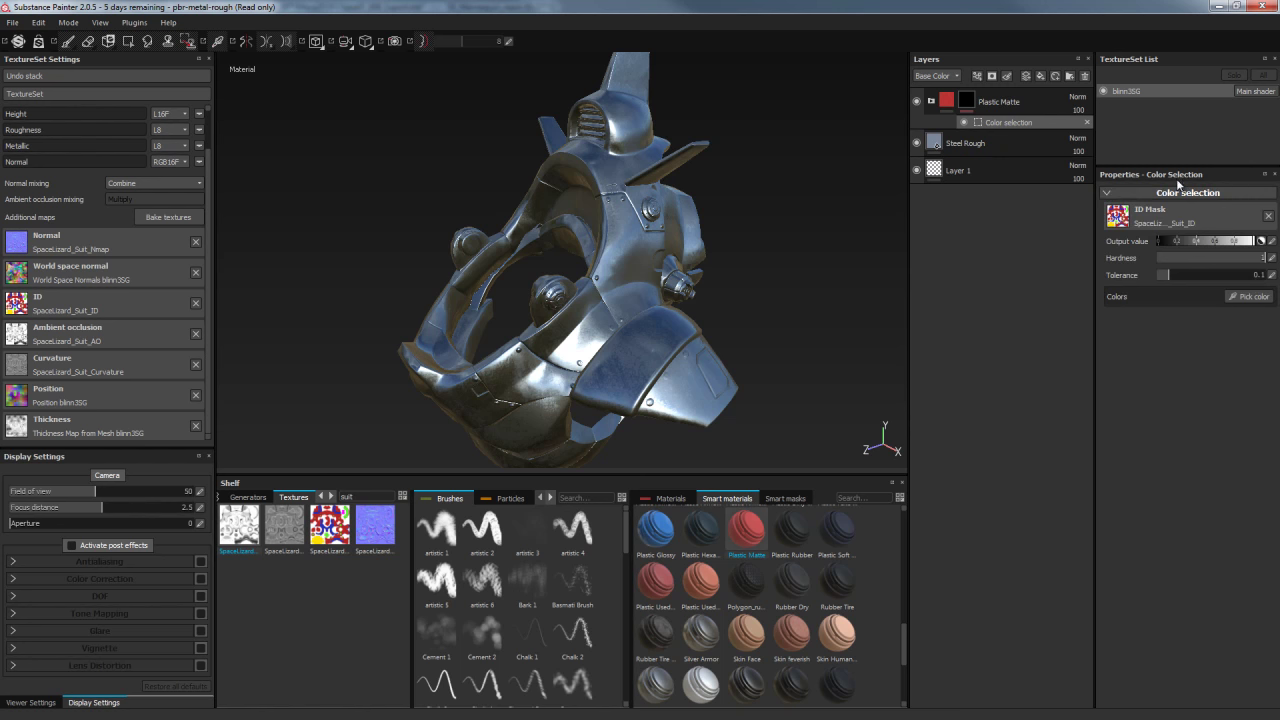
click(1246, 300)
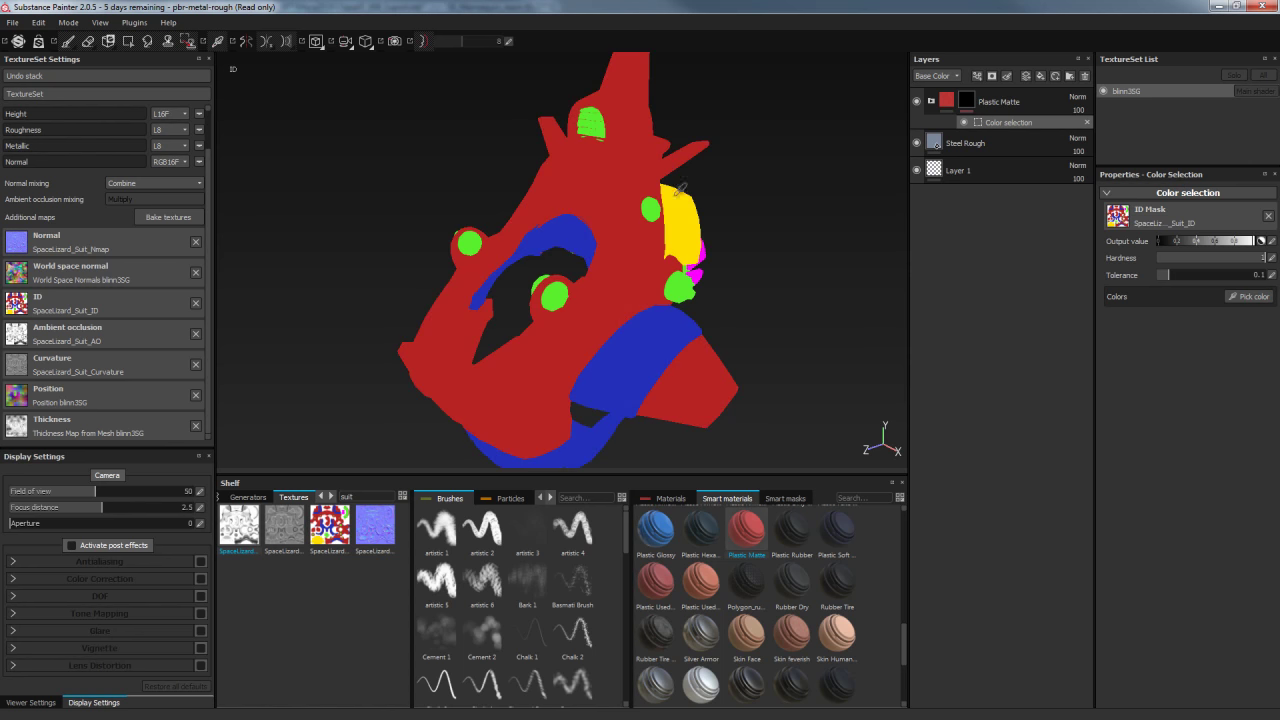
click(625, 187)
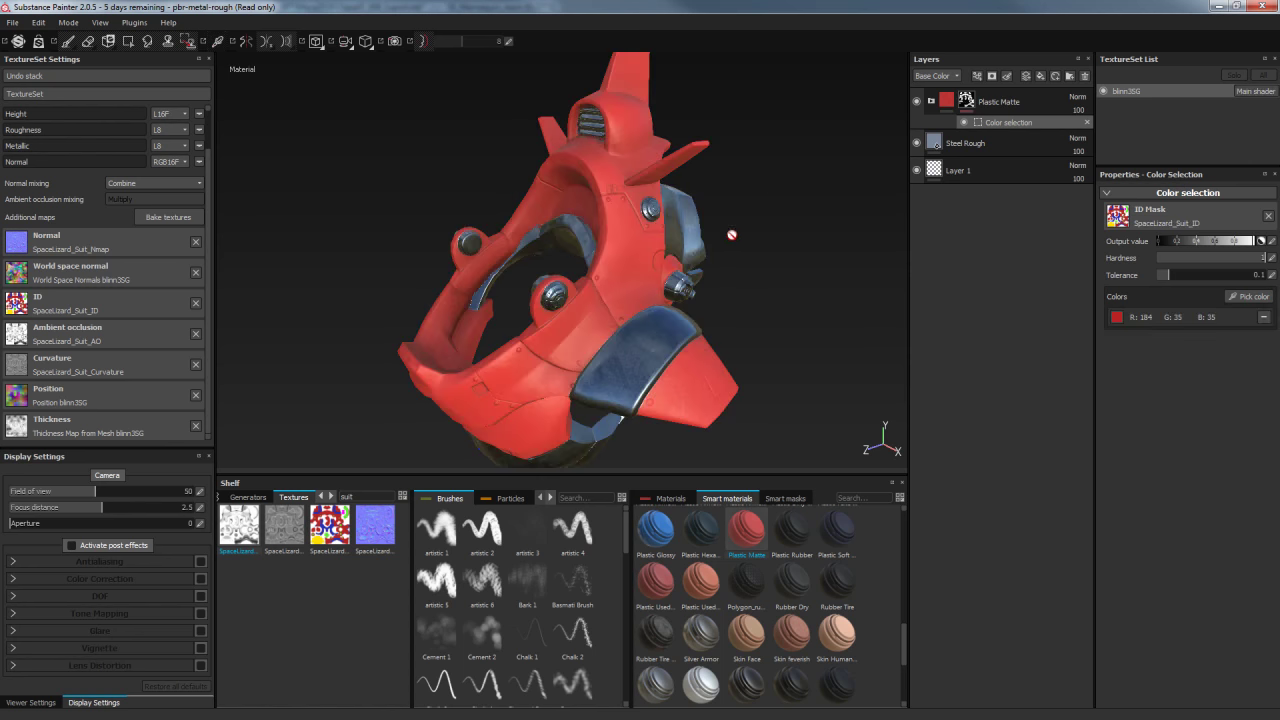
mouse_move(795, 130)
alt+mouse_down()
mouse_move(840, 126)
mouse_move(834, 163)
mouse_move(714, 123)
mouse_move(626, 120)
mouse_move(451, 171)
mouse_move(571, 155)
mouse_move(791, 171)
mouse_move(694, 171)
mouse_move(786, 129)
mouse_move(808, 94)
mouse_move(694, 120)
mouse_move(690, 152)
mouse_move(817, 137)
mouse_move(800, 208)
mouse_move(769, 129)
alt+mouse_up()
scroll(775, 130, up, 2)
scroll(780, 132, up, 2)
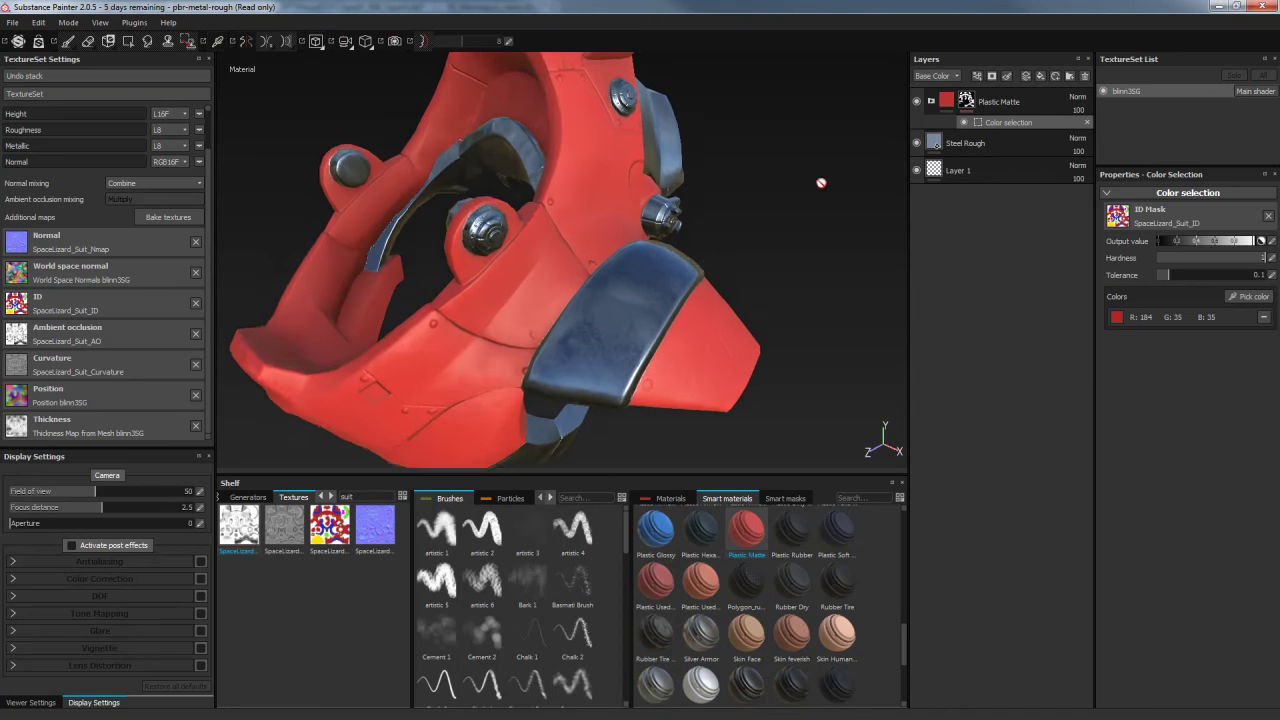
scroll(790, 135, up, 2)
scroll(775, 145, up, 2)
scroll(755, 165, up, 2)
scroll(780, 187, up, 2)
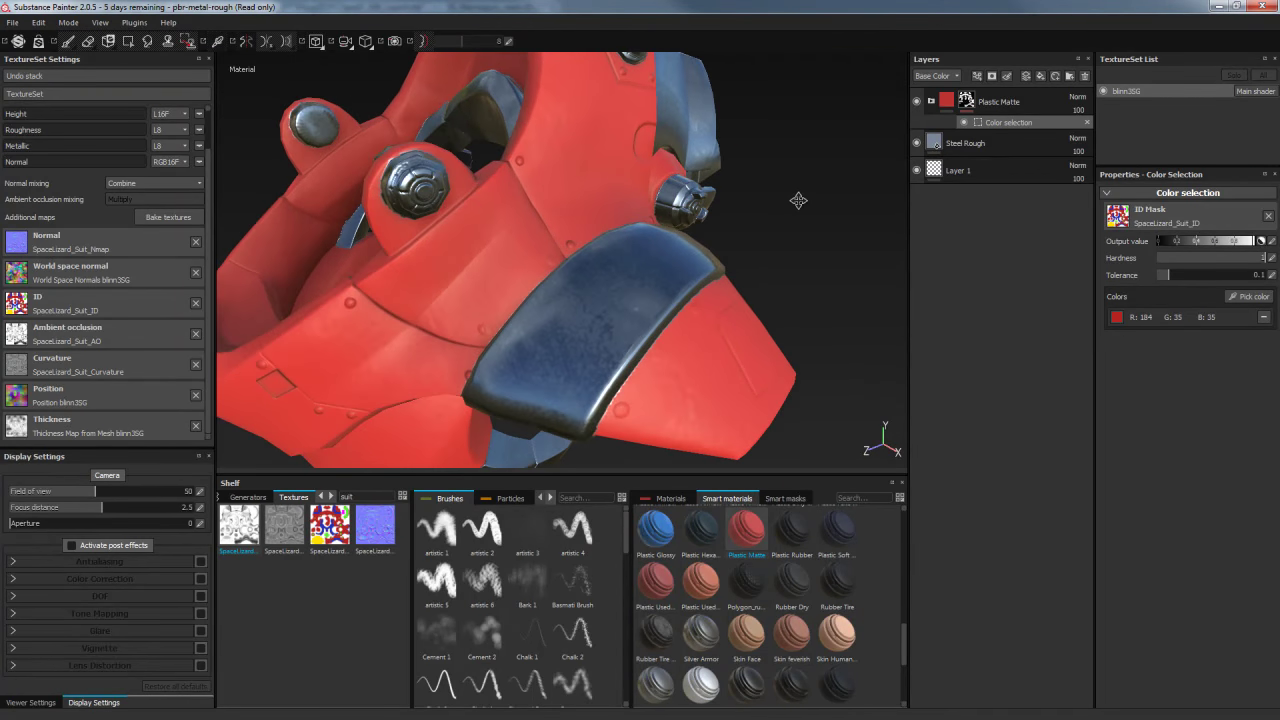
scroll(770, 160, up, 2)
scroll(738, 122, up, 2)
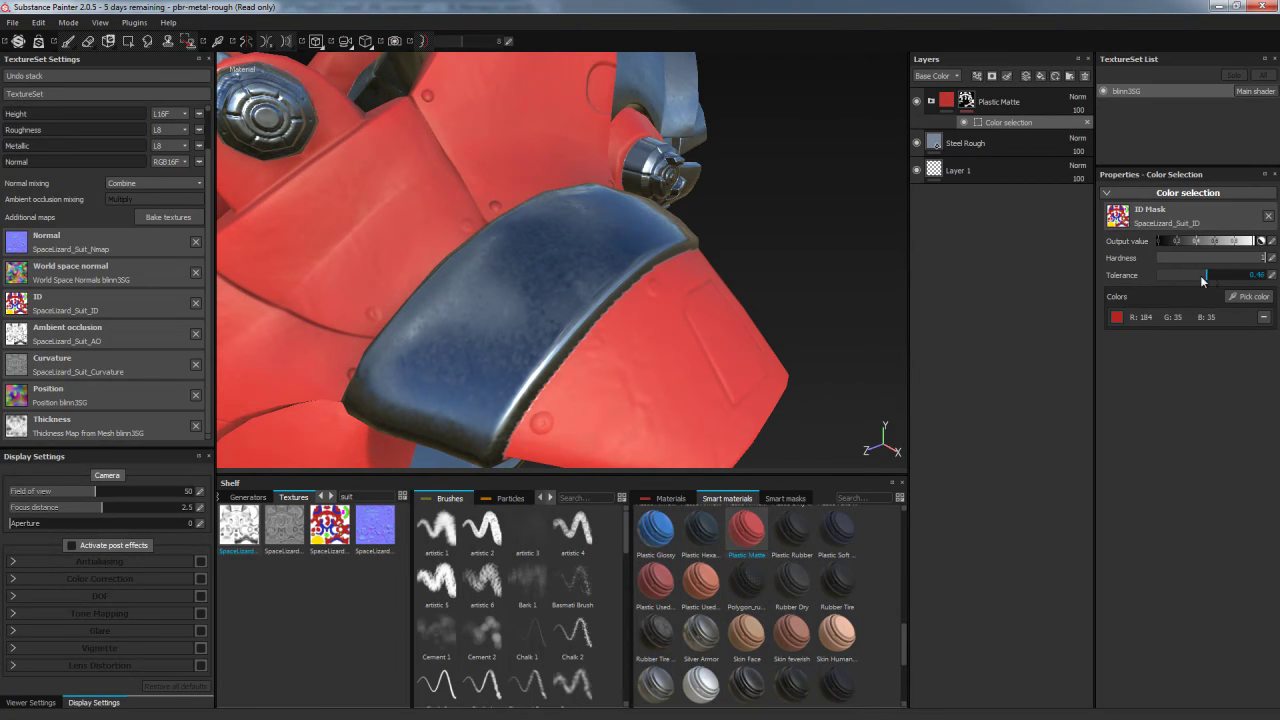
drag(1206, 280, 1203, 280)
mouse_move(788, 199)
alt+mouse_down()
mouse_move(757, 146)
mouse_move(789, 203)
mouse_move(611, 117)
mouse_move(727, 177)
mouse_move(686, 194)
mouse_move(701, 266)
alt+mouse_up()
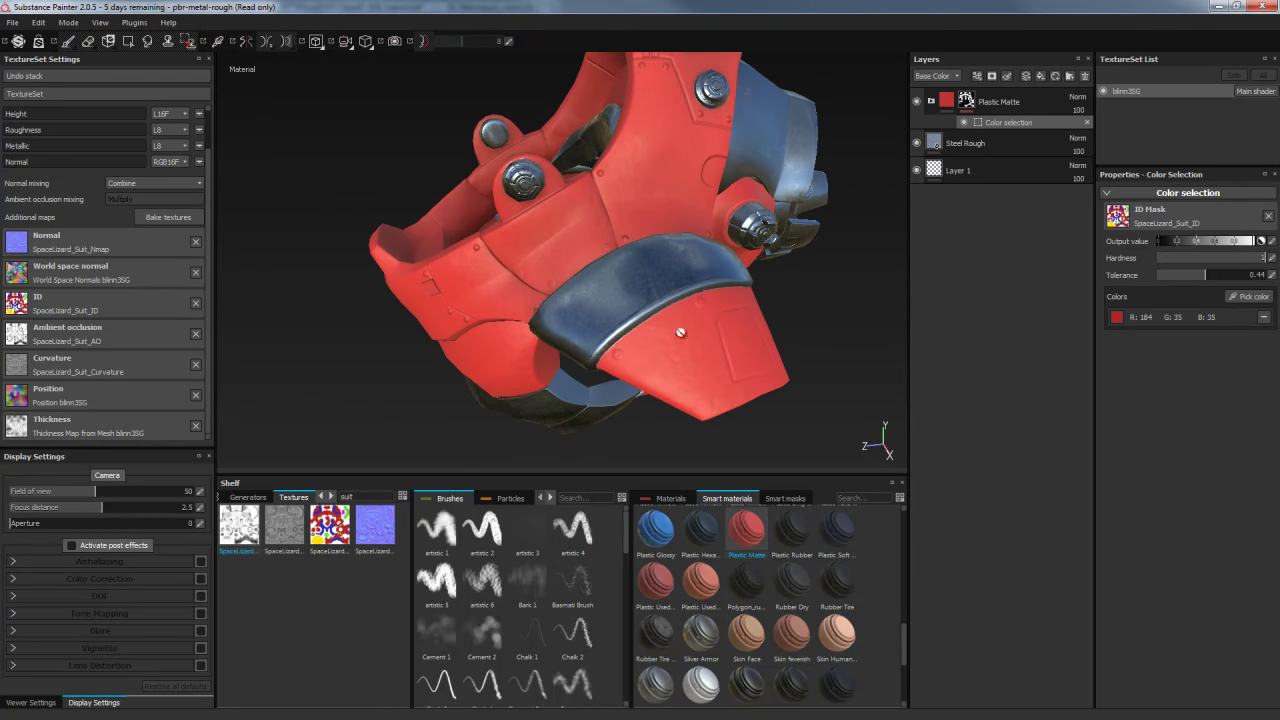
mouse_move(674, 301)
alt+mouse_down()
mouse_move(643, 283)
mouse_move(783, 251)
mouse_move(599, 217)
mouse_move(737, 151)
mouse_move(575, 178)
mouse_move(654, 206)
mouse_move(434, 217)
alt+mouse_up()
mouse_move(528, 167)
alt+mouse_down()
mouse_move(357, 146)
mouse_move(579, 101)
mouse_move(704, 214)
mouse_move(789, 211)
mouse_move(661, 212)
mouse_move(561, 191)
mouse_move(678, 97)
alt+mouse_up()
mouse_move(633, 400)
alt+mouse_down()
mouse_move(552, 250)
mouse_move(608, 278)
mouse_move(615, 247)
mouse_move(682, 225)
mouse_move(726, 217)
mouse_move(759, 232)
alt+mouse_up()
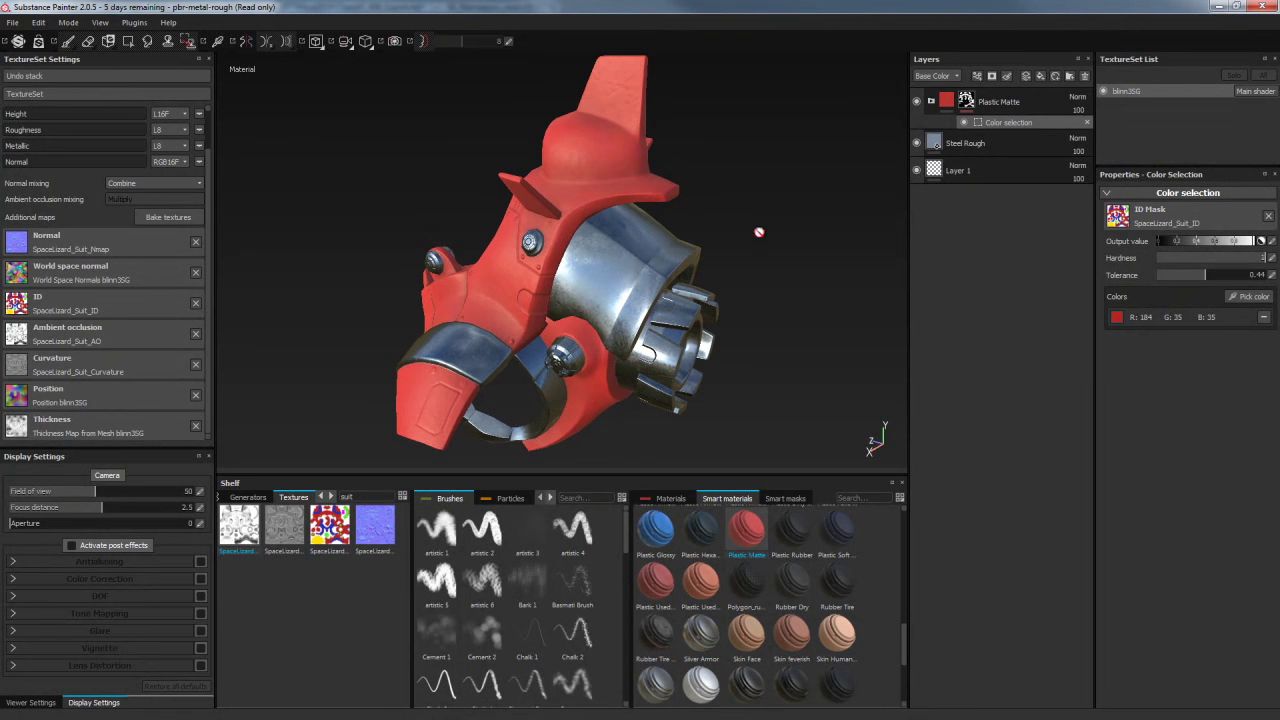
click(1245, 296)
click(654, 252)
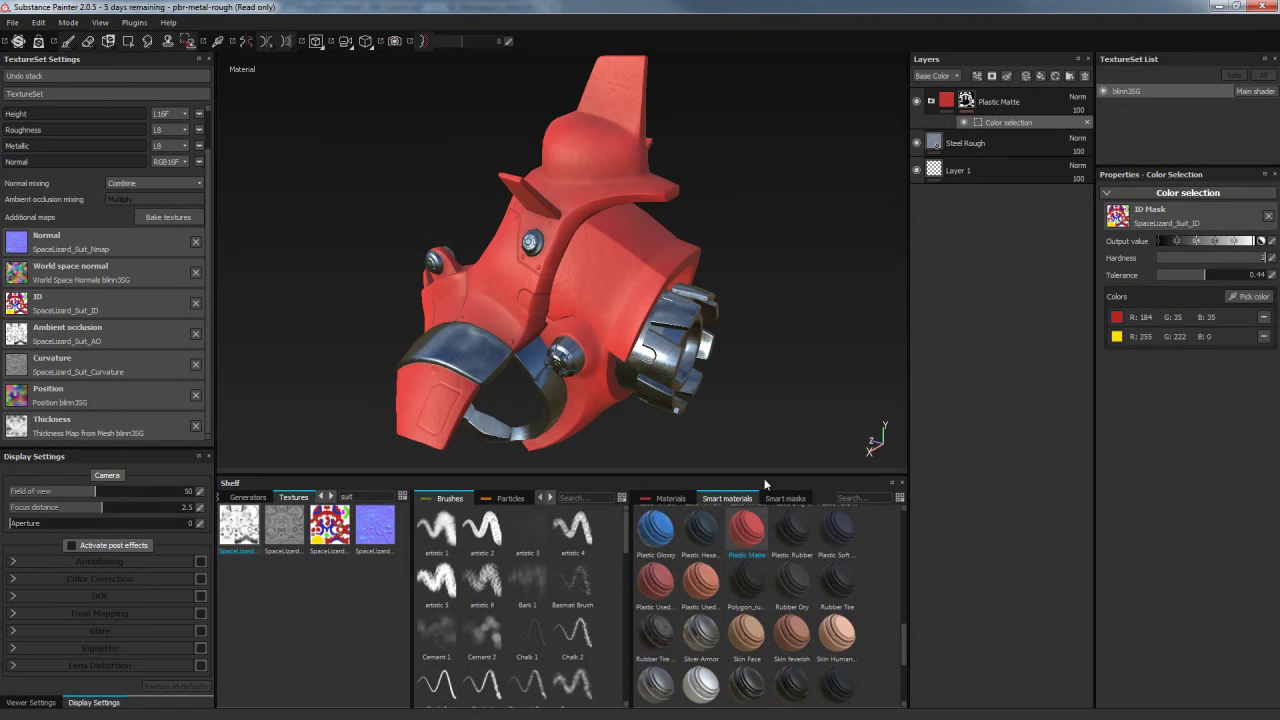
mouse_move(785, 365)
alt+mouse_down()
mouse_move(823, 347)
mouse_move(812, 340)
alt+mouse_up()
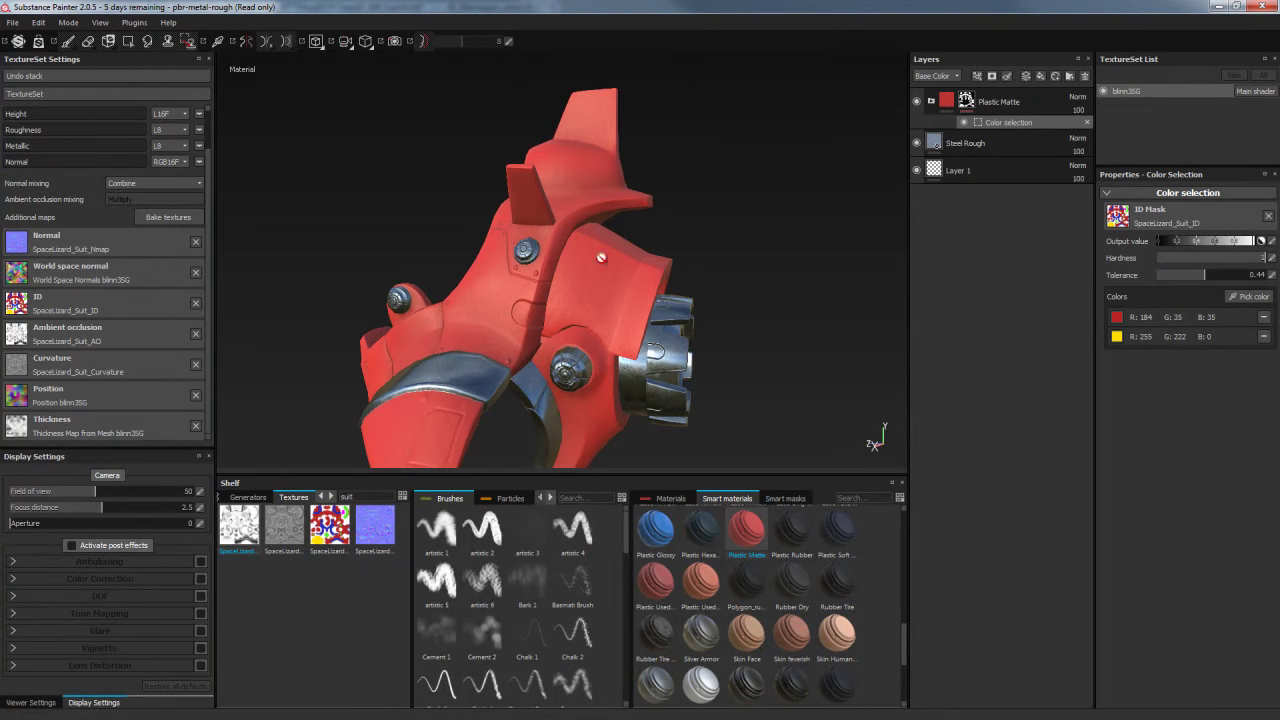
alt+drag(762, 226, 768, 284)
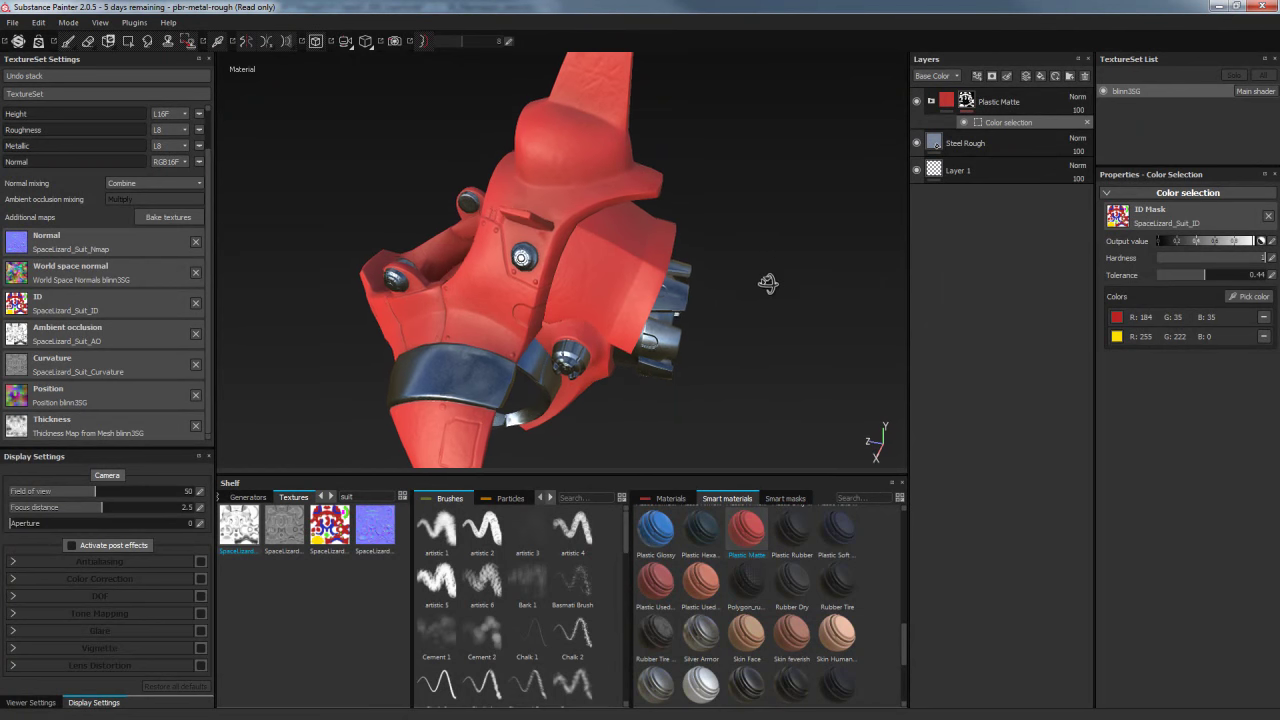
mouse_move(832, 244)
alt+mouse_down()
mouse_move(835, 223)
mouse_move(803, 214)
alt+mouse_up()
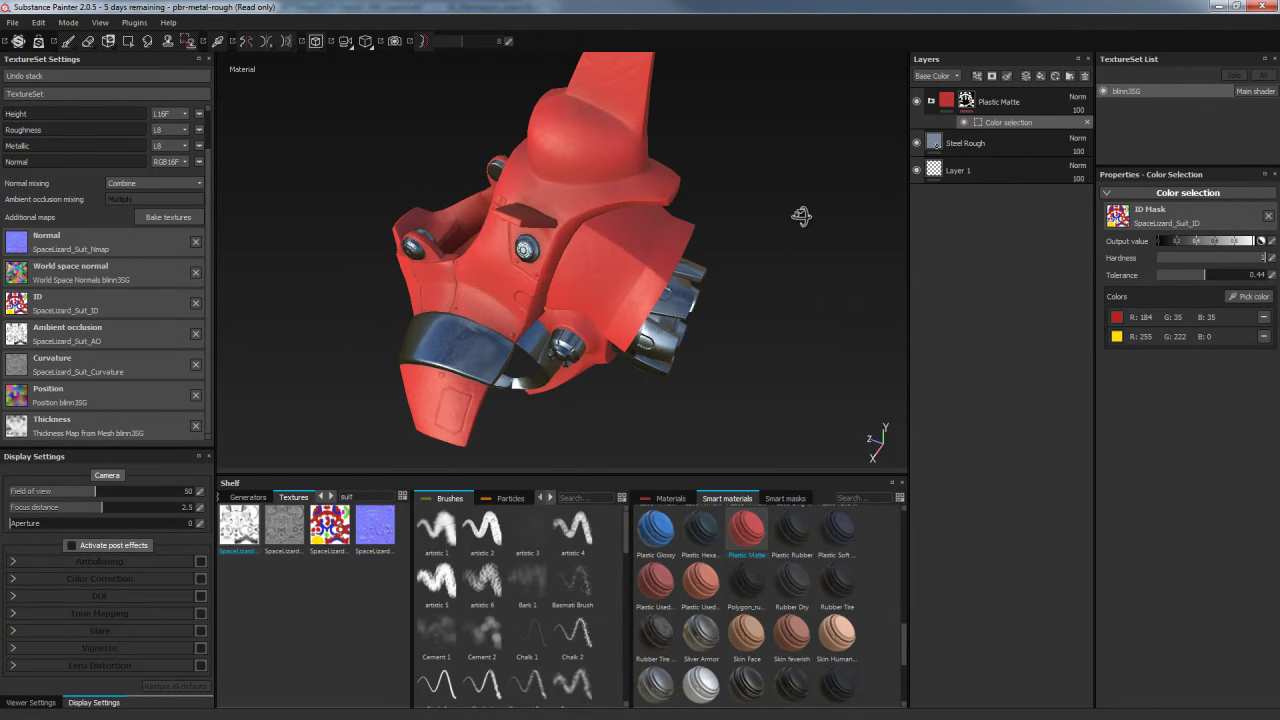
click(1264, 337)
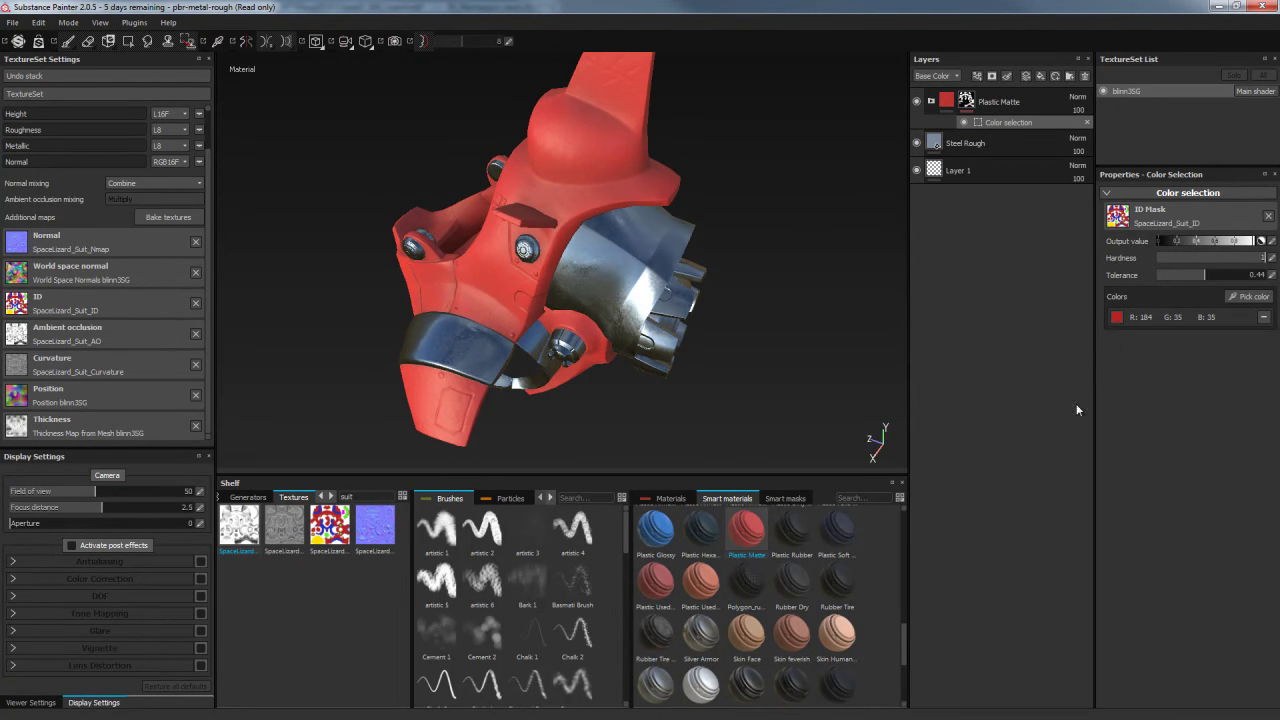
click(1247, 296)
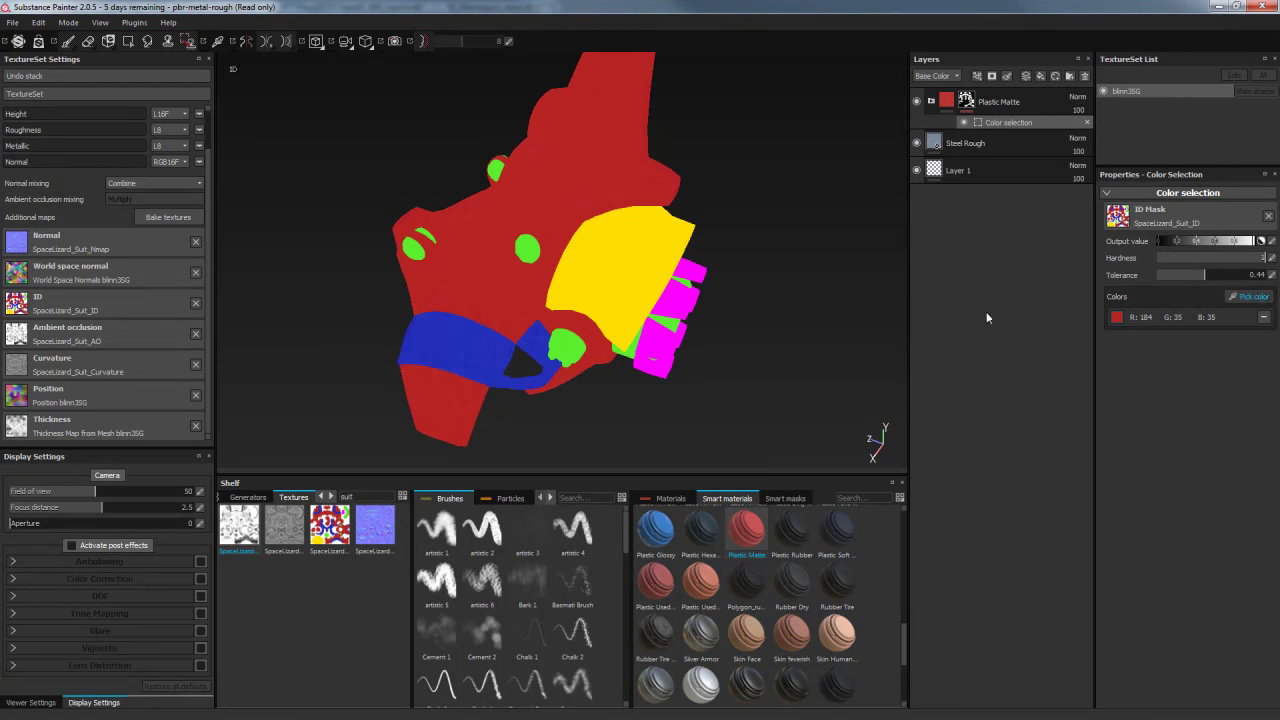
click(668, 253)
click(1238, 296)
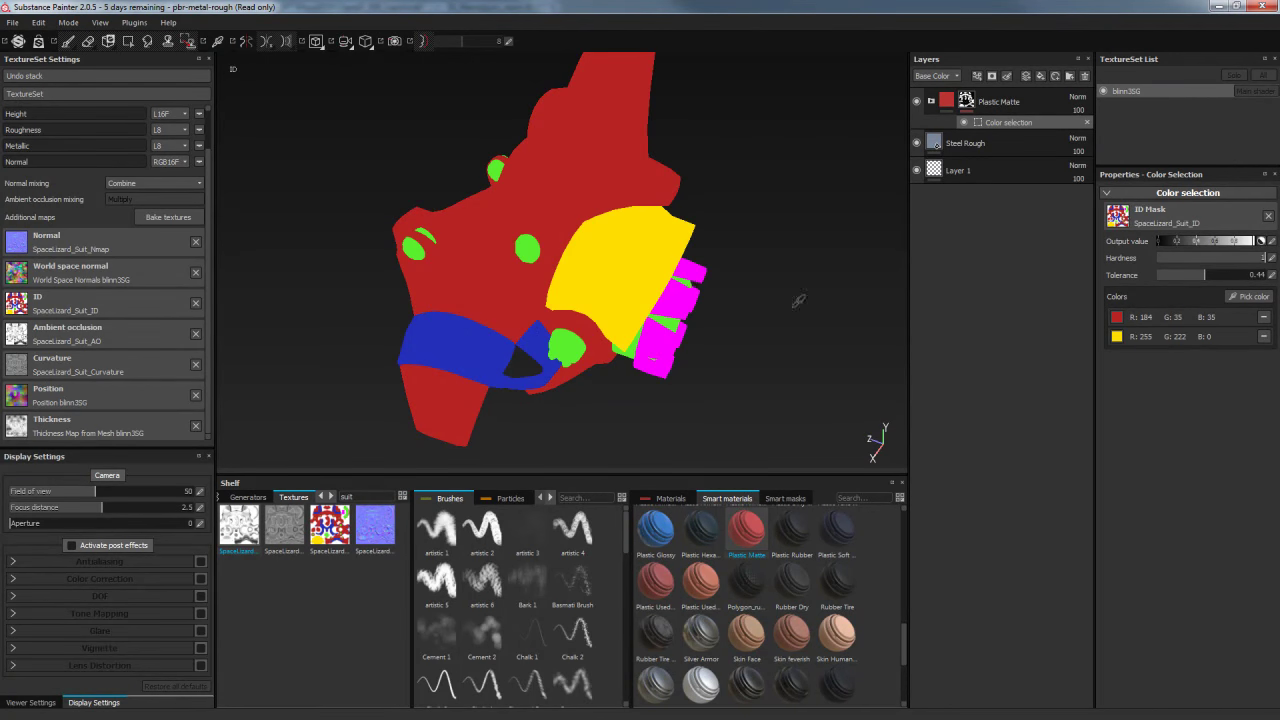
click(686, 286)
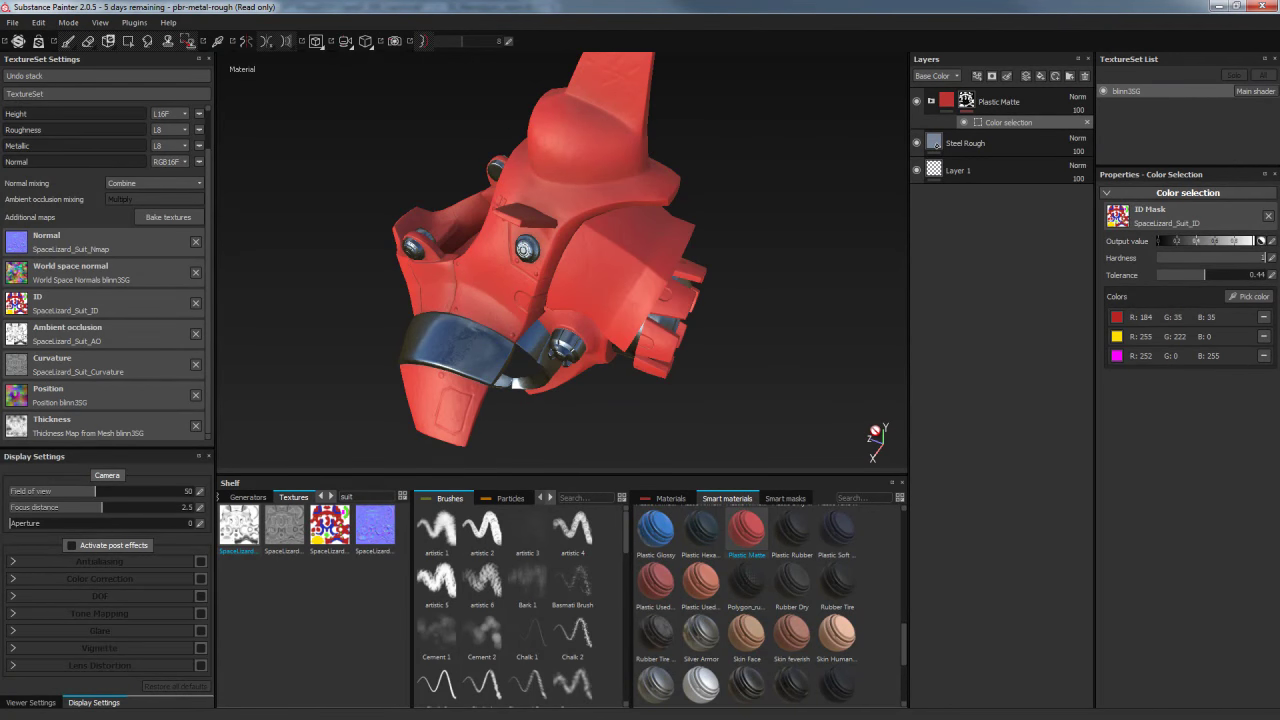
click(1265, 356)
click(1264, 336)
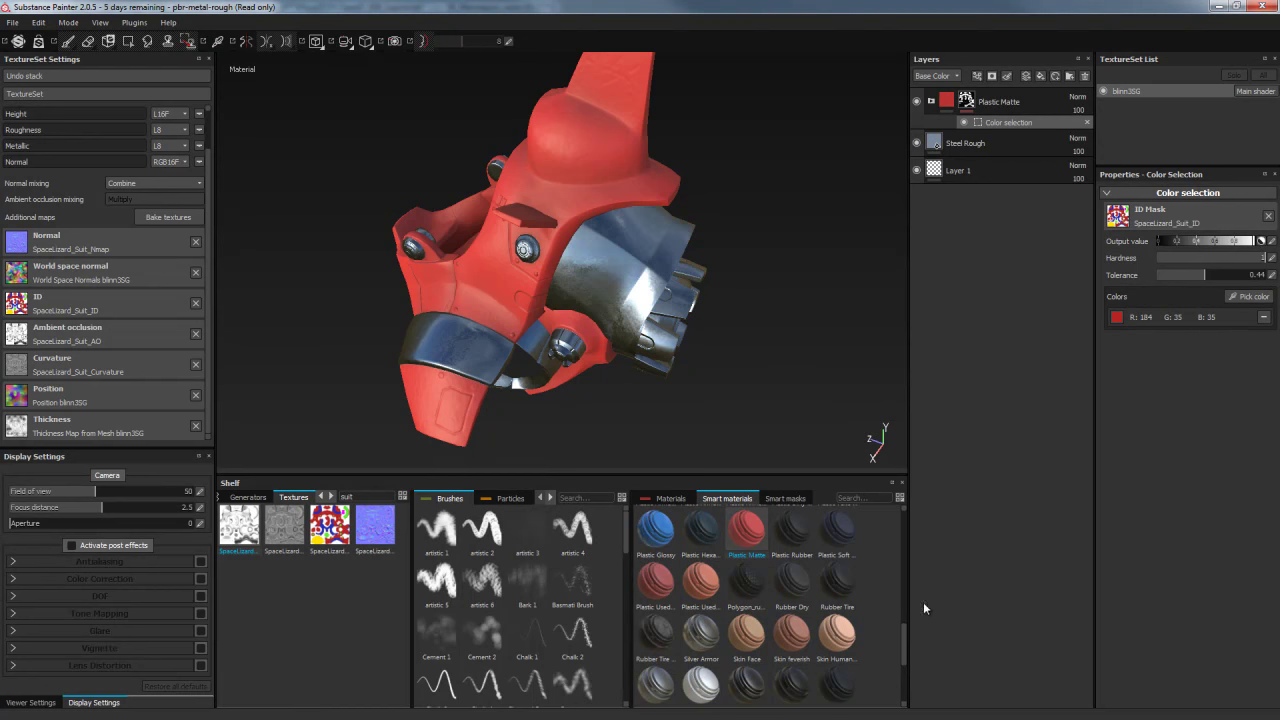
drag(817, 529, 809, 358)
mouse_move(751, 218)
alt+mouse_down()
mouse_move(826, 194)
mouse_move(757, 300)
mouse_move(743, 237)
mouse_move(643, 240)
mouse_move(757, 226)
mouse_move(711, 240)
mouse_move(760, 197)
mouse_move(786, 209)
mouse_move(774, 214)
mouse_move(763, 197)
mouse_move(883, 178)
mouse_move(743, 166)
mouse_move(745, 193)
alt+mouse_up()
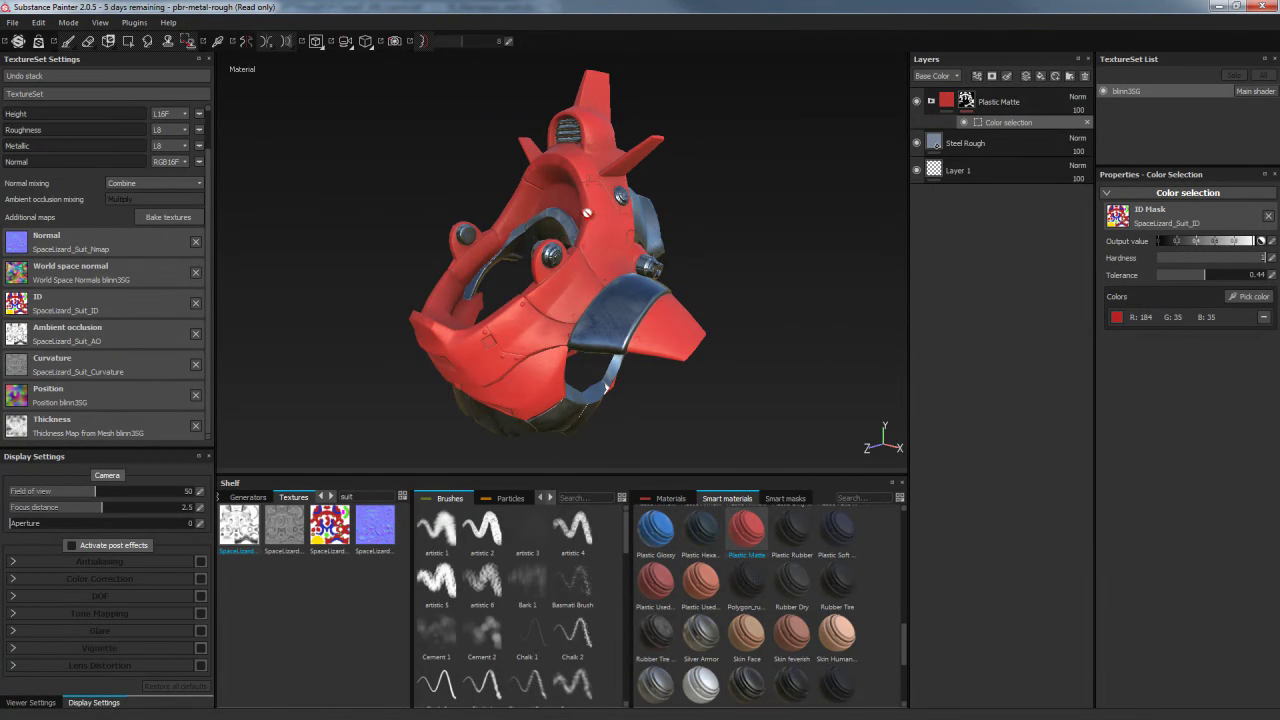
mouse_move(501, 320)
alt+mouse_down()
mouse_move(763, 300)
mouse_move(615, 303)
mouse_move(567, 158)
alt+mouse_up()
mouse_move(760, 160)
alt+mouse_down()
mouse_move(740, 134)
mouse_move(755, 162)
mouse_move(791, 129)
alt+mouse_up()
Create a Chipped Colour folder and move Plastic Matte inside it
click(965, 101)
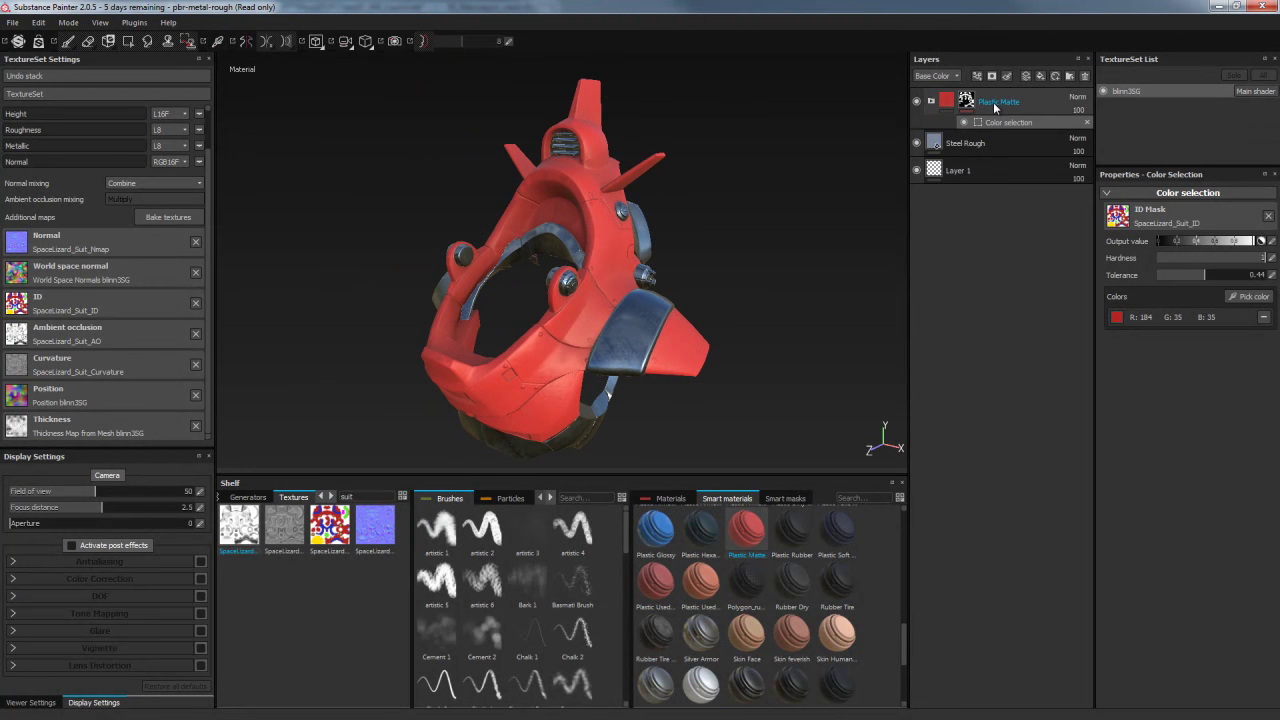
click(930, 103)
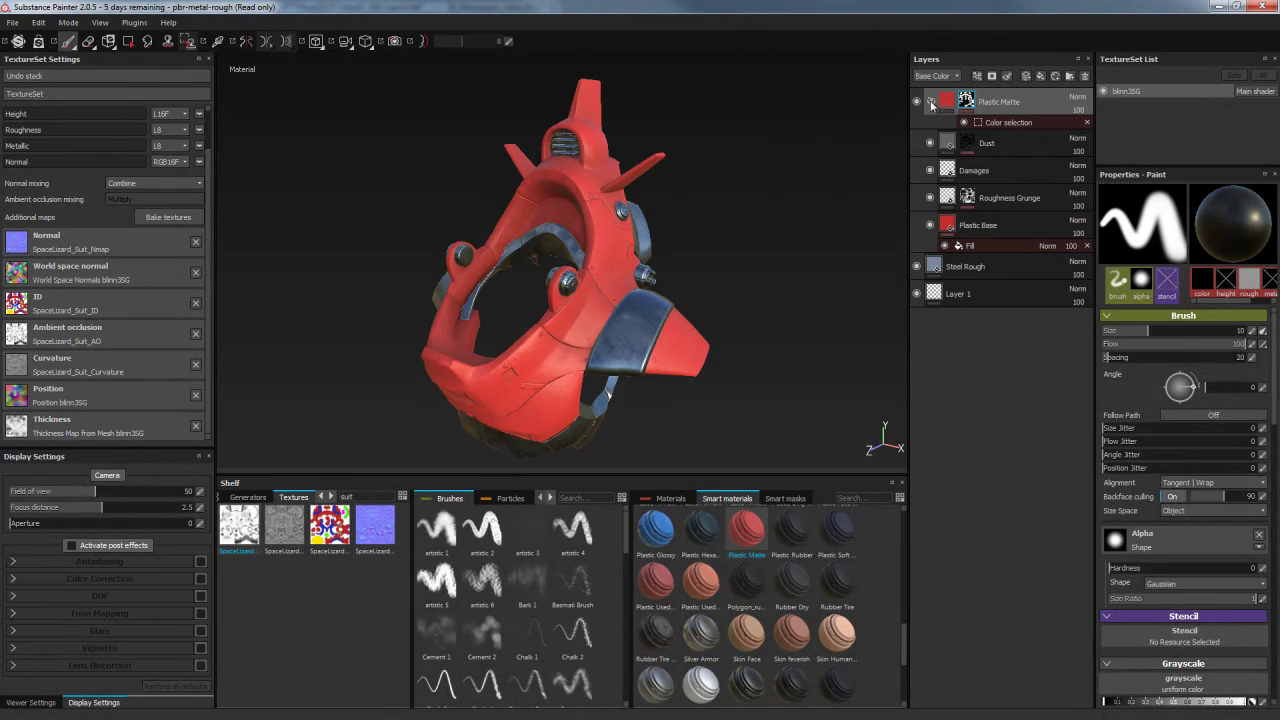
click(931, 103)
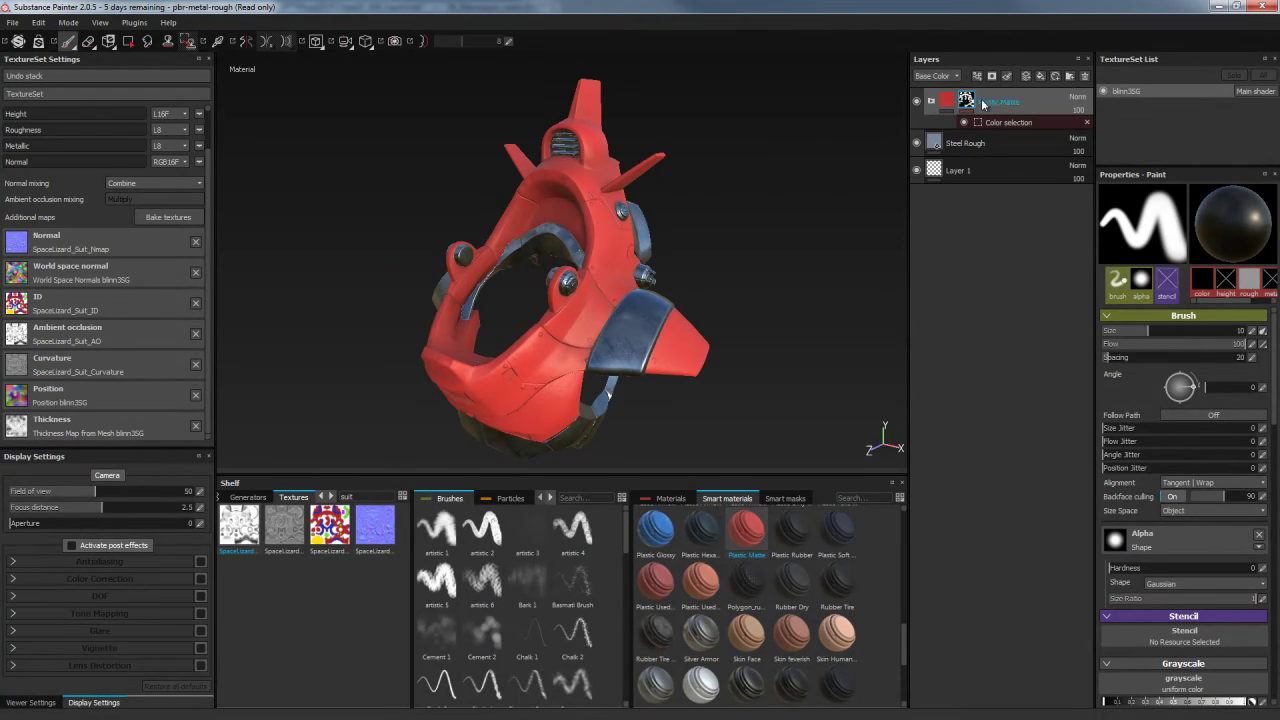
click(1070, 77)
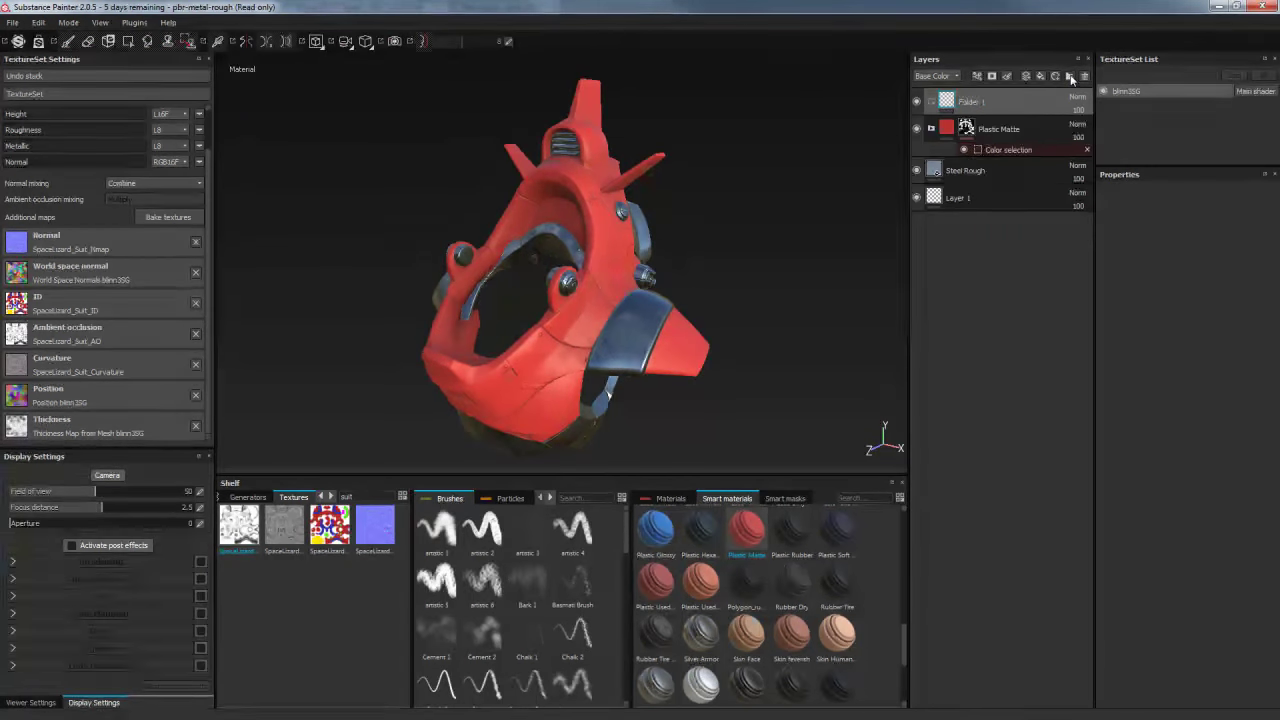
double_click(970, 103)
text(Chipped Colour)
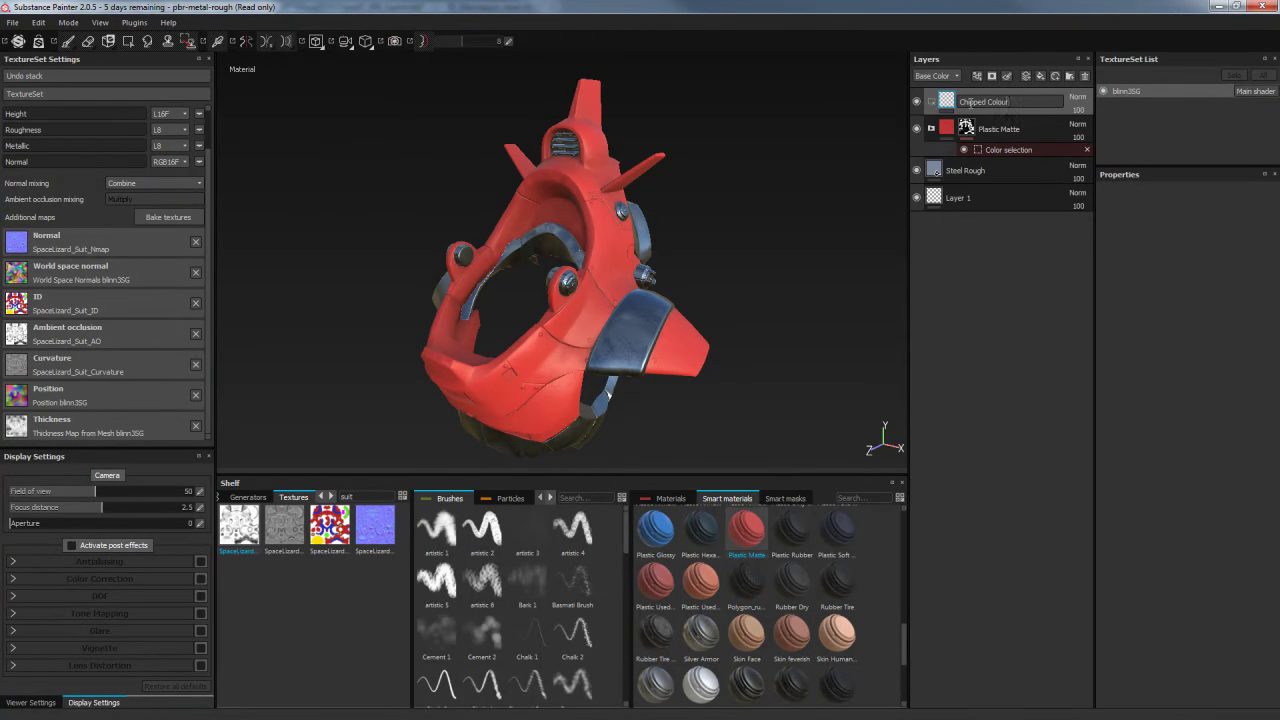
key(Return)
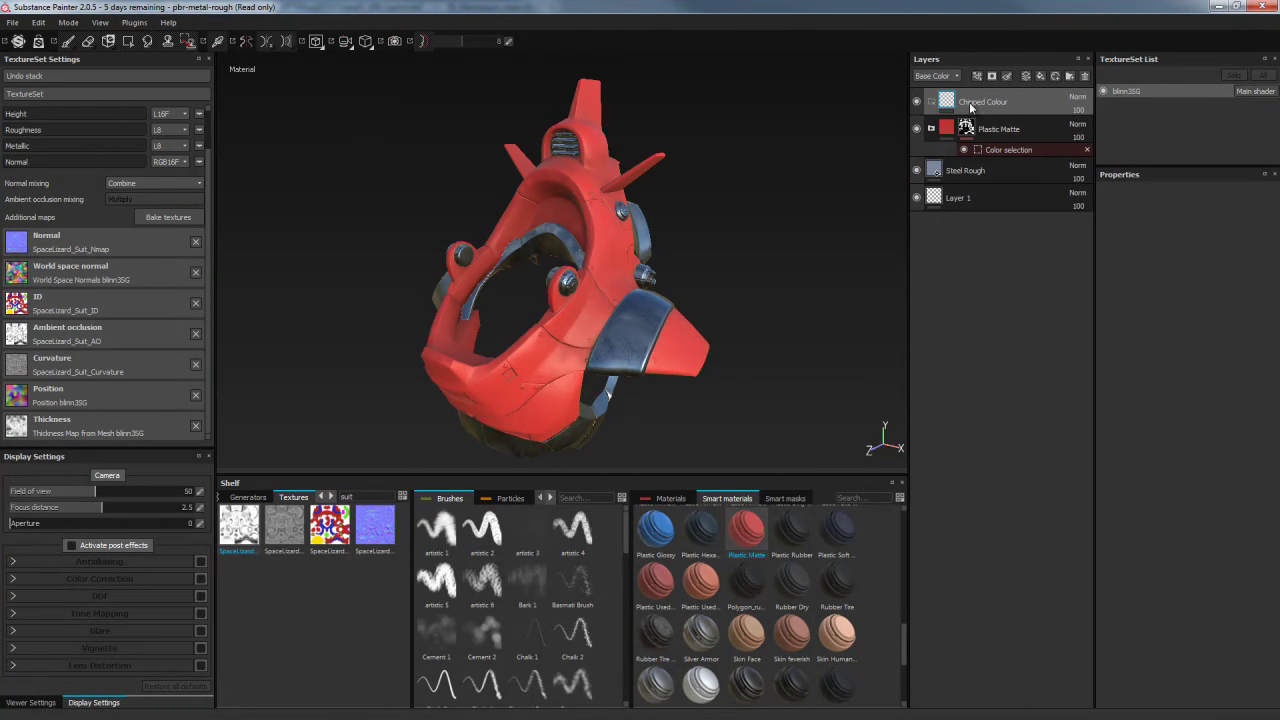
double_click(1005, 130)
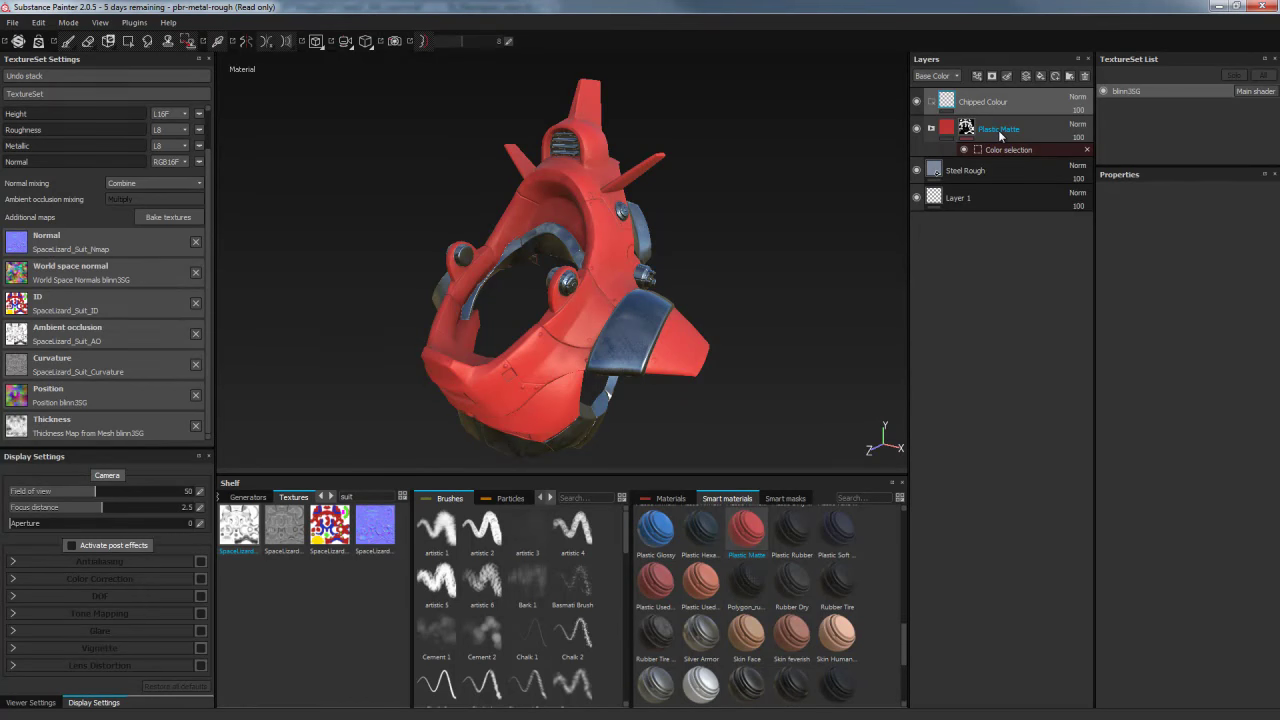
drag(998, 135, 997, 111)
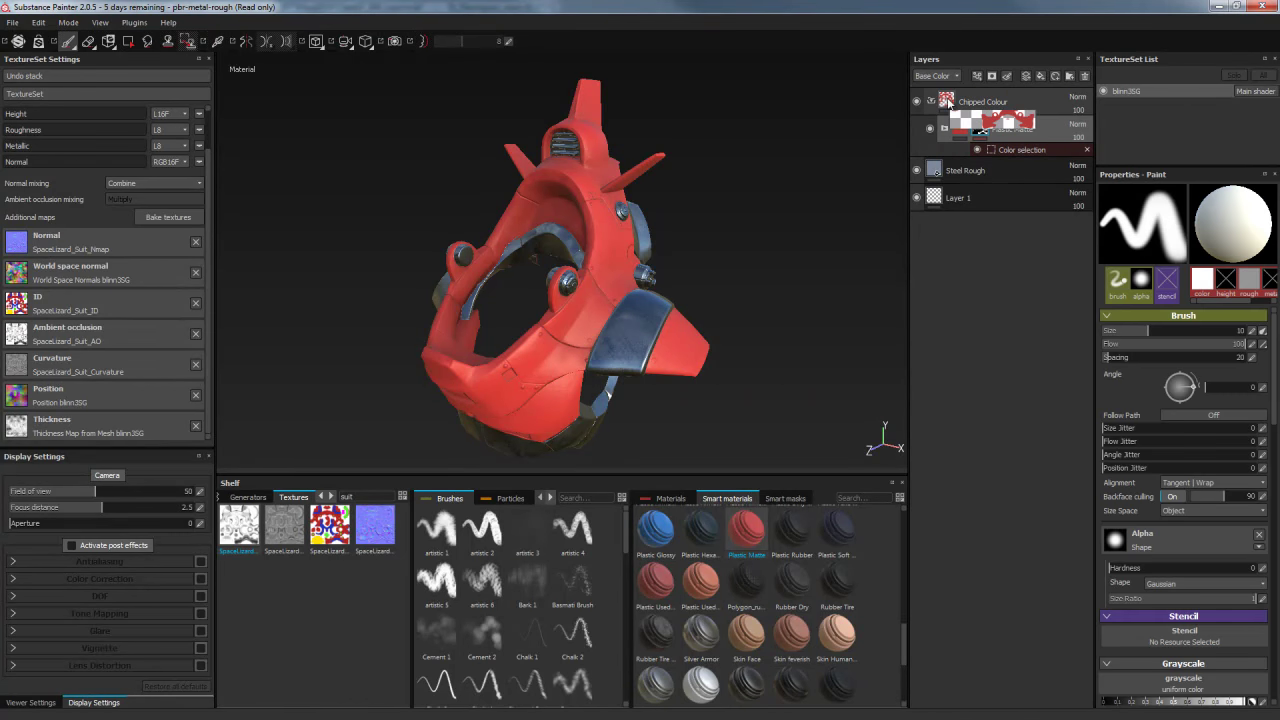
Give Chipped Colour a white mask with an MG Metal Edge Wear generator and check the worn edges
click(950, 101)
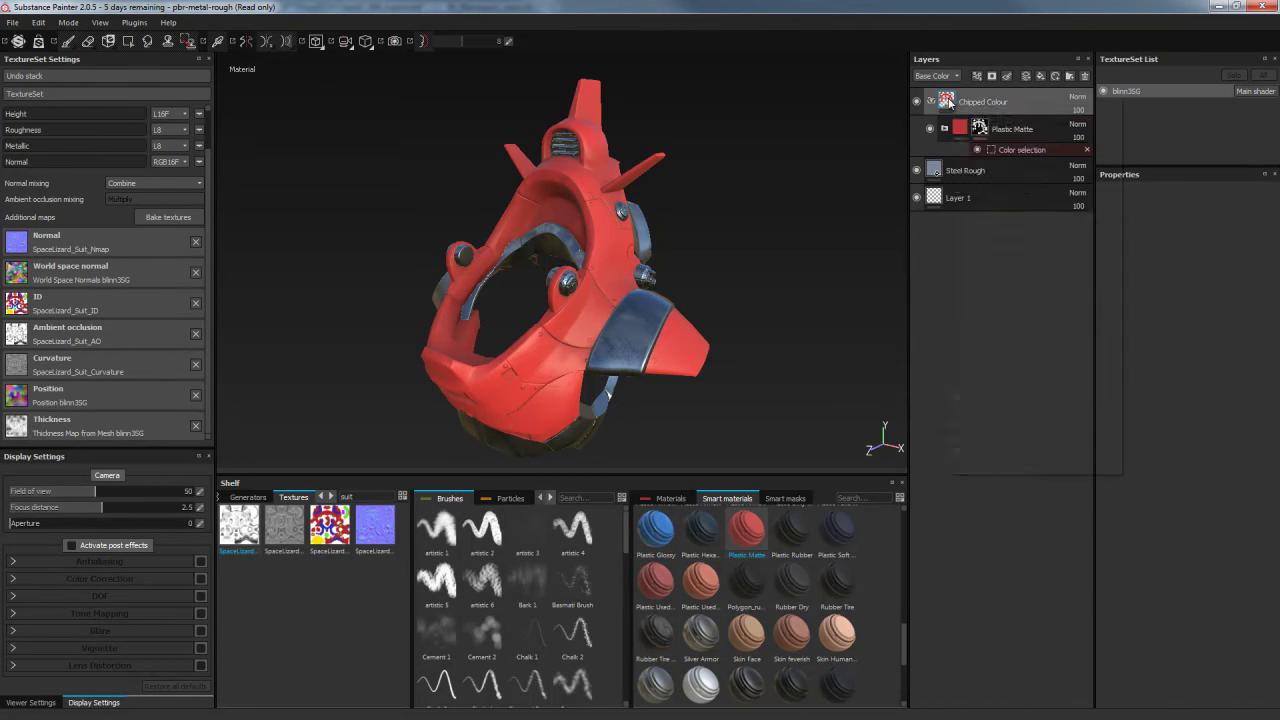
right_click(957, 100)
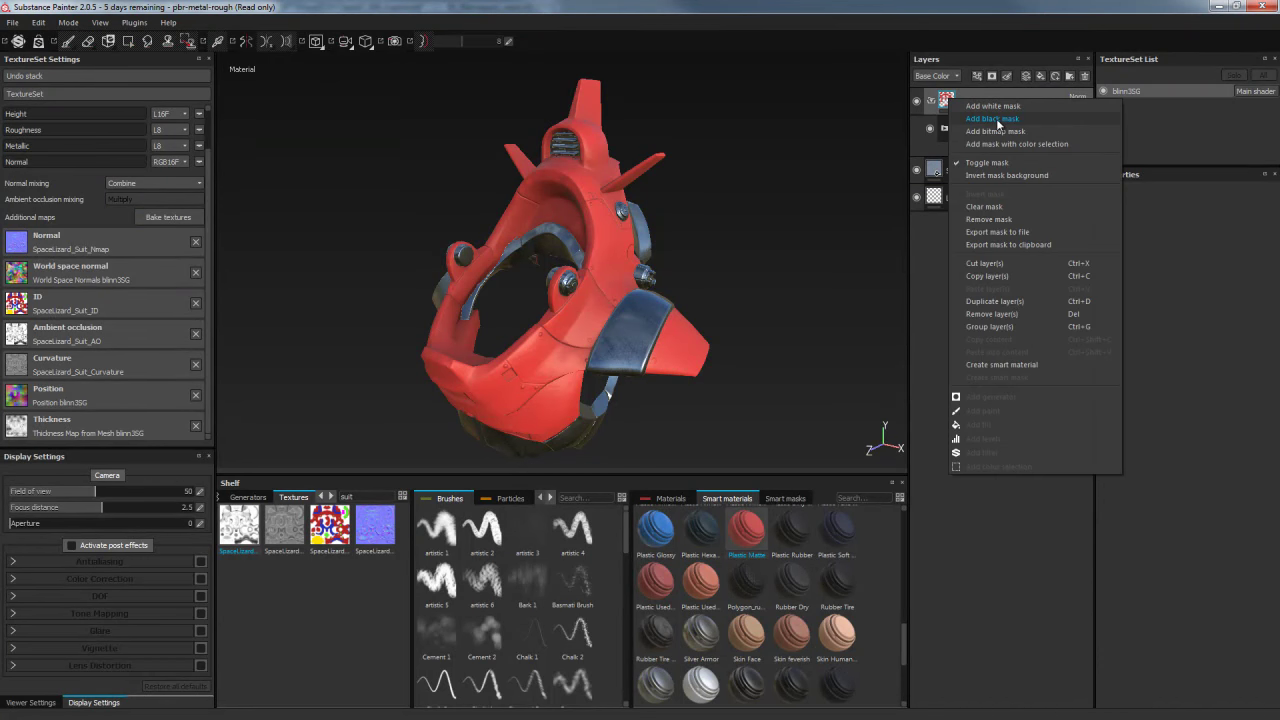
click(996, 106)
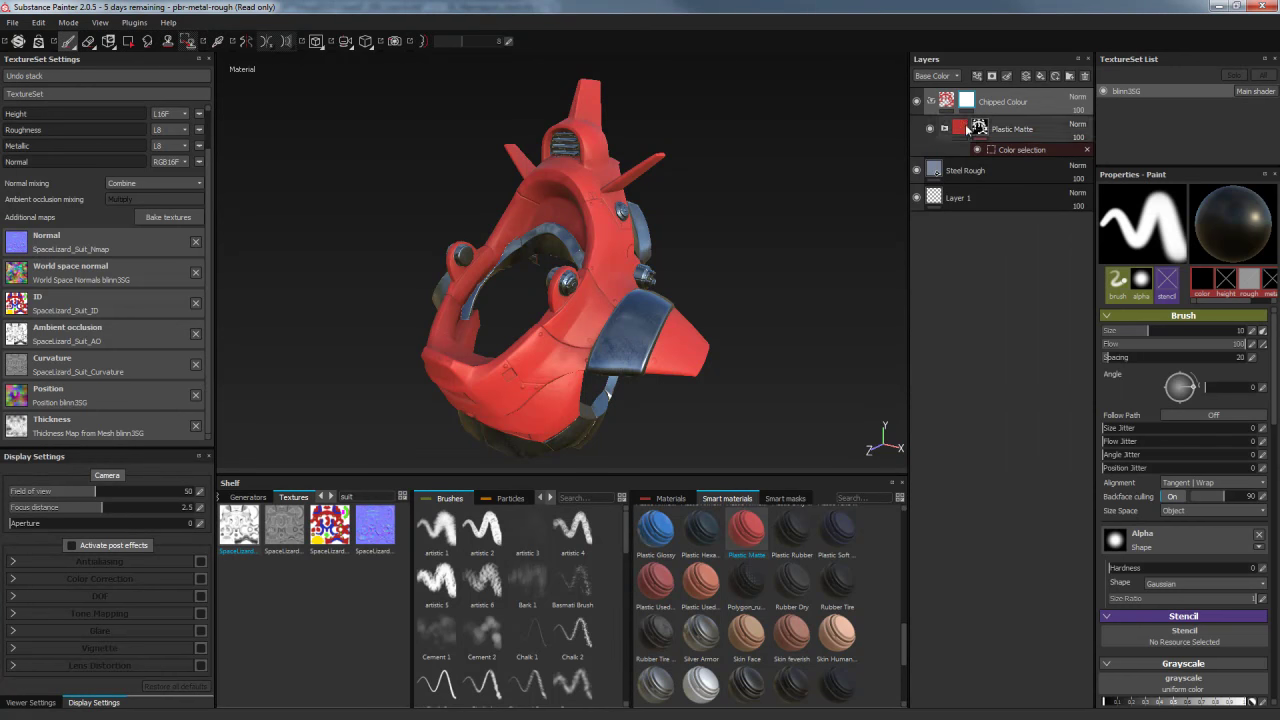
right_click(966, 101)
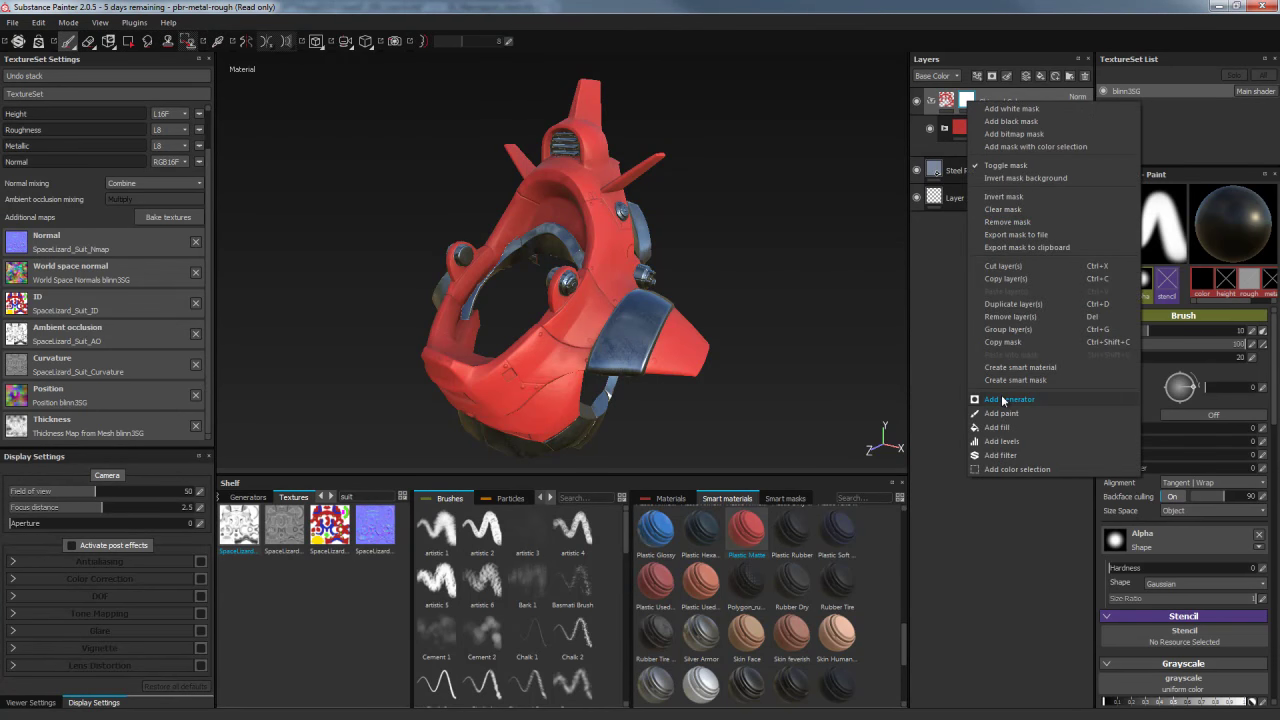
click(1003, 400)
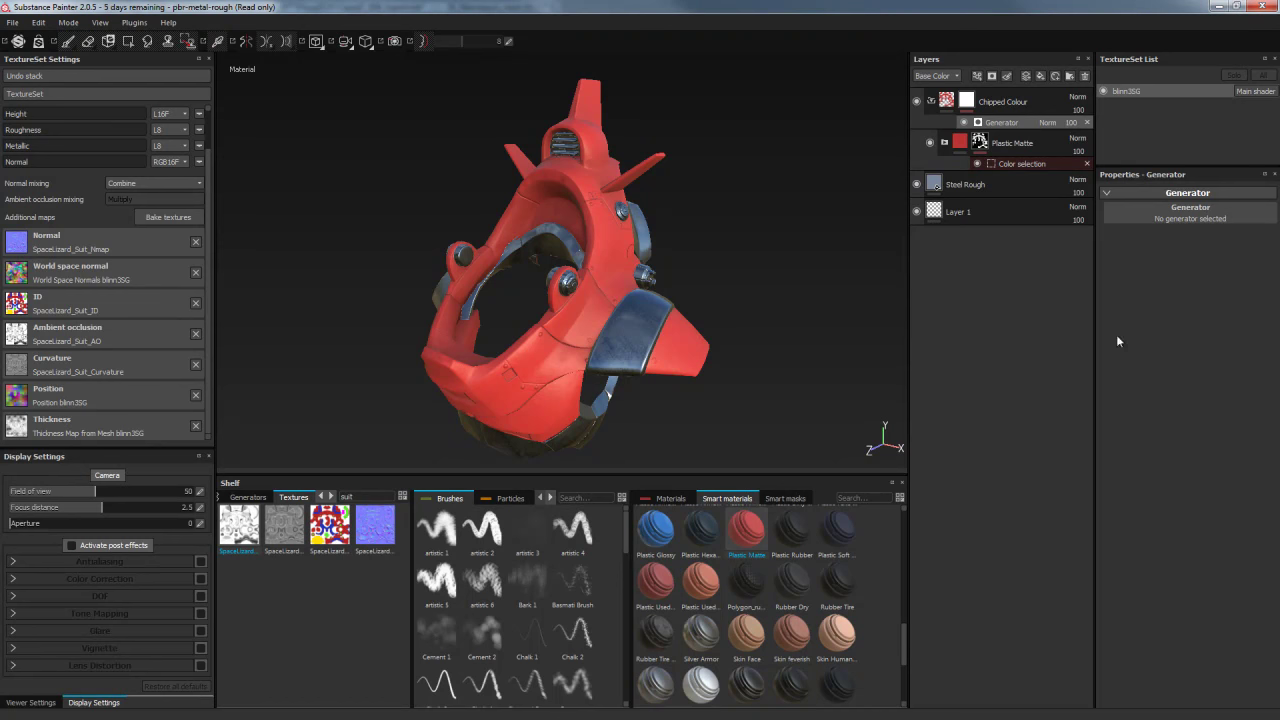
click(1177, 215)
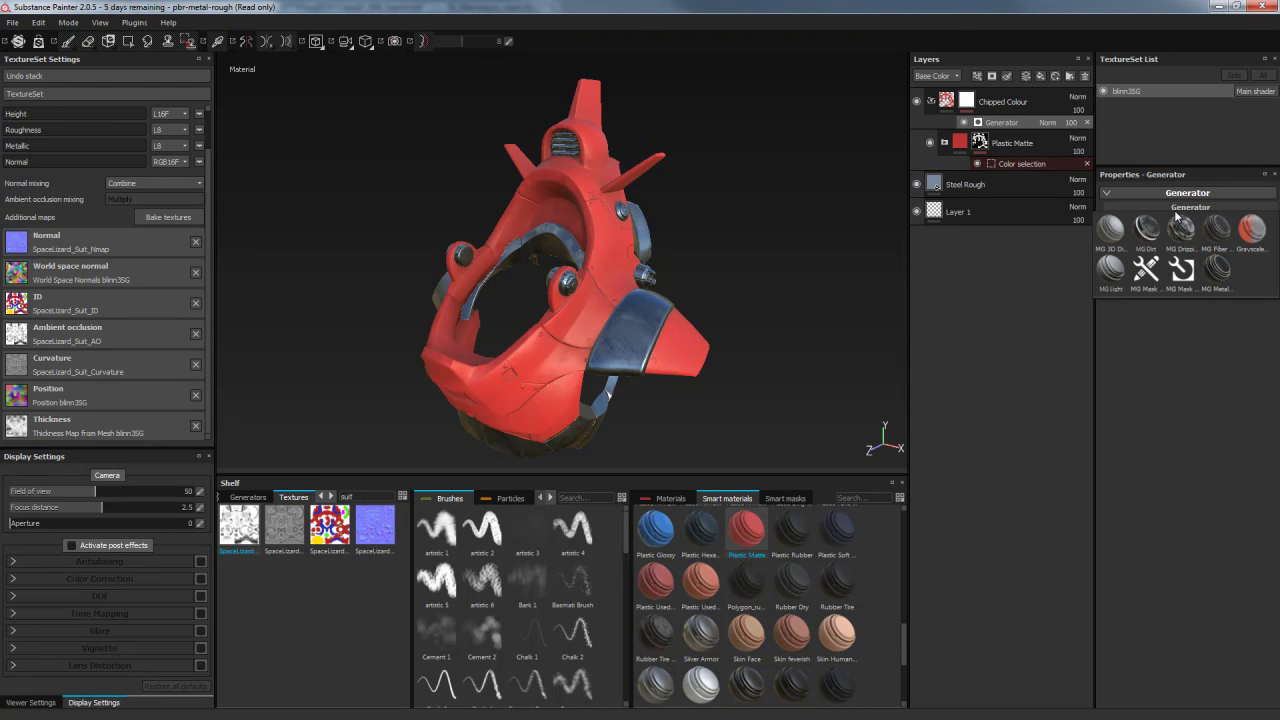
click(1222, 270)
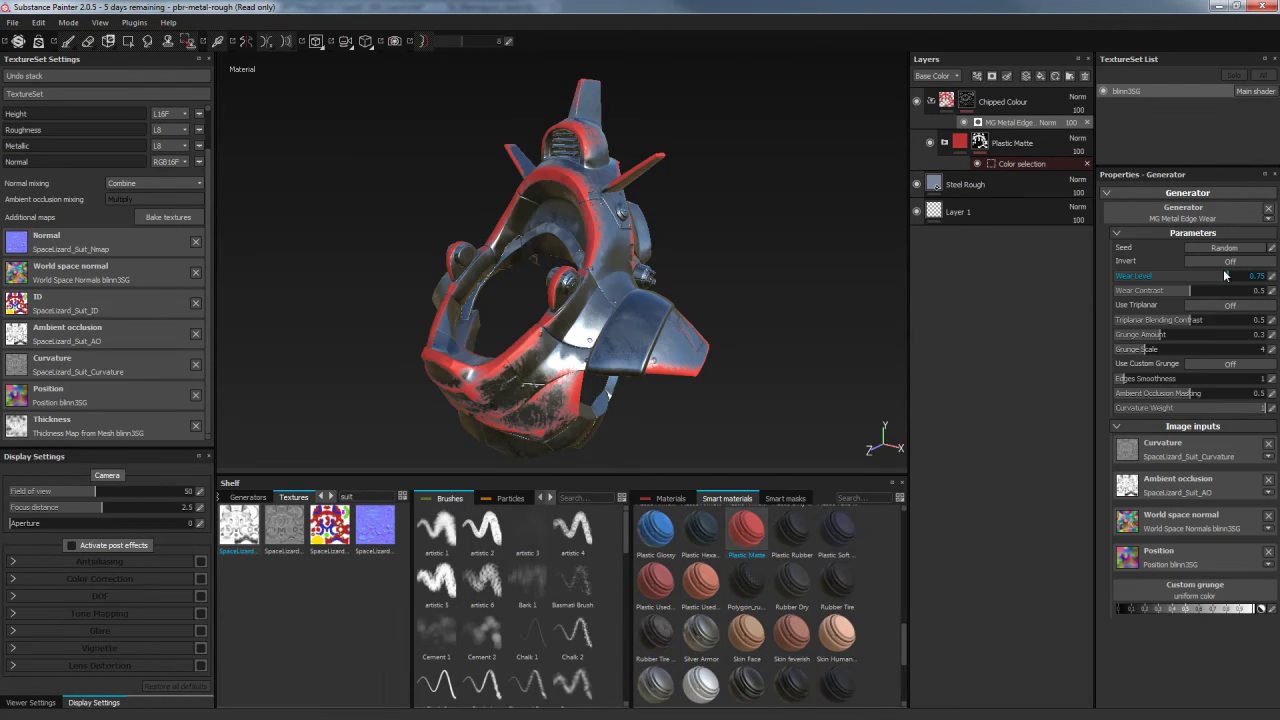
mouse_move(720, 245)
alt+mouse_down()
mouse_move(743, 262)
mouse_move(832, 263)
mouse_move(821, 171)
mouse_move(771, 183)
mouse_move(745, 215)
alt+mouse_up()
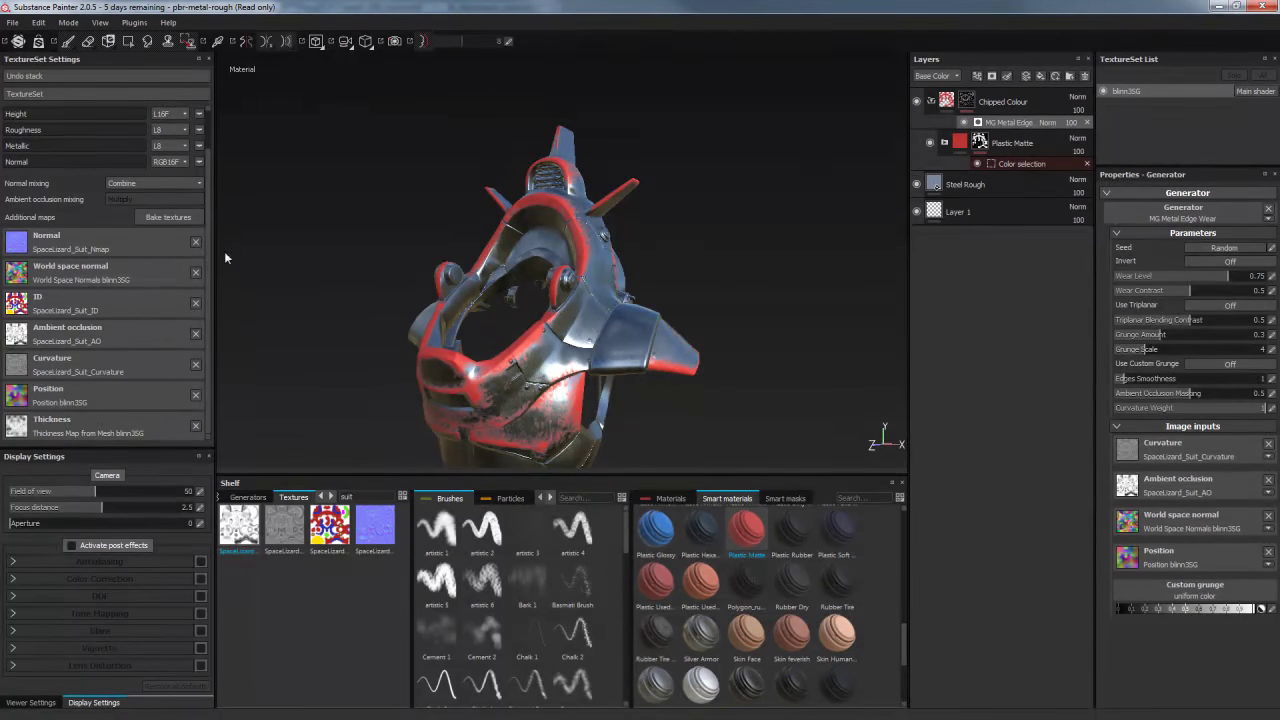
mouse_move(697, 278)
alt+mouse_down()
mouse_move(714, 246)
mouse_move(749, 263)
alt+mouse_up()
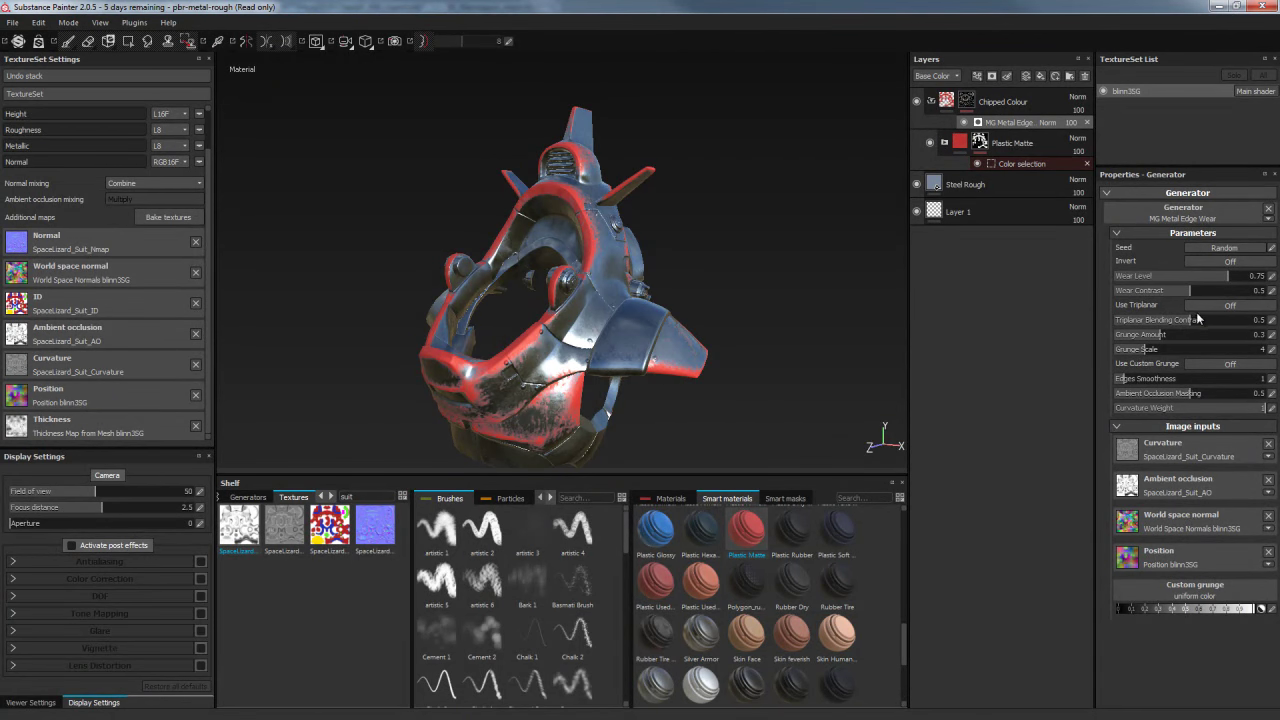
alt+drag(724, 249, 711, 263)
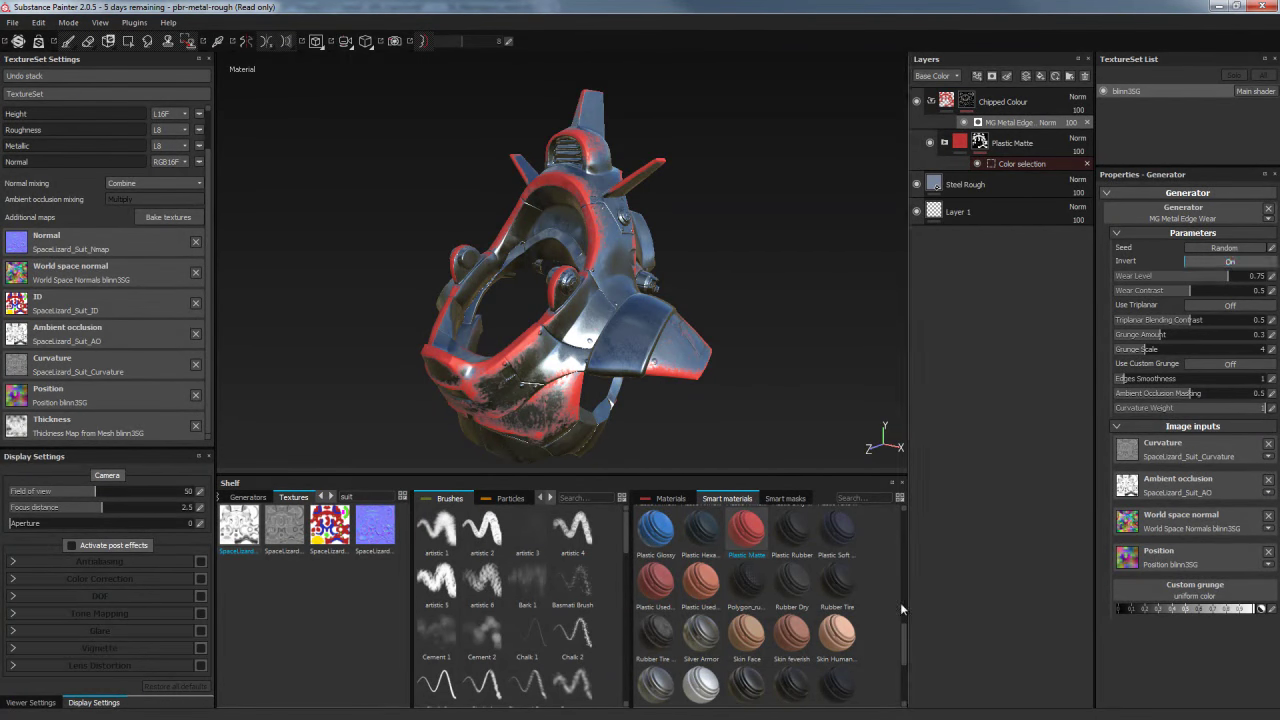
mouse_move(757, 267)
alt+mouse_down()
mouse_move(763, 251)
mouse_move(749, 251)
mouse_move(771, 261)
mouse_move(683, 249)
mouse_move(700, 252)
alt+mouse_up()
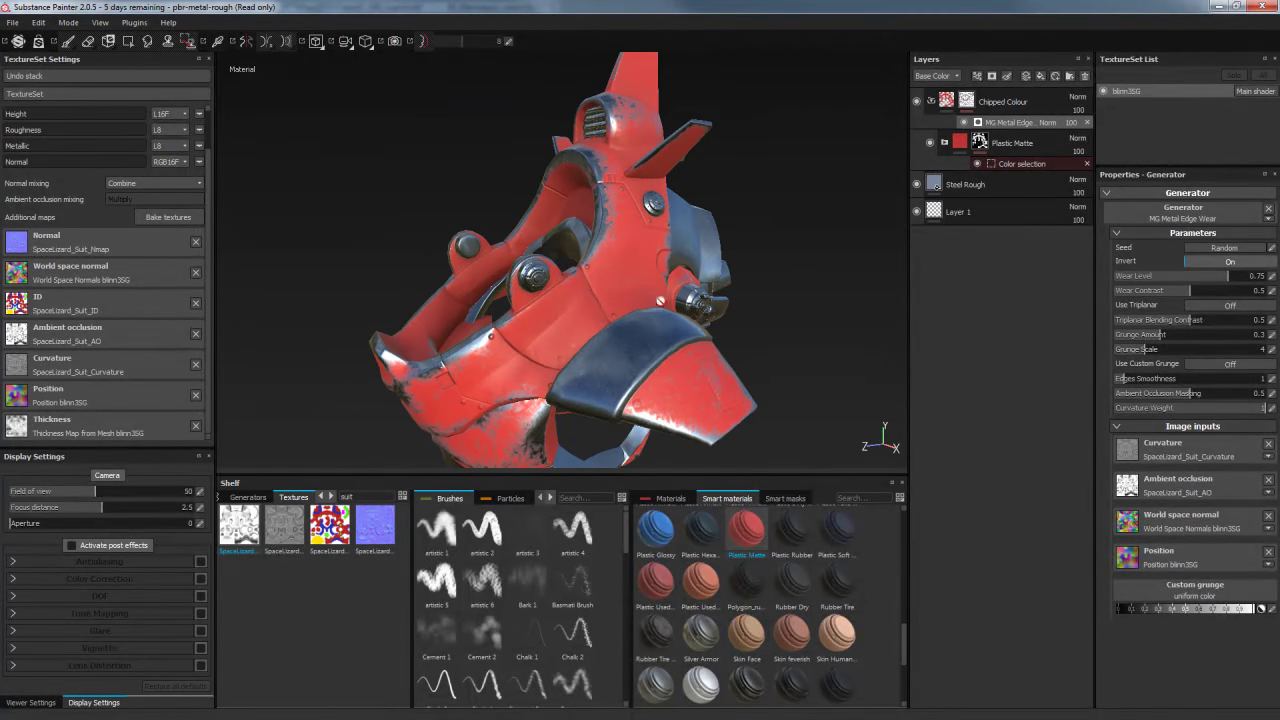
Keep the edge wear inverted and set Wear Level 0.59 and Wear Contrast 0.87
click(1230, 261)
click(1230, 261)
mouse_move(738, 311)
alt+mouse_down()
mouse_move(740, 263)
mouse_move(810, 262)
alt+mouse_up()
click(1227, 277)
drag(1218, 283, 1204, 283)
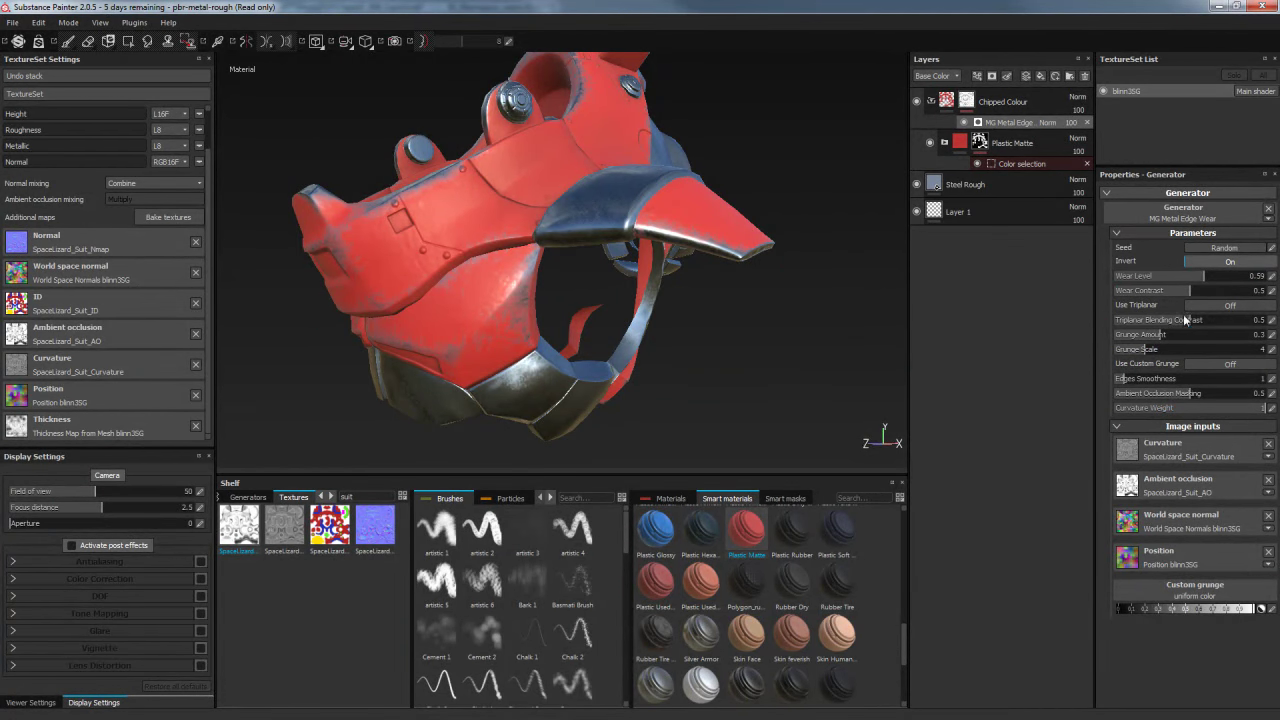
drag(1214, 291, 1234, 291)
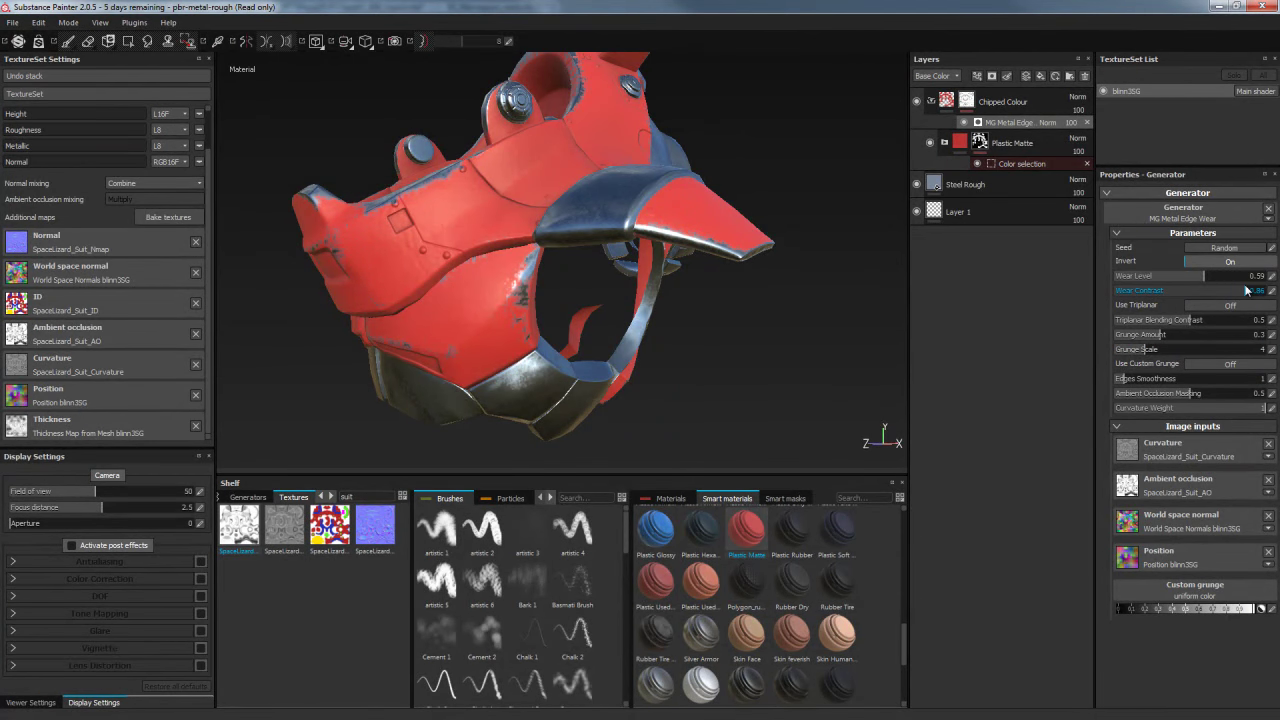
drag(1247, 290, 1249, 290)
Raise Edges Smoothness to 2.62 and lower Grunge Amount to 0.48, checking from several angles
drag(1146, 382, 1155, 381)
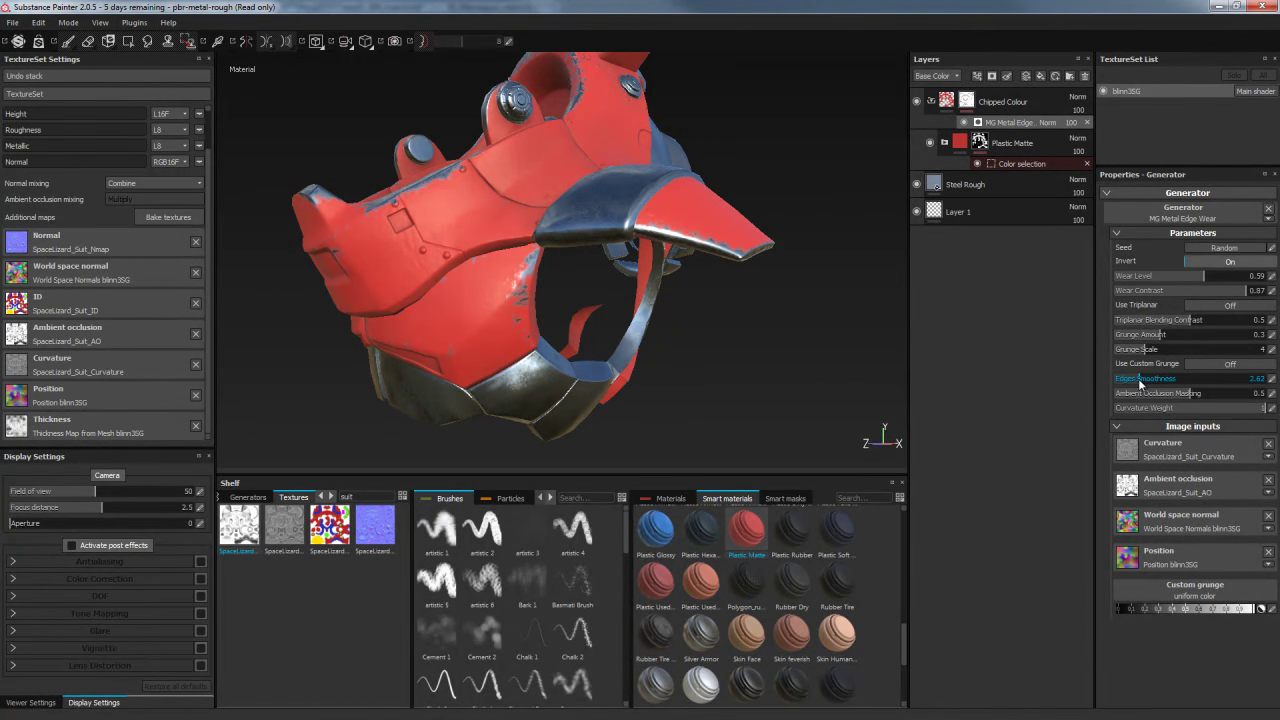
mouse_move(829, 126)
alt+mouse_down()
mouse_move(637, 127)
mouse_move(686, 189)
mouse_move(743, 177)
mouse_move(660, 189)
mouse_move(711, 190)
mouse_move(463, 166)
mouse_move(630, 192)
mouse_move(575, 255)
alt+mouse_up()
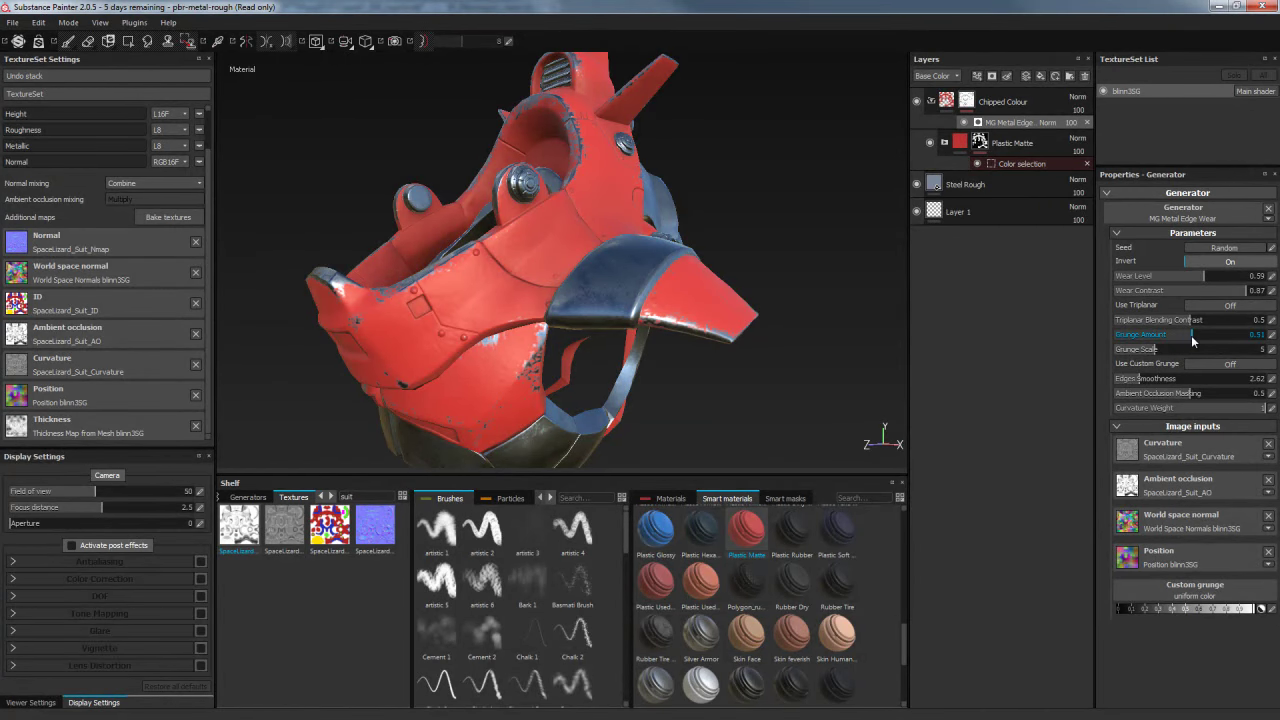
drag(1190, 340, 1187, 340)
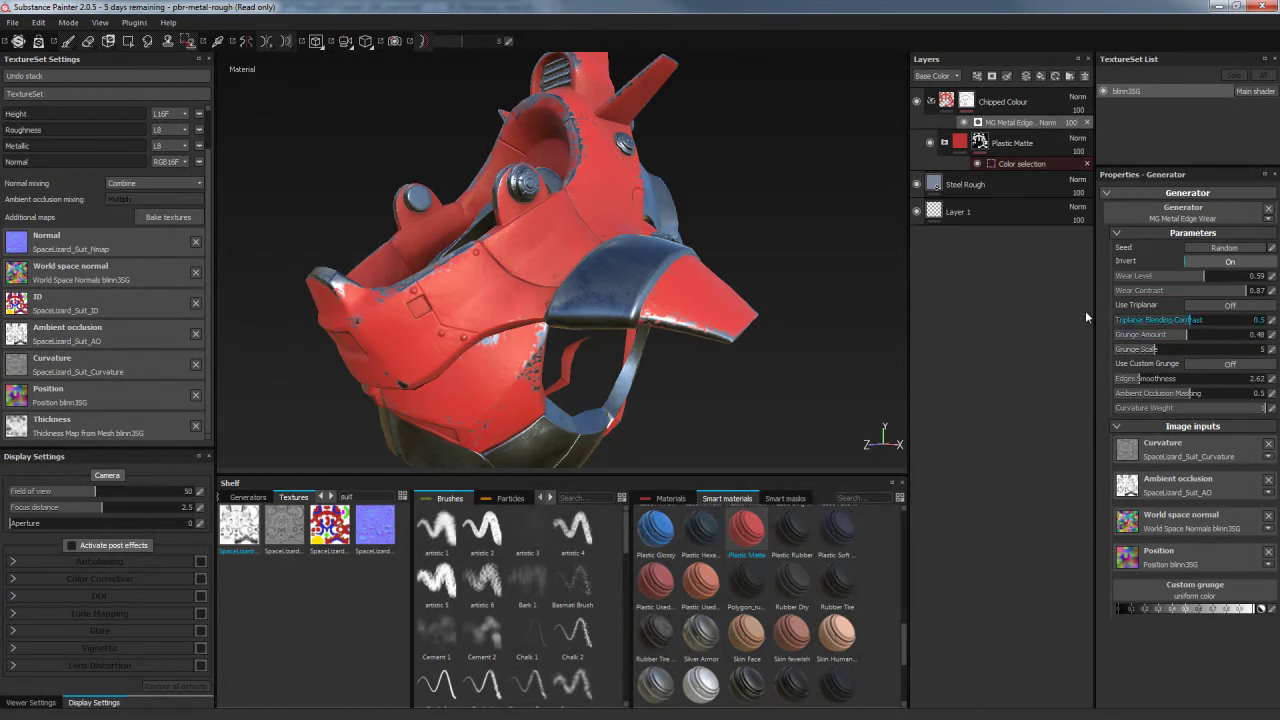
mouse_move(900, 250)
alt+mouse_down()
mouse_move(864, 237)
mouse_move(688, 240)
mouse_move(734, 189)
mouse_move(751, 206)
mouse_move(743, 157)
mouse_move(844, 154)
mouse_move(524, 207)
alt+mouse_up()
mouse_move(504, 292)
alt+mouse_down()
mouse_move(646, 149)
mouse_move(755, 157)
alt+mouse_up()
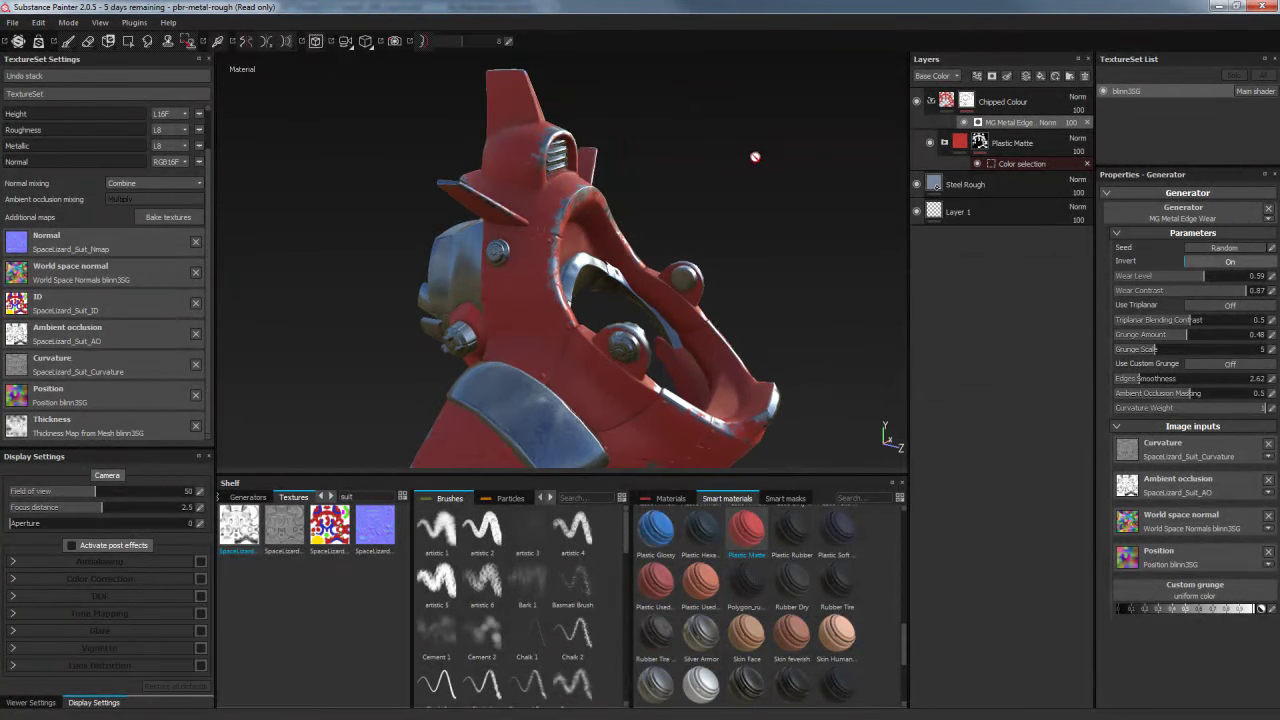
mouse_move(513, 298)
alt+mouse_down()
mouse_move(790, 152)
mouse_move(694, 120)
mouse_move(757, 134)
mouse_move(674, 150)
mouse_move(731, 123)
mouse_move(737, 100)
mouse_move(563, 117)
mouse_move(399, 167)
mouse_move(444, 169)
alt+mouse_up()
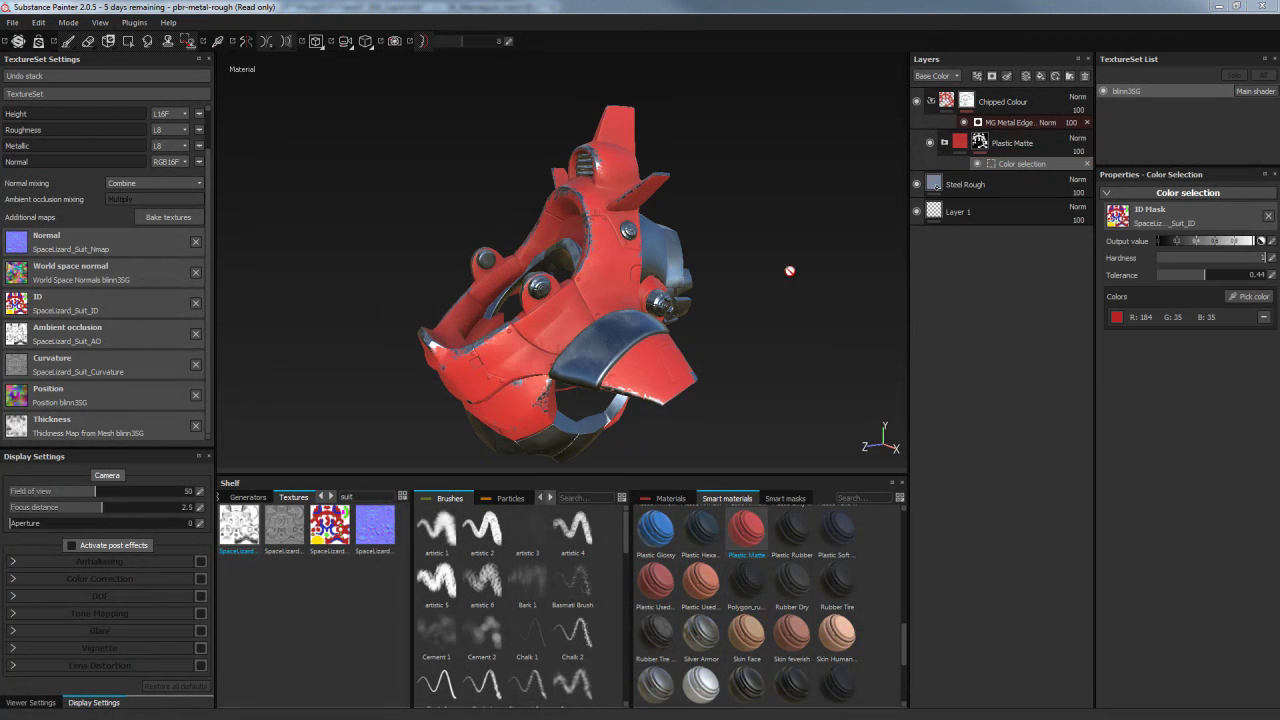
Orbit the suit from several angles to inspect the red plastic and exposed steel chips
mouse_move(797, 212)
alt+mouse_down()
mouse_move(821, 241)
mouse_move(757, 214)
alt+mouse_up()
alt+drag(717, 337, 607, 278)
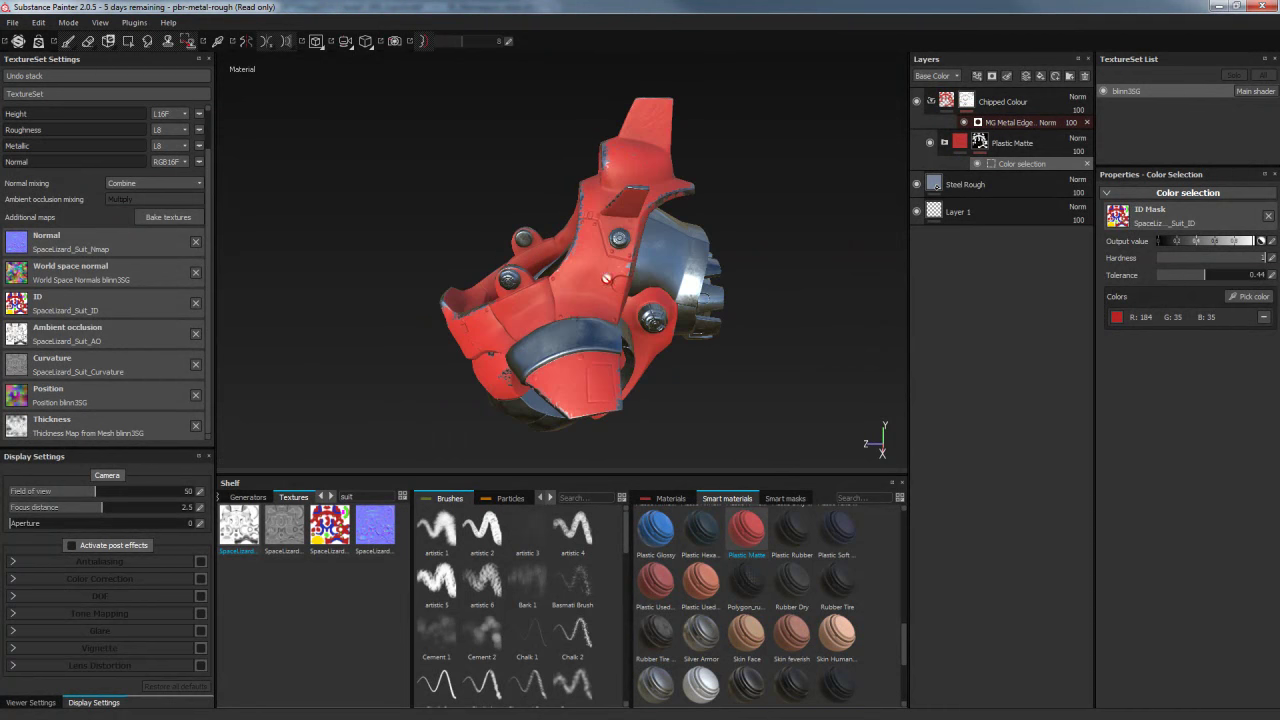
mouse_move(776, 401)
alt+mouse_down()
mouse_move(740, 399)
mouse_move(874, 421)
mouse_move(935, 415)
mouse_move(854, 398)
alt+mouse_up()
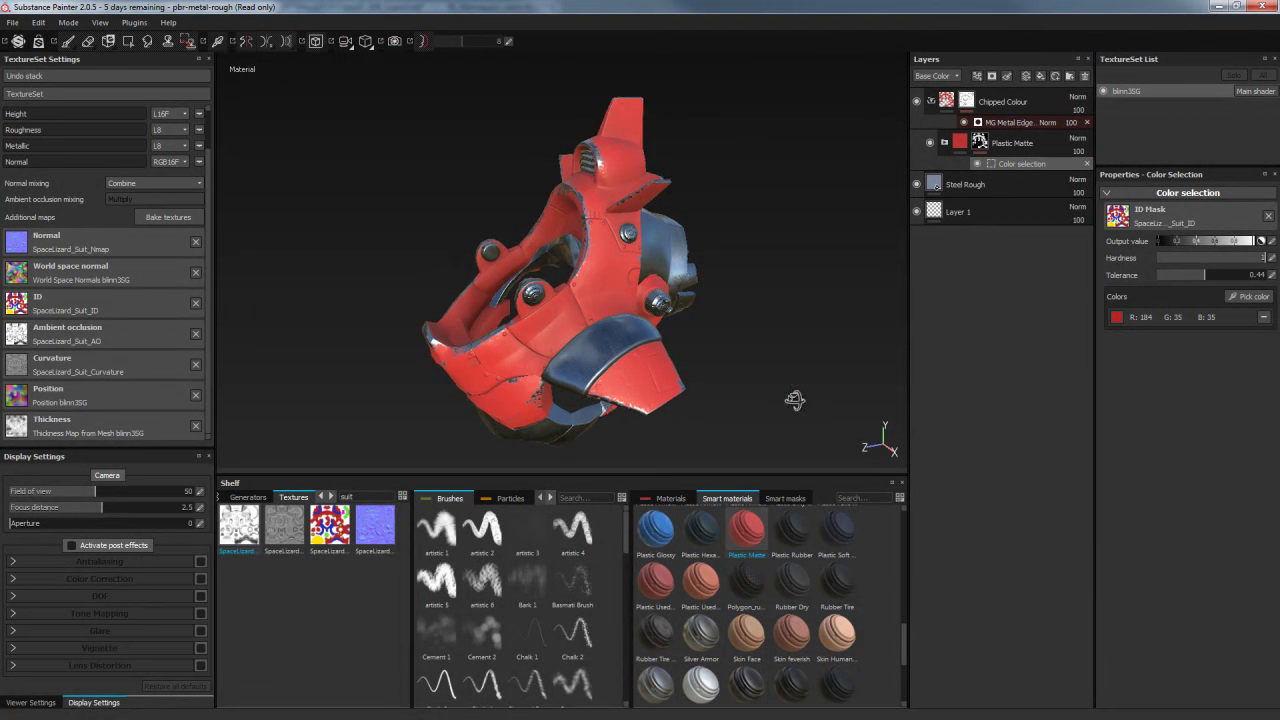
alt+drag(789, 397, 760, 400)
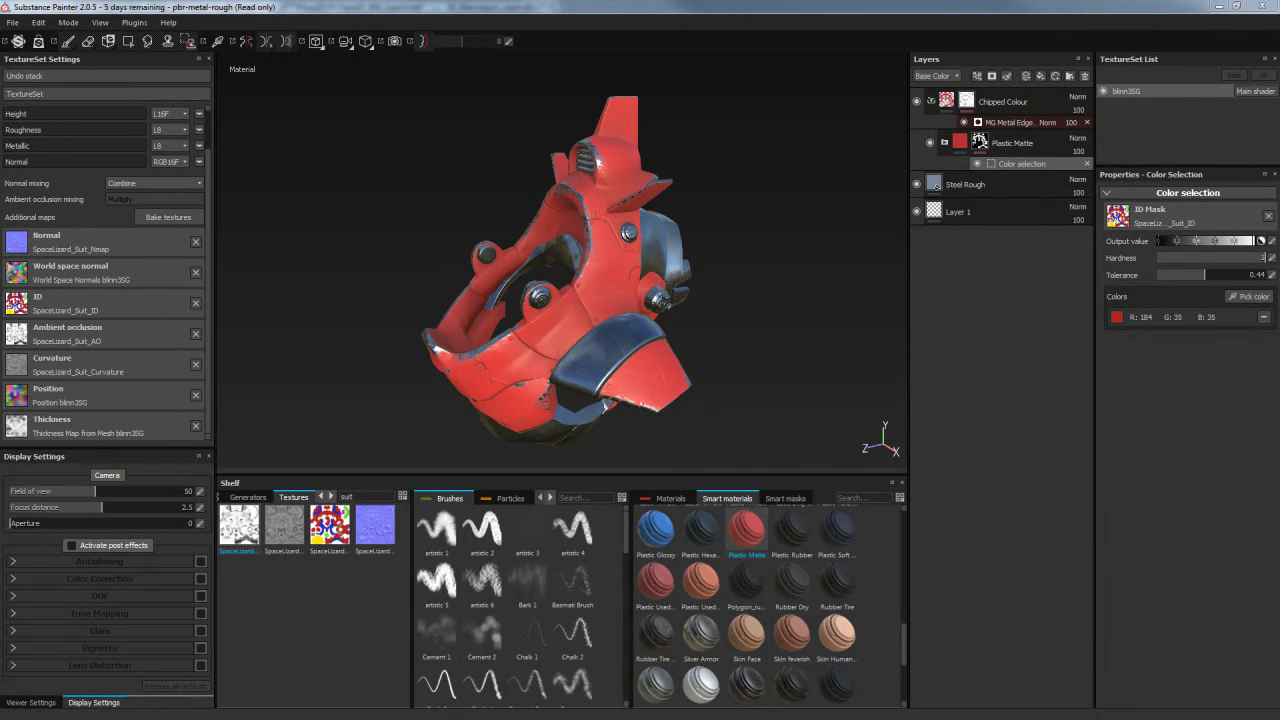
alt+drag(834, 242, 871, 251)
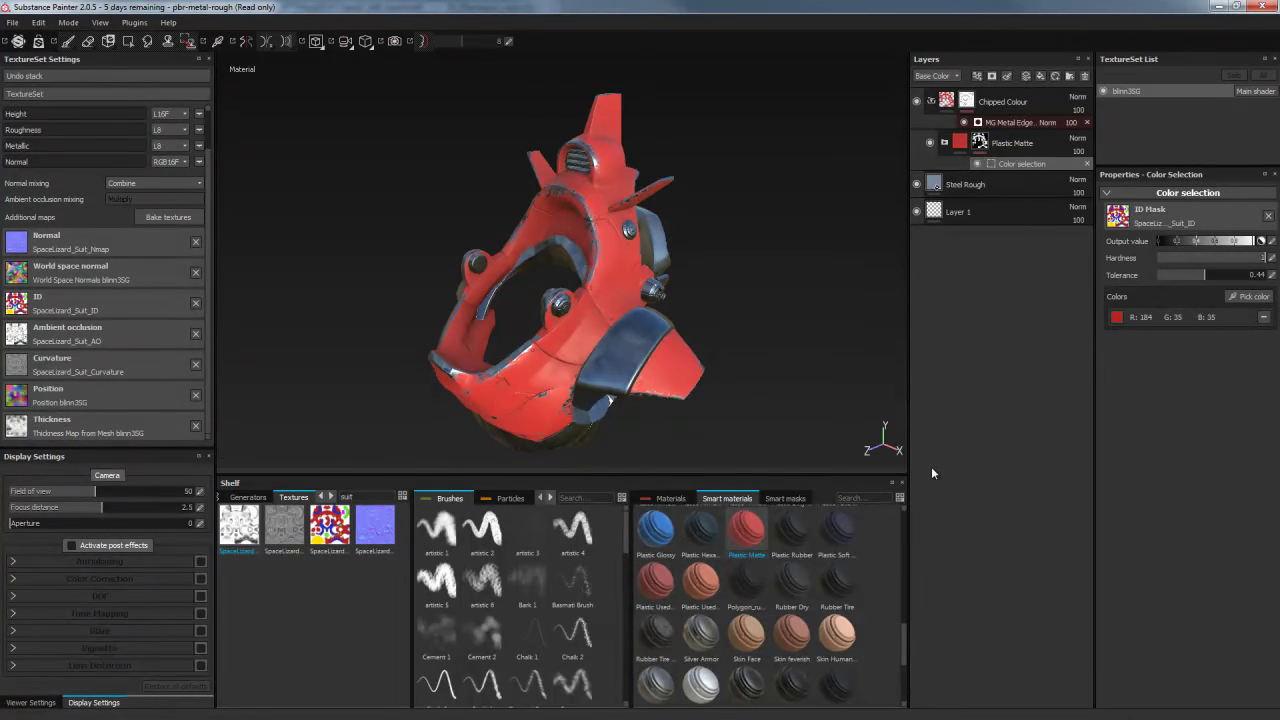
Drop the Polygon rubber smart material on top of the layer stack and zoom in on the hexagons
mouse_move(760, 592)
mouse_down()
mouse_move(995, 80)
mouse_move(996, 96)
mouse_up()
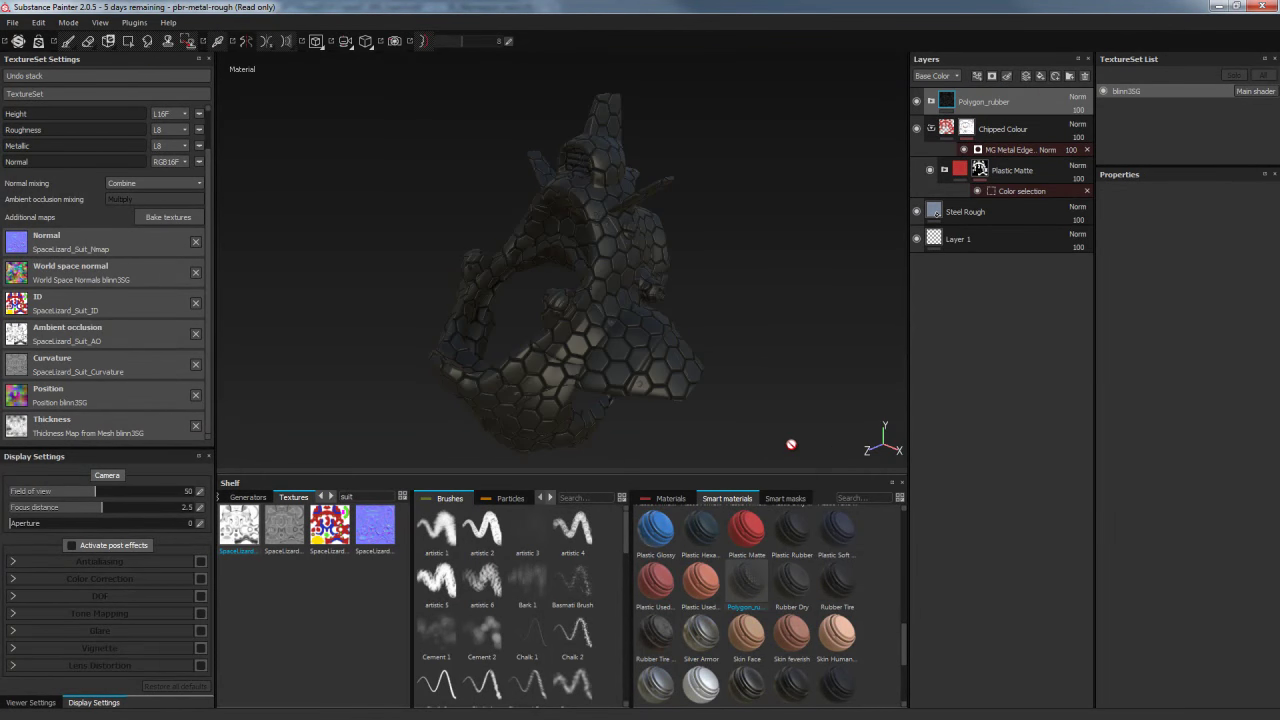
mouse_move(772, 318)
alt+mouse_down()
mouse_move(771, 303)
mouse_move(794, 329)
mouse_move(911, 290)
mouse_move(829, 289)
mouse_move(814, 314)
mouse_move(810, 225)
mouse_move(777, 203)
mouse_move(794, 214)
alt+mouse_up()
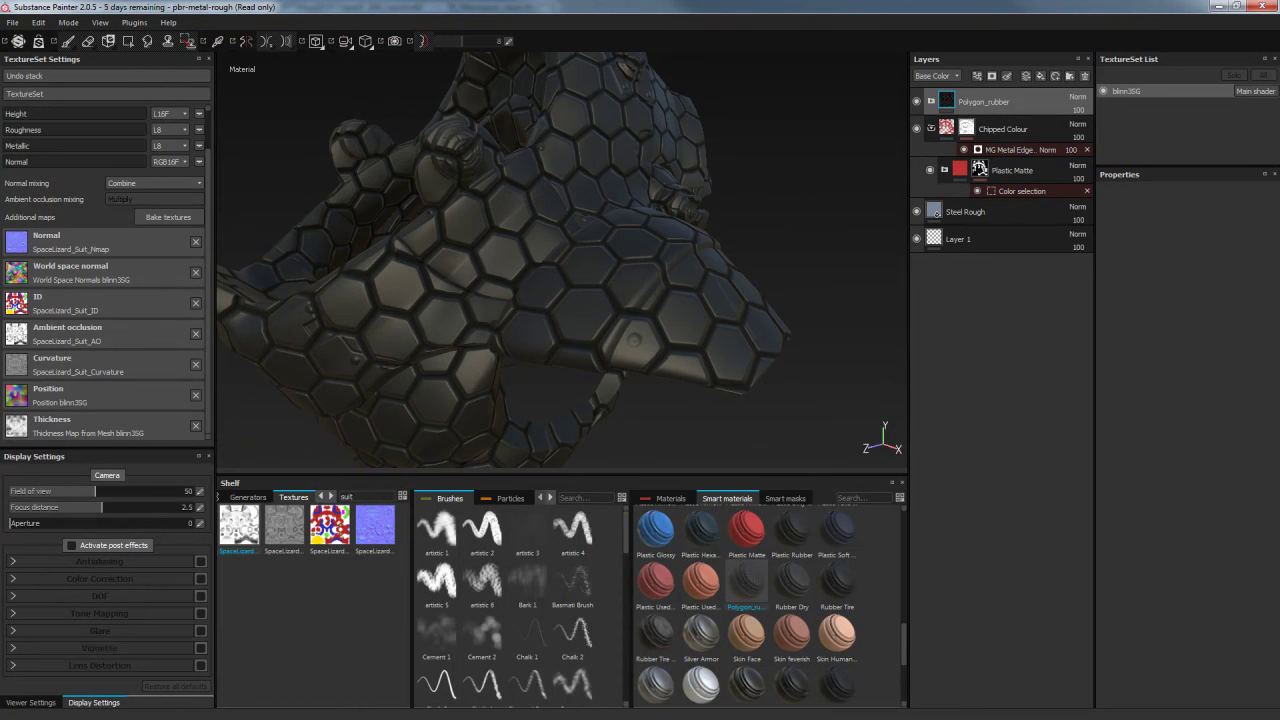
click(18, 42)
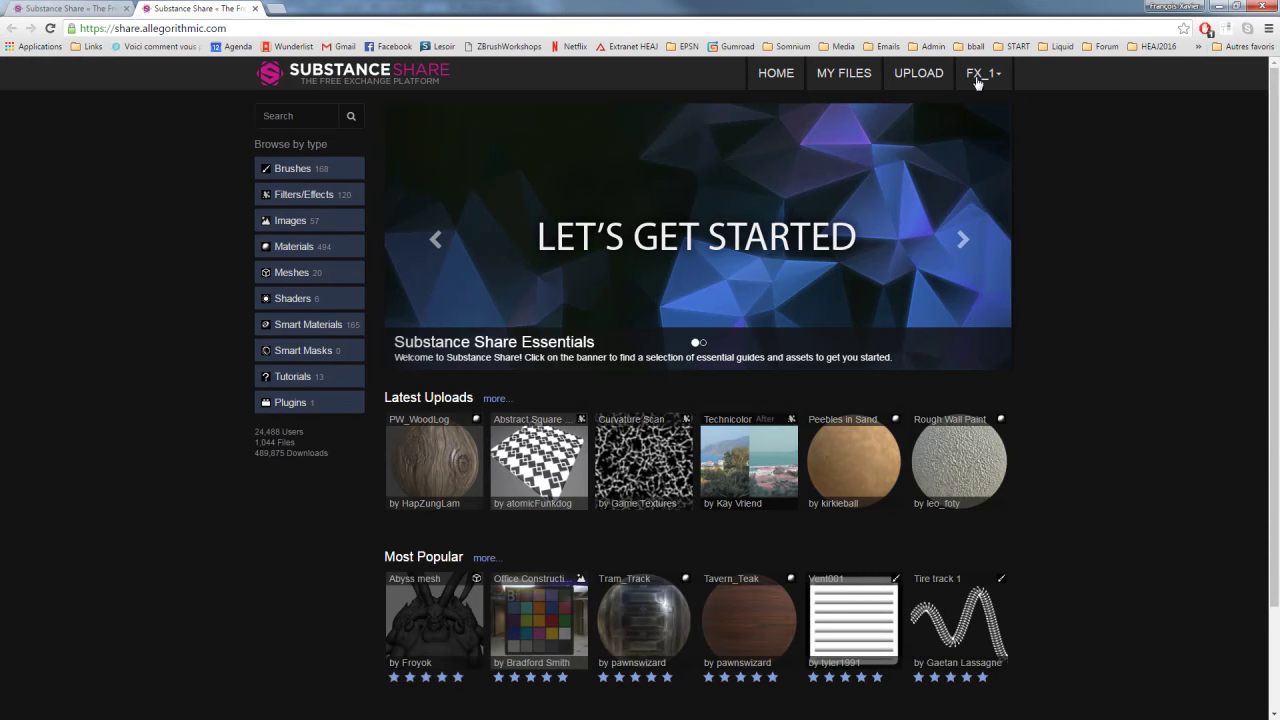
click(283, 250)
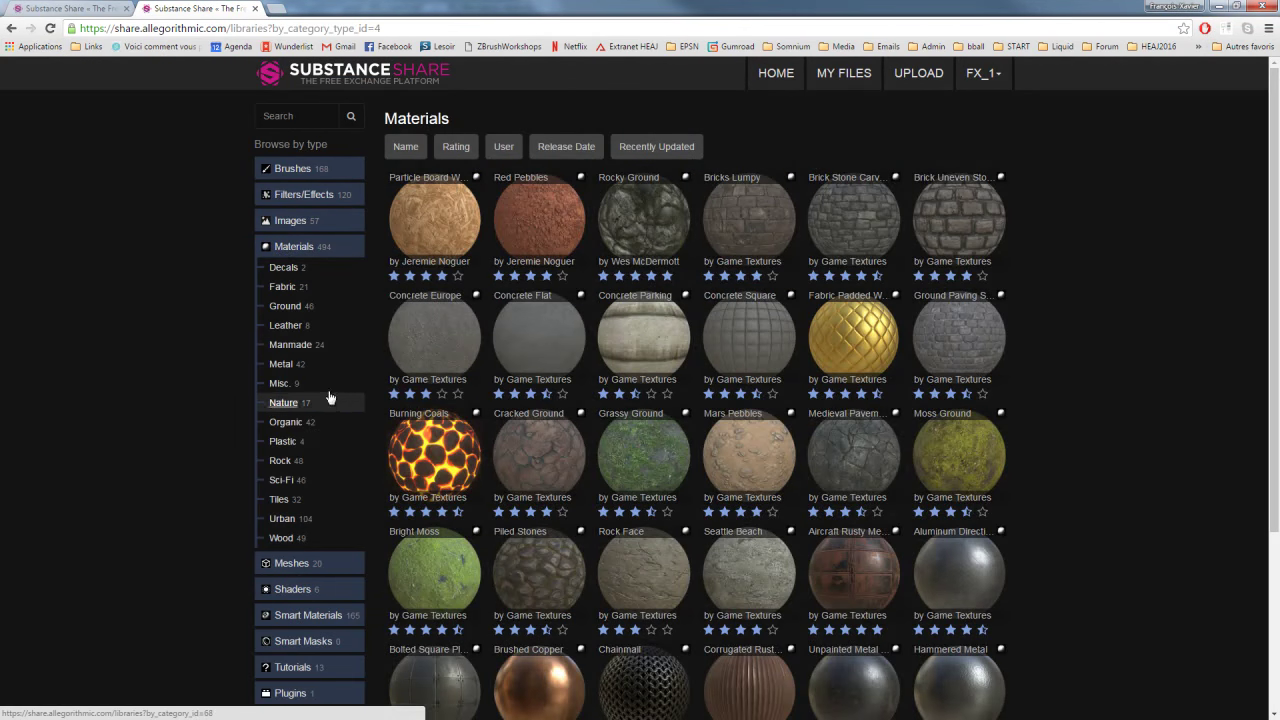
click(288, 421)
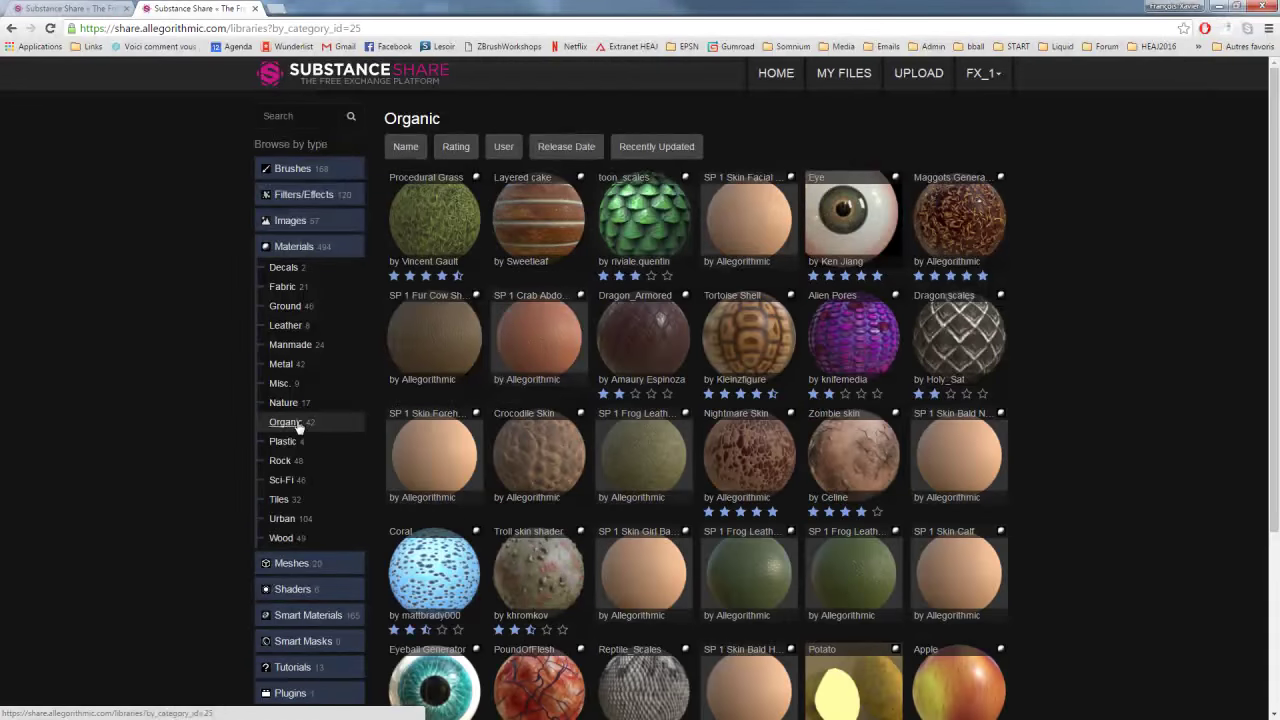
scroll(1150, 350, down, 3)
scroll(1150, 350, up, 1)
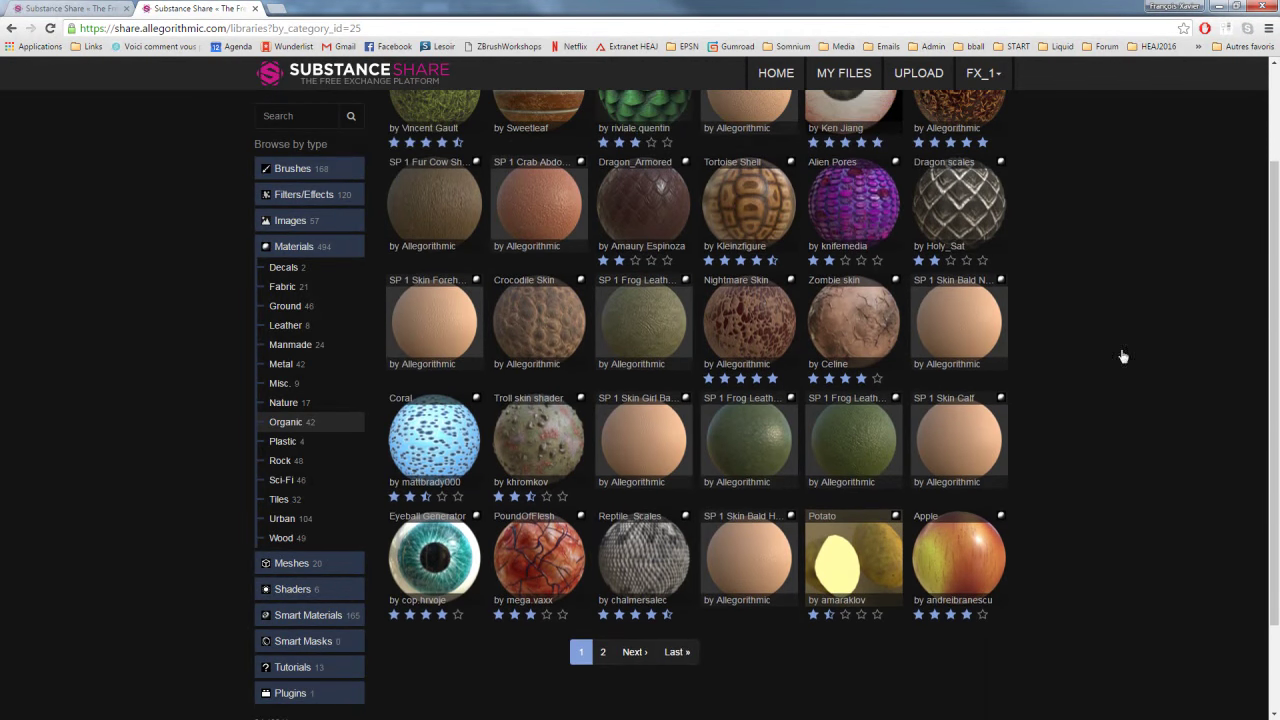
scroll(300, 600, down, 3)
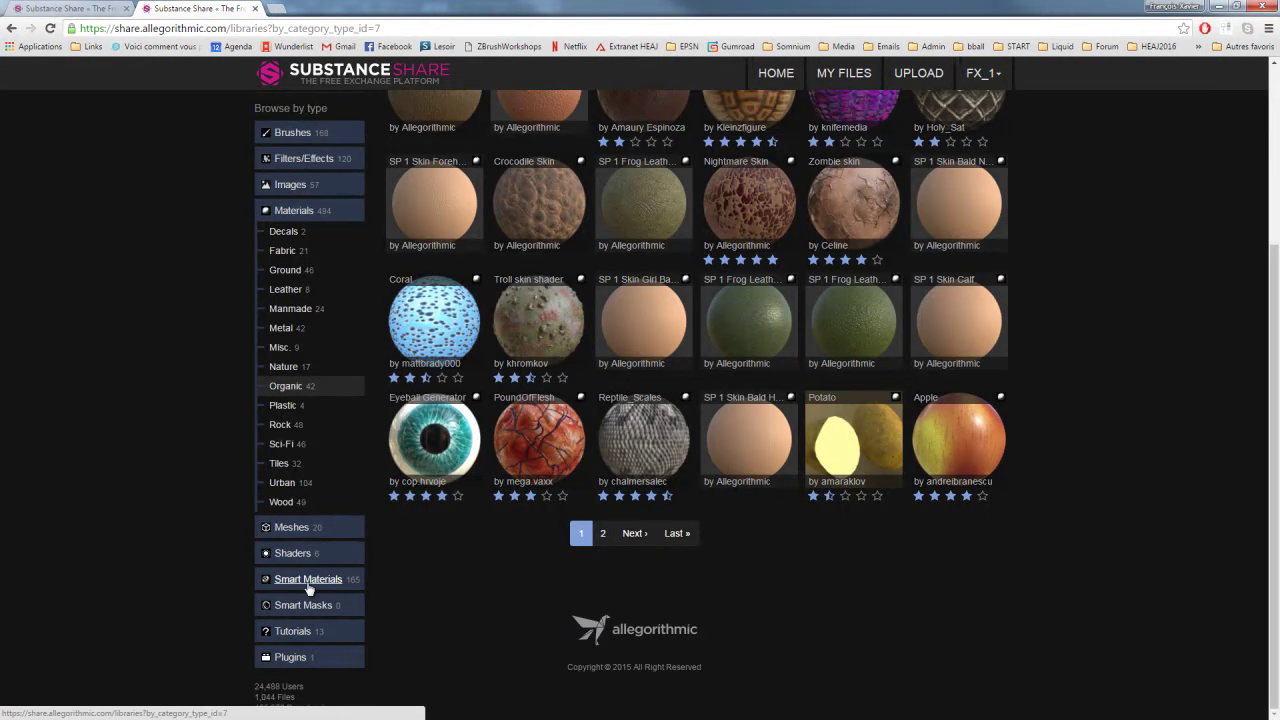
click(308, 580)
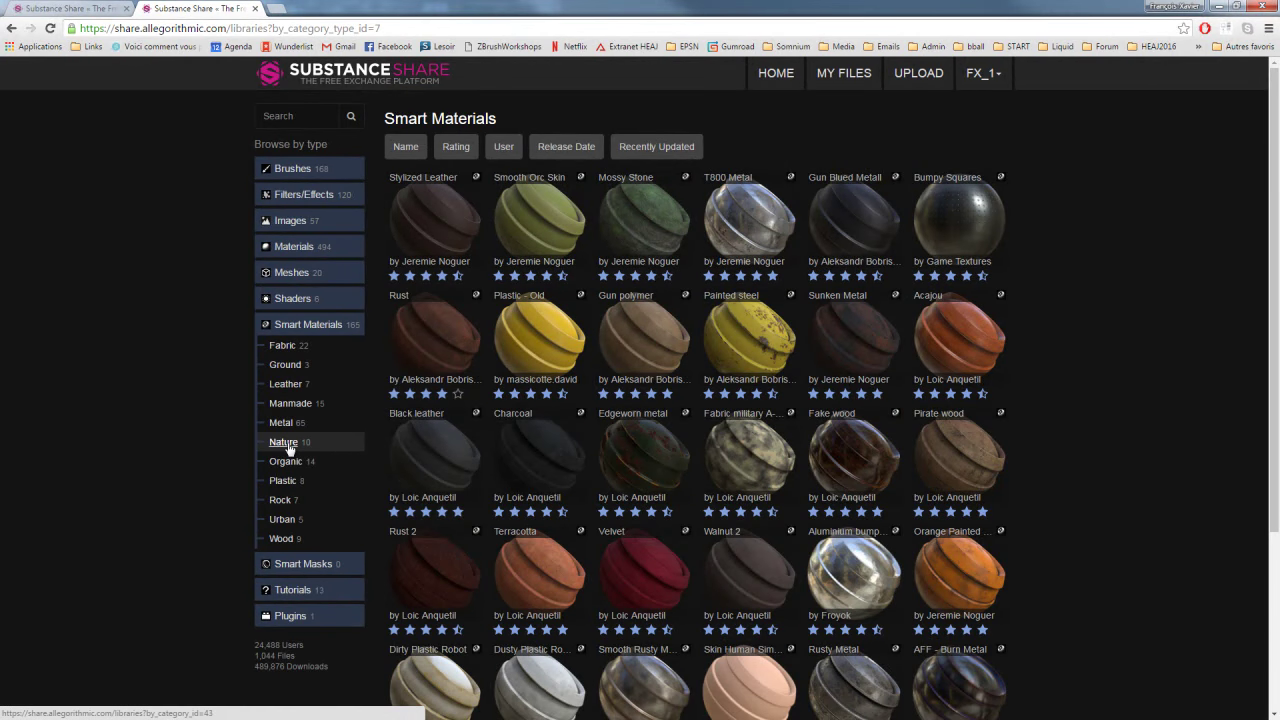
click(286, 445)
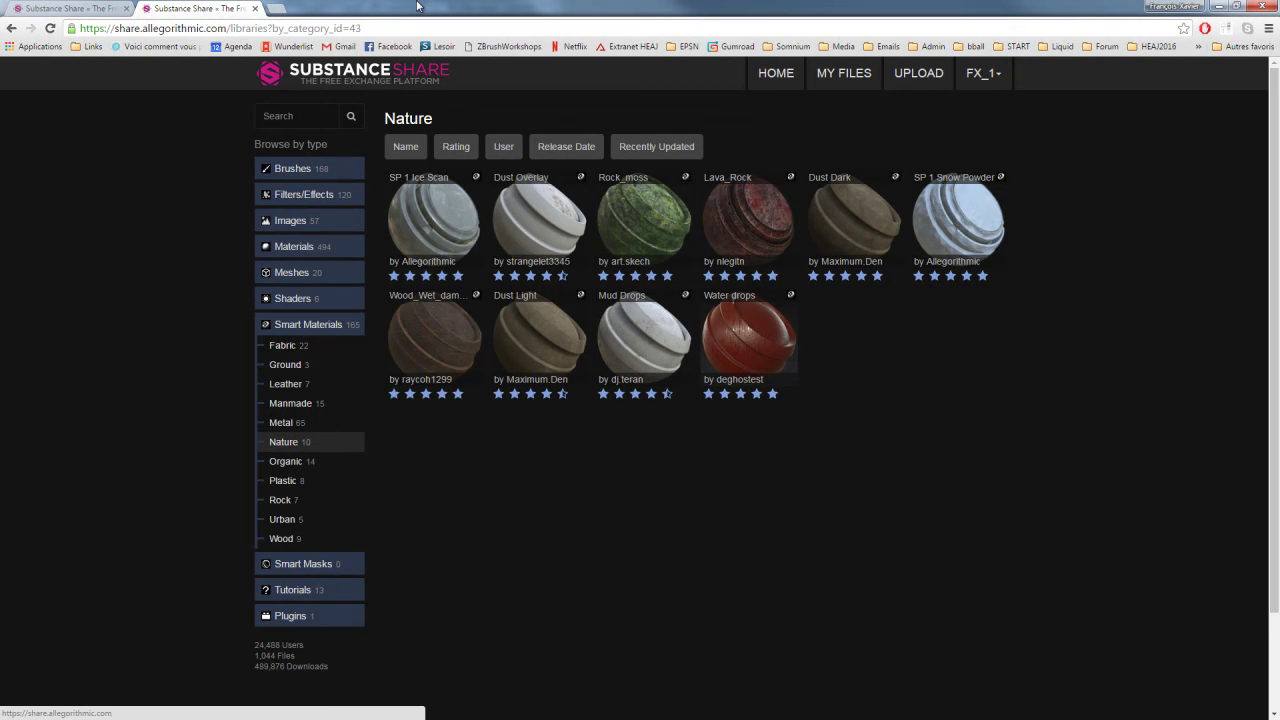
click(1221, 9)
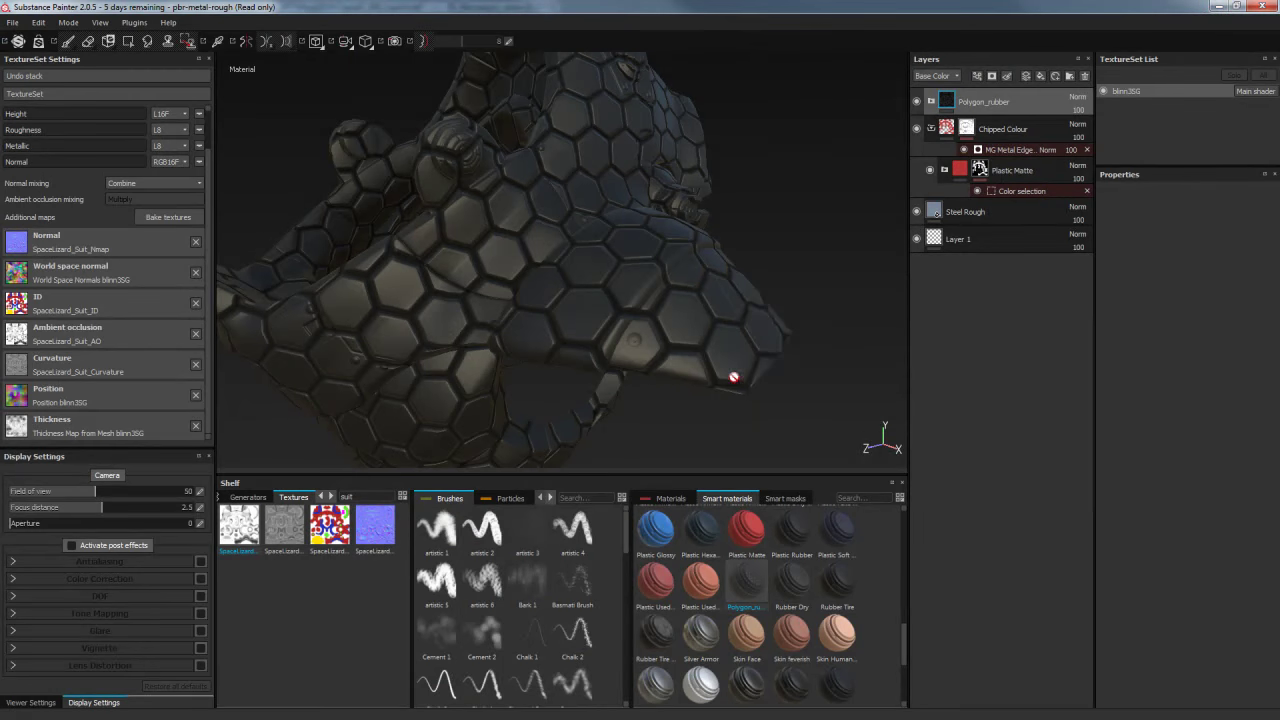
Raise the polygons layer's fill UV Scale from 5 to 19.43 for finer hexagons
click(934, 102)
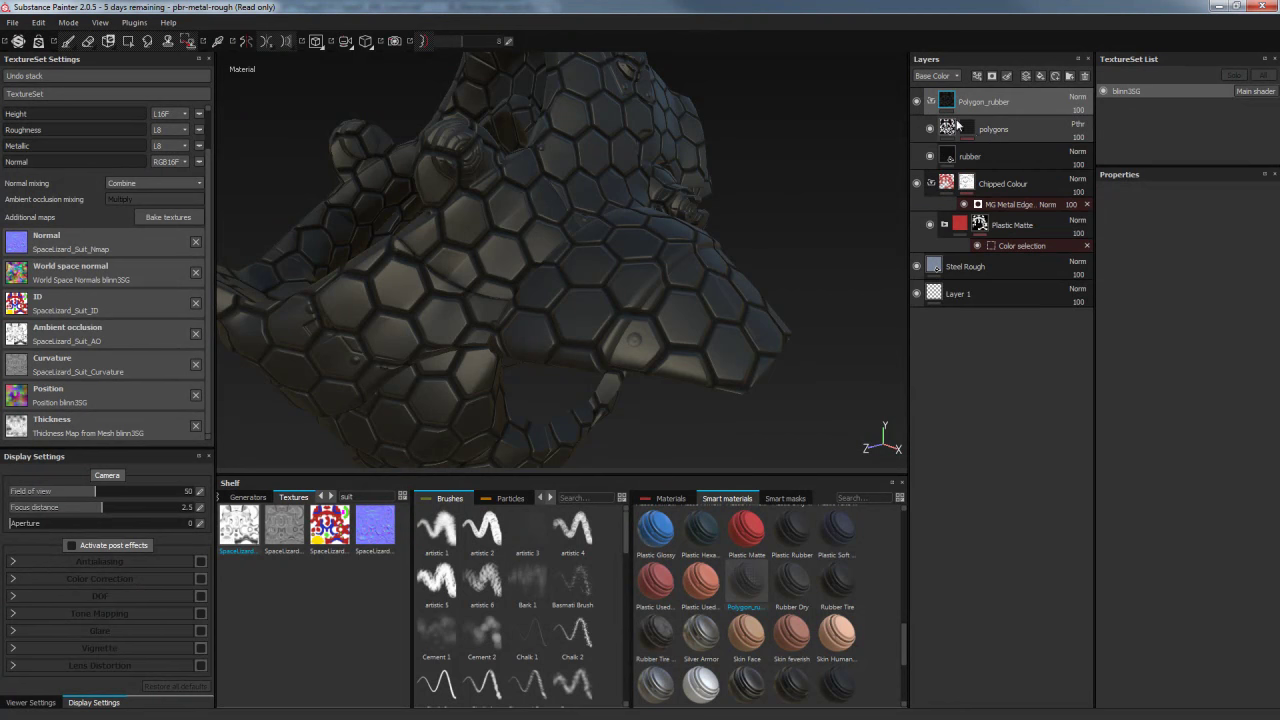
click(965, 127)
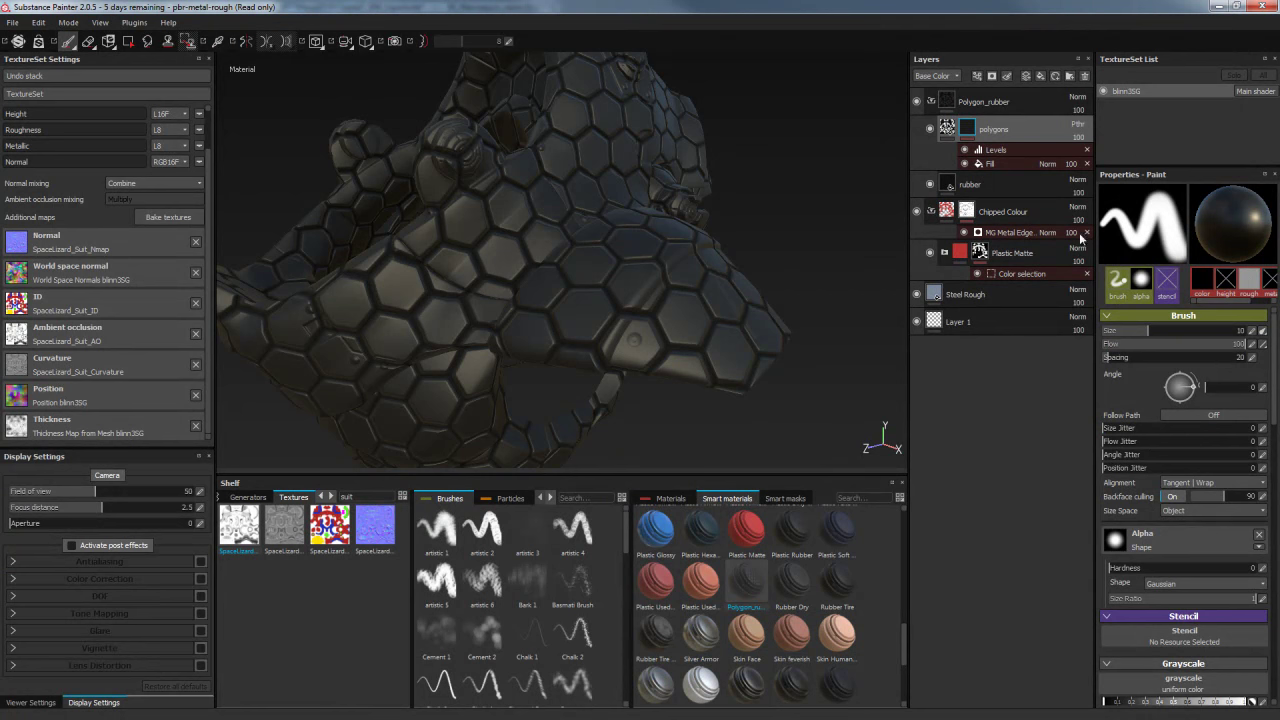
click(1000, 162)
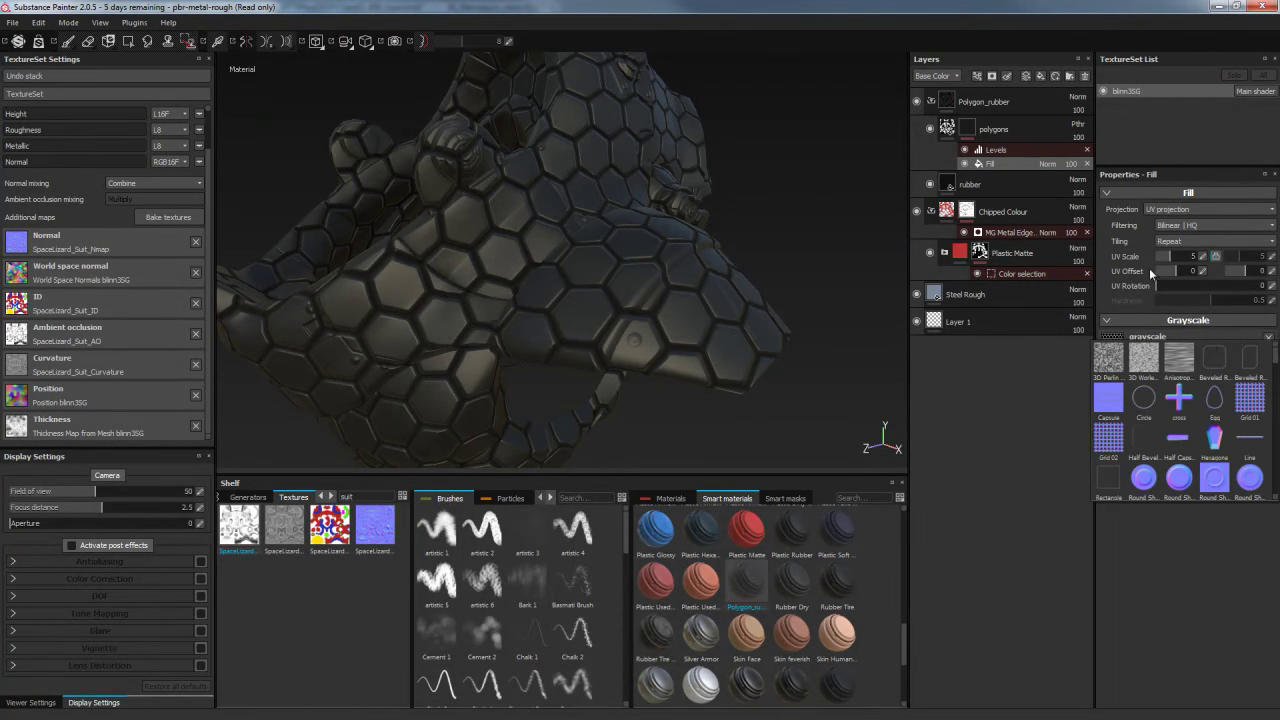
drag(1172, 257, 1175, 252)
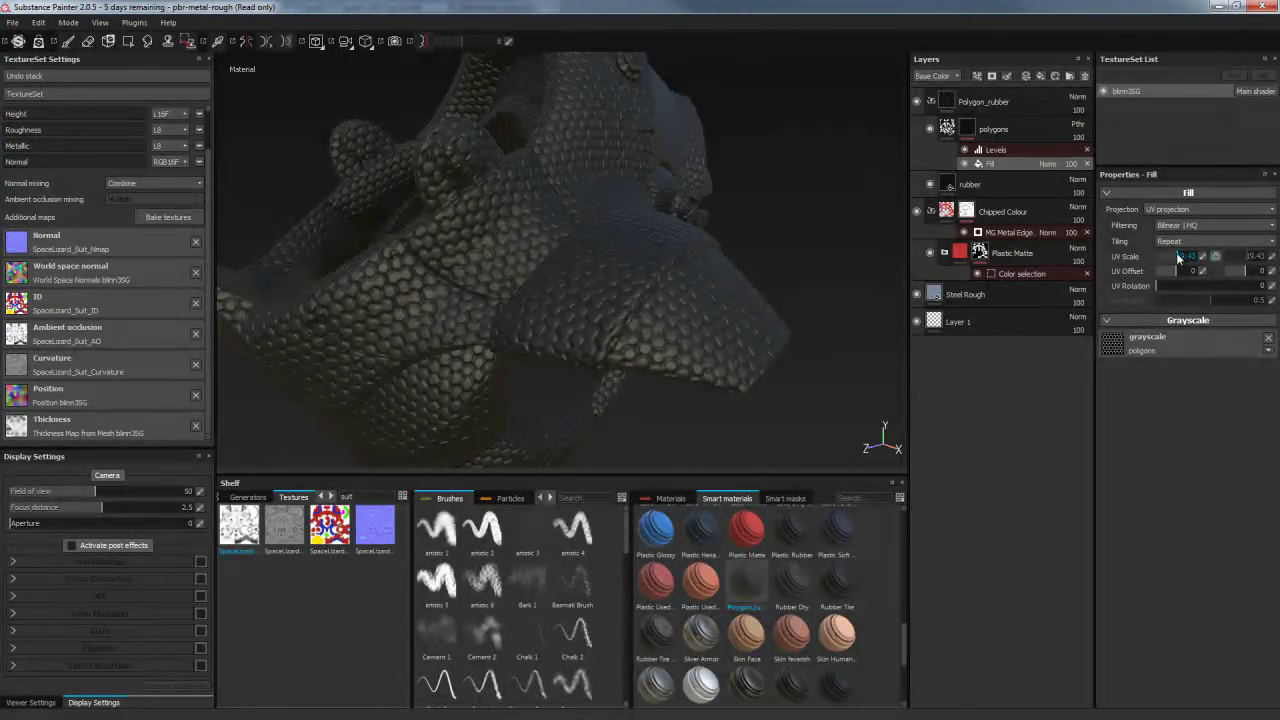
mouse_move(797, 186)
alt+mouse_down()
mouse_move(852, 202)
mouse_move(823, 240)
mouse_move(737, 186)
mouse_move(762, 161)
alt+mouse_up()
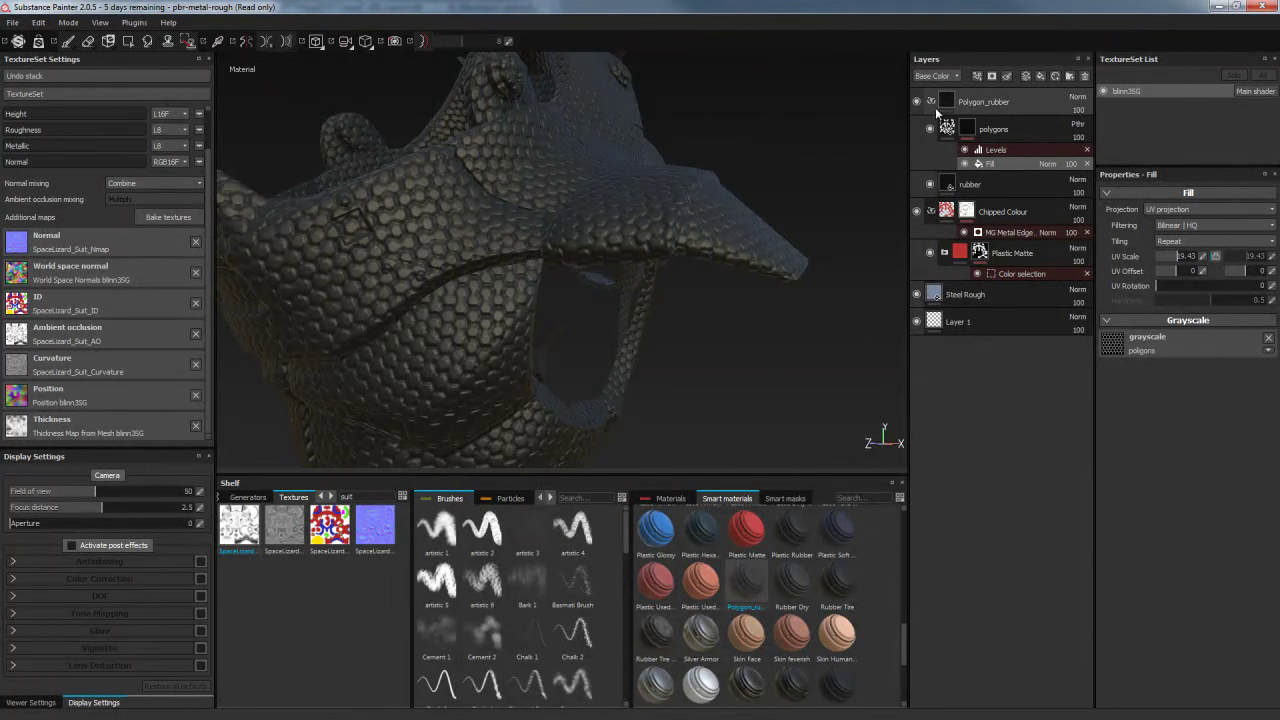
Collapse the Polygon_rubber folder and bring up its mask options
click(931, 102)
mouse_move(803, 217)
alt+mouse_down()
mouse_move(720, 223)
mouse_move(766, 240)
mouse_move(752, 223)
mouse_move(706, 220)
mouse_move(748, 200)
mouse_move(700, 220)
alt+mouse_up()
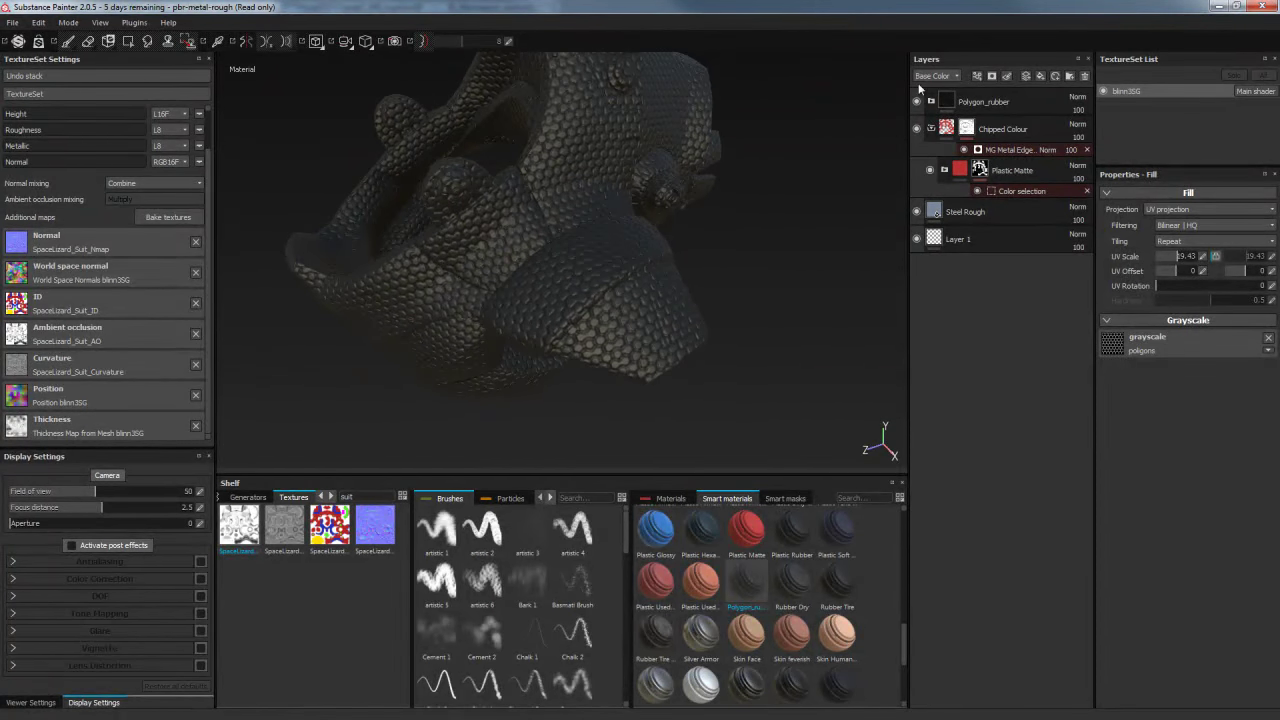
right_click(952, 100)
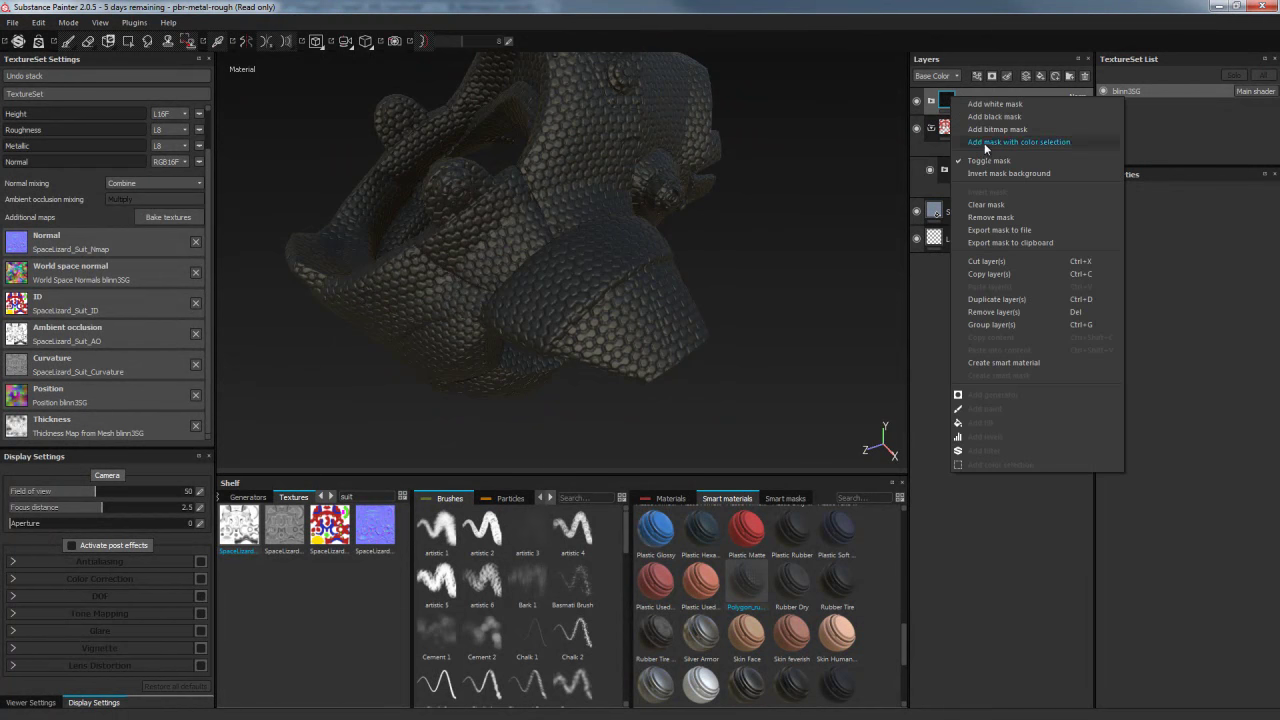
Mask Polygon_rubber by colour selection to the blue ID areas with tolerance 0.33
click(985, 143)
click(1243, 298)
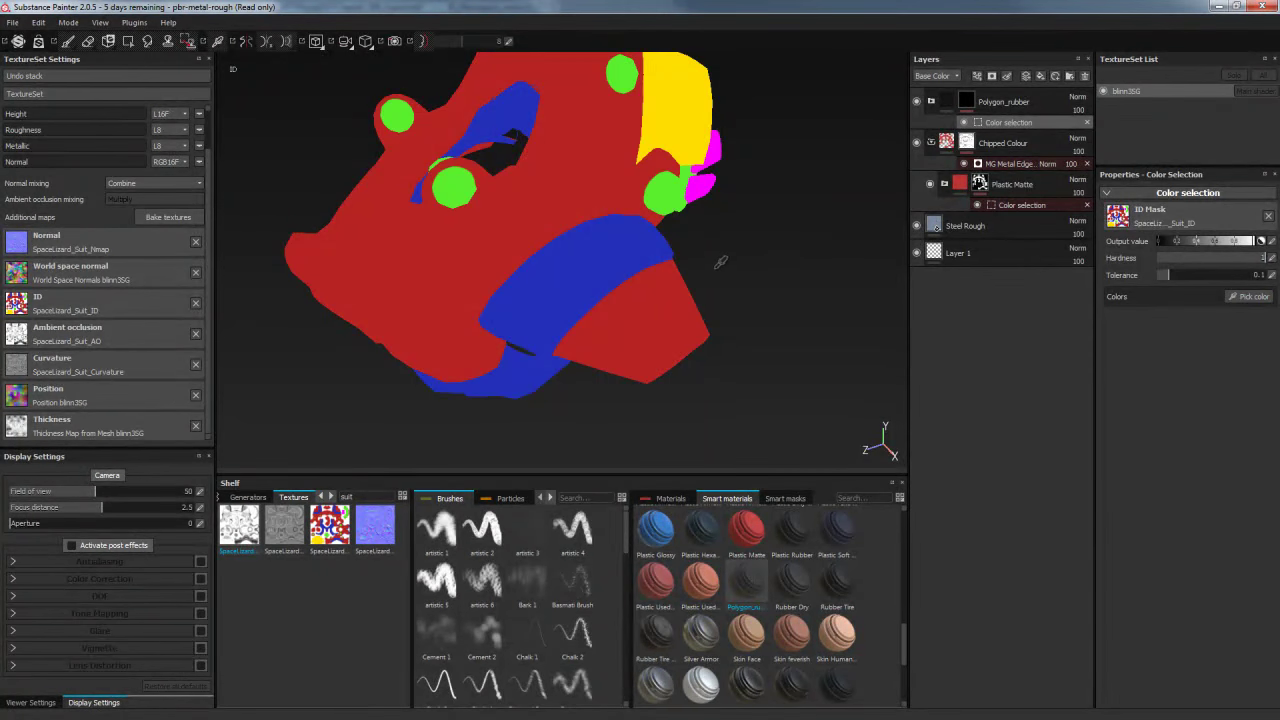
click(632, 250)
mouse_move(771, 277)
alt+mouse_down()
mouse_move(1013, 160)
mouse_move(829, 131)
mouse_move(659, 157)
alt+mouse_up()
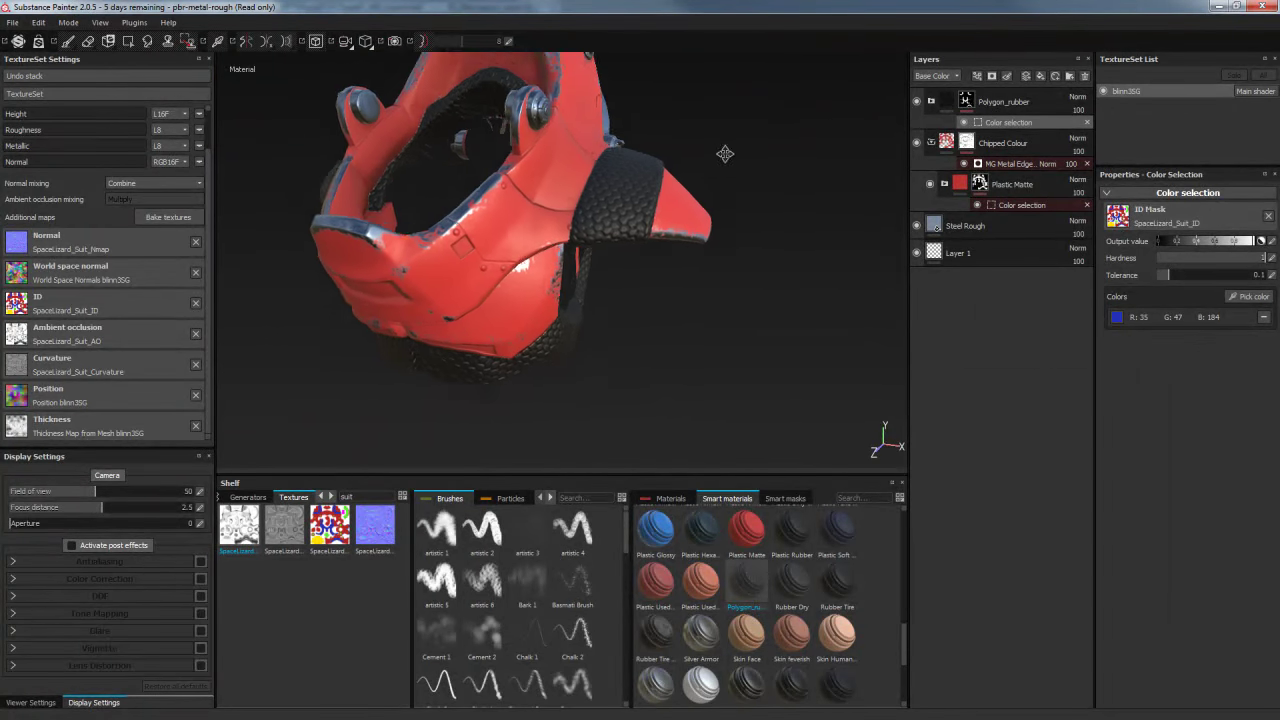
mouse_move(659, 157)
alt+mouse_down()
mouse_move(760, 209)
mouse_move(893, 192)
alt+mouse_up()
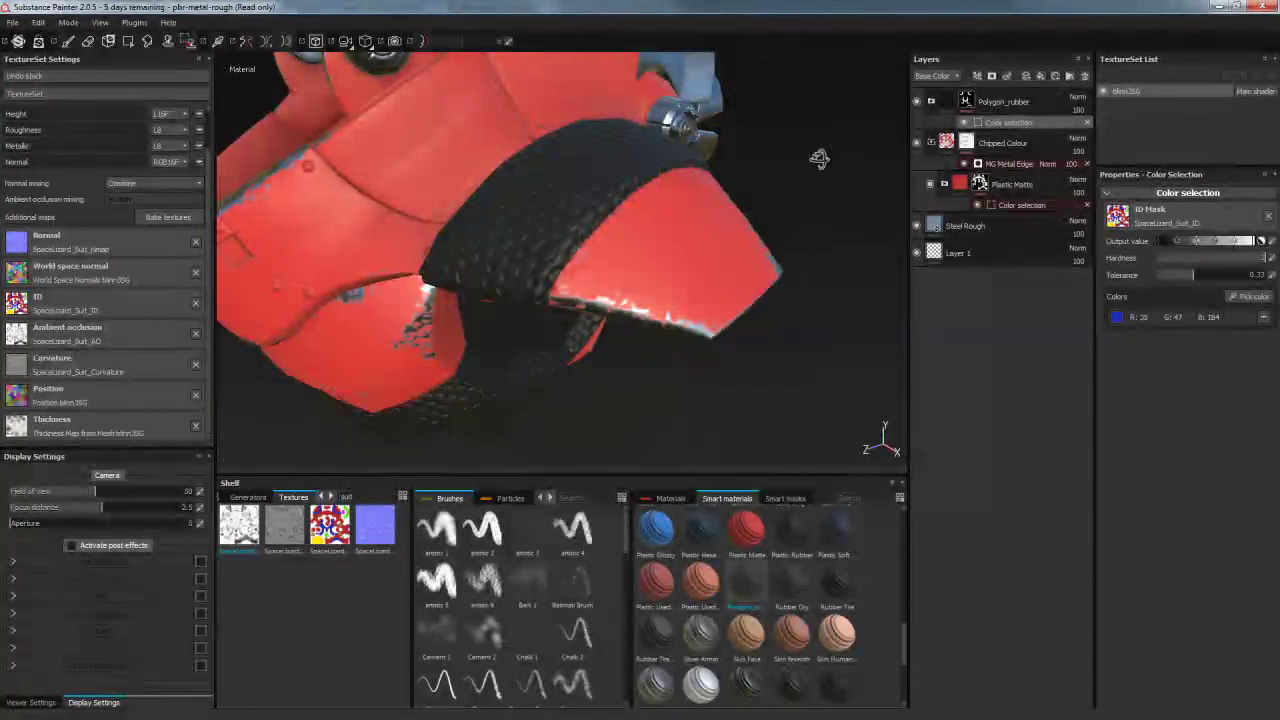
mouse_move(818, 158)
alt+mouse_down()
mouse_move(794, 131)
mouse_move(752, 143)
mouse_move(791, 106)
mouse_move(737, 113)
mouse_move(763, 180)
mouse_move(831, 111)
mouse_move(790, 215)
mouse_move(794, 166)
mouse_move(831, 131)
mouse_move(854, 146)
mouse_move(757, 217)
mouse_move(754, 189)
mouse_move(809, 186)
mouse_move(768, 153)
mouse_move(737, 149)
mouse_move(786, 166)
mouse_move(797, 213)
alt+mouse_up()
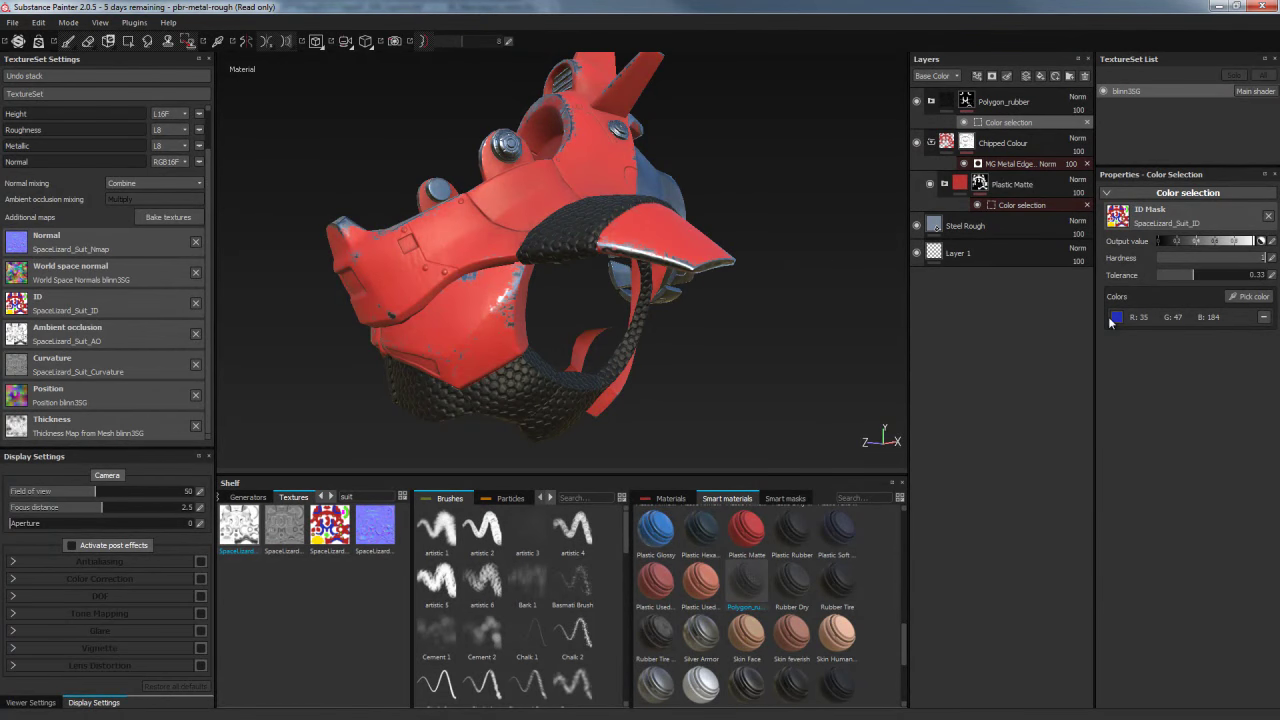
click(1004, 104)
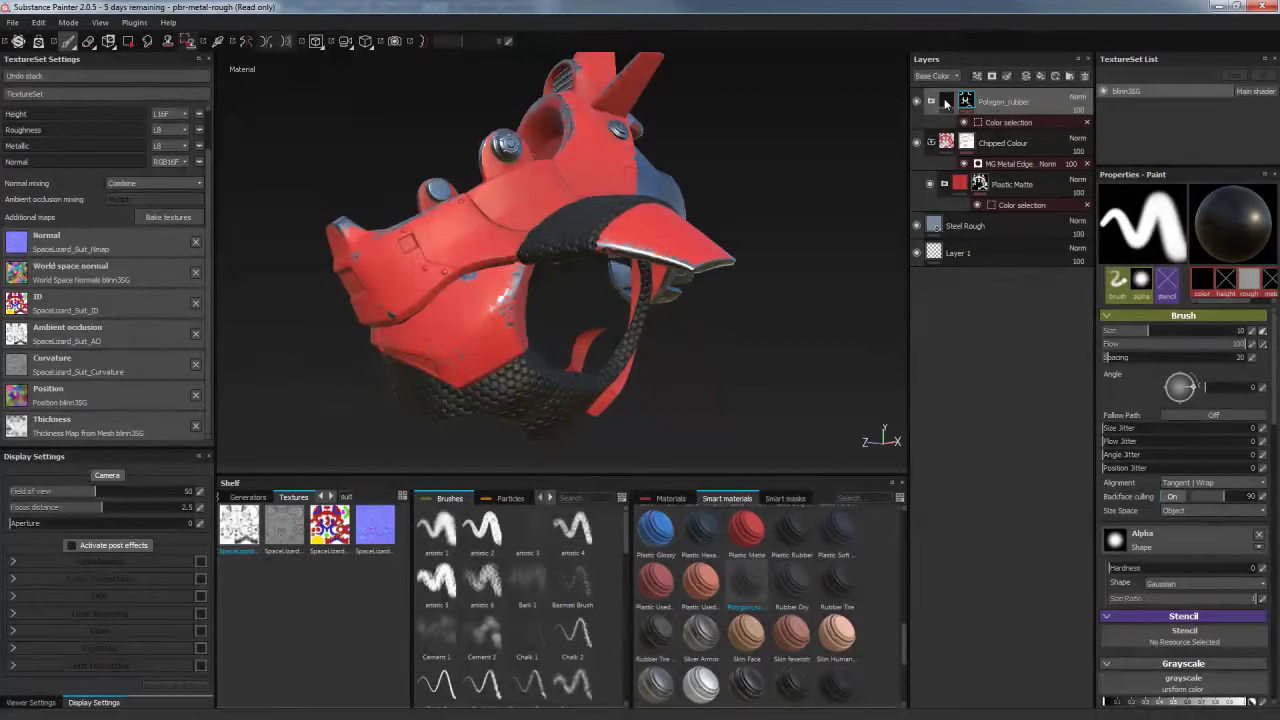
Duplicate Polygon_rubber and select the rubber fill sublayer of Polygon_rubber copy 1
right_click(946, 103)
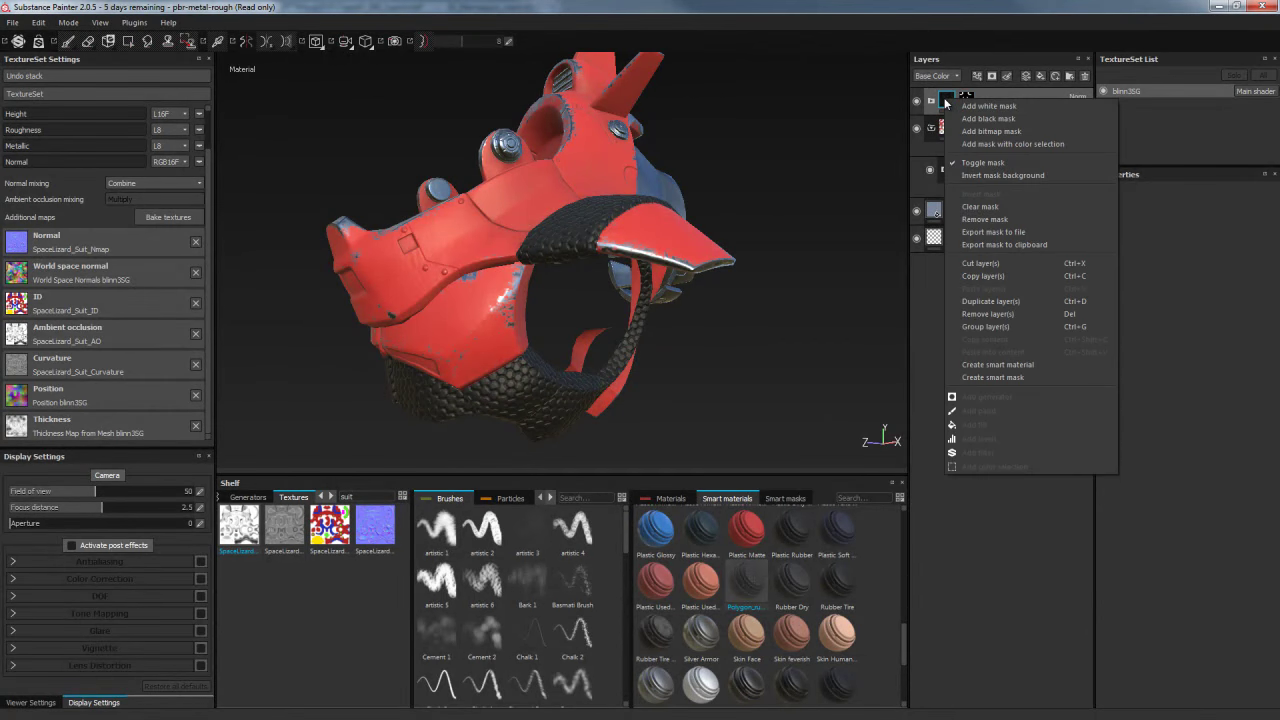
click(978, 305)
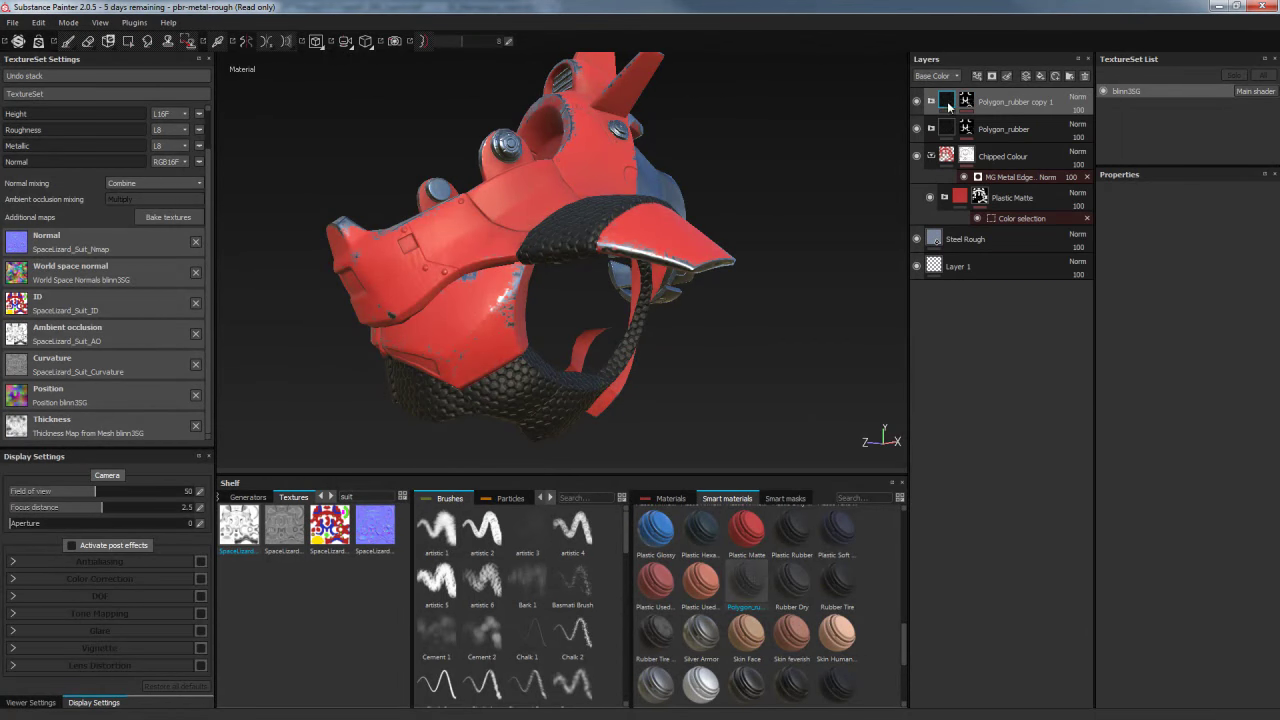
click(932, 103)
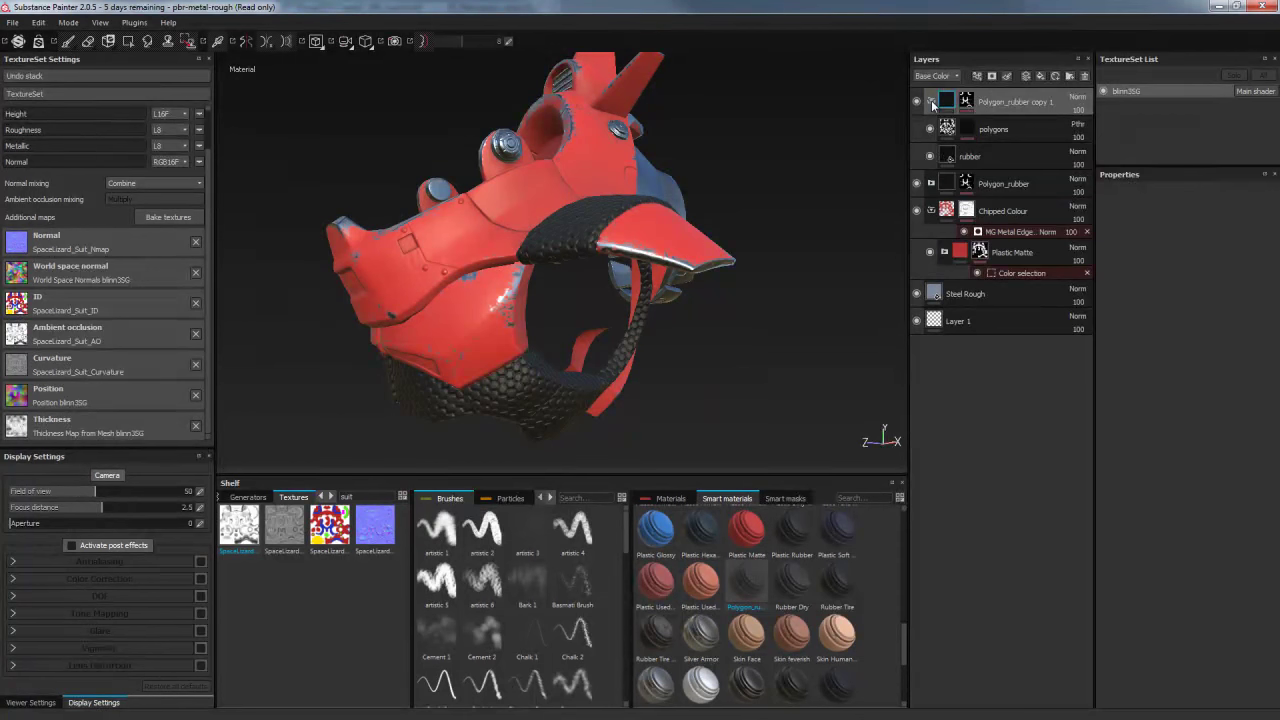
click(947, 155)
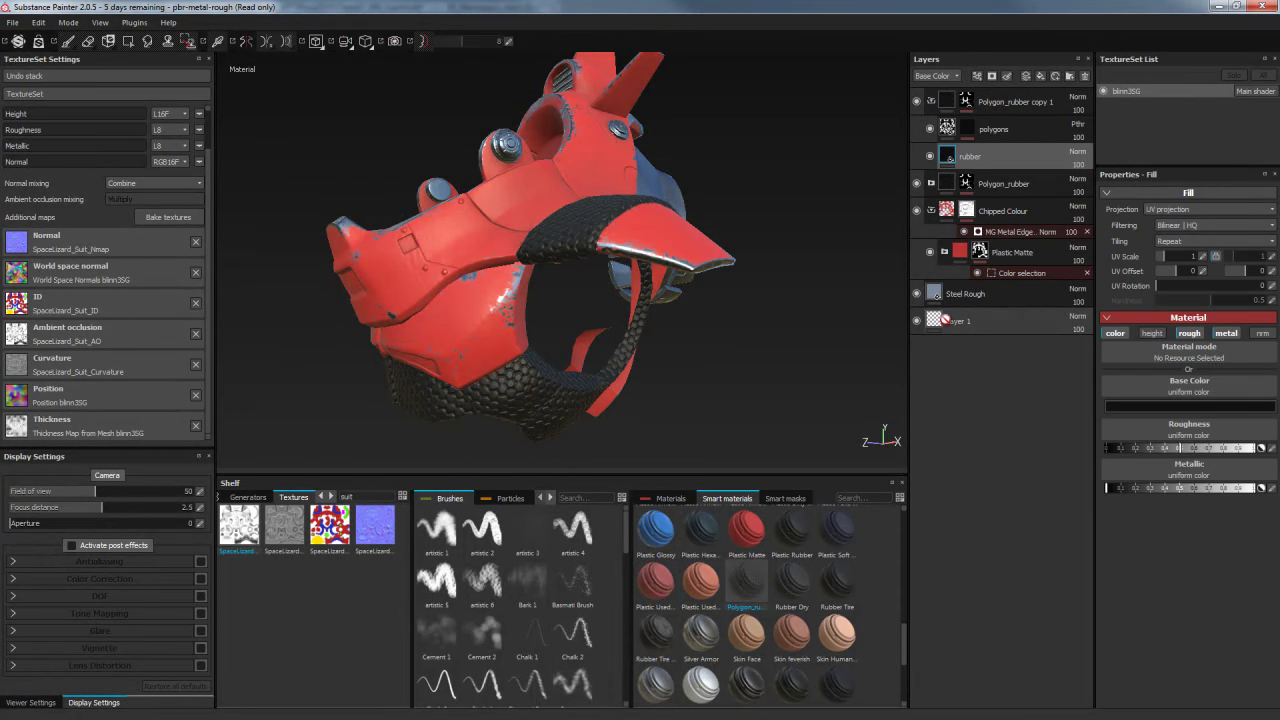
mouse_move(737, 149)
alt+mouse_down()
mouse_move(774, 193)
mouse_move(823, 200)
alt+mouse_up()
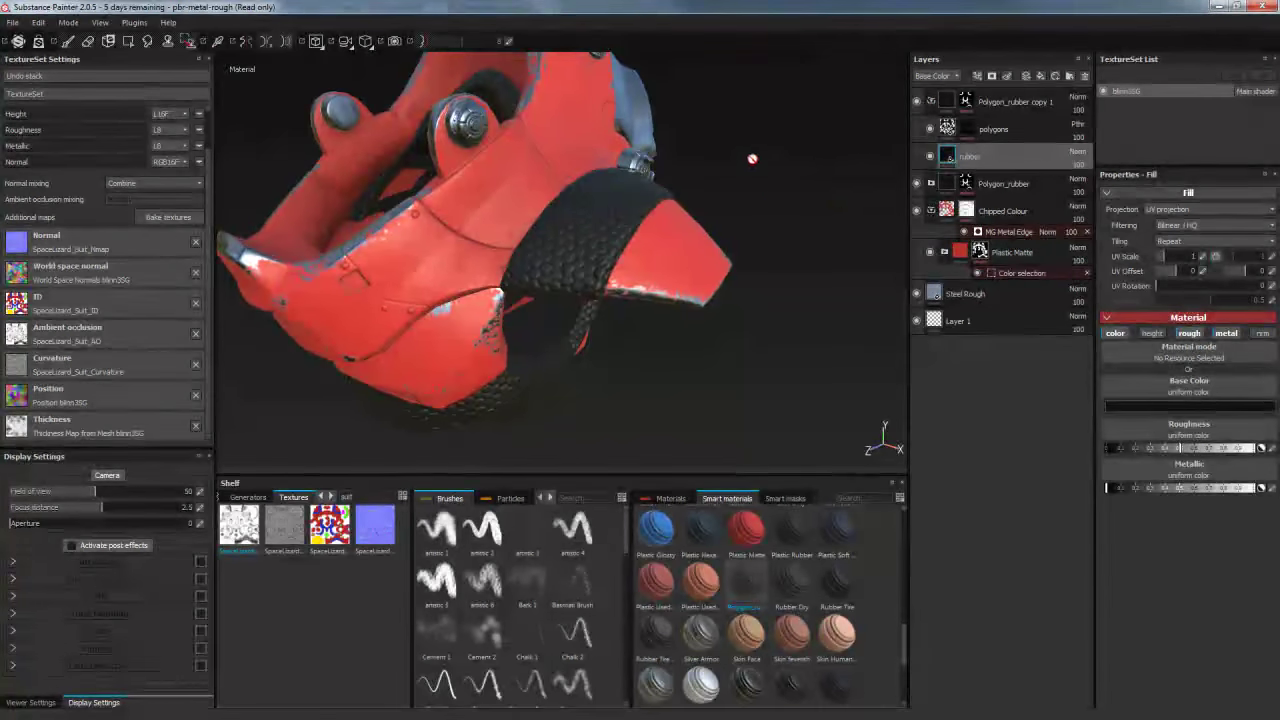
Raise the copied rubber's roughness and set its base colour to very dark brown (0.034, 0.027, 0.027)
drag(1197, 451, 1239, 451)
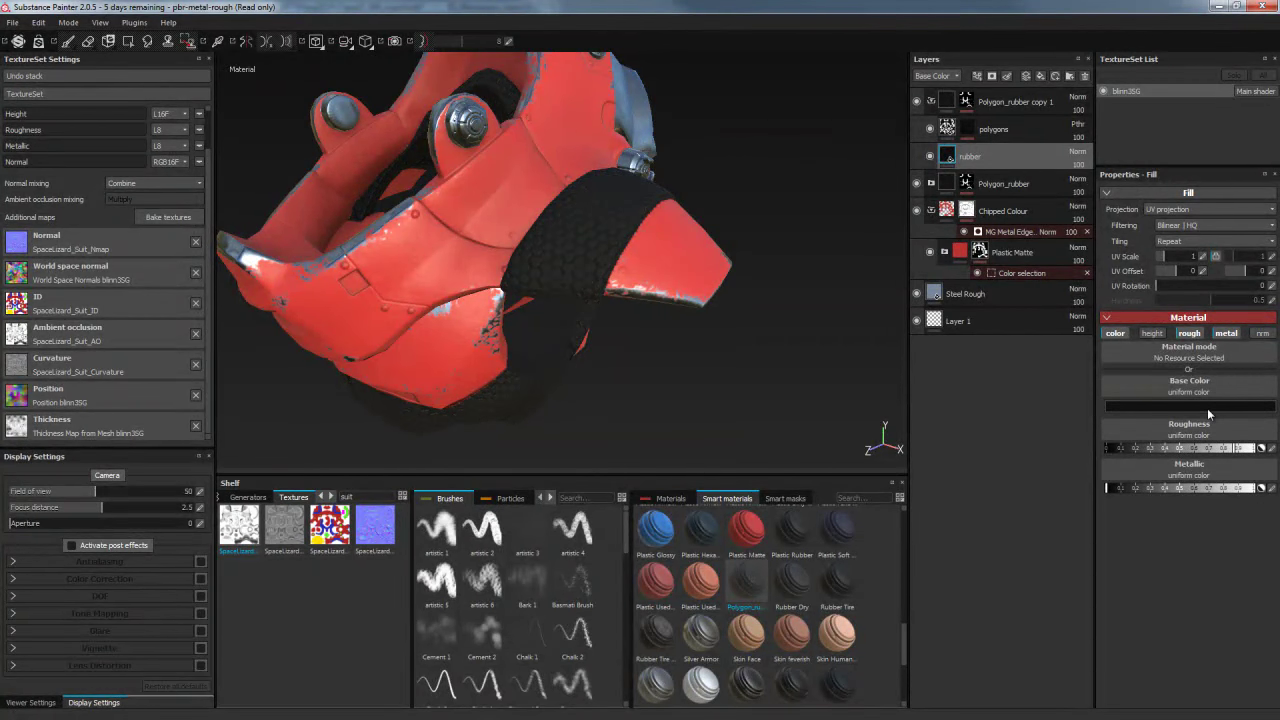
click(1208, 407)
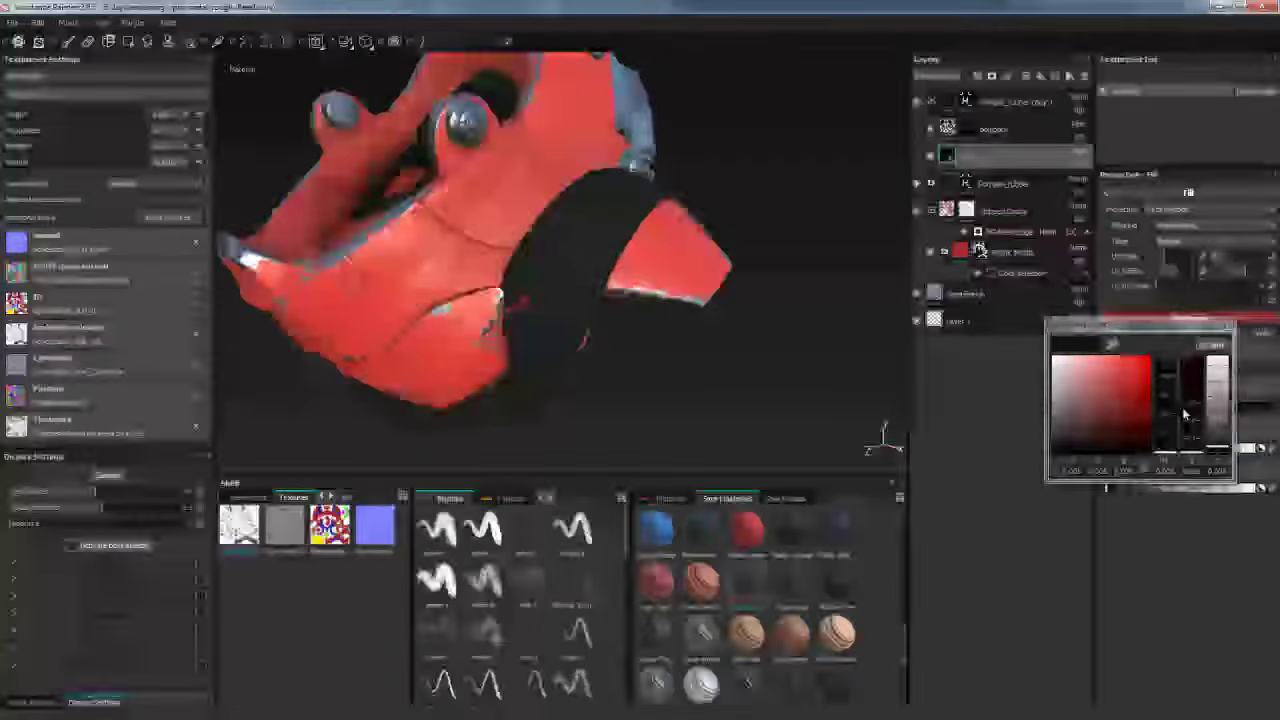
click(1070, 438)
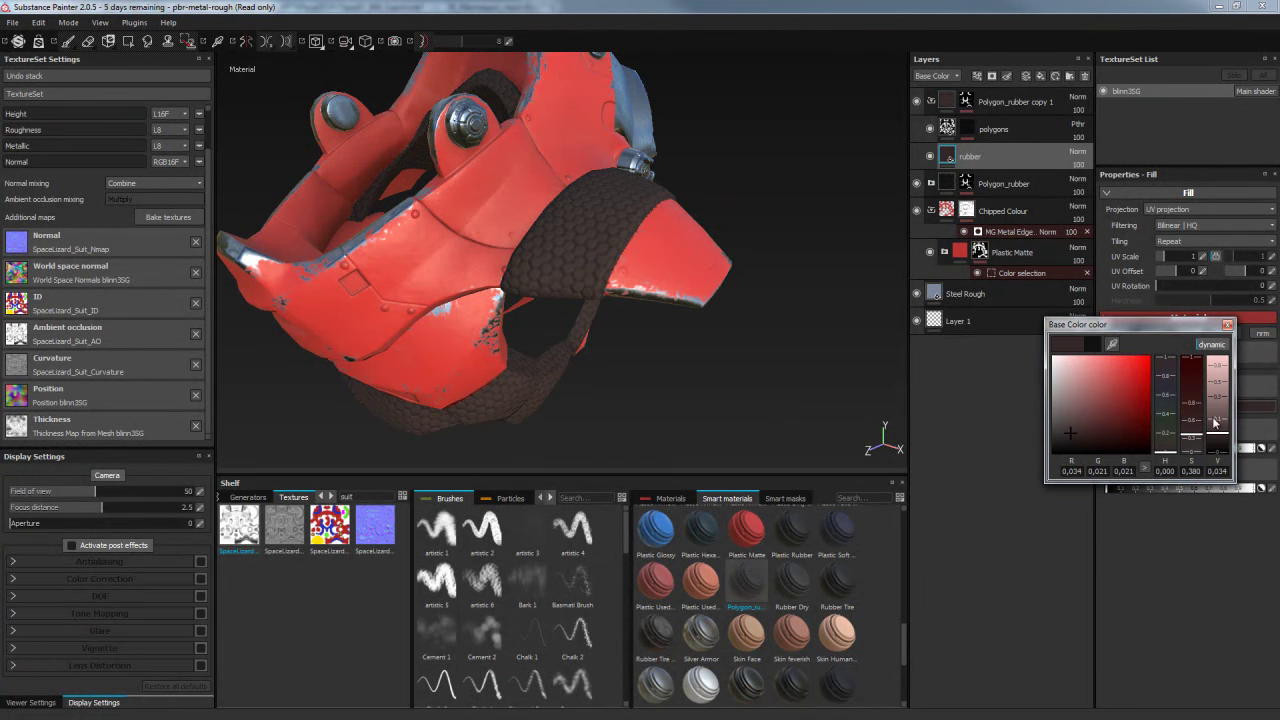
drag(1192, 437, 1194, 447)
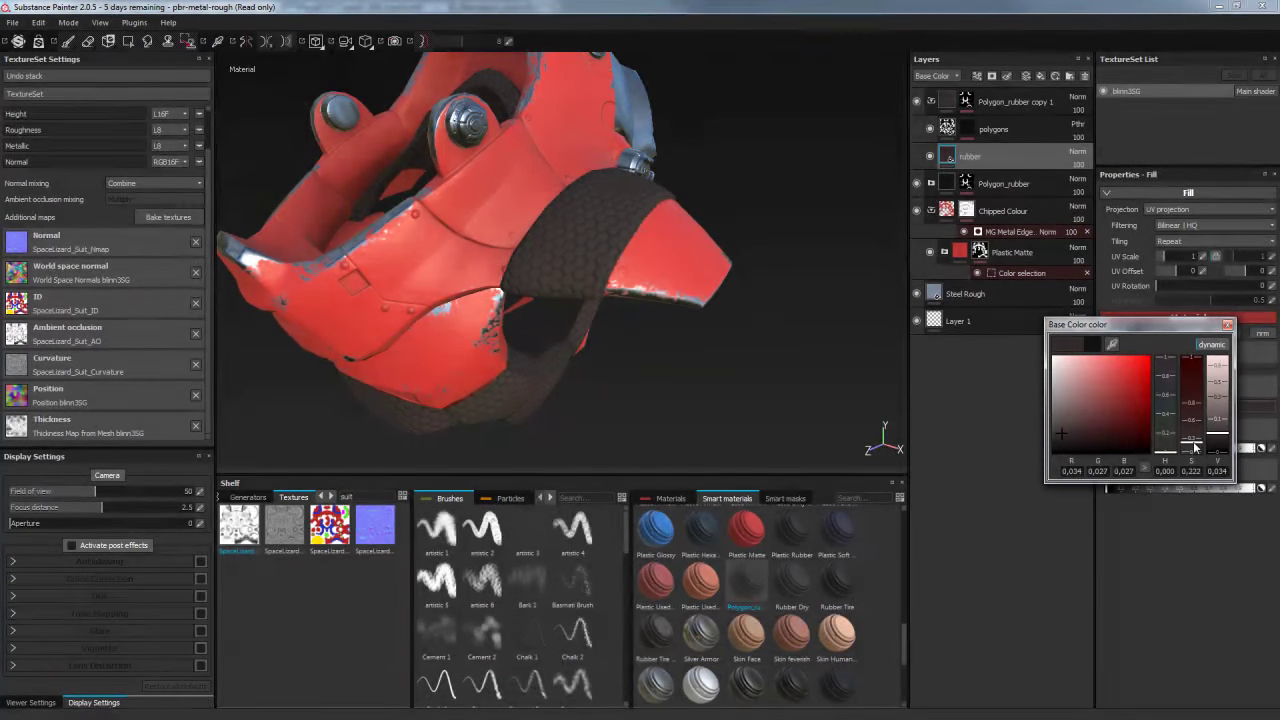
click(1227, 324)
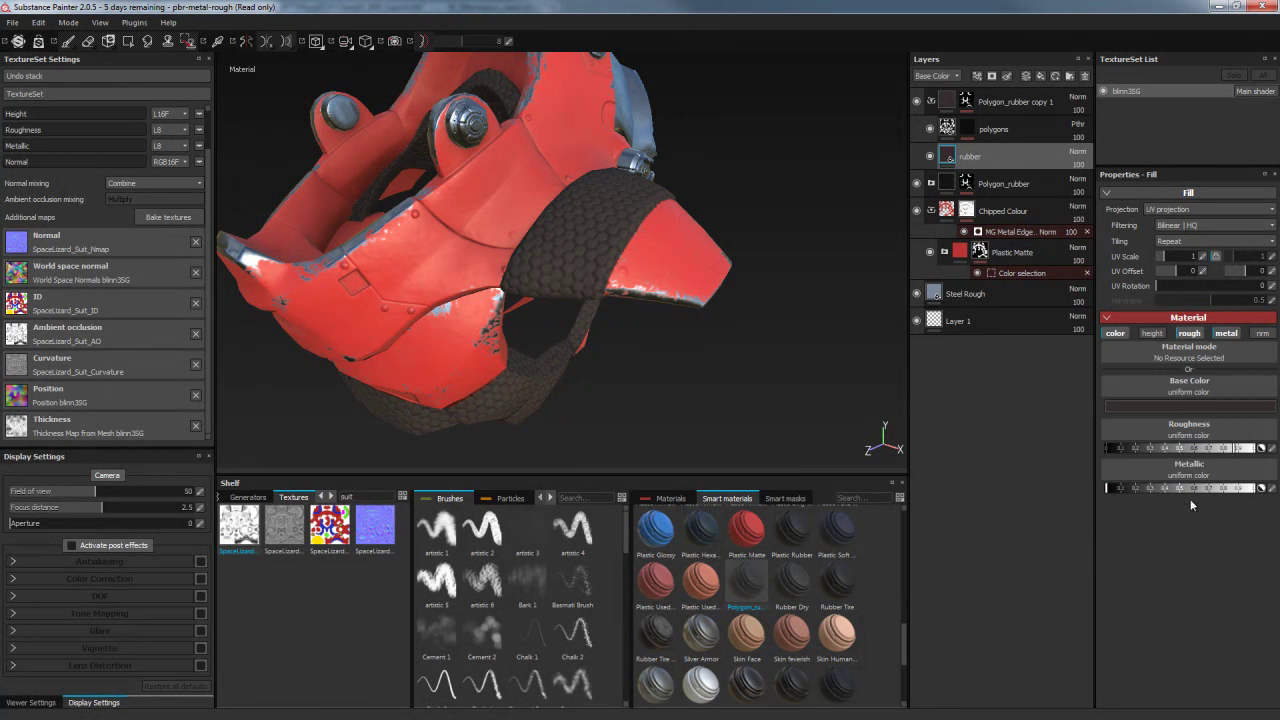
Rename the copied layer 'Used Rubber' and nest it inside a new Folder 1
double_click(1015, 102)
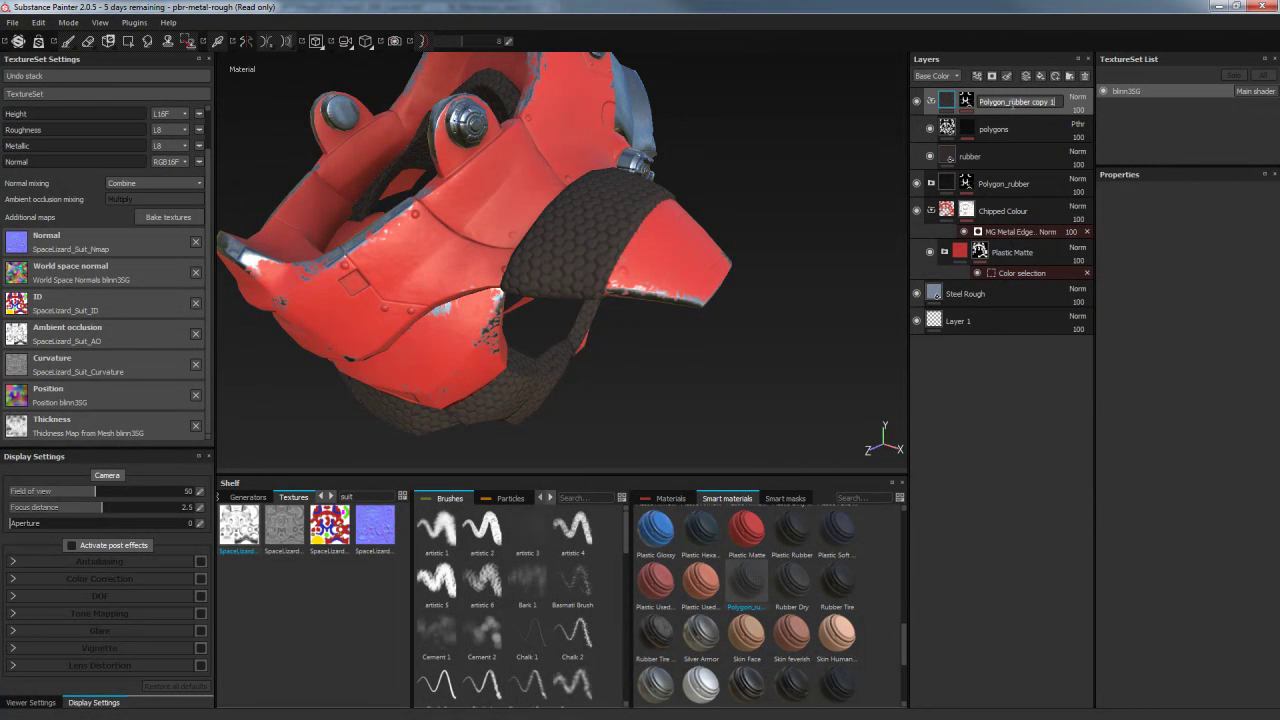
text(Used )
text(Rubber)
click(934, 102)
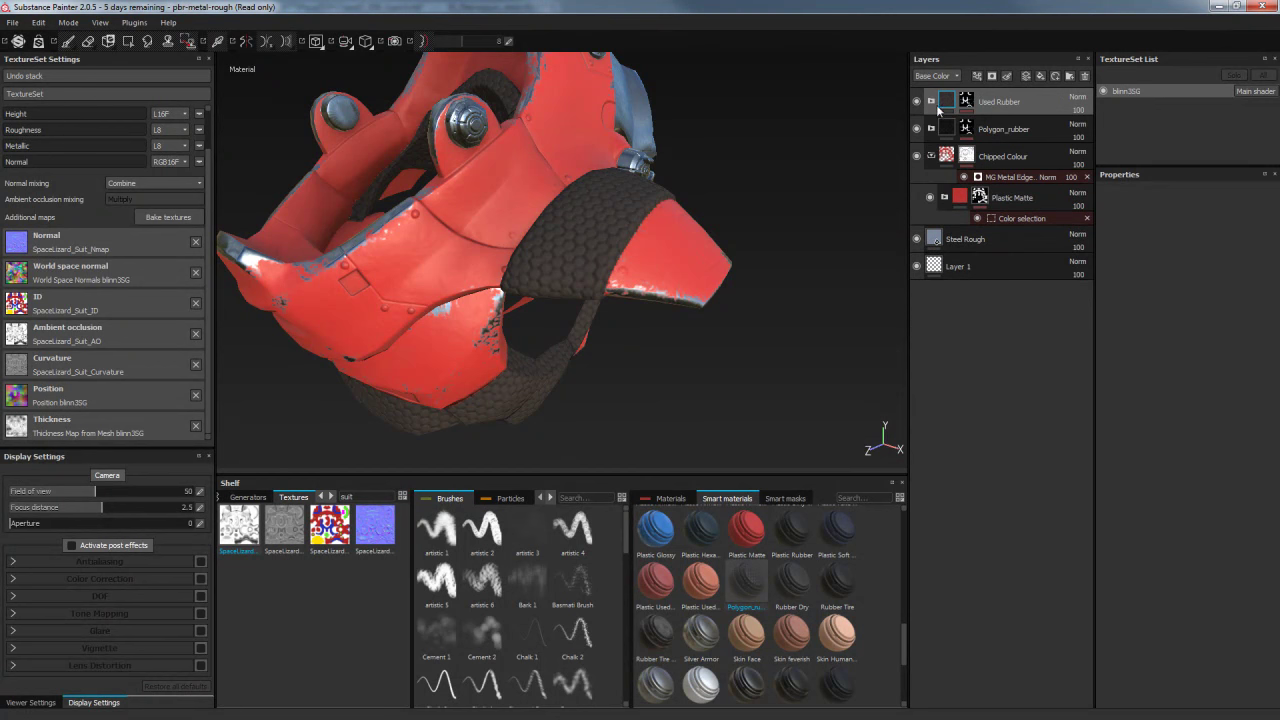
click(1069, 76)
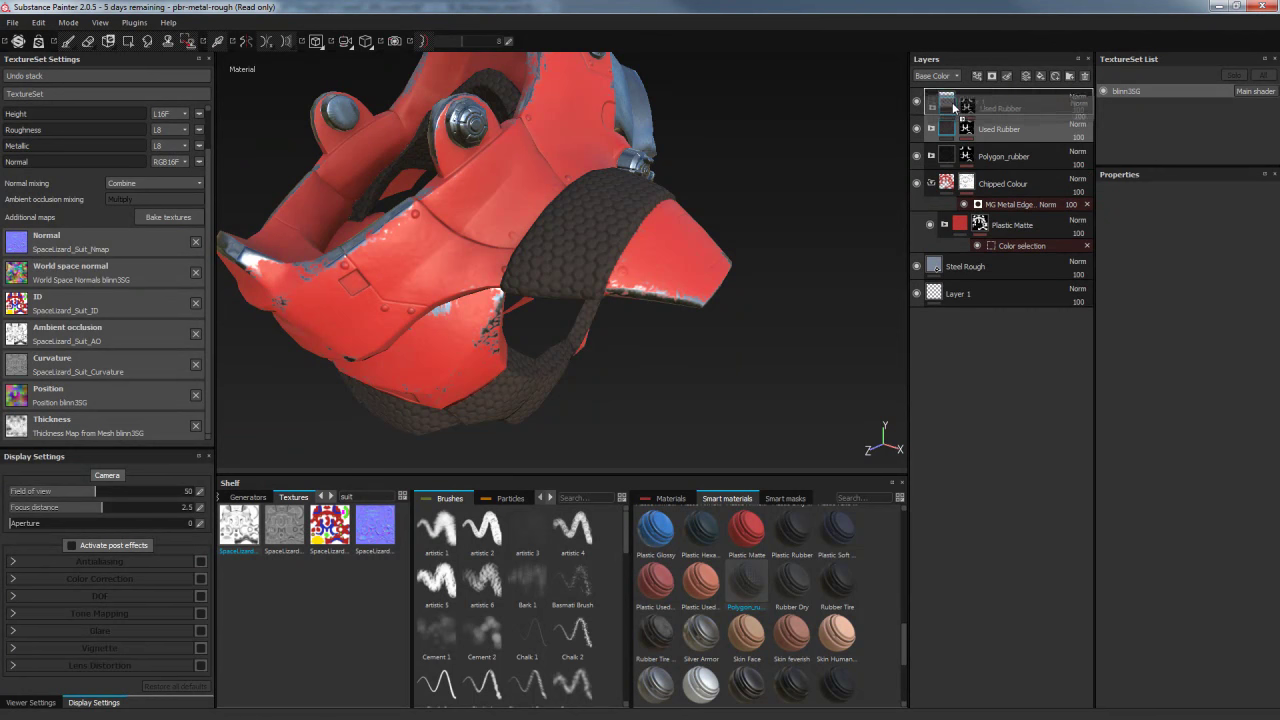
drag(957, 127, 966, 104)
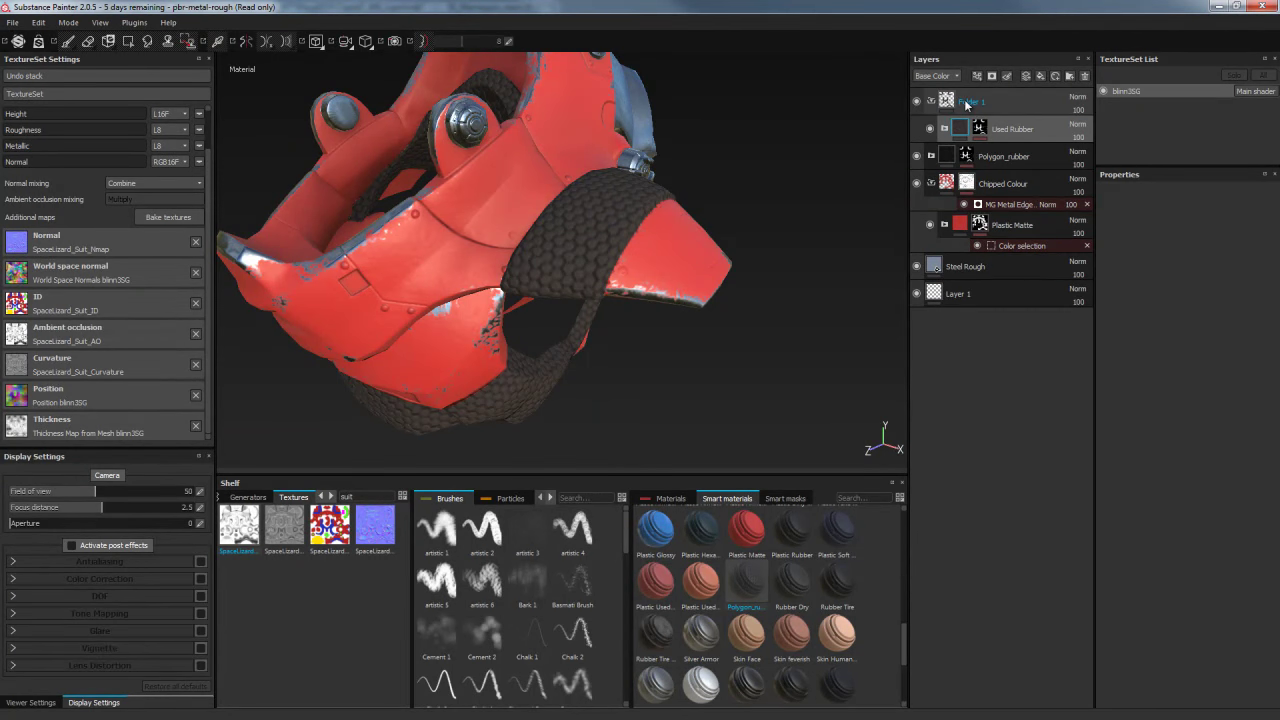
Give Folder 1 a black mask with an MG Metal Edge Wear generator
right_click(964, 103)
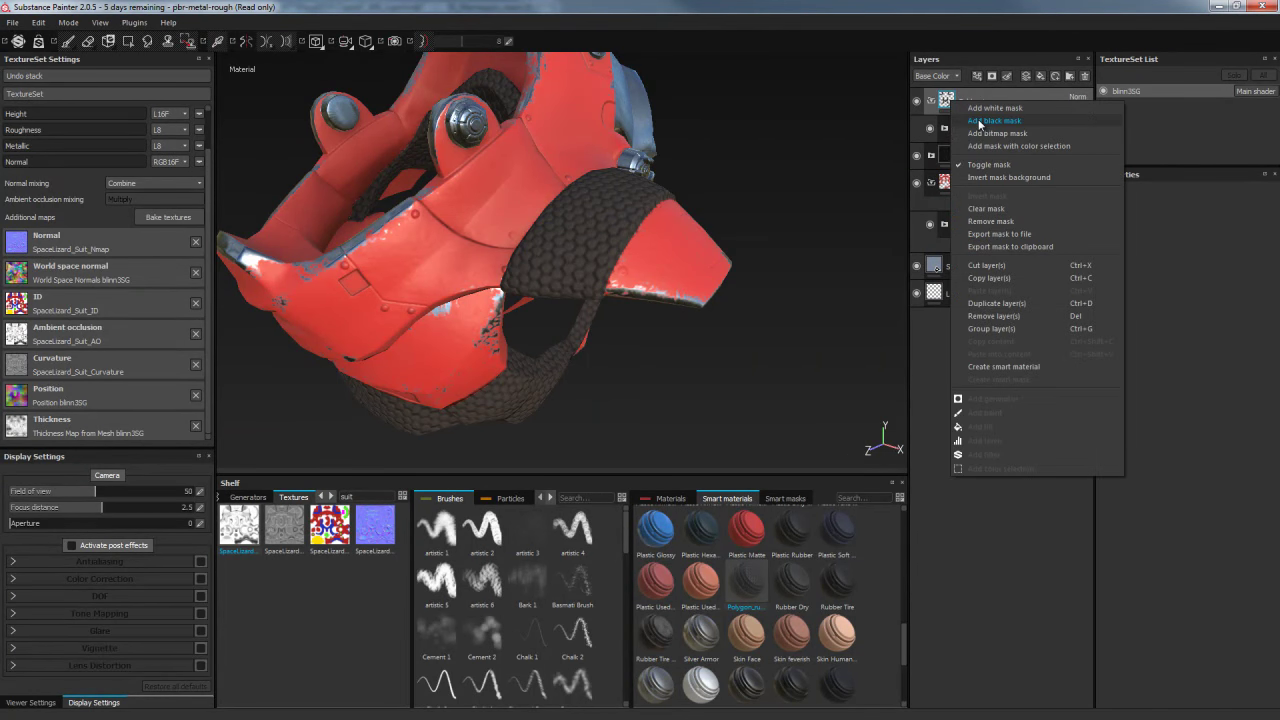
click(979, 121)
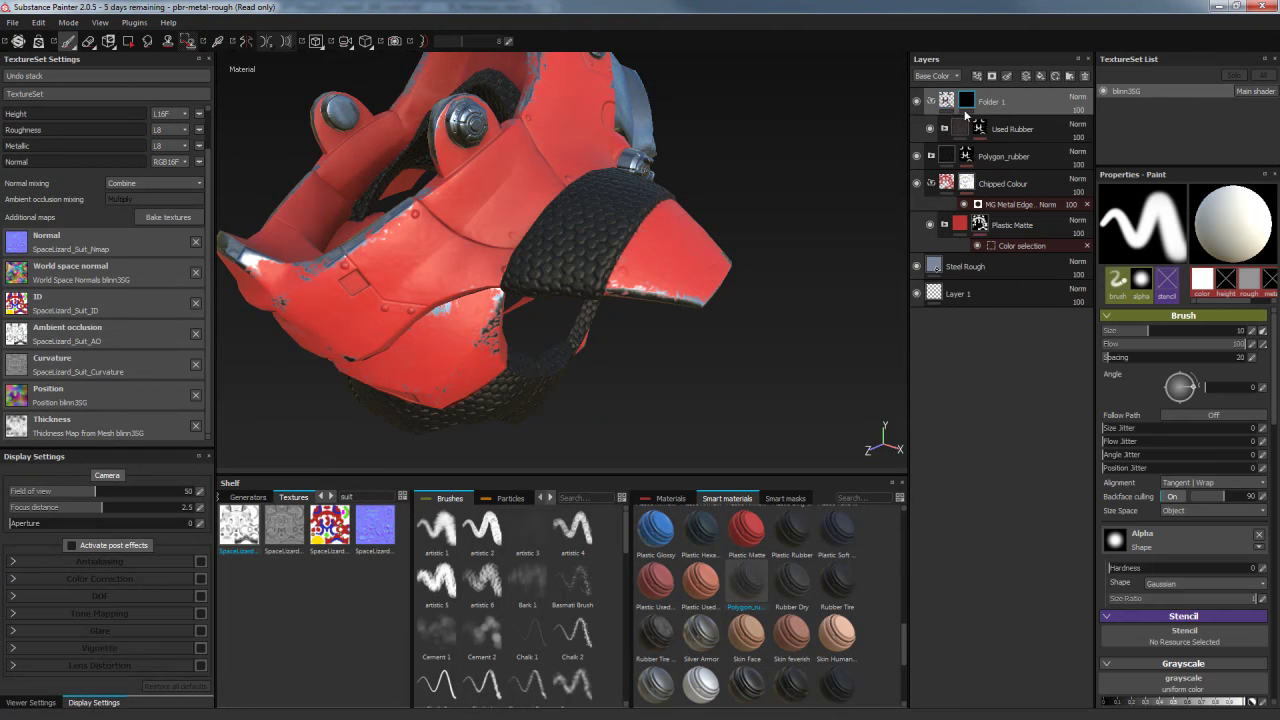
right_click(950, 103)
click(966, 100)
right_click(967, 98)
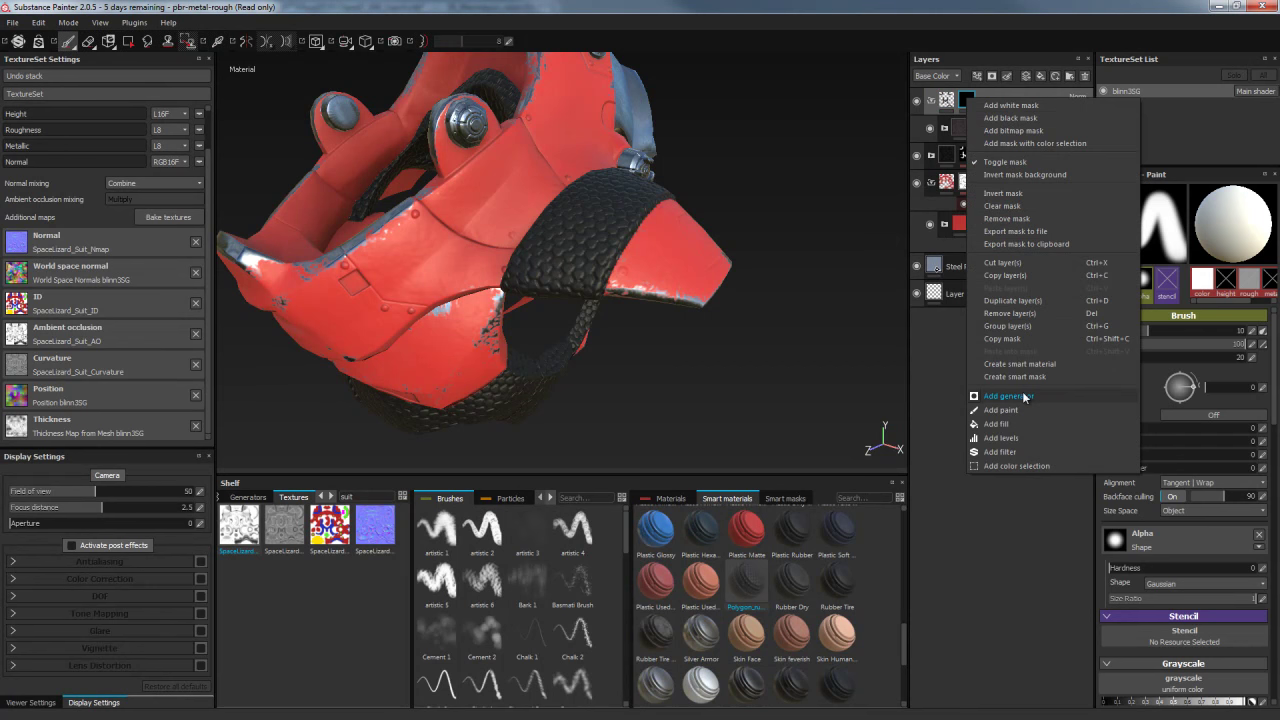
click(1022, 395)
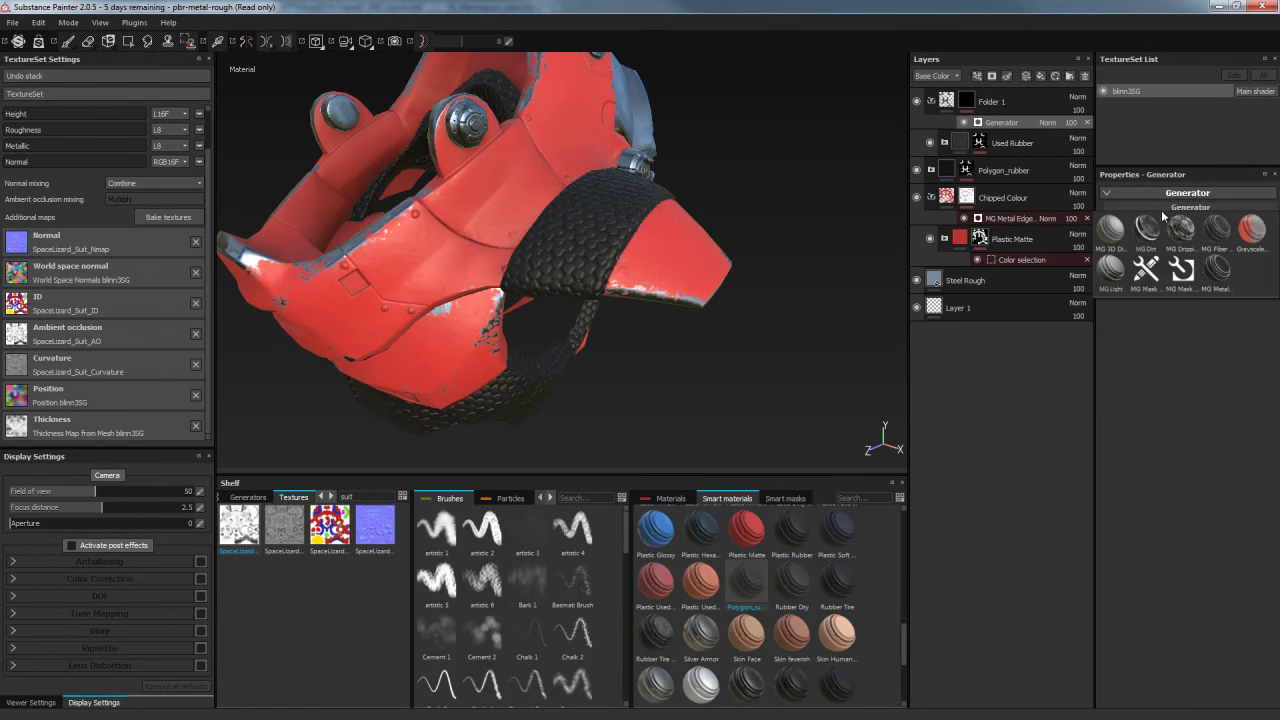
click(1217, 268)
Lower the generator's Wear Level to 0.59 while checking the helmet's worn edges
mouse_move(763, 406)
alt+mouse_down()
mouse_move(805, 385)
mouse_move(645, 370)
alt+mouse_up()
alt+right_drag(645, 370, 645, 350)
mouse_move(645, 350)
alt+mouse_down()
mouse_move(794, 254)
mouse_move(814, 366)
alt+mouse_up()
shift+right_drag(814, 366, 805, 370)
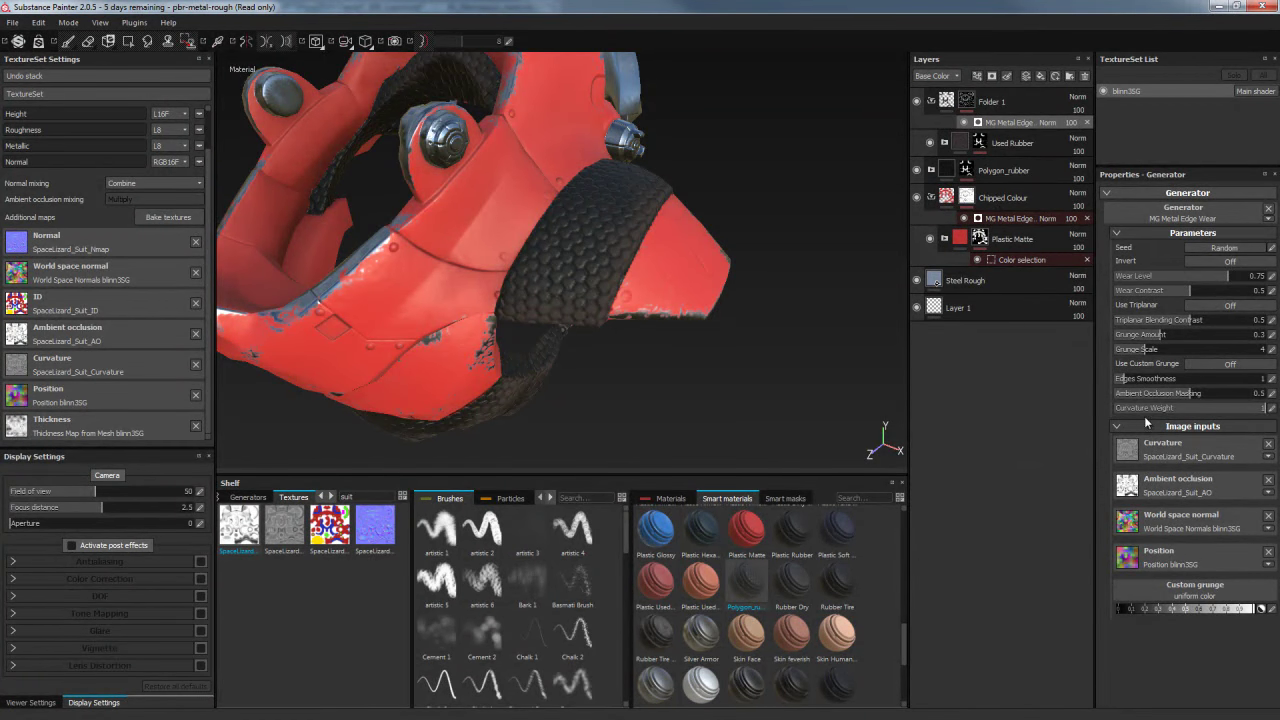
drag(1215, 280, 1203, 285)
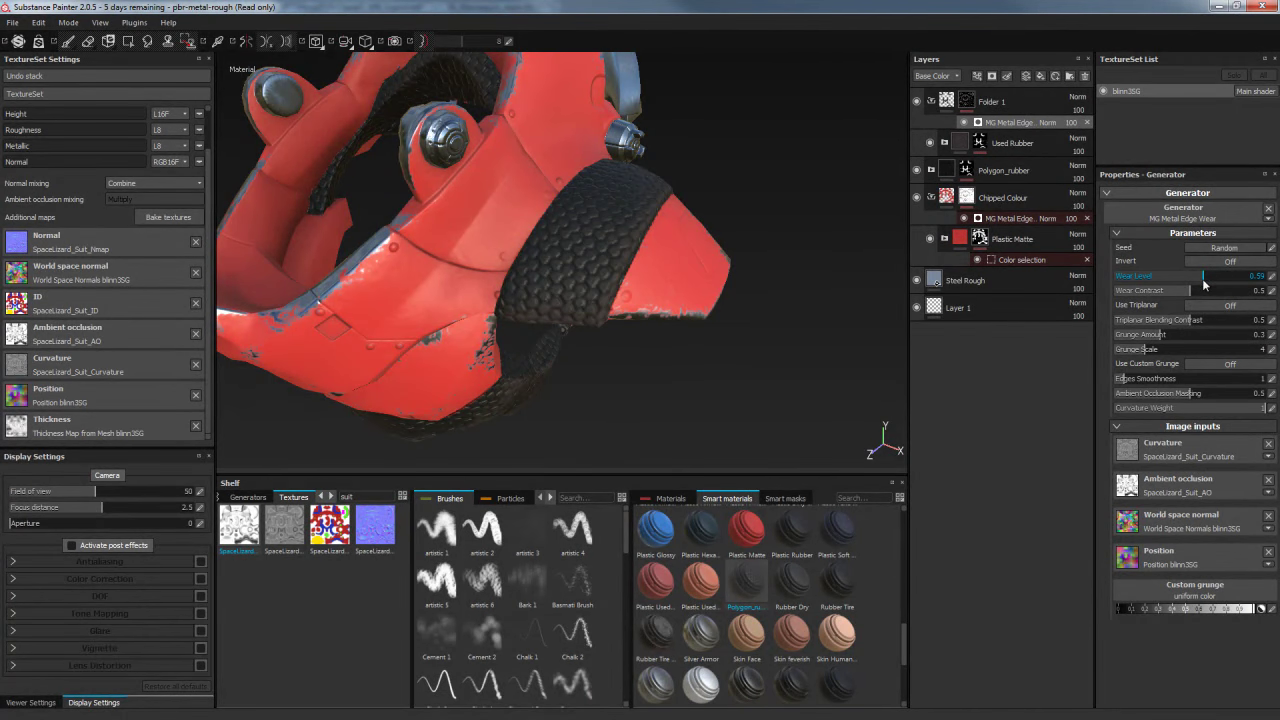
mouse_move(734, 363)
alt+mouse_down()
mouse_move(656, 381)
mouse_move(656, 360)
alt+mouse_up()
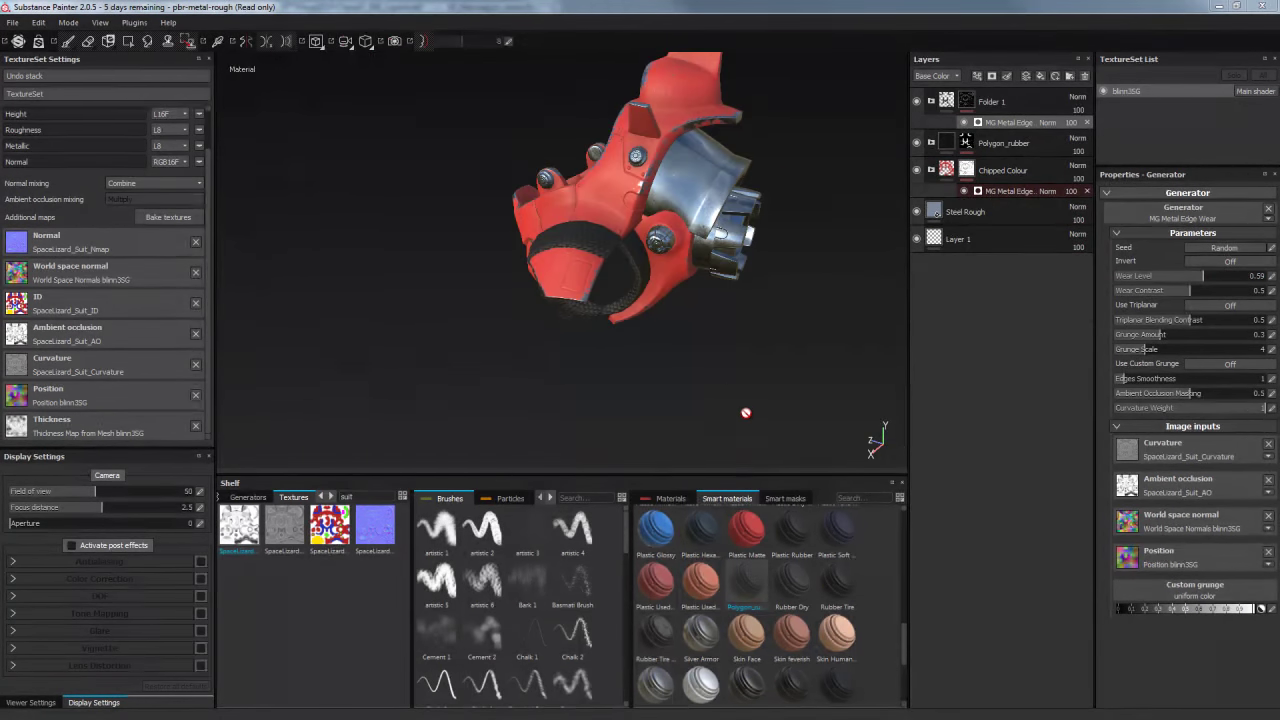
mouse_move(757, 357)
alt+mouse_down()
mouse_move(820, 380)
mouse_move(693, 376)
mouse_move(691, 363)
mouse_move(743, 366)
alt+mouse_up()
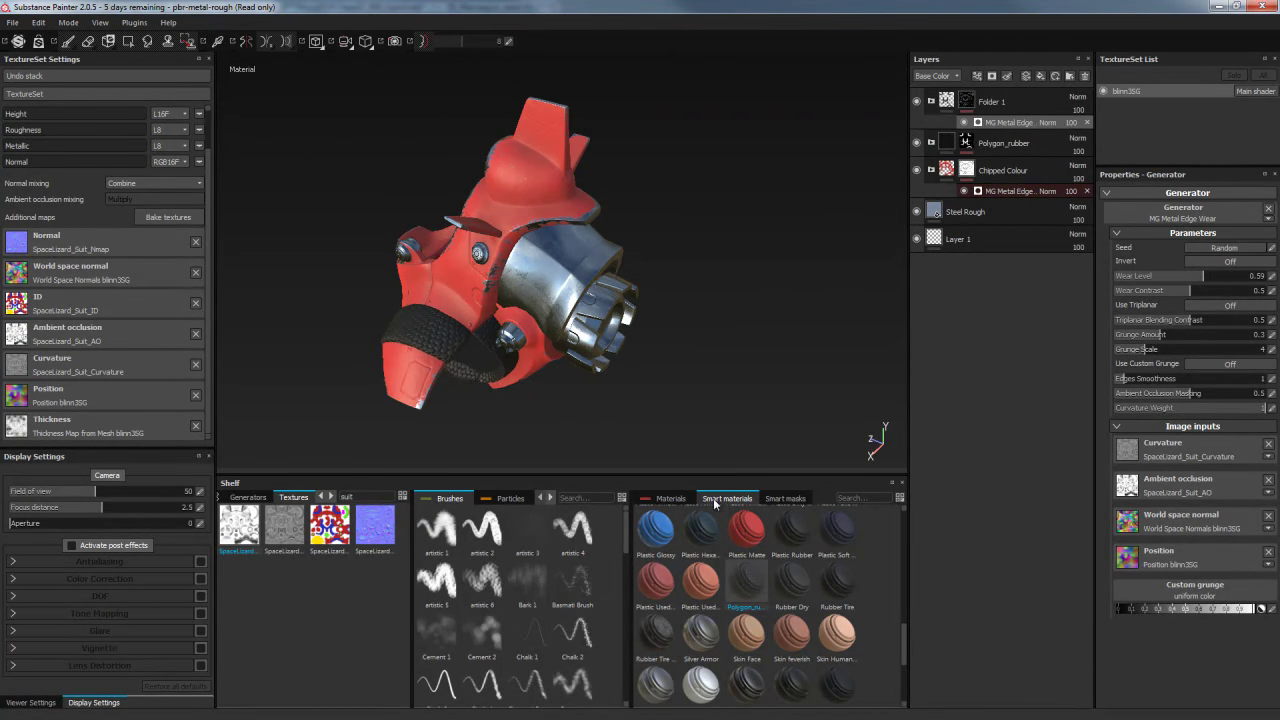
Search smart materials for 'steel' and add Steel Painted Clearcoat to the top of the layers
click(852, 498)
text(steel)
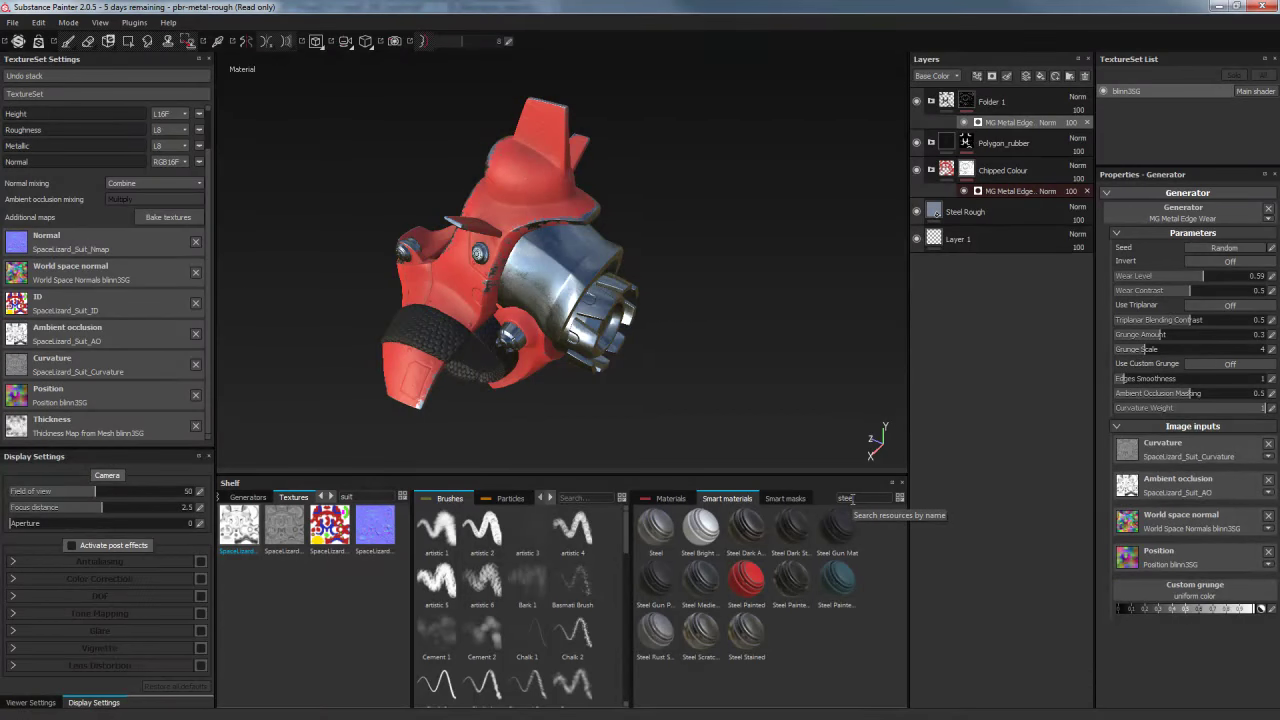
drag(797, 588, 1016, 88)
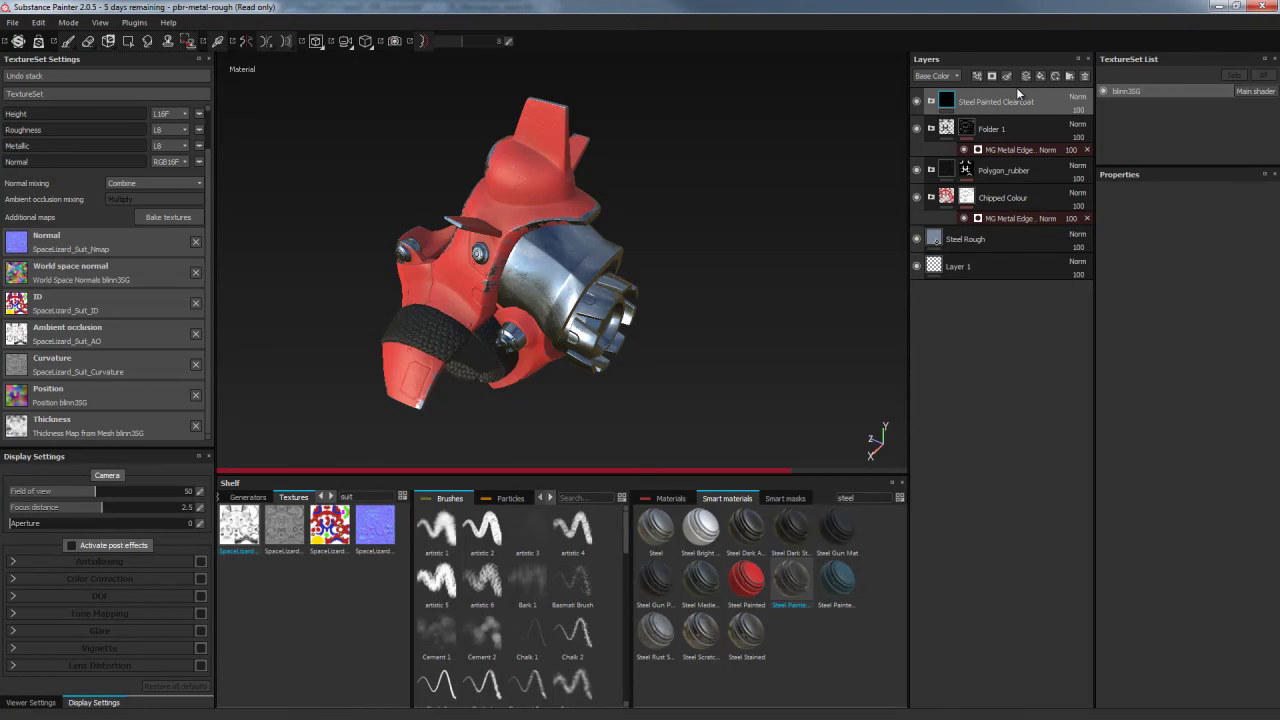
Mask Steel Painted Clearcoat by colour selection to the yellow and magenta ID areas
right_click(952, 101)
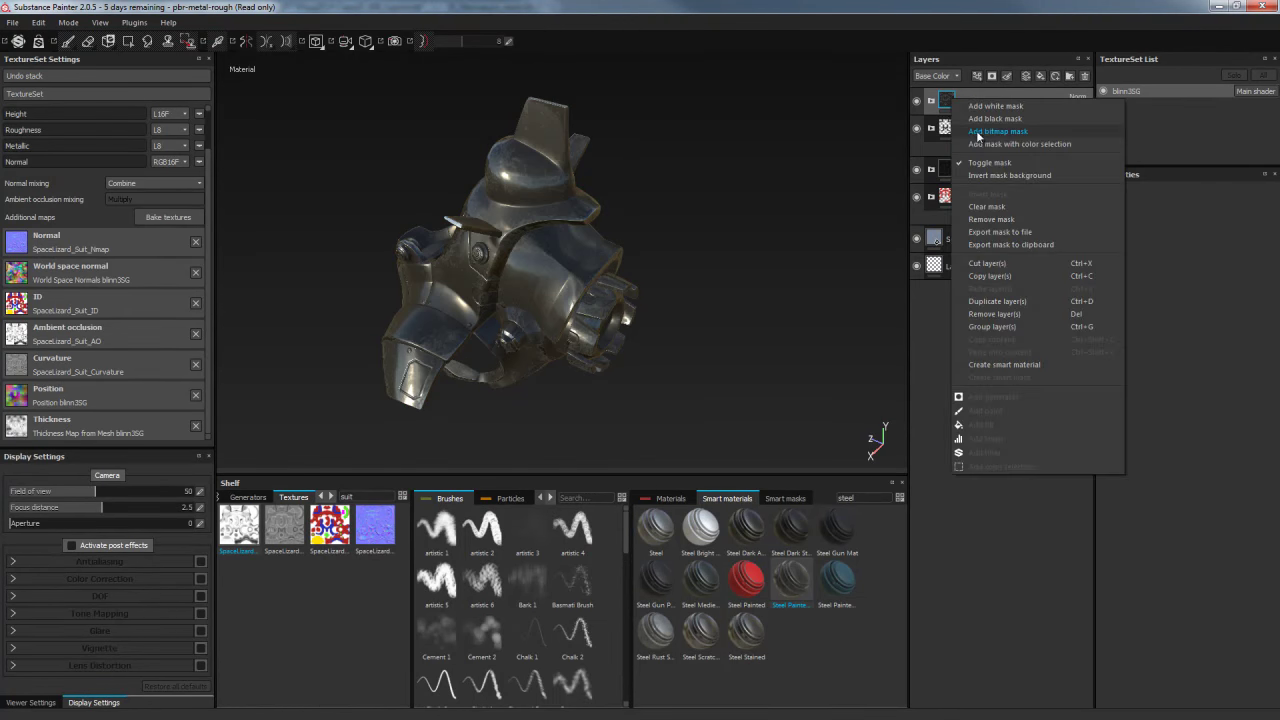
click(979, 146)
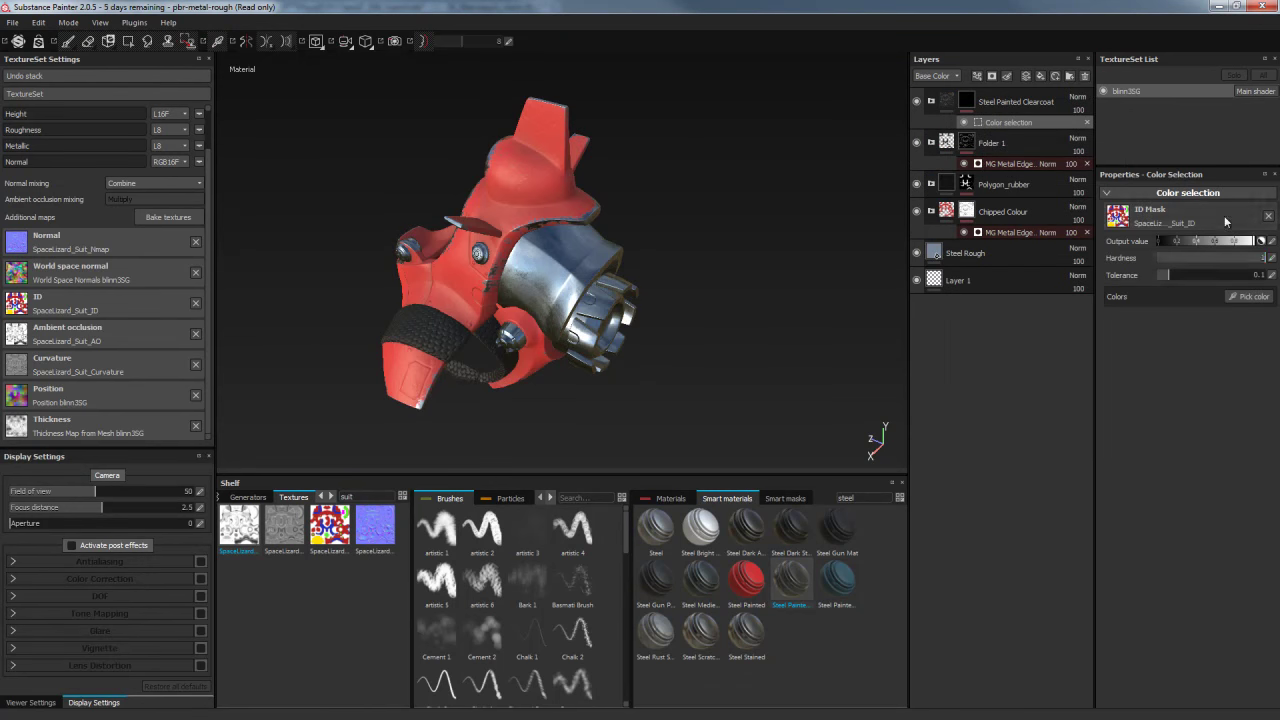
click(1248, 296)
click(583, 258)
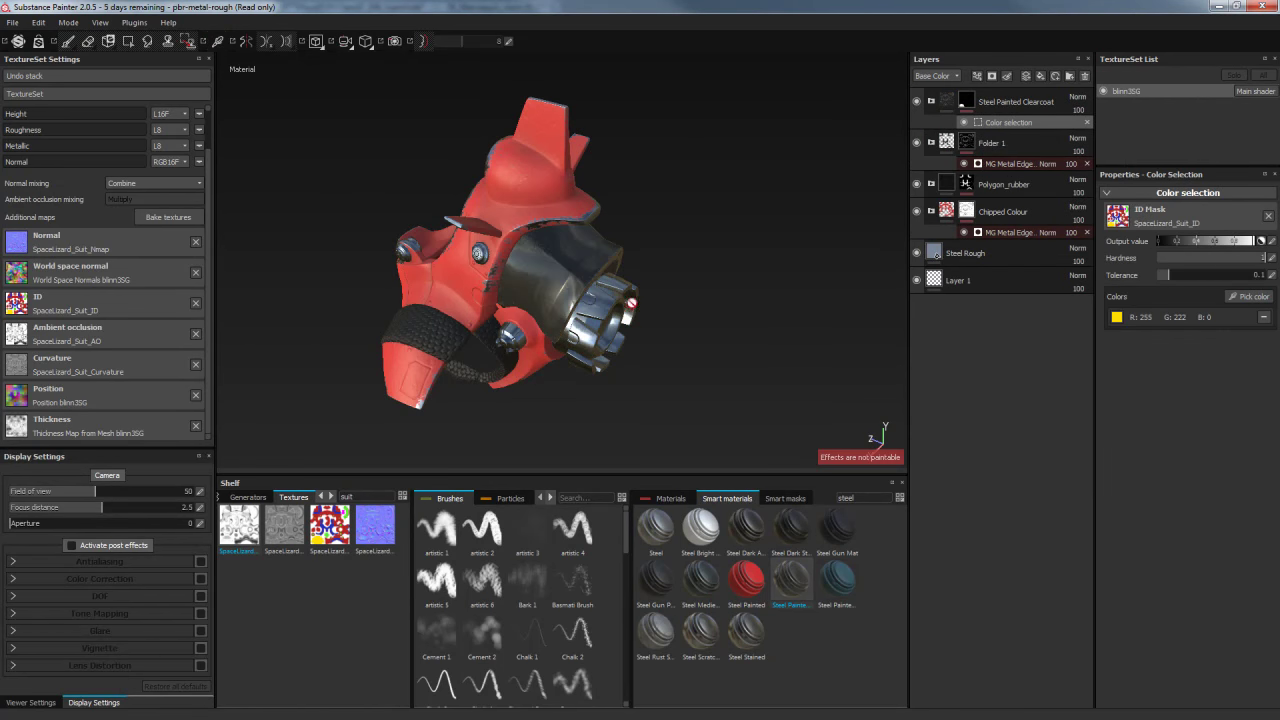
click(1248, 296)
click(690, 336)
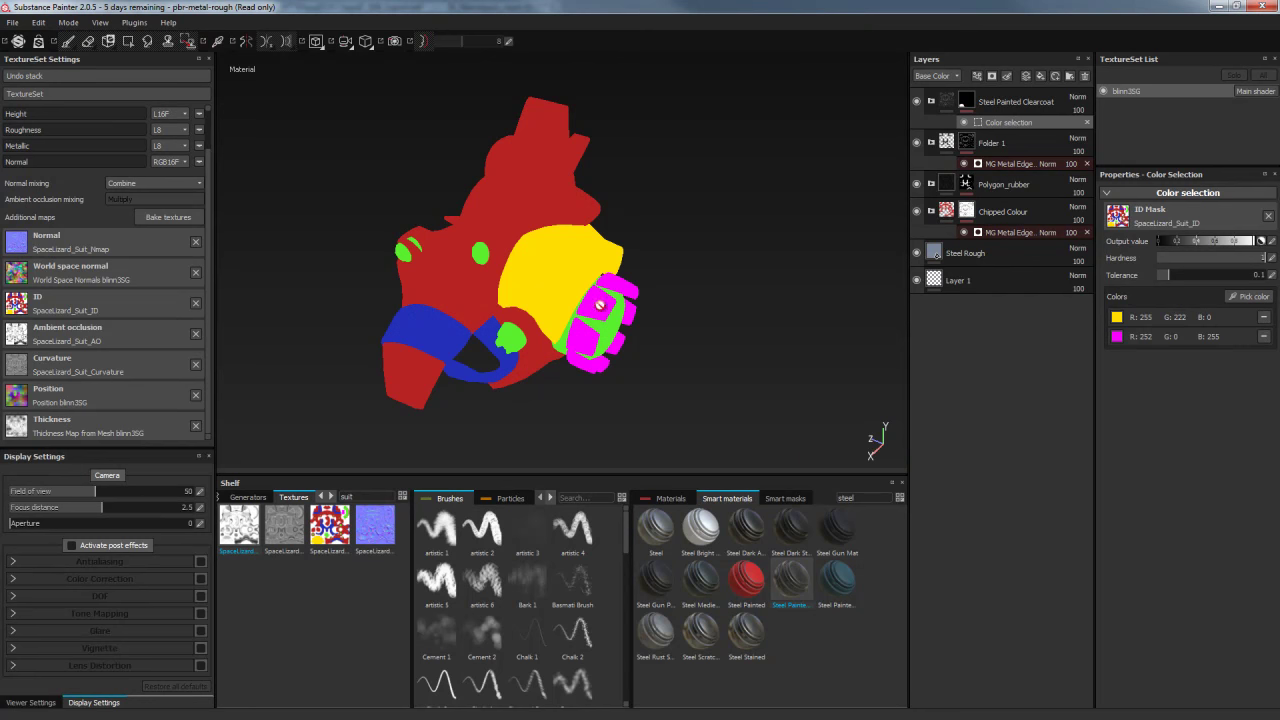
mouse_move(767, 285)
alt+mouse_down()
mouse_move(763, 197)
mouse_move(754, 252)
alt+mouse_up()
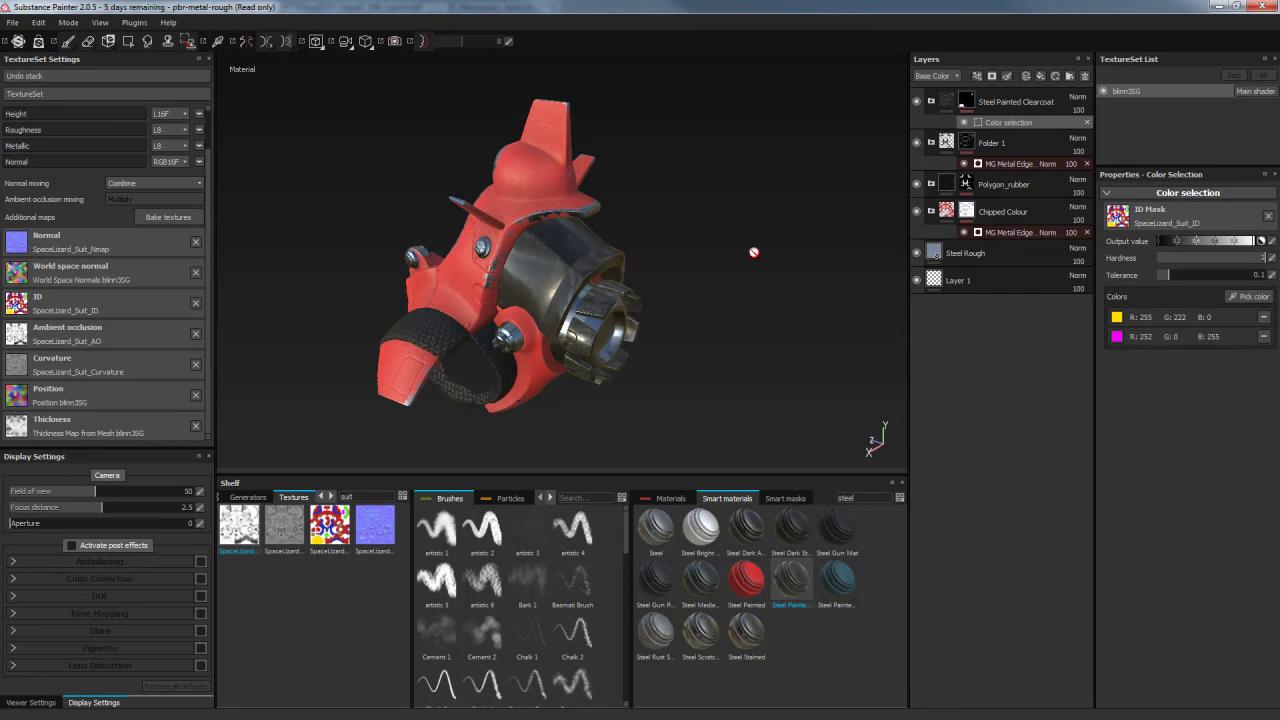
Increase the roughness of the Clearcoat layer in Steel Painted Clearcoat's Coating folder
click(931, 103)
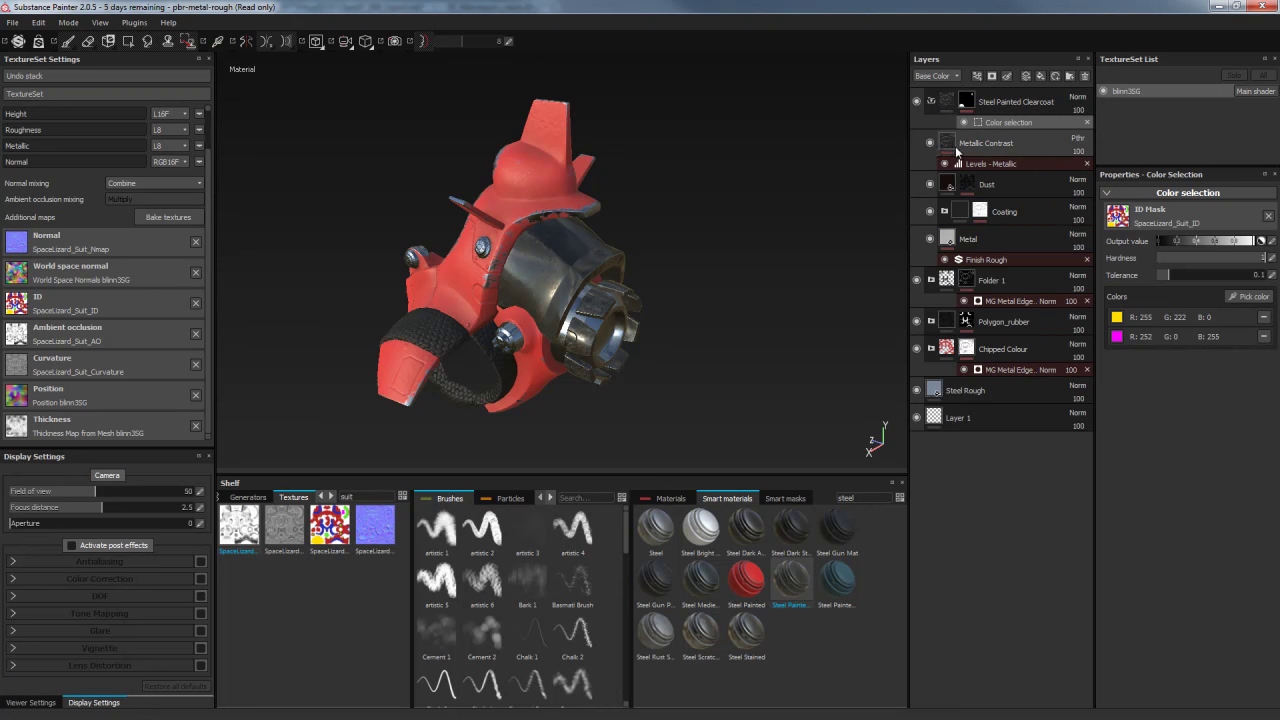
click(944, 211)
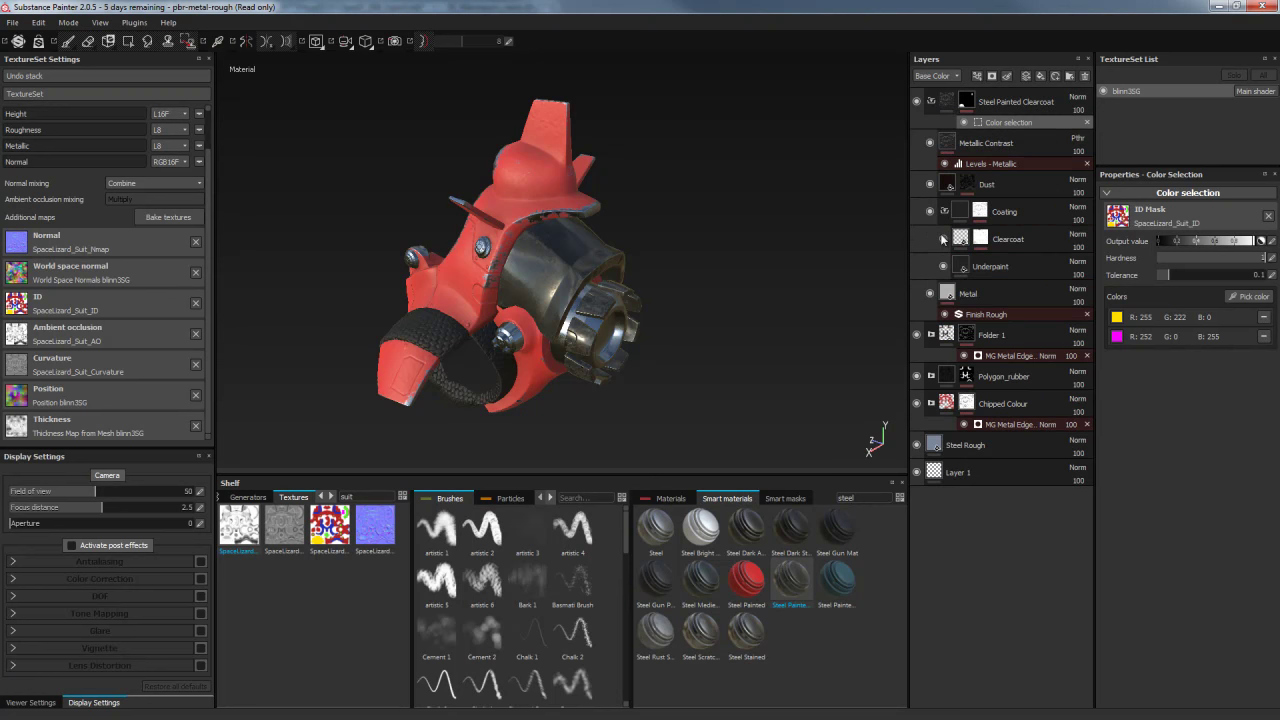
click(943, 240)
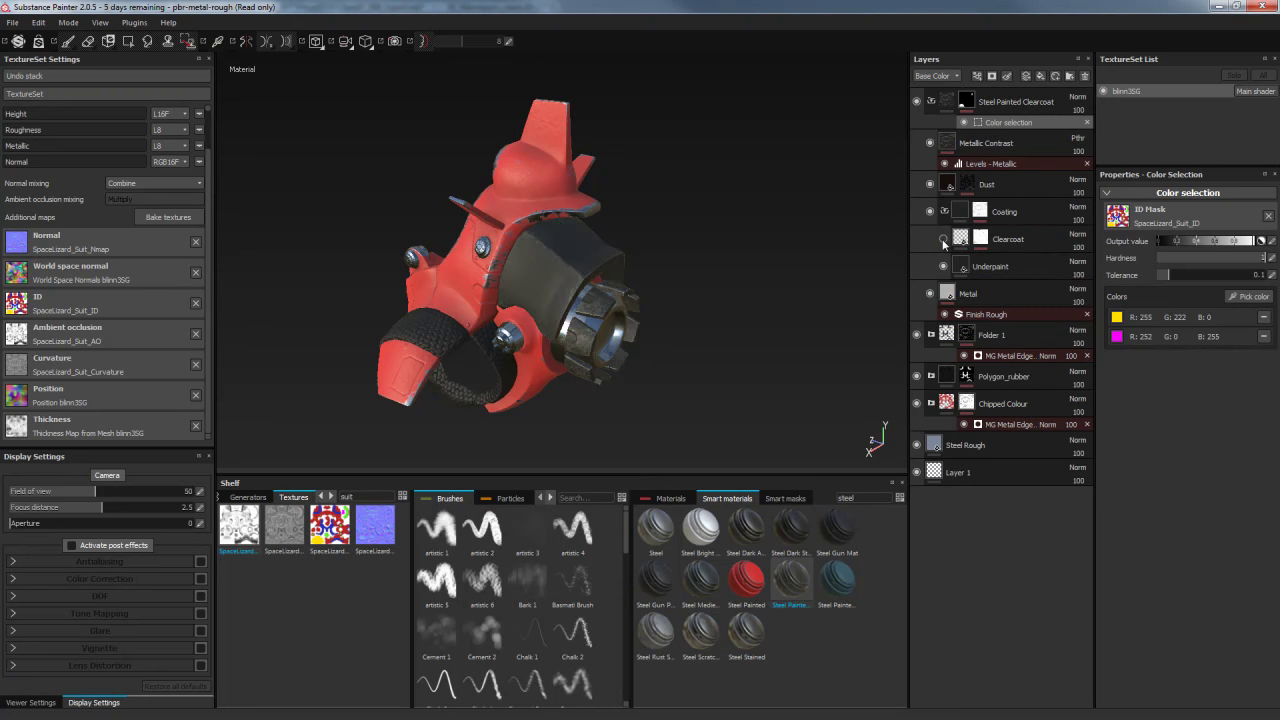
click(943, 240)
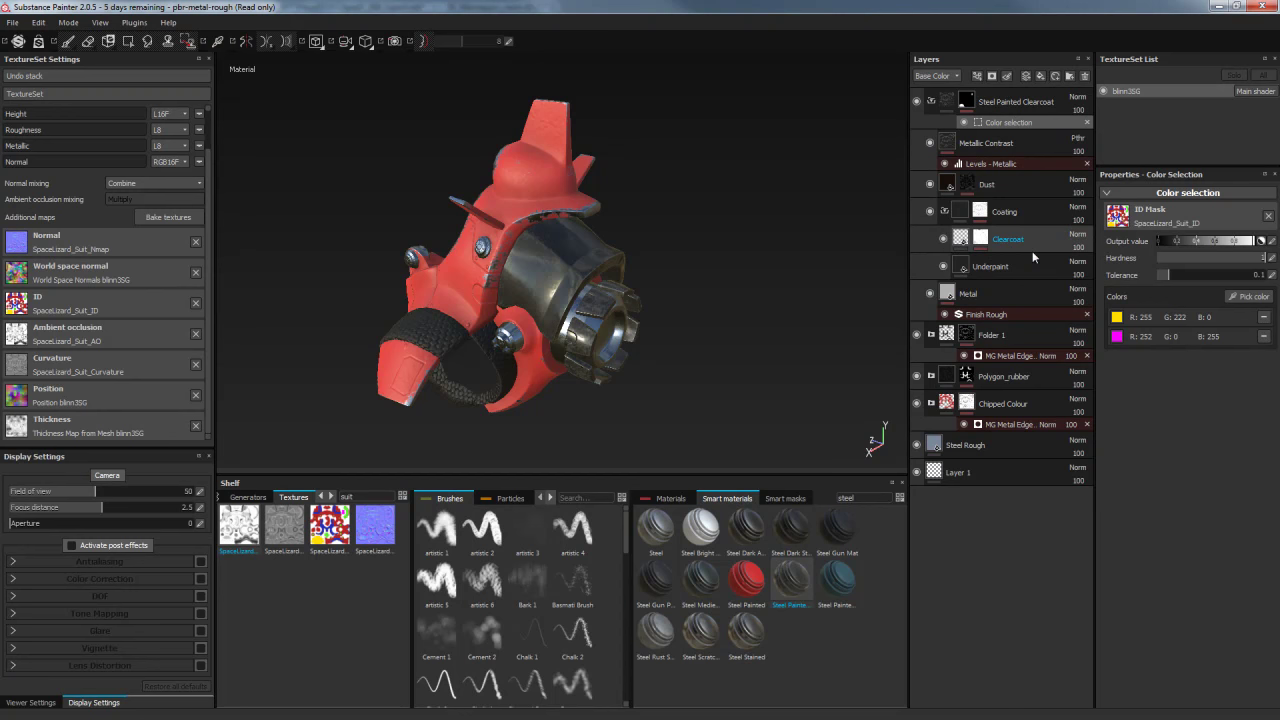
click(1027, 241)
drag(1123, 404, 1166, 405)
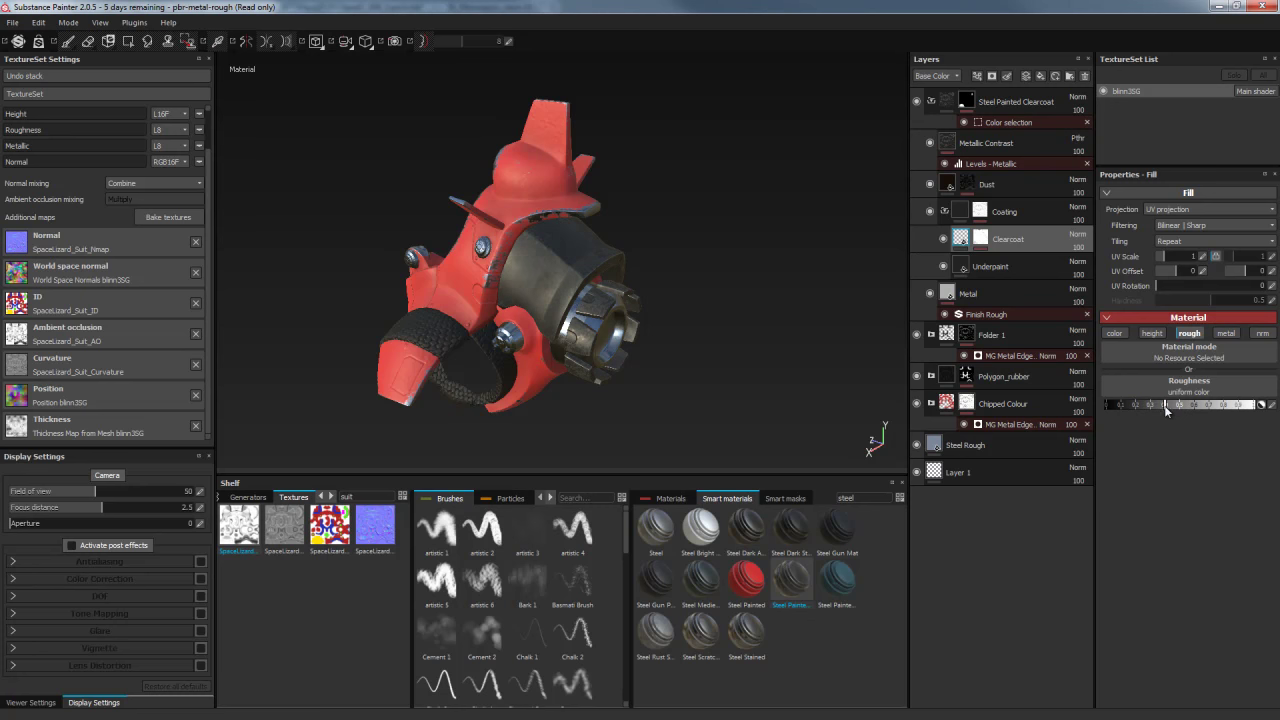
mouse_move(895, 214)
alt+mouse_down()
mouse_move(737, 194)
mouse_move(862, 236)
mouse_move(811, 314)
mouse_move(810, 232)
mouse_move(786, 274)
mouse_move(737, 275)
mouse_move(766, 251)
mouse_move(889, 209)
mouse_move(912, 178)
mouse_move(782, 291)
mouse_move(788, 226)
mouse_move(656, 196)
mouse_move(700, 191)
mouse_move(511, 186)
mouse_move(760, 206)
mouse_move(826, 226)
mouse_move(720, 223)
mouse_move(729, 174)
mouse_move(751, 180)
mouse_move(726, 169)
mouse_move(760, 151)
mouse_move(760, 163)
mouse_move(706, 86)
alt+mouse_up()
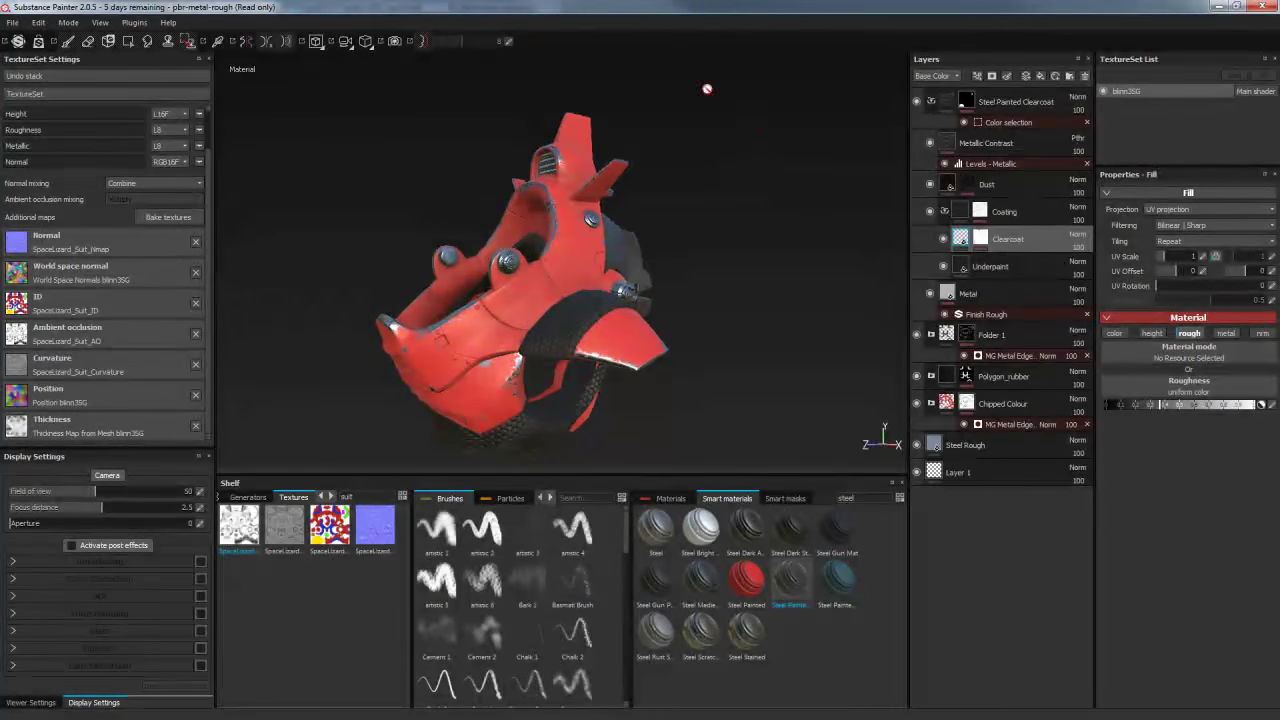
alt+drag(763, 216, 757, 163)
click(929, 102)
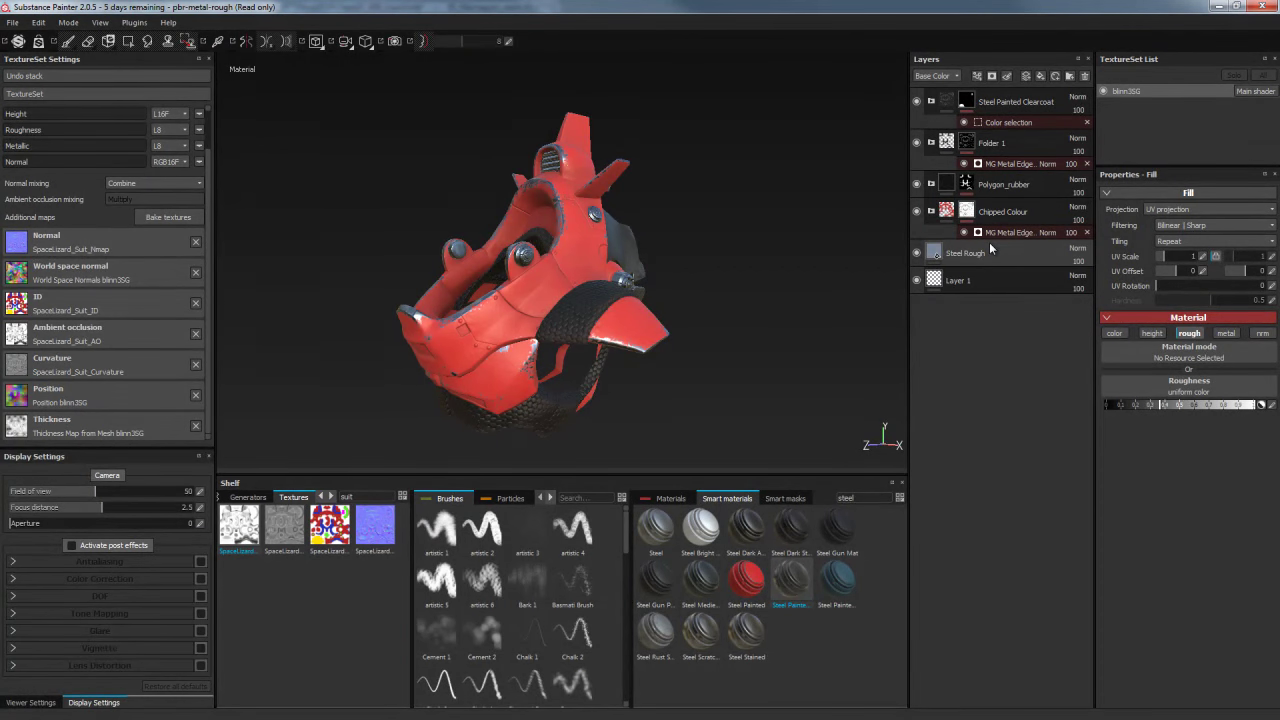
click(995, 103)
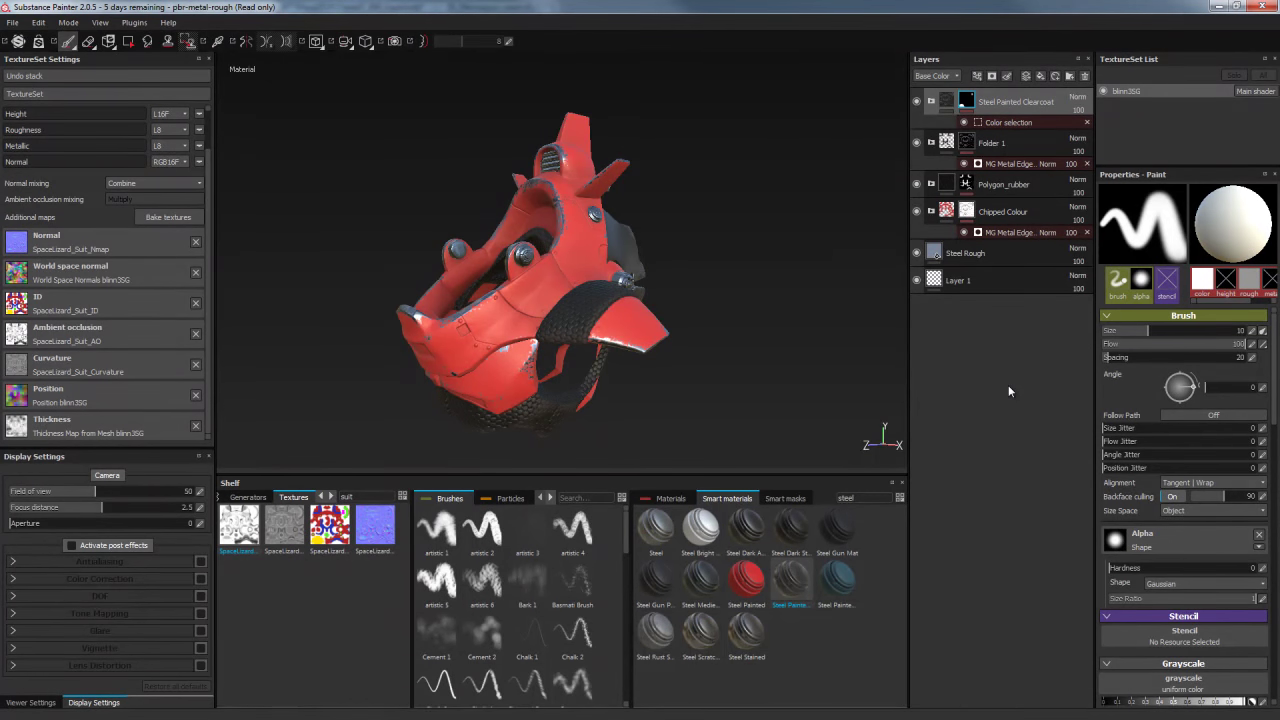
click(1040, 76)
double_click(969, 104)
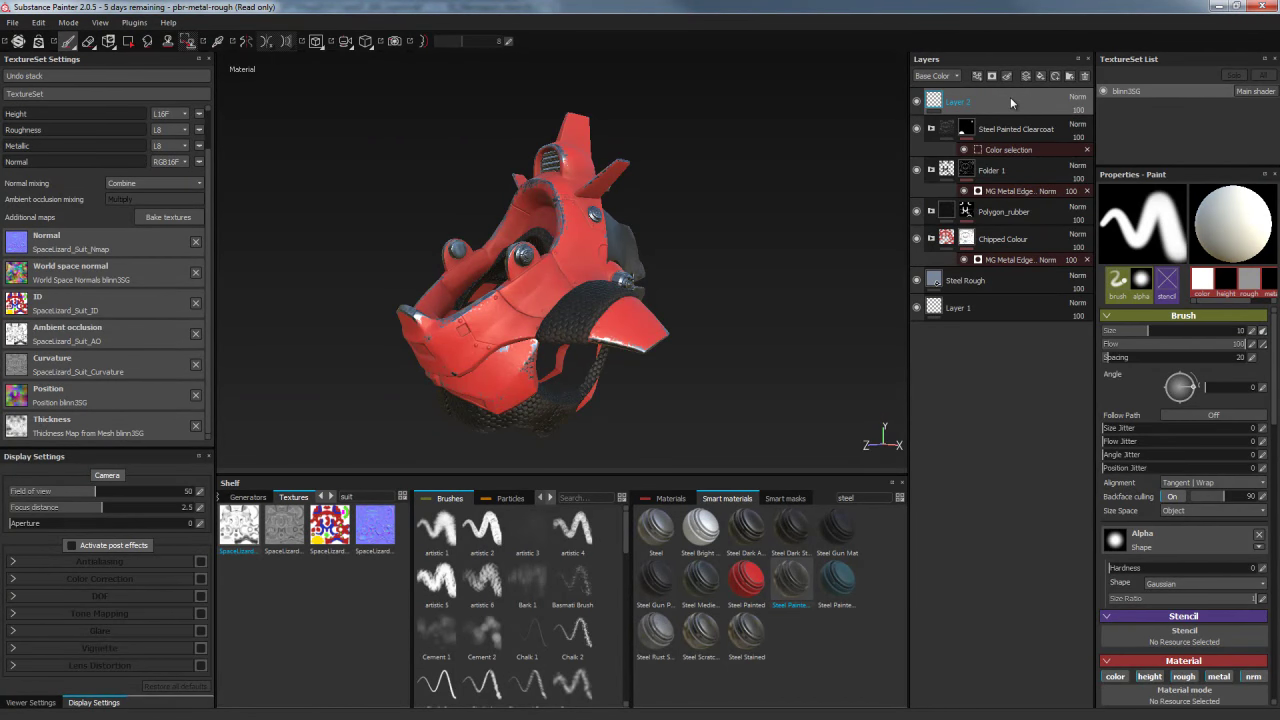
click(1084, 76)
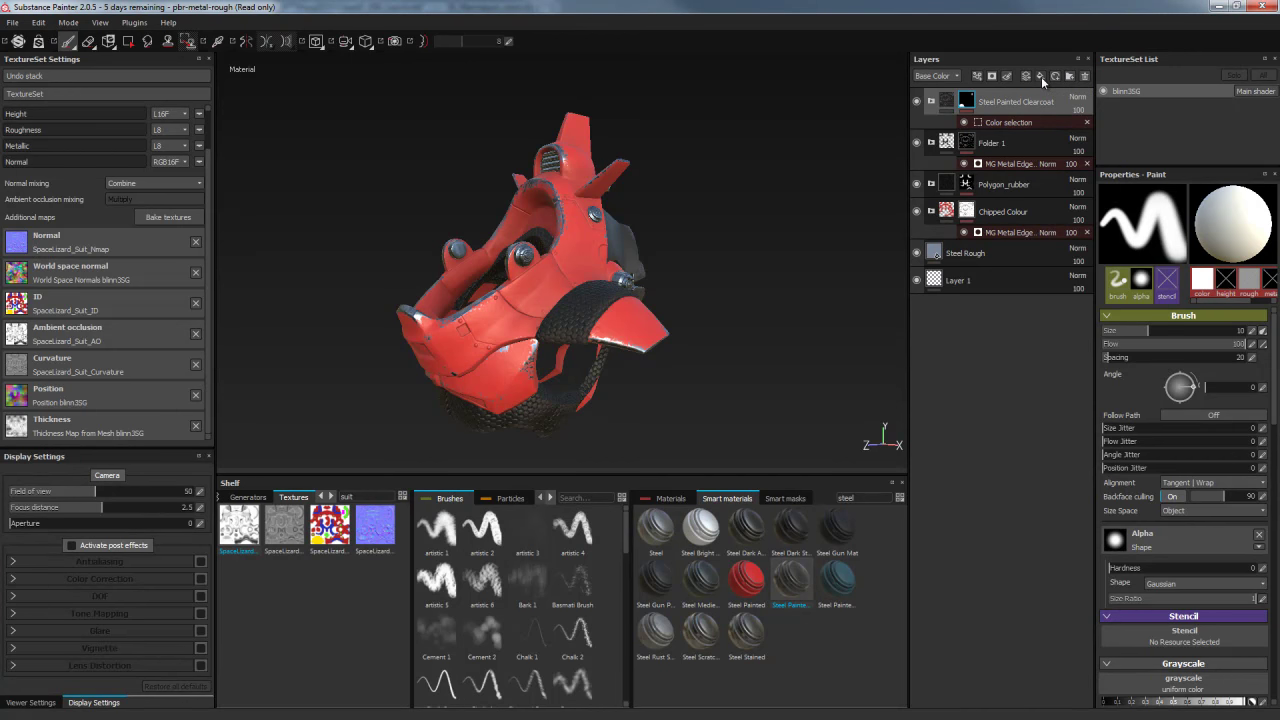
Add a new fill layer on top and set its base colour to a saturated, bright yellow
click(1041, 76)
mouse_move(760, 134)
alt+mouse_down()
mouse_move(793, 189)
mouse_move(829, 163)
mouse_move(803, 150)
mouse_move(656, 158)
alt+mouse_up()
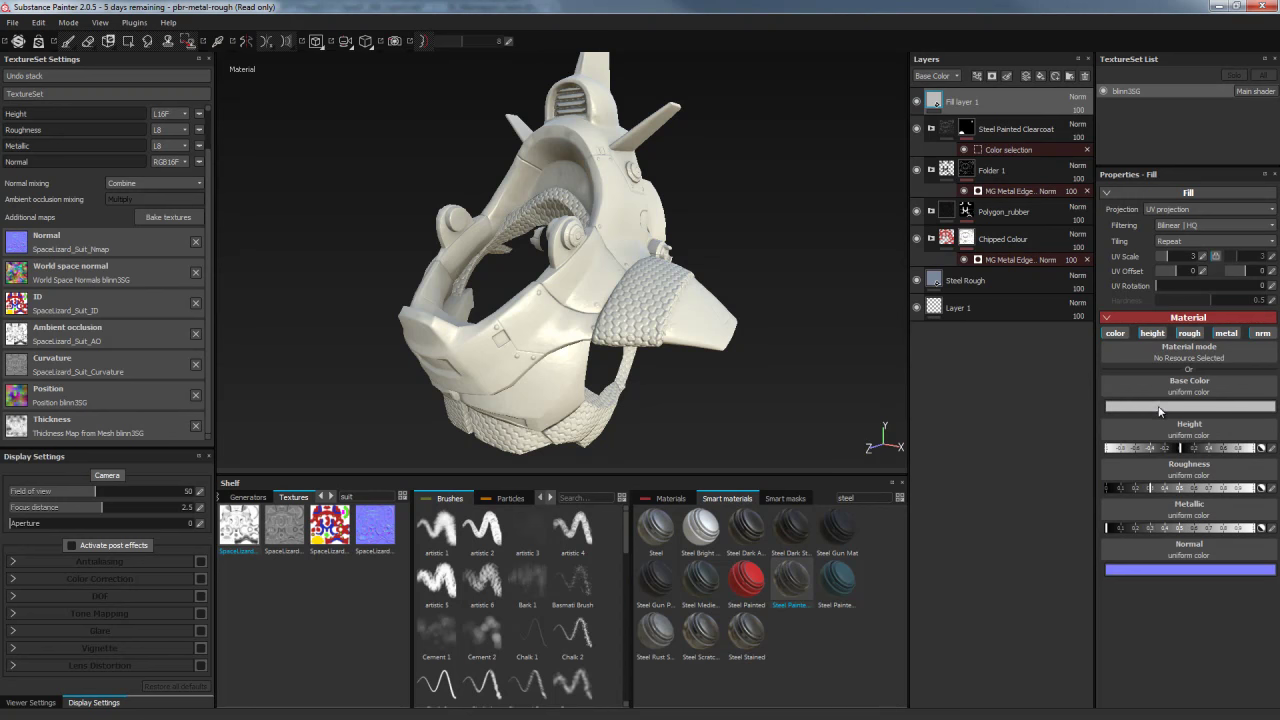
click(1159, 407)
click(1131, 404)
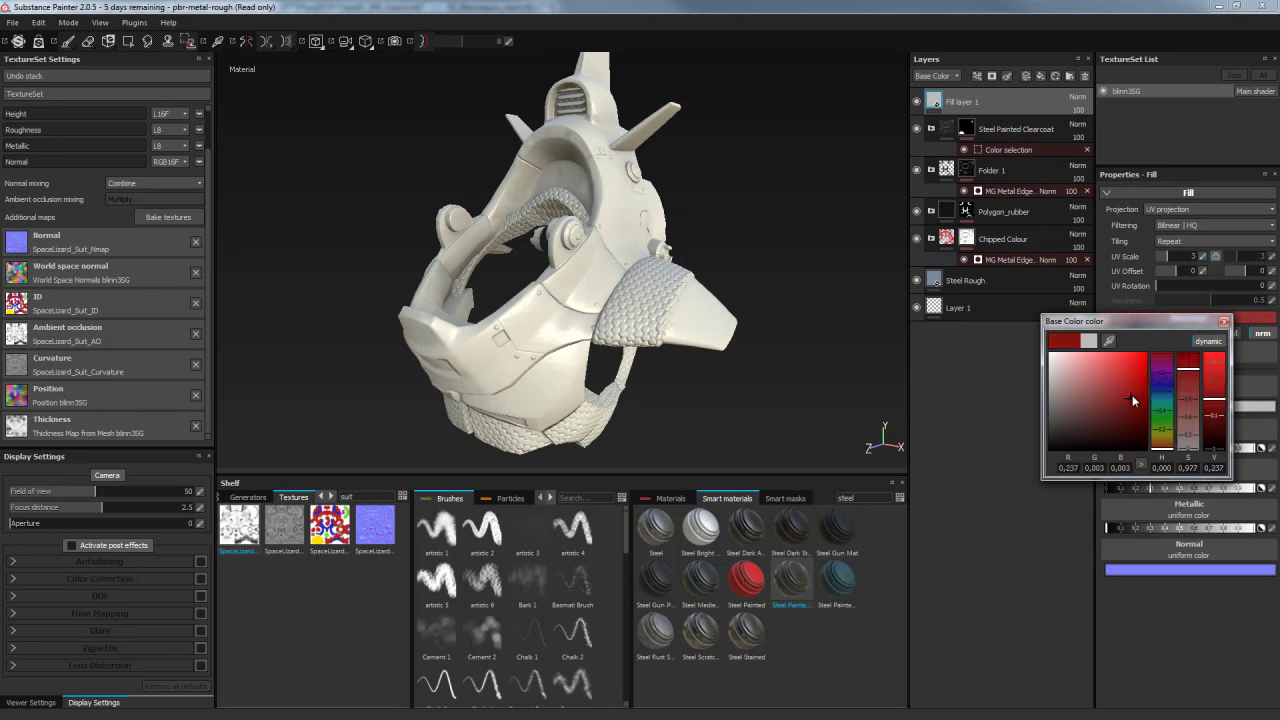
drag(1161, 400, 1161, 437)
drag(1141, 375, 1147, 352)
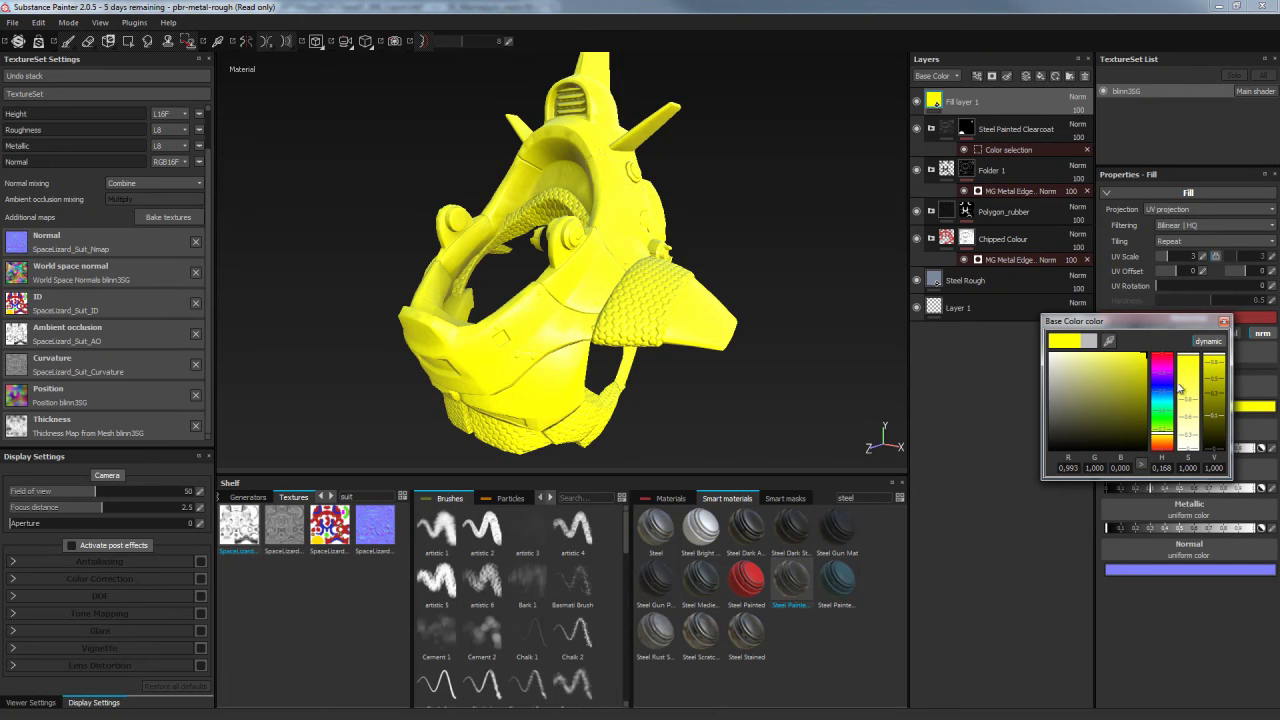
click(1225, 322)
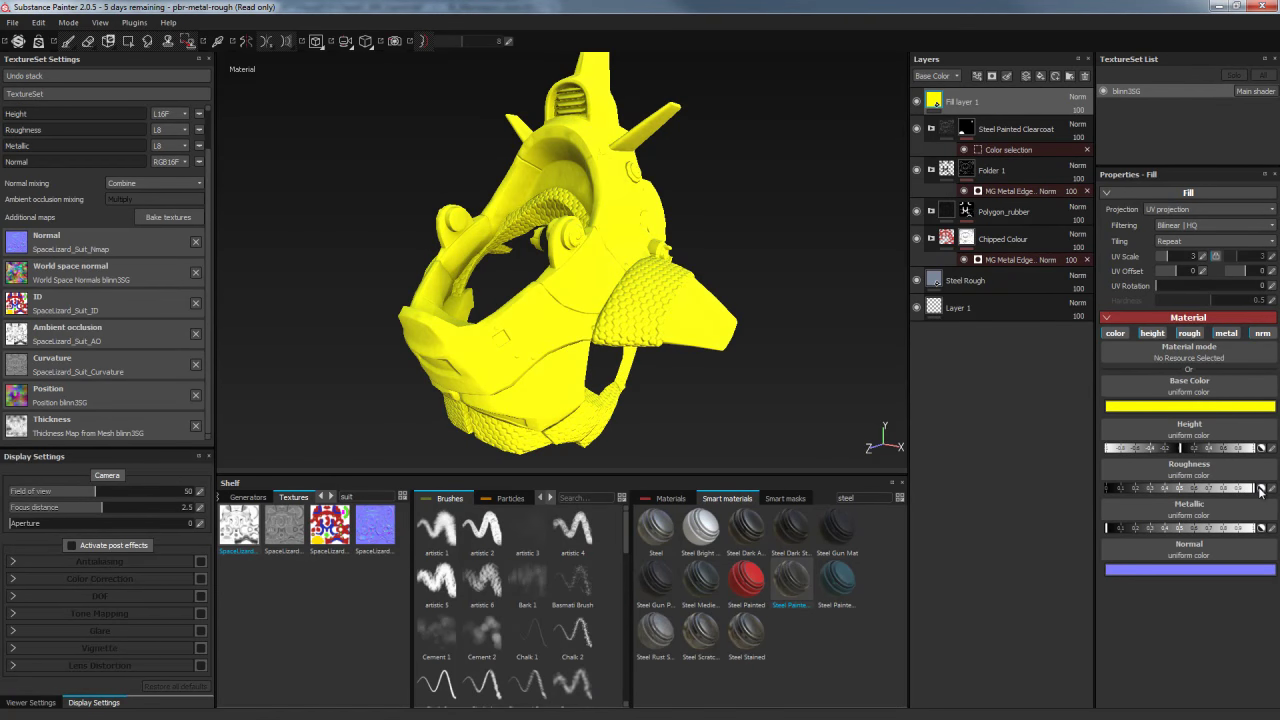
Shift the fill's yellow base colour toward a warm orange-yellow
mouse_move(800, 261)
alt+mouse_down()
mouse_move(737, 209)
mouse_move(760, 209)
alt+mouse_up()
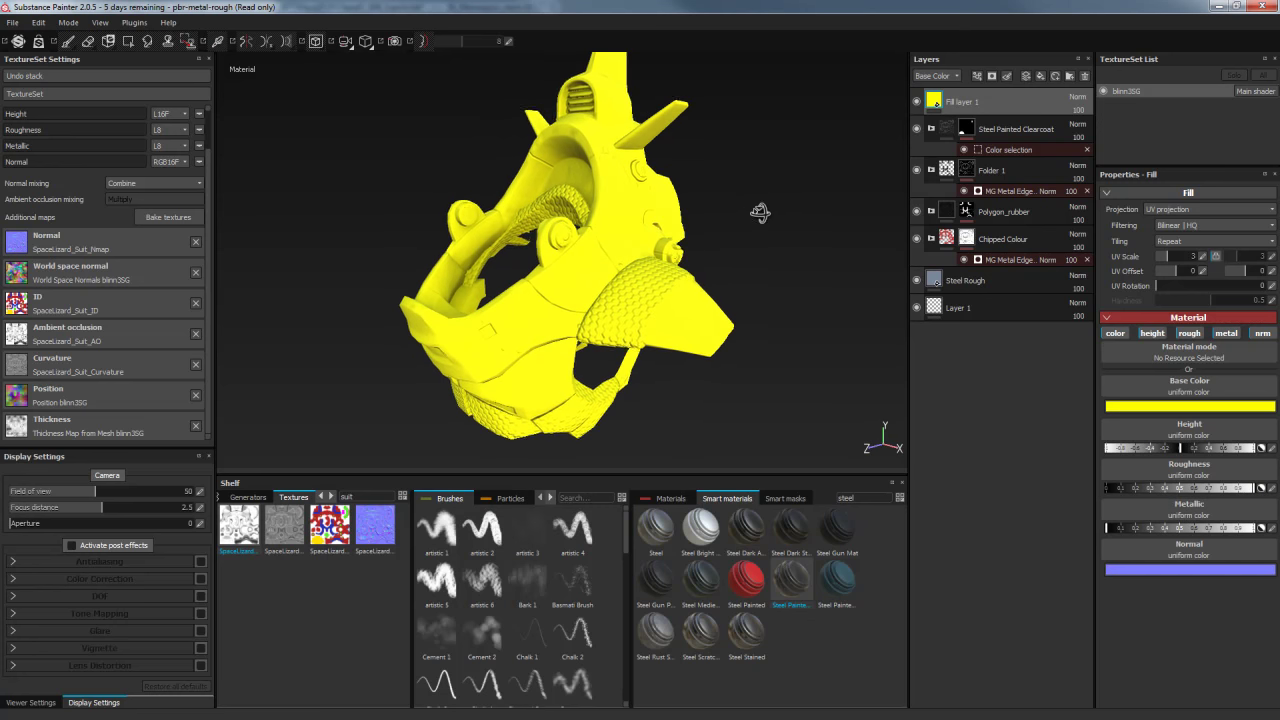
click(1161, 407)
drag(1164, 440, 1163, 446)
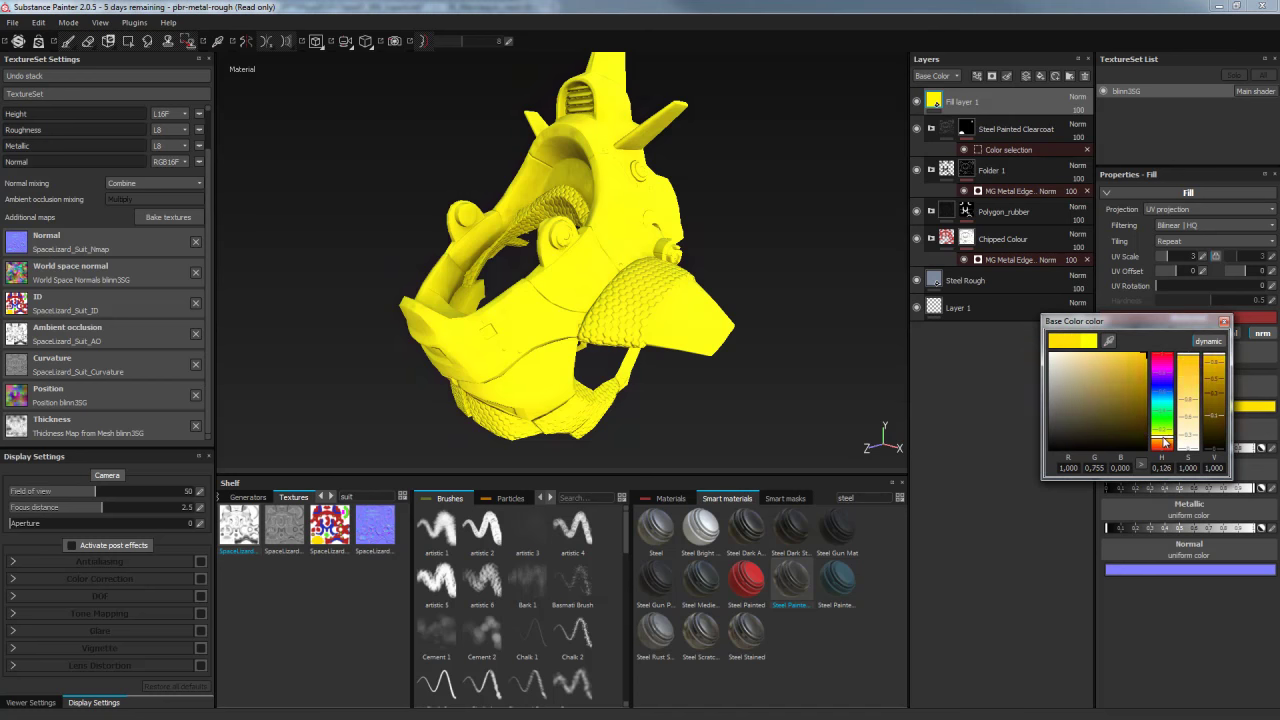
mouse_move(777, 194)
alt+mouse_down()
mouse_move(770, 207)
mouse_move(766, 134)
mouse_move(761, 156)
alt+mouse_up()
click(1225, 323)
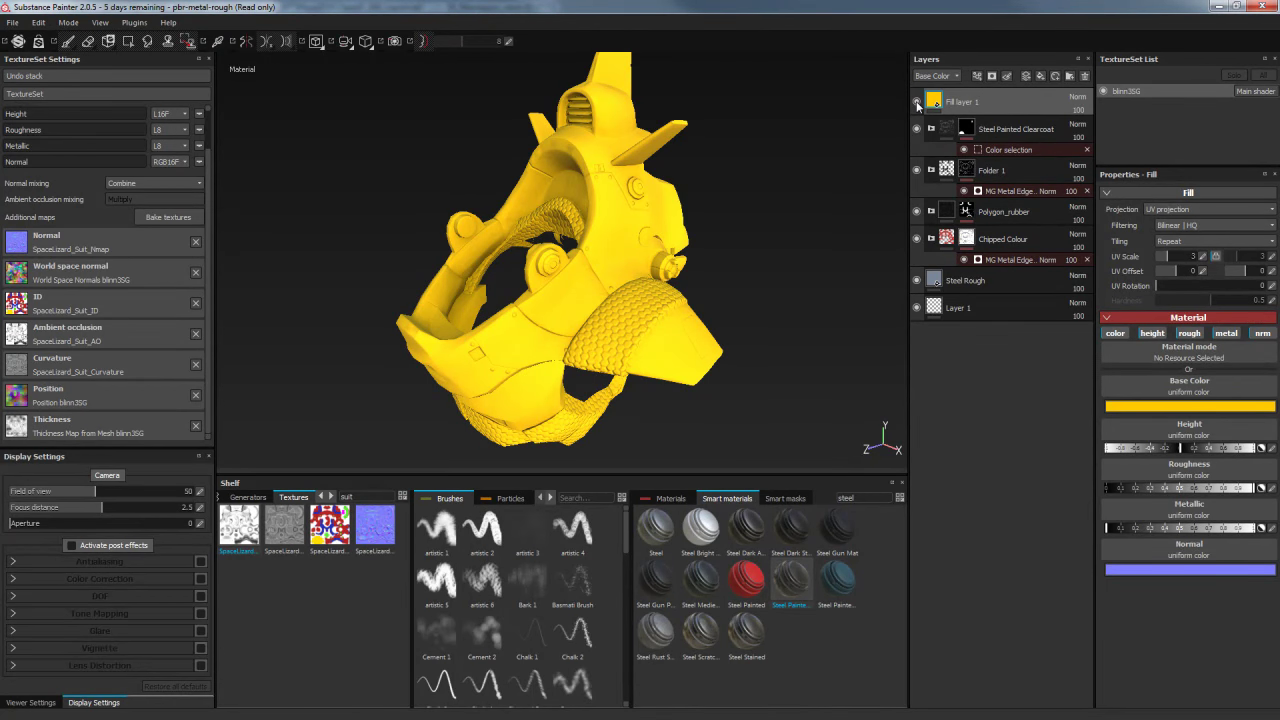
Add a black mask to the yellow Fill layer 1
click(968, 101)
right_click(952, 101)
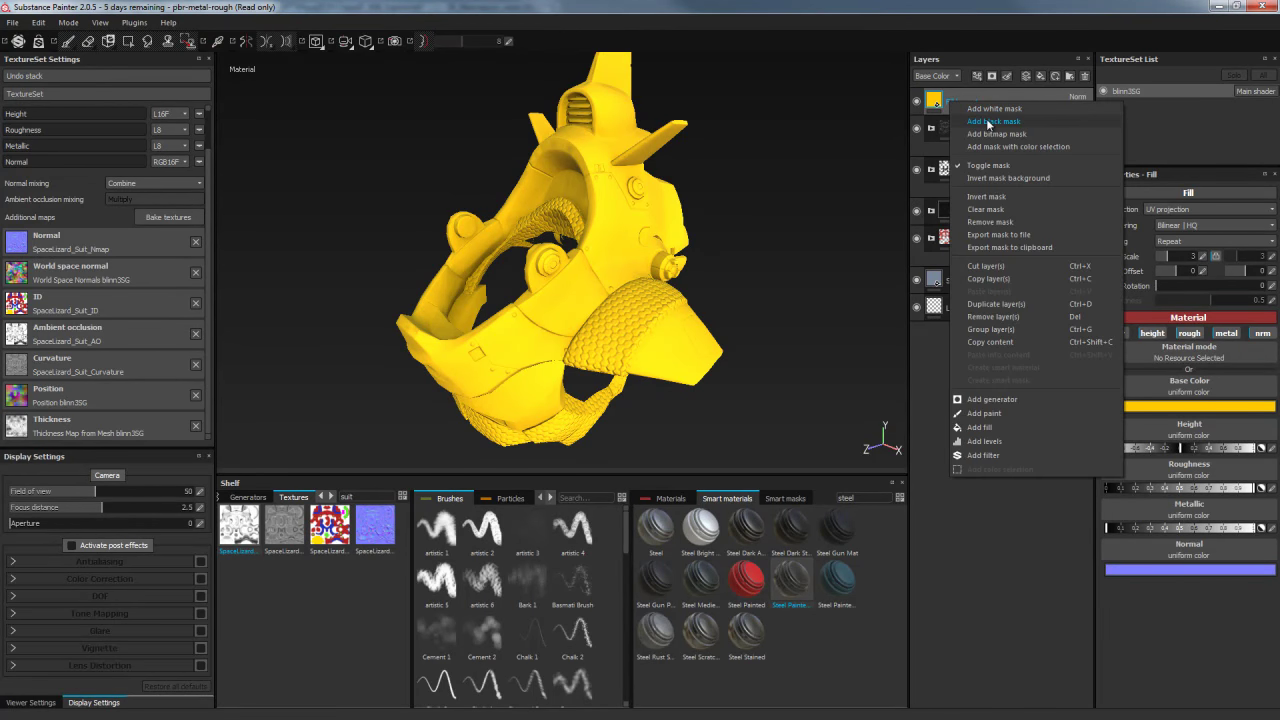
click(988, 121)
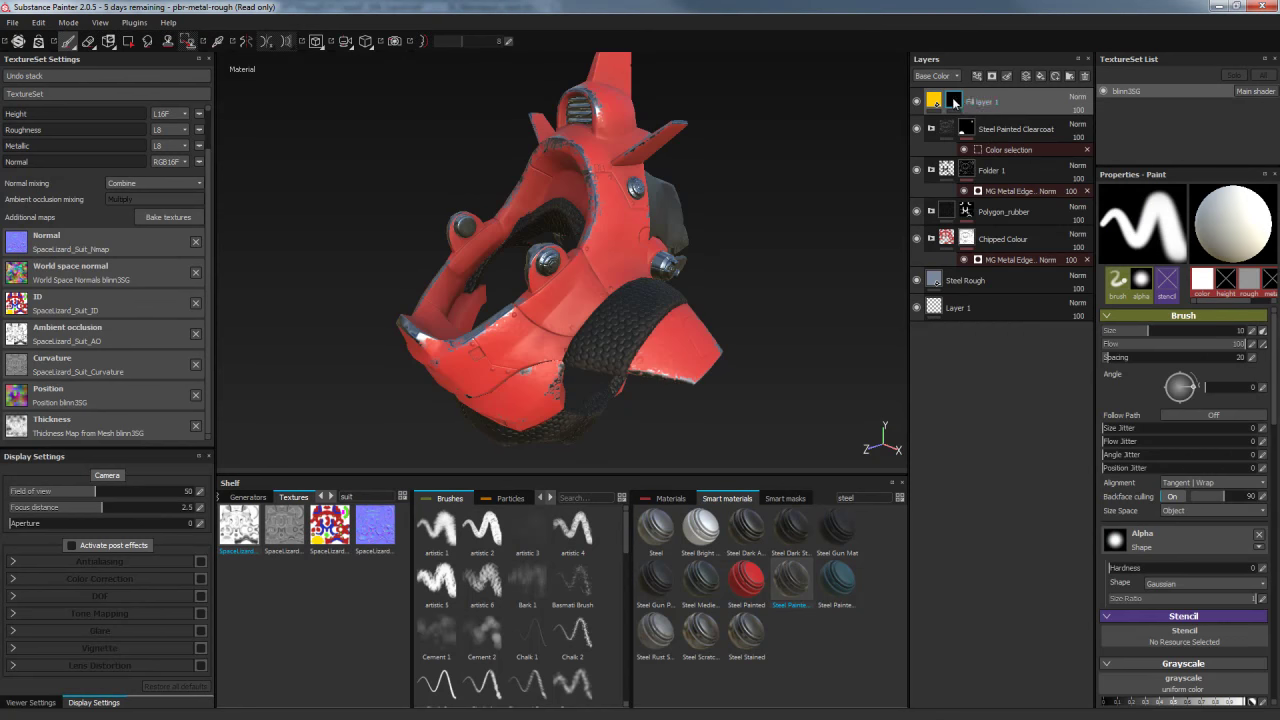
Add an MG Mask Builder generator to Fill layer 1's new mask
right_click(952, 101)
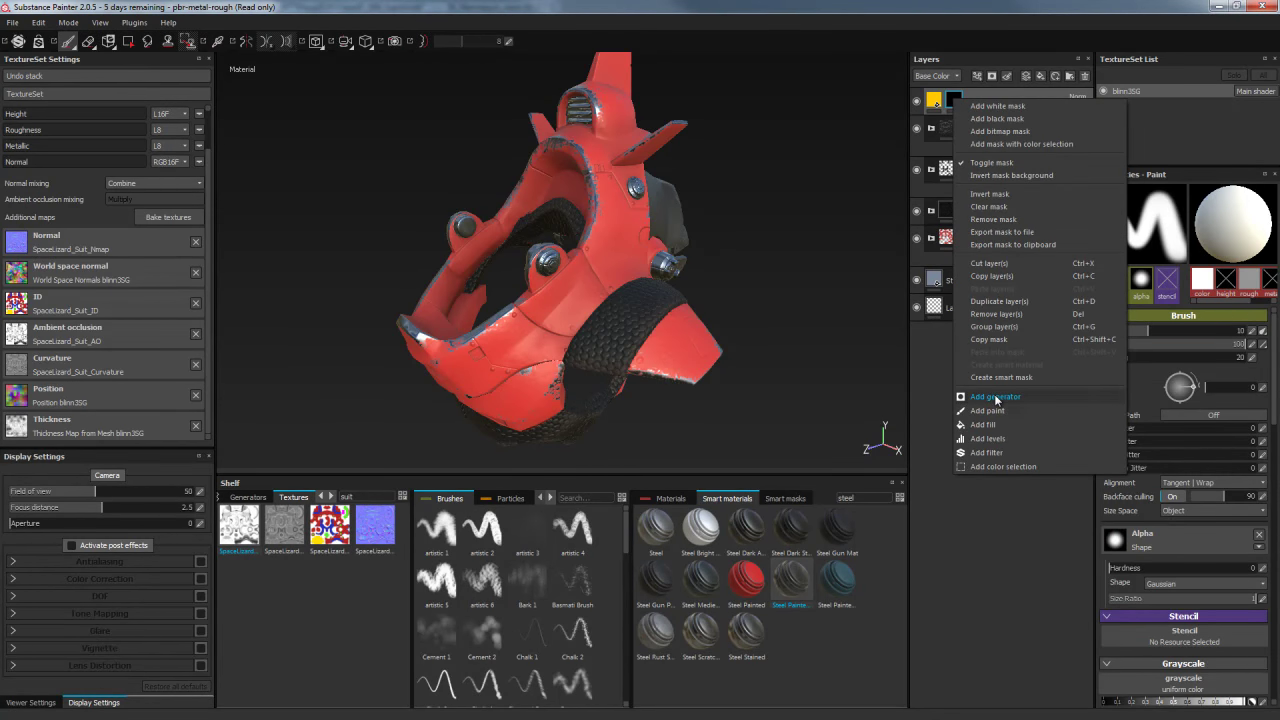
click(996, 397)
click(1191, 213)
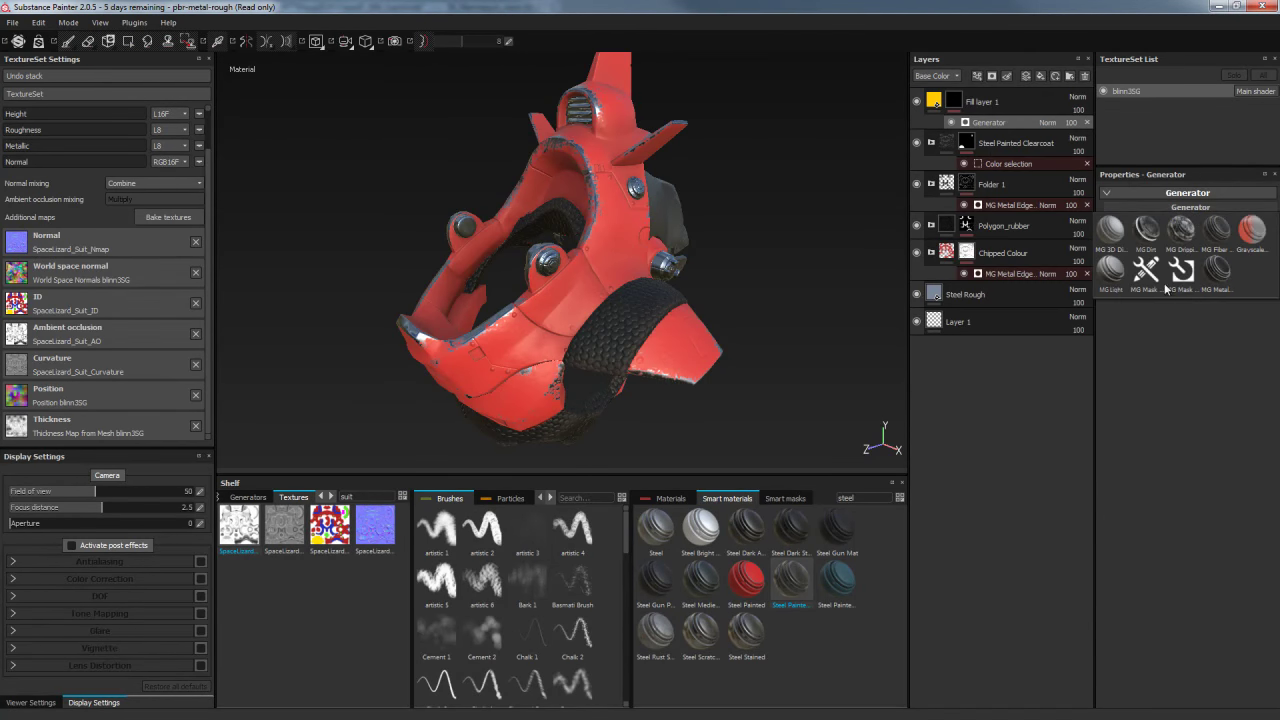
click(1146, 270)
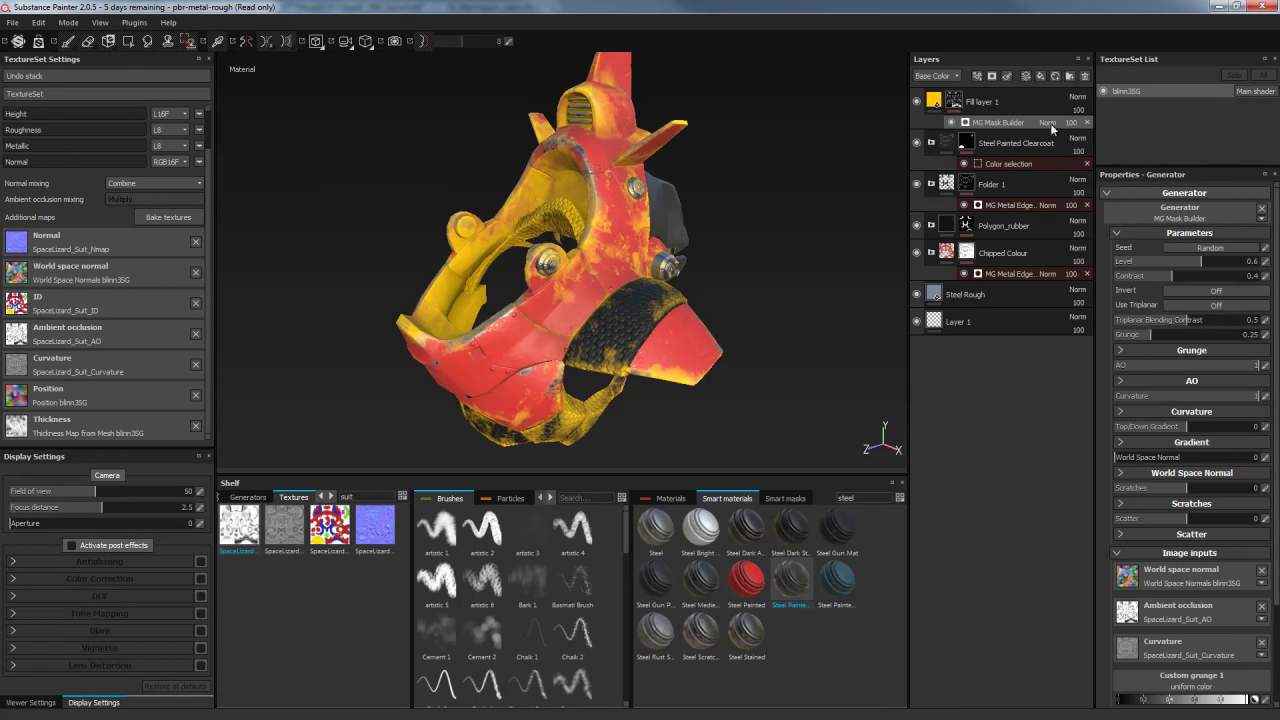
Enlarge the generator properties and set Level to 0.58 with Contrast 0.47
drag(1110, 161, 1110, 118)
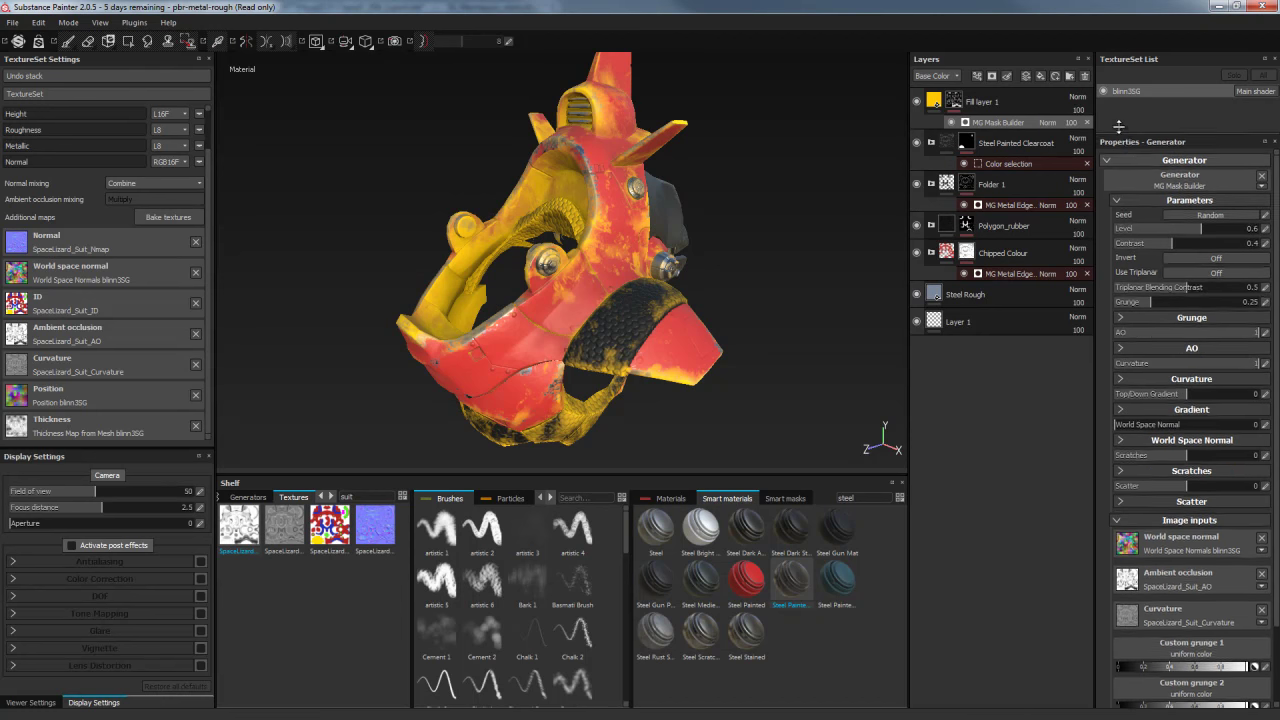
drag(1277, 248, 1277, 310)
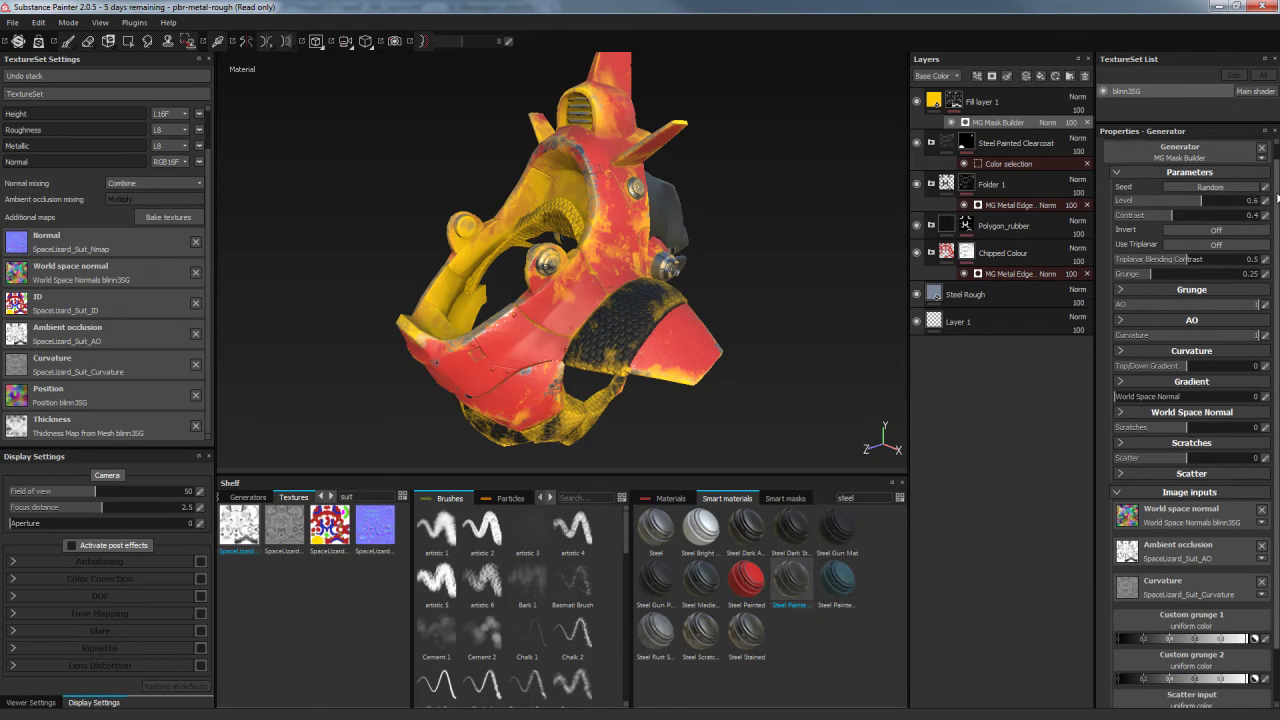
mouse_move(1277, 248)
mouse_down()
mouse_move(1277, 232)
mouse_move(1277, 250)
mouse_up()
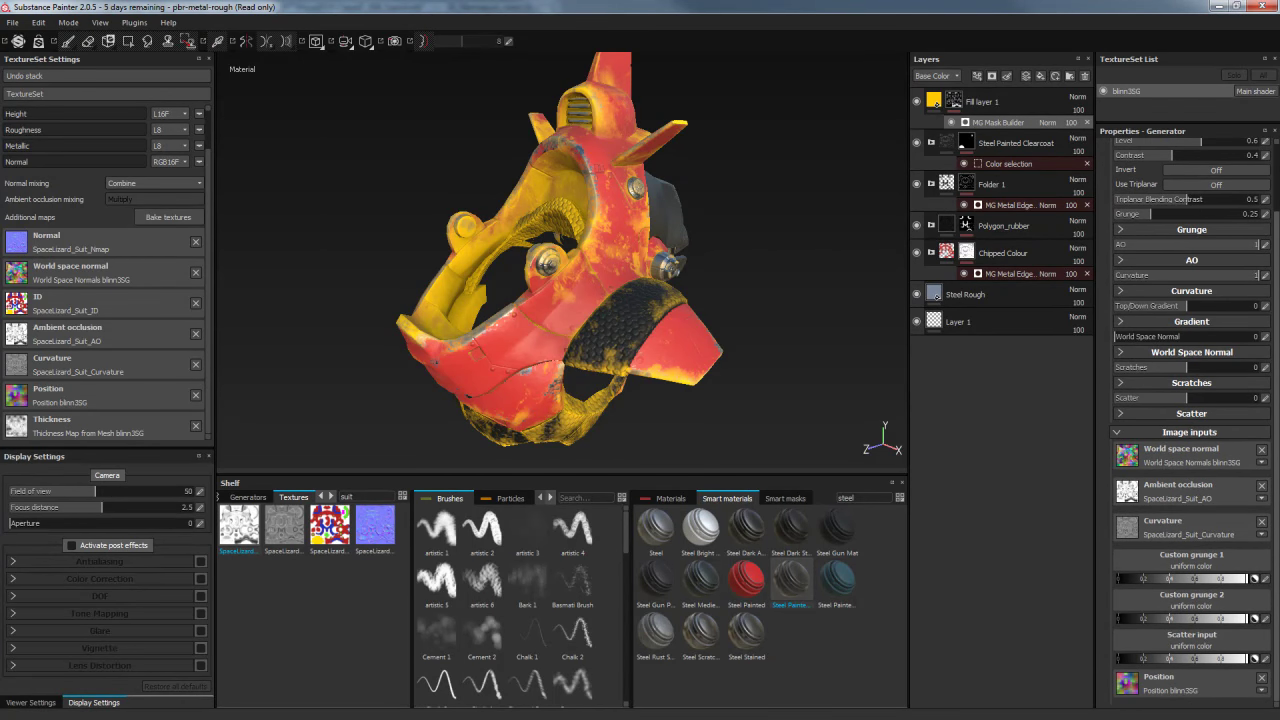
scroll(1258, 175, up, 3)
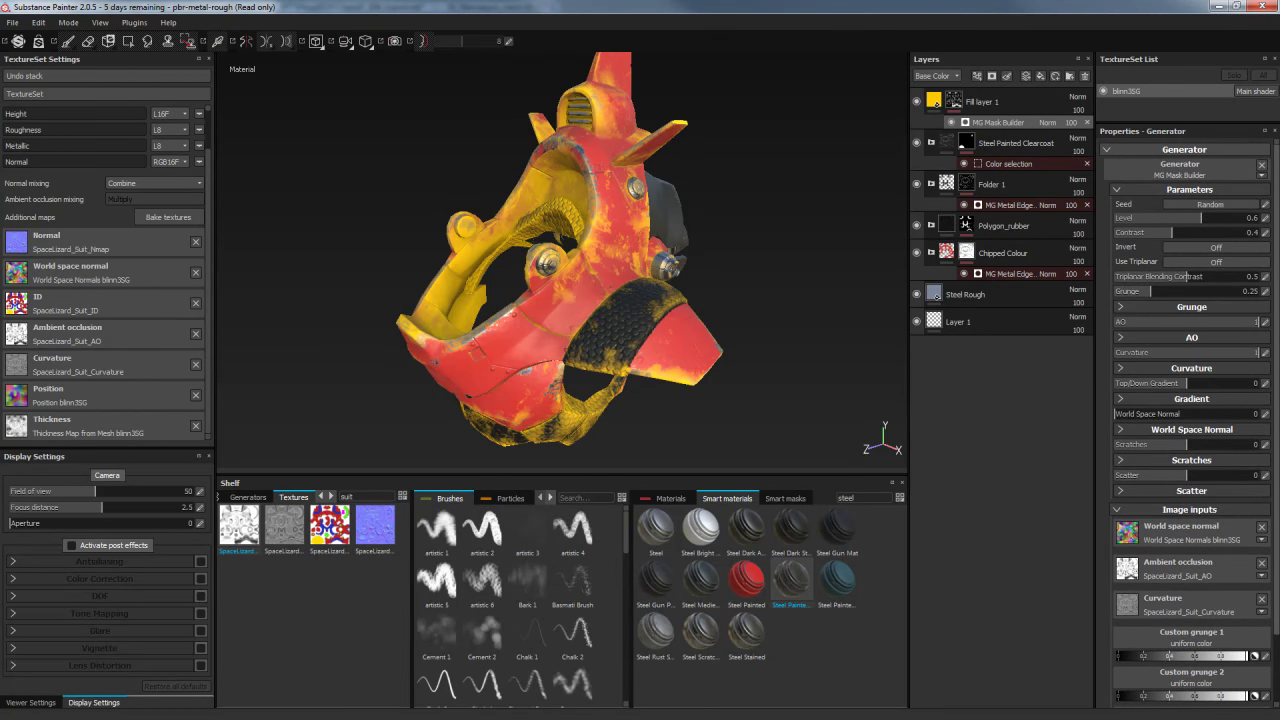
double_click(1245, 217)
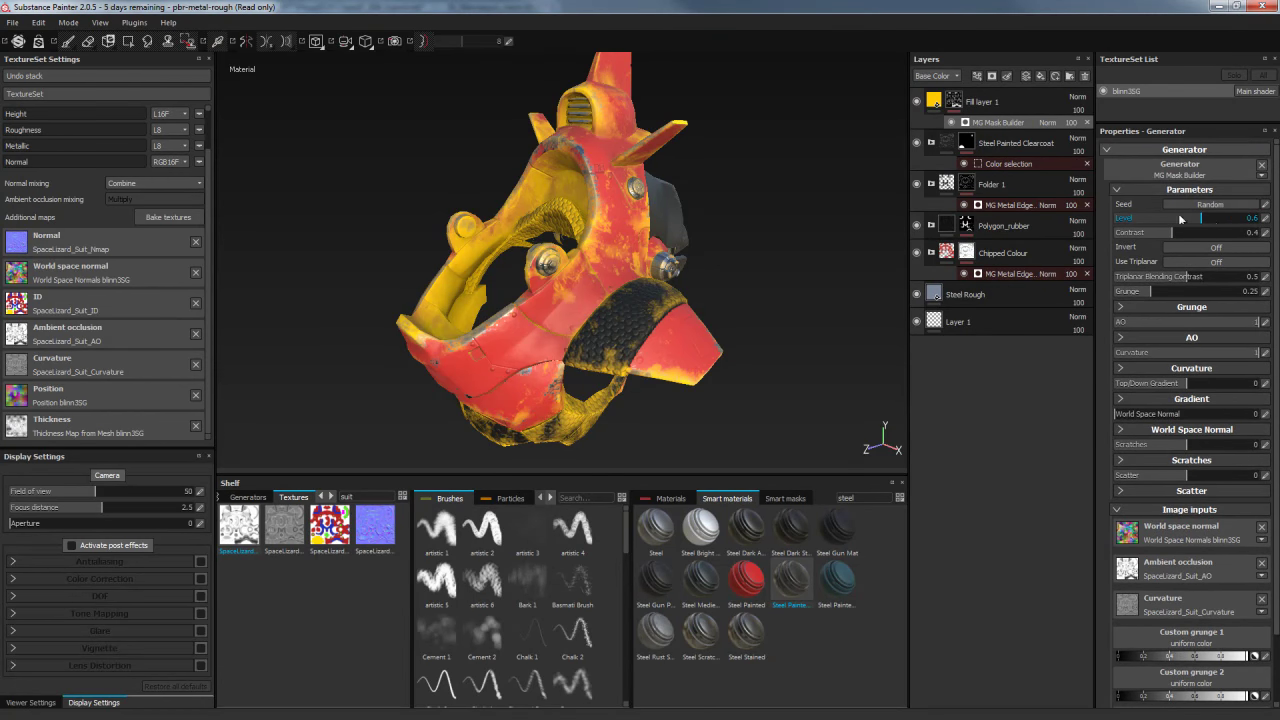
drag(1213, 223, 1182, 240)
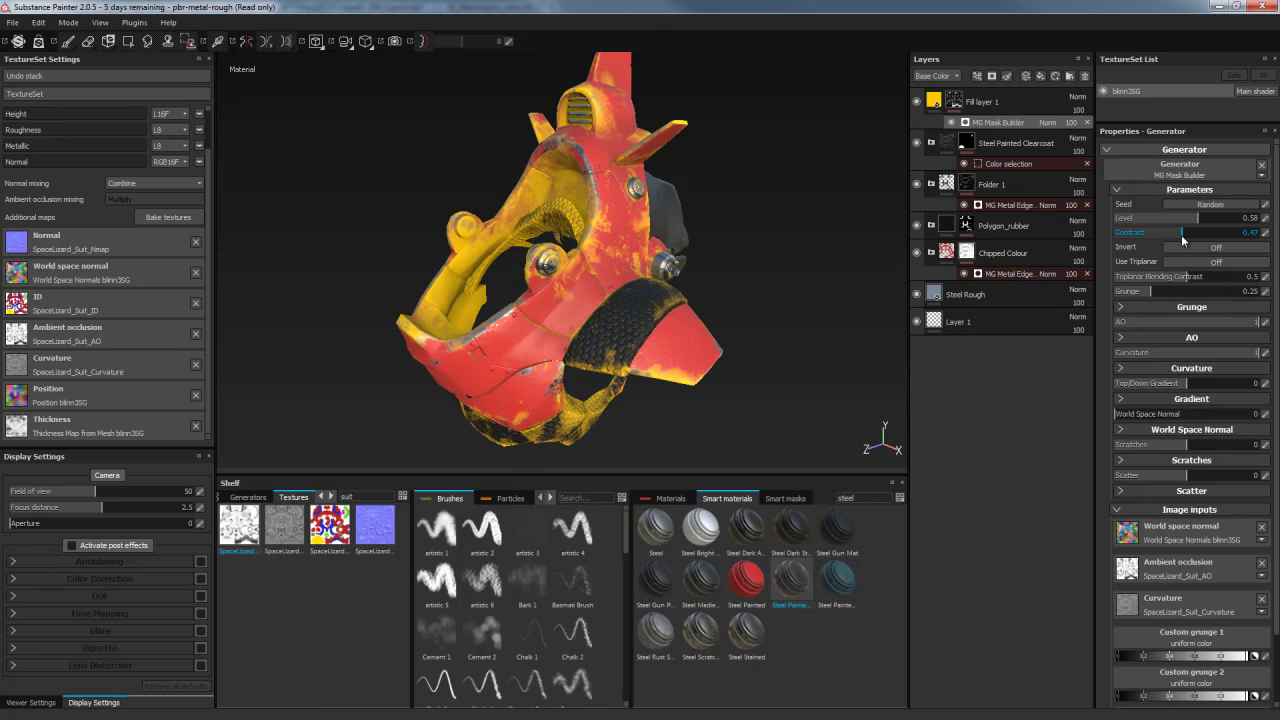
Bring the MG Mask Builder's Grunge amount down to 0
click(1151, 292)
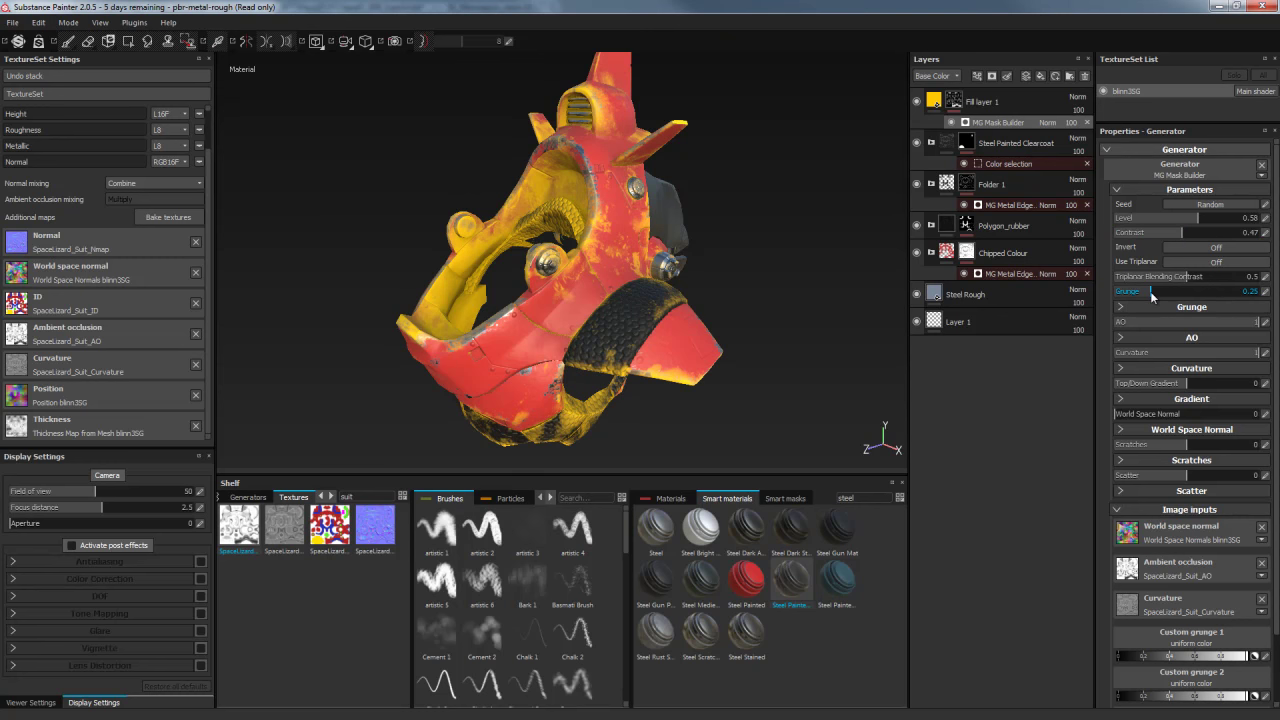
mouse_move(1151, 296)
mouse_down()
mouse_move(1216, 291)
mouse_move(1149, 286)
mouse_up()
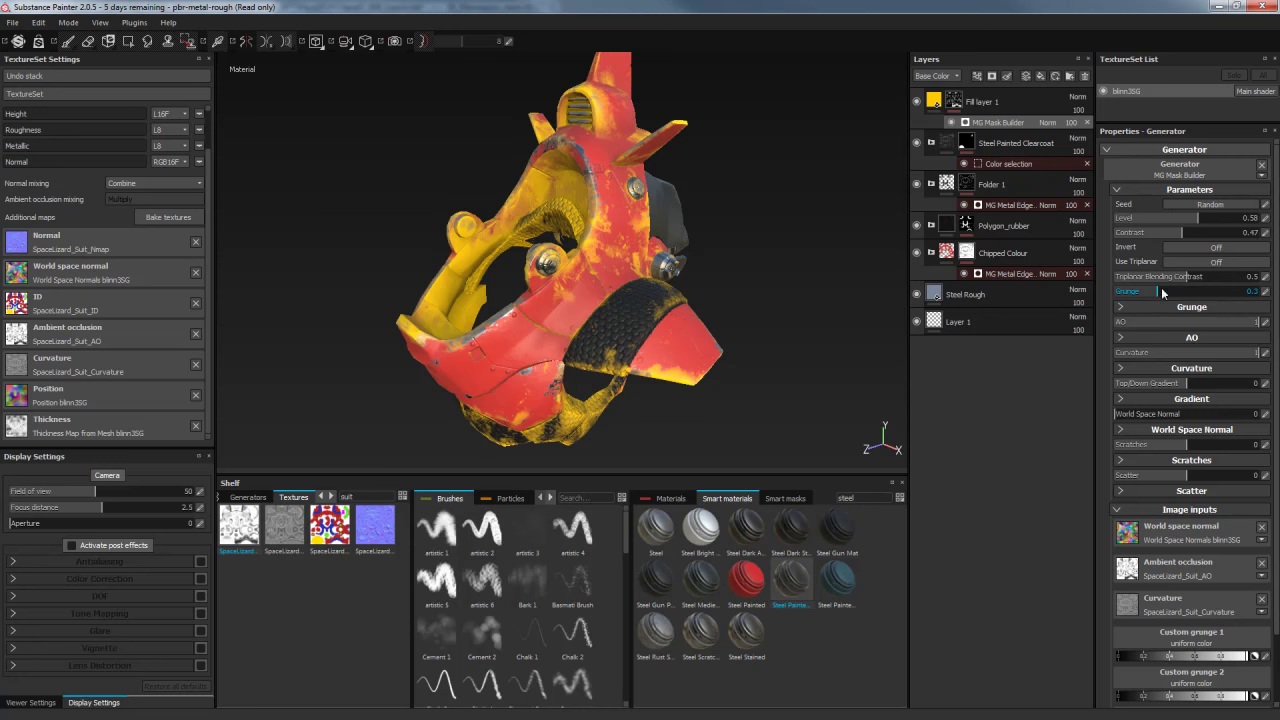
click(1121, 307)
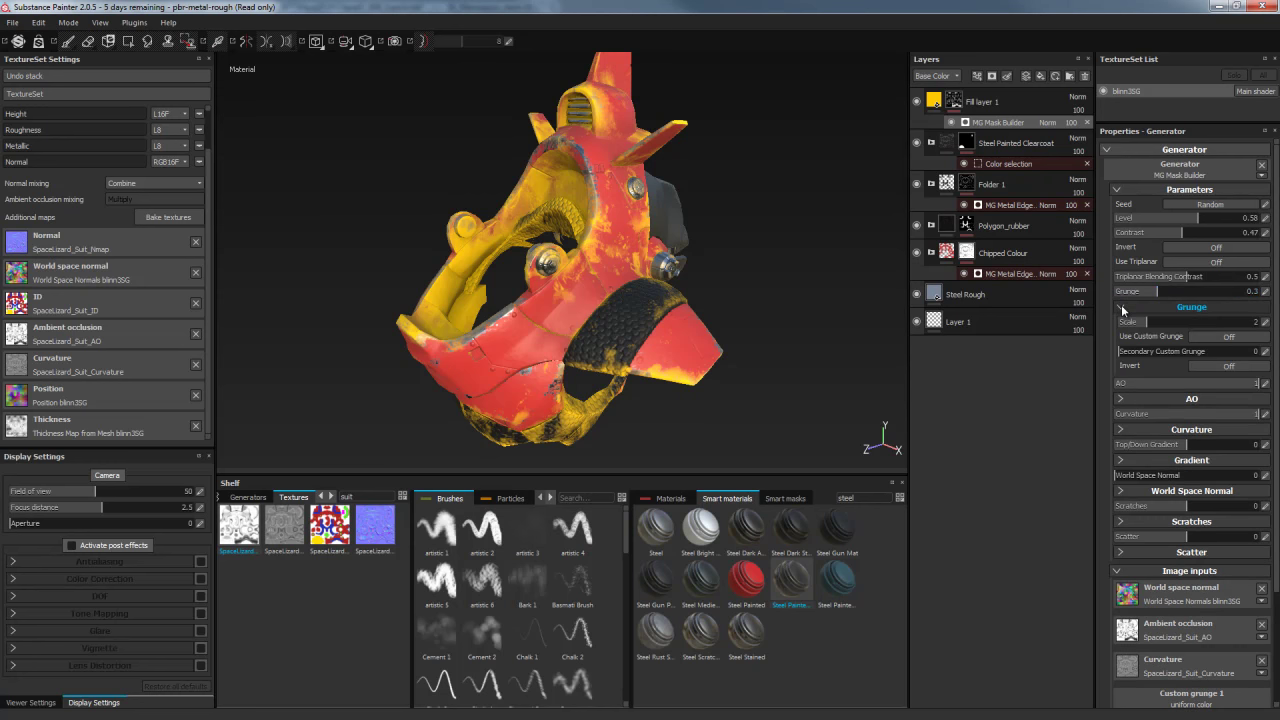
click(1121, 307)
drag(1155, 290, 1105, 294)
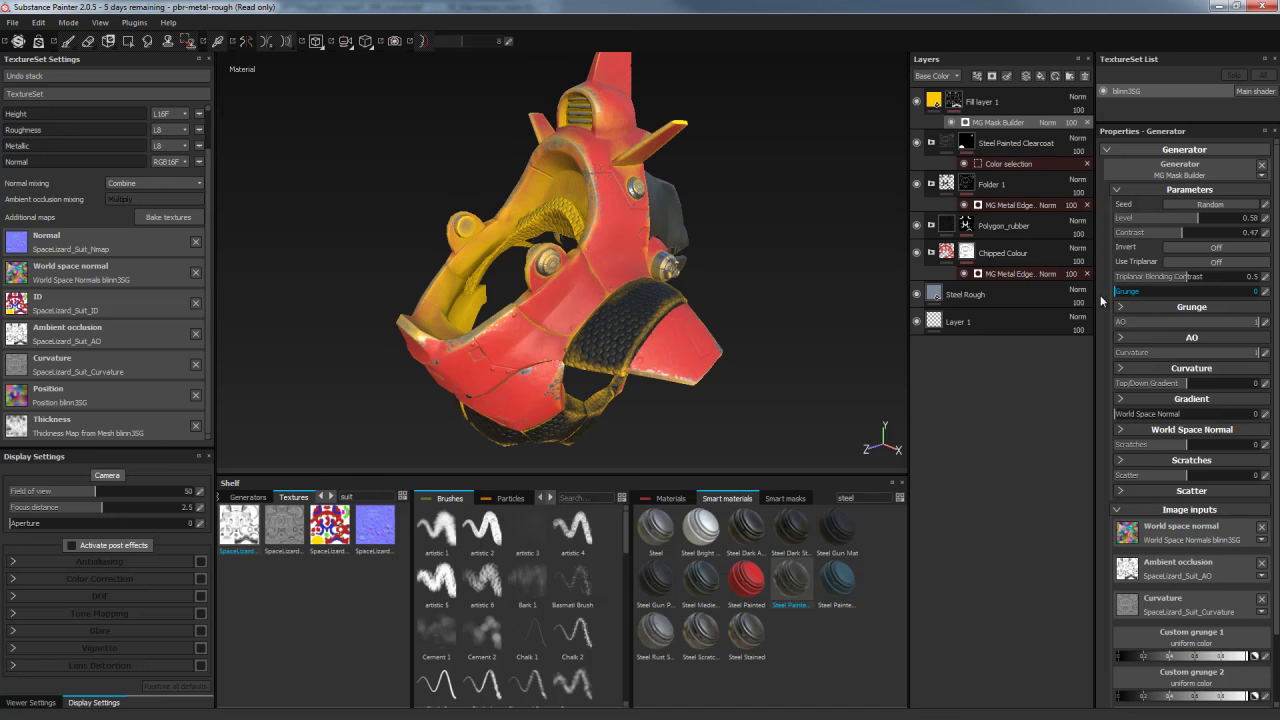
Set the AO influence to -1, clearing most of the yellow
click(1133, 326)
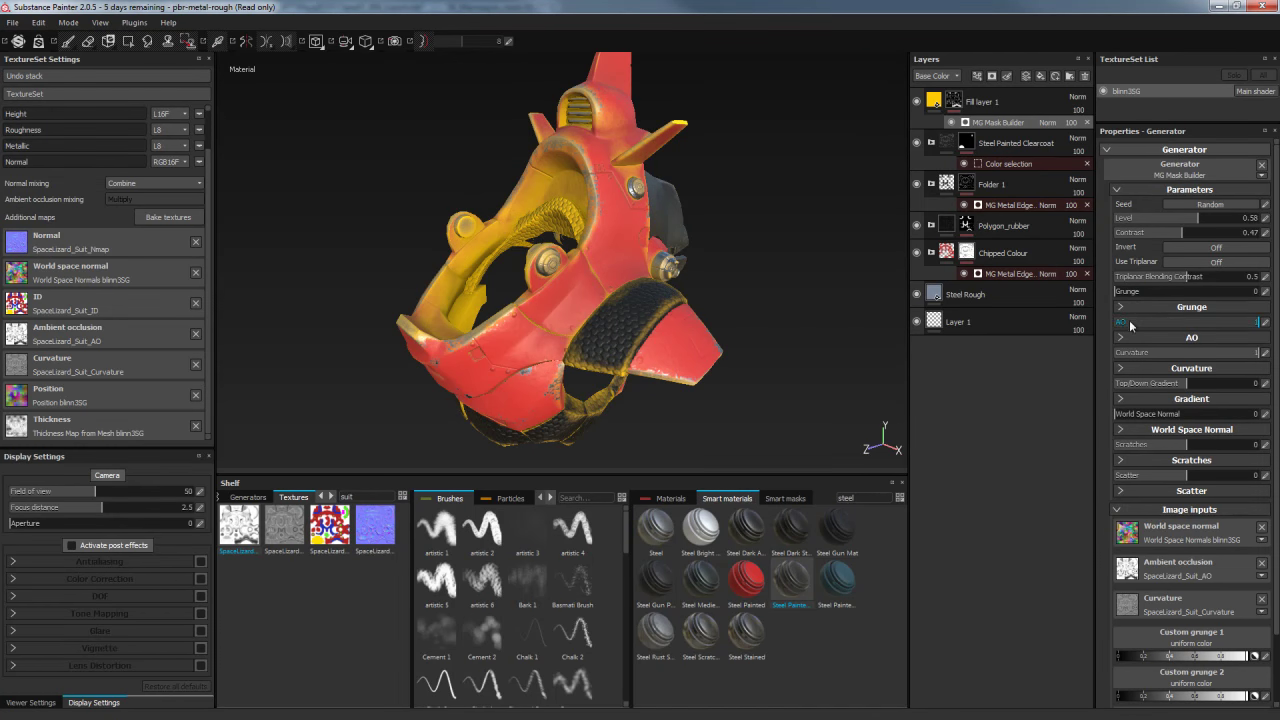
click(1122, 338)
click(1122, 338)
drag(1257, 322, 1108, 326)
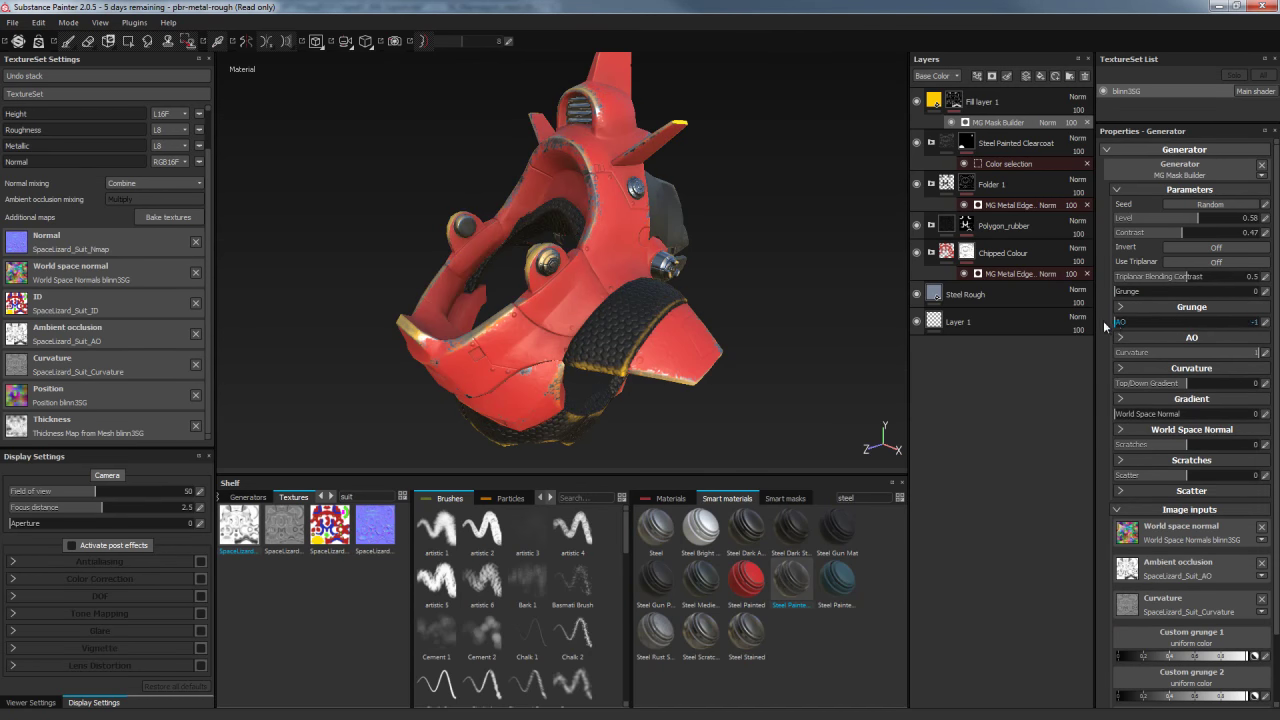
Lower the Curvature influence to fade the yellow edge wear
click(1123, 353)
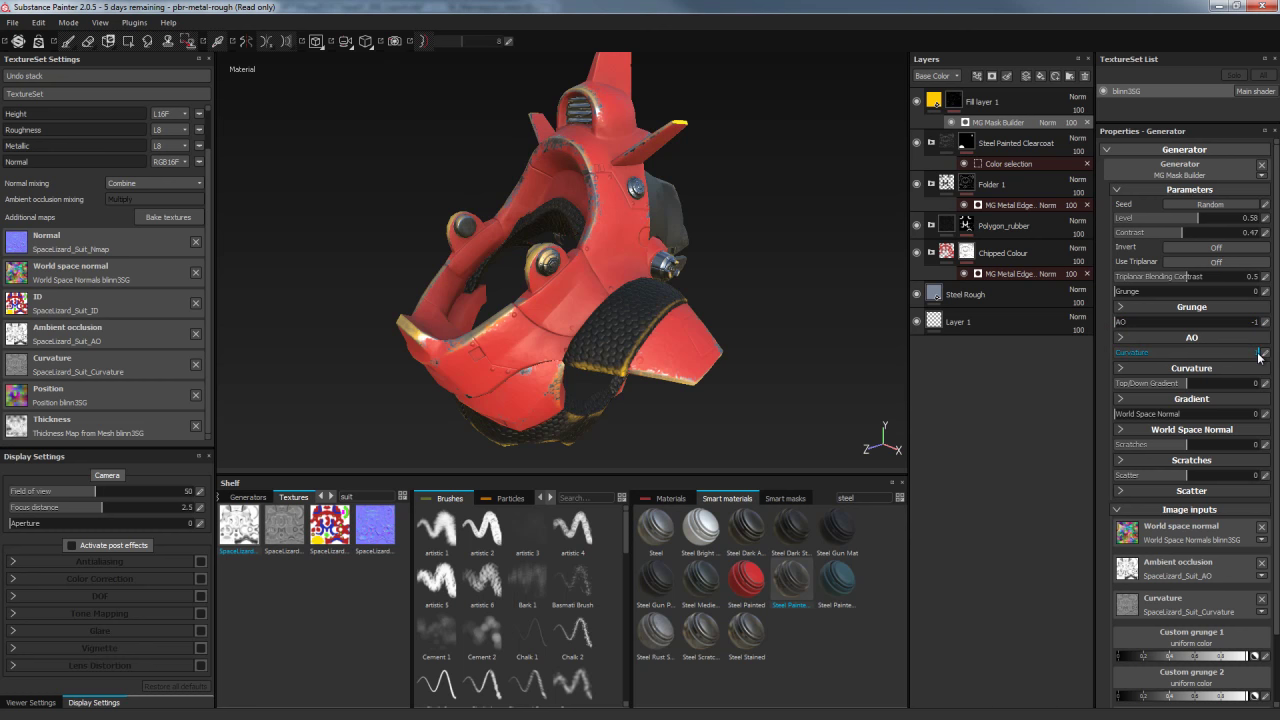
drag(1259, 354, 1149, 353)
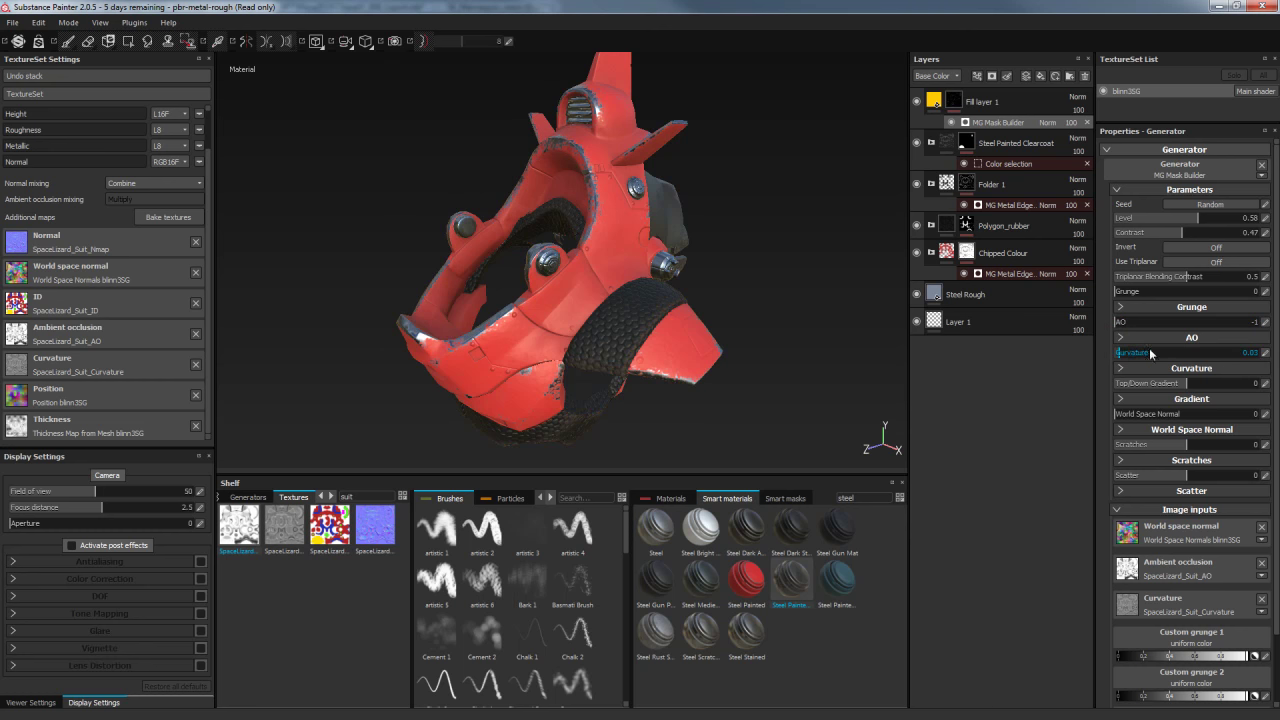
key(BackSpace)
drag(1259, 354, 1268, 354)
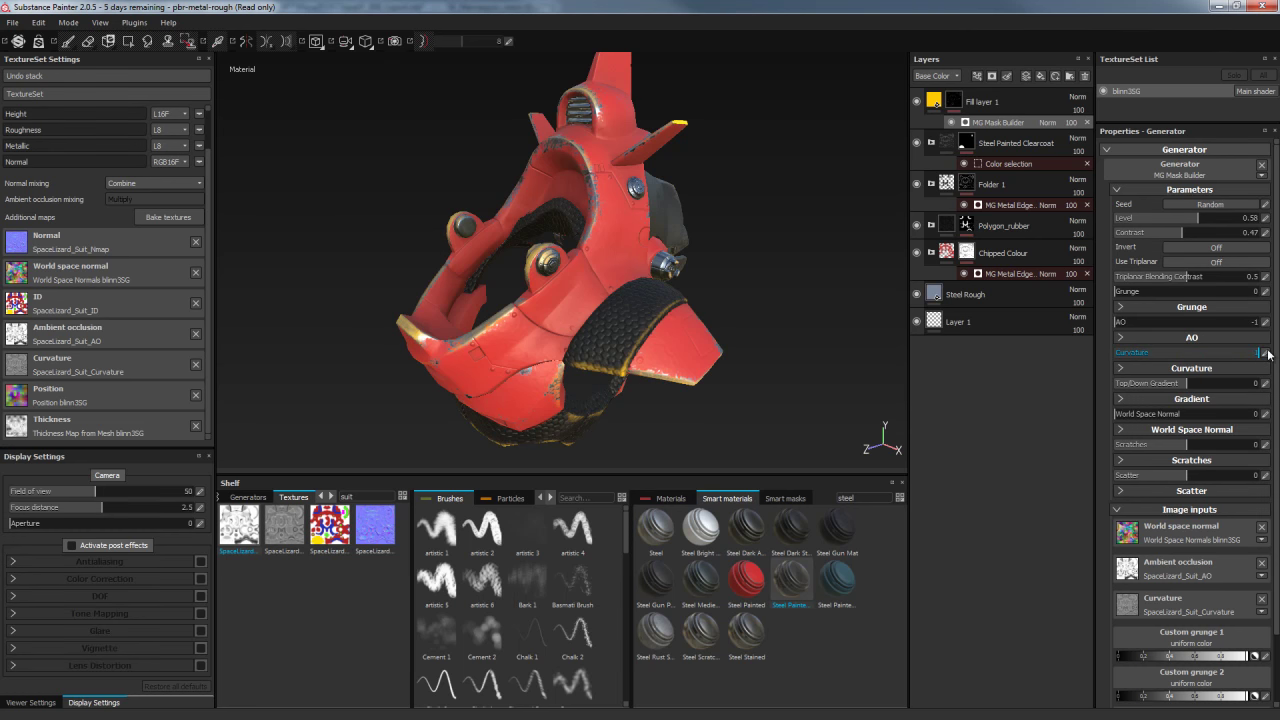
drag(1259, 354, 1268, 350)
drag(1257, 355, 1107, 360)
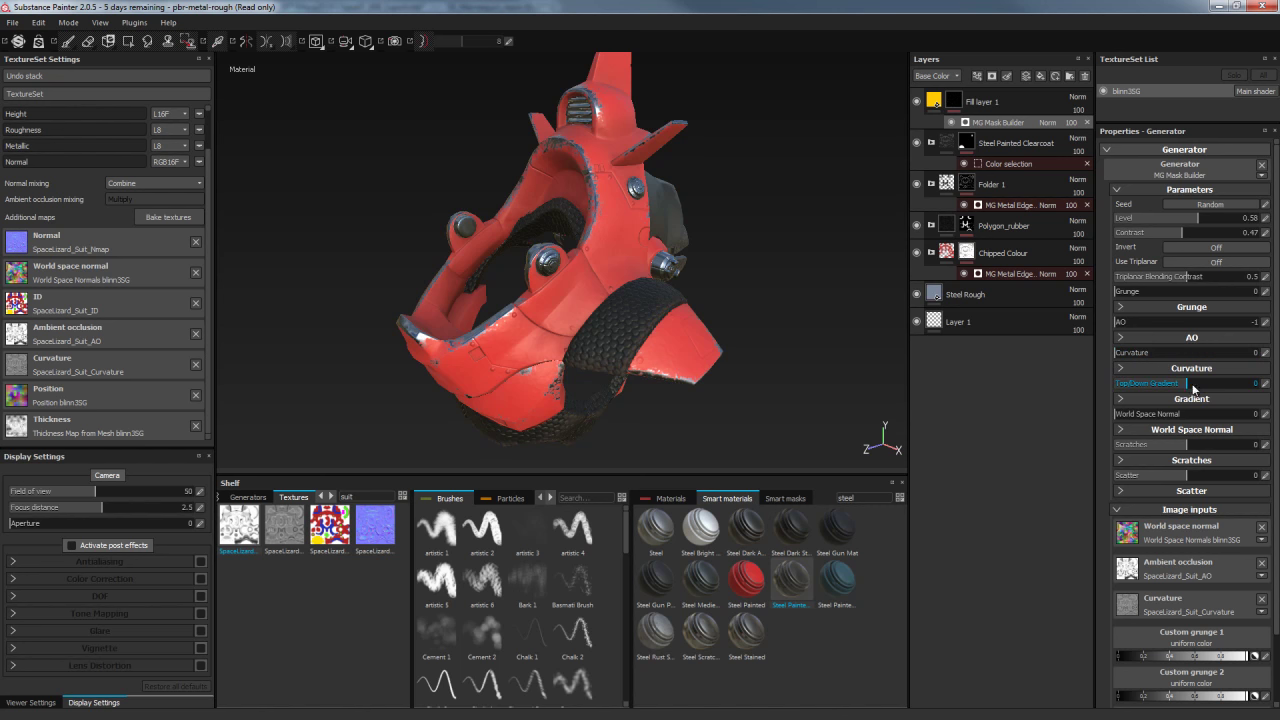
Try several Top/Down Gradient values, then set it back to exactly 0
drag(1187, 387, 1263, 387)
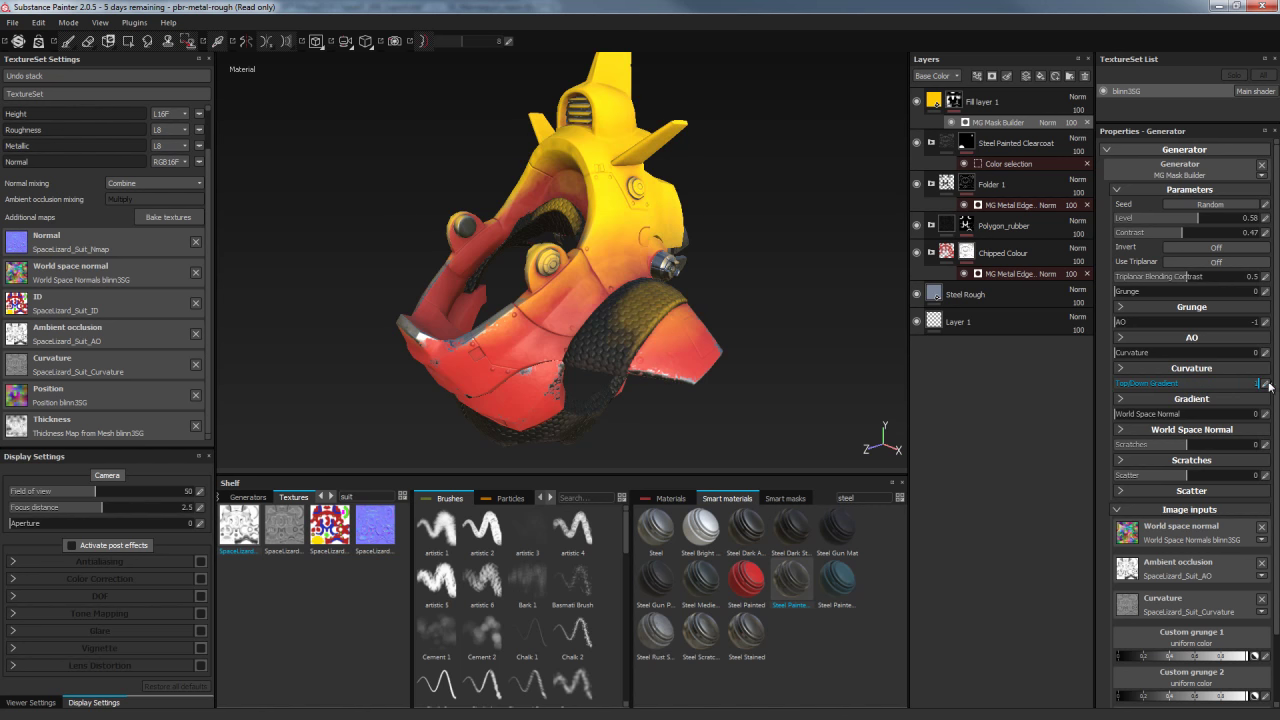
drag(1272, 387, 1091, 385)
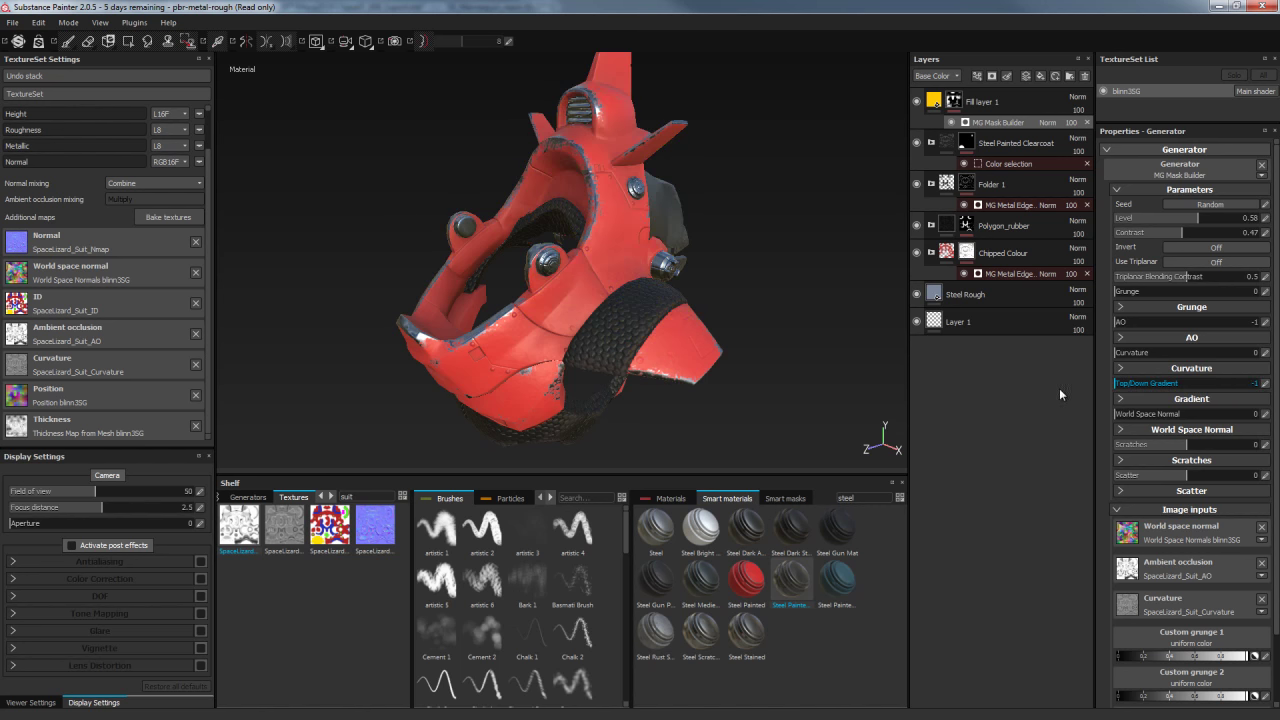
drag(1120, 390, 1137, 390)
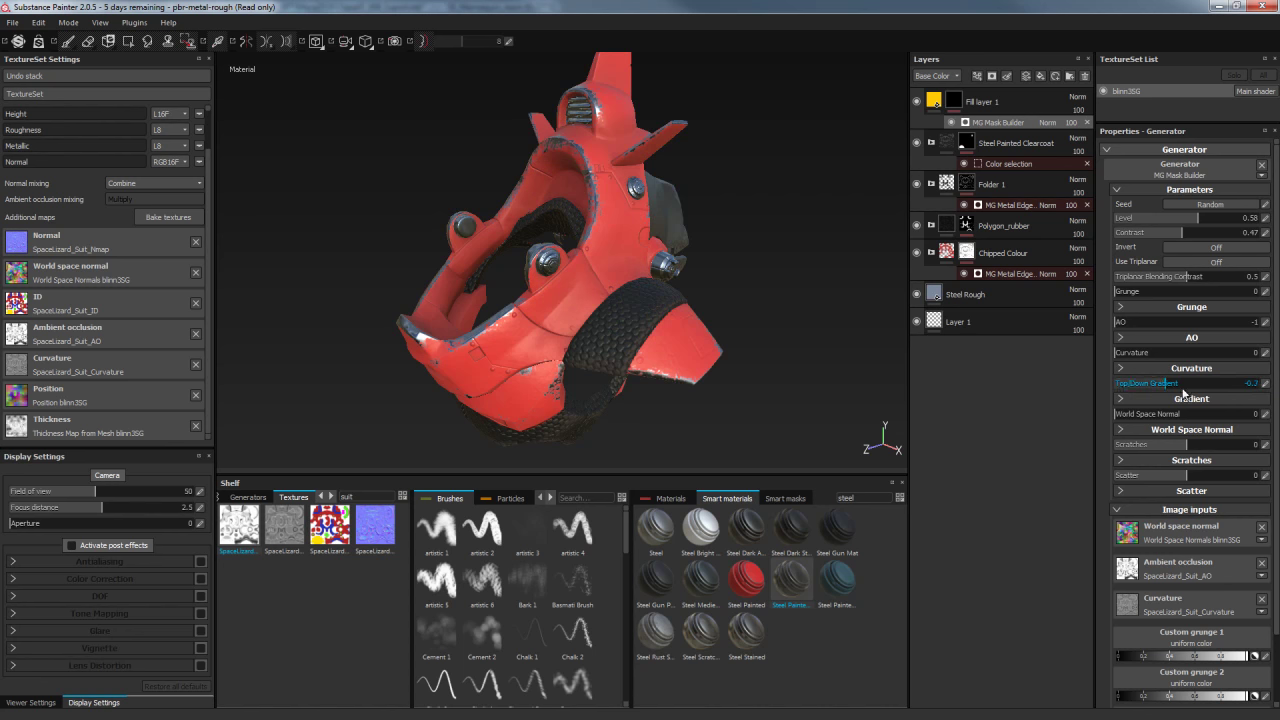
drag(1137, 390, 1102, 393)
mouse_move(843, 315)
alt+mouse_down()
mouse_move(754, 171)
mouse_move(1022, 320)
alt+mouse_up()
mouse_move(1110, 352)
mouse_down()
mouse_move(1056, 368)
mouse_move(1188, 388)
mouse_up()
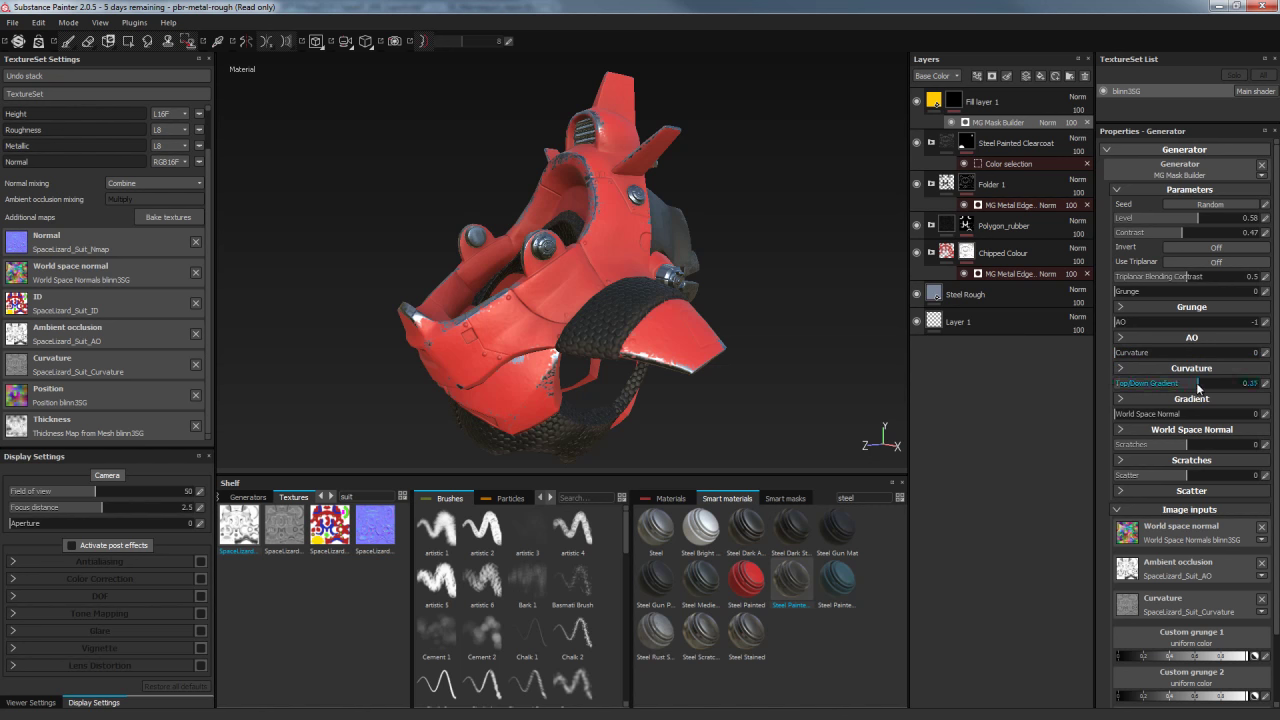
click(1266, 385)
text(0)
key(Return)
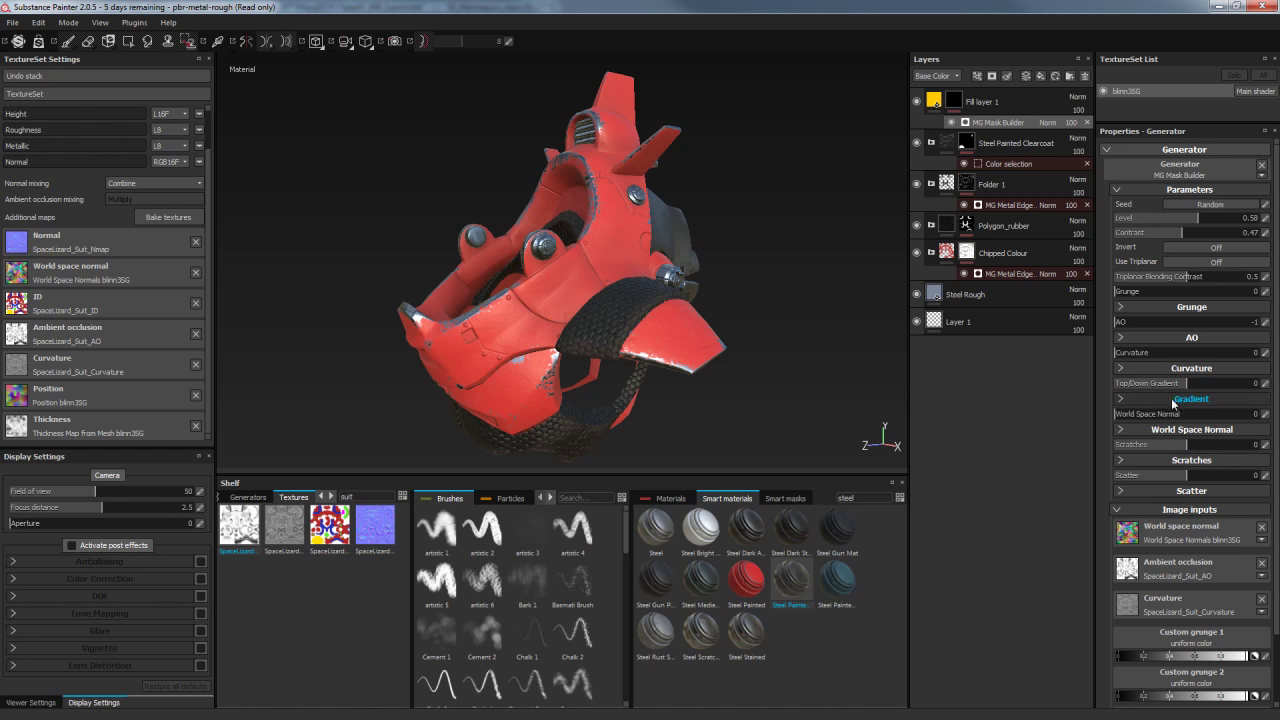
Set World Space Normal to 1 and adjust its Top, Bottom and Front Intensity
click(1120, 428)
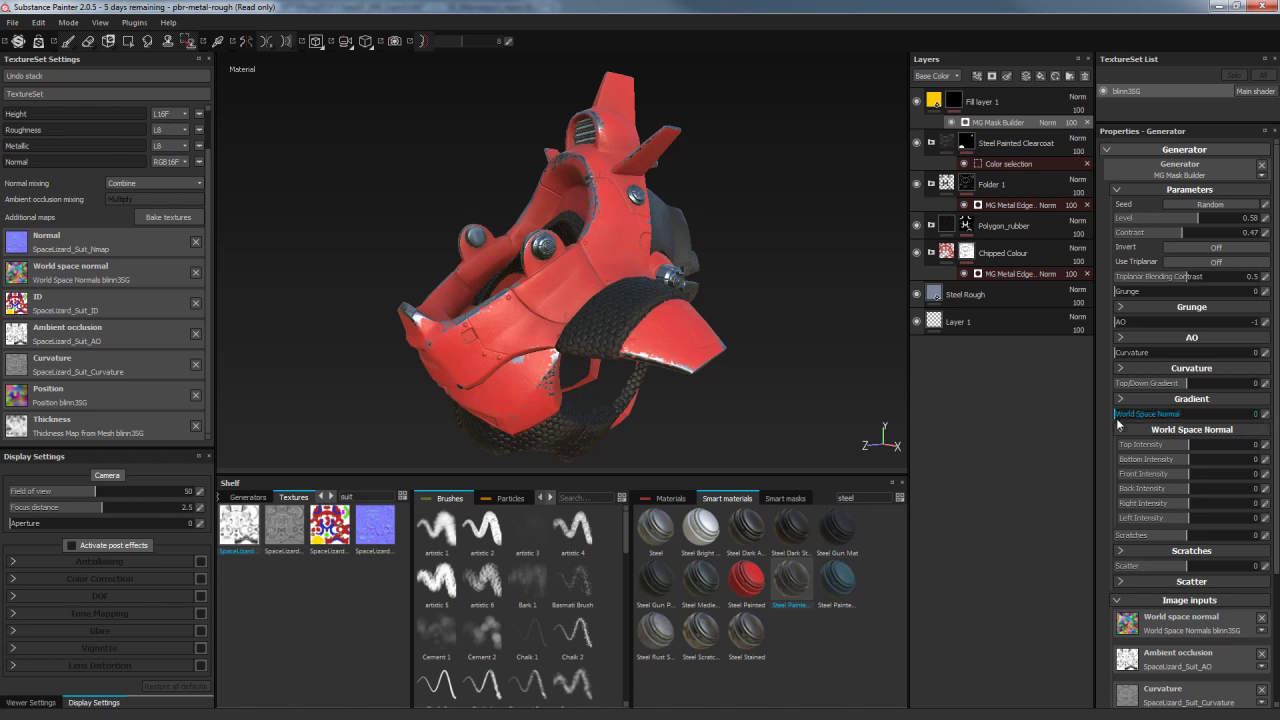
drag(1125, 413, 1260, 414)
mouse_move(1196, 446)
mouse_down()
mouse_move(1232, 449)
mouse_move(1203, 451)
mouse_up()
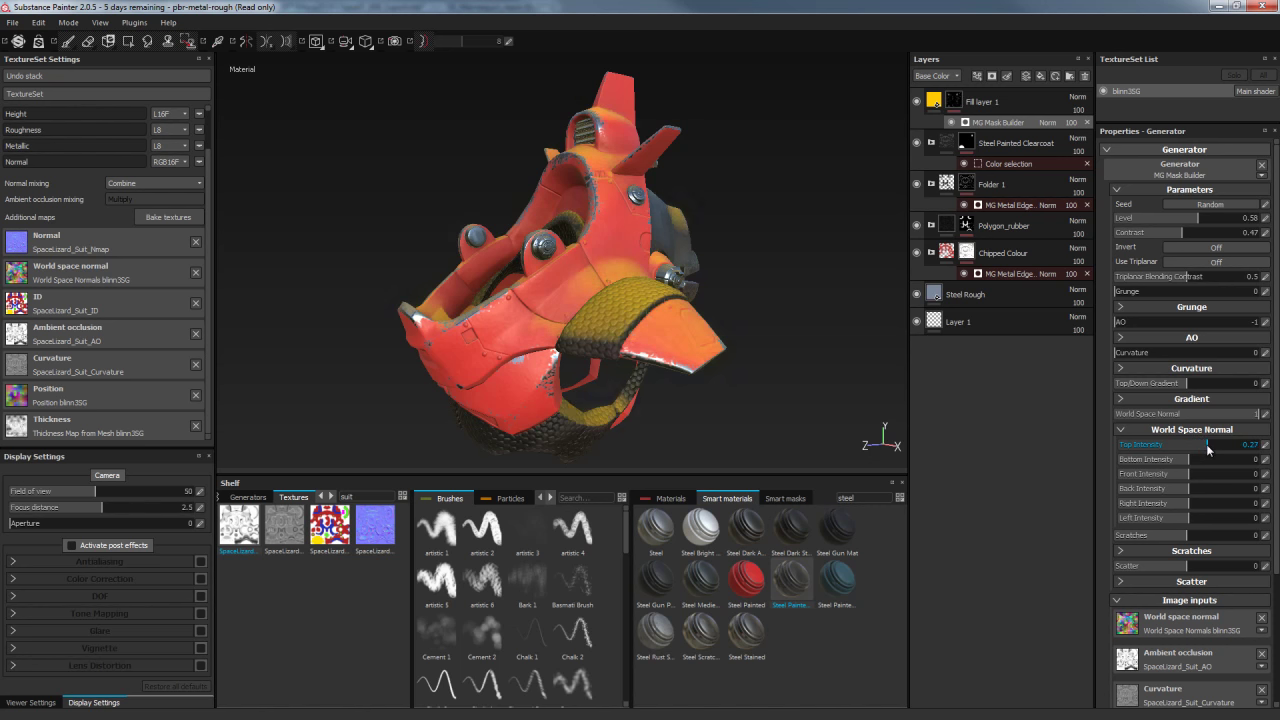
drag(1207, 450, 1109, 446)
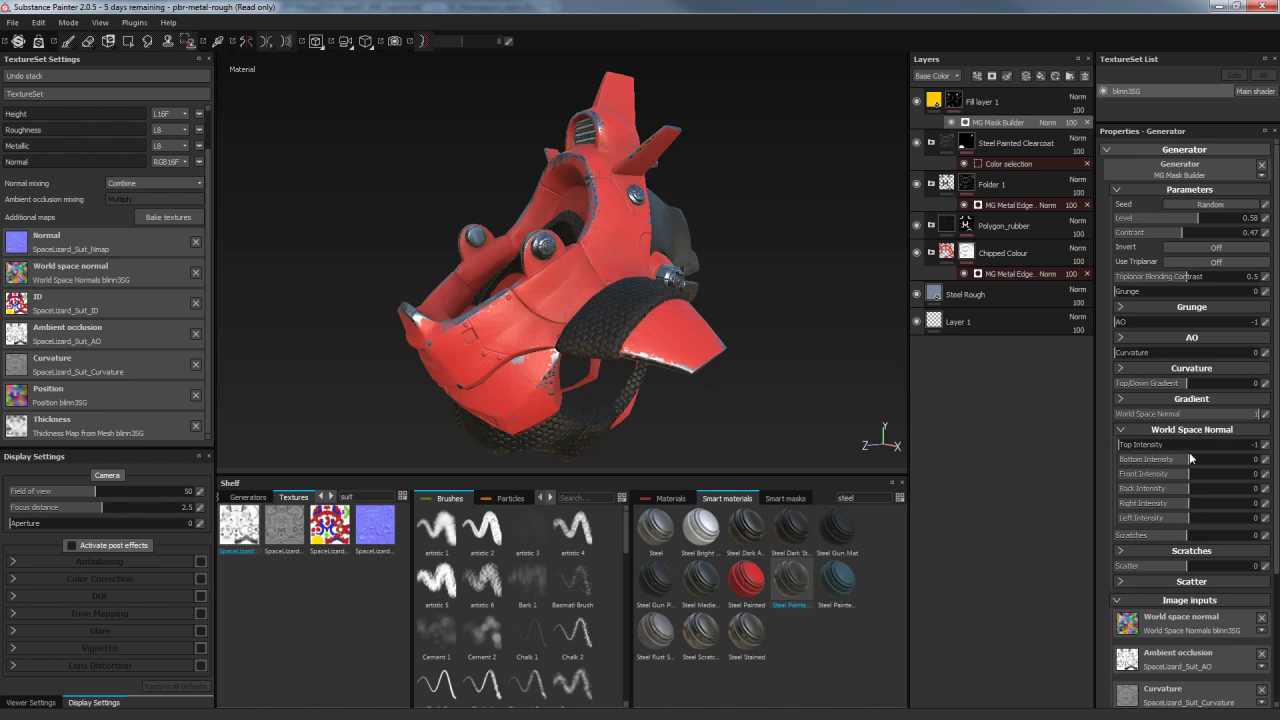
mouse_move(1189, 457)
mouse_down()
mouse_move(1224, 460)
mouse_move(1110, 465)
mouse_up()
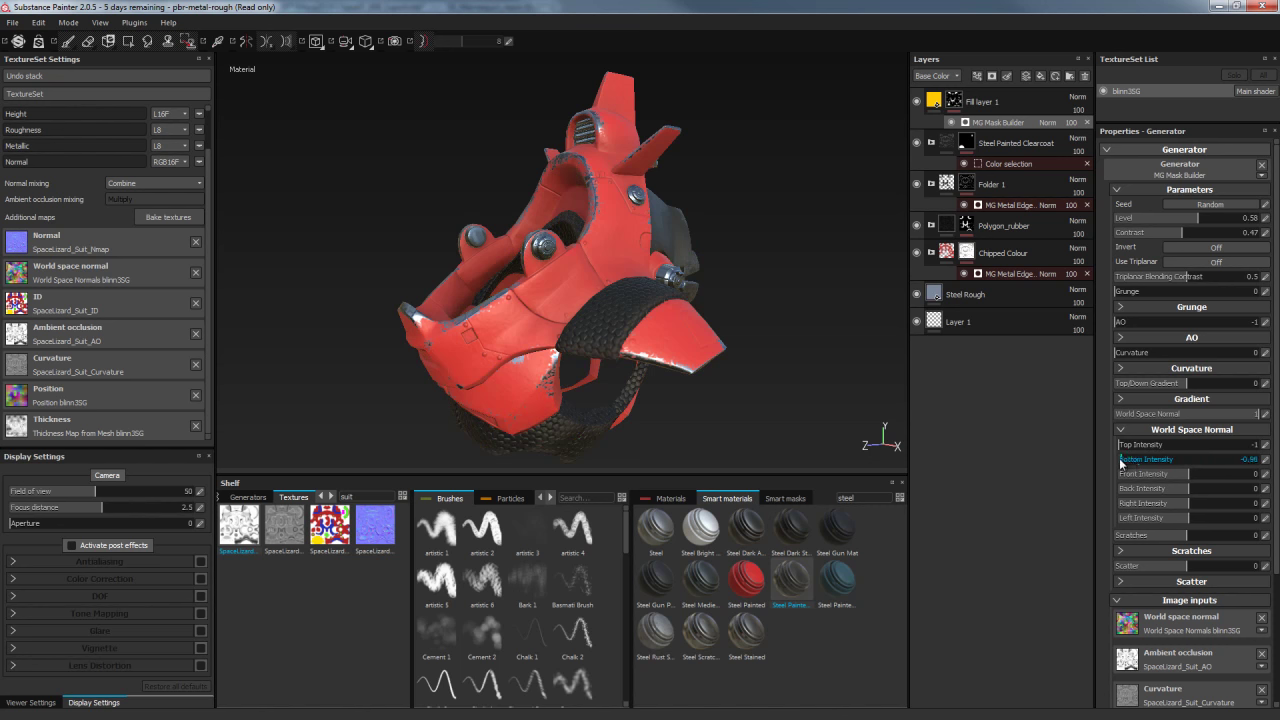
mouse_move(1189, 474)
mouse_down()
mouse_move(1220, 476)
mouse_move(1096, 482)
mouse_move(1236, 489)
mouse_up()
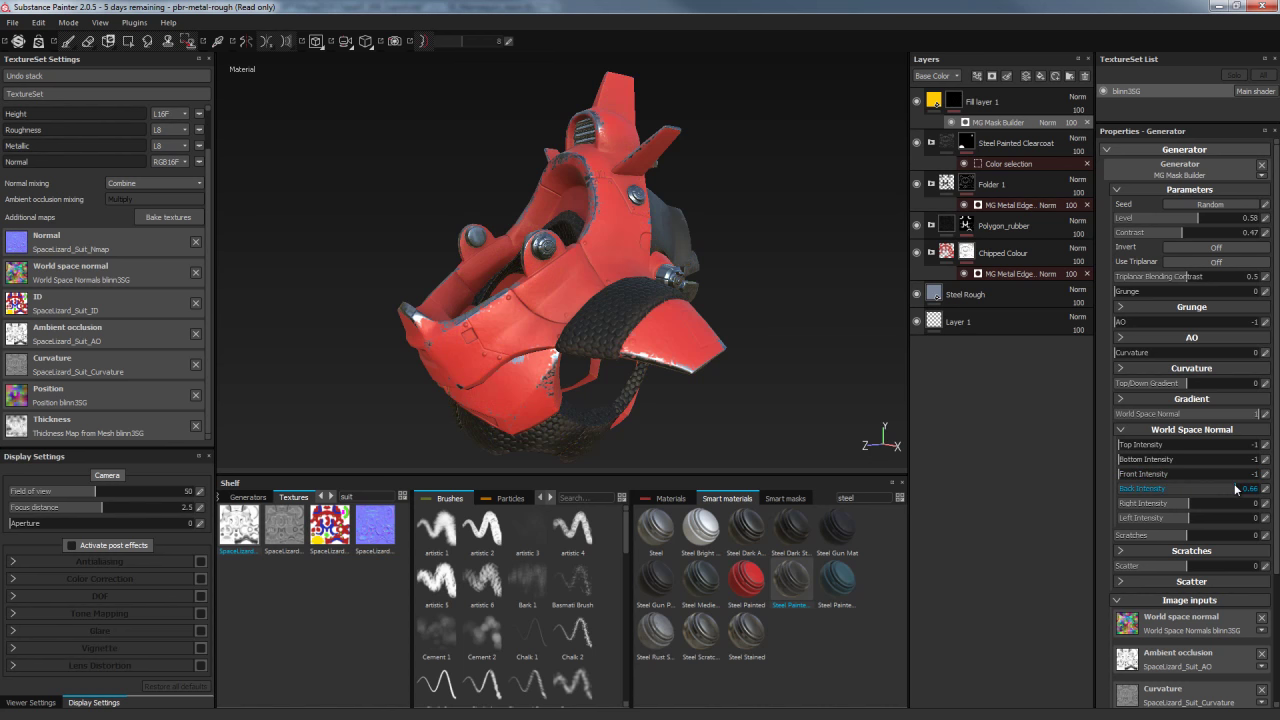
Set Back and Left Intensity to -1, Right Intensity to 0.4, and lower World Space Normal
mouse_move(848, 365)
alt+mouse_down()
mouse_move(1094, 343)
mouse_move(1051, 337)
mouse_move(1080, 343)
alt+mouse_up()
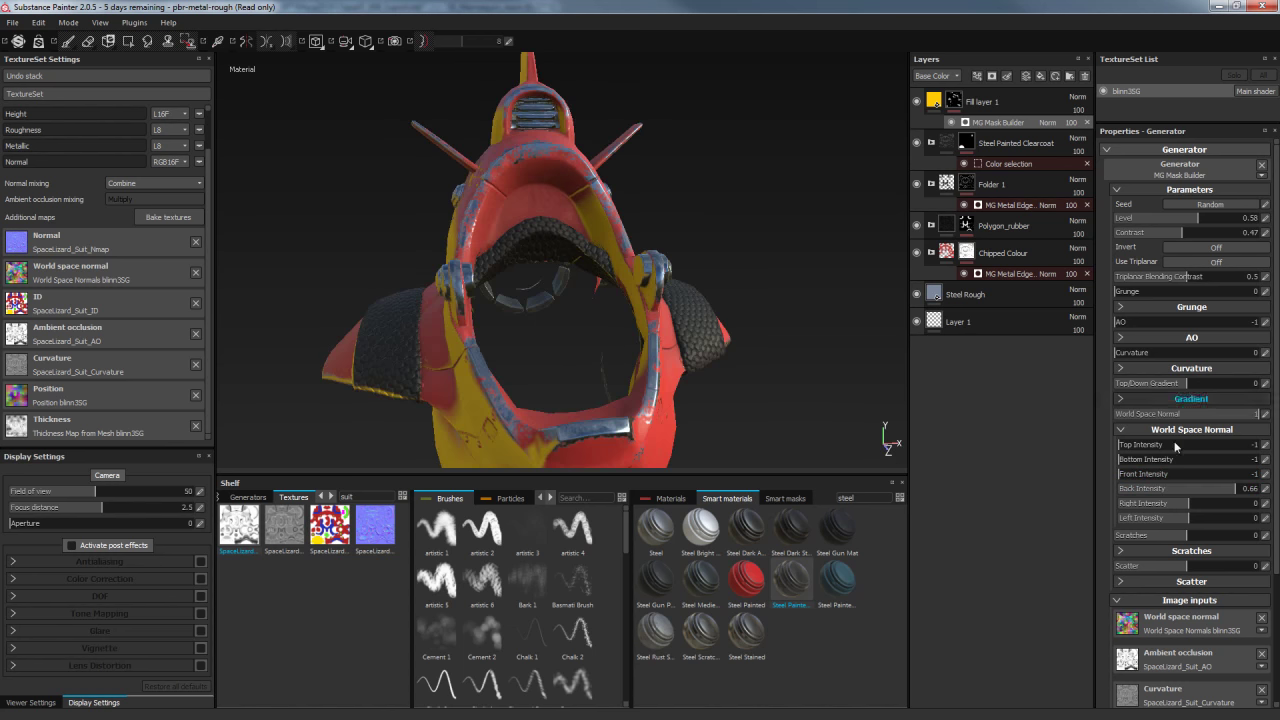
mouse_move(1221, 493)
mouse_down()
mouse_move(1140, 490)
mouse_move(1230, 499)
mouse_up()
mouse_move(829, 357)
alt+mouse_down()
mouse_move(769, 298)
mouse_move(886, 434)
mouse_move(654, 343)
mouse_move(700, 330)
alt+mouse_up()
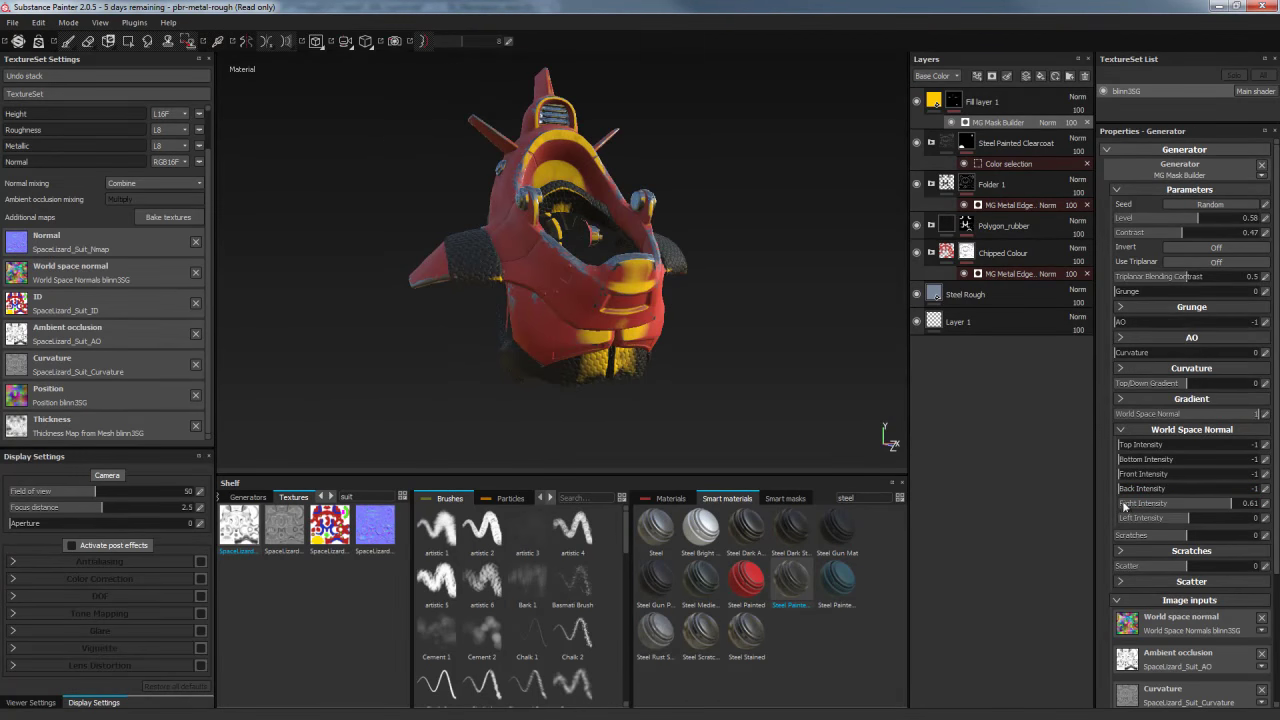
mouse_move(1192, 520)
mouse_down()
mouse_move(1235, 524)
mouse_move(1140, 505)
mouse_move(1150, 522)
mouse_move(1118, 522)
mouse_move(1225, 517)
mouse_up()
drag(1120, 503, 1216, 505)
click(1118, 521)
mouse_move(1258, 413)
mouse_down()
mouse_move(1170, 425)
mouse_move(1206, 425)
mouse_up()
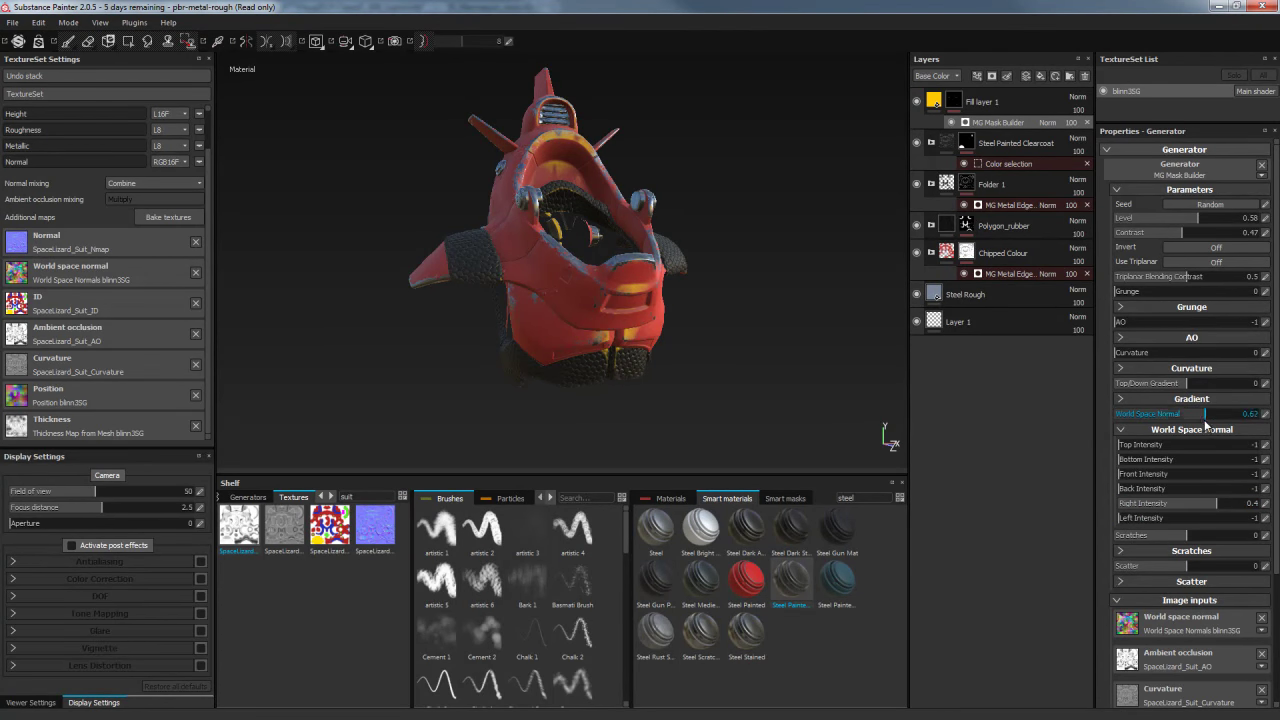
alt+drag(740, 332, 870, 380)
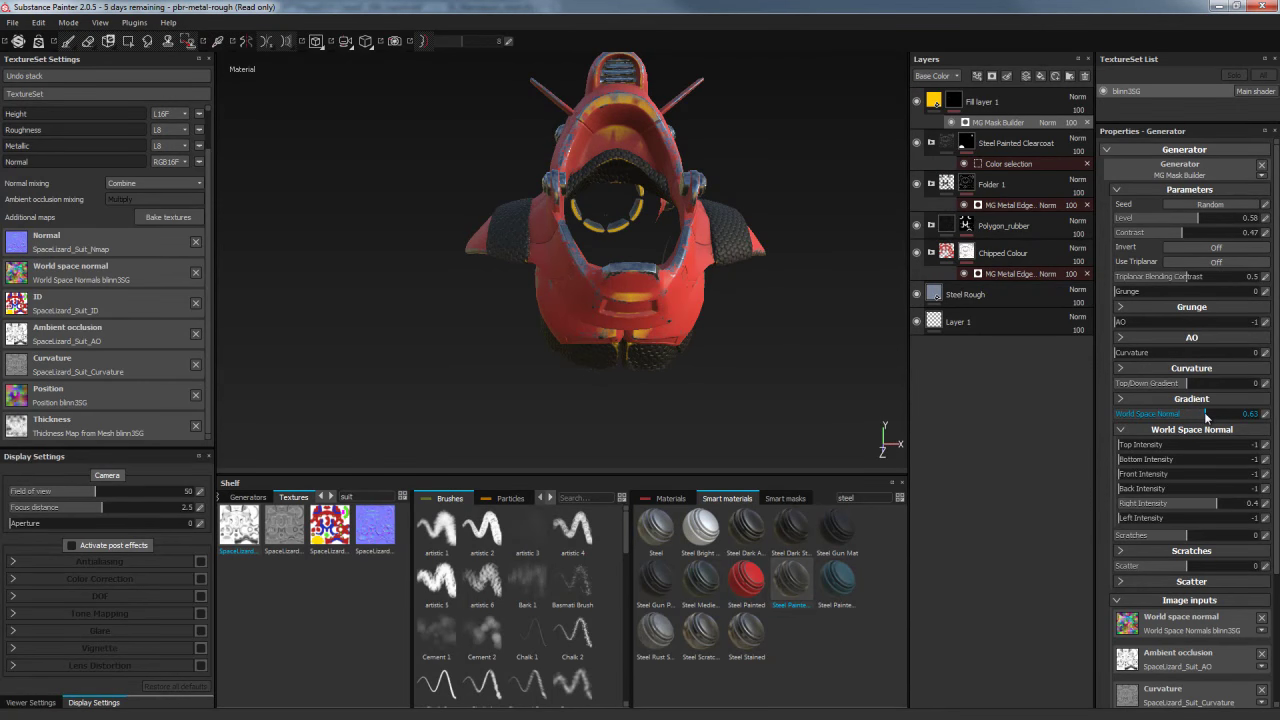
mouse_move(1148, 419)
mouse_down()
mouse_move(1107, 419)
mouse_move(1224, 420)
mouse_up()
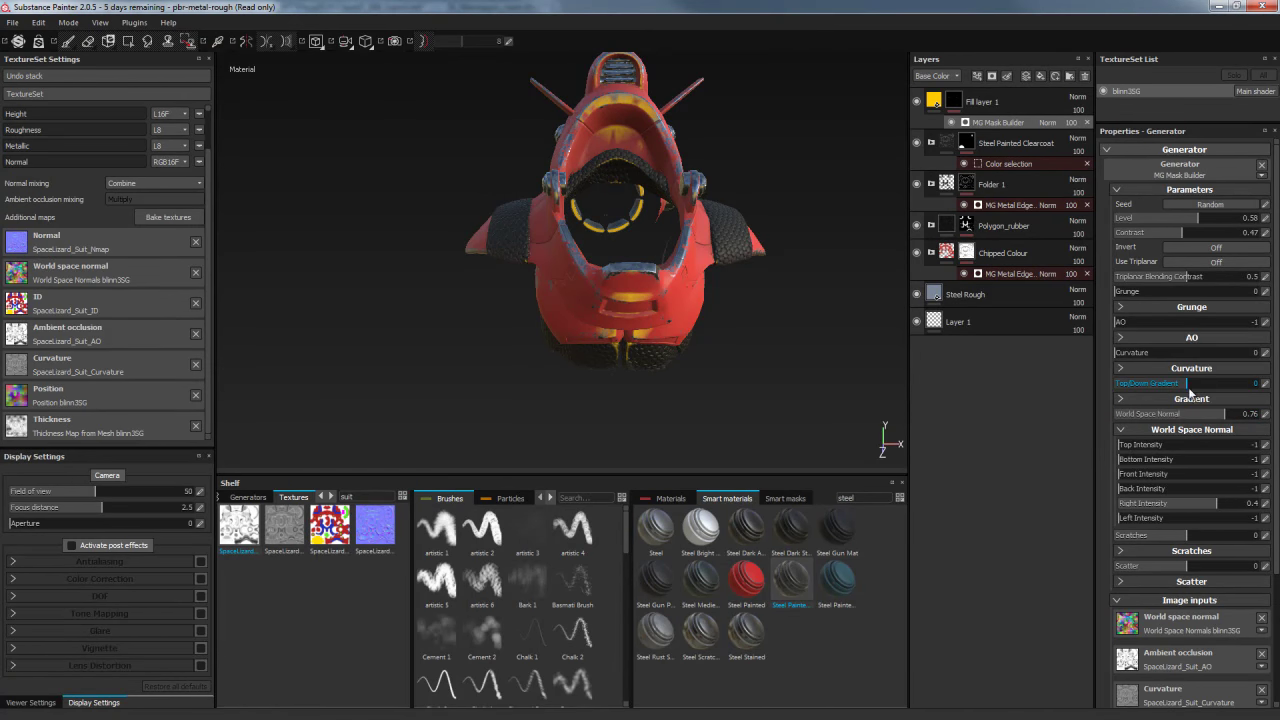
Raise Curvature to 0.81 and Grunge to 0.75, lower World Space Normal to ~0.6 and Right Intensity to 0.5
drag(1120, 353, 1224, 337)
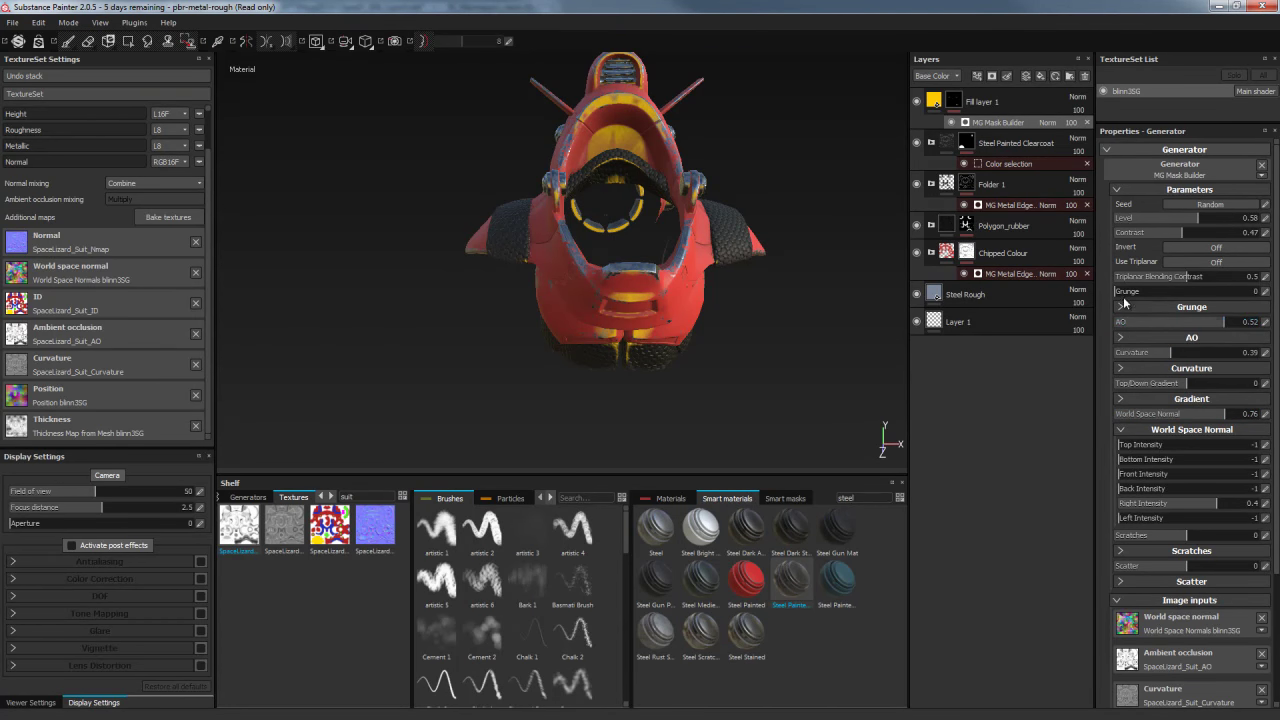
drag(1125, 294, 1226, 303)
mouse_move(799, 378)
alt+mouse_down()
mouse_move(724, 403)
mouse_move(766, 380)
mouse_move(734, 383)
mouse_move(786, 386)
alt+mouse_up()
mouse_move(1232, 418)
mouse_down()
mouse_move(1112, 414)
mouse_move(1222, 418)
mouse_move(1146, 389)
mouse_move(1200, 390)
mouse_up()
drag(1187, 358, 1231, 362)
mouse_move(1219, 505)
mouse_down()
mouse_move(1148, 511)
mouse_move(1222, 510)
mouse_move(1262, 539)
mouse_up()
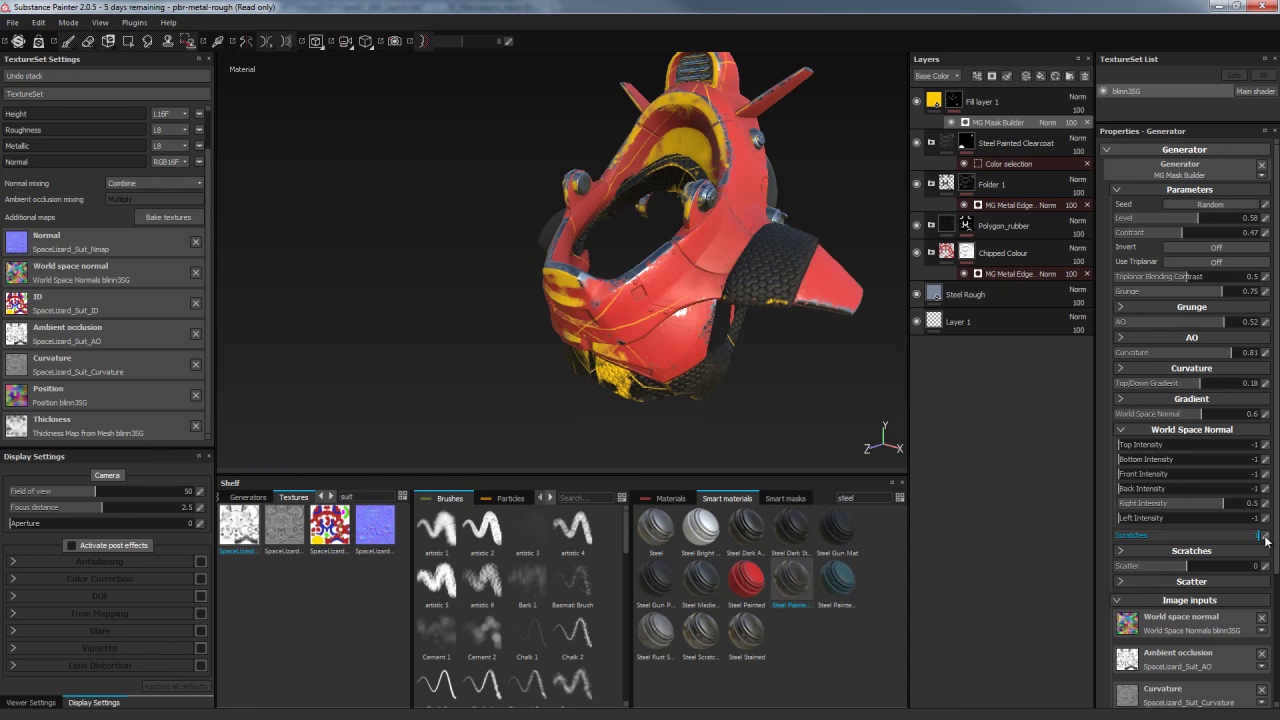
Set the Scratches Amount to 4096 and Scale to 0.82 for thin scratch lines
click(1120, 552)
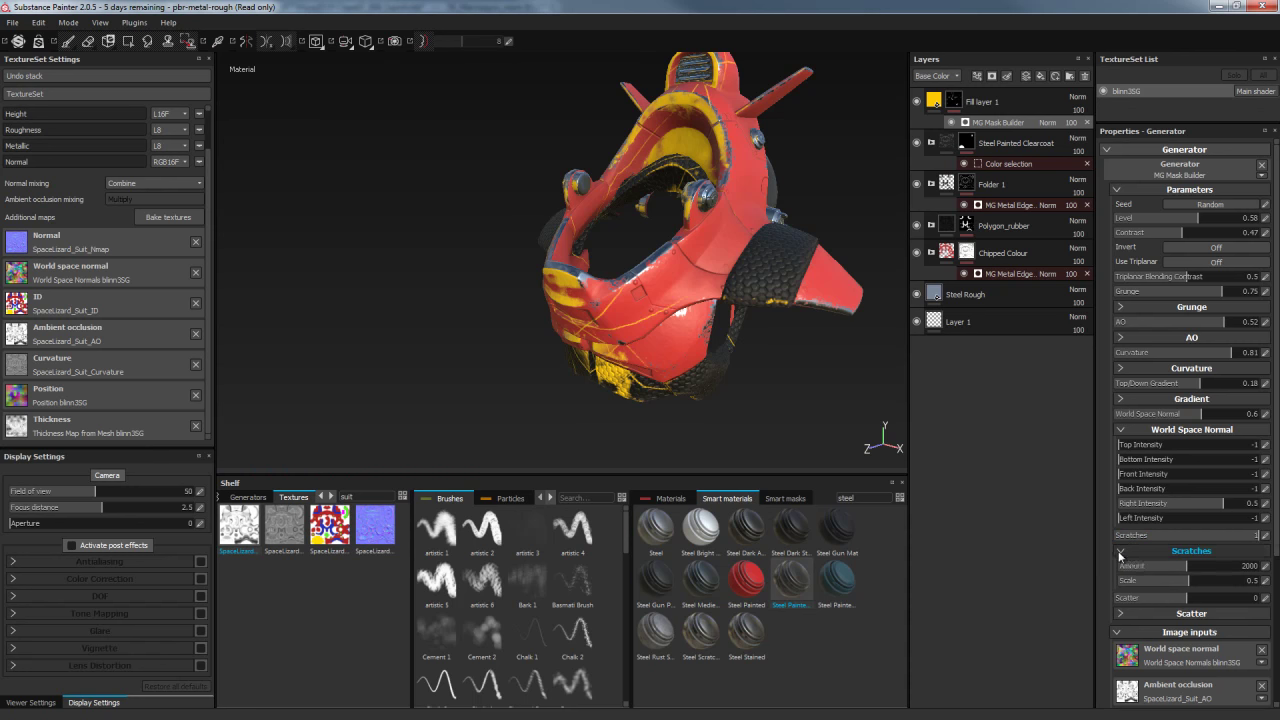
drag(1187, 570, 1265, 570)
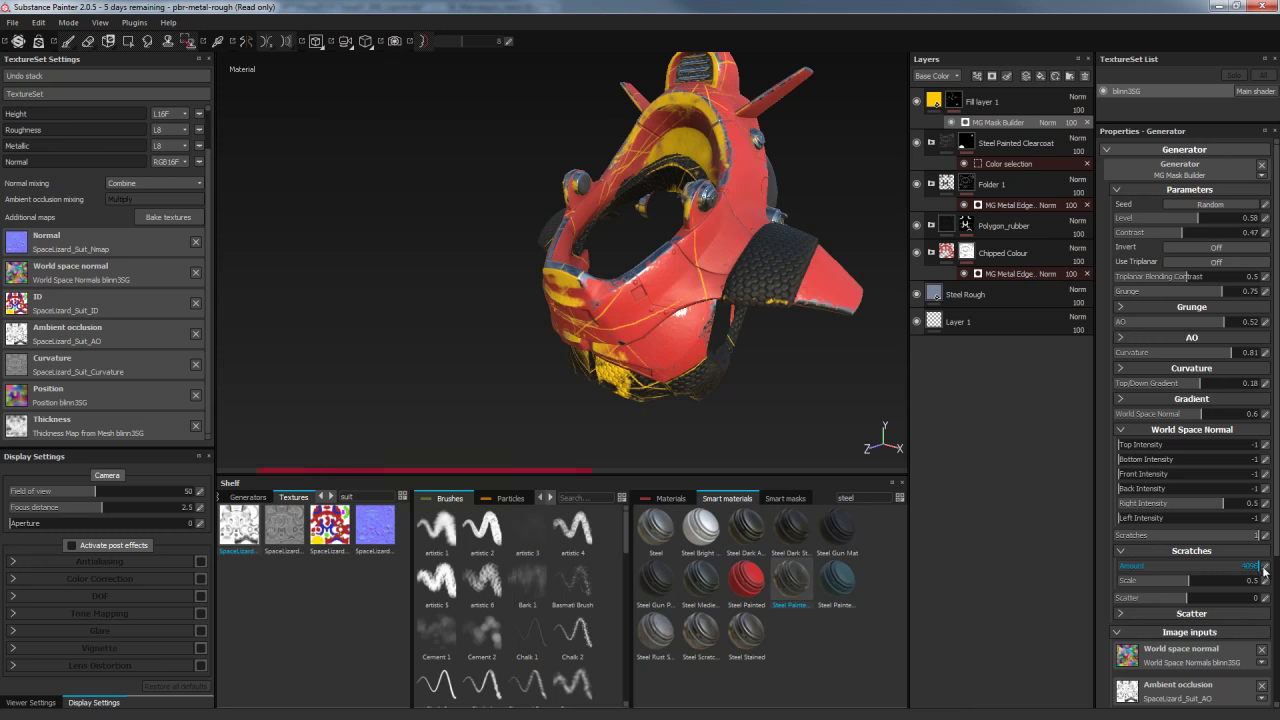
mouse_move(1192, 582)
mouse_down()
mouse_move(1138, 584)
mouse_move(1265, 586)
mouse_up()
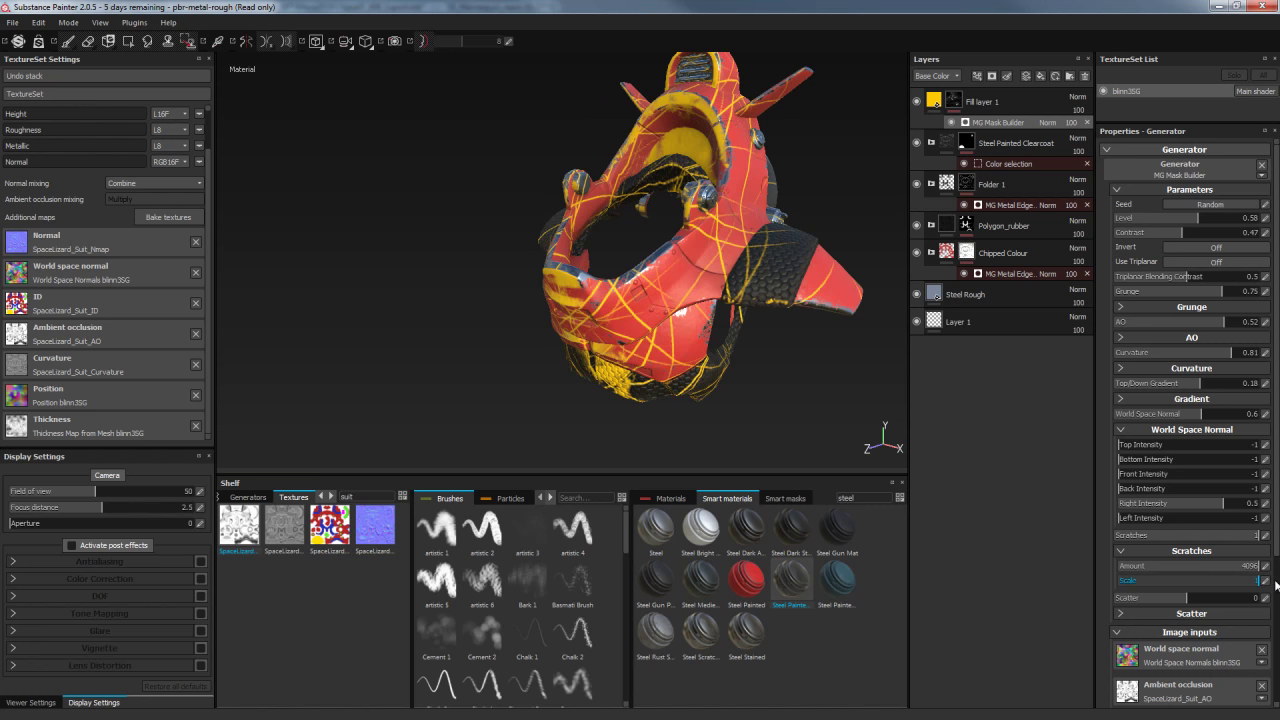
mouse_move(1275, 585)
mouse_down()
mouse_move(1234, 585)
mouse_move(1235, 601)
mouse_up()
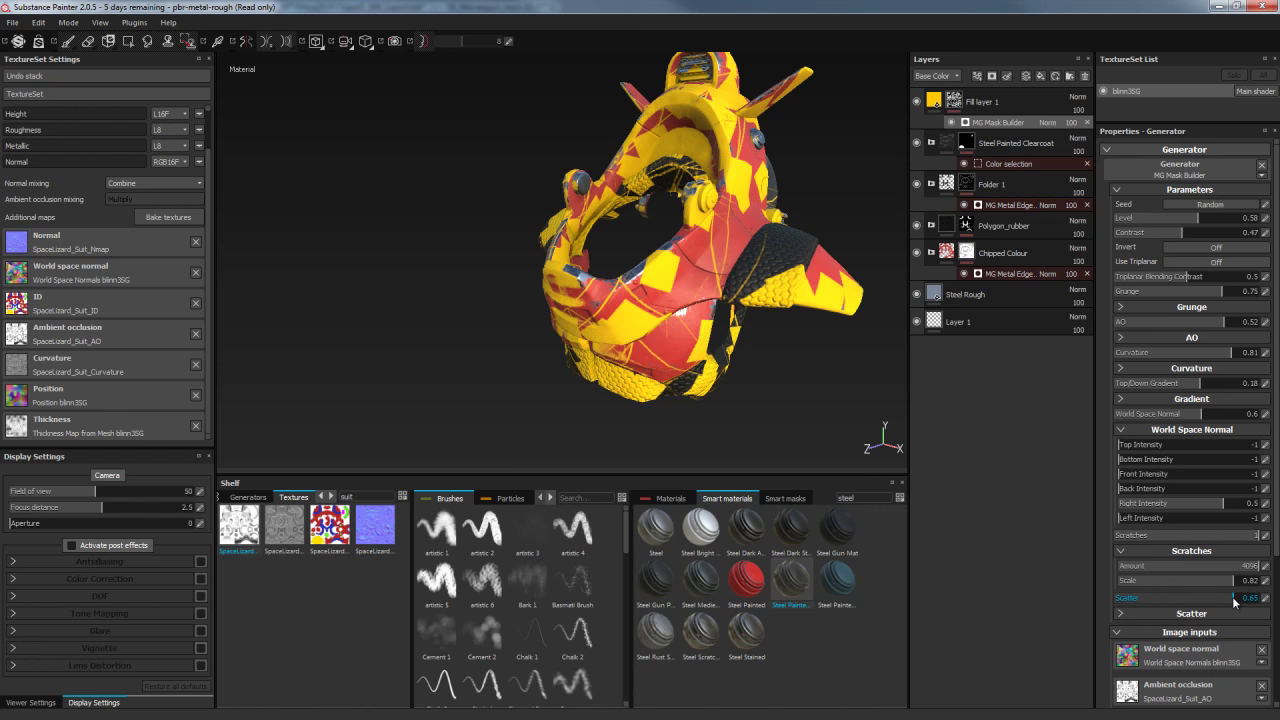
mouse_move(1221, 601)
mouse_down()
mouse_move(1147, 612)
mouse_move(1173, 611)
mouse_up()
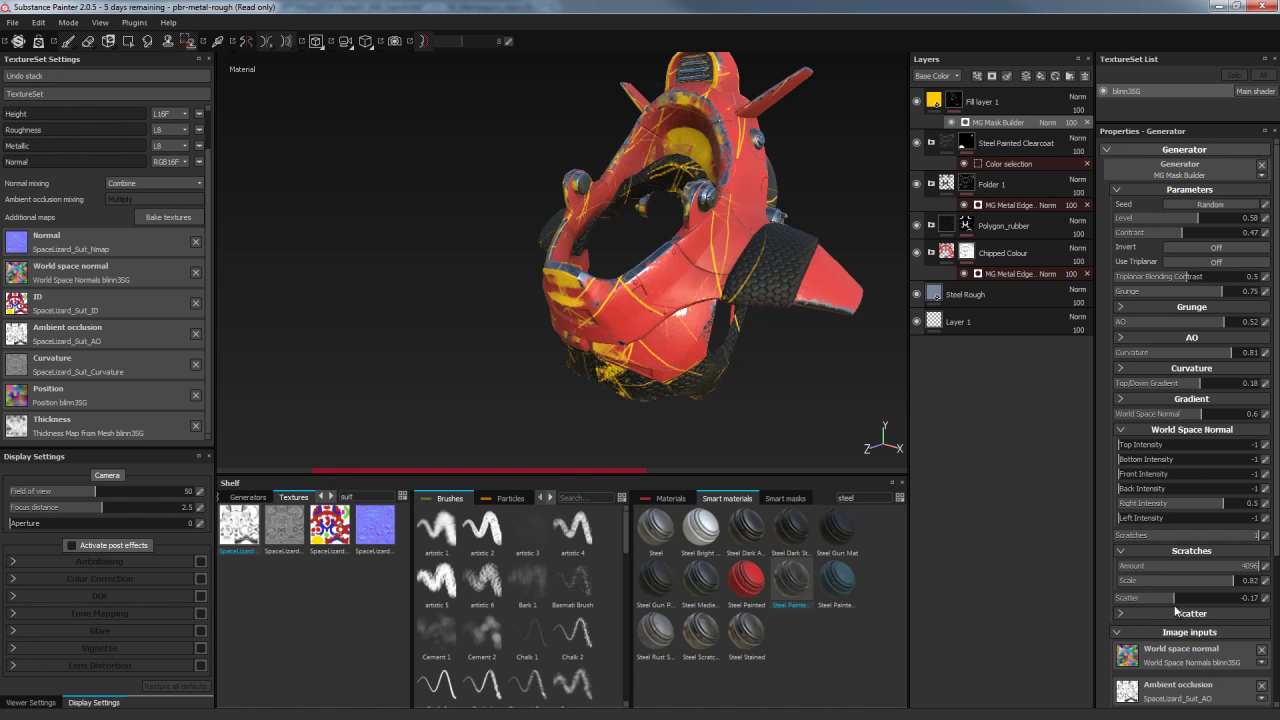
click(1200, 566)
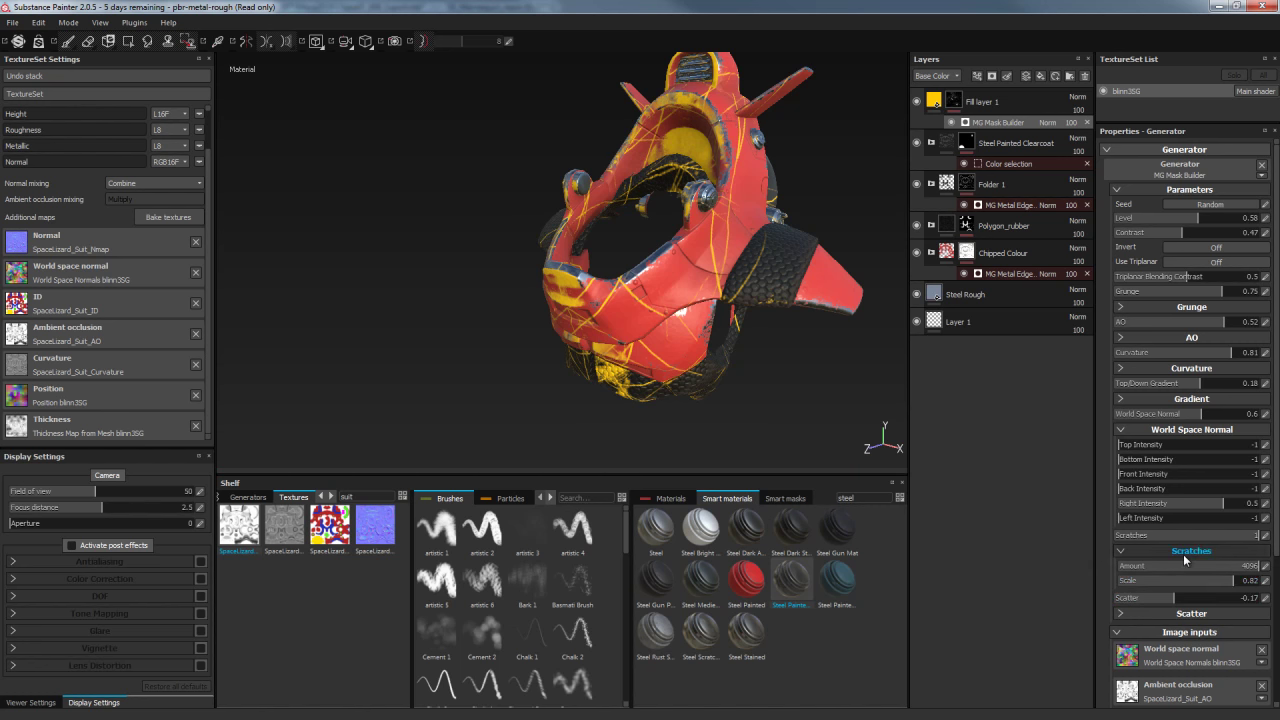
Add some opacity variation to the scatter and use Dirt 2 as its input
click(1195, 613)
scroll(1198, 579, down, 3)
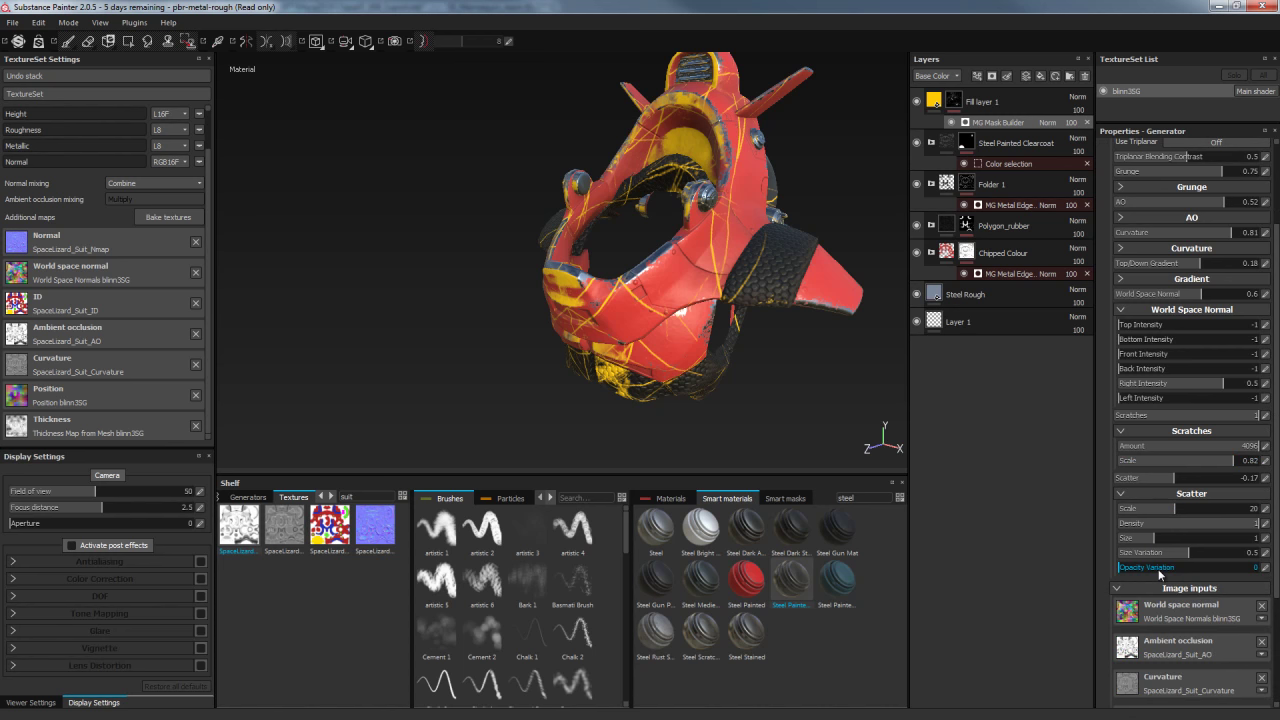
drag(1130, 568, 1162, 568)
scroll(1251, 577, down, 3)
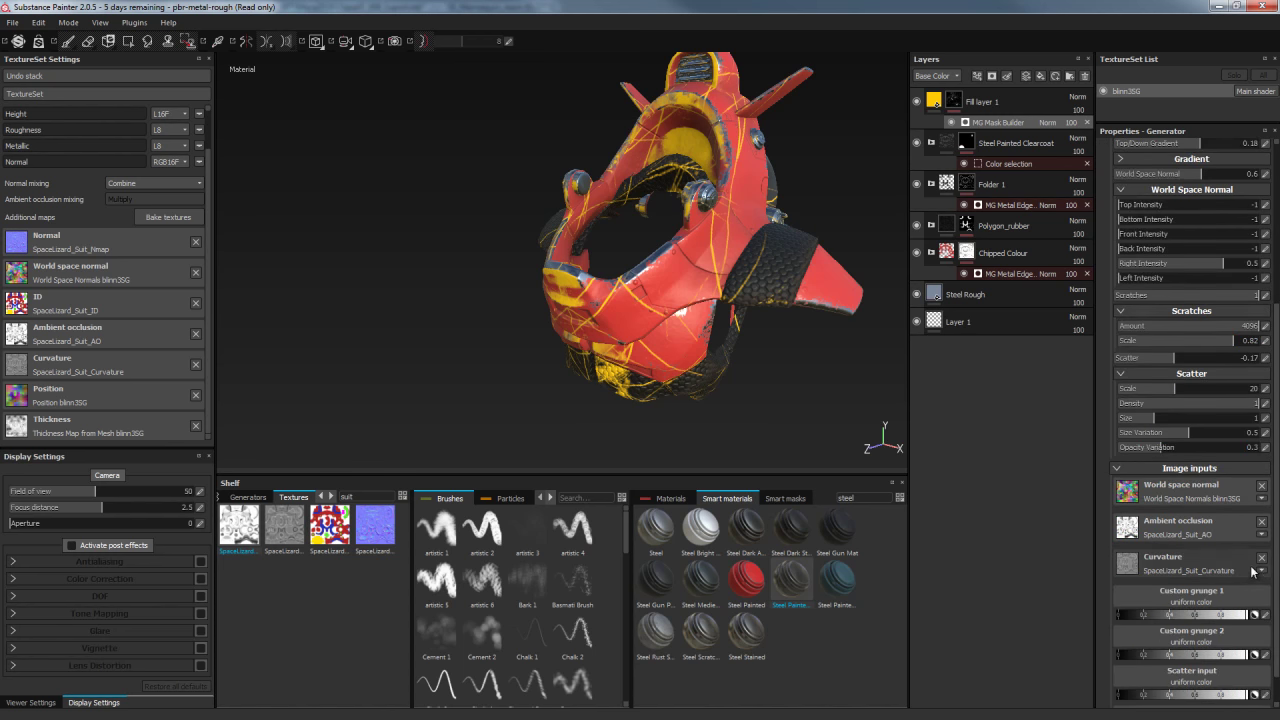
scroll(1251, 571, down, 1)
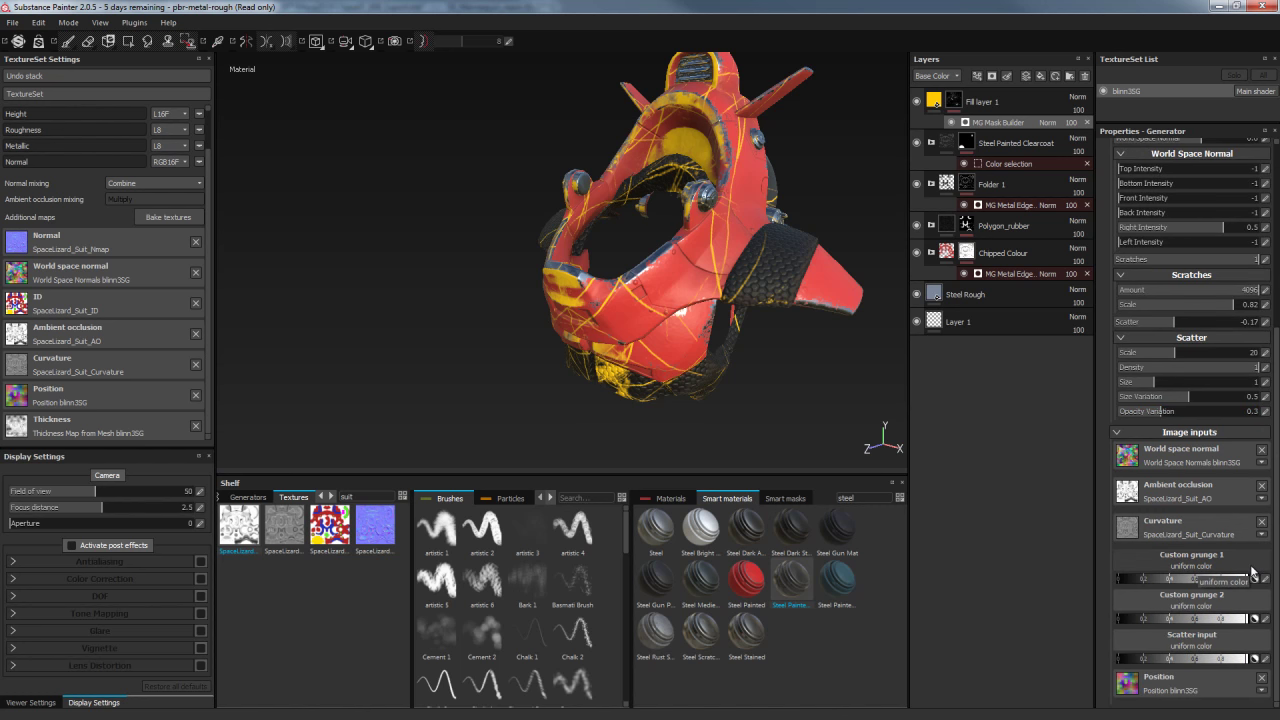
click(1219, 641)
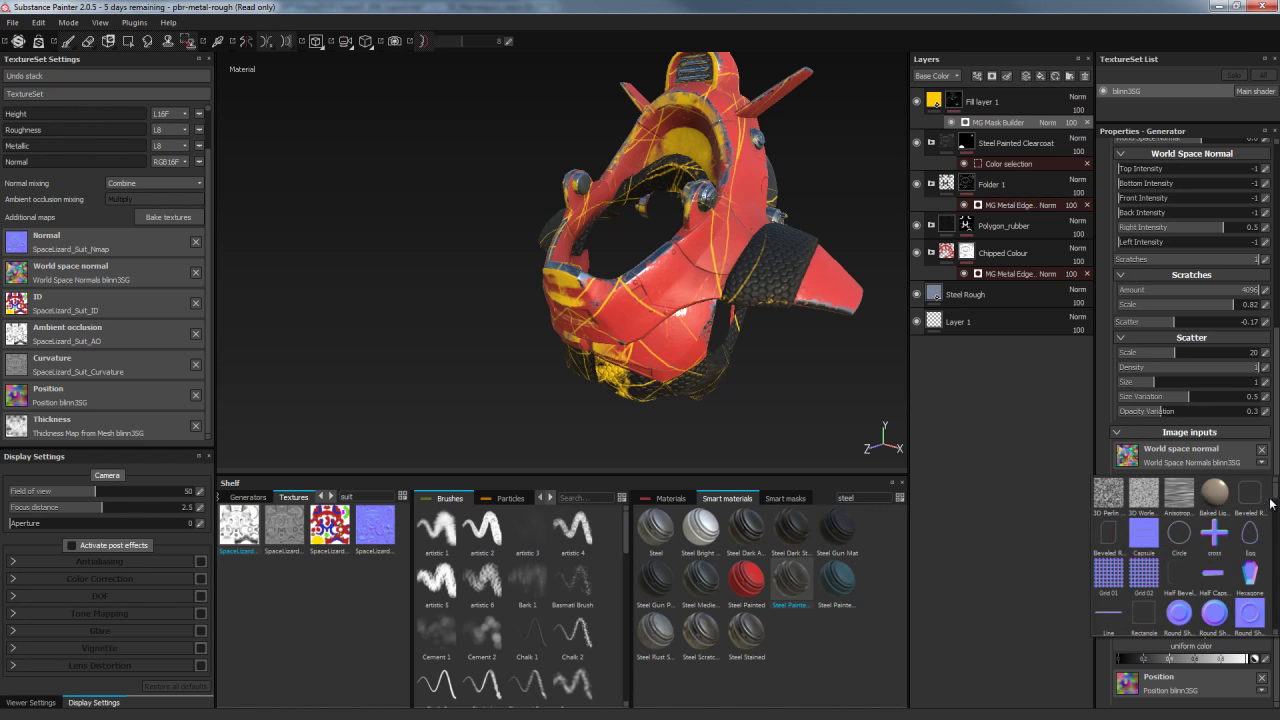
mouse_move(1274, 497)
mouse_down()
mouse_move(1277, 628)
mouse_move(1276, 567)
mouse_up()
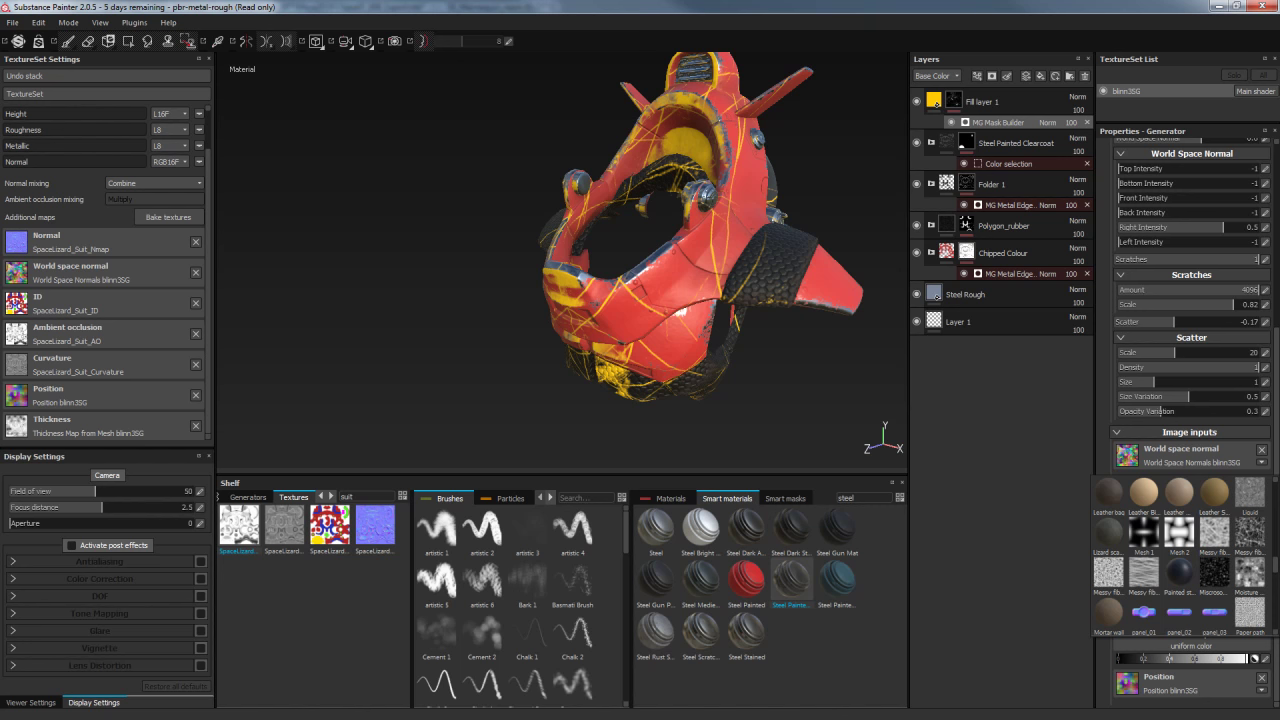
click(1160, 641)
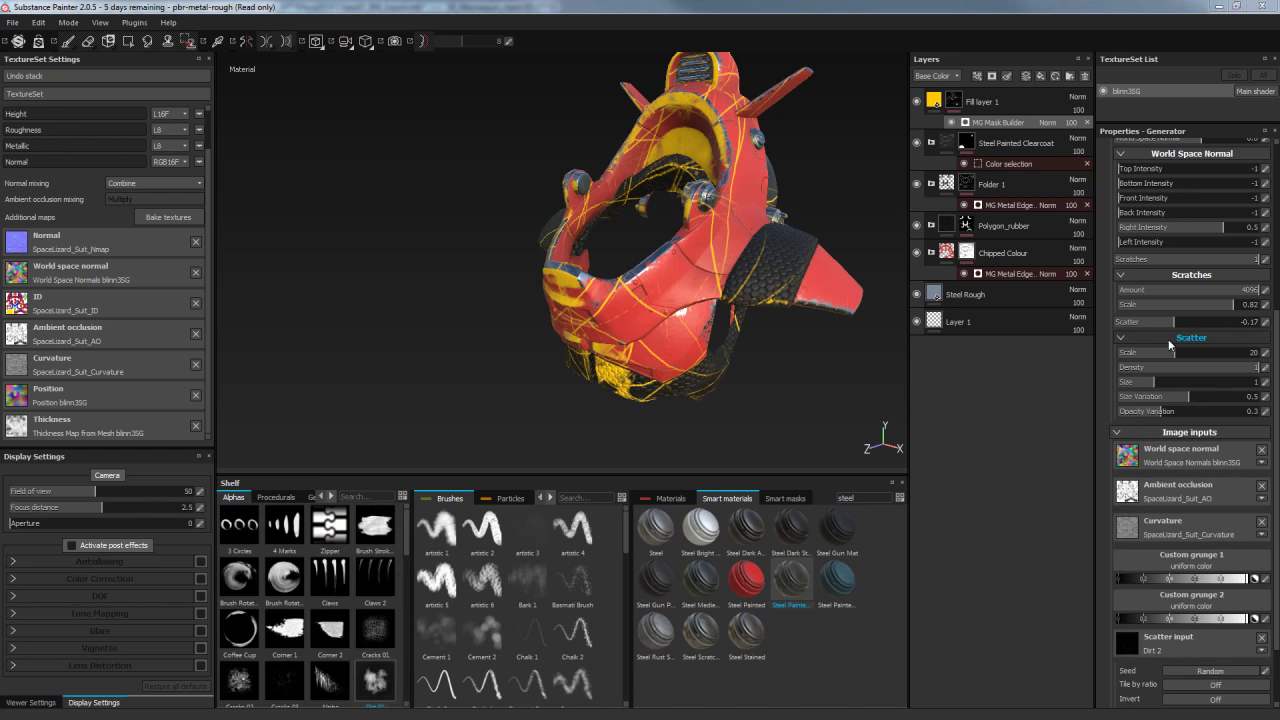
Set the scatter Scale to 45, Size Variation to 0.76 and Opacity Variation to 0
drag(1173, 326, 1272, 334)
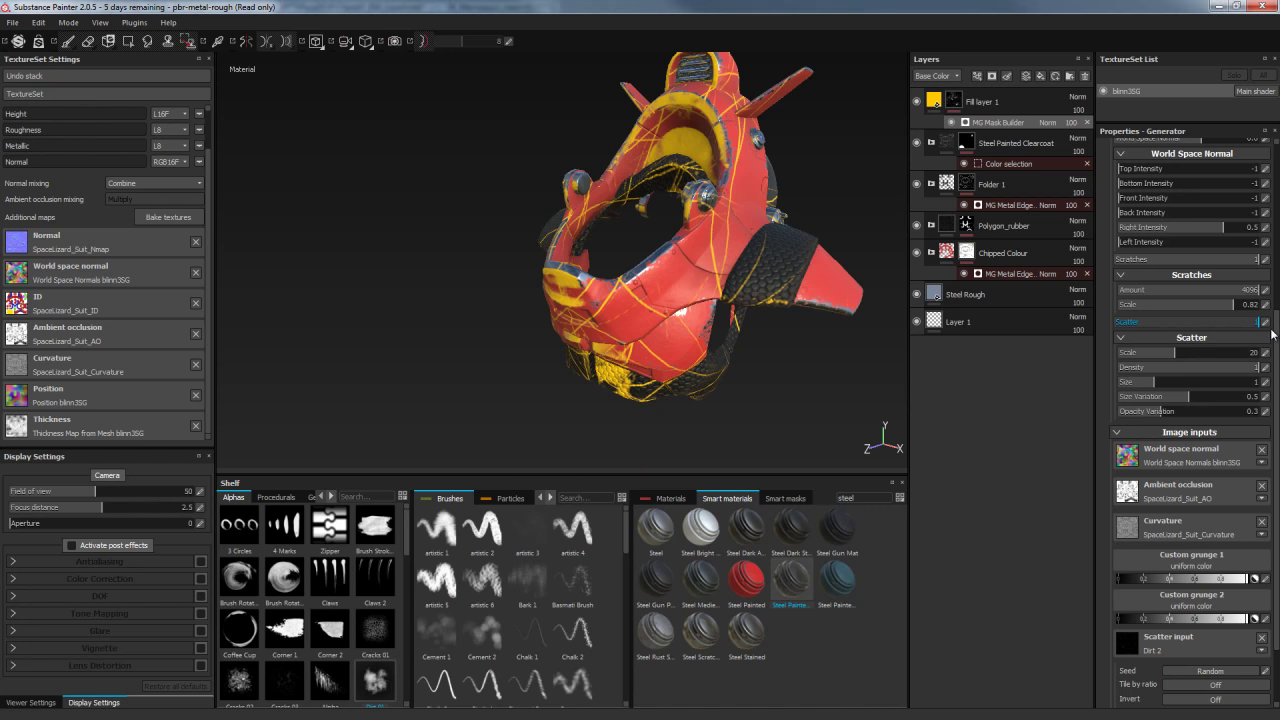
click(1180, 354)
drag(1174, 358, 1227, 369)
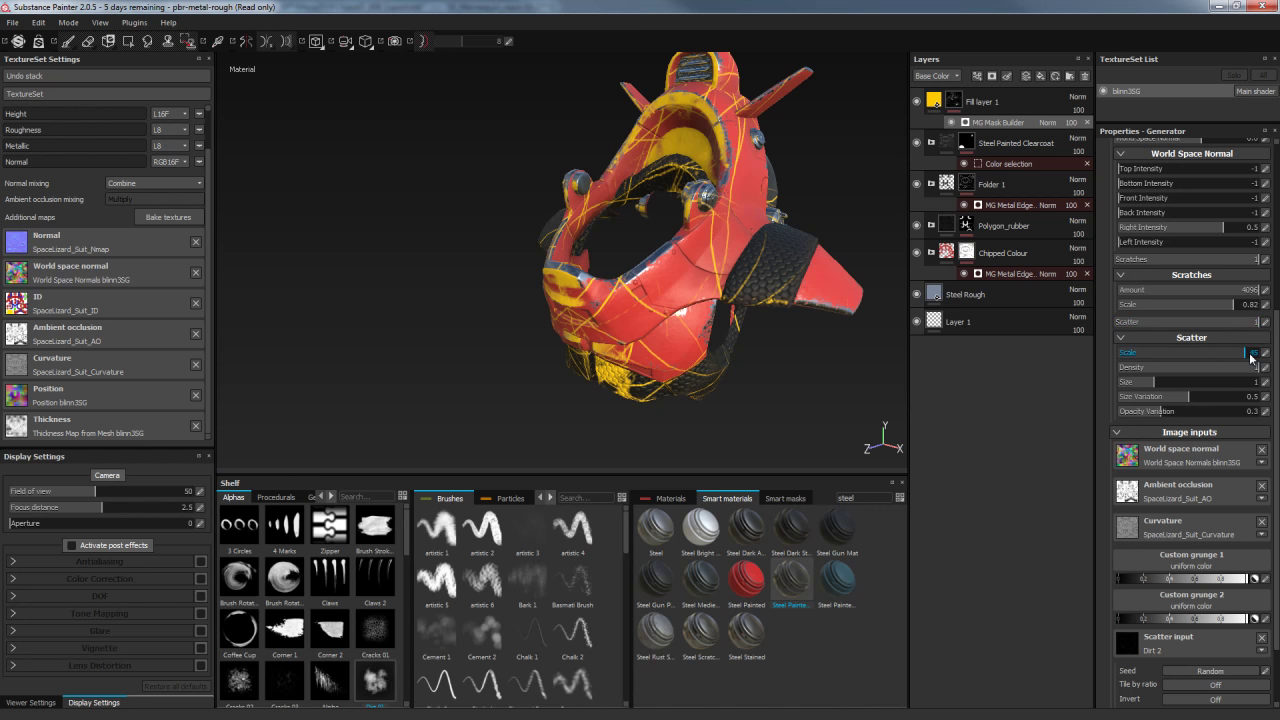
click(1160, 413)
drag(1226, 411, 1113, 422)
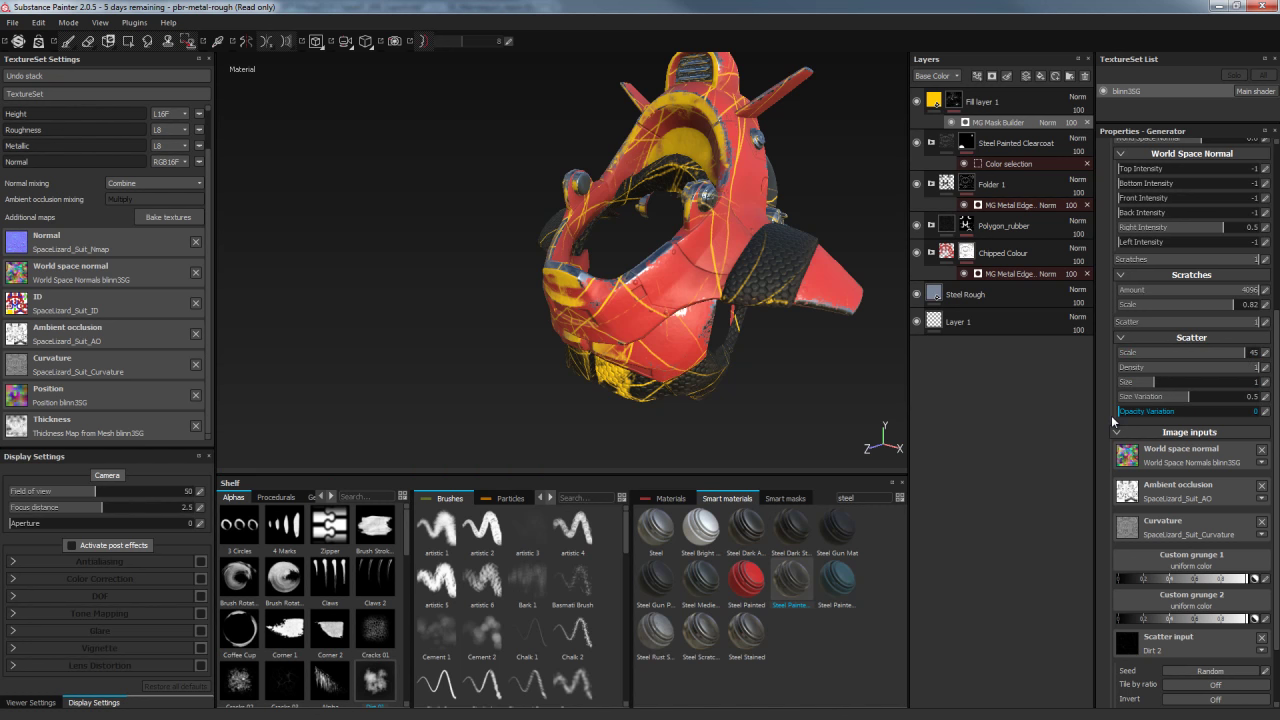
click(1179, 397)
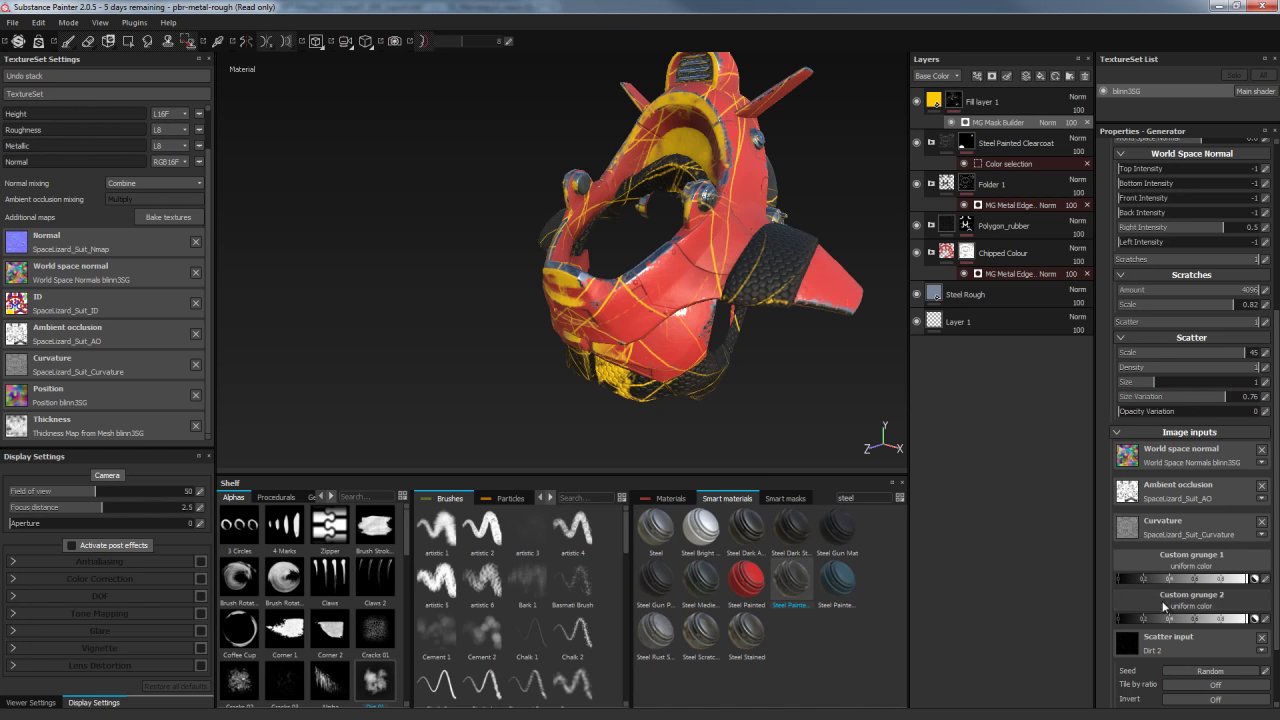
click(1178, 648)
drag(1276, 505, 1276, 516)
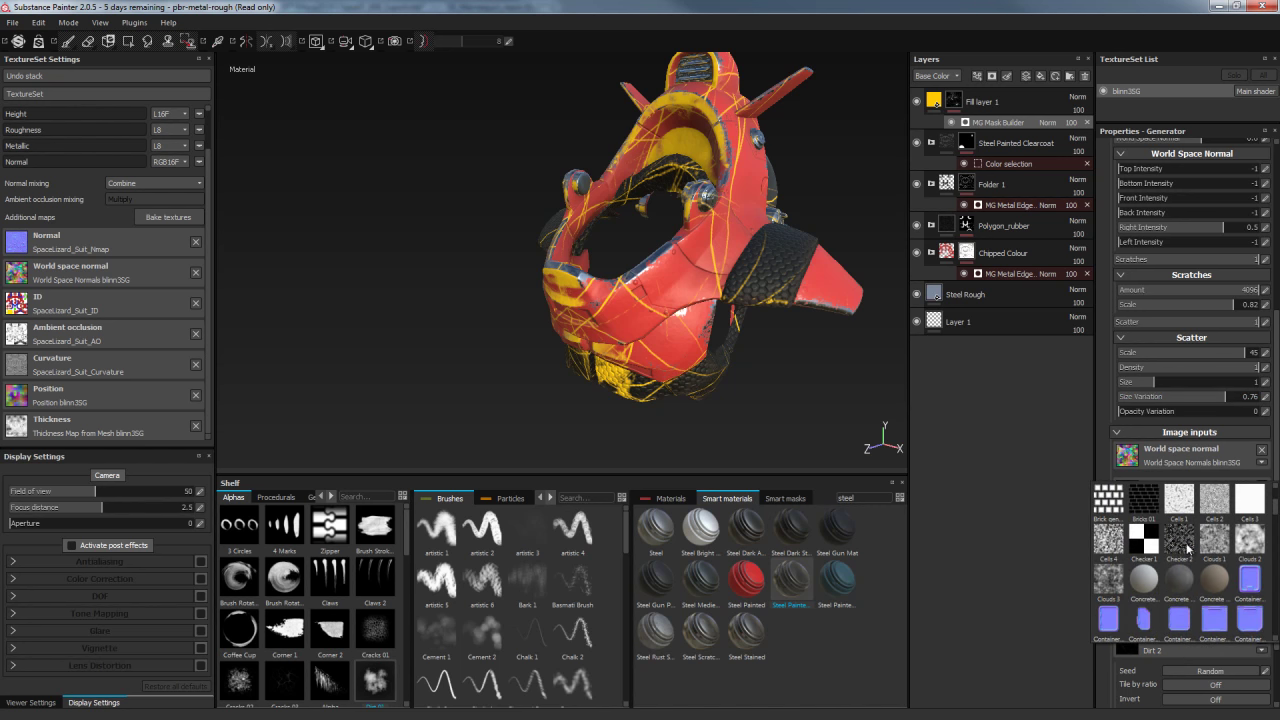
Try Checker 2 as the scatter input, then switch it to Grunge Scratches Rough
click(1185, 550)
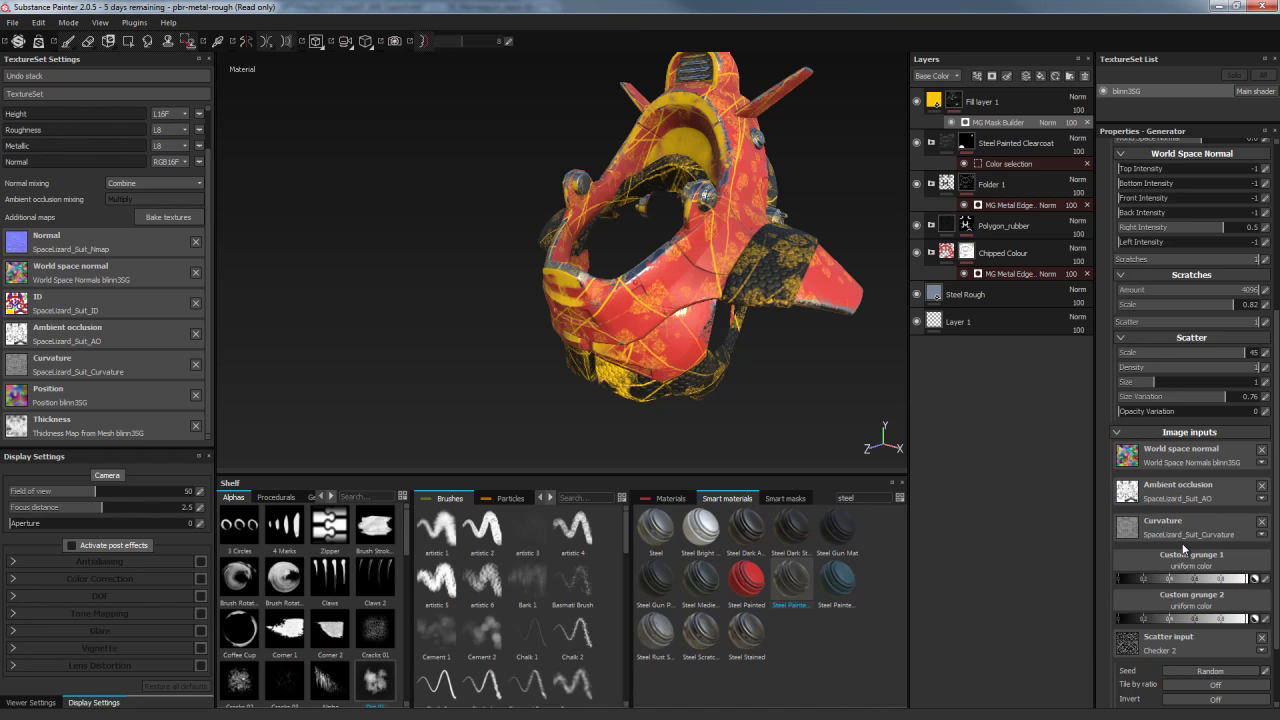
click(1262, 651)
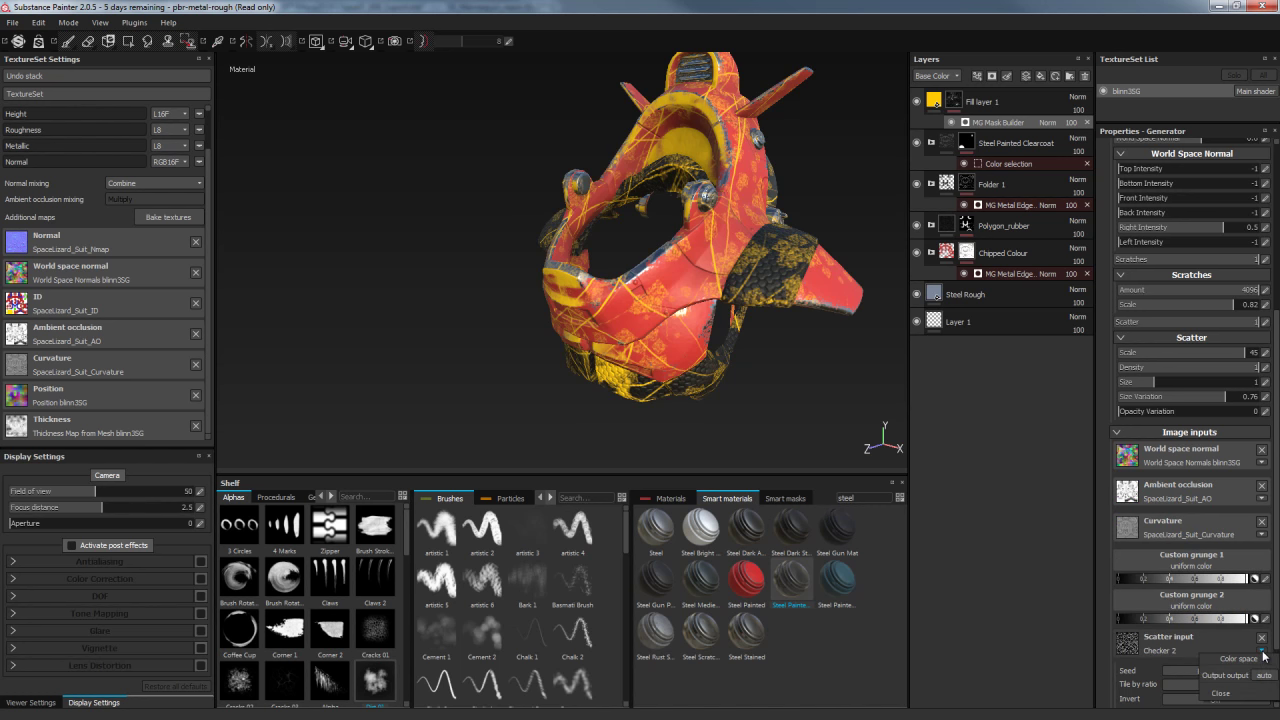
click(1219, 645)
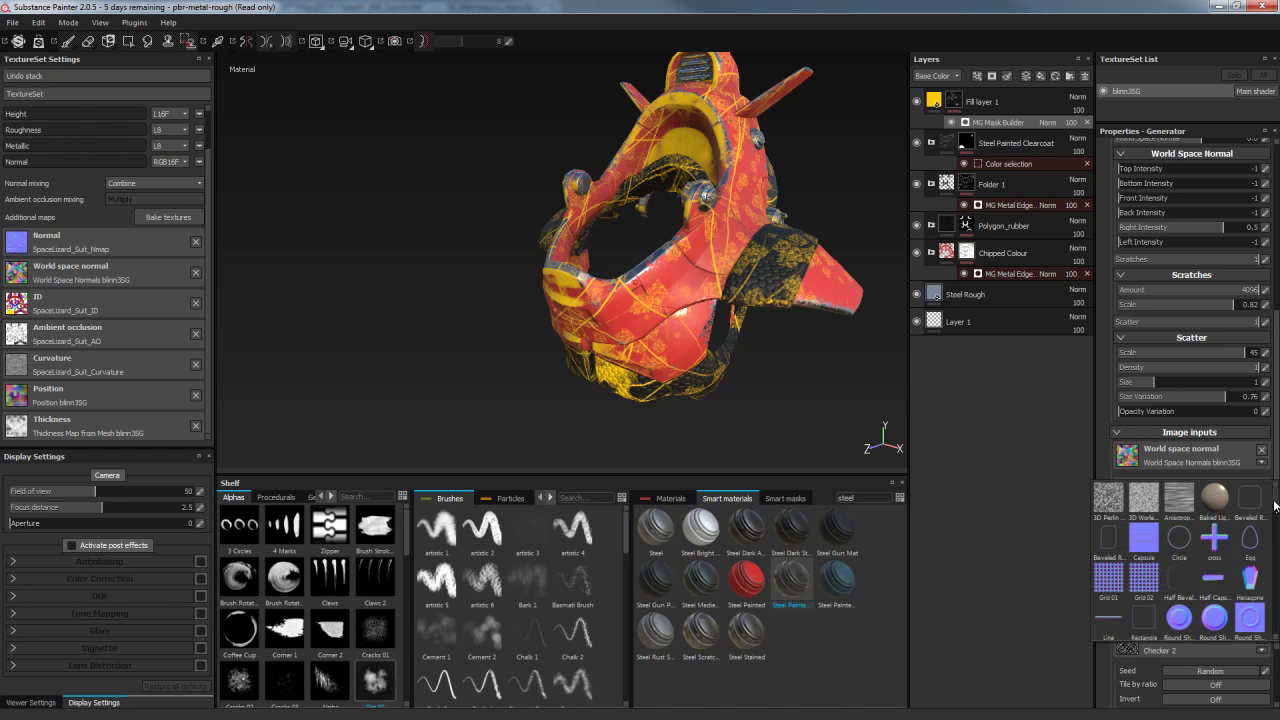
drag(1276, 512, 1277, 558)
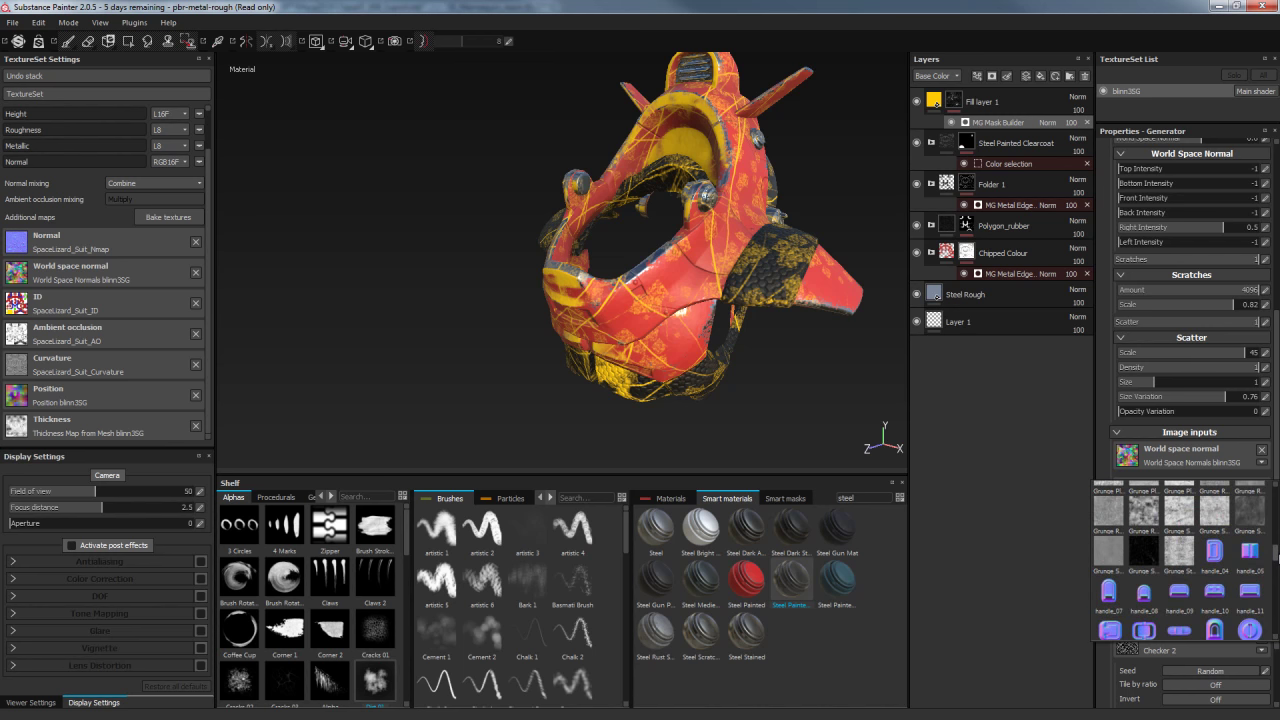
click(1150, 556)
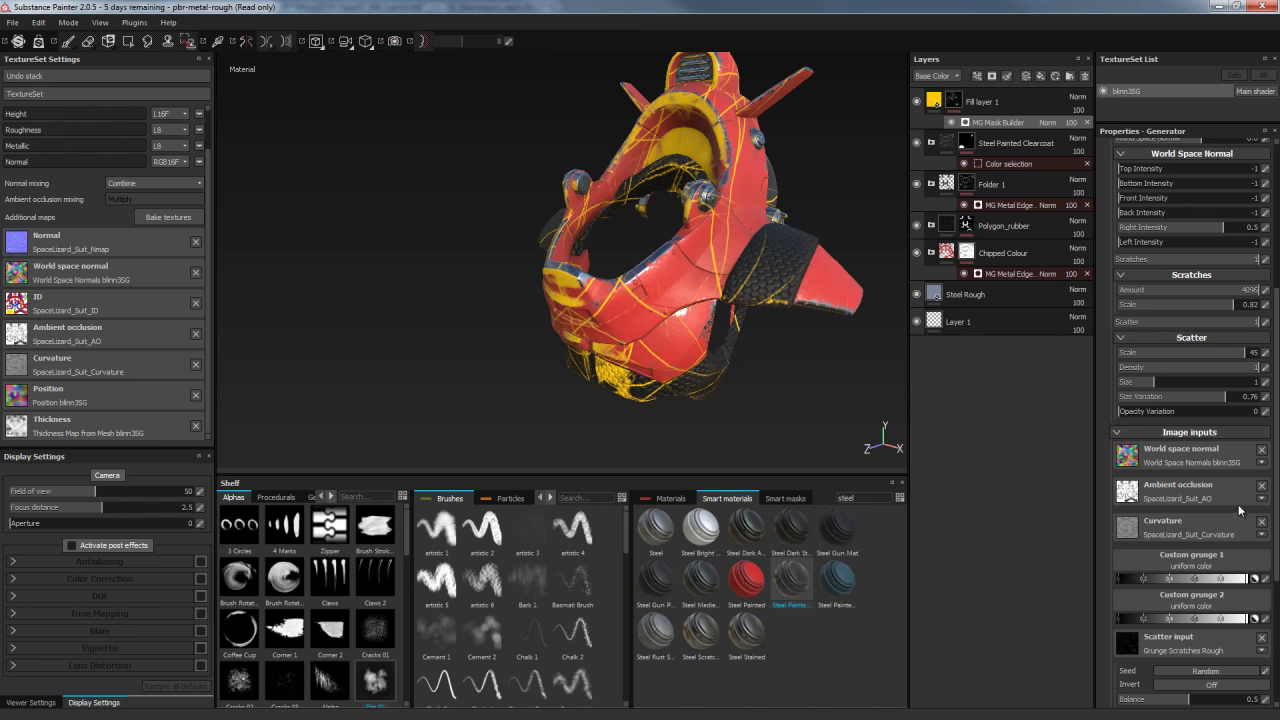
Pull down the scatter, scratches and Right Intensity contributions to the mask
drag(1274, 341, 1203, 182)
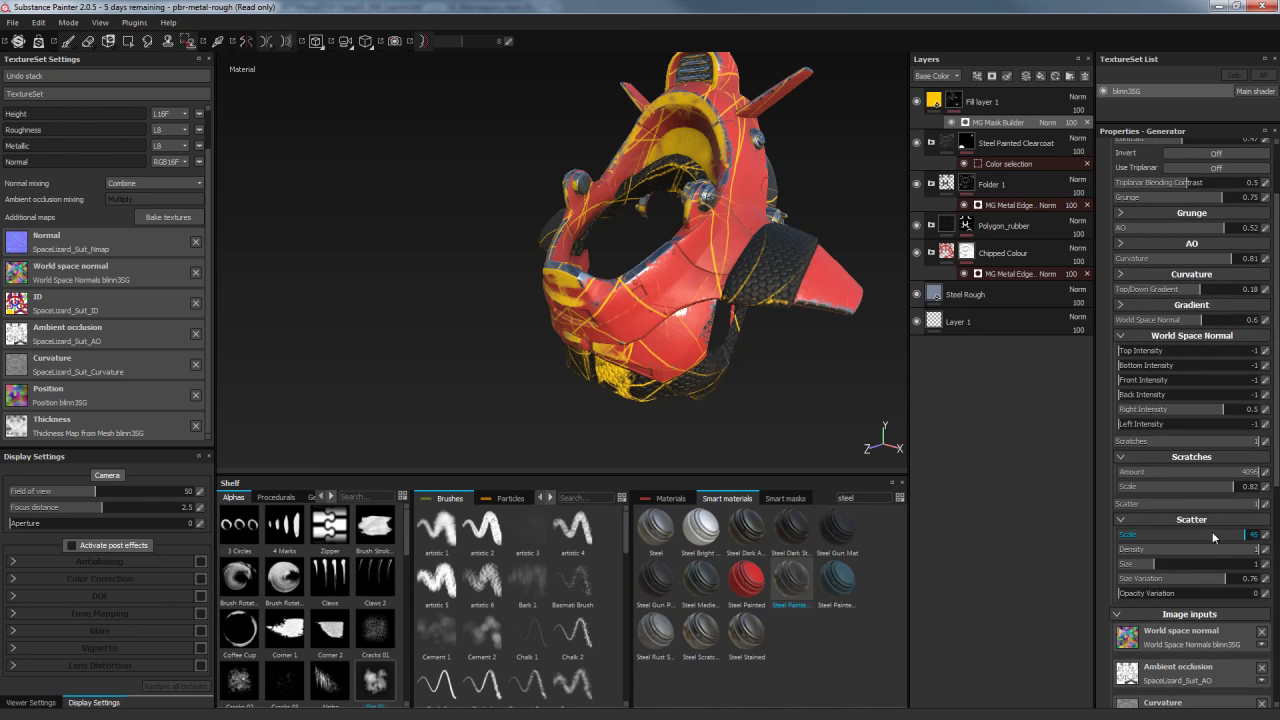
drag(1140, 504, 1106, 506)
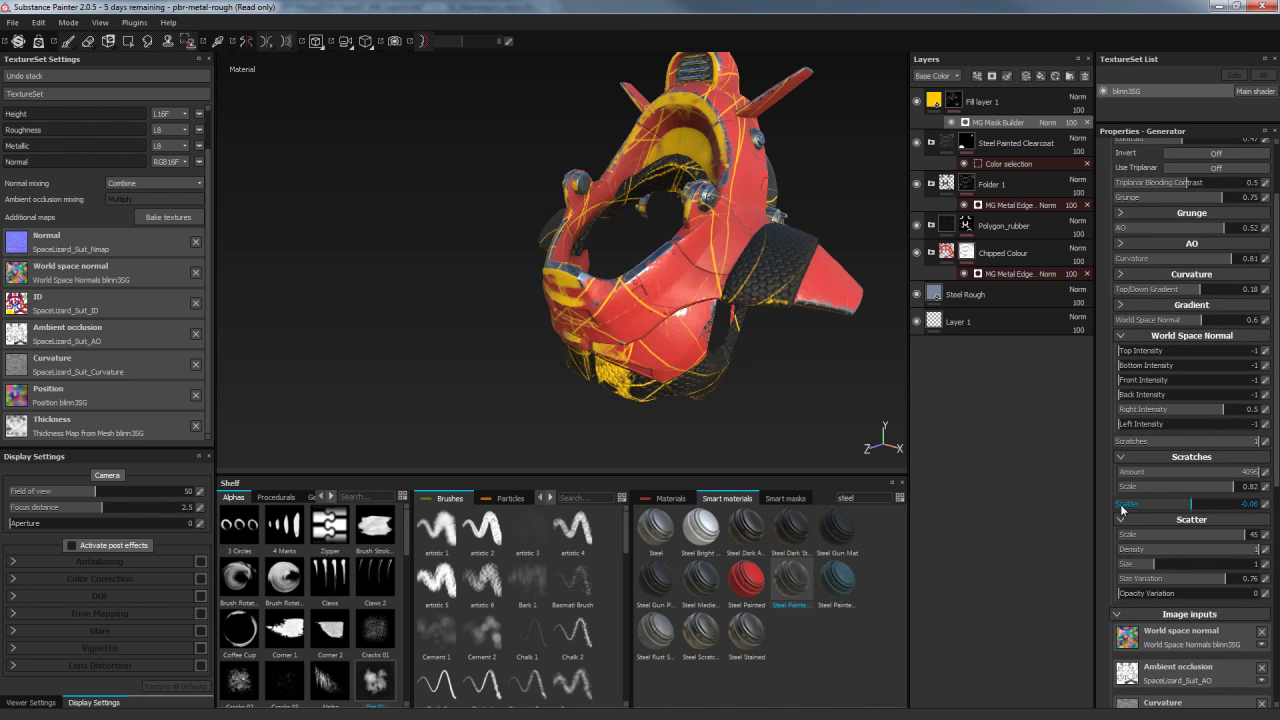
drag(1164, 441, 1110, 447)
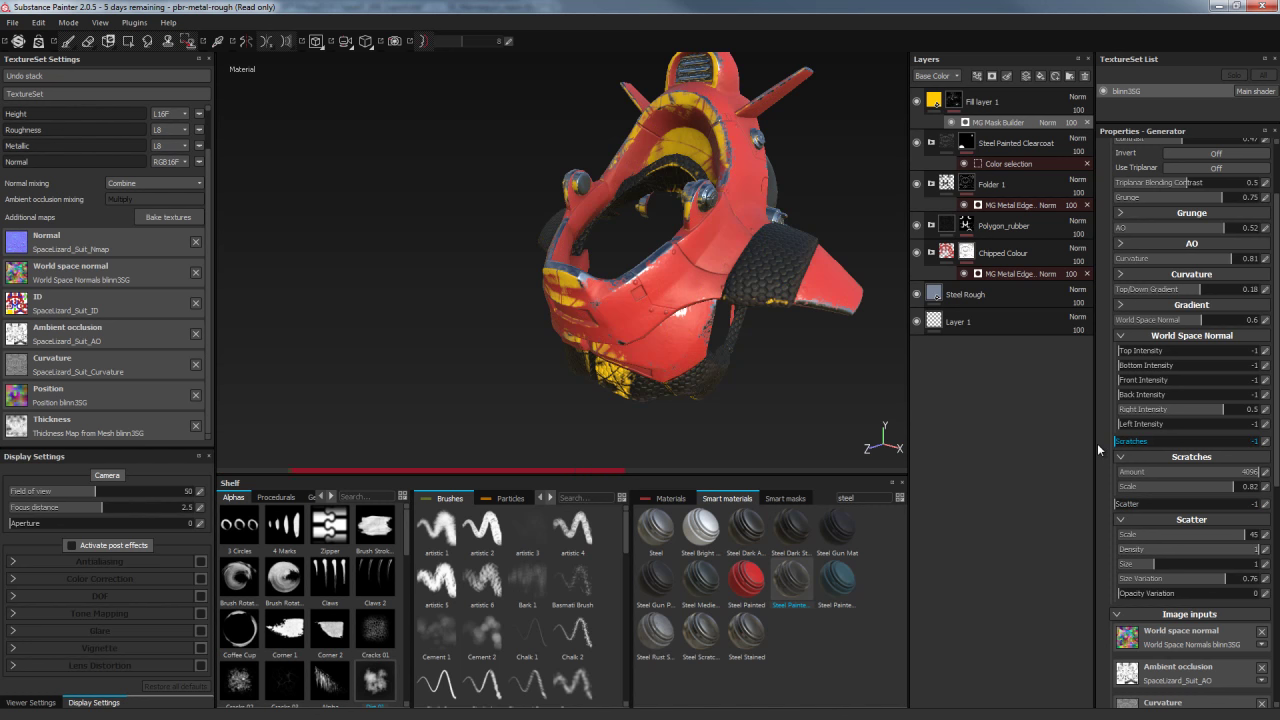
drag(1207, 408, 1100, 412)
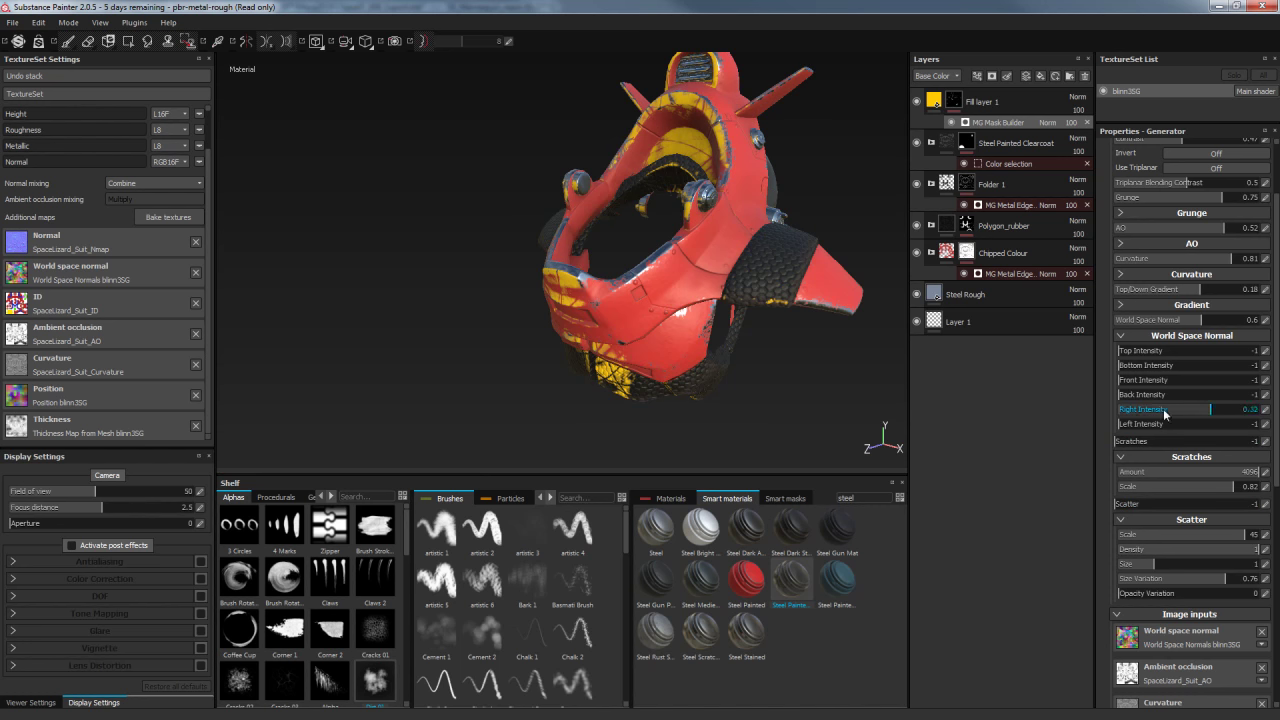
Enter 0 for the Top, Bottom and Front Intensity values
click(1265, 353)
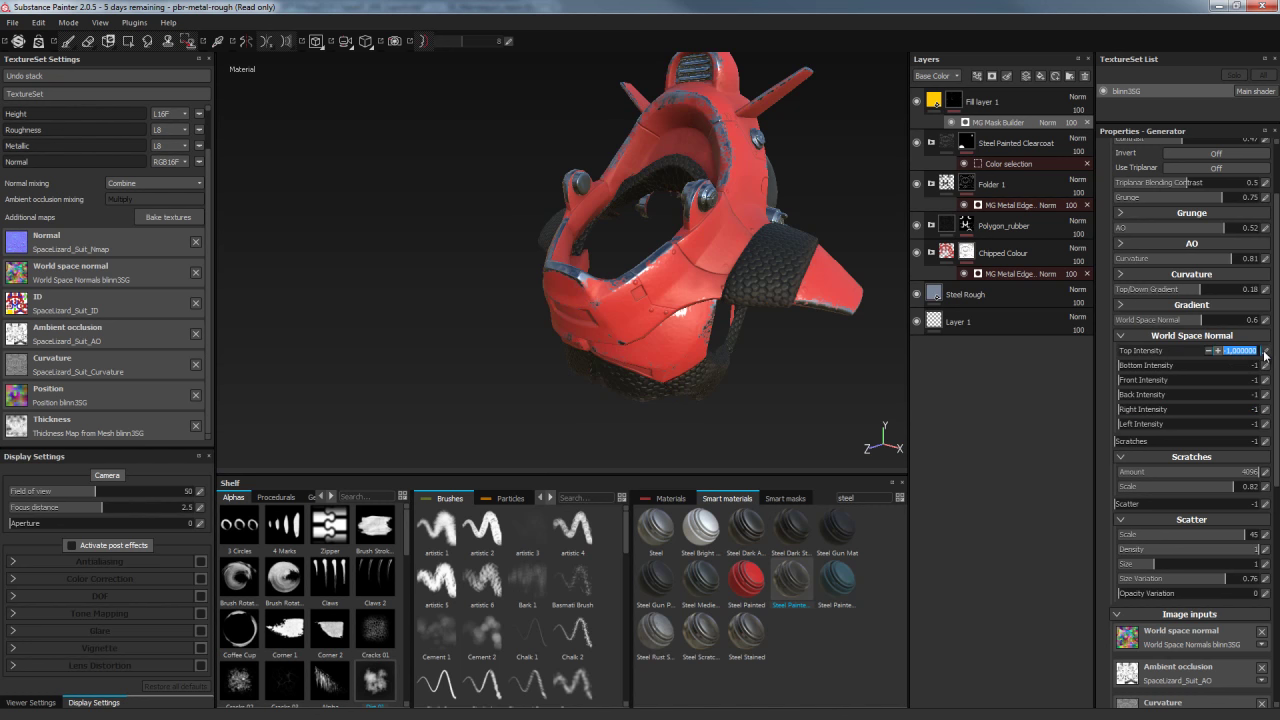
text(0)
key(Return)
click(1265, 366)
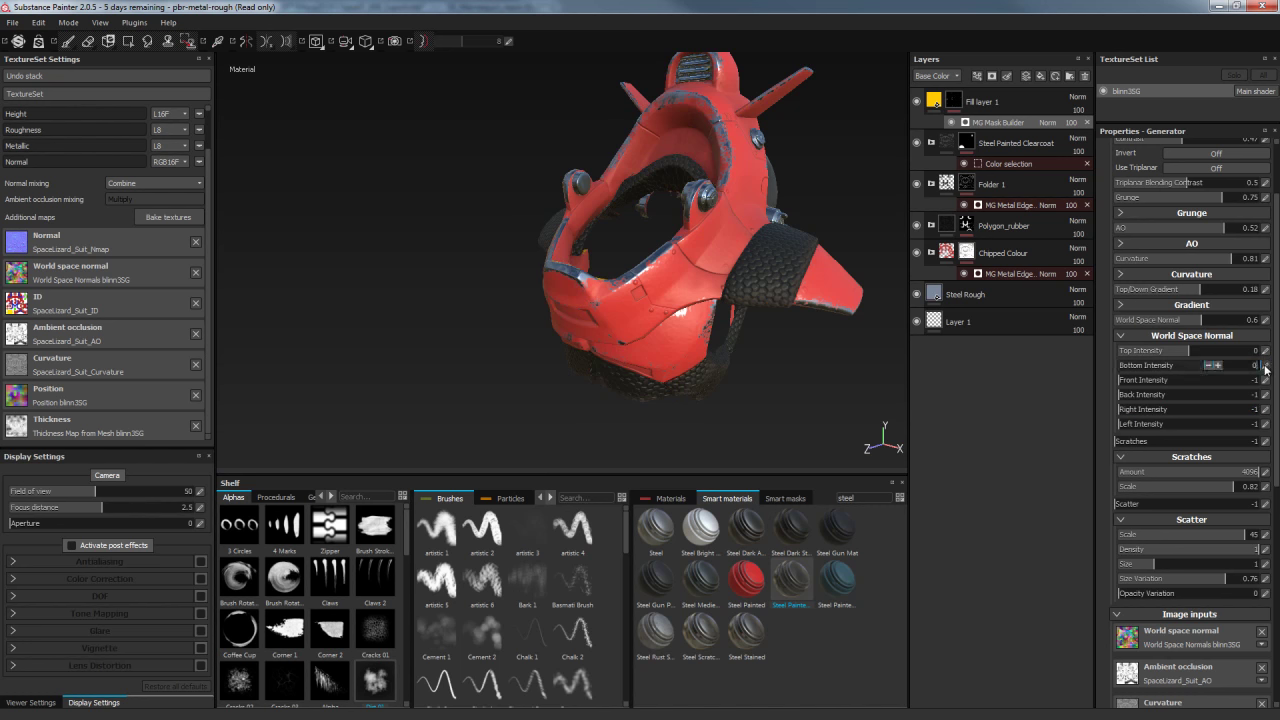
text(0)
key(Return)
click(1265, 380)
text(0)
Enter 0 for Back, Right, Left Intensity and Scratches, and drag World Space Normal to 0
click(1265, 395)
text(0)
click(1265, 409)
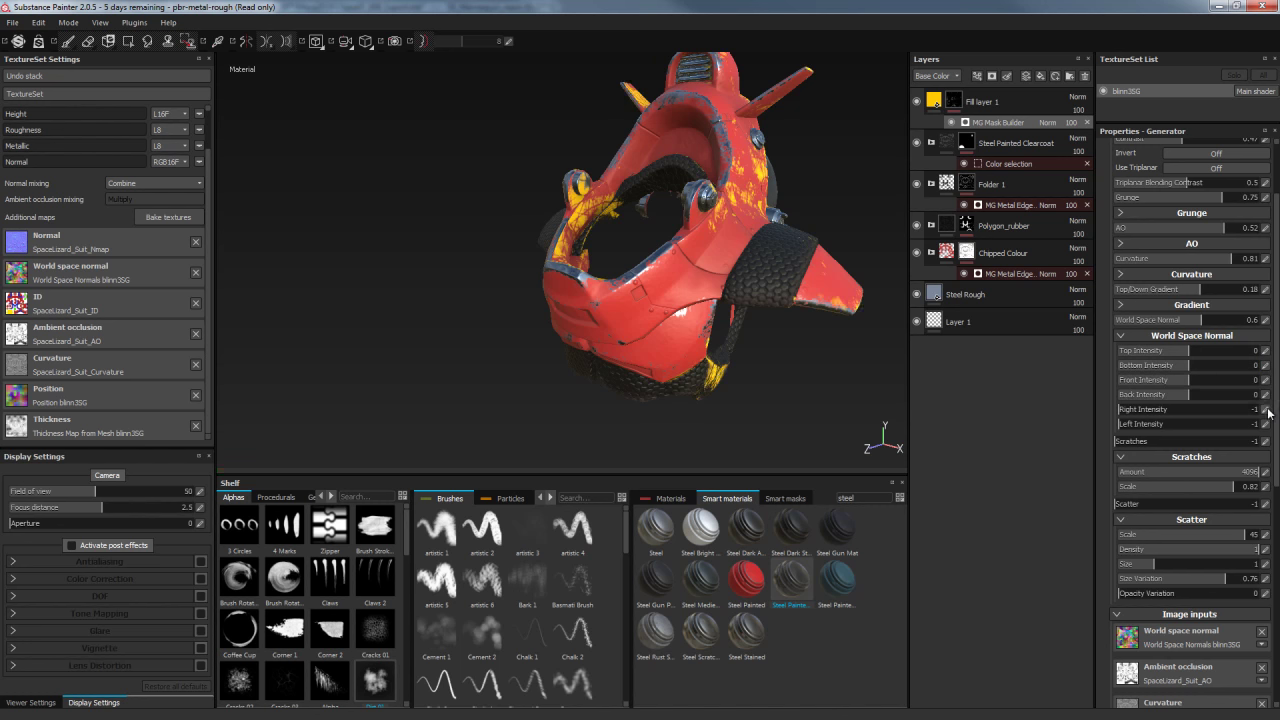
text(0)
click(1265, 424)
text(0)
key(Return)
click(1265, 441)
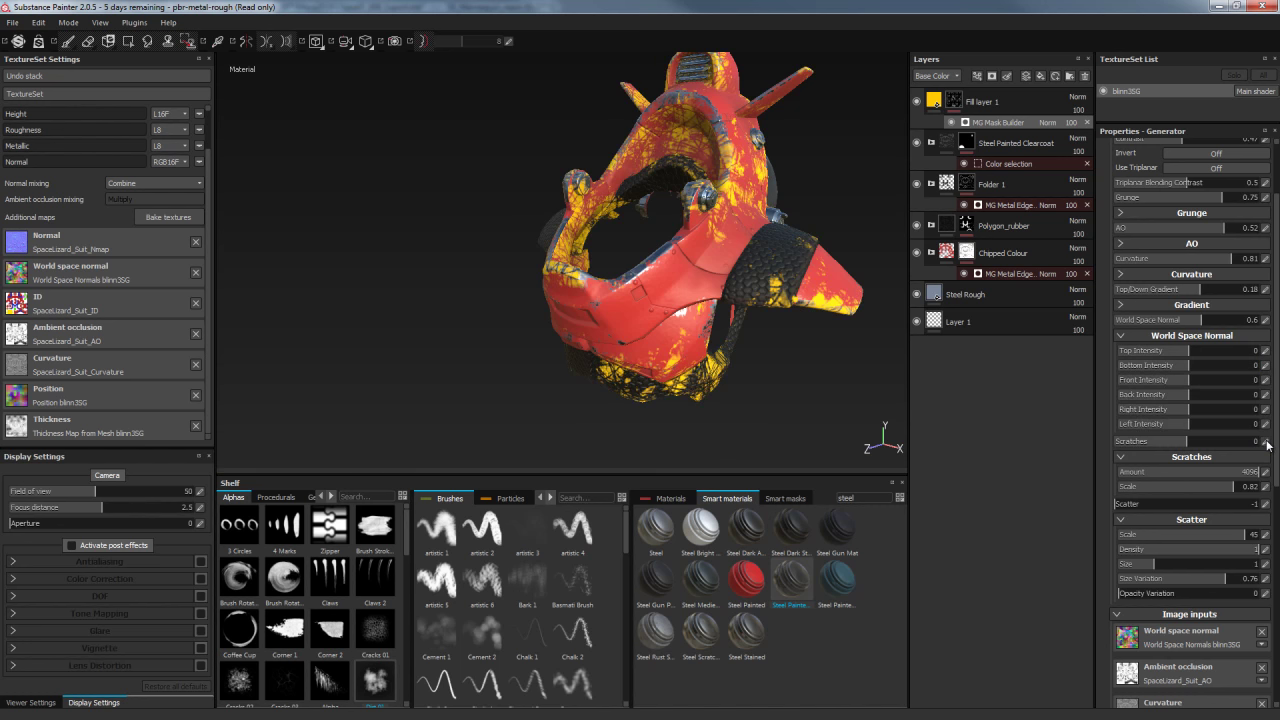
text(0)
key(Return)
drag(1202, 325, 1092, 324)
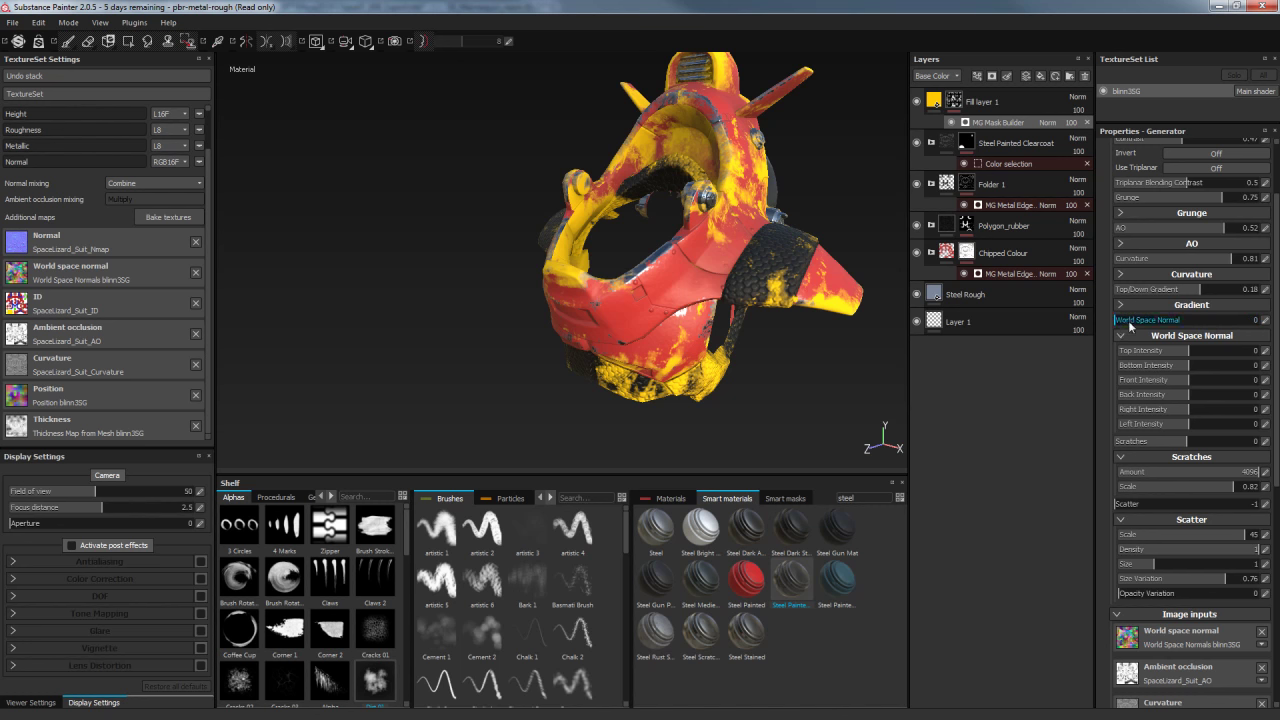
Collapse World Space Normal and reset Top/Down Gradient to exactly 0
click(1122, 335)
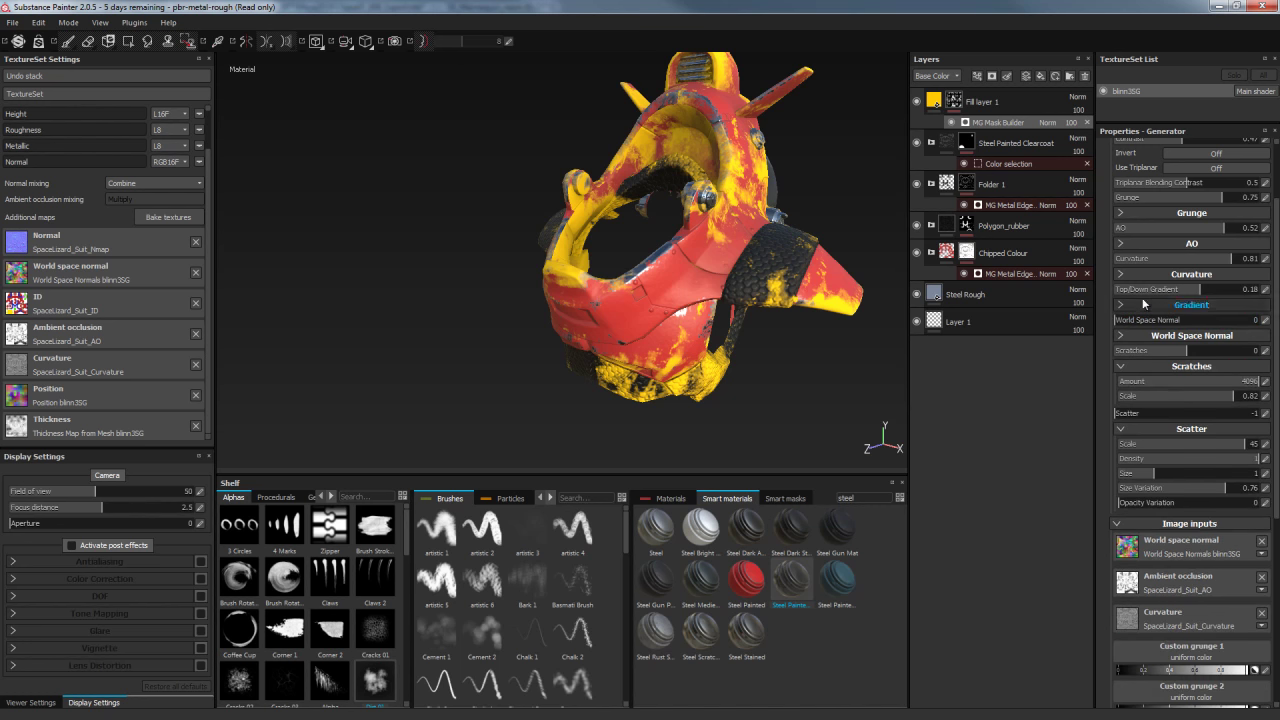
mouse_move(1200, 292)
mouse_down()
mouse_move(1113, 298)
mouse_move(1160, 294)
mouse_up()
click(1266, 290)
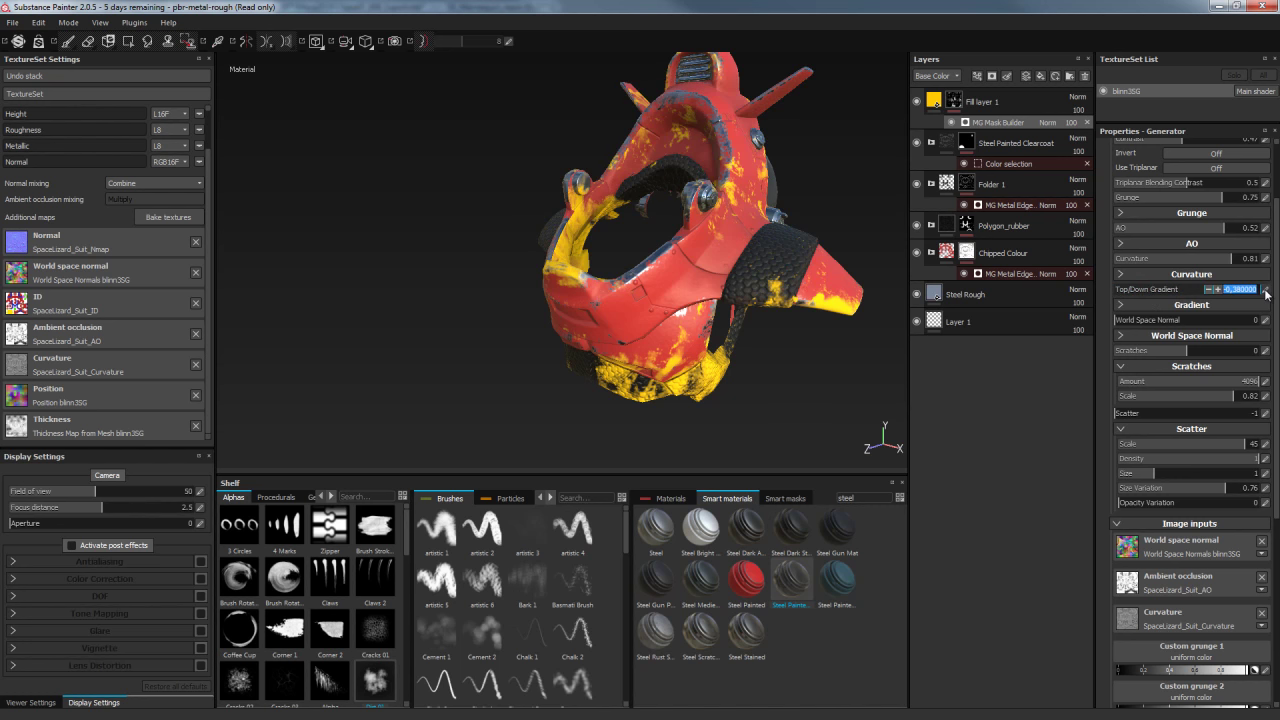
text(0)
key(Return)
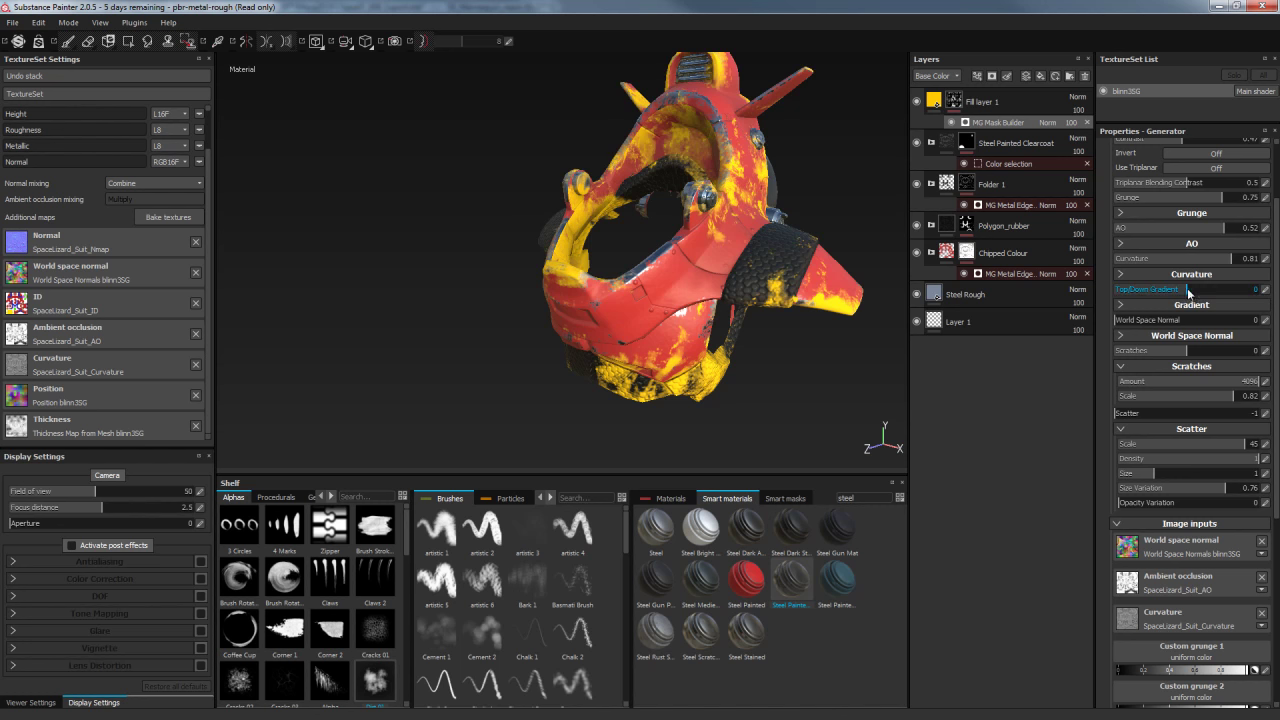
drag(1187, 292, 1201, 296)
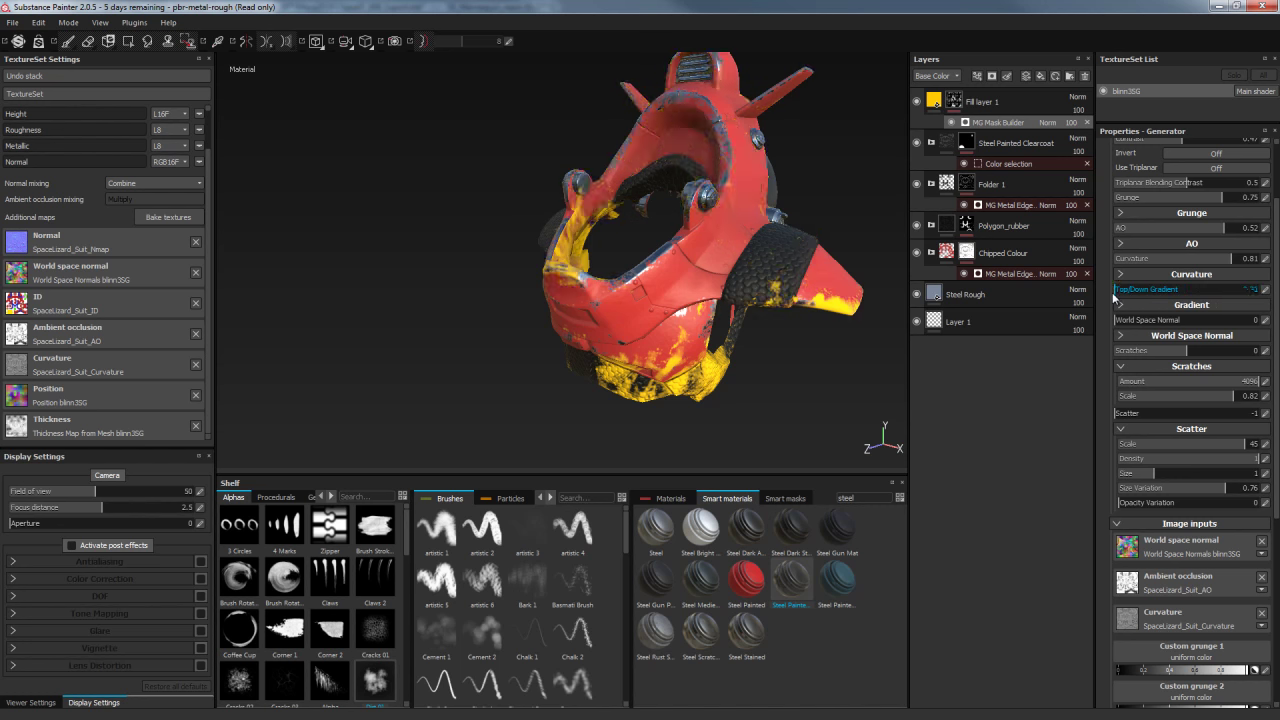
click(1266, 290)
text(0)
key(Return)
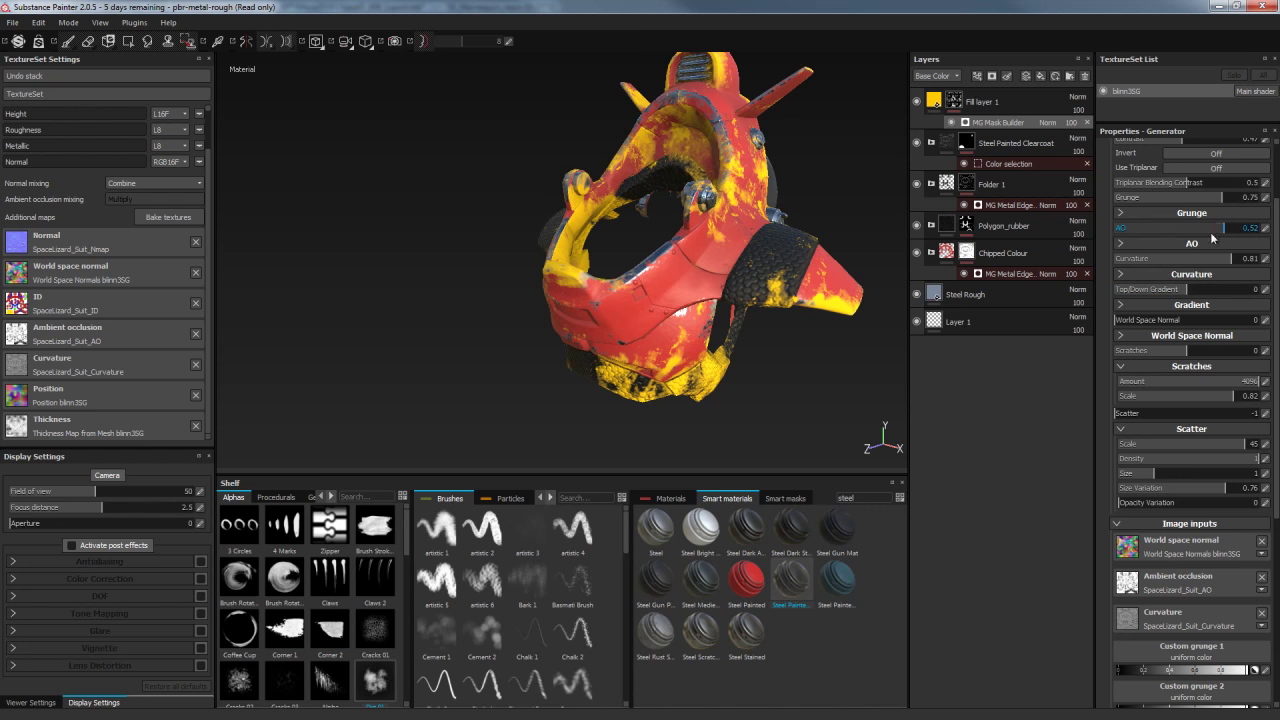
Set AO to -0.97, Grunge to 0 and the mask Level to 0.85
drag(1225, 233, 1117, 233)
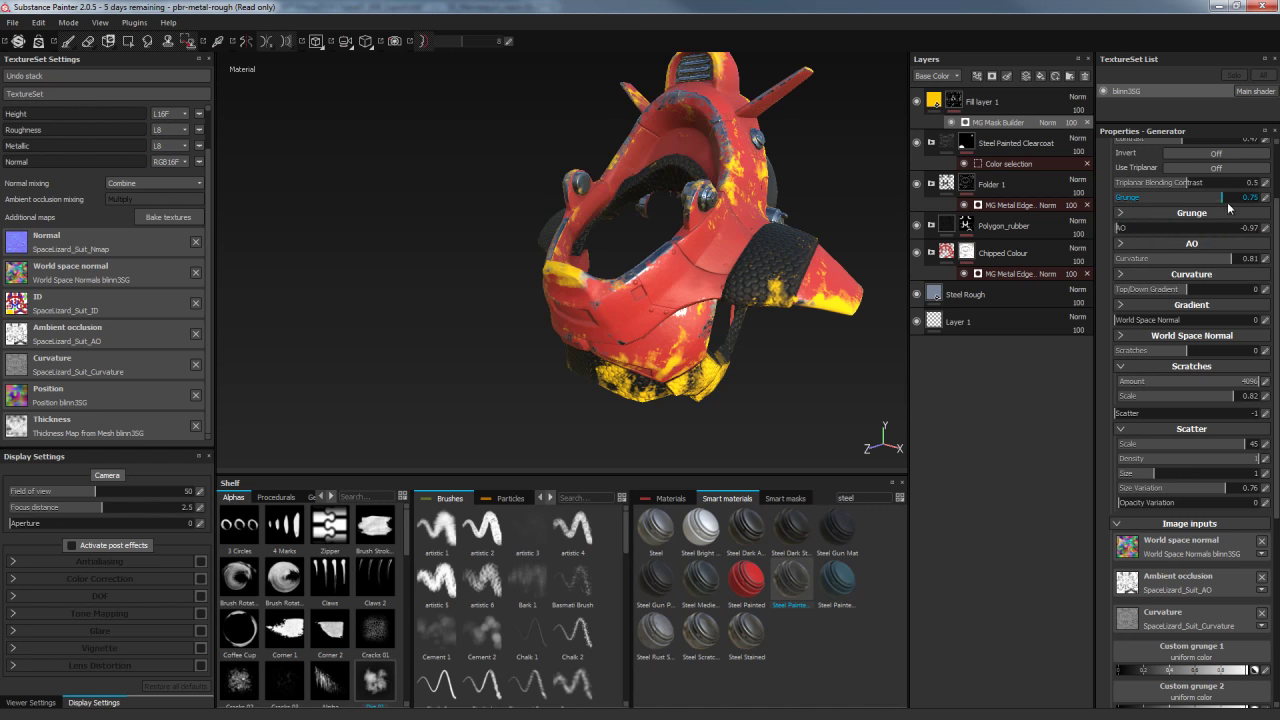
drag(1218, 201, 1107, 207)
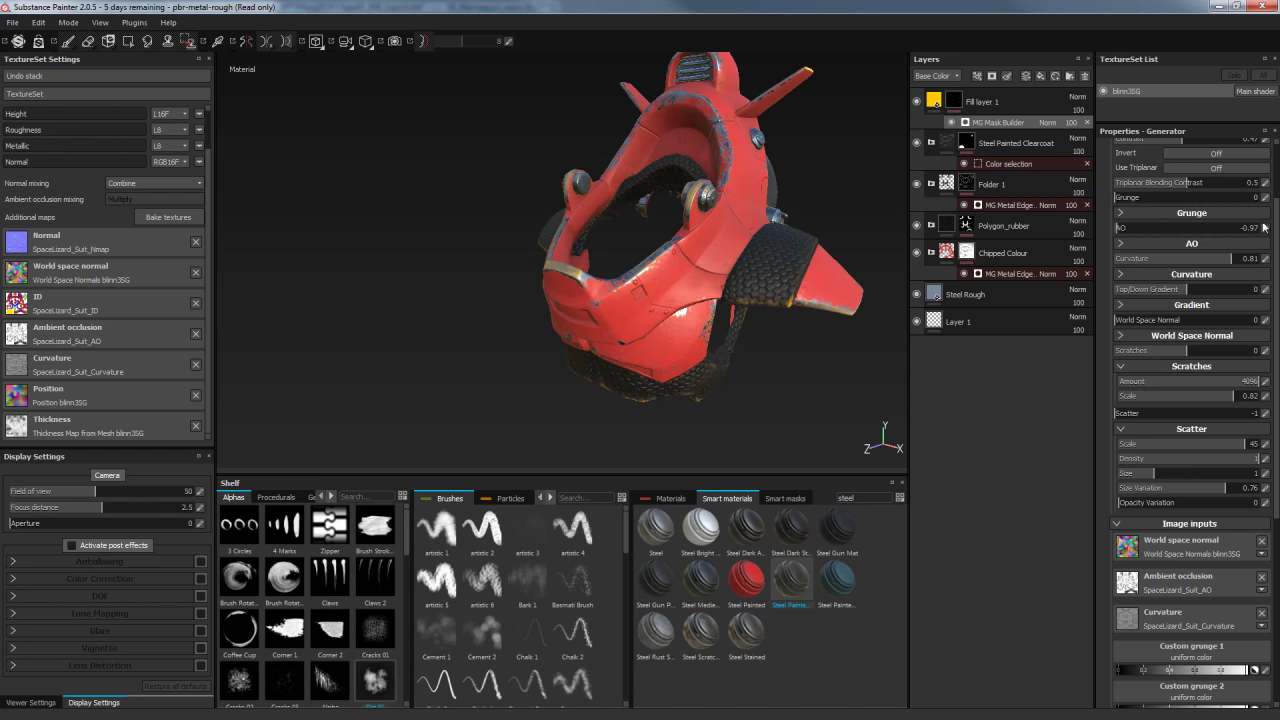
scroll(1240, 223, up, 2)
scroll(1220, 222, up, 1)
drag(1210, 221, 1238, 224)
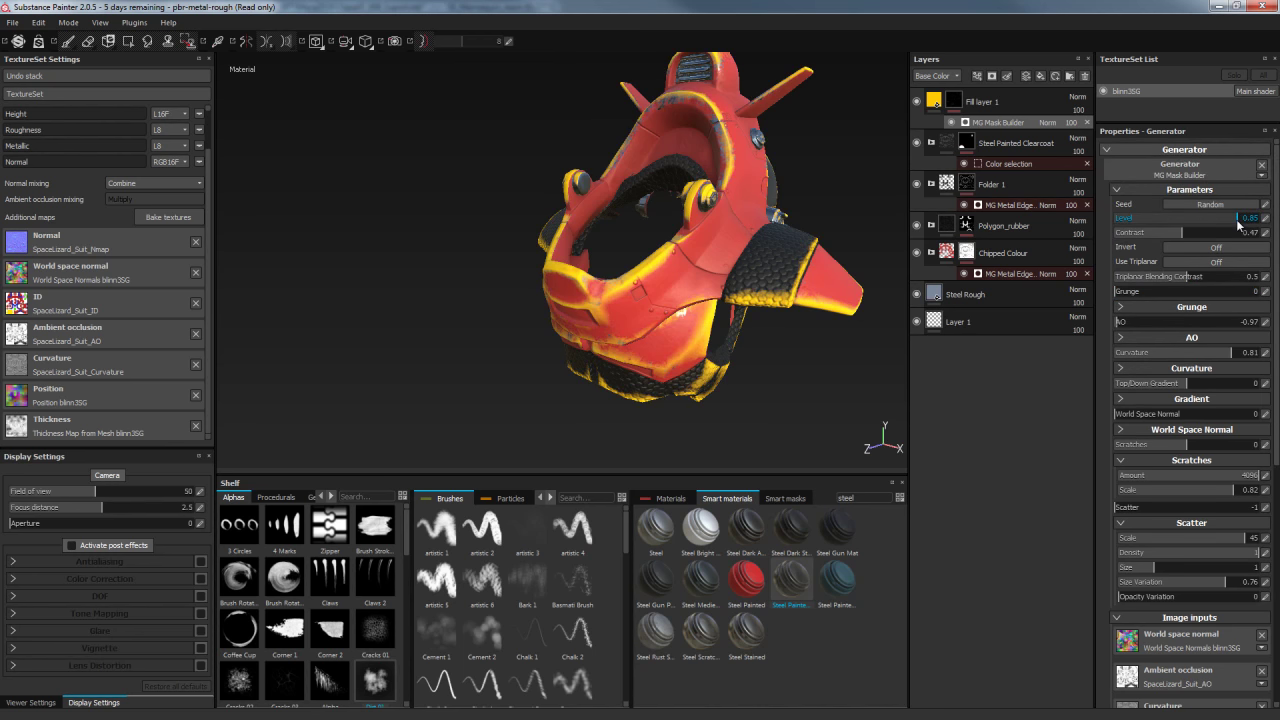
Set Curvature Convex Range to -1 and Concave Range to 0.77, and adjust Smoothness, Noisiness and Noise Scale
click(1122, 369)
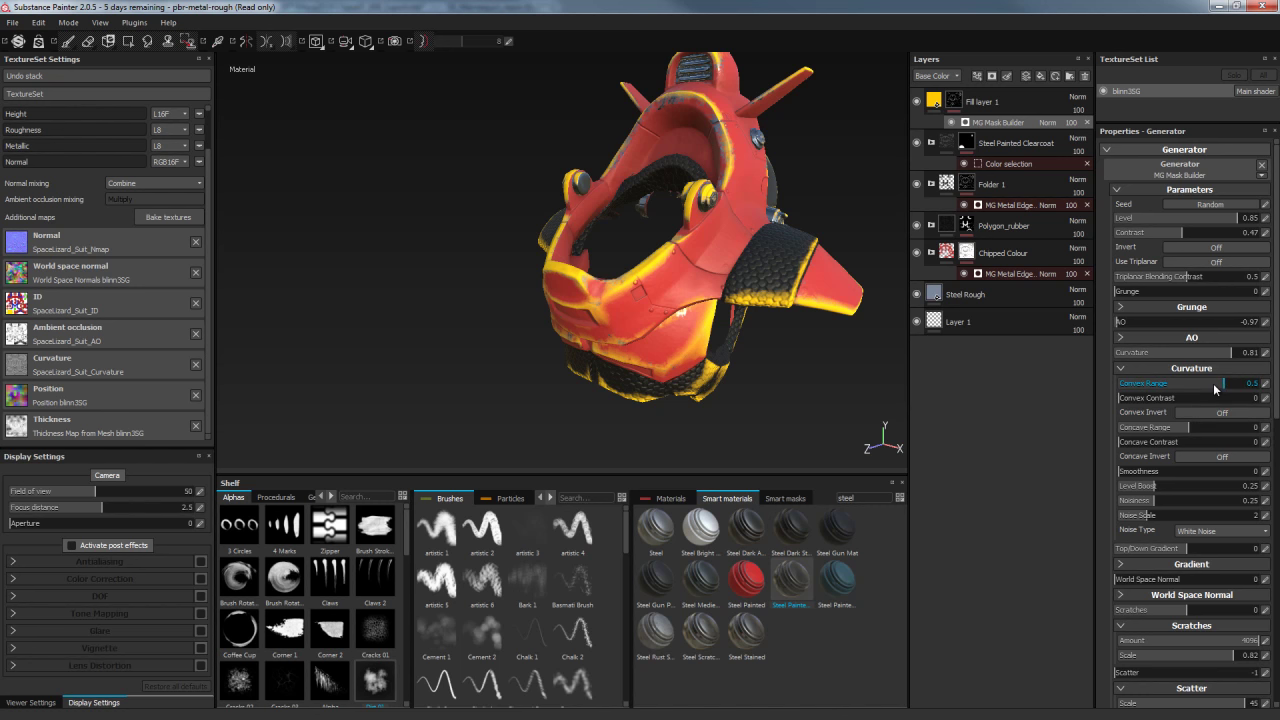
drag(1224, 386, 1112, 395)
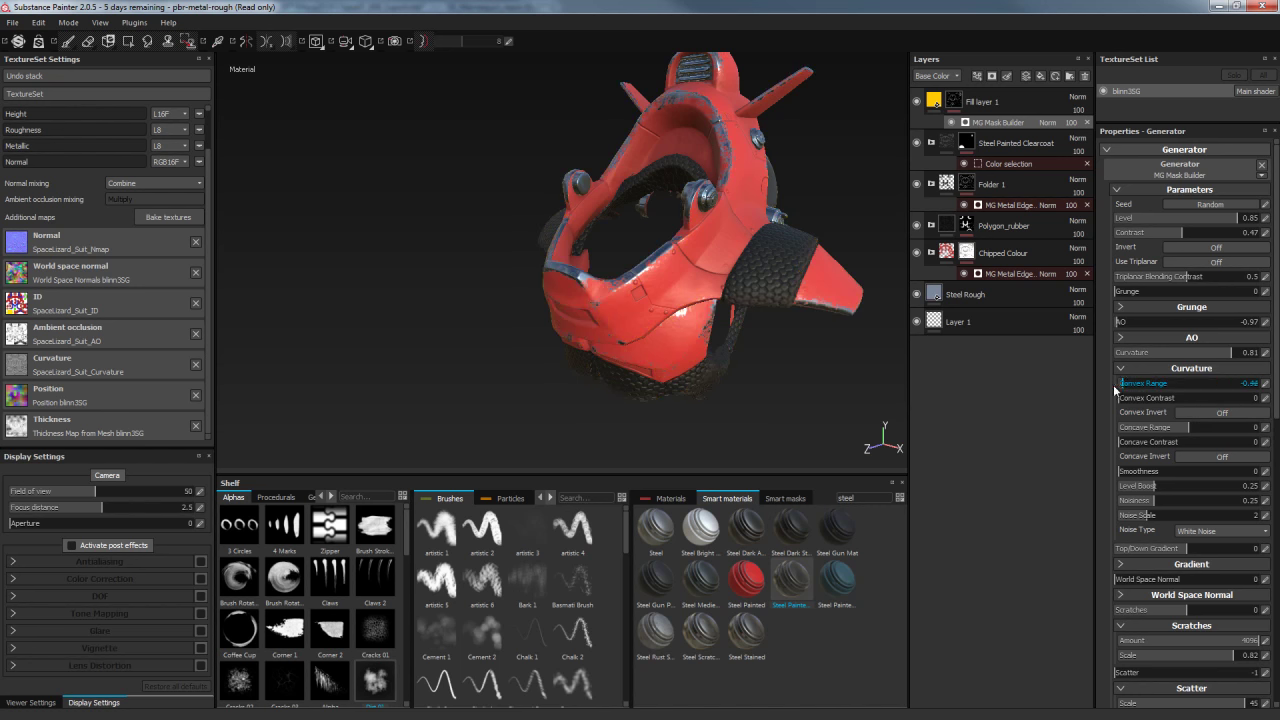
mouse_move(1135, 407)
mouse_down()
mouse_move(1207, 405)
mouse_move(1120, 405)
mouse_up()
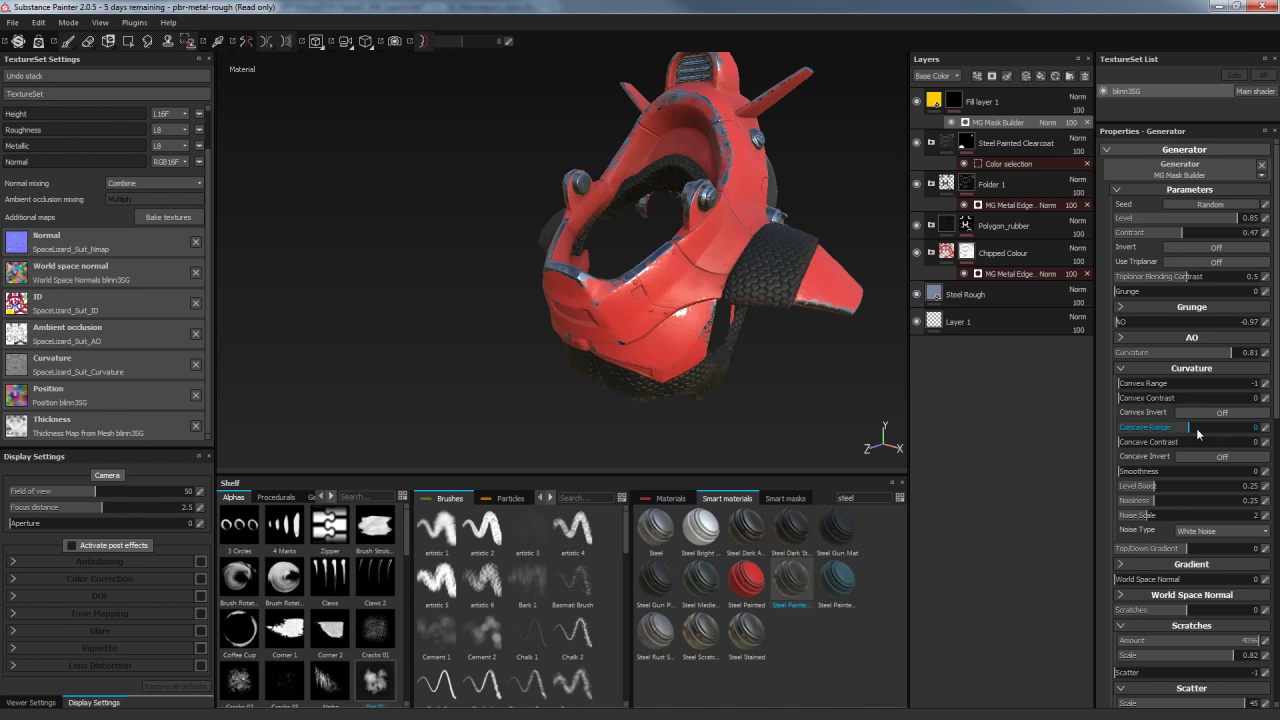
drag(1224, 434, 1245, 433)
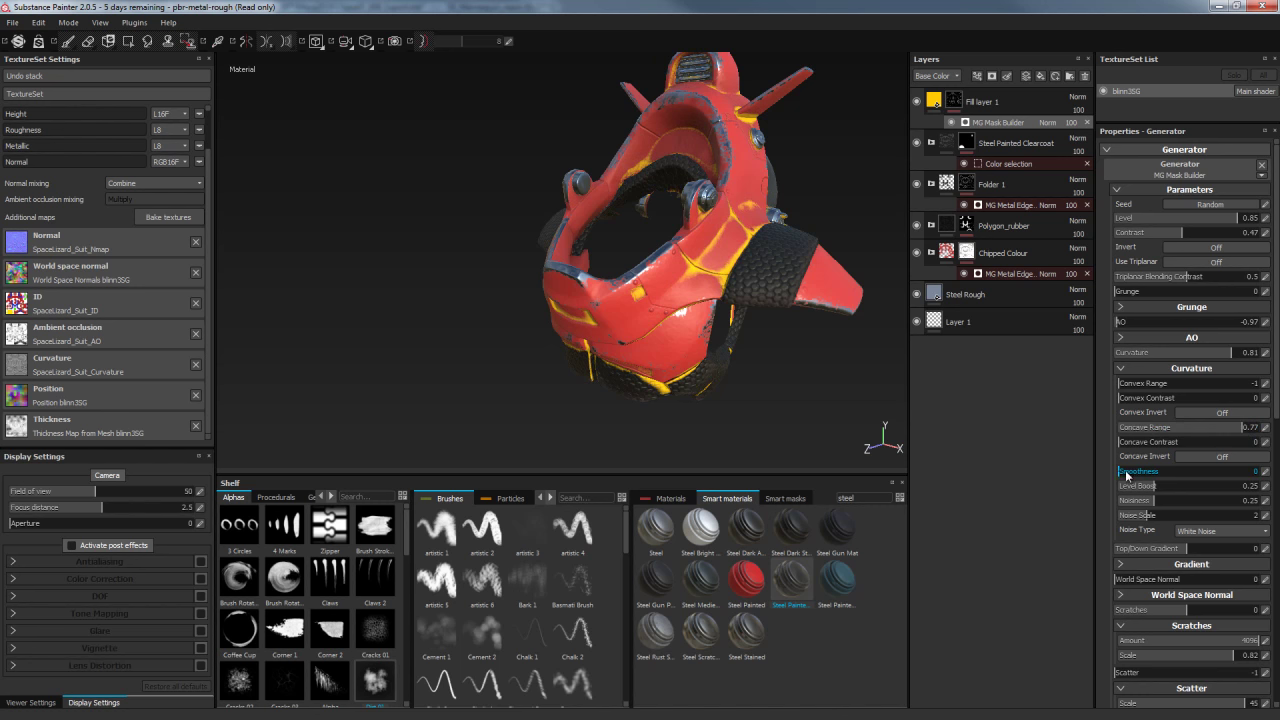
drag(1143, 475, 1103, 472)
drag(1176, 506, 1193, 506)
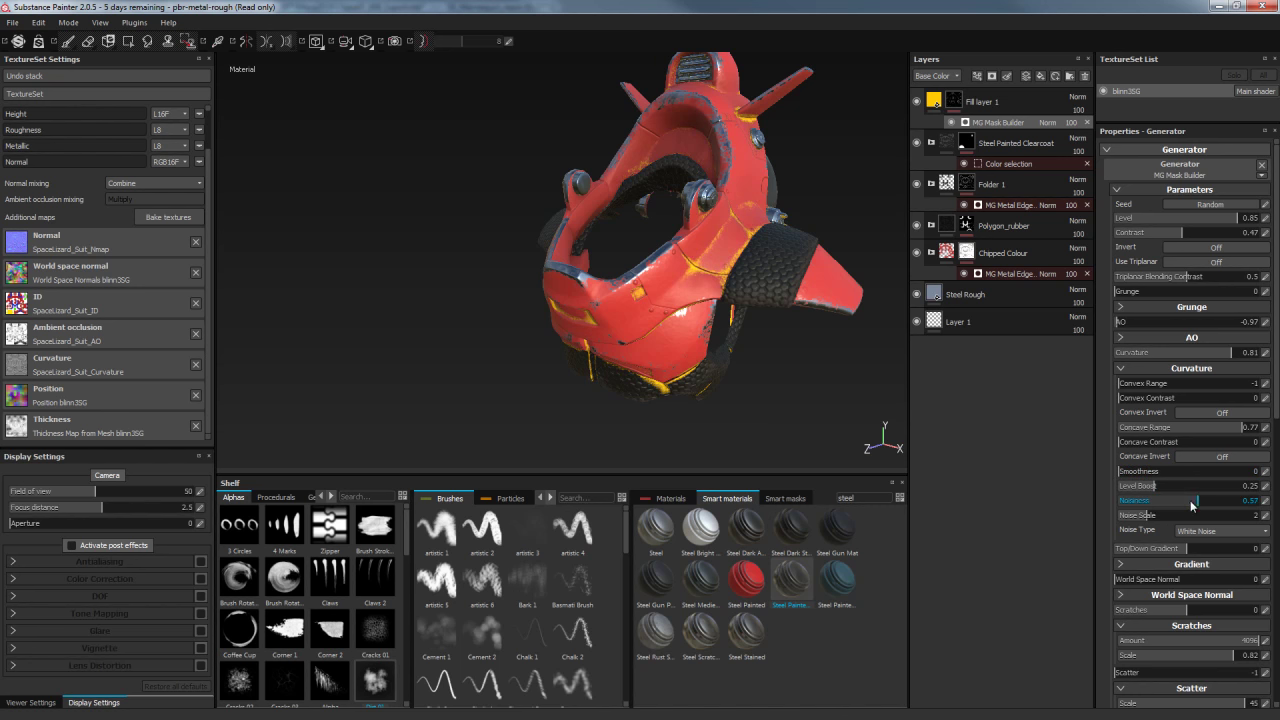
click(1155, 518)
drag(1158, 514, 1142, 518)
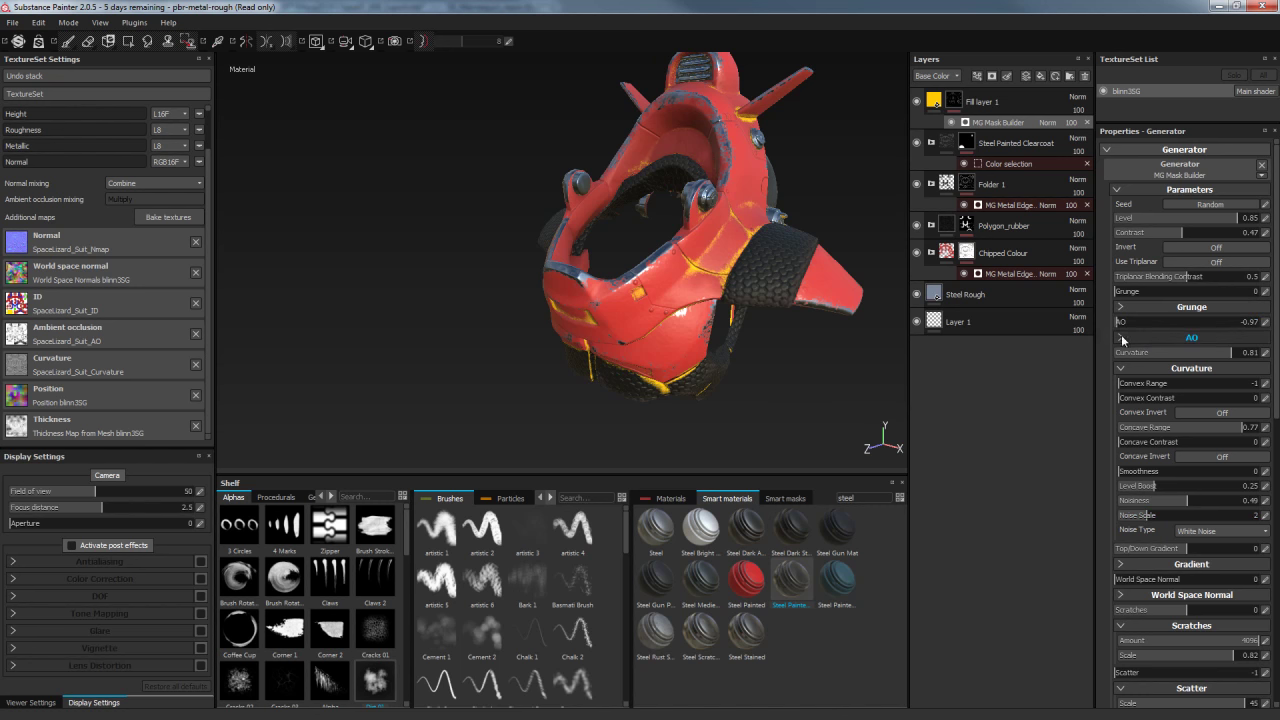
Set AO to -0.74, Level to 0.81 and Grunge to 0.06, checking the helmet from other angles
drag(1122, 322, 1136, 327)
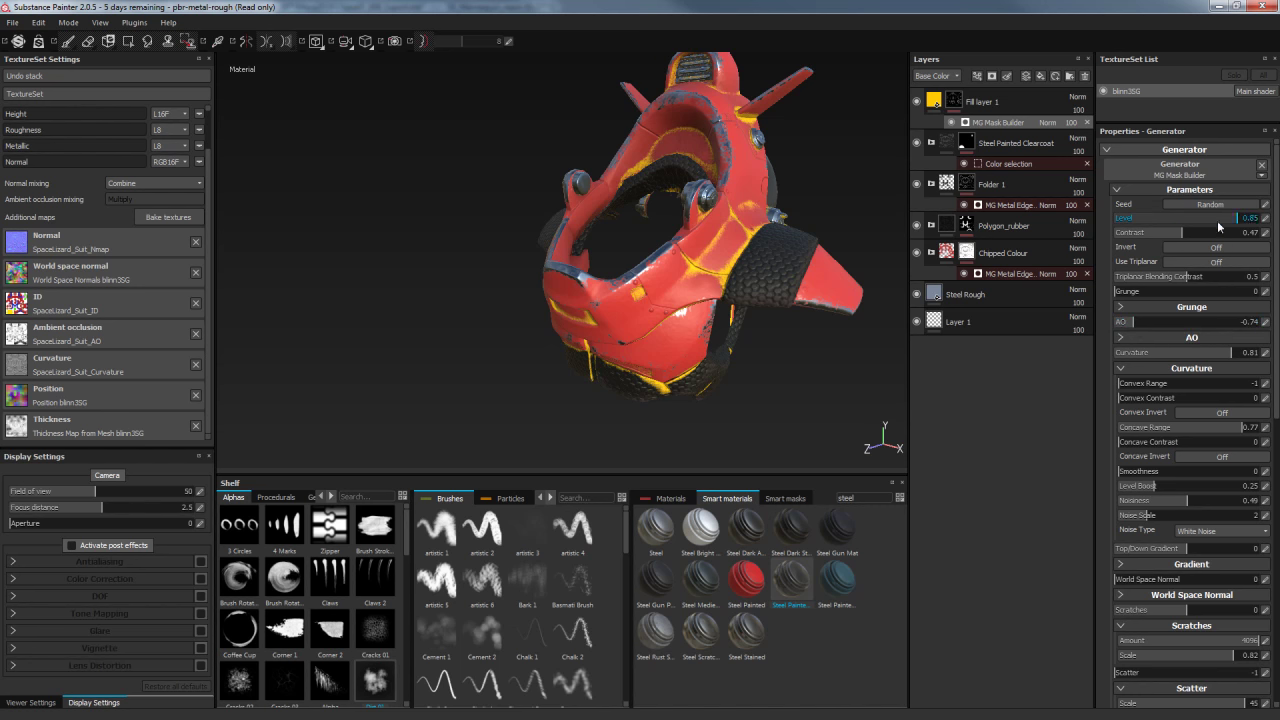
drag(1229, 219, 1228, 220)
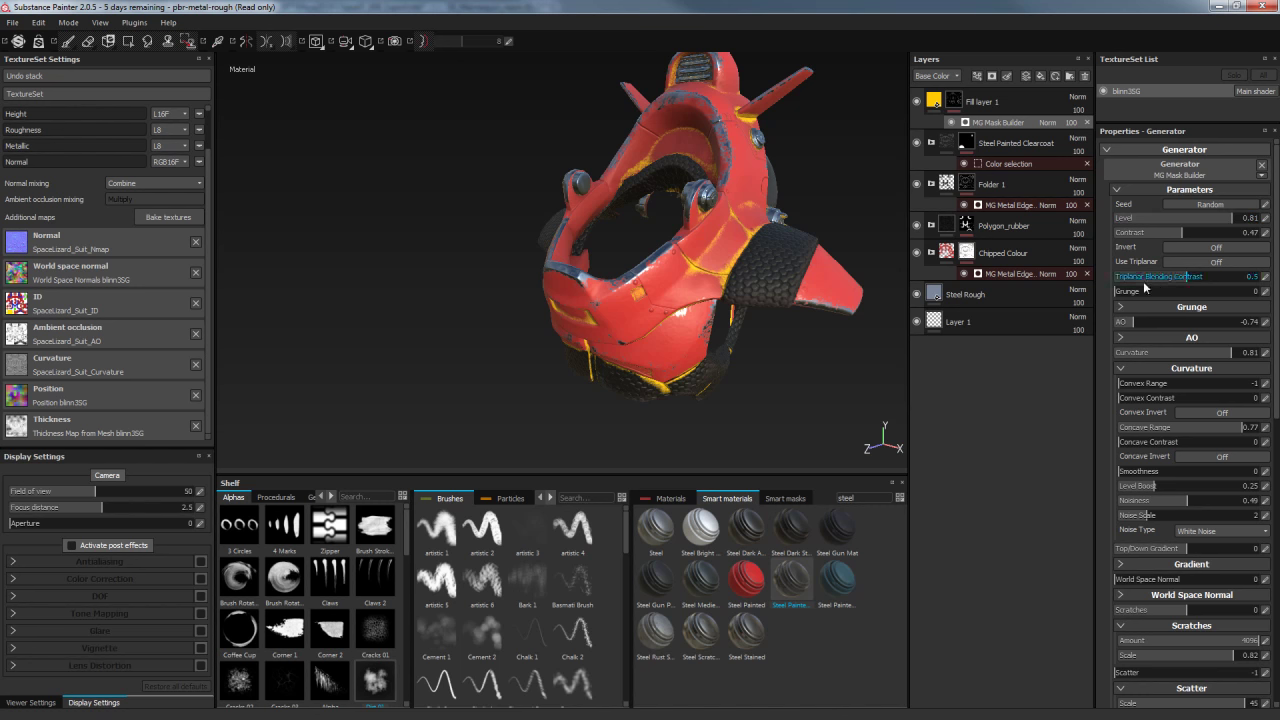
drag(1124, 293, 1130, 293)
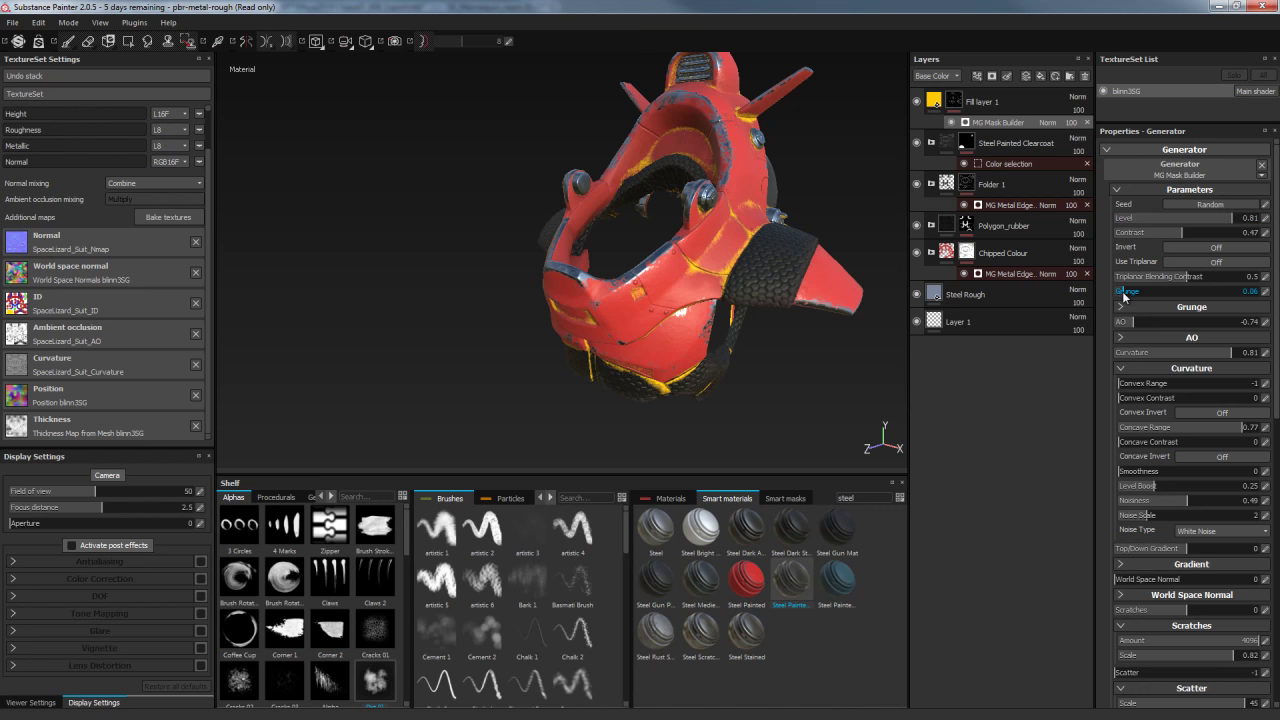
mouse_move(829, 137)
alt+mouse_down()
mouse_move(1167, 102)
mouse_move(997, 22)
mouse_move(823, 119)
alt+mouse_up()
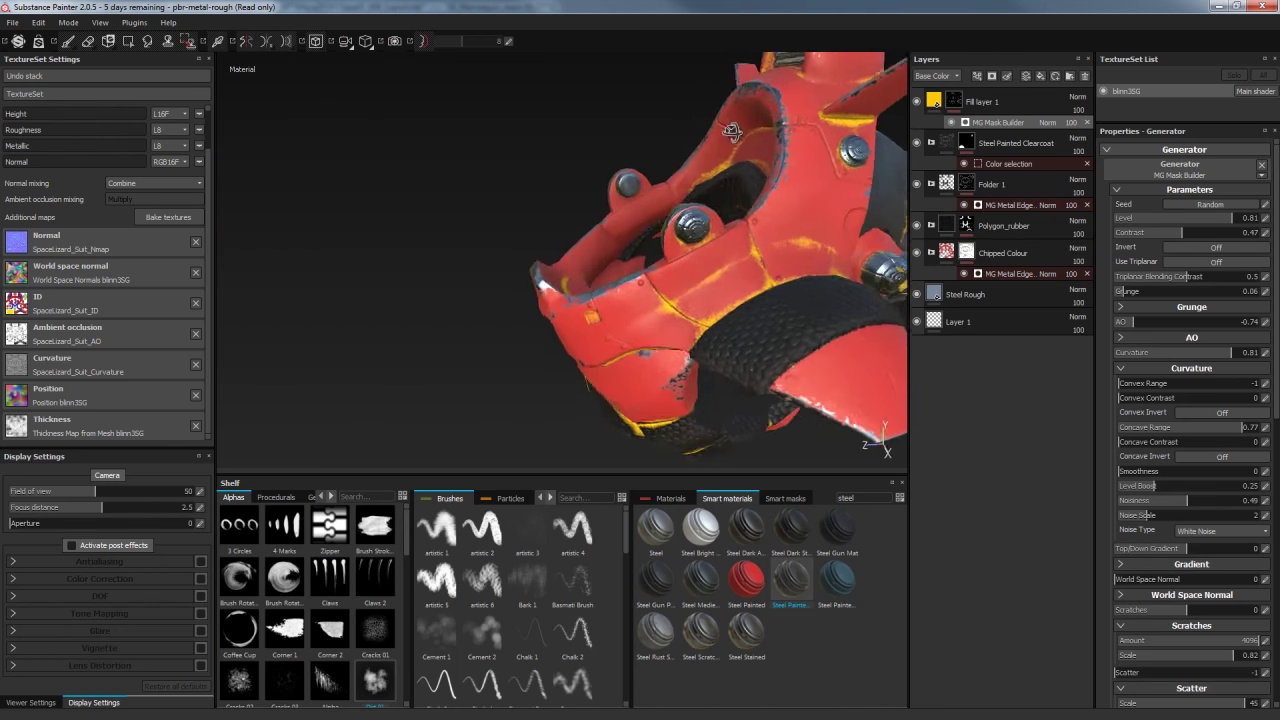
mouse_move(855, 116)
alt+mouse_down()
mouse_move(837, 123)
mouse_move(833, 88)
mouse_move(757, 129)
mouse_move(766, 134)
mouse_move(740, 123)
mouse_move(762, 124)
alt+mouse_up()
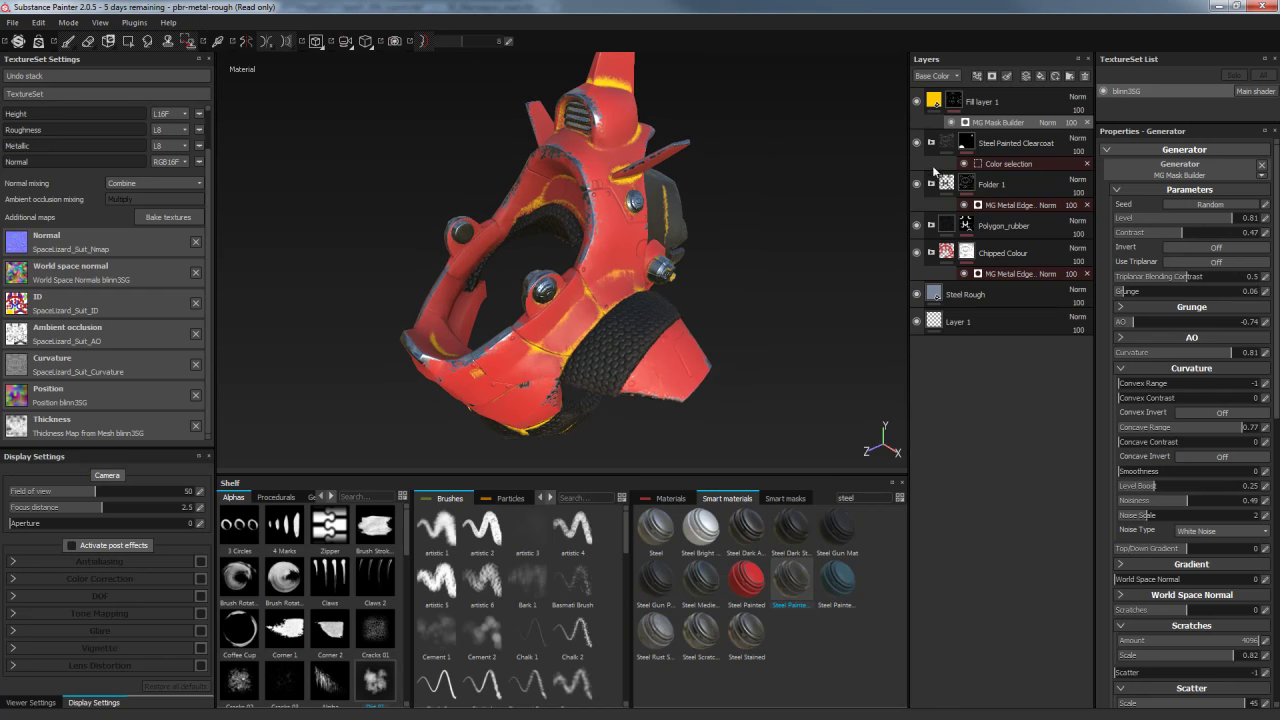
Recolour Fill layer 1's base colour to a near-black dark brown, then reselect its MG Mask Builder
click(934, 101)
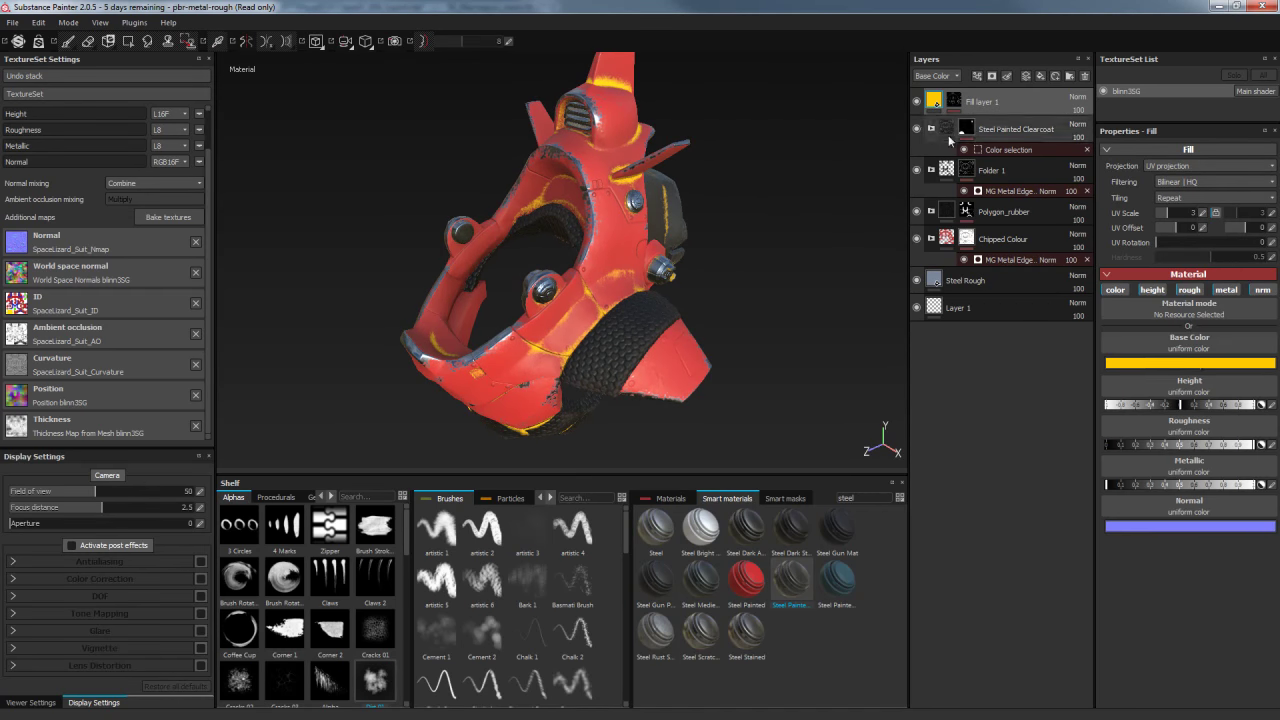
click(1199, 363)
drag(1064, 361, 1100, 390)
click(1172, 400)
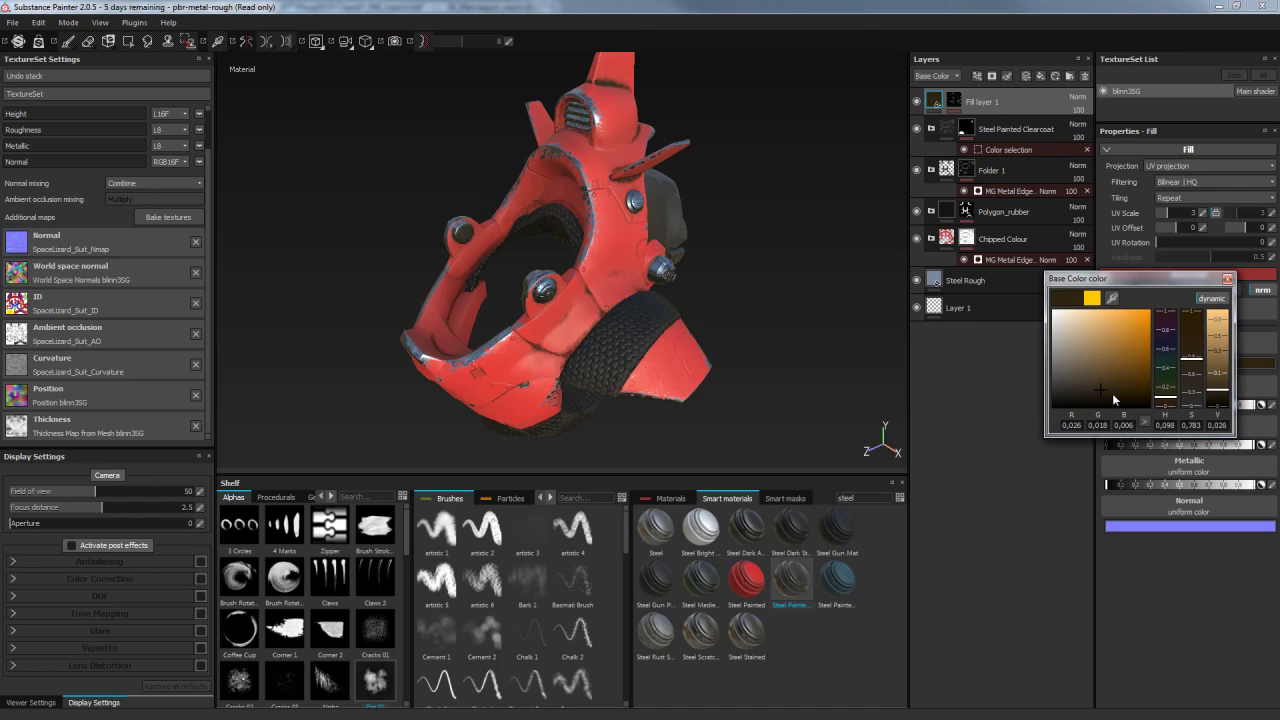
click(1167, 404)
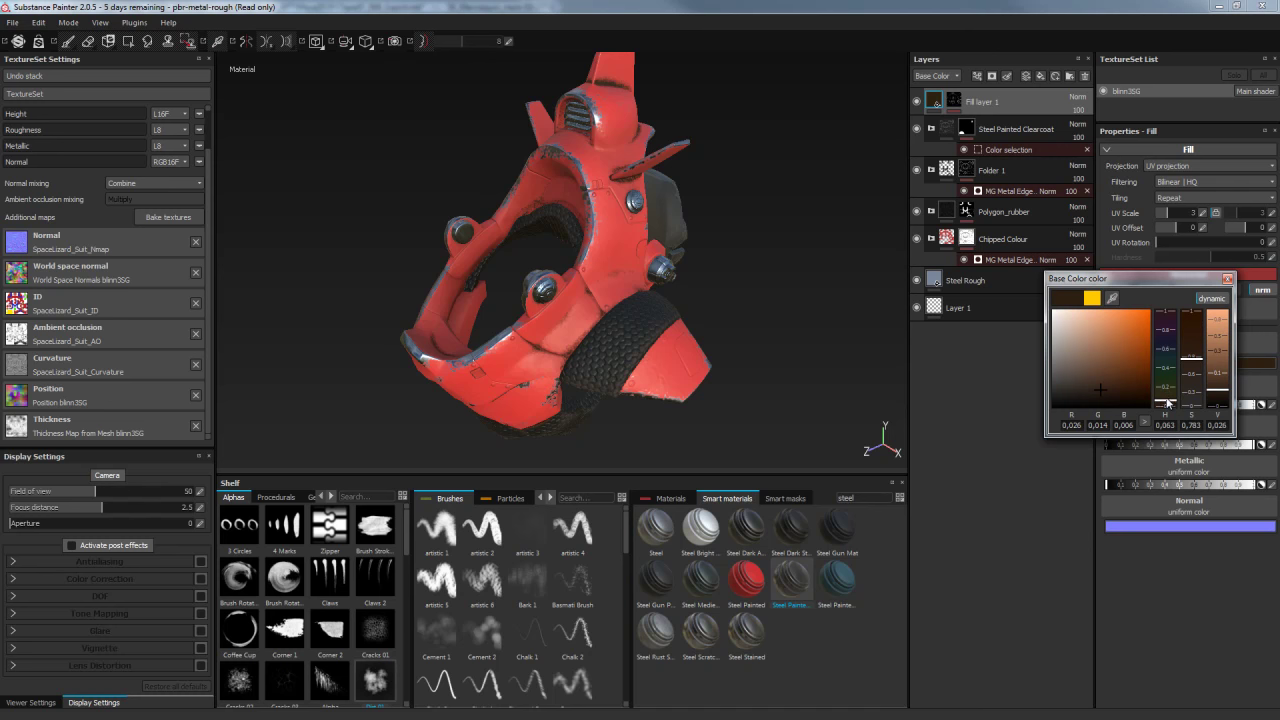
click(1229, 280)
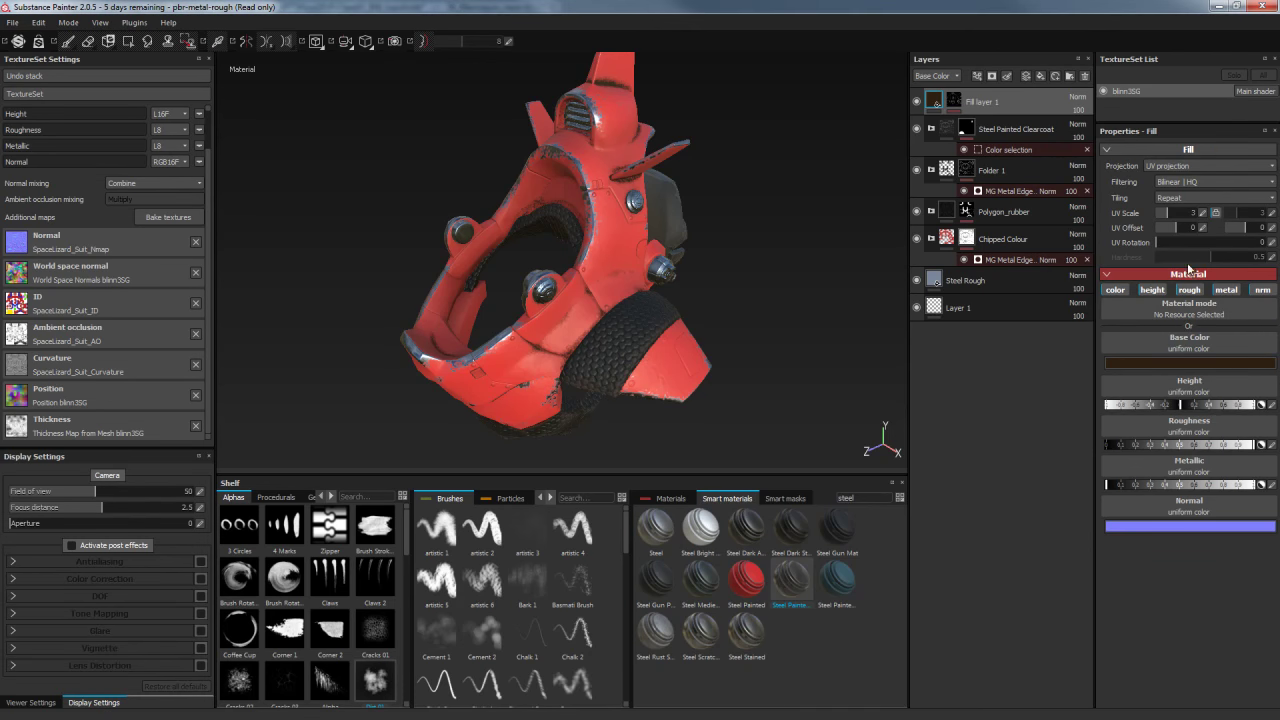
click(954, 103)
click(995, 123)
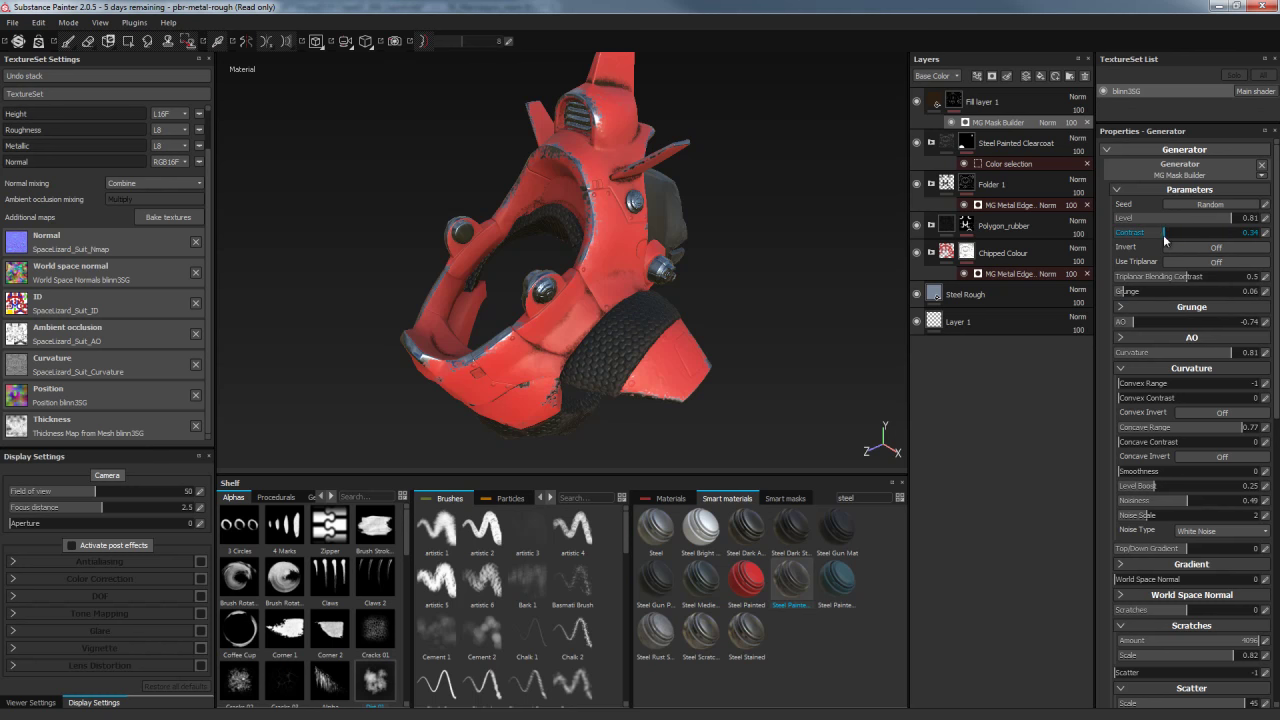
Lower the mask Contrast to 0.24, add Smoothness, and set Fill layer 1 opacity to 81
drag(1157, 234, 1144, 240)
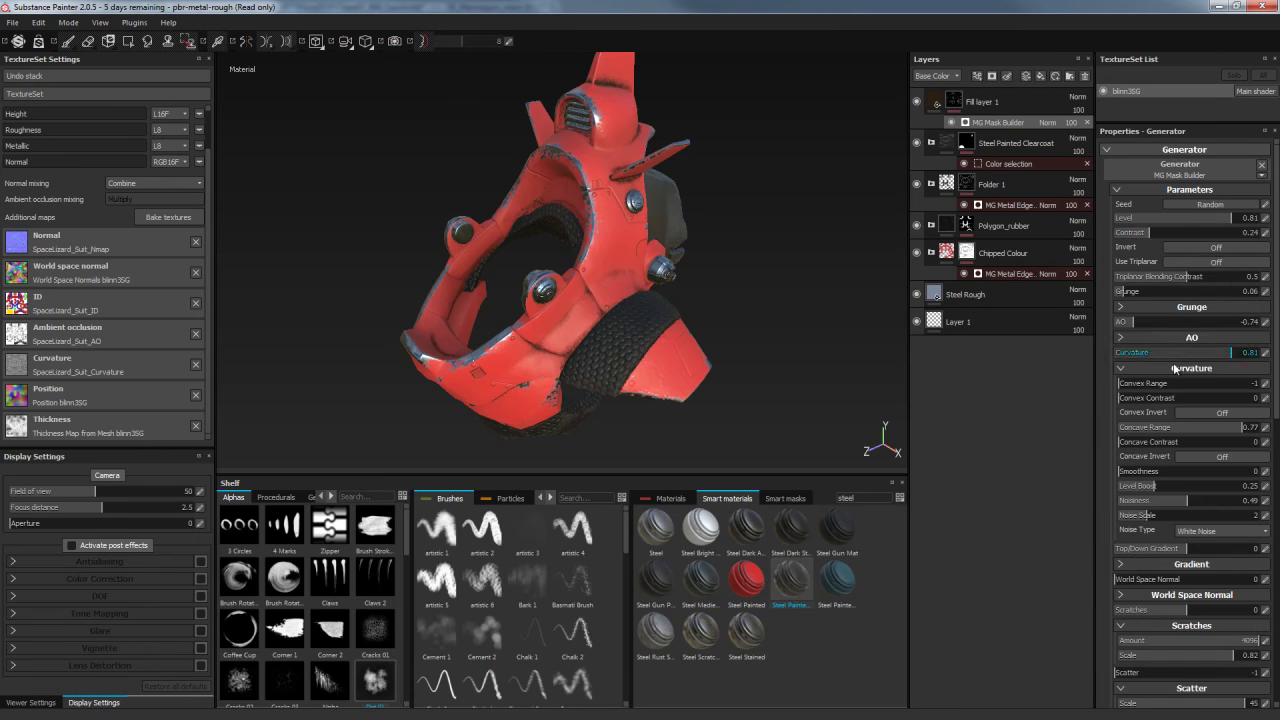
drag(1127, 471, 1128, 472)
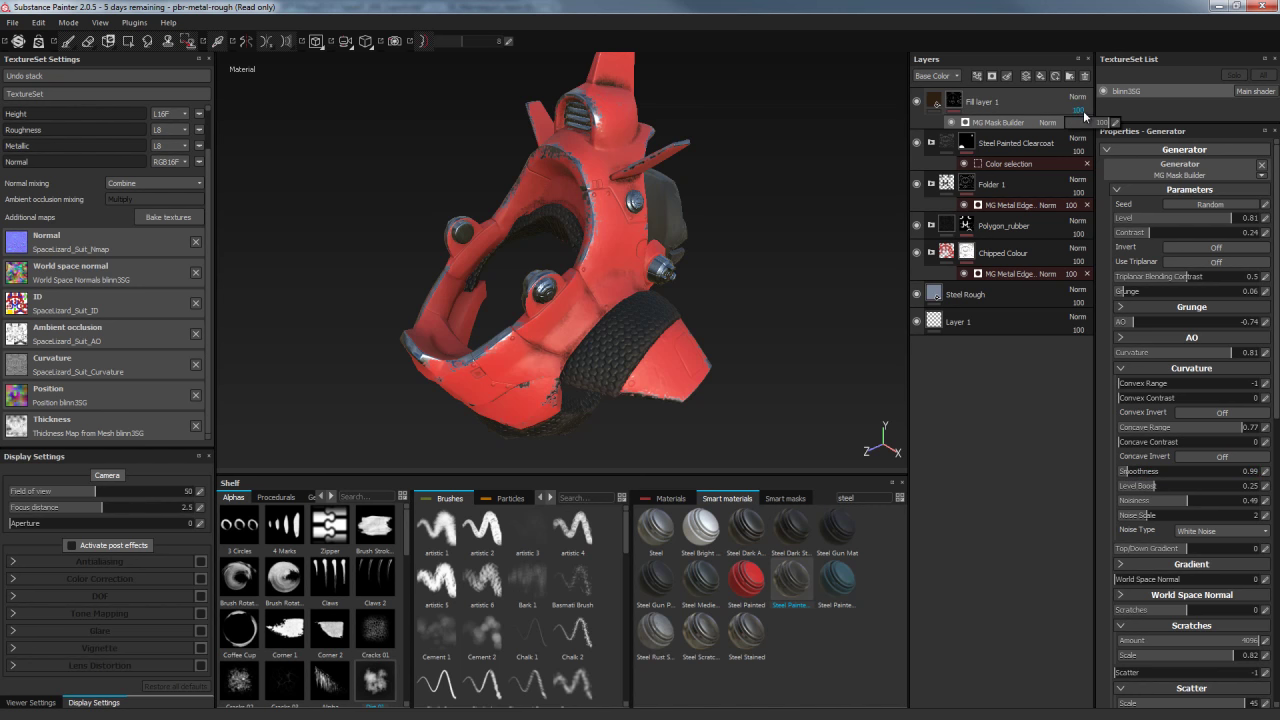
text(70)
key(Return)
text(81)
key(Return)
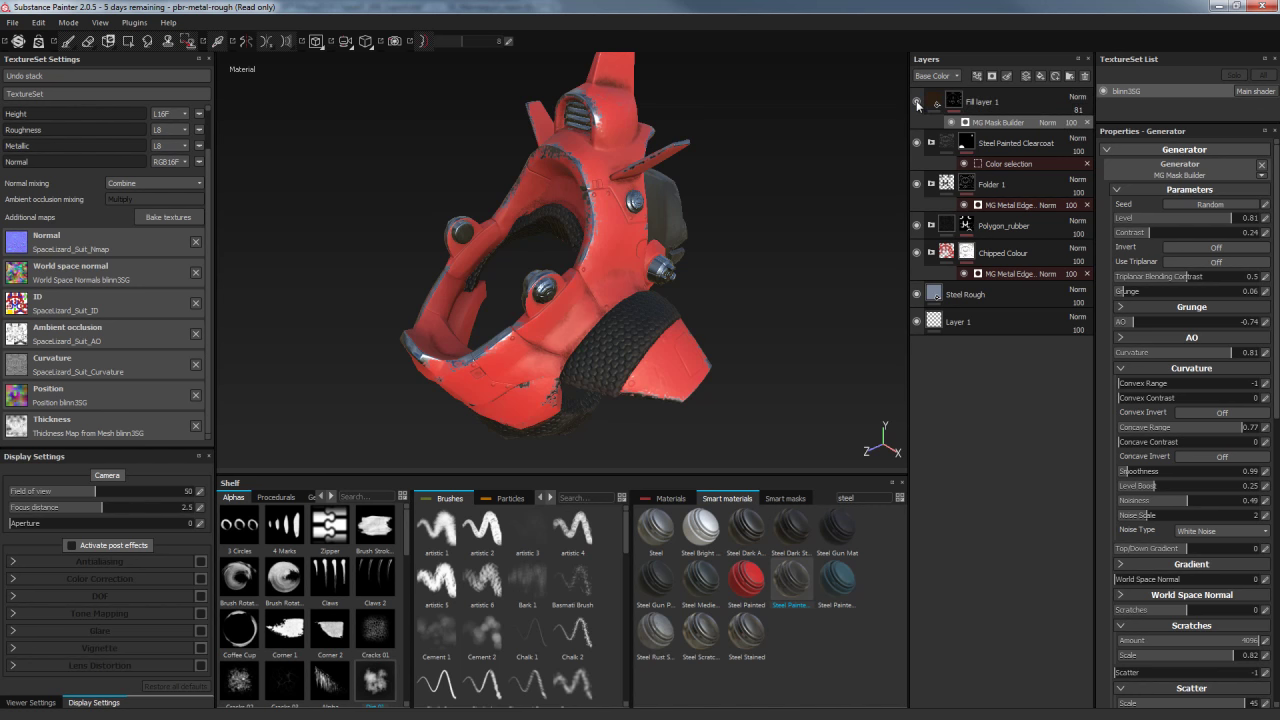
Orbit and zoom around the helmet to inspect the thinner seam grime from several angles
mouse_move(883, 145)
alt+mouse_down()
mouse_move(831, 120)
mouse_move(611, 186)
mouse_move(569, 177)
mouse_move(607, 172)
alt+mouse_up()
mouse_move(607, 172)
alt+right_down()
mouse_move(737, 180)
mouse_move(523, 180)
alt+right_up()
mouse_move(523, 180)
alt+mouse_down()
mouse_move(317, 180)
mouse_move(437, 163)
mouse_move(406, 189)
mouse_move(340, 185)
mouse_move(431, 174)
alt+mouse_up()
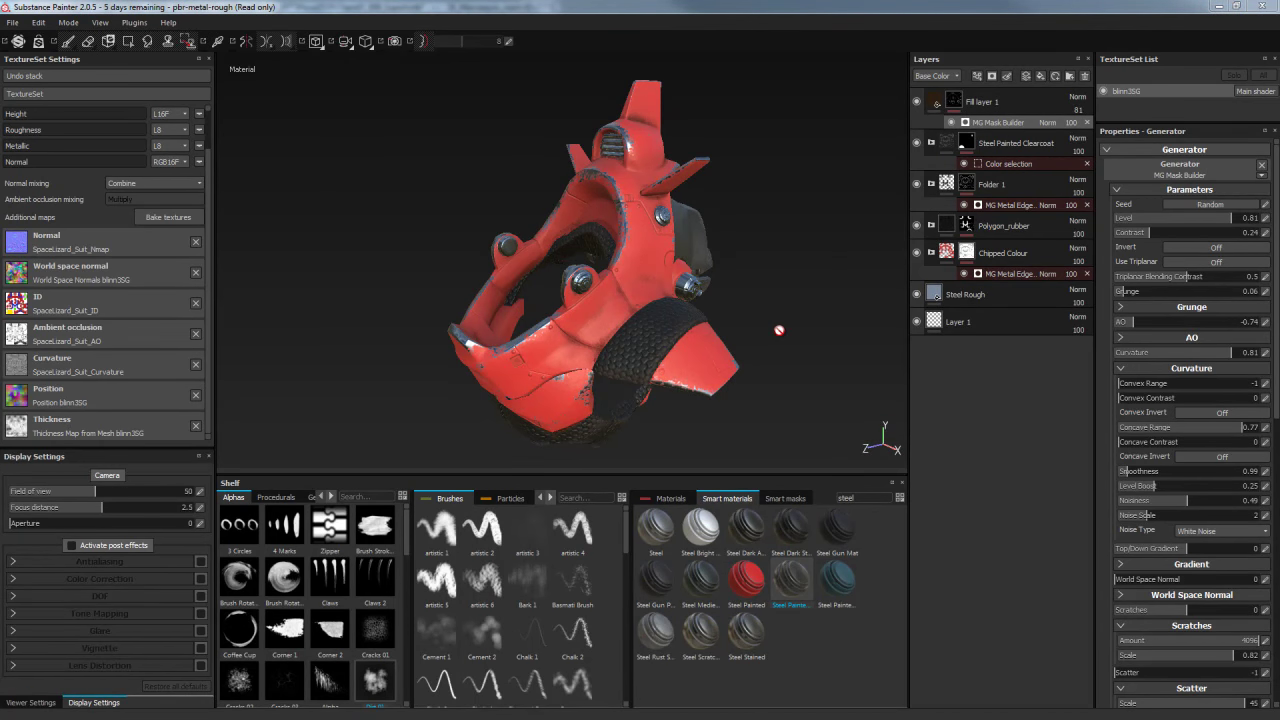
mouse_move(777, 277)
alt+mouse_down()
mouse_move(811, 291)
mouse_move(846, 263)
mouse_move(785, 239)
mouse_move(797, 263)
mouse_move(718, 219)
mouse_move(908, 237)
mouse_move(791, 240)
mouse_move(737, 277)
alt+mouse_up()
mouse_move(737, 277)
alt+right_down()
mouse_move(860, 274)
mouse_move(789, 280)
alt+right_up()
alt+drag(789, 280, 806, 226)
mouse_move(737, 251)
alt+mouse_down()
mouse_move(774, 163)
mouse_move(737, 140)
mouse_move(780, 229)
mouse_move(824, 188)
mouse_move(663, 306)
alt+mouse_up()
mouse_move(519, 270)
alt+mouse_down()
mouse_move(398, 274)
mouse_move(497, 214)
mouse_move(514, 155)
mouse_move(594, 251)
mouse_move(658, 83)
alt+mouse_up()
mouse_move(672, 155)
alt+mouse_down()
mouse_move(574, 171)
mouse_move(615, 199)
mouse_move(590, 215)
alt+mouse_up()
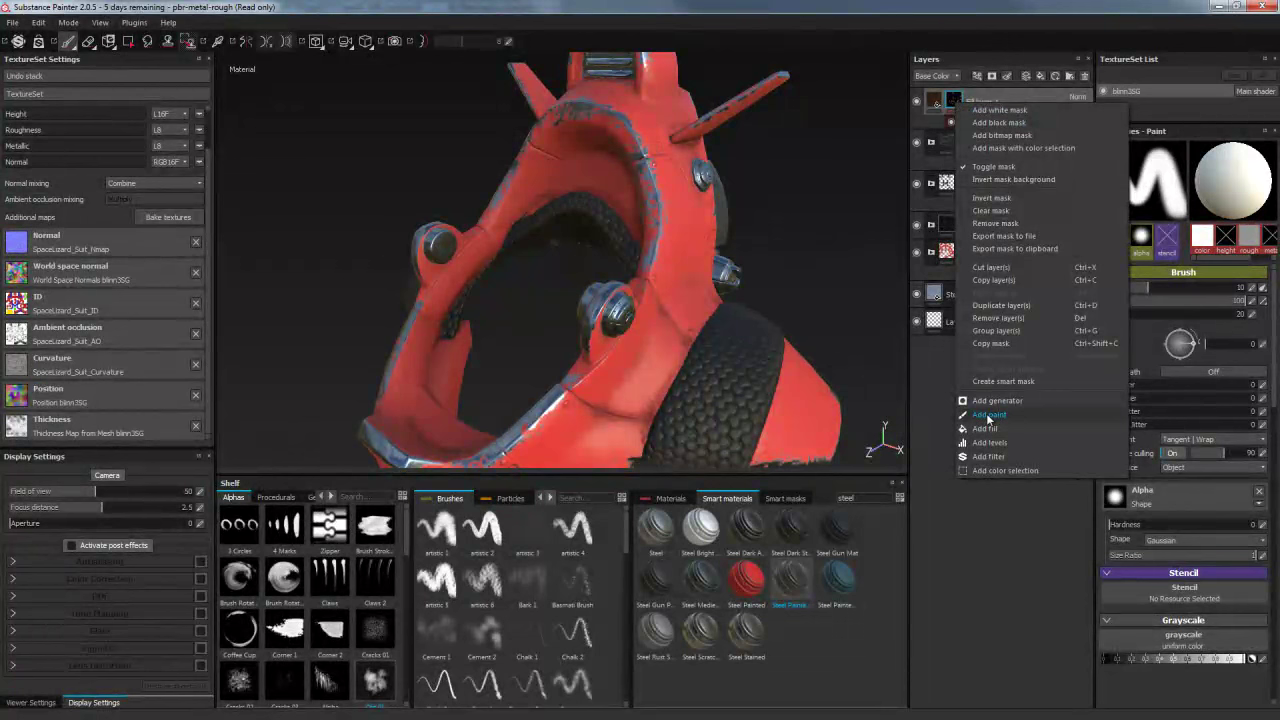
Add a Paint effect to Fill layer 1's mask
click(987, 418)
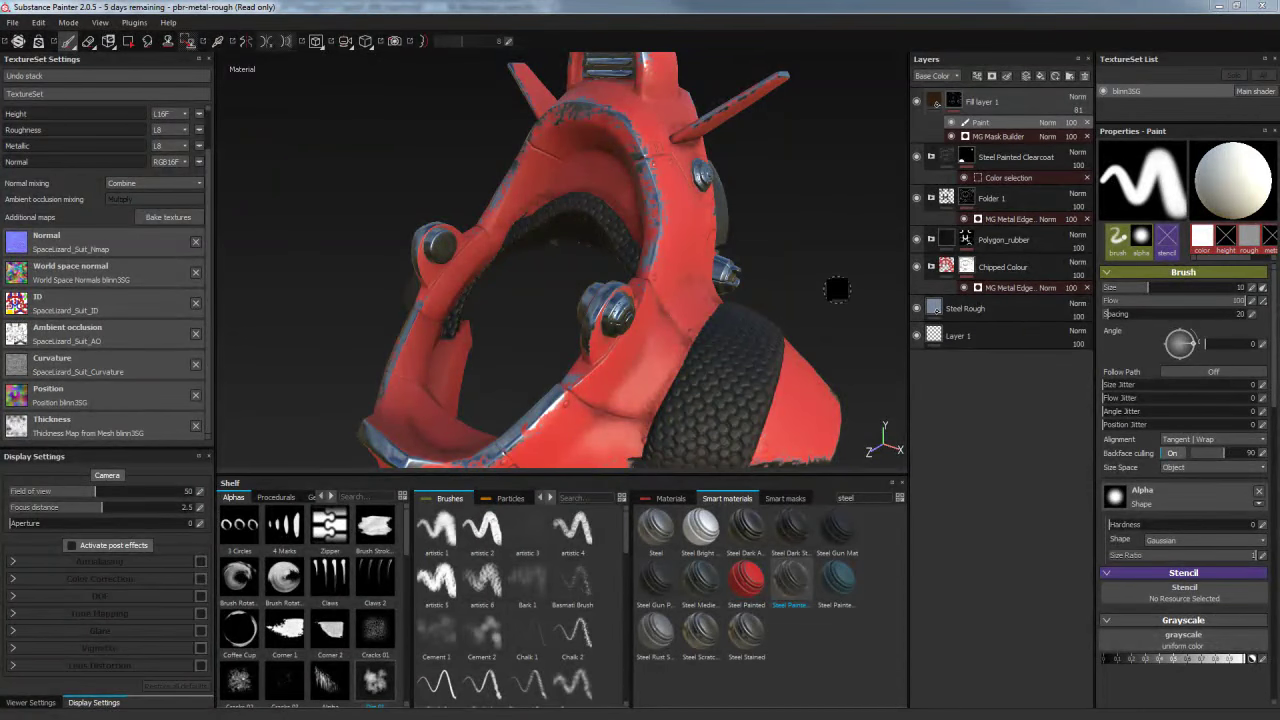
mouse_move(832, 277)
alt+mouse_down()
mouse_move(787, 197)
mouse_move(780, 266)
mouse_move(766, 211)
mouse_move(720, 206)
mouse_move(751, 149)
mouse_move(722, 162)
alt+mouse_up()
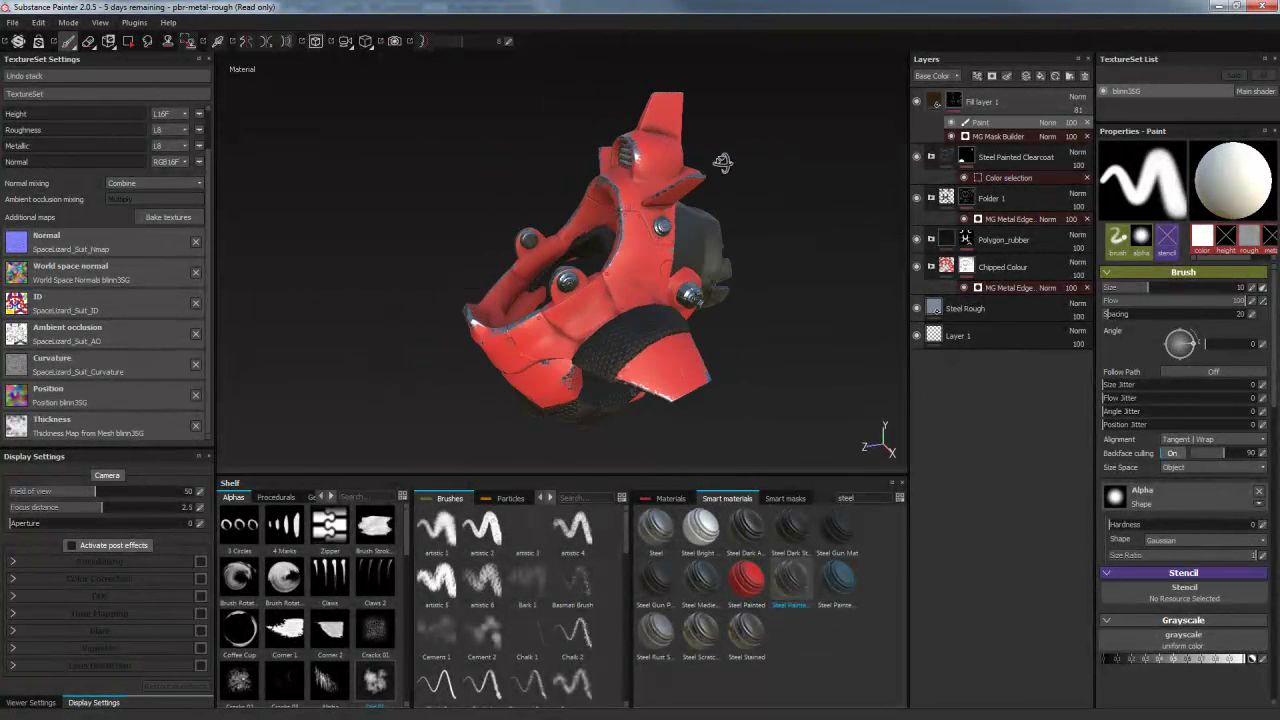
alt+drag(697, 267, 885, 185)
mouse_move(764, 207)
alt+mouse_down()
mouse_move(703, 151)
mouse_move(854, 166)
alt+mouse_up()
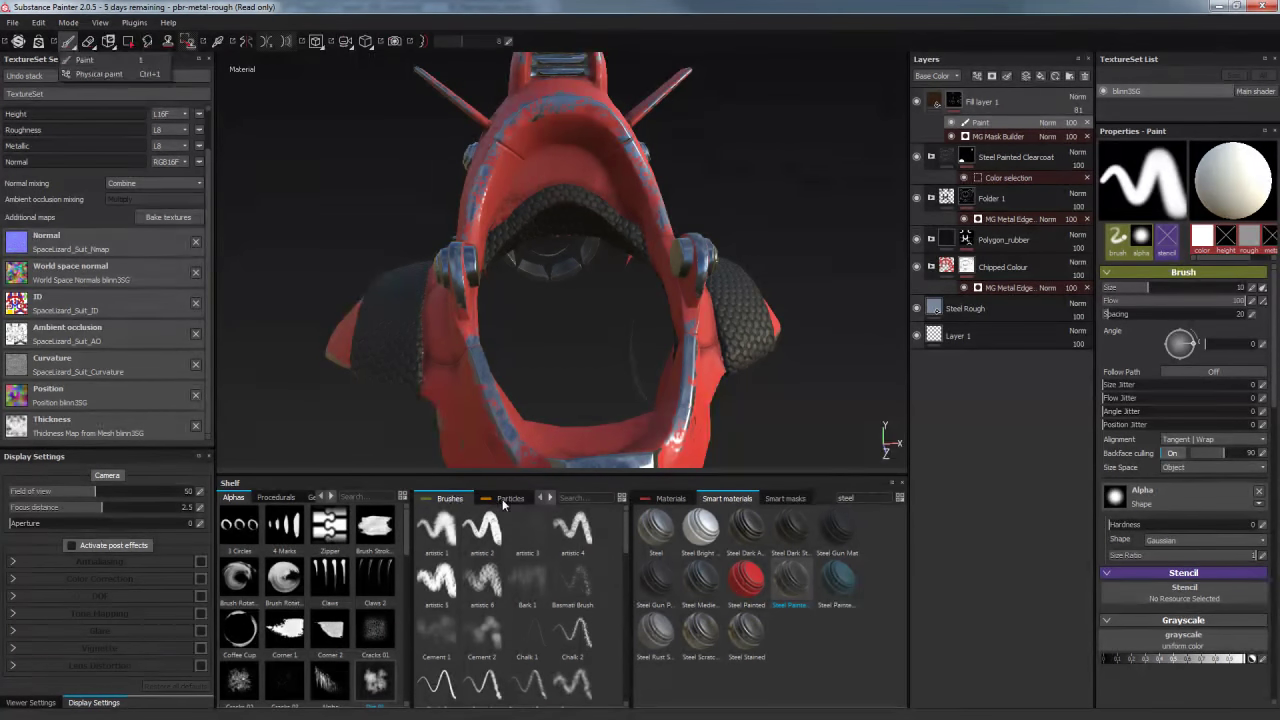
Use the default soft brush with mirror symmetry and black grayscale, then show the 2D UV view
click(450, 535)
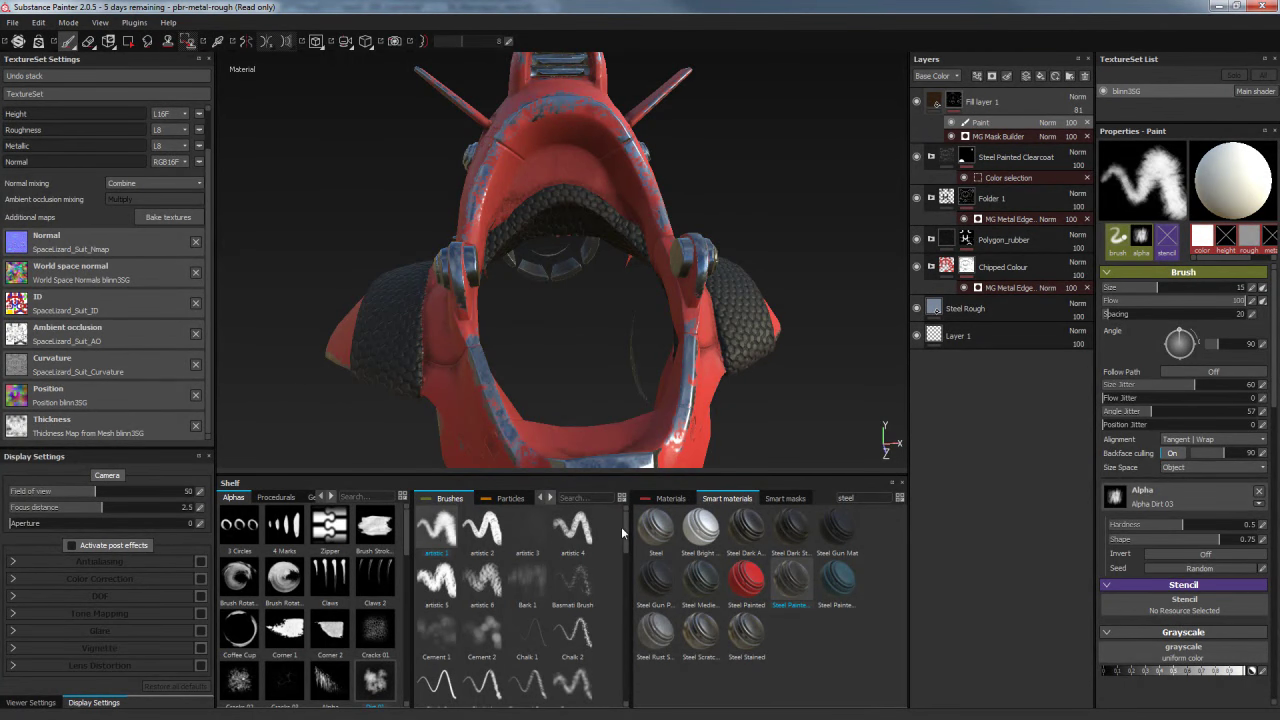
scroll(625, 527, down, 1)
scroll(626, 538, down, 2)
scroll(502, 622, down, 1)
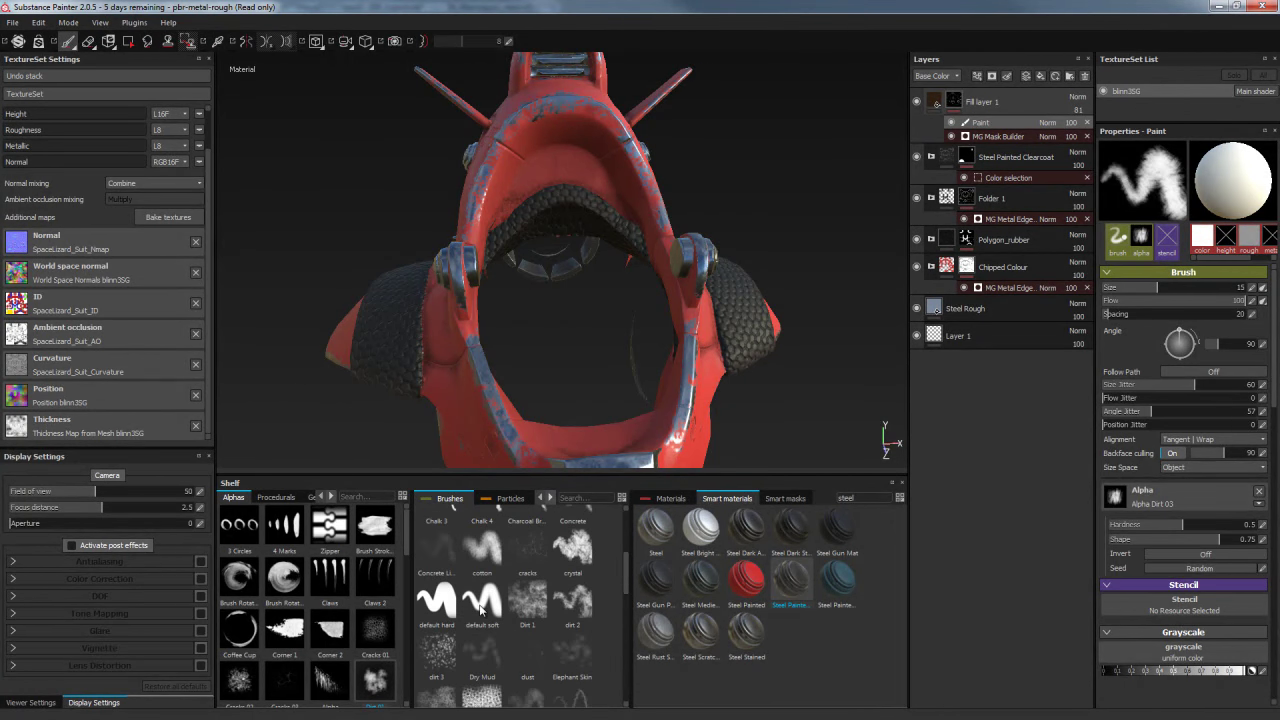
click(483, 608)
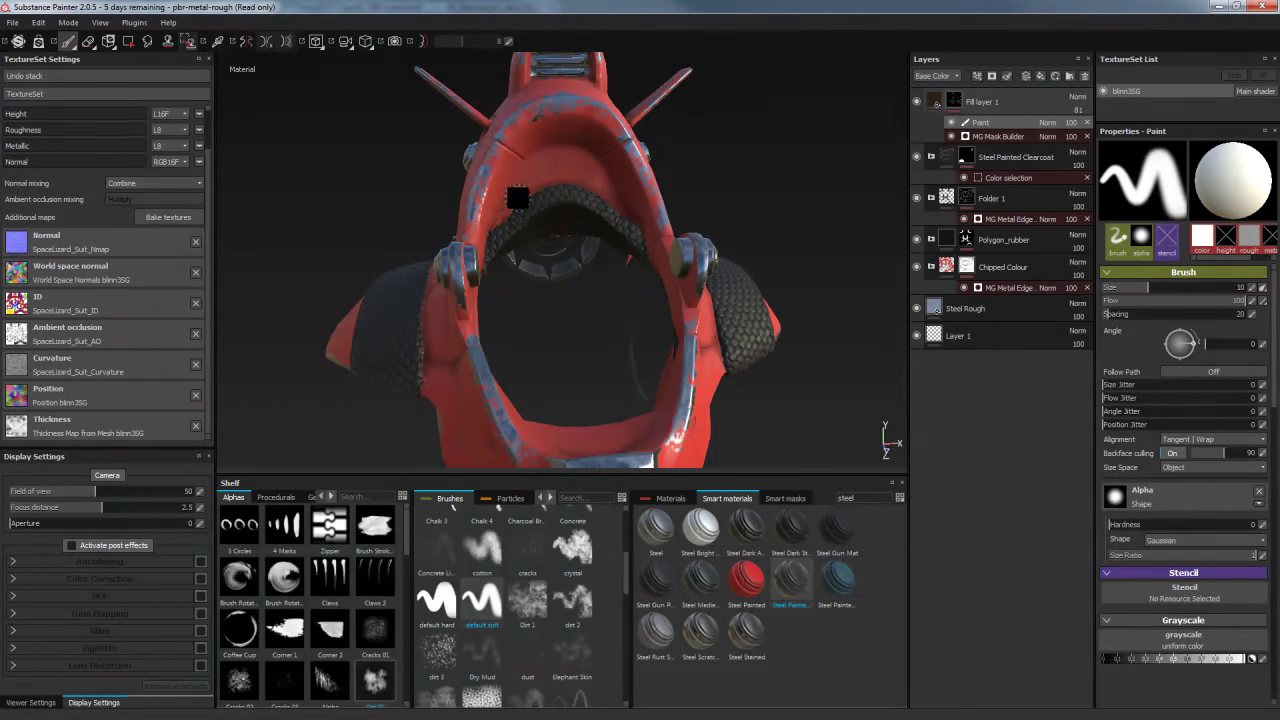
click(246, 42)
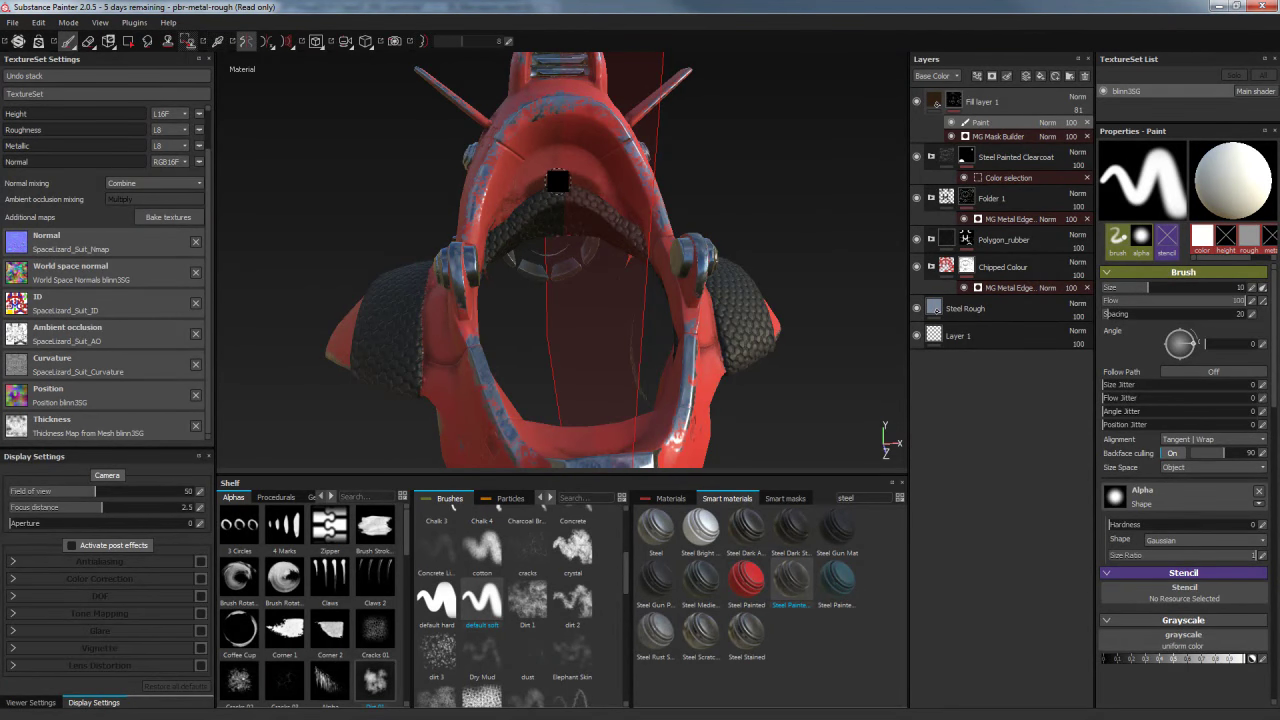
click(1202, 236)
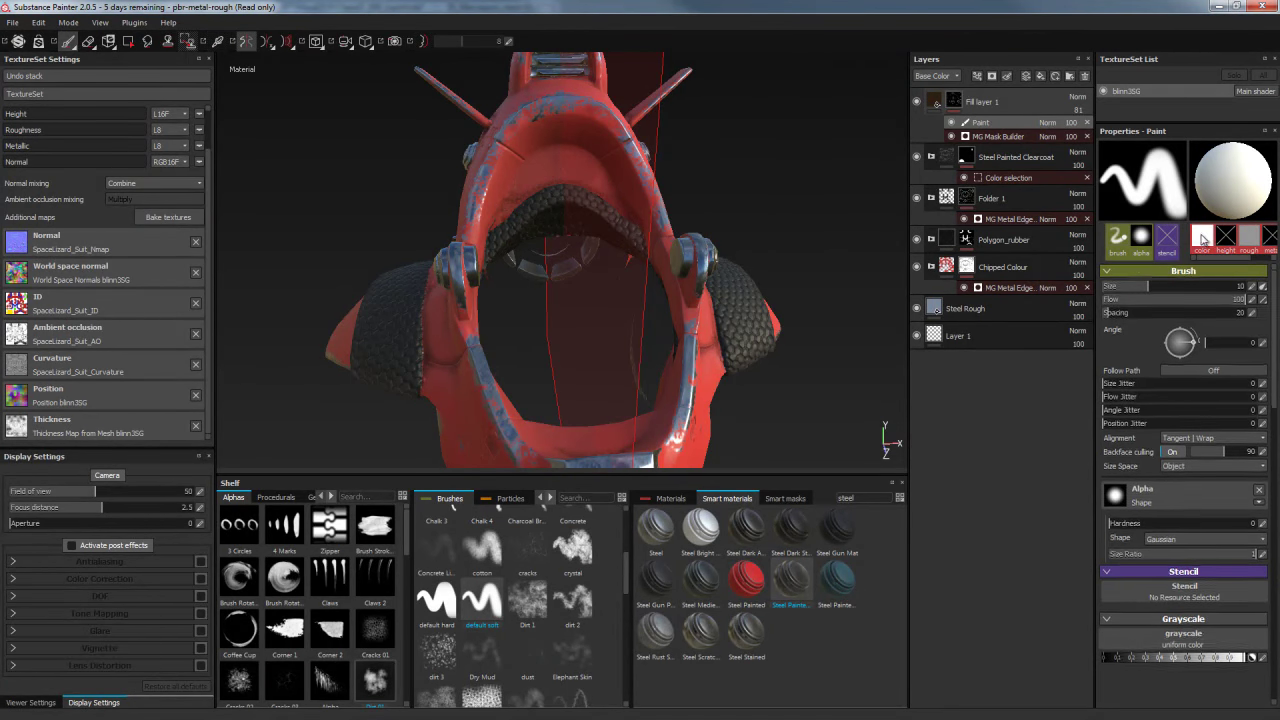
click(1105, 313)
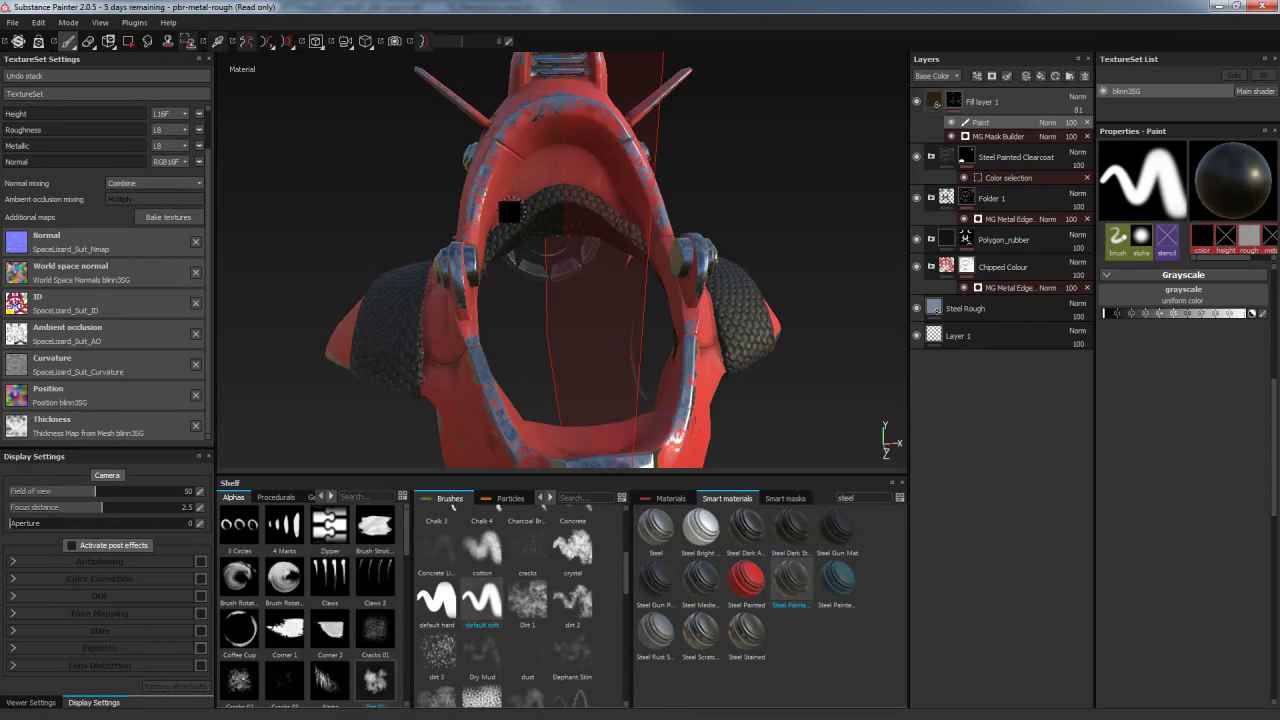
key(l)
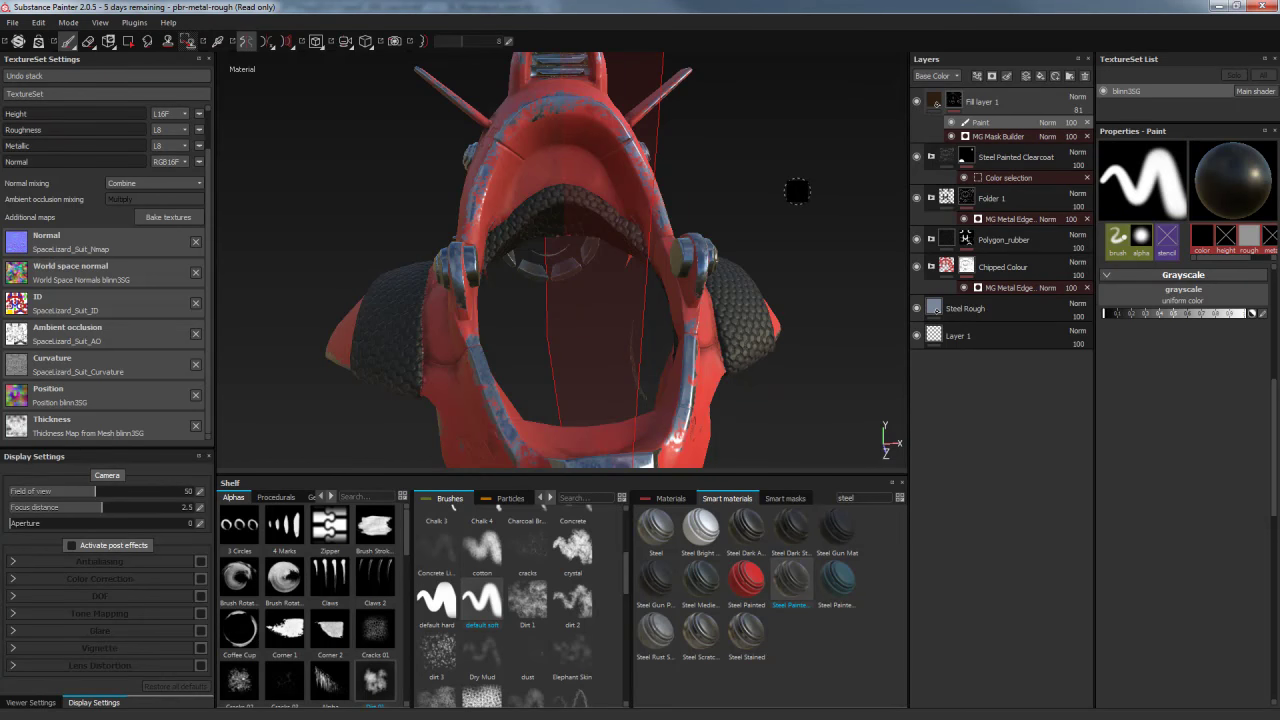
key(F3)
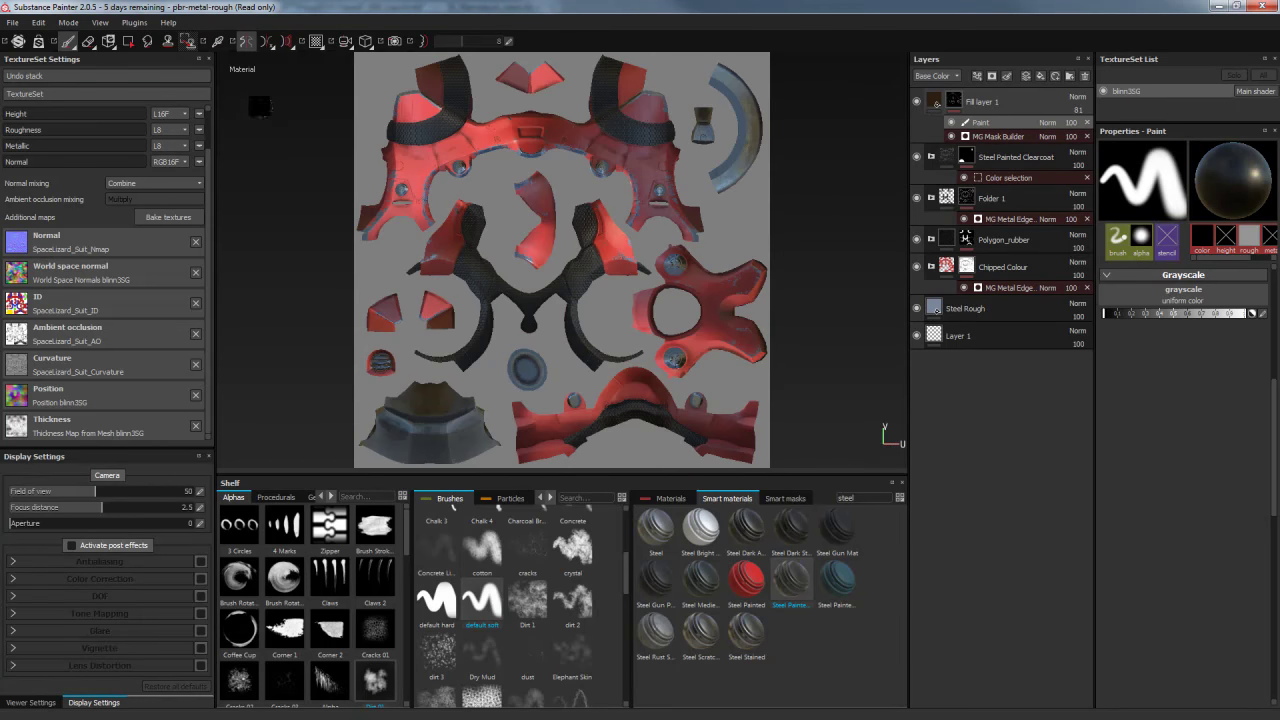
Polygon-fill the bottom UV chunk in UV chunk mode so it shows clean red
click(128, 42)
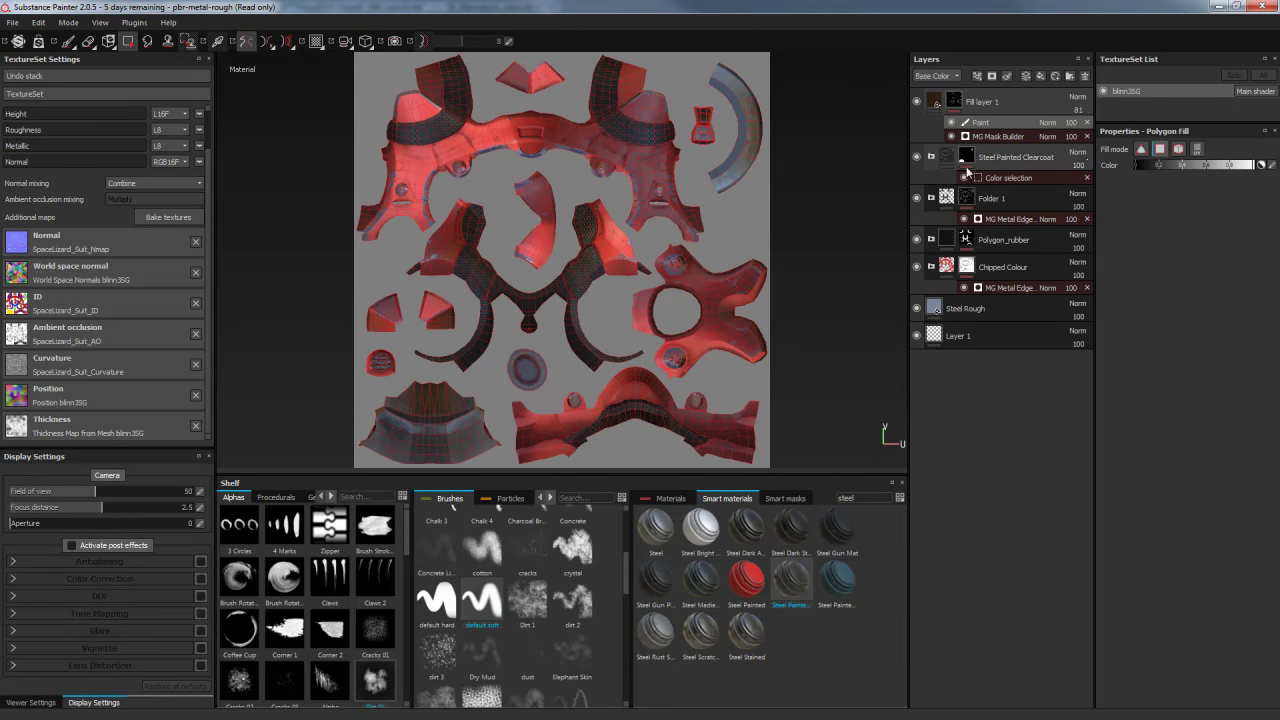
click(1197, 149)
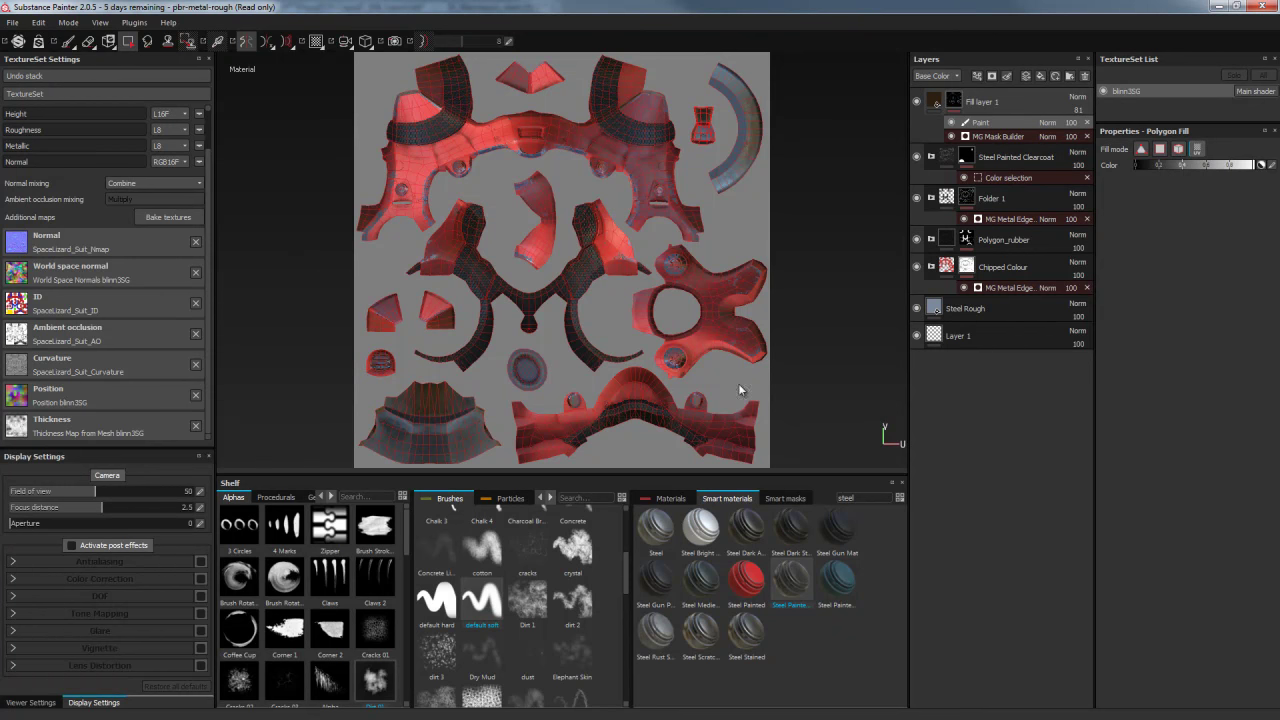
click(645, 399)
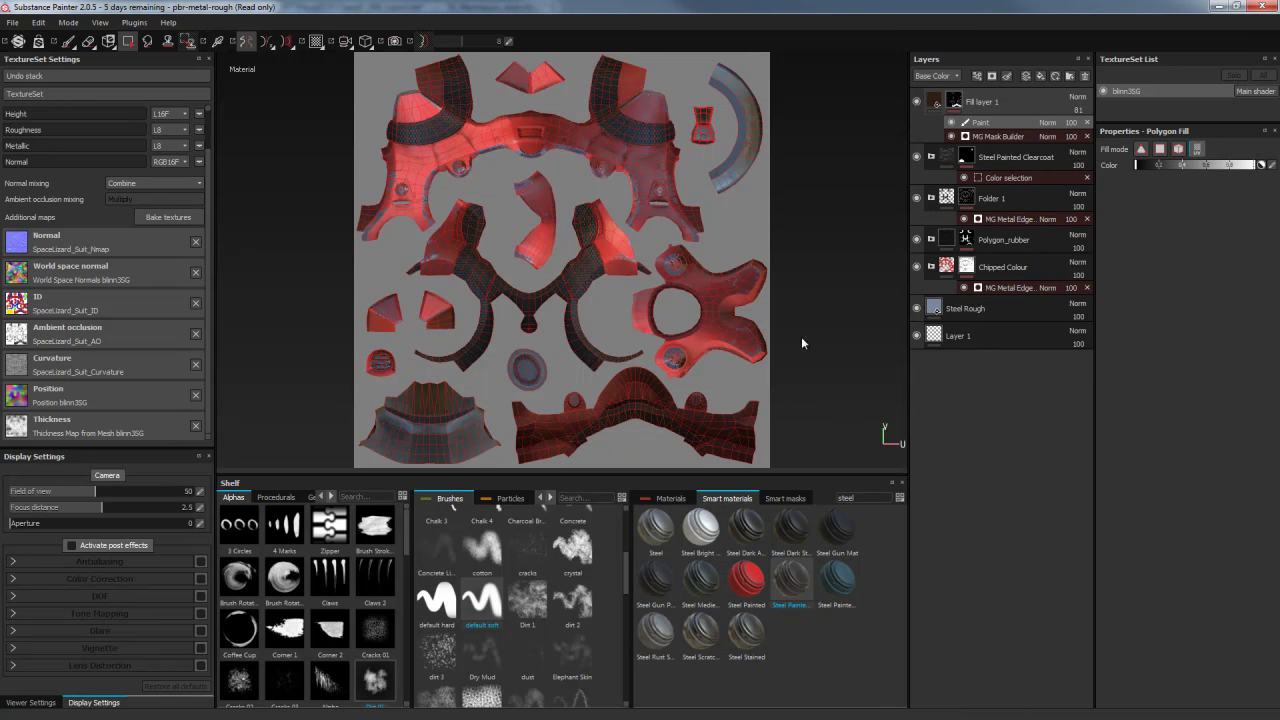
click(658, 385)
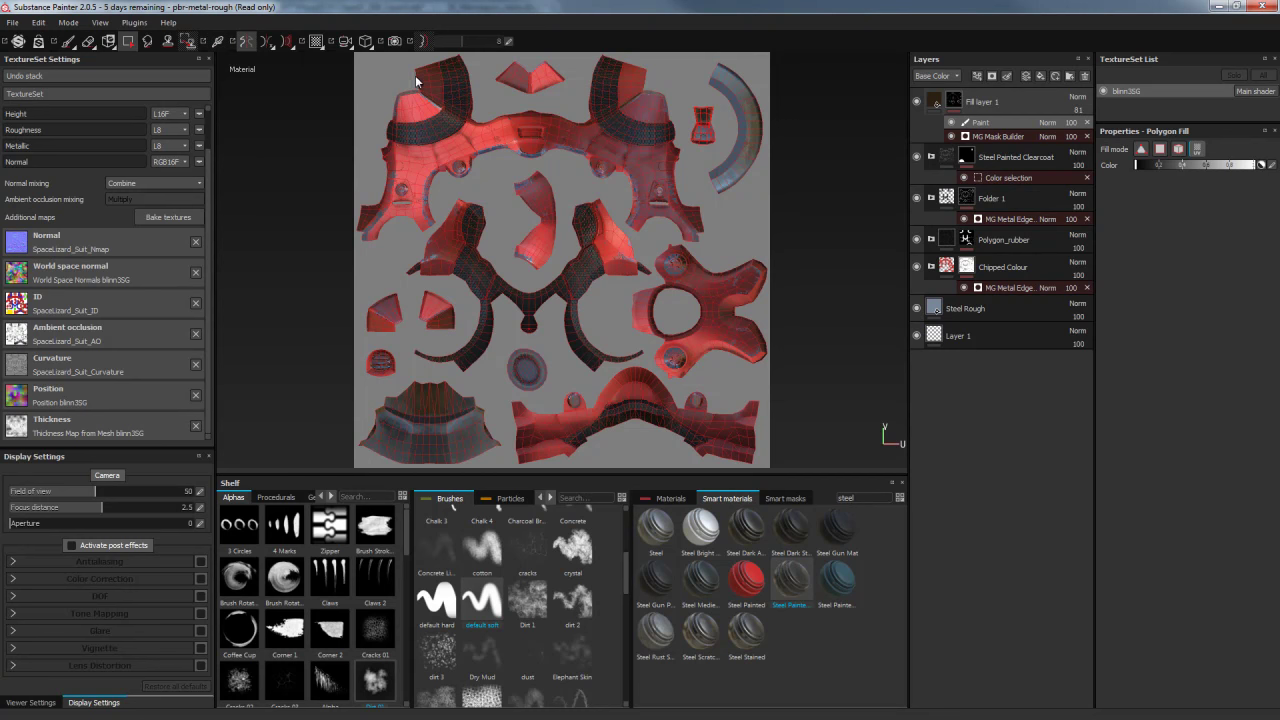
Return to the 3D view with the Paint tool and Fill layer 1 selected
key(F2)
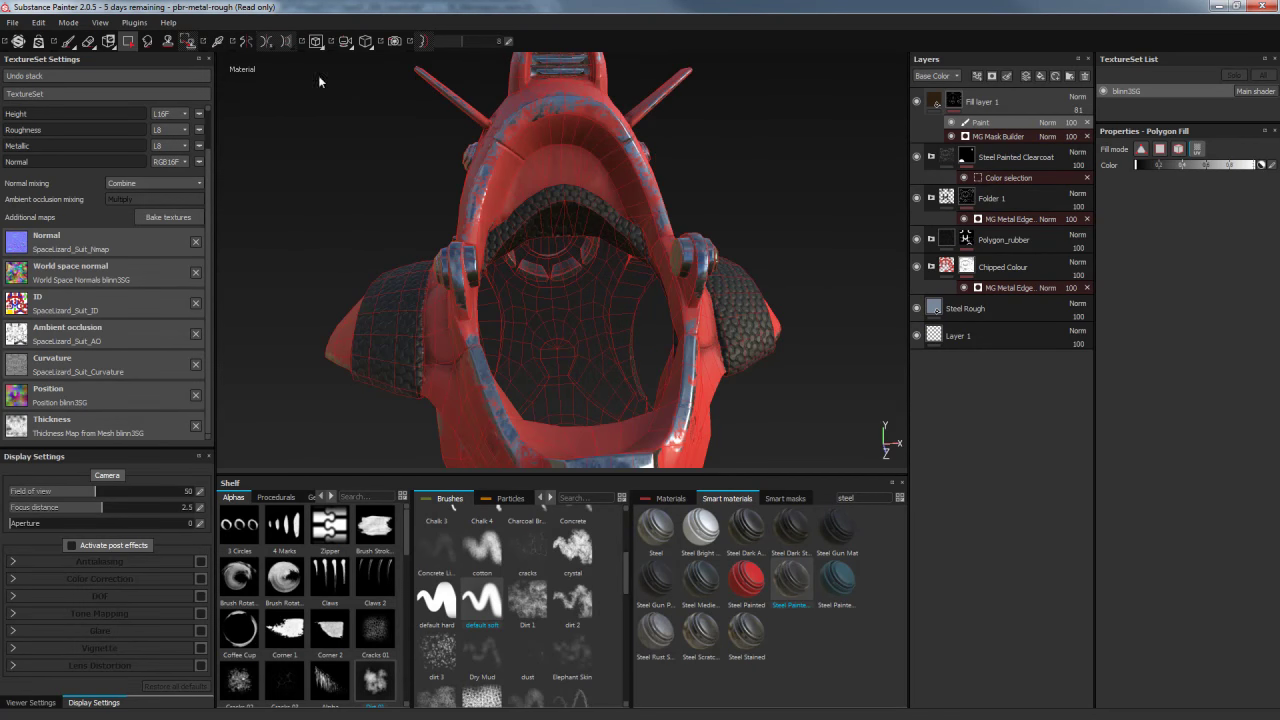
click(68, 41)
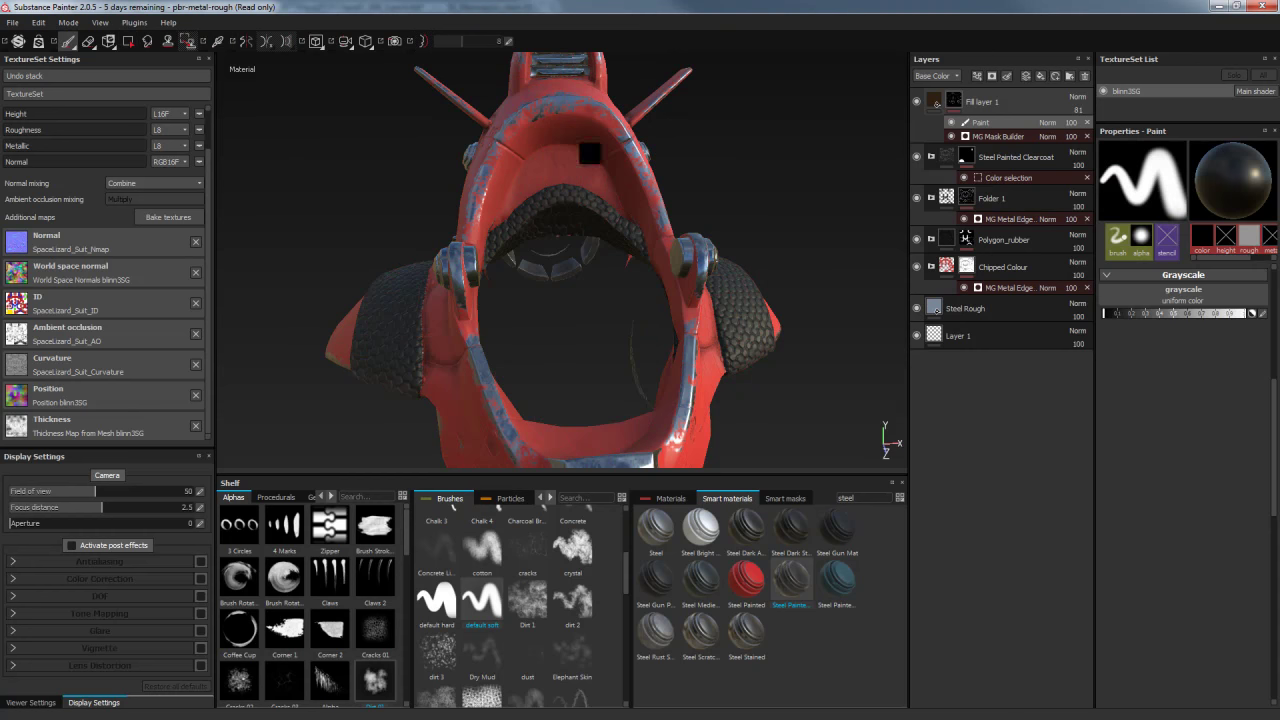
mouse_move(806, 180)
alt+mouse_down()
mouse_move(670, 161)
mouse_move(789, 163)
mouse_move(470, 168)
mouse_move(957, 100)
alt+mouse_up()
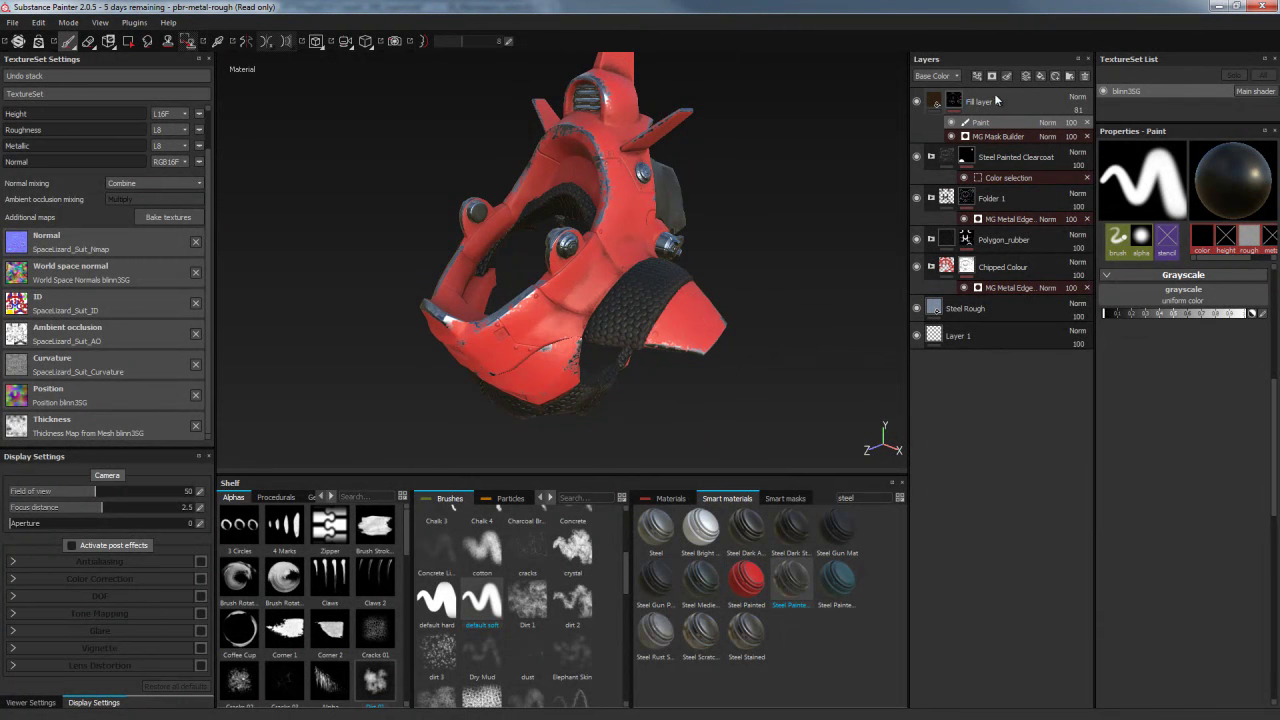
click(996, 101)
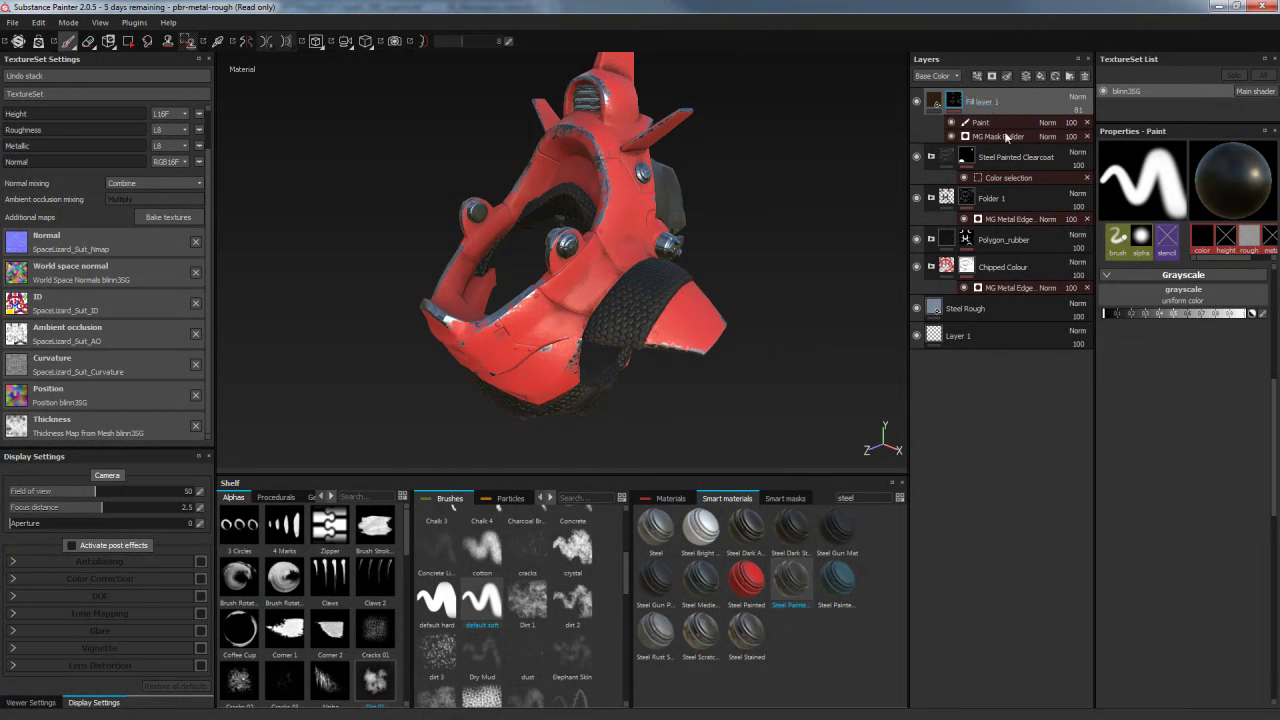
Add a new fill layer on top with a yellow base colour
click(1040, 77)
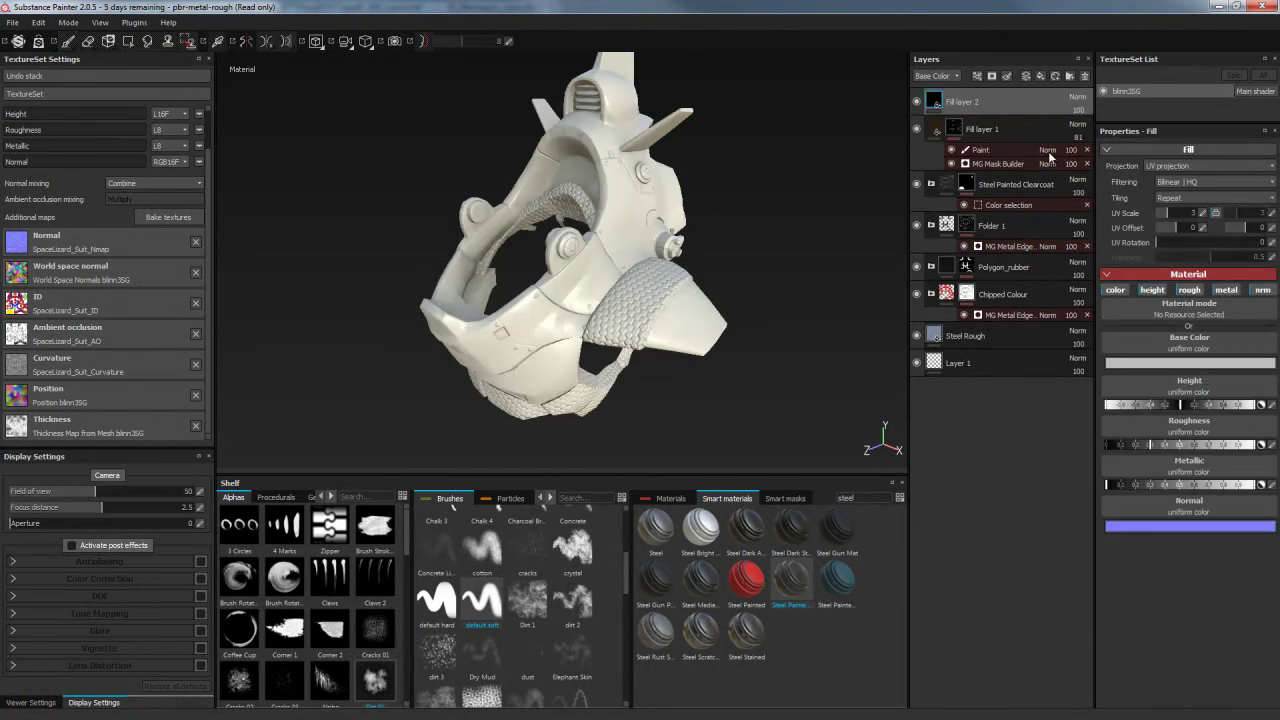
click(1203, 364)
click(1134, 320)
mouse_move(1166, 385)
mouse_down()
mouse_move(1166, 366)
mouse_move(1166, 395)
mouse_up()
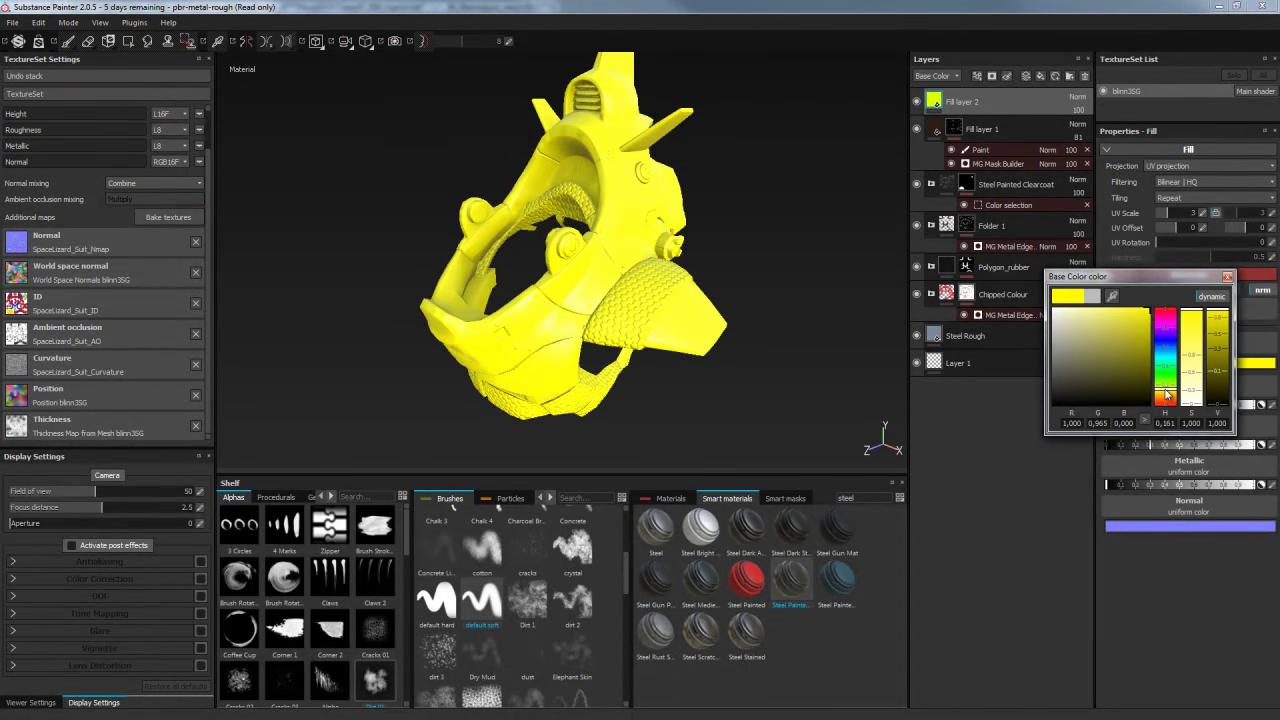
click(1227, 278)
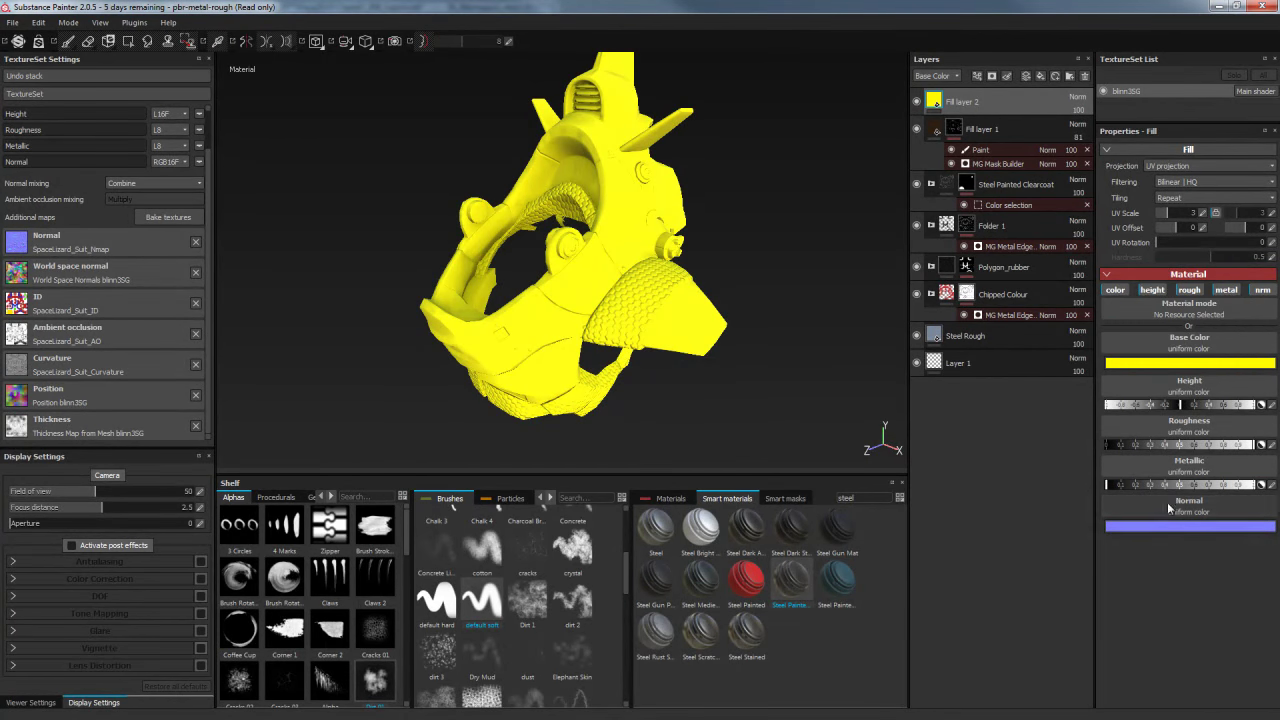
Give Fill layer 2 a black mask with an MG Mask Builder generator
right_click(935, 99)
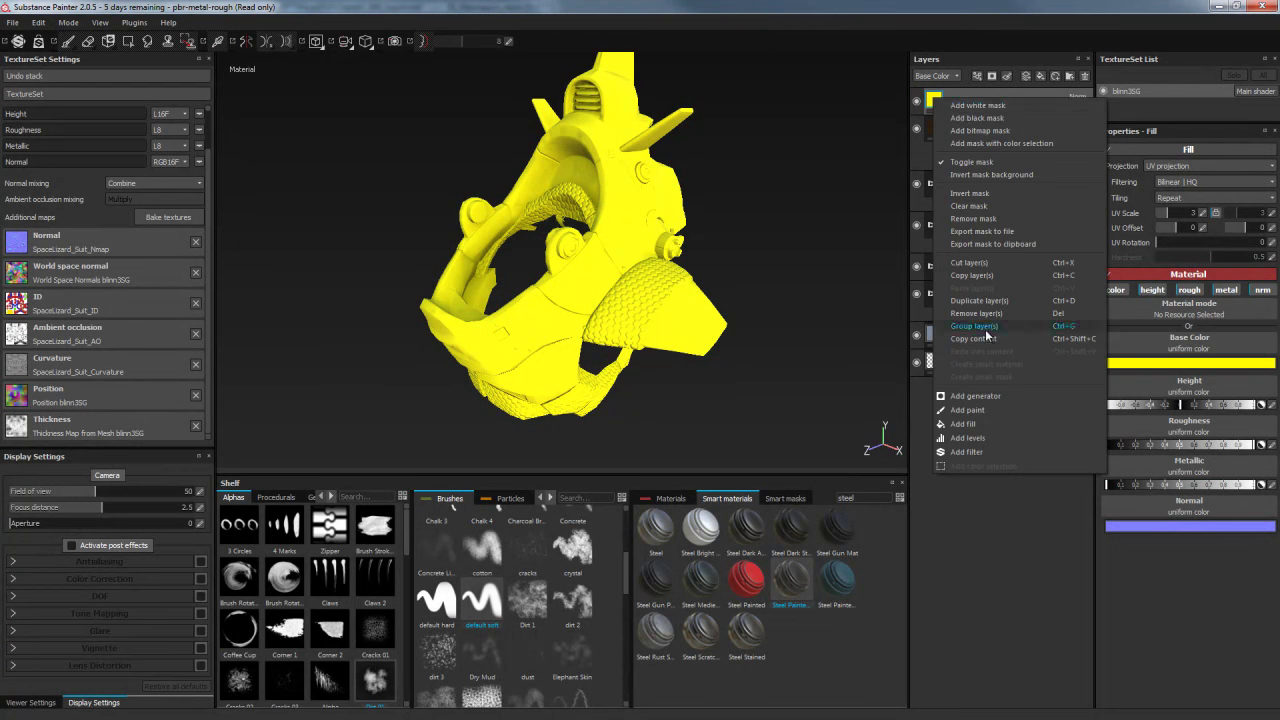
click(970, 118)
right_click(953, 101)
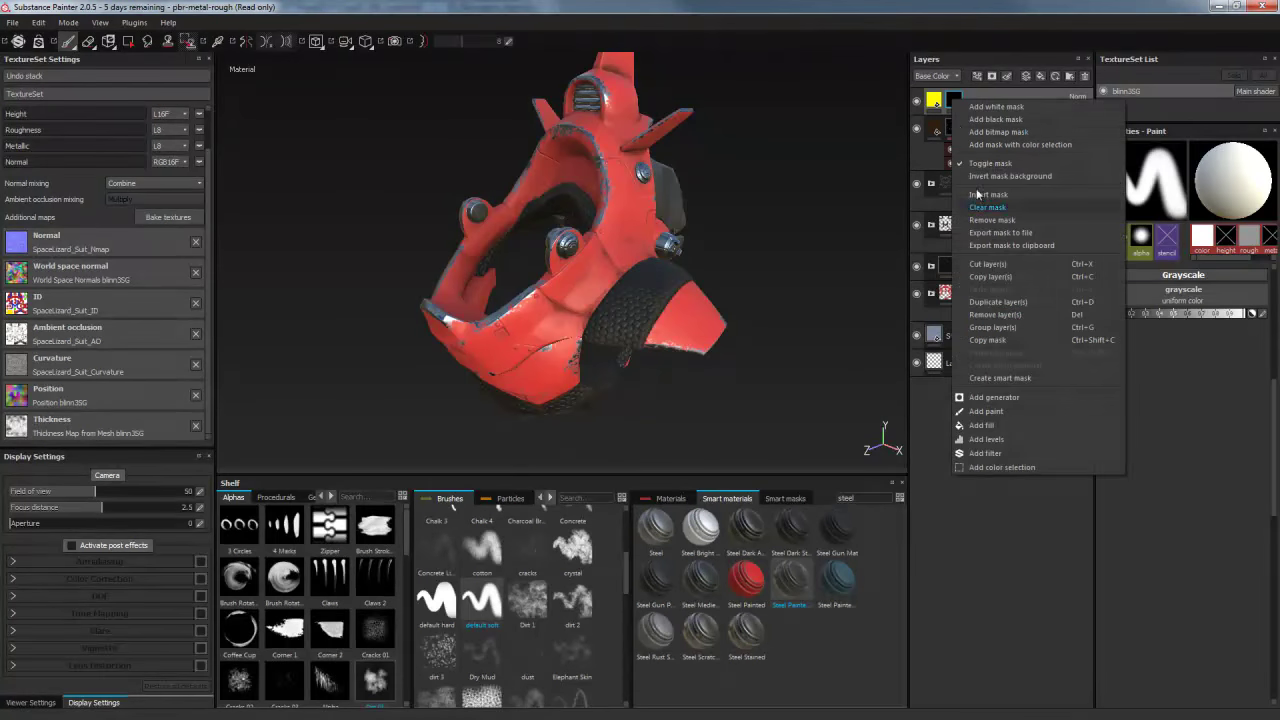
click(996, 397)
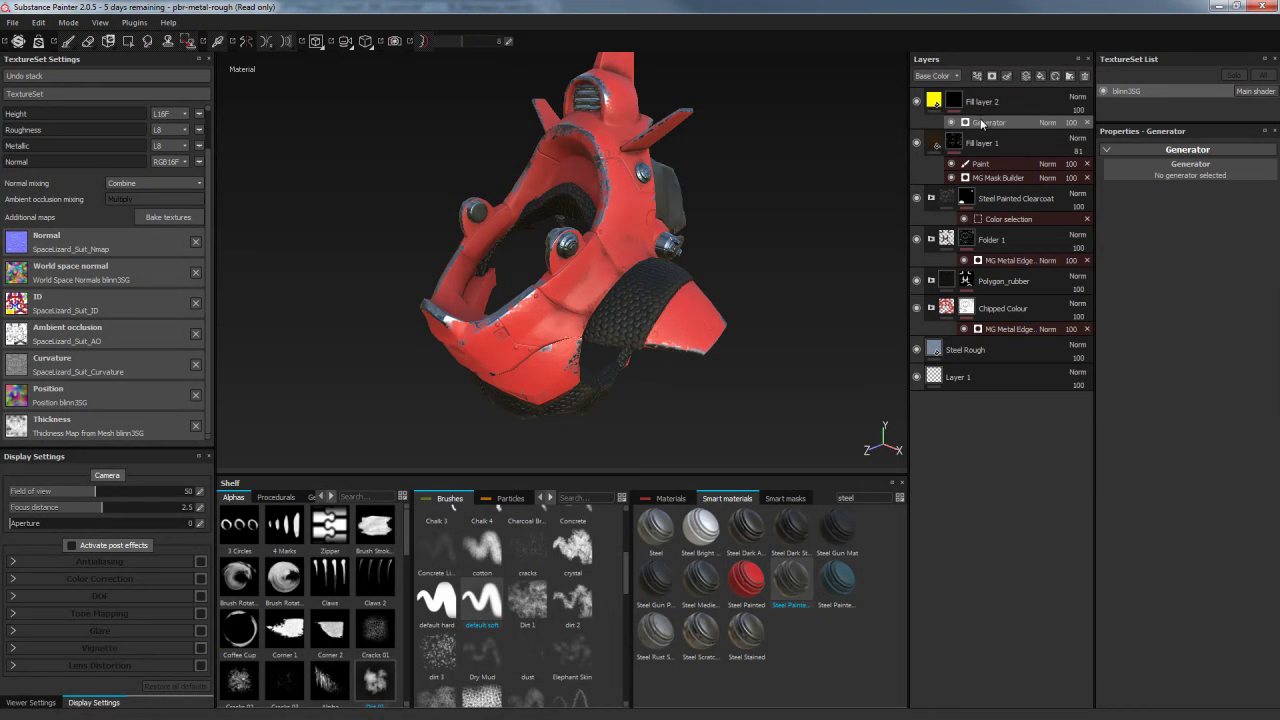
click(1119, 167)
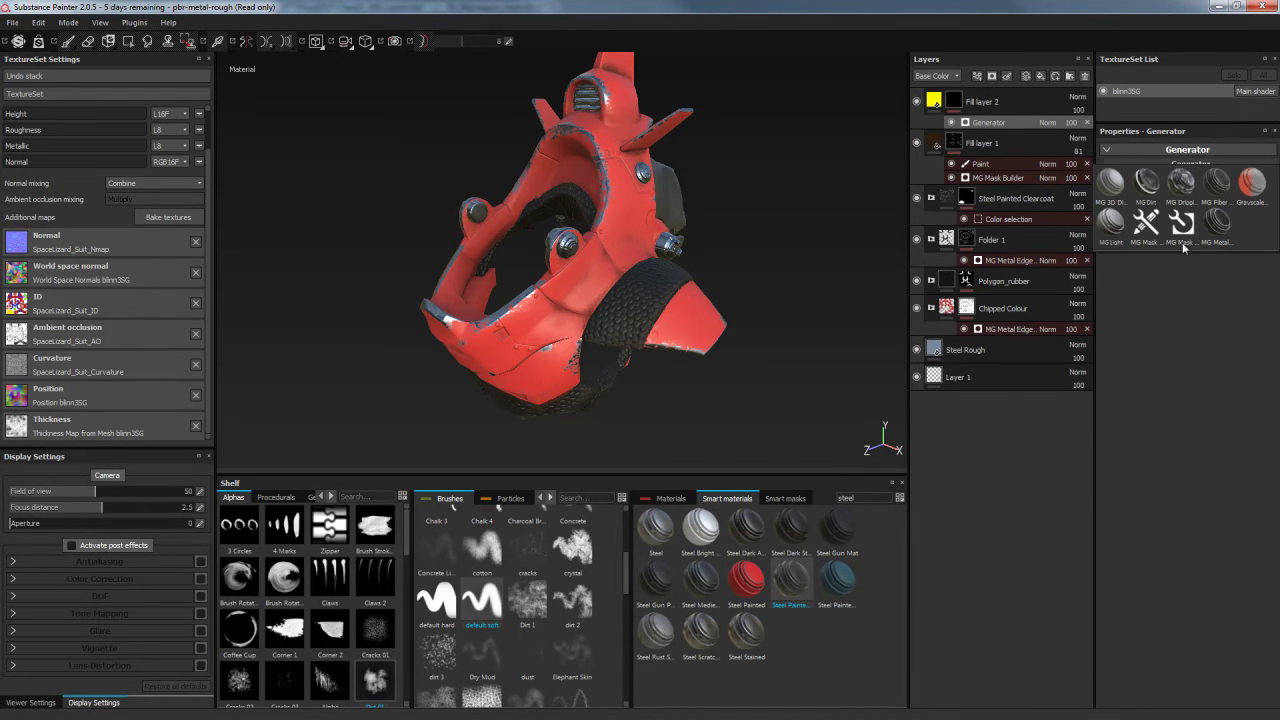
click(1214, 210)
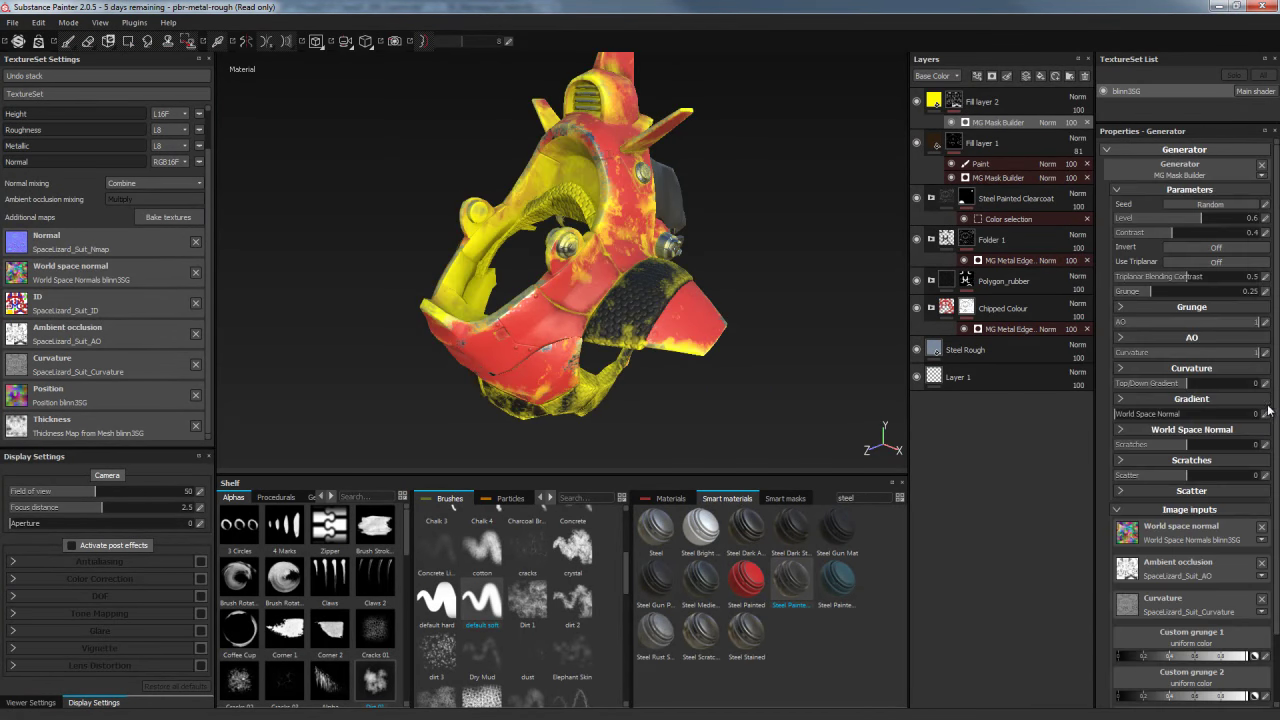
Set World Space Normal to 0.34 with Right Intensity 0.48 in the mask builder
scroll(1221, 317, down, 1)
scroll(1221, 317, down, 2)
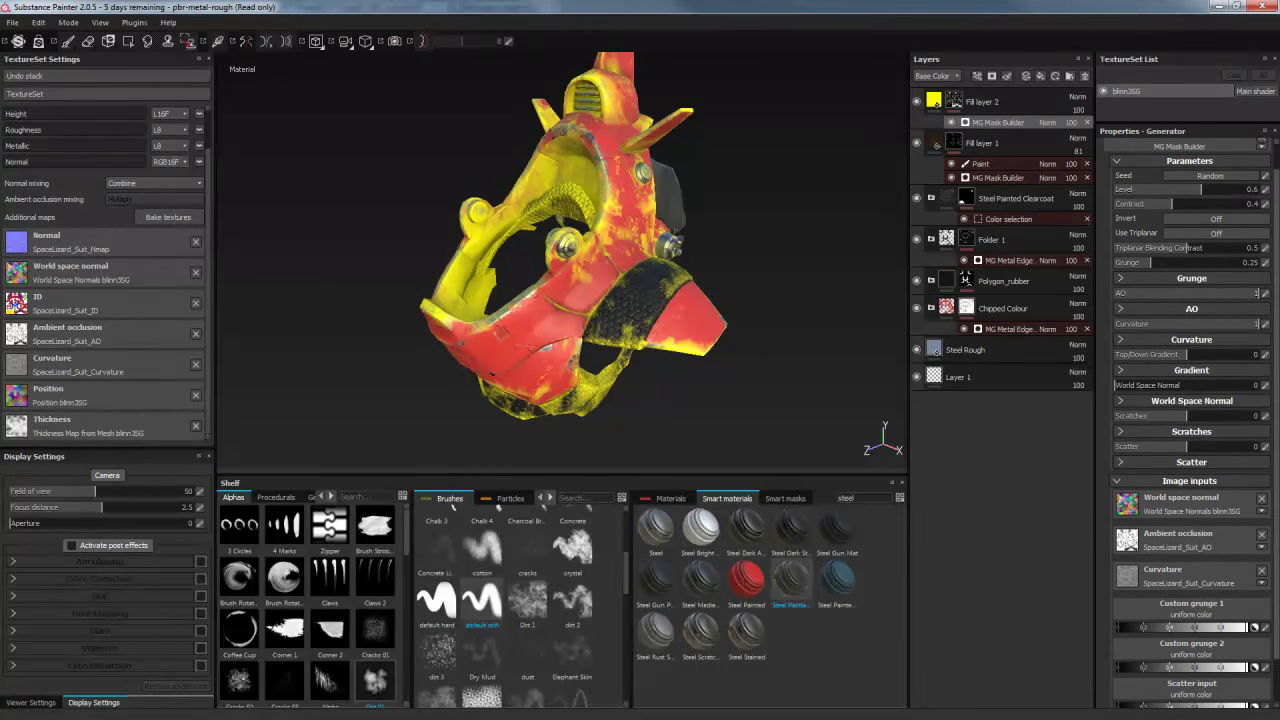
scroll(1123, 411, up, 1)
click(1121, 398)
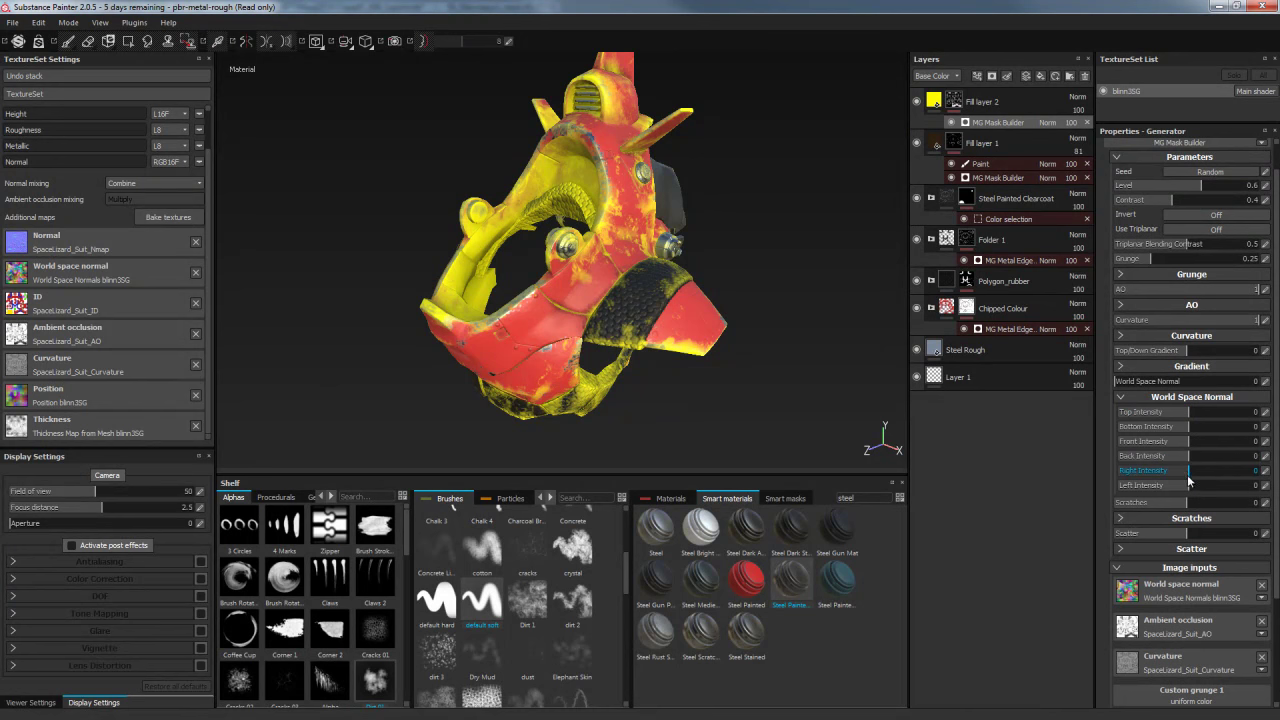
drag(1190, 476, 1224, 476)
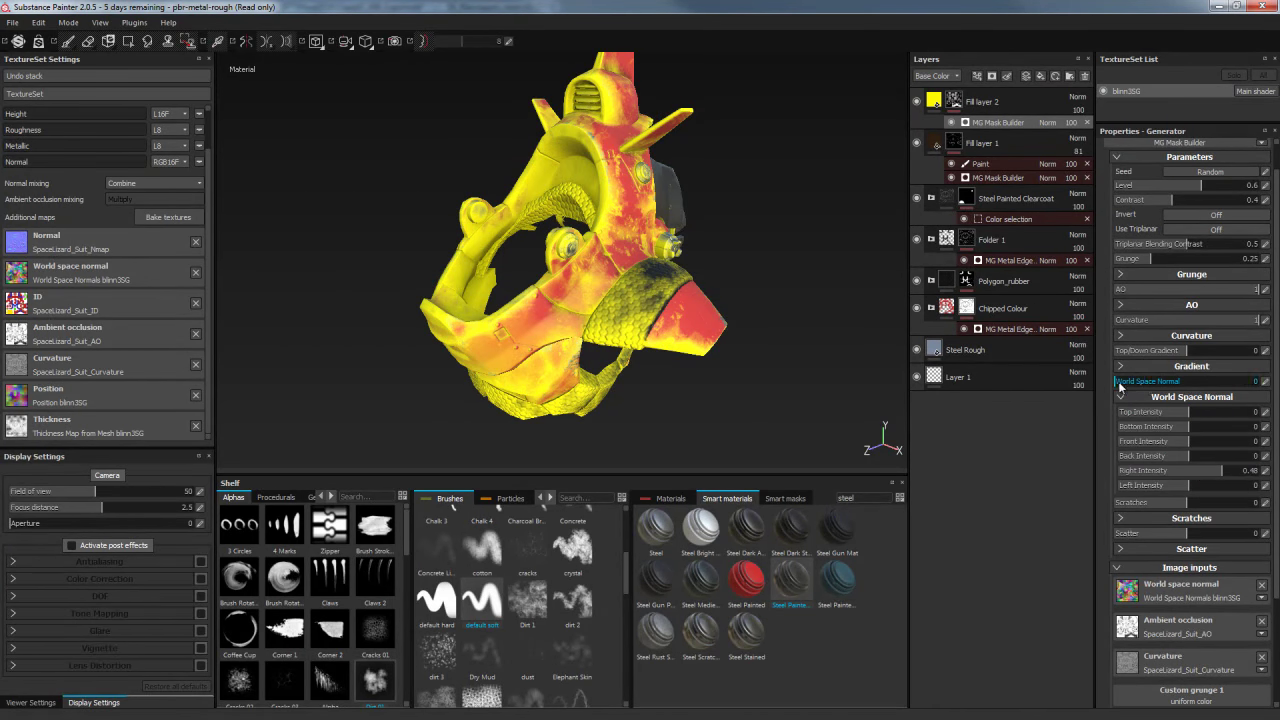
mouse_move(1141, 386)
mouse_down()
mouse_move(1228, 396)
mouse_move(1154, 388)
mouse_up()
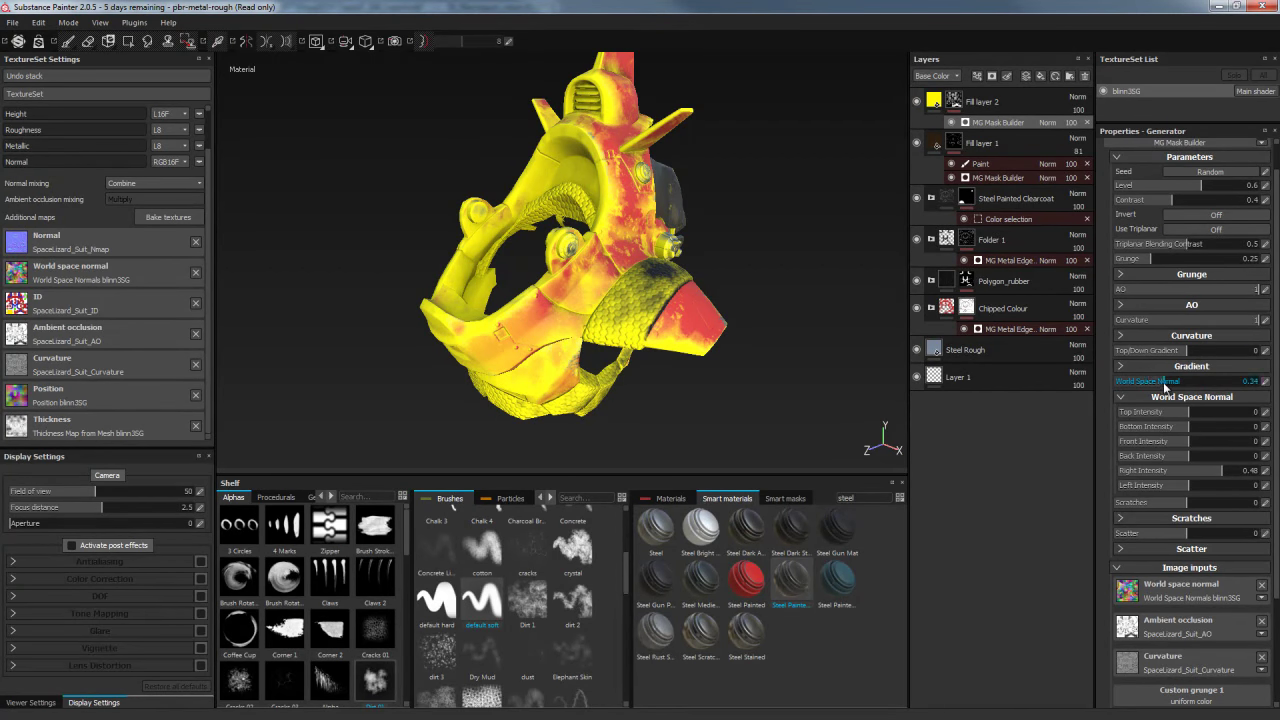
Set Top/Down Gradient 0, Curvature 0.18, AO -0.35 and Level 0.5
drag(1175, 355, 1110, 356)
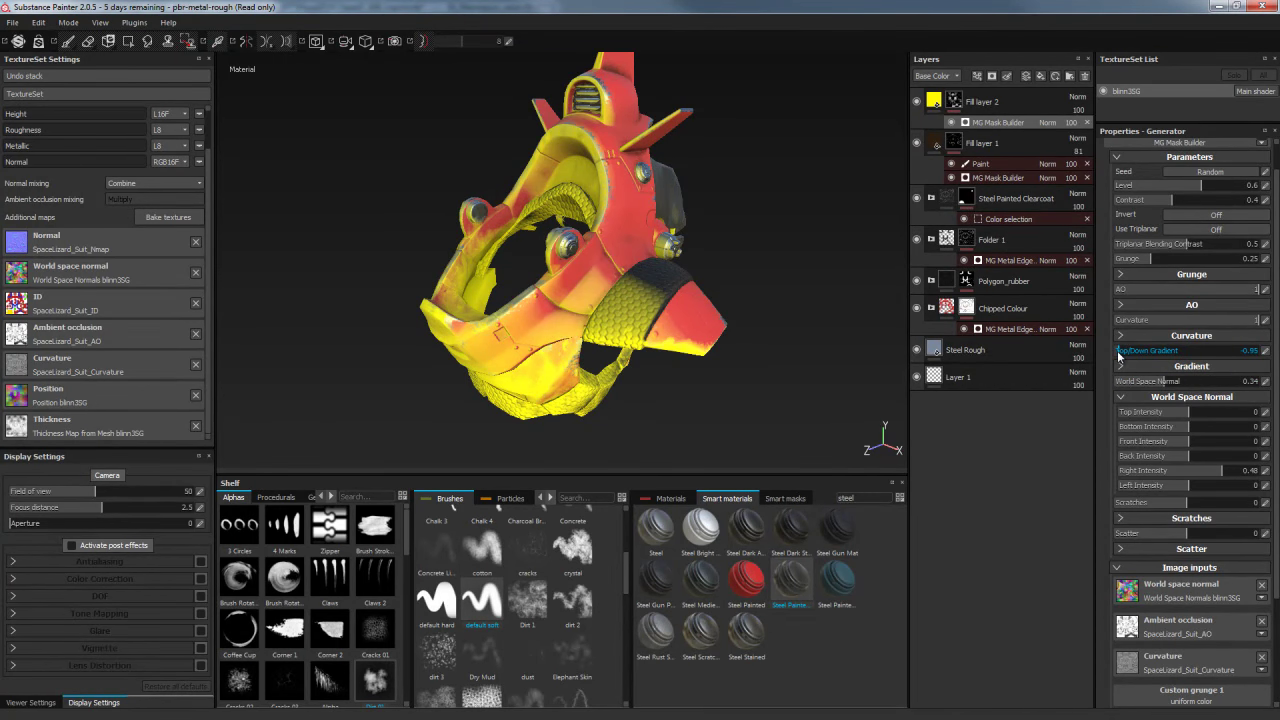
drag(1145, 356, 1270, 354)
text(0)
key(Return)
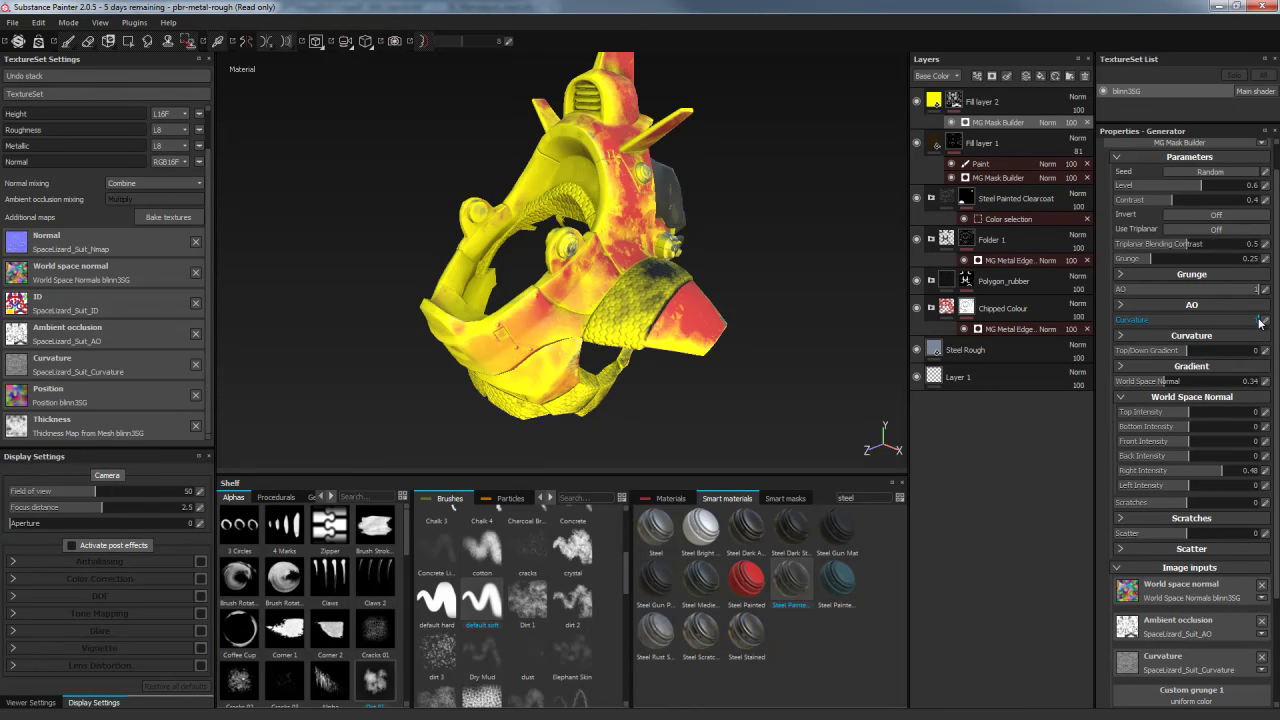
drag(1236, 326, 1203, 326)
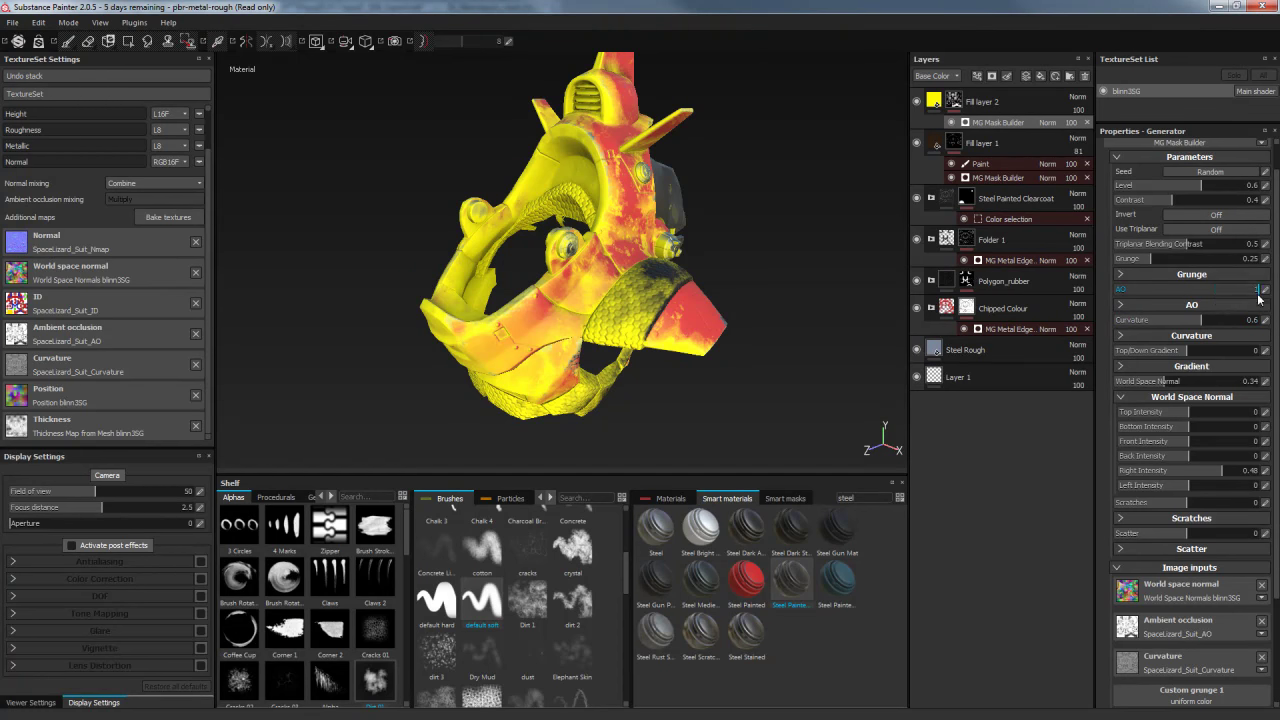
drag(1250, 292, 1199, 292)
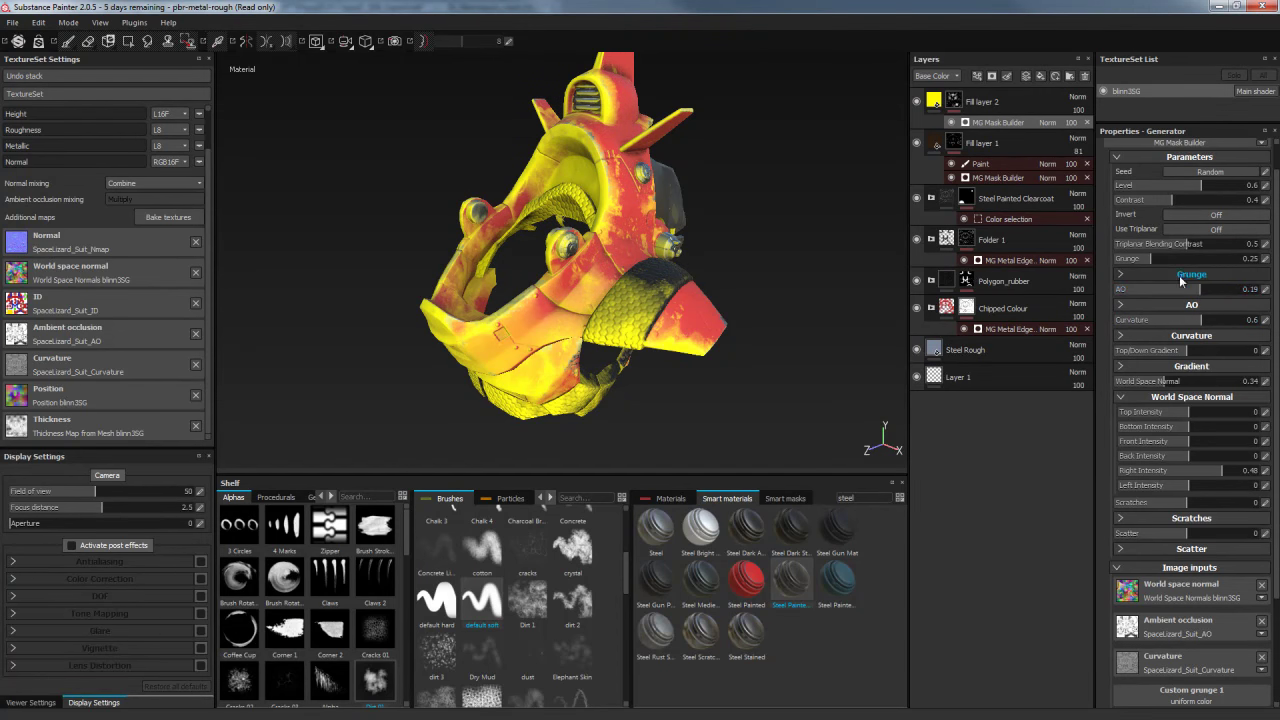
click(1192, 184)
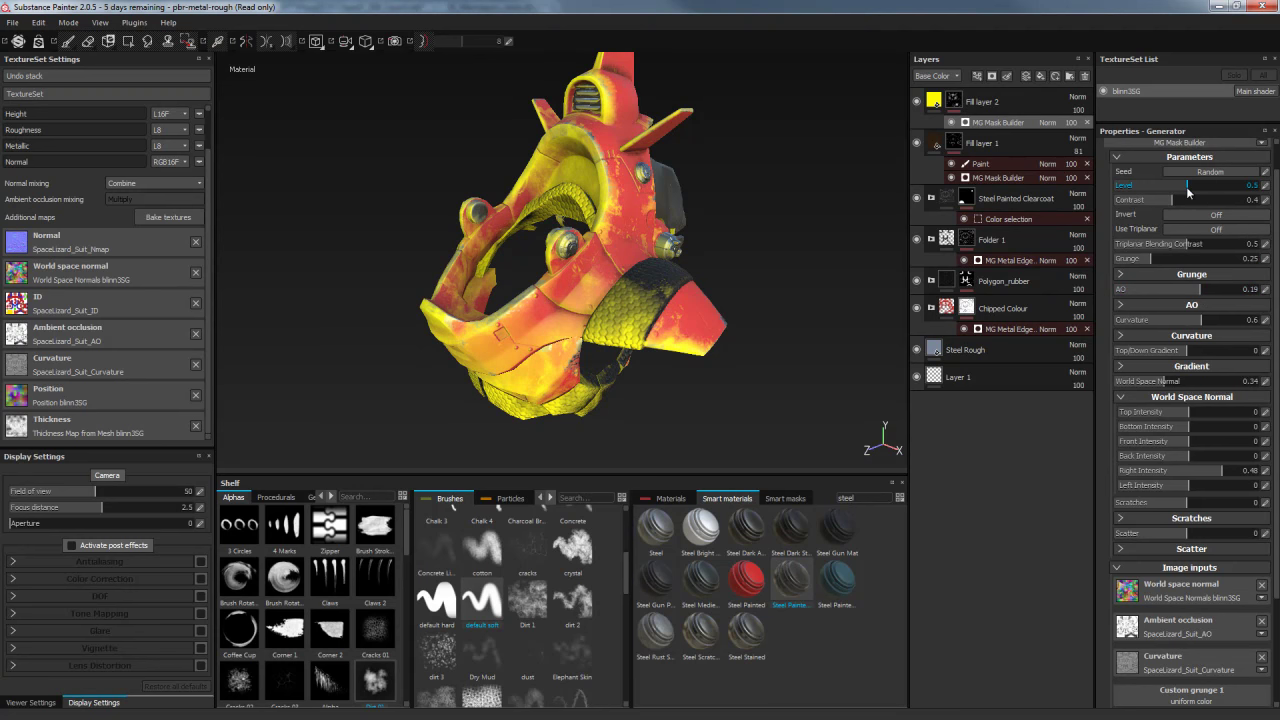
drag(1203, 322, 1139, 328)
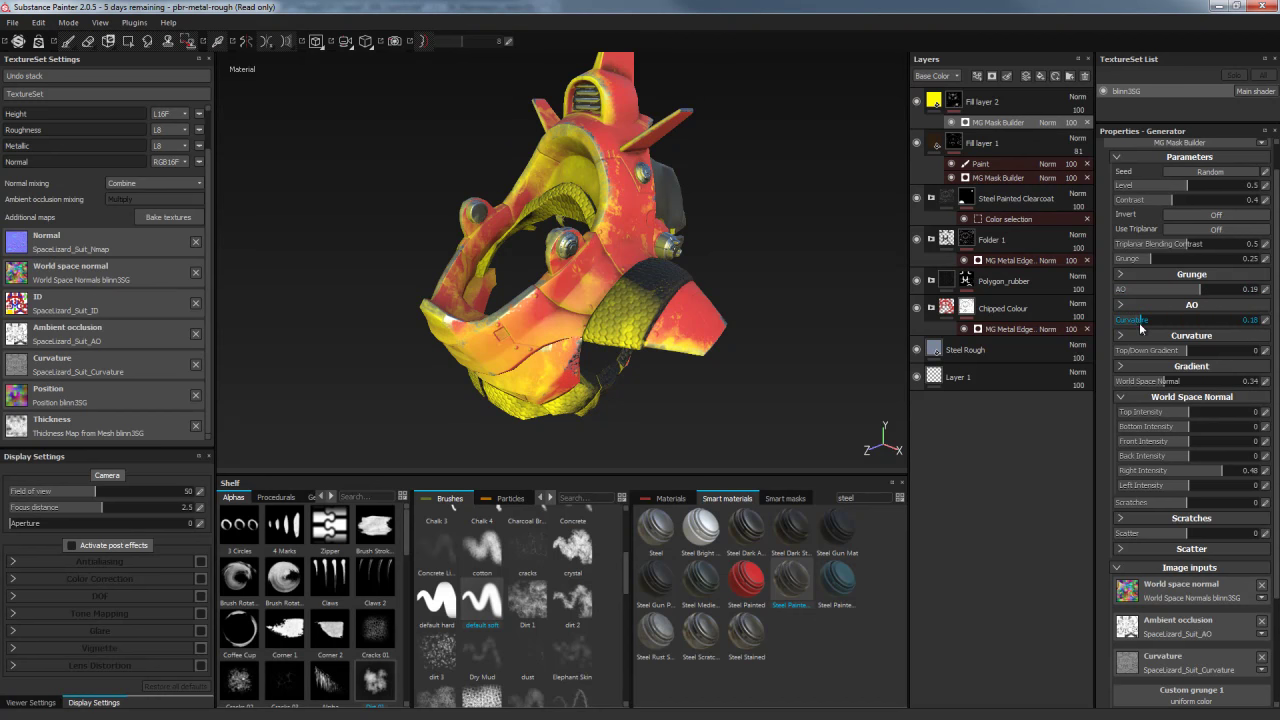
mouse_move(1200, 289)
mouse_down()
mouse_move(1156, 295)
mouse_move(1193, 292)
mouse_move(1172, 294)
mouse_up()
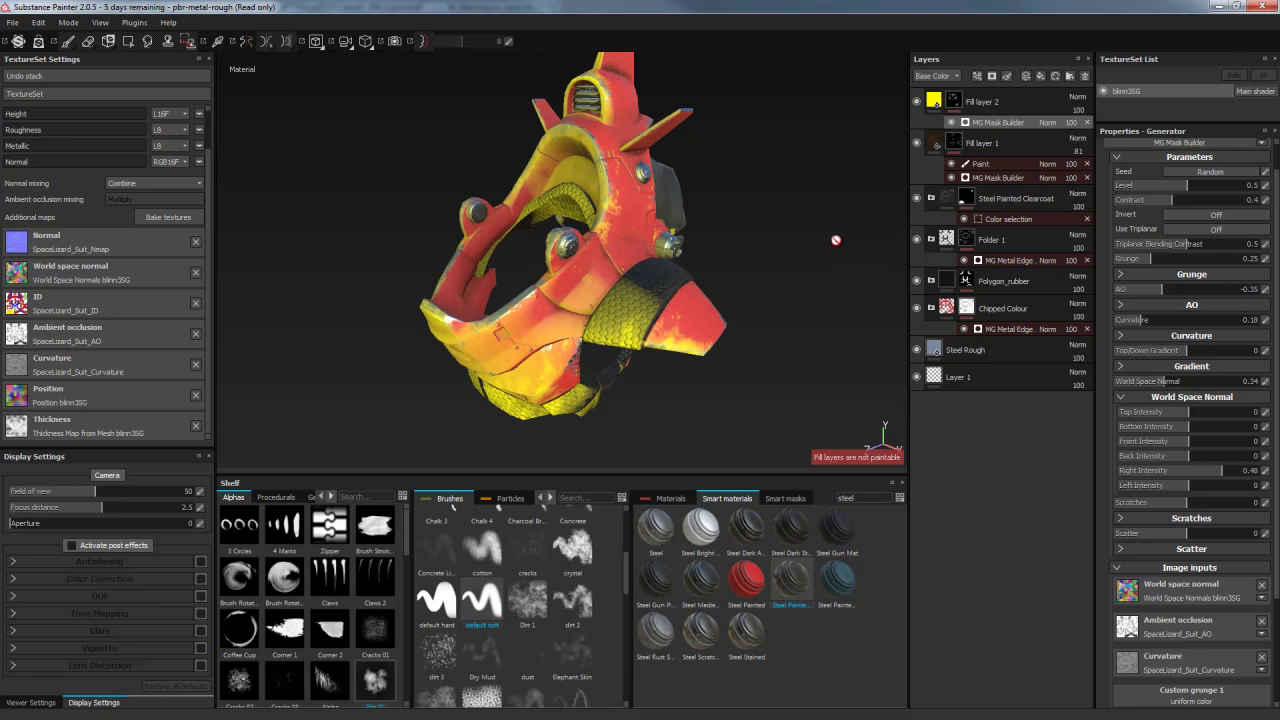
mouse_move(770, 243)
alt+mouse_down()
mouse_move(684, 176)
mouse_move(755, 228)
mouse_move(717, 223)
alt+mouse_up()
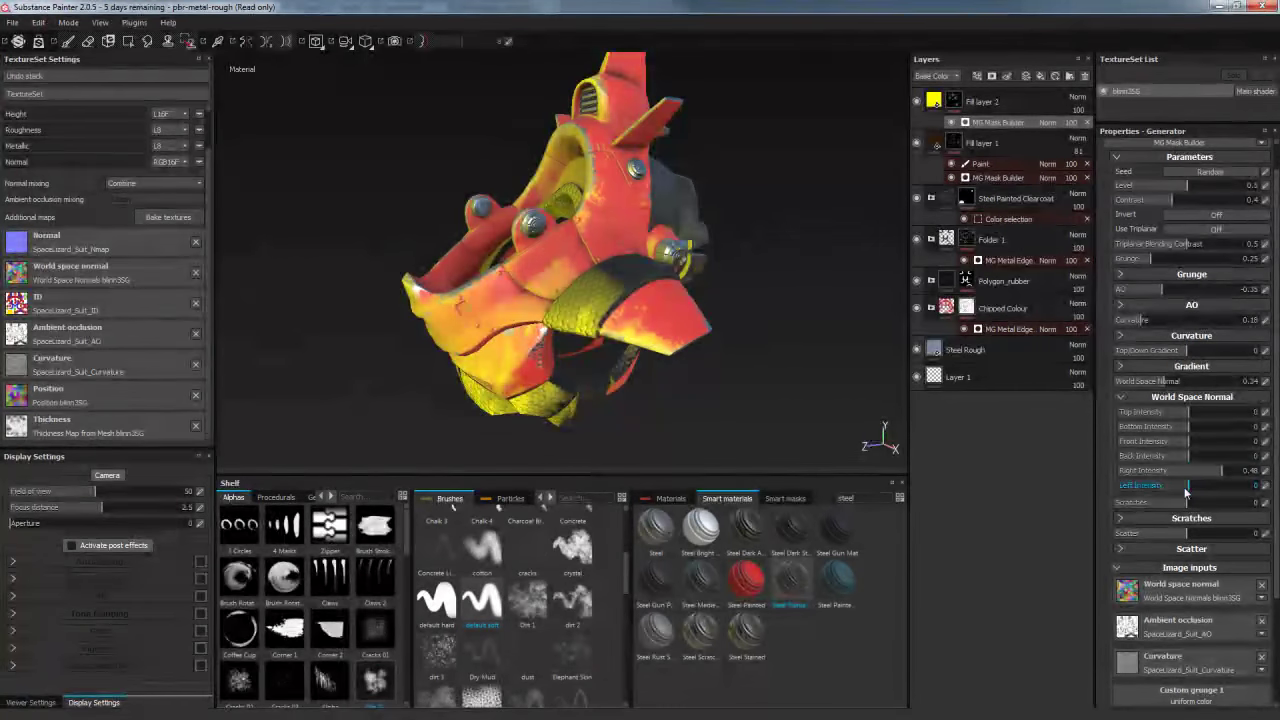
Set Scratches to 0.33 with scratch Scale 0.09 and Amount 4096
drag(1185, 502, 1196, 503)
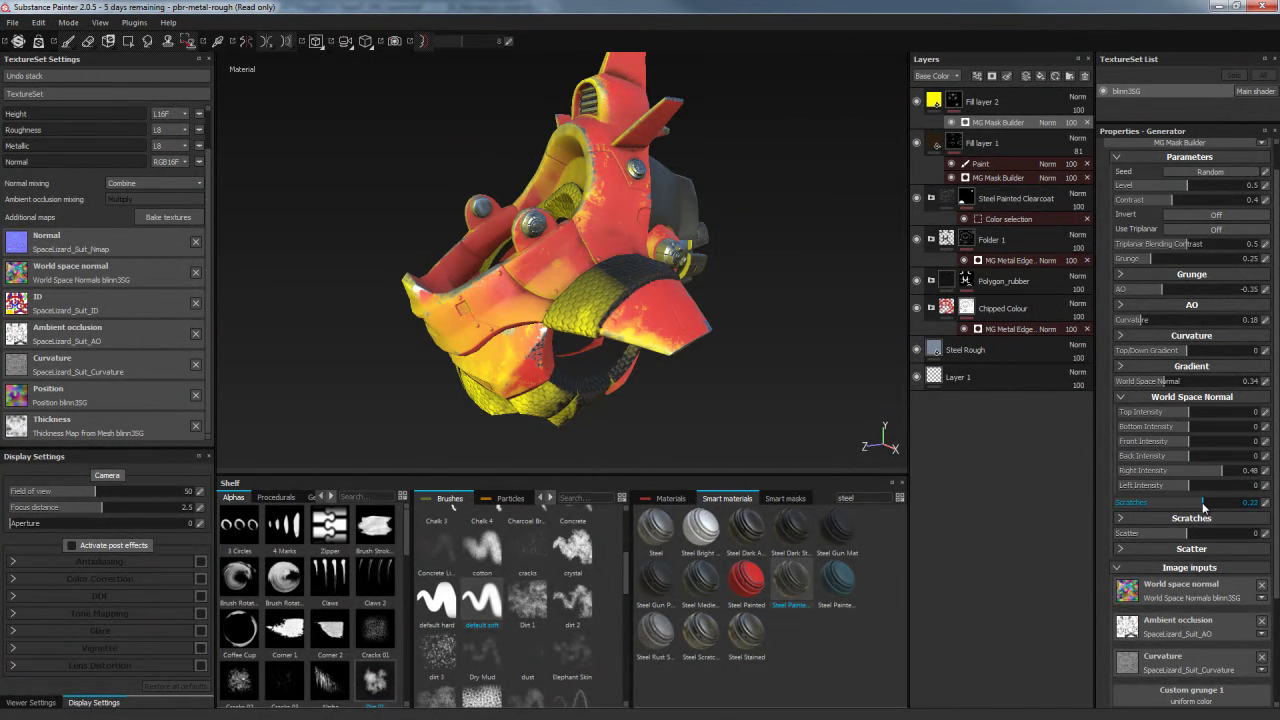
drag(1206, 508, 1211, 508)
click(1140, 518)
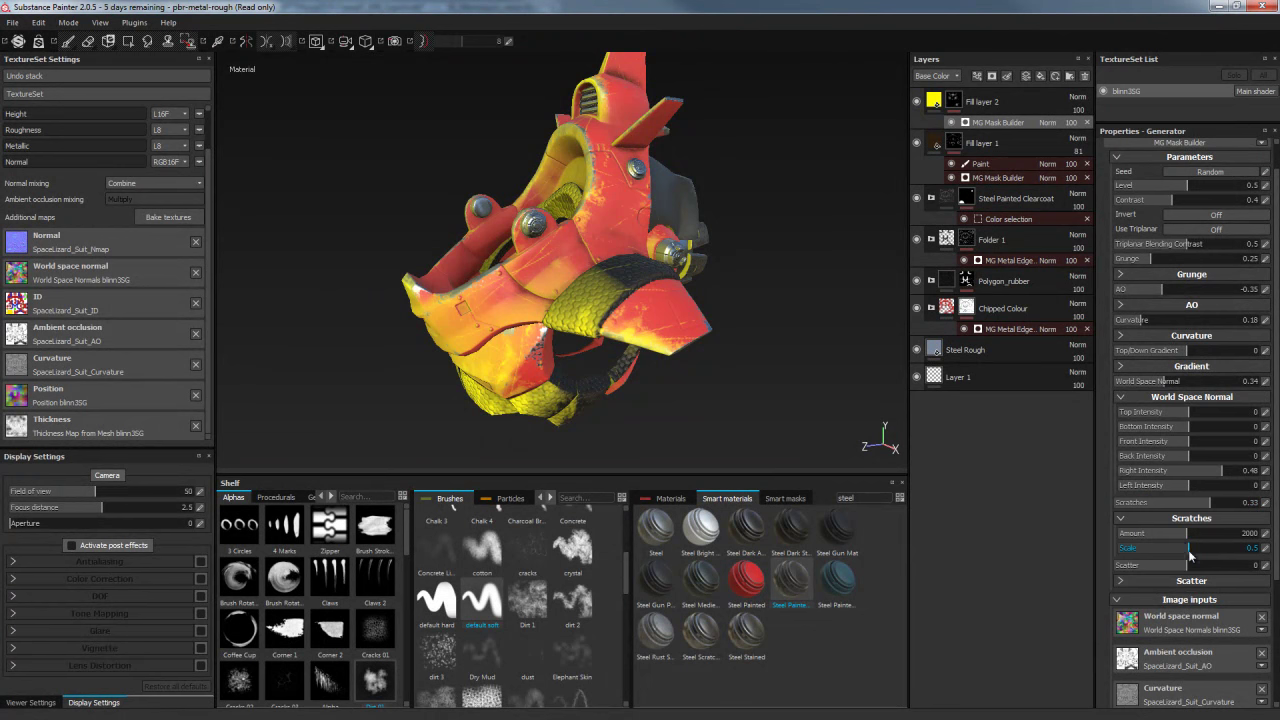
mouse_move(1180, 556)
mouse_down()
mouse_move(1137, 547)
mouse_move(1220, 538)
mouse_up()
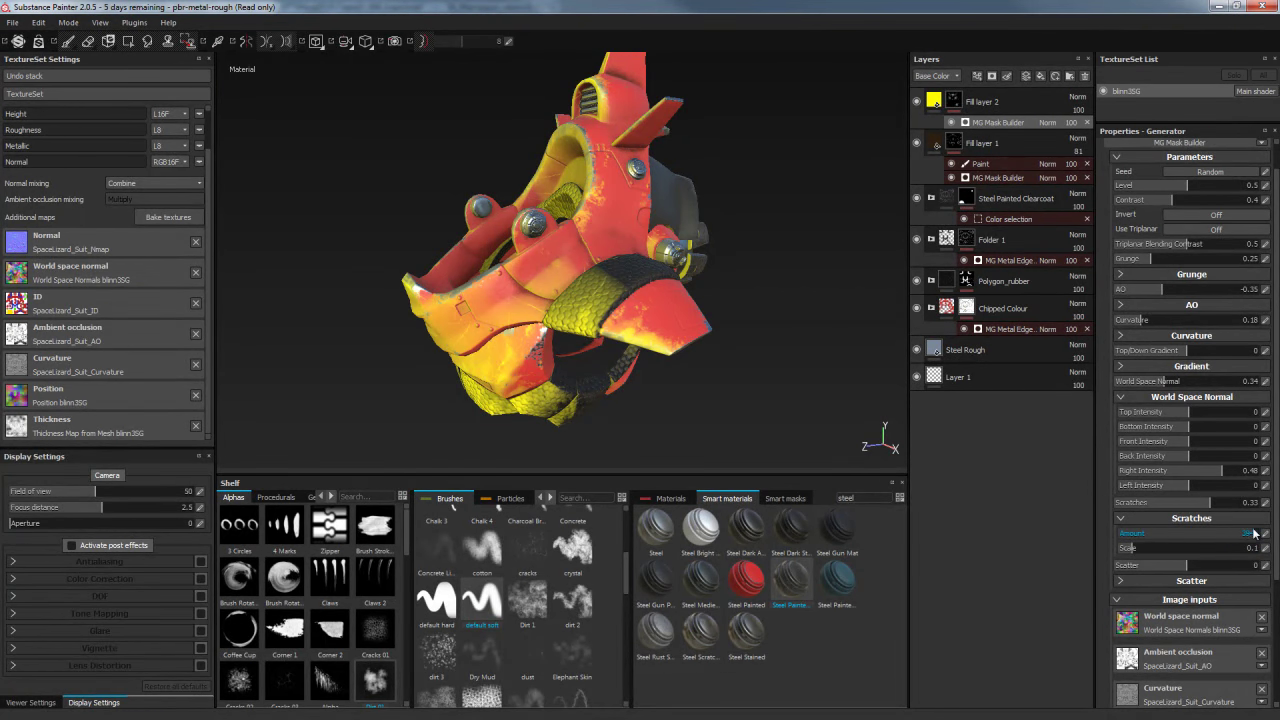
drag(1254, 534, 1268, 534)
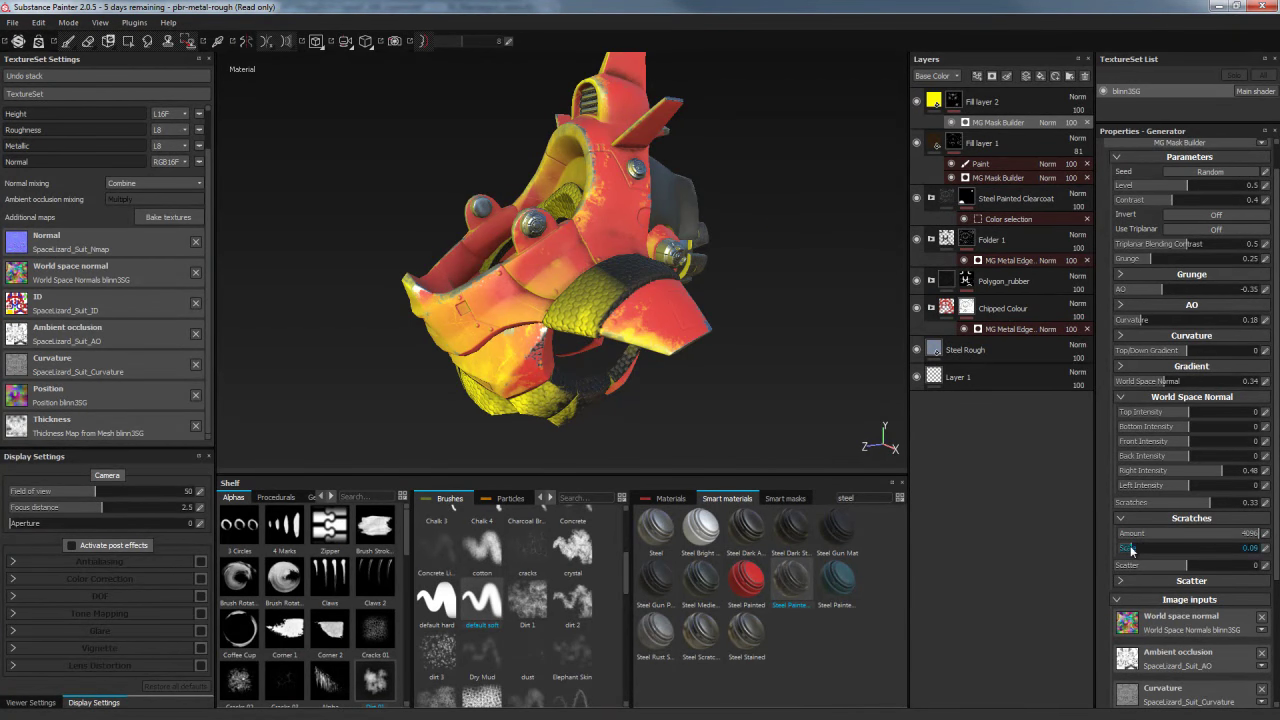
mouse_move(777, 217)
alt+mouse_down()
mouse_move(922, 216)
mouse_move(774, 238)
alt+mouse_up()
shift+right_drag(774, 238, 769, 243)
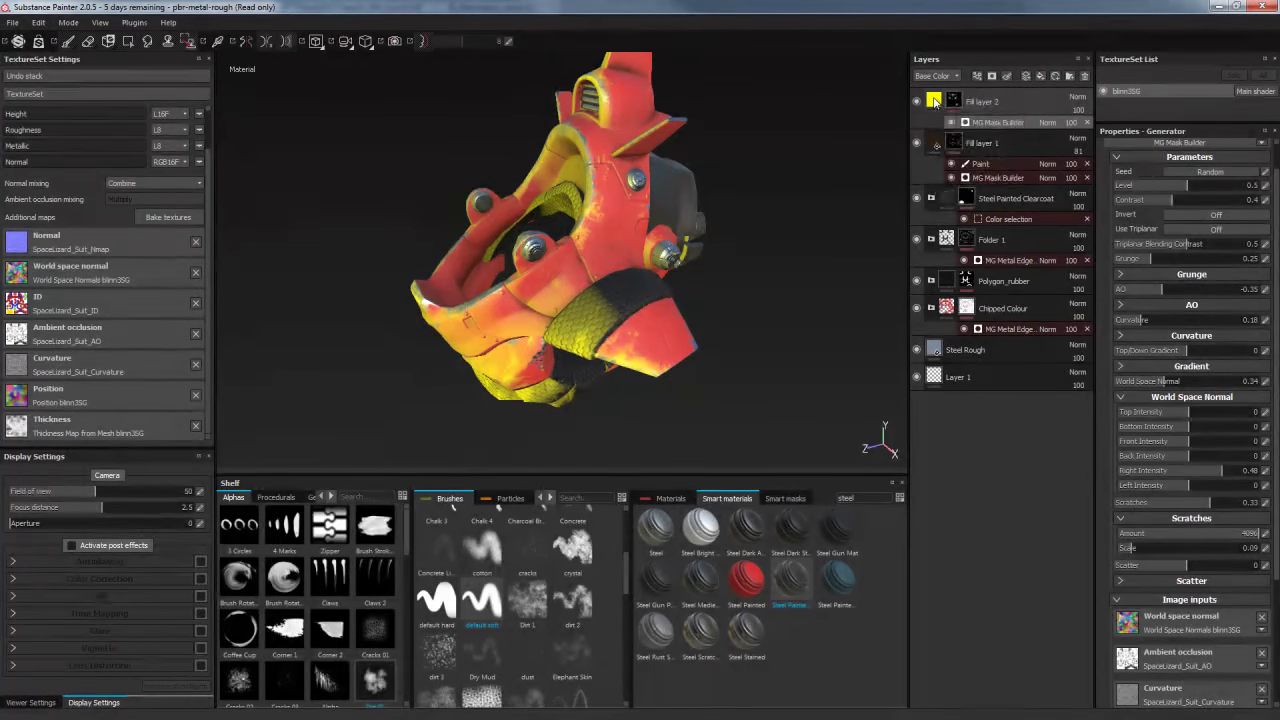
Change Fill layer 2's base colour from yellow to dark brown
click(935, 102)
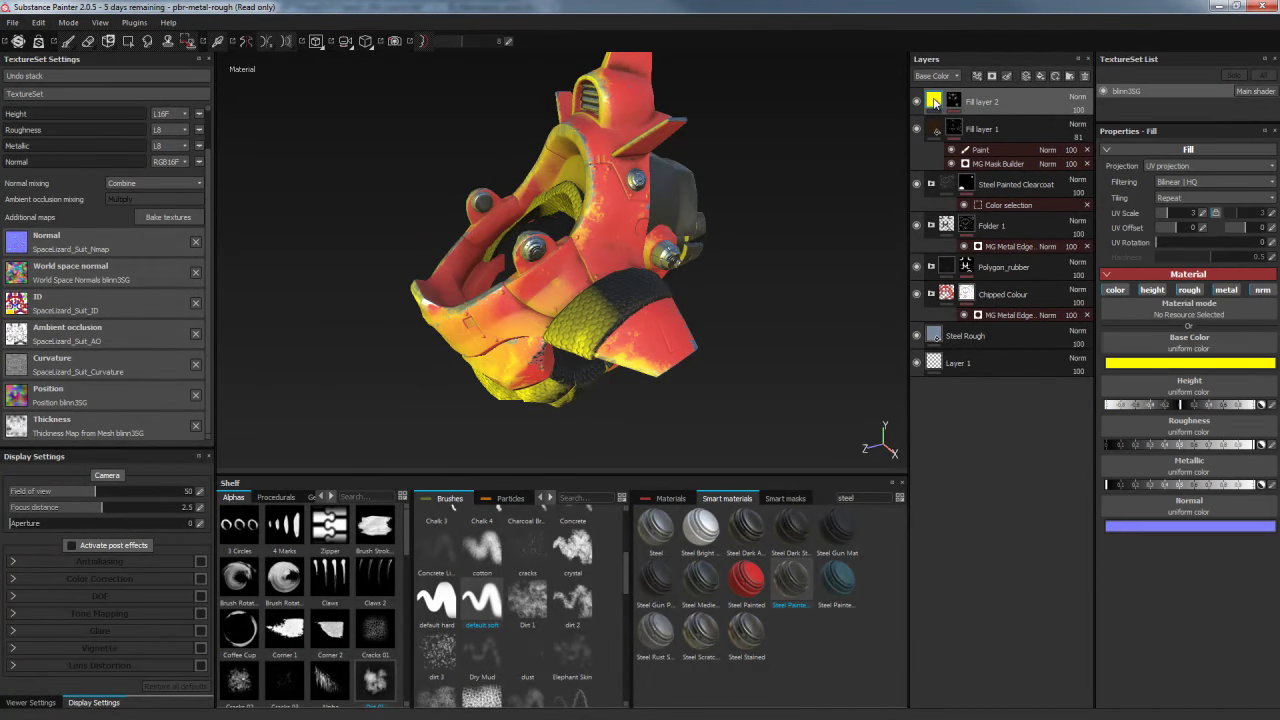
click(1192, 364)
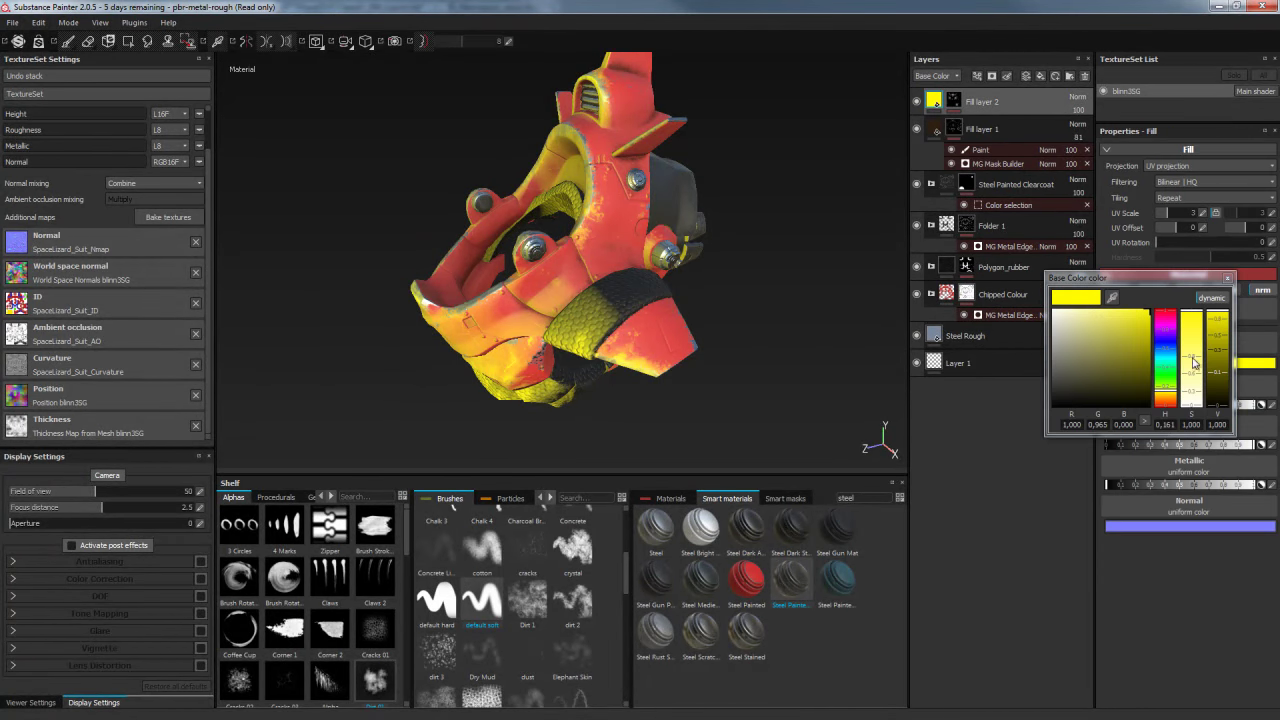
click(1111, 371)
mouse_move(1172, 393)
mouse_down()
mouse_move(1172, 407)
mouse_move(1096, 374)
mouse_up()
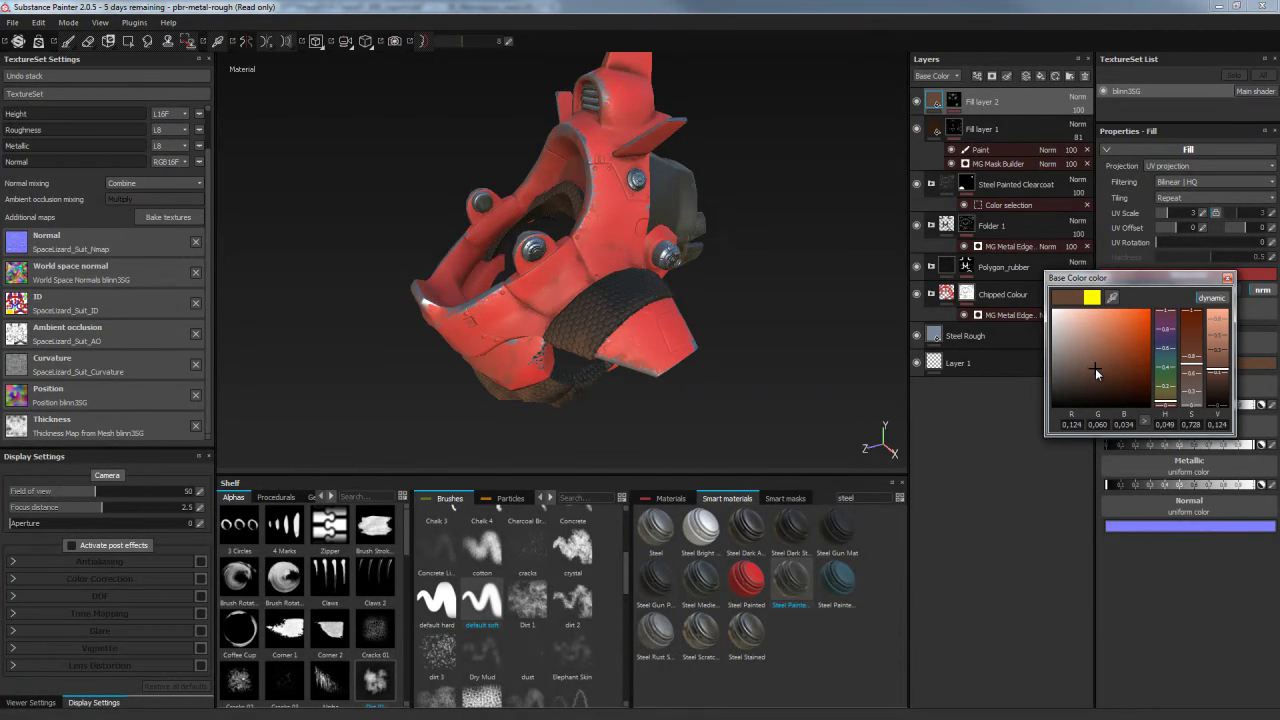
click(1227, 280)
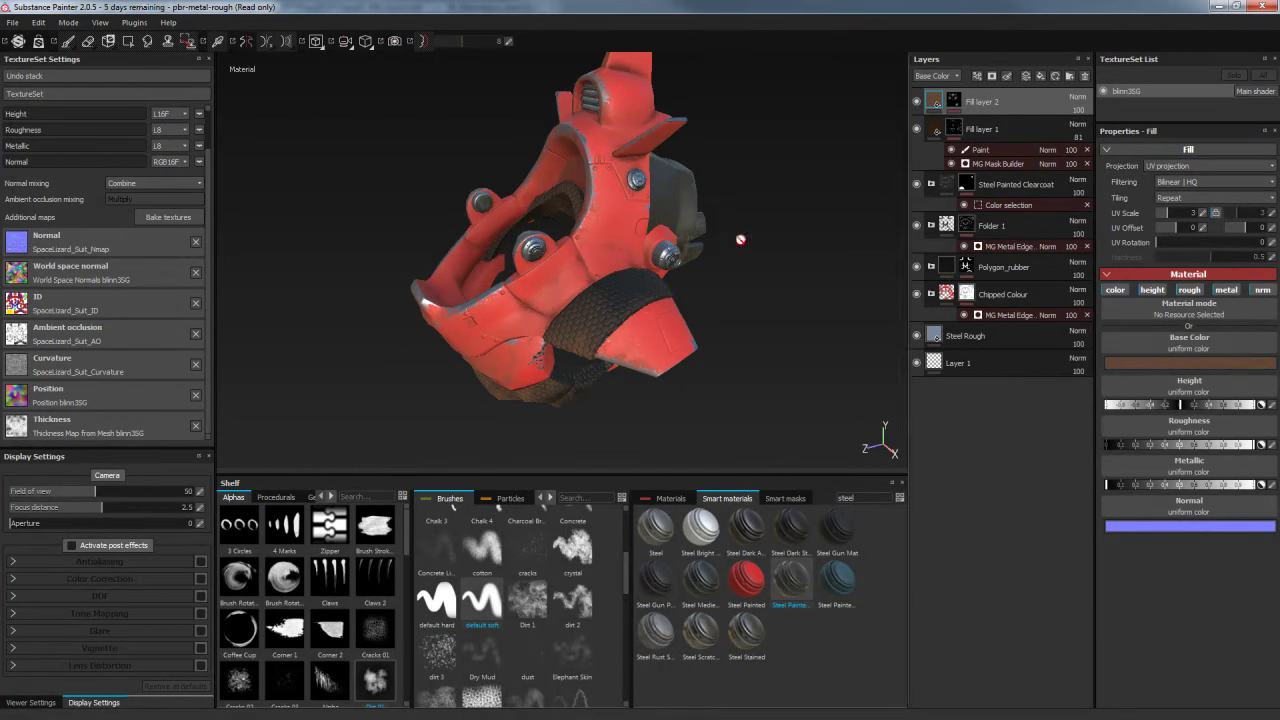
alt+drag(737, 237, 840, 217)
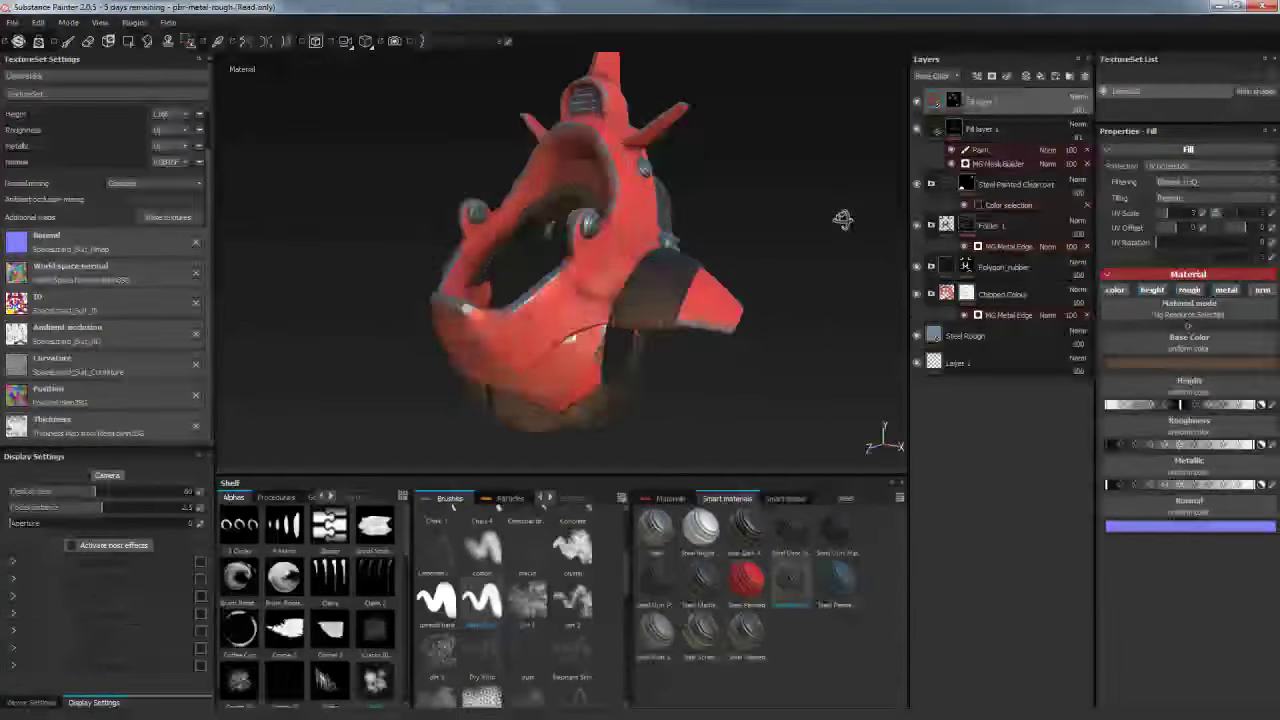
Compare the helmet with and without the grime, keep Normal blending, and set opacity to 72
click(918, 103)
click(918, 103)
click(918, 103)
click(918, 103)
click(1077, 97)
click(1078, 110)
drag(1084, 110, 1090, 125)
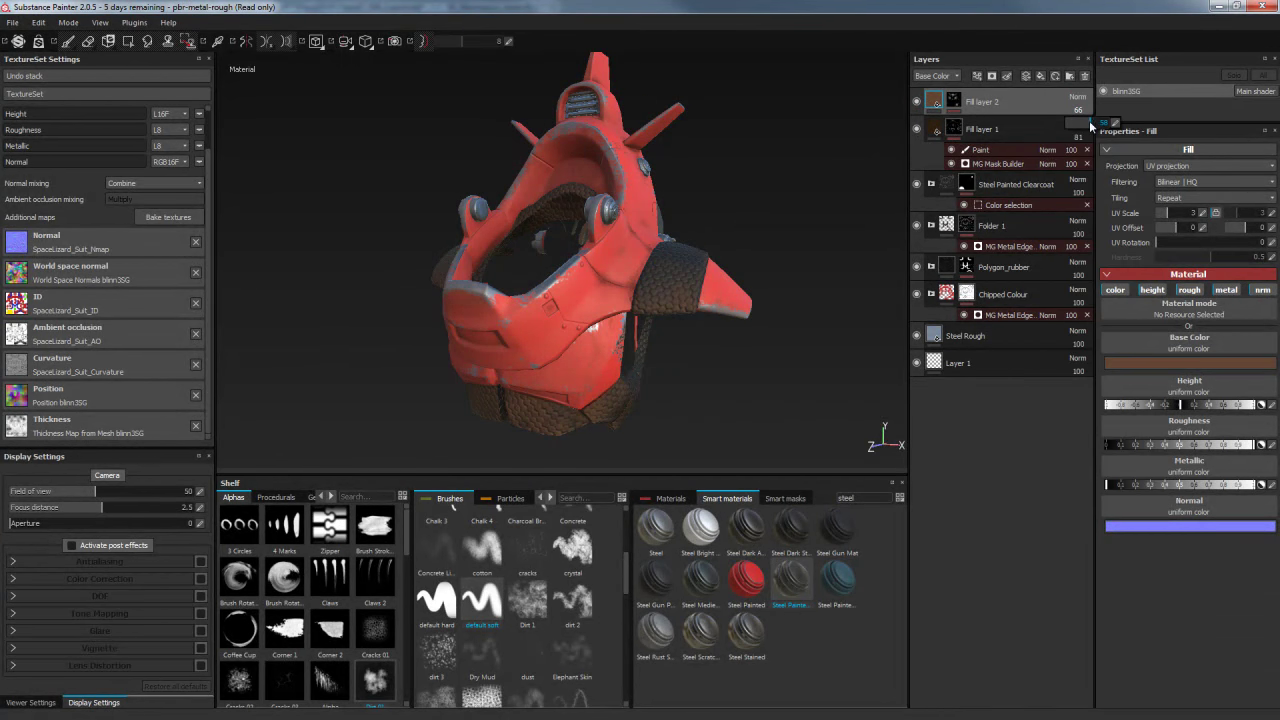
drag(1100, 124, 1098, 124)
mouse_move(877, 134)
alt+mouse_down()
mouse_move(784, 164)
mouse_move(734, 200)
mouse_move(874, 117)
alt+mouse_up()
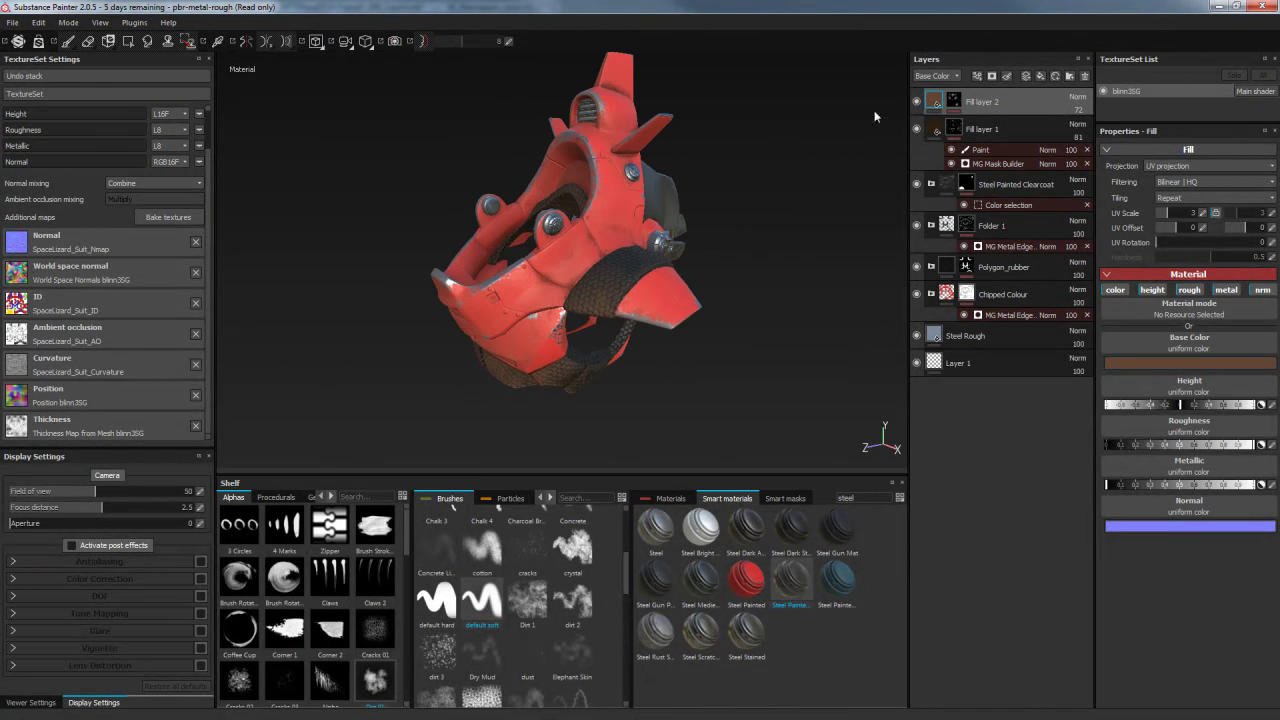
Add a Paint effect to Fill layer 2's grime mask
right_click(957, 103)
click(990, 410)
mouse_move(772, 200)
alt+mouse_down()
mouse_move(731, 163)
mouse_move(651, 137)
mouse_move(523, 142)
mouse_move(555, 152)
alt+mouse_up()
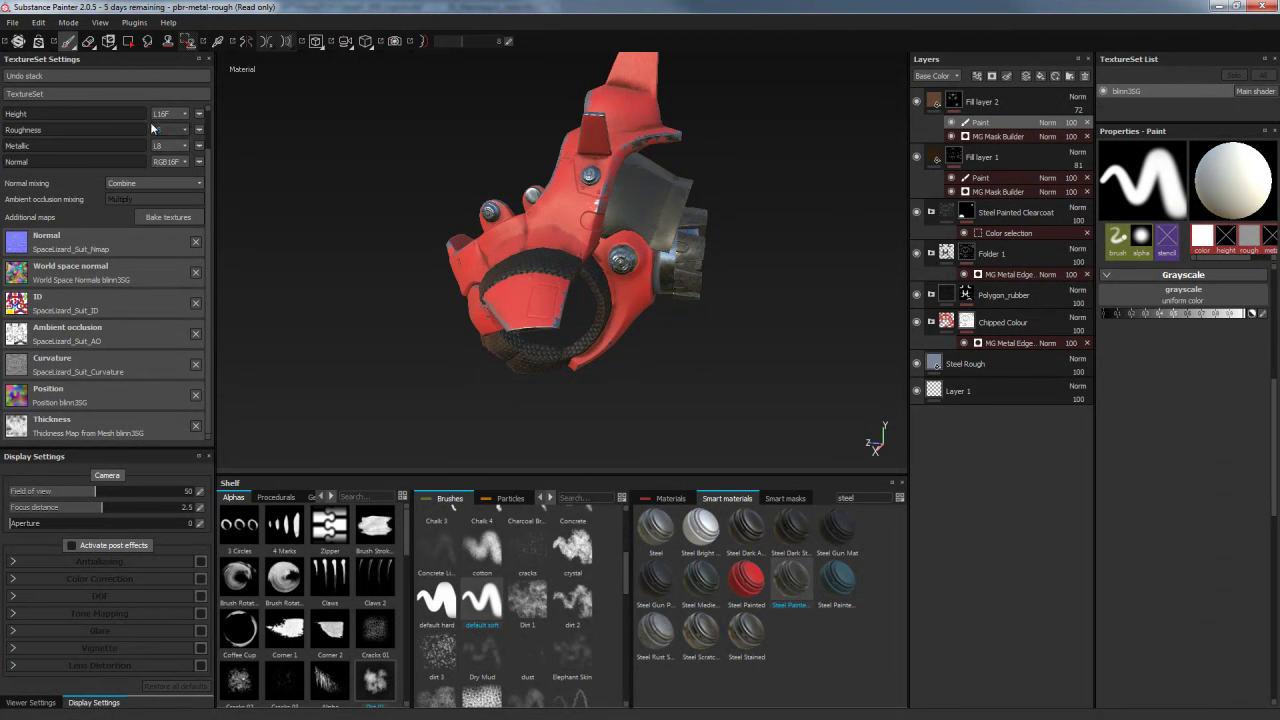
Switch to the Polygon Fill tool and orbit around the helmet to inspect its faces
click(127, 45)
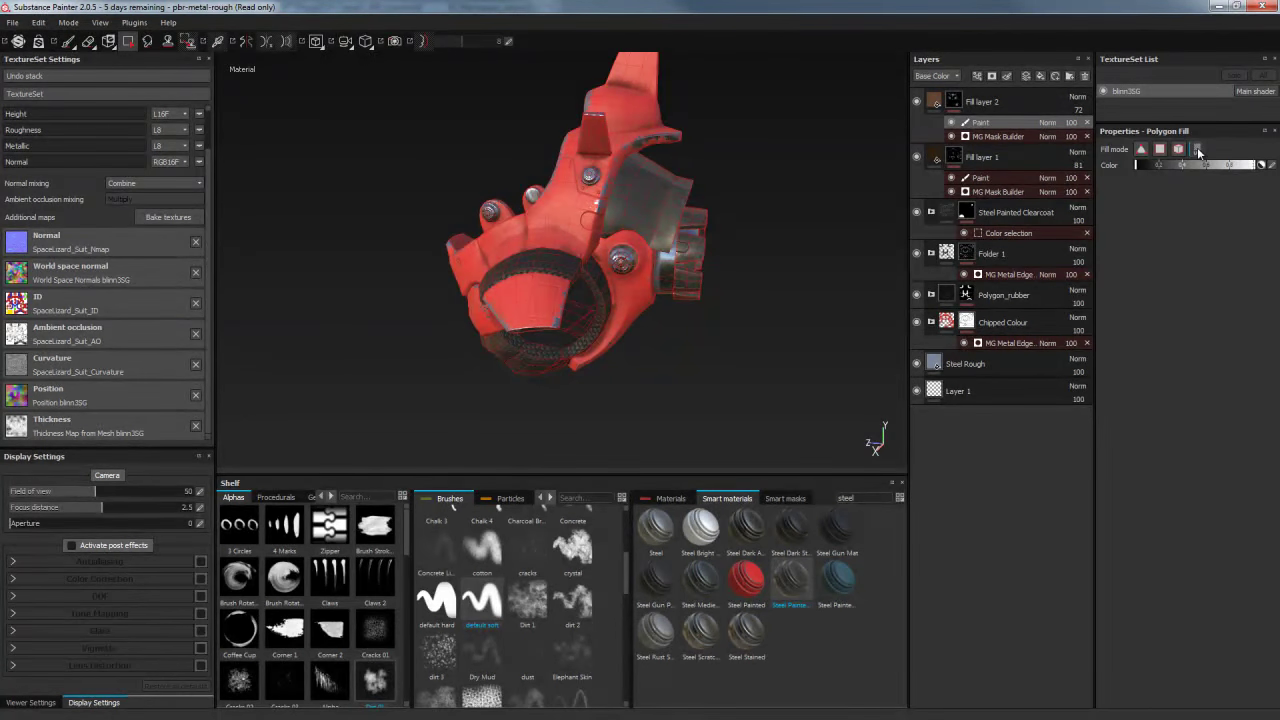
mouse_move(774, 195)
alt+mouse_down()
mouse_move(1097, 180)
mouse_move(1135, 165)
alt+mouse_up()
mouse_move(709, 222)
alt+mouse_down()
mouse_move(508, 150)
mouse_move(575, 163)
alt+mouse_up()
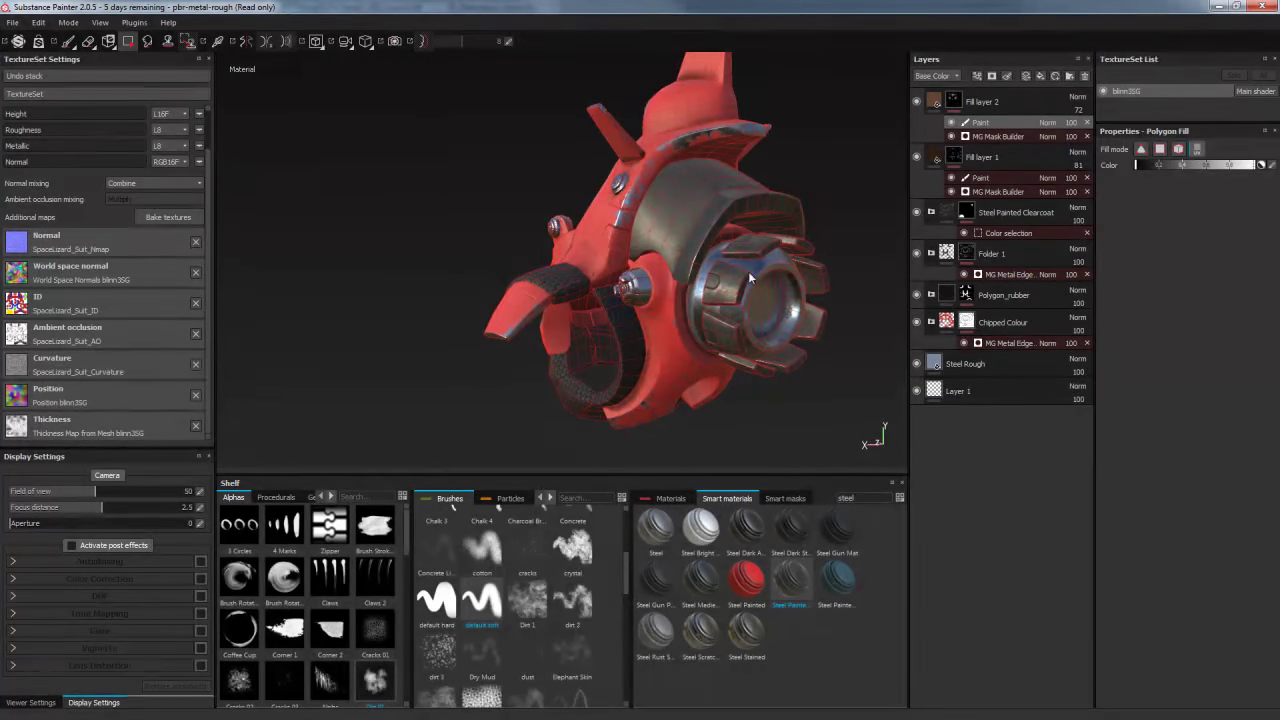
mouse_move(771, 293)
alt+mouse_down()
mouse_move(756, 255)
mouse_move(729, 279)
mouse_move(777, 271)
mouse_move(640, 300)
alt+mouse_up()
mouse_move(660, 300)
alt+right_down()
mouse_move(697, 301)
mouse_move(665, 288)
alt+right_up()
mouse_move(665, 288)
alt+mouse_down()
mouse_move(658, 255)
mouse_move(771, 217)
alt+mouse_up()
mouse_move(771, 217)
alt+right_down()
mouse_move(814, 220)
mouse_move(746, 257)
alt+right_up()
alt+drag(746, 257, 533, 281)
alt+right_drag(533, 281, 646, 288)
alt+drag(646, 288, 720, 270)
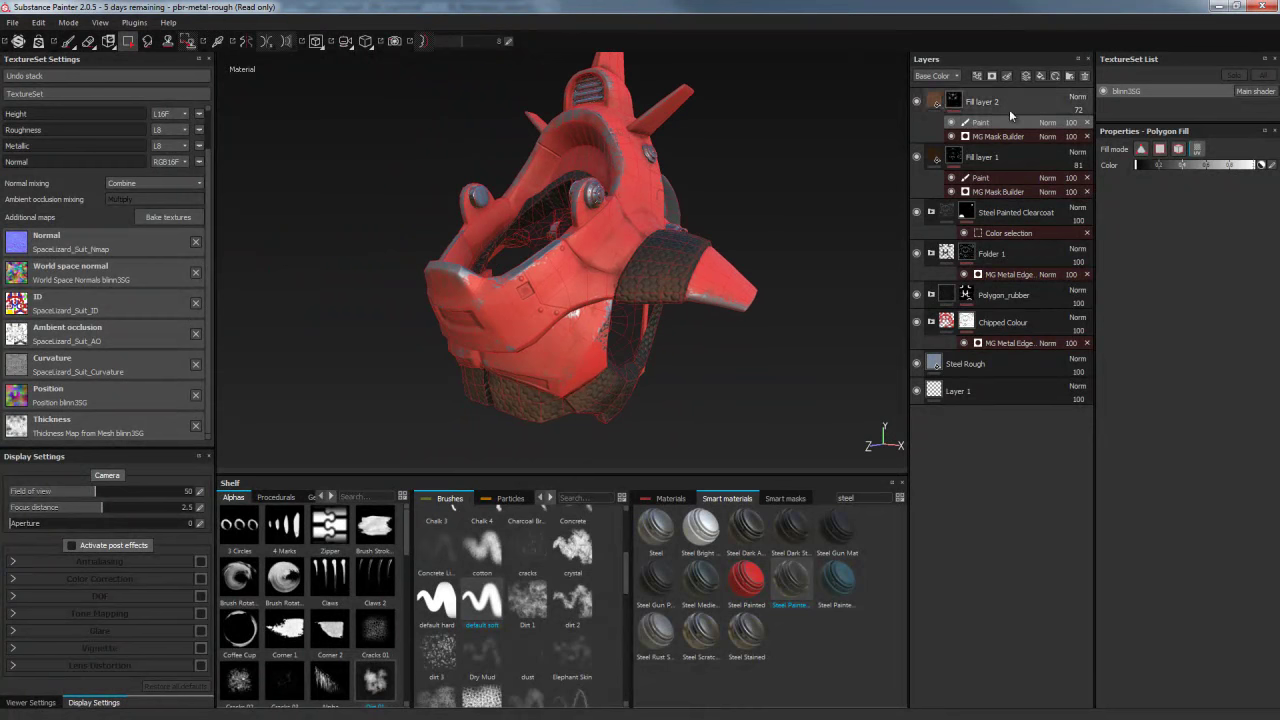
Try the crystal and Dirt 1 brushes on the lower front, undoing the test strokes
click(69, 42)
click(566, 556)
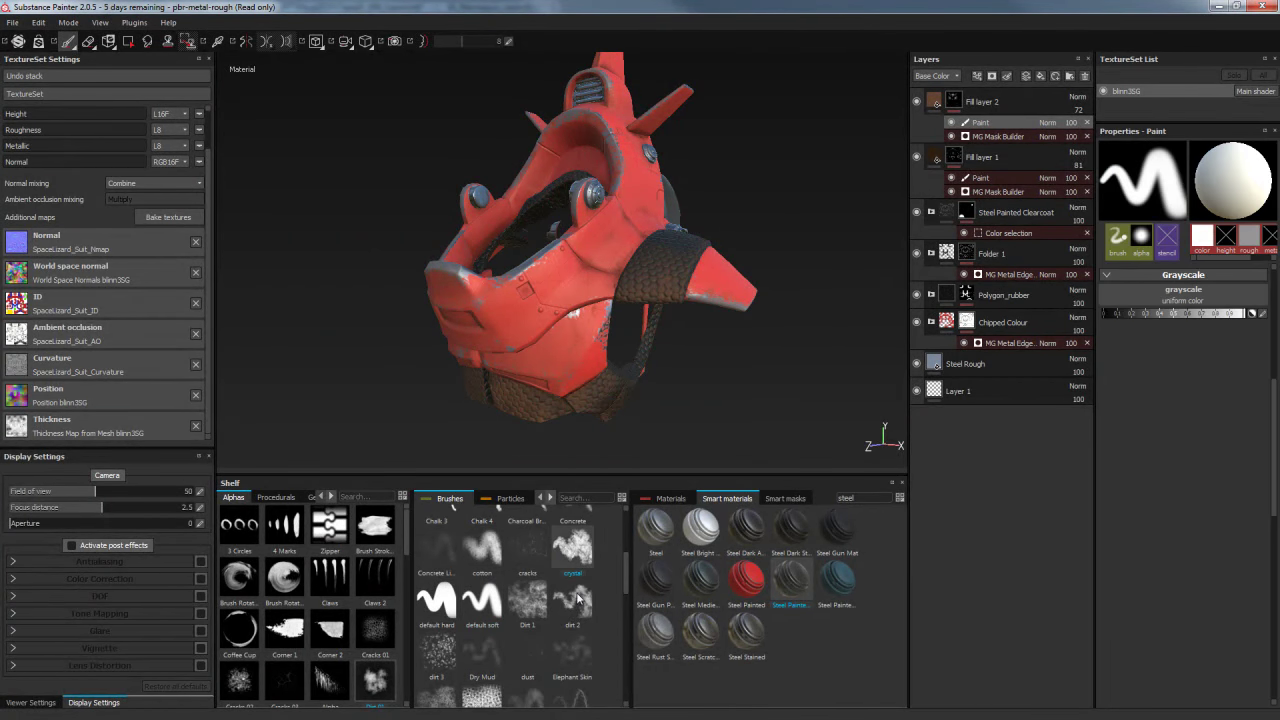
alt+drag(757, 423, 784, 290)
click(528, 600)
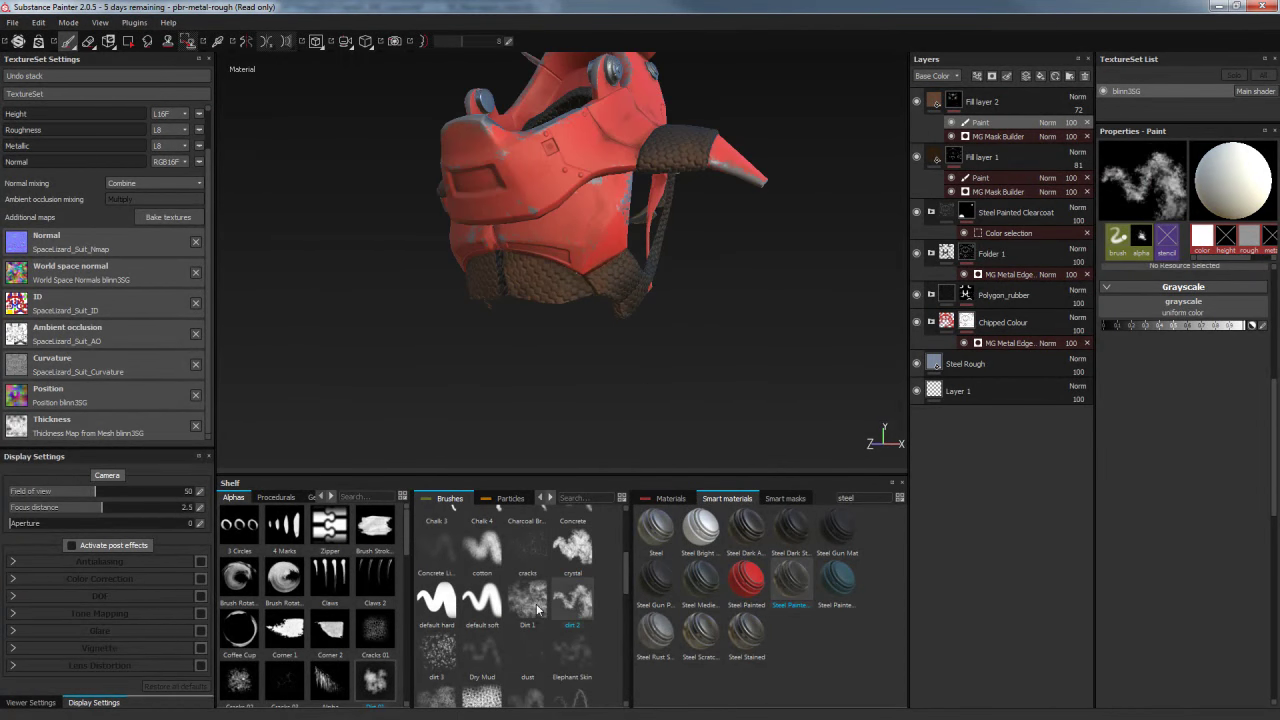
mouse_move(594, 377)
alt+mouse_down()
mouse_move(737, 363)
mouse_move(457, 314)
mouse_move(509, 300)
alt+mouse_up()
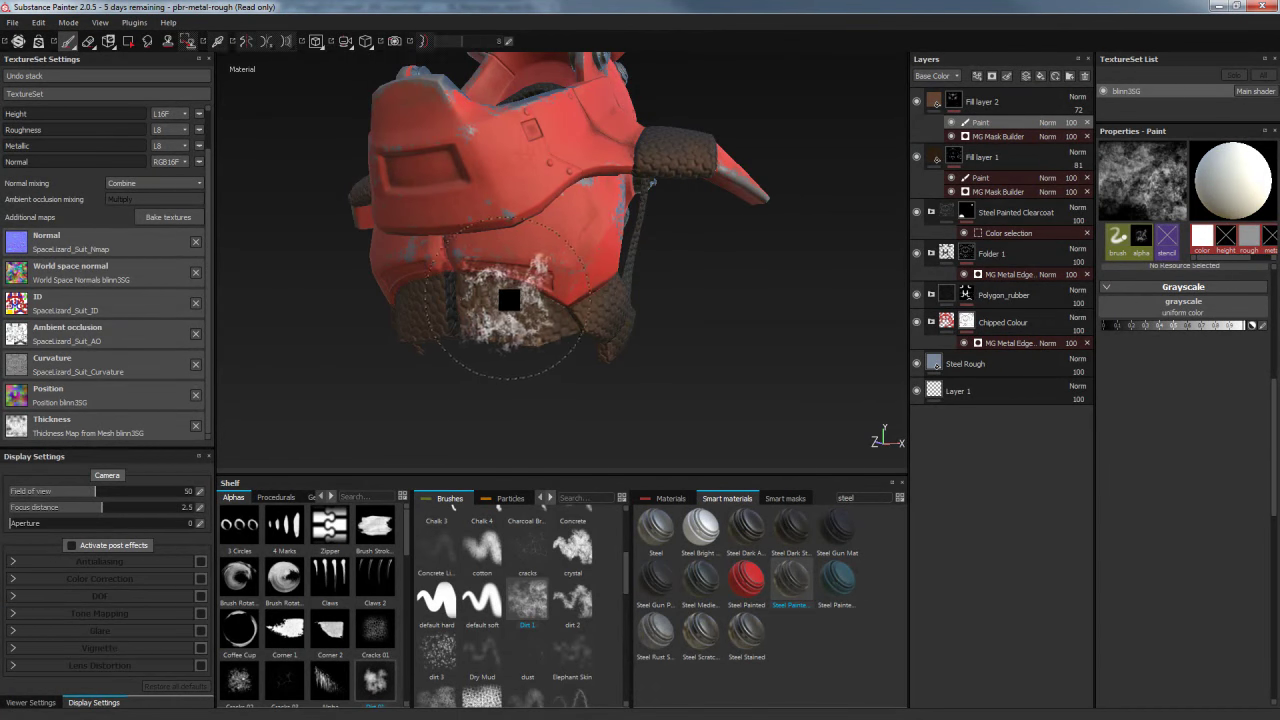
key(ctrl+z)
mouse_move(514, 320)
mouse_down()
mouse_move(468, 330)
mouse_move(508, 286)
mouse_move(566, 298)
mouse_up()
key(ctrl+z)
Set the paint value to black and dab dark burnt grime blotches onto the red chest
drag(1176, 330, 1086, 338)
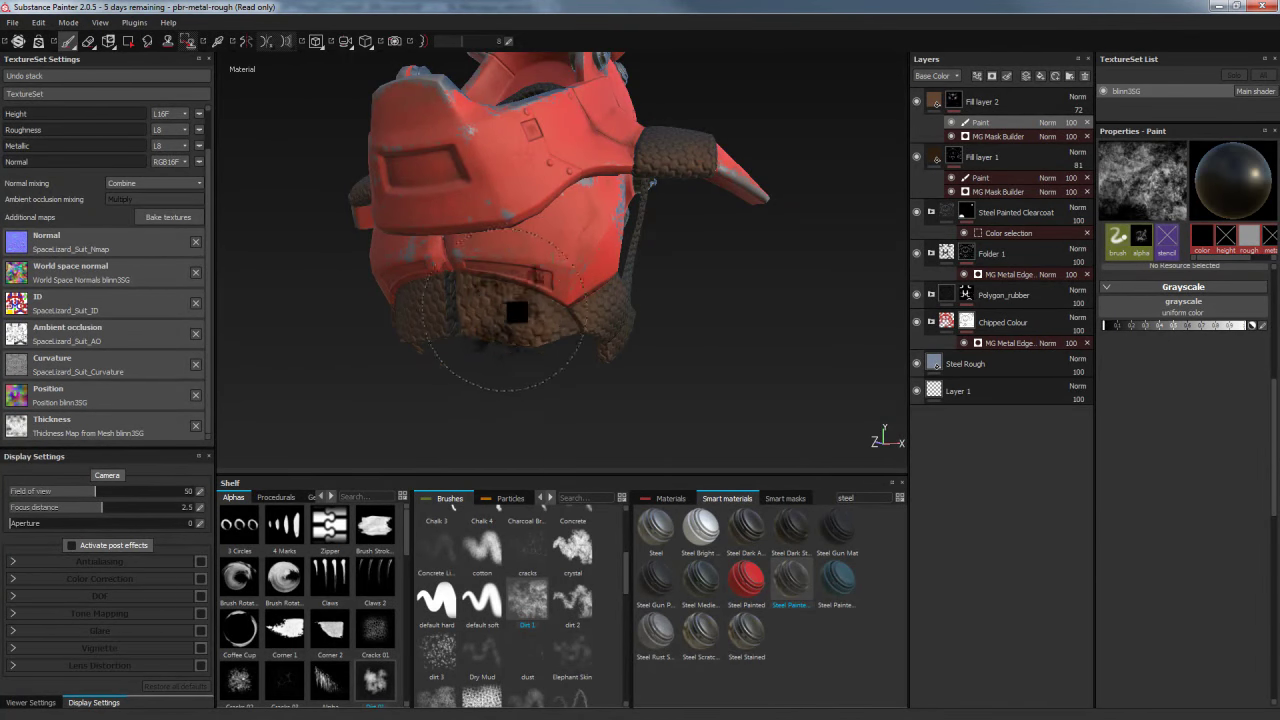
mouse_move(514, 314)
mouse_down()
mouse_move(530, 304)
mouse_move(518, 304)
mouse_up()
key(bracketleft)
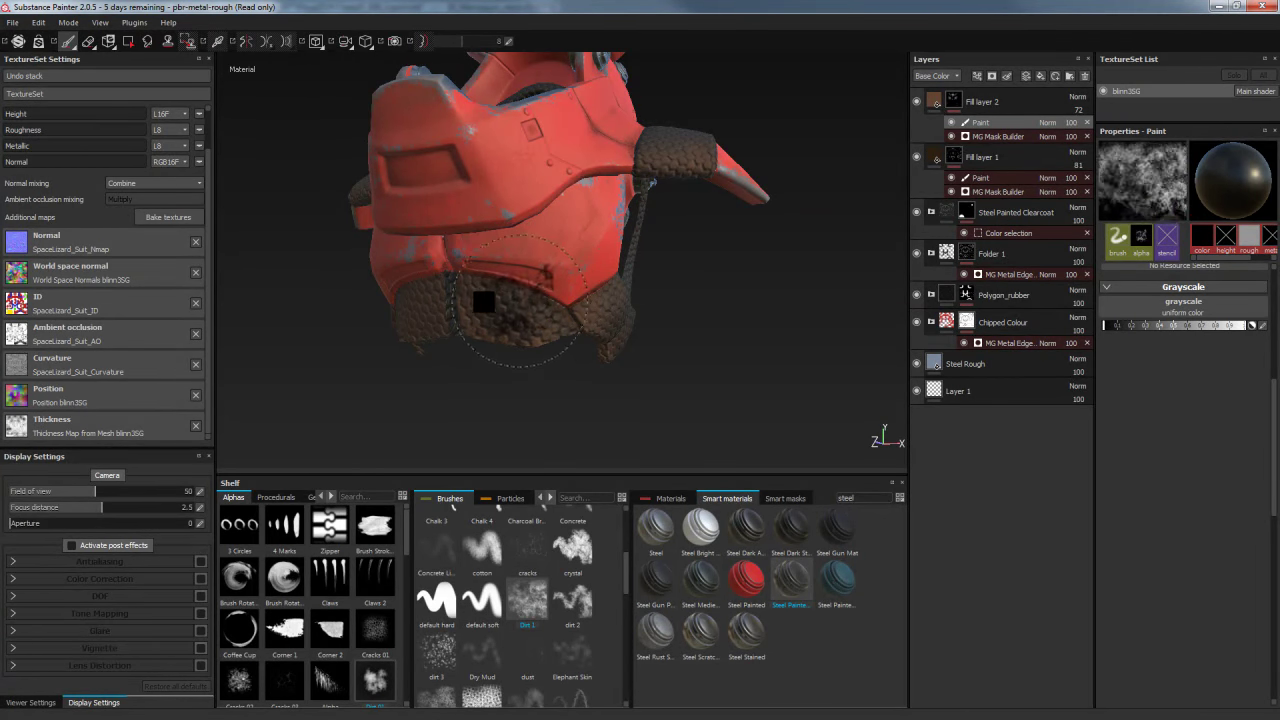
drag(517, 301, 479, 297)
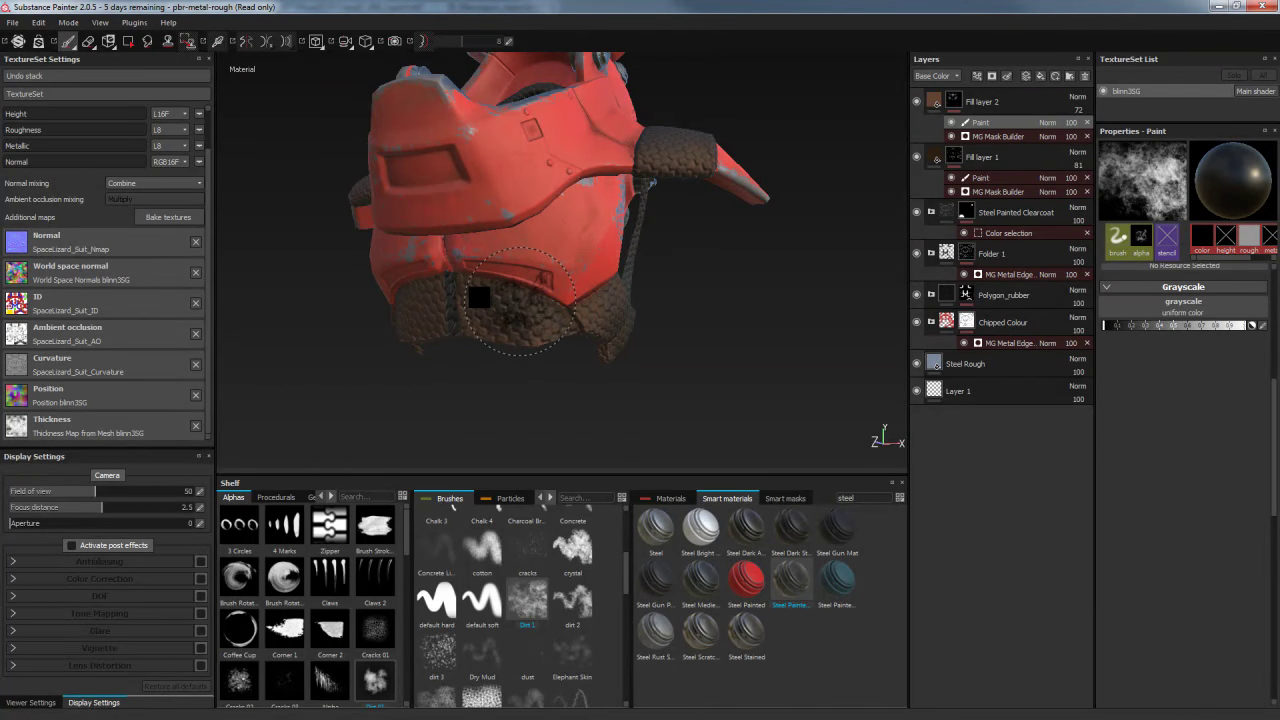
key(ctrl)
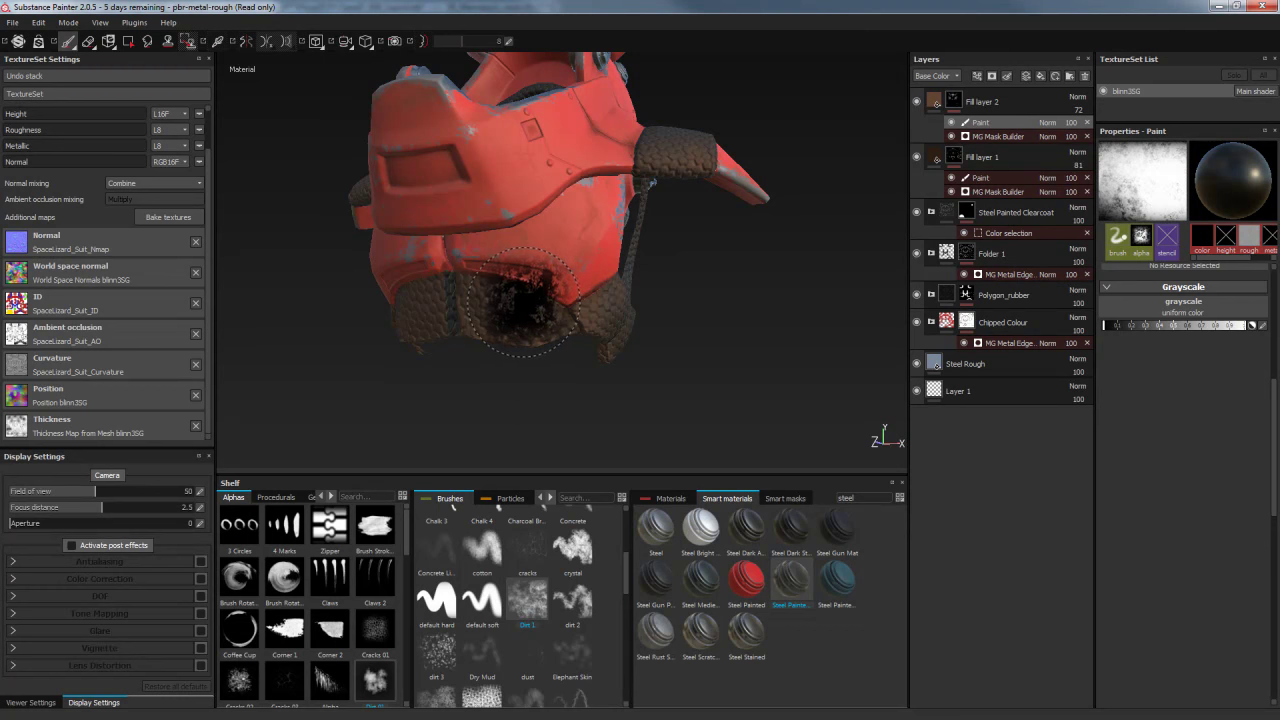
key(ctrl+z)
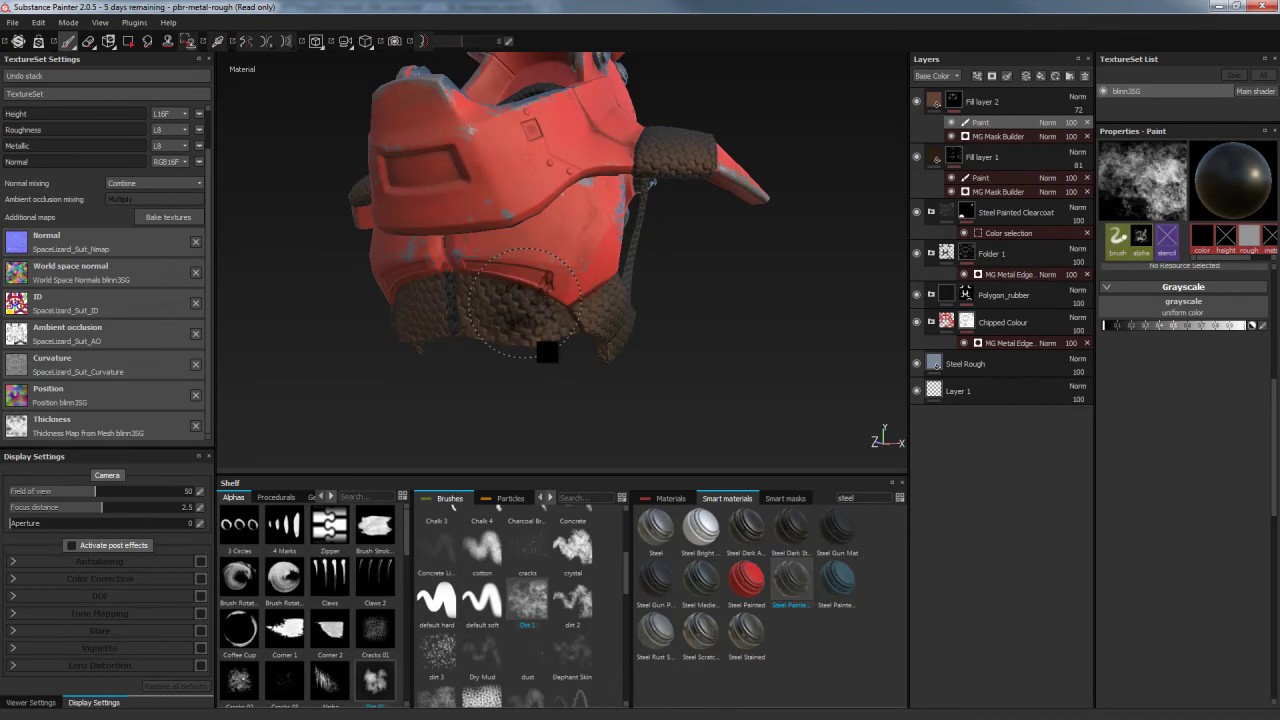
click(522, 302)
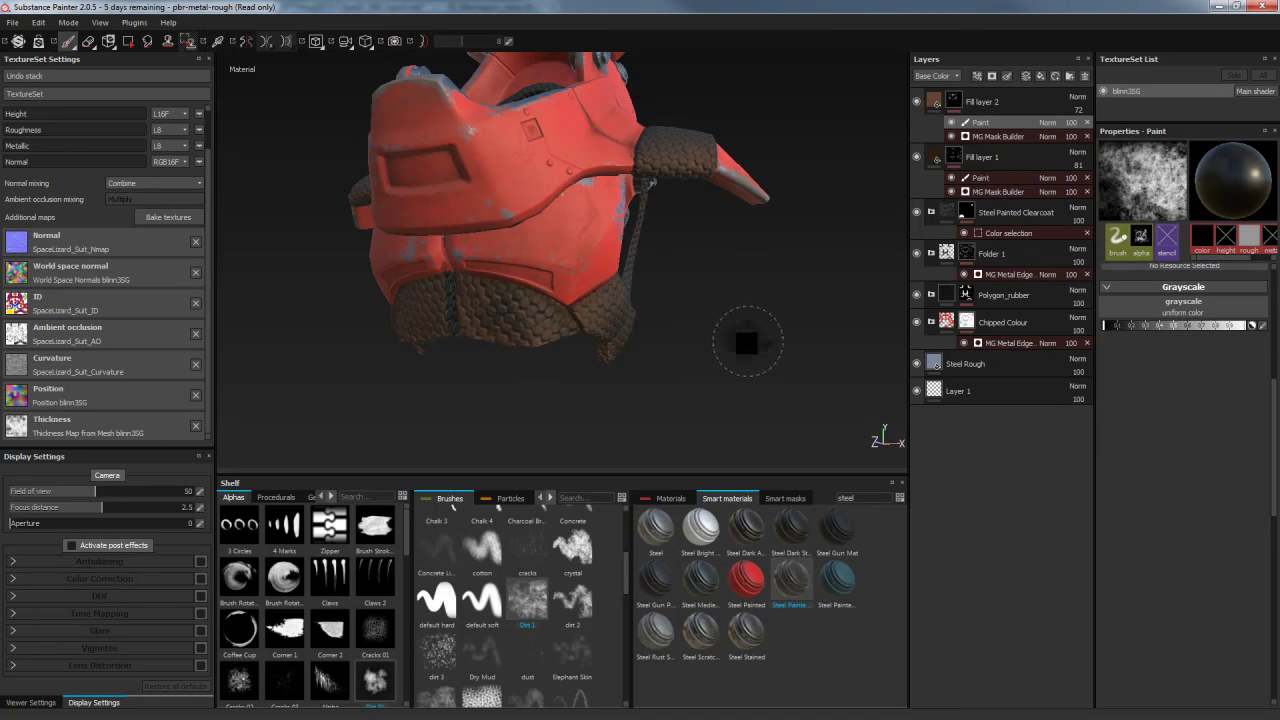
Try and undo more dark strokes on the lower chest, then orbit to face the chest plate
alt+drag(705, 371, 447, 315)
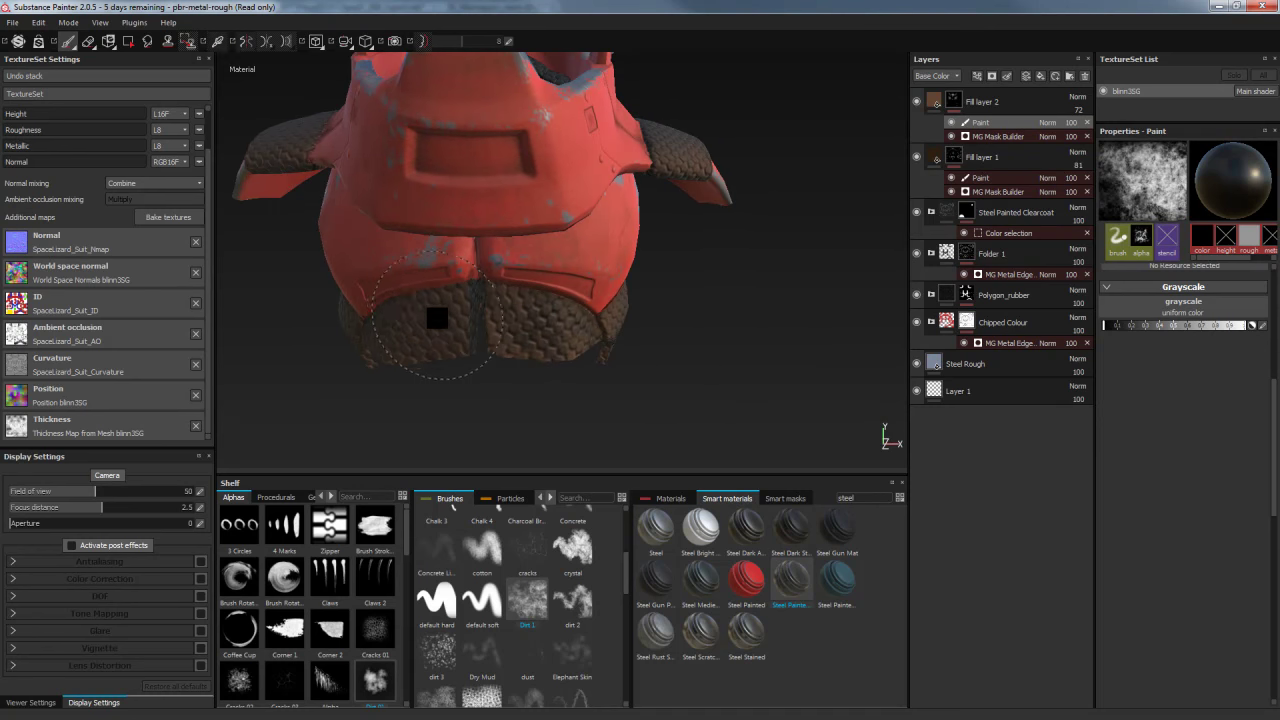
drag(420, 266, 461, 268)
mouse_move(627, 297)
alt+mouse_down()
mouse_move(797, 320)
mouse_move(543, 268)
alt+mouse_up()
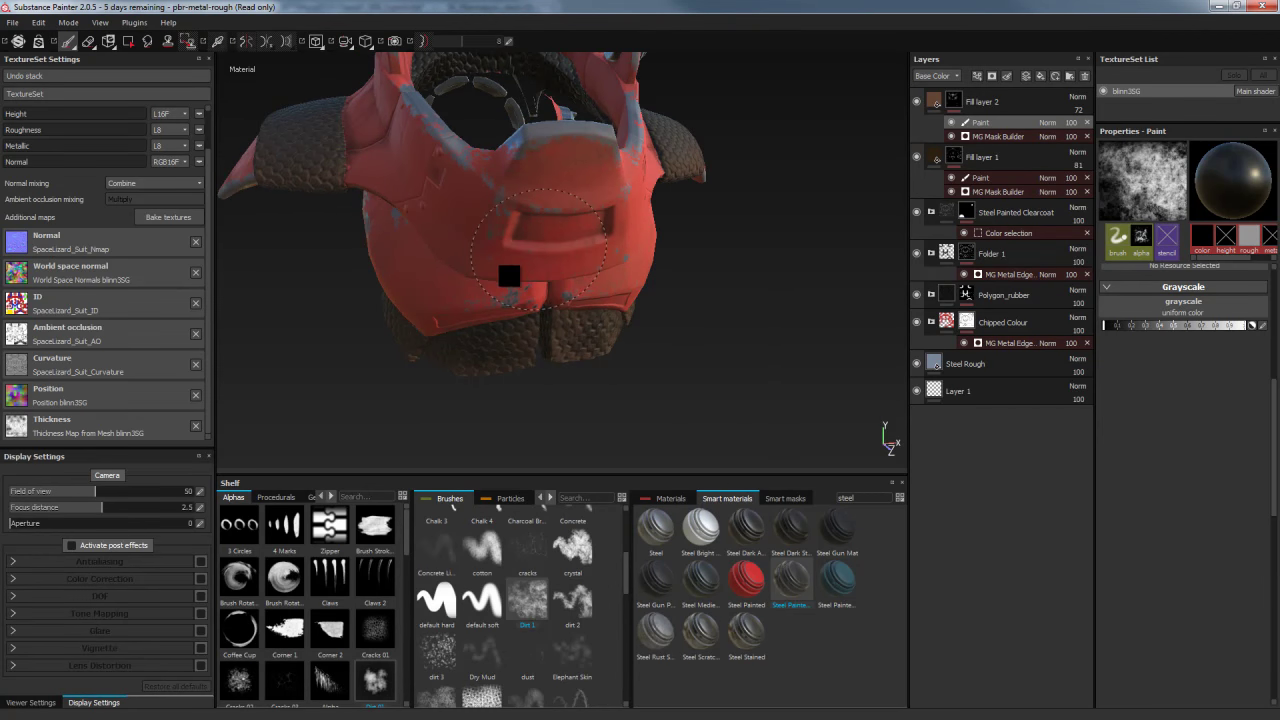
key(ctrl+z)
mouse_move(740, 291)
alt+mouse_down()
mouse_move(665, 298)
mouse_move(543, 214)
alt+mouse_up()
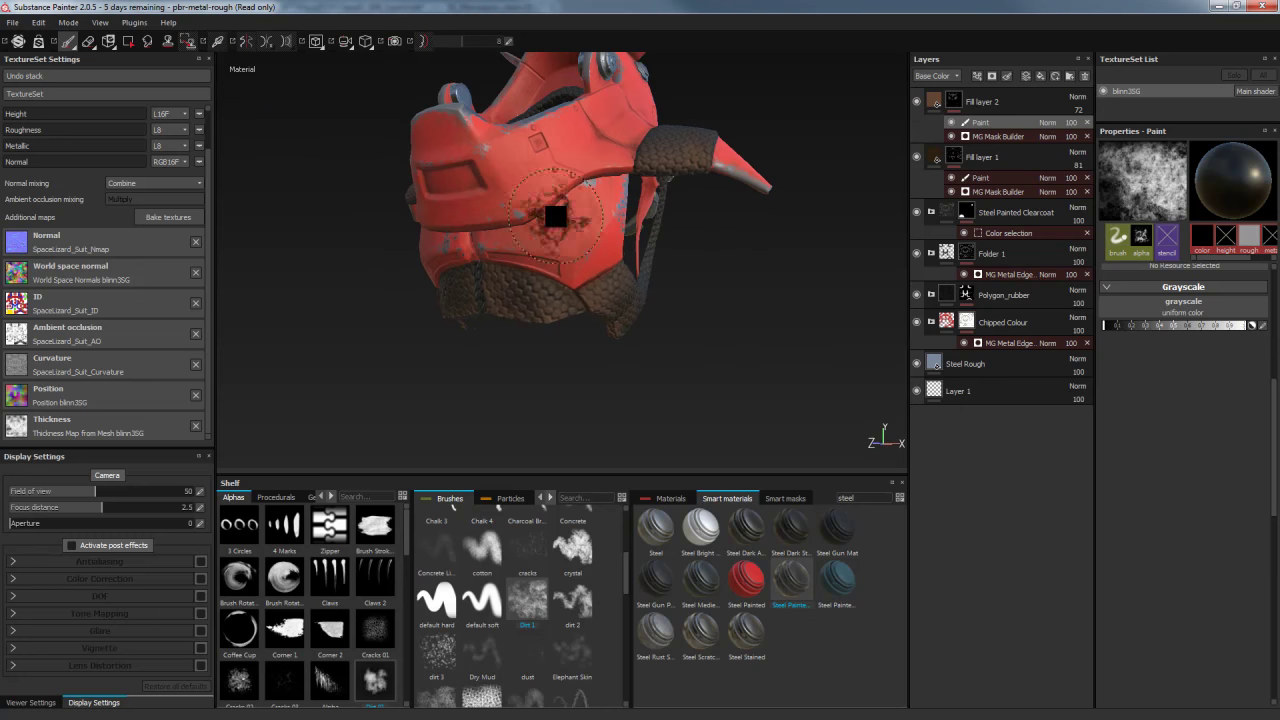
mouse_move(709, 294)
alt+mouse_down()
mouse_move(685, 205)
mouse_move(694, 306)
alt+mouse_up()
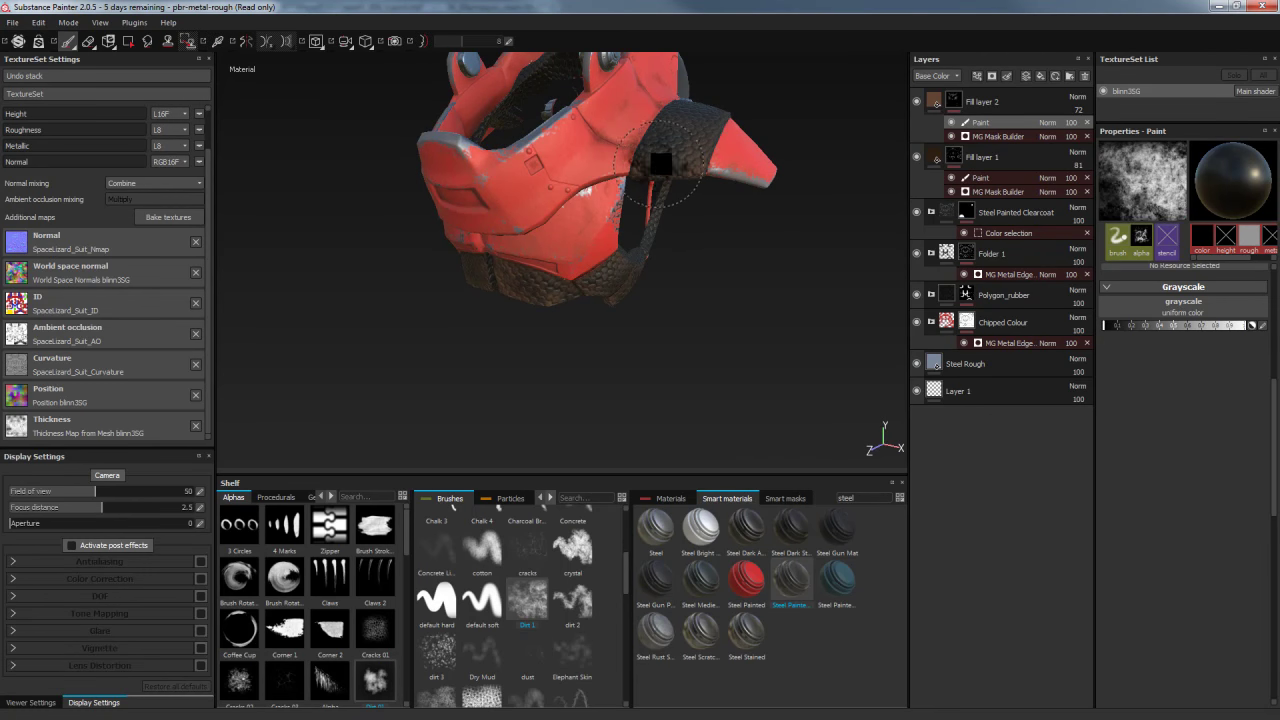
mouse_move(712, 271)
alt+mouse_down()
mouse_move(780, 273)
mouse_move(282, 150)
alt+mouse_up()
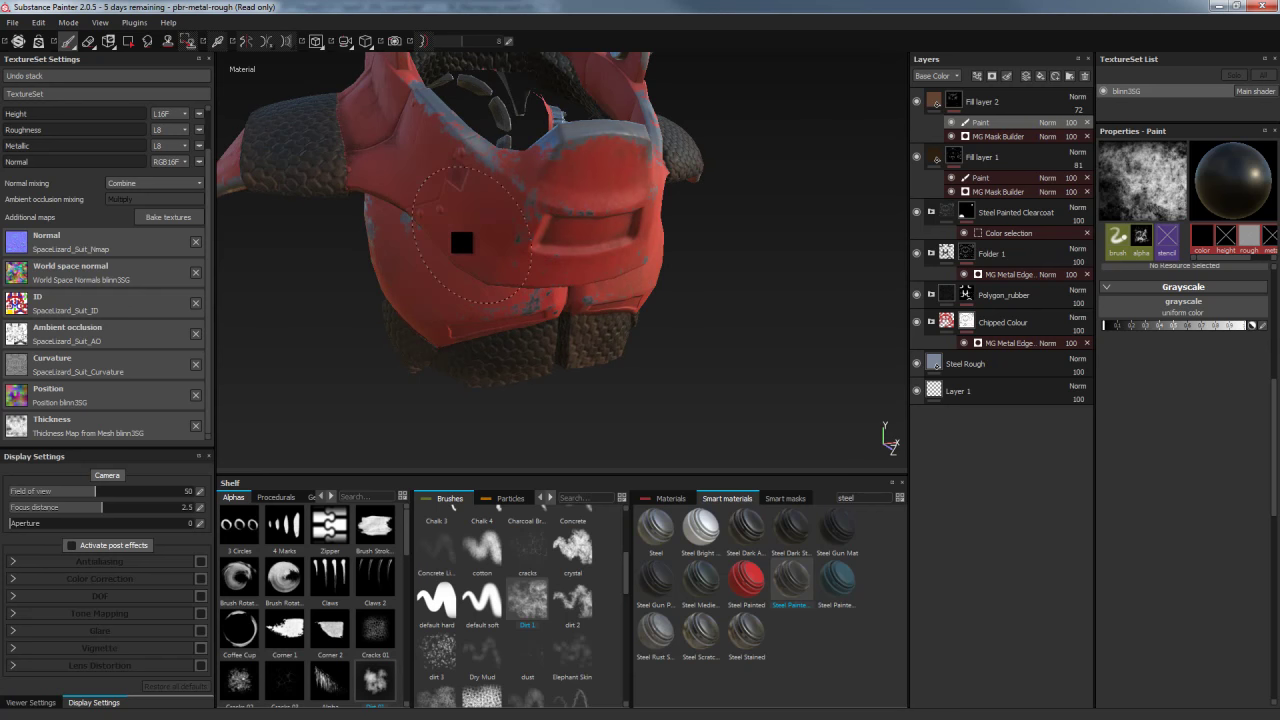
alt+drag(679, 312, 643, 229)
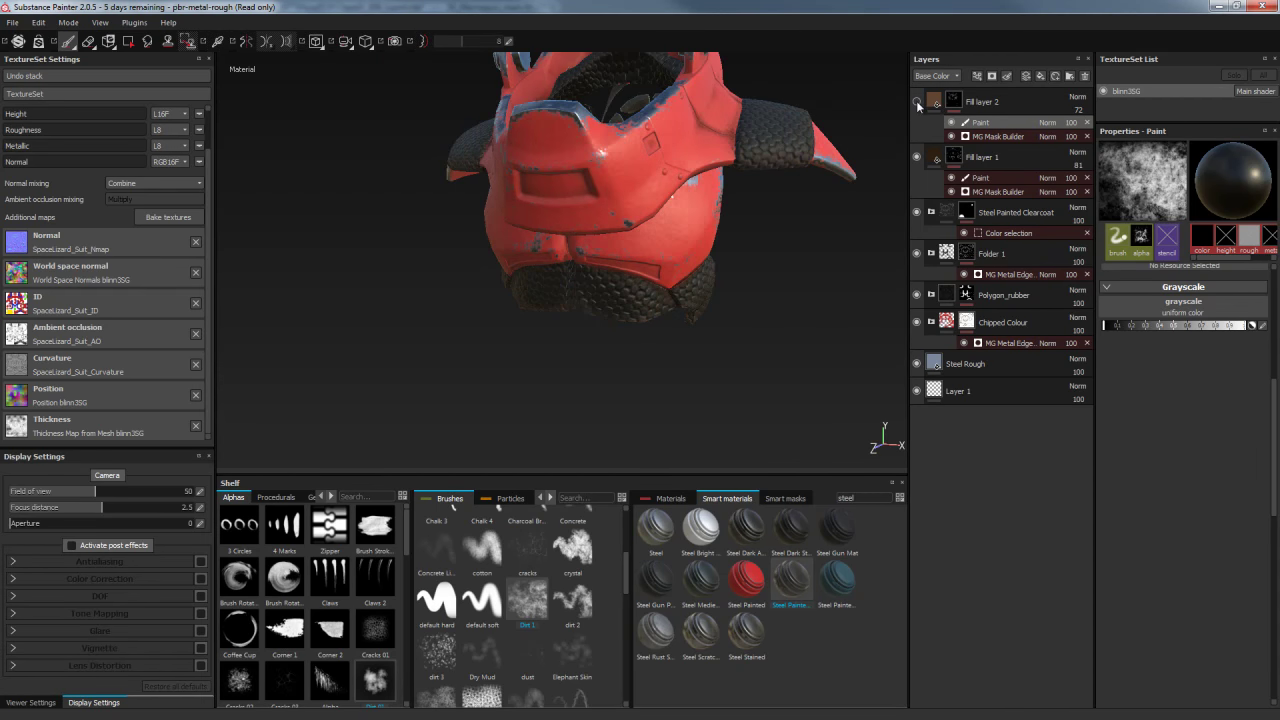
mouse_move(674, 308)
alt+mouse_down()
mouse_move(404, 326)
mouse_move(597, 200)
alt+mouse_up()
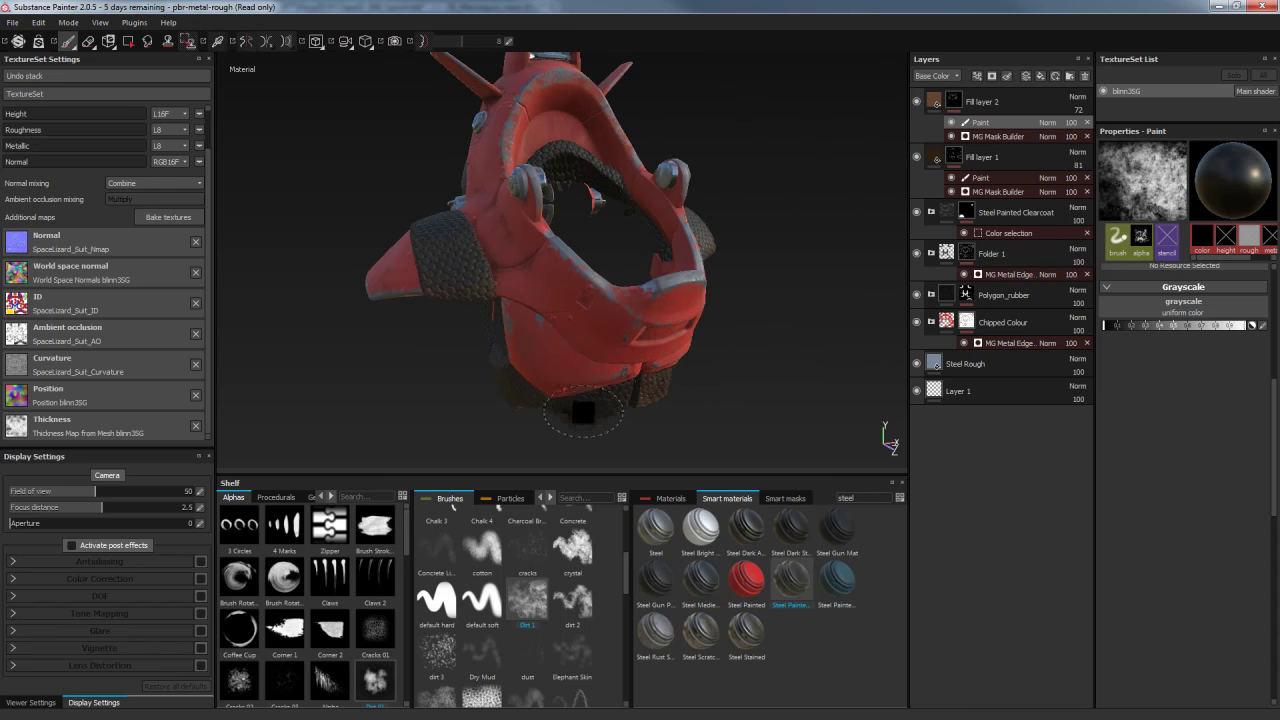
alt+drag(700, 380, 757, 363)
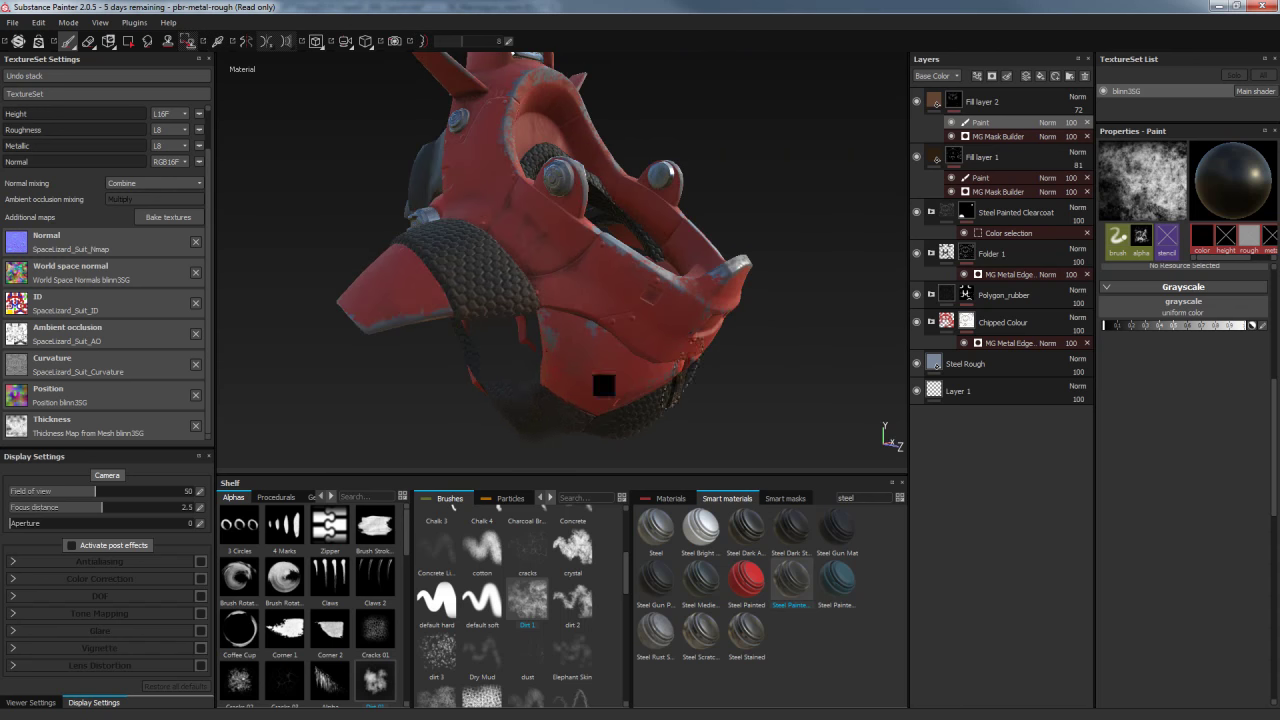
alt+drag(531, 393, 770, 328)
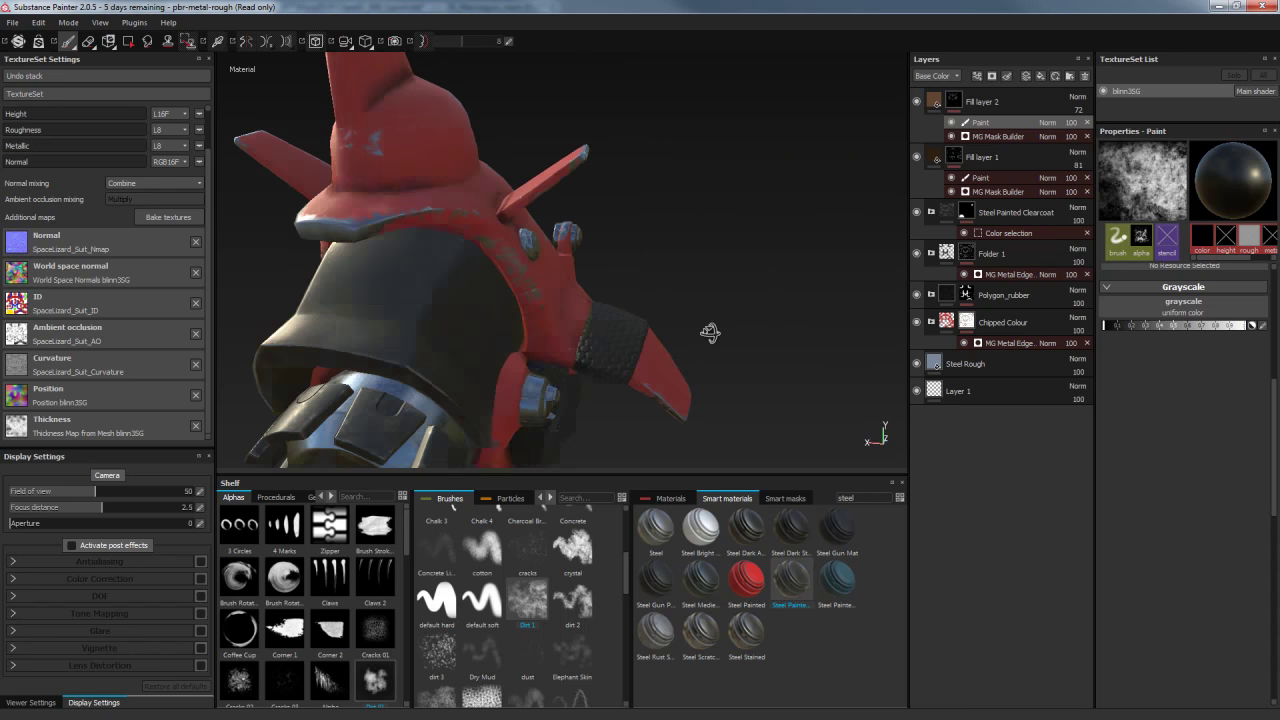
mouse_move(770, 328)
alt+mouse_down()
mouse_move(677, 251)
mouse_move(700, 230)
alt+mouse_up()
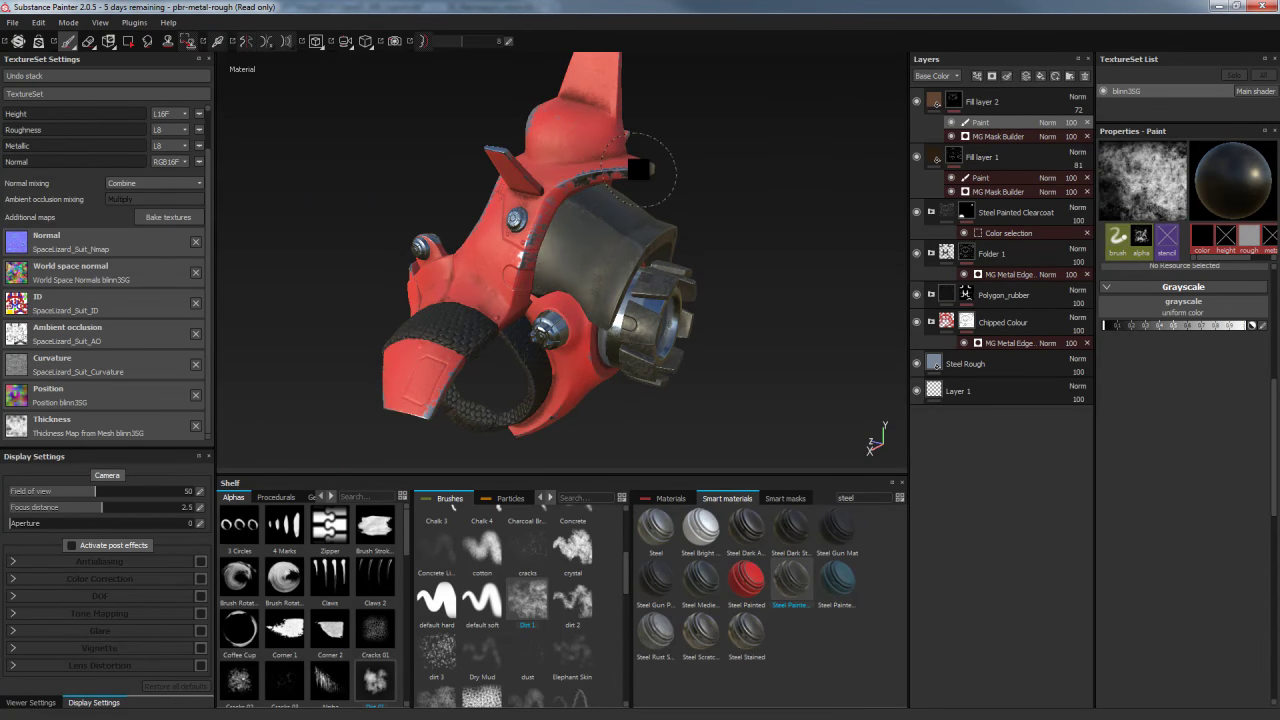
mouse_move(643, 168)
alt+mouse_down()
mouse_move(771, 206)
mouse_move(640, 206)
mouse_move(771, 206)
mouse_move(780, 212)
mouse_move(734, 200)
mouse_move(777, 229)
mouse_move(808, 186)
mouse_move(803, 217)
mouse_move(789, 220)
alt+mouse_up()
click(917, 103)
click(917, 103)
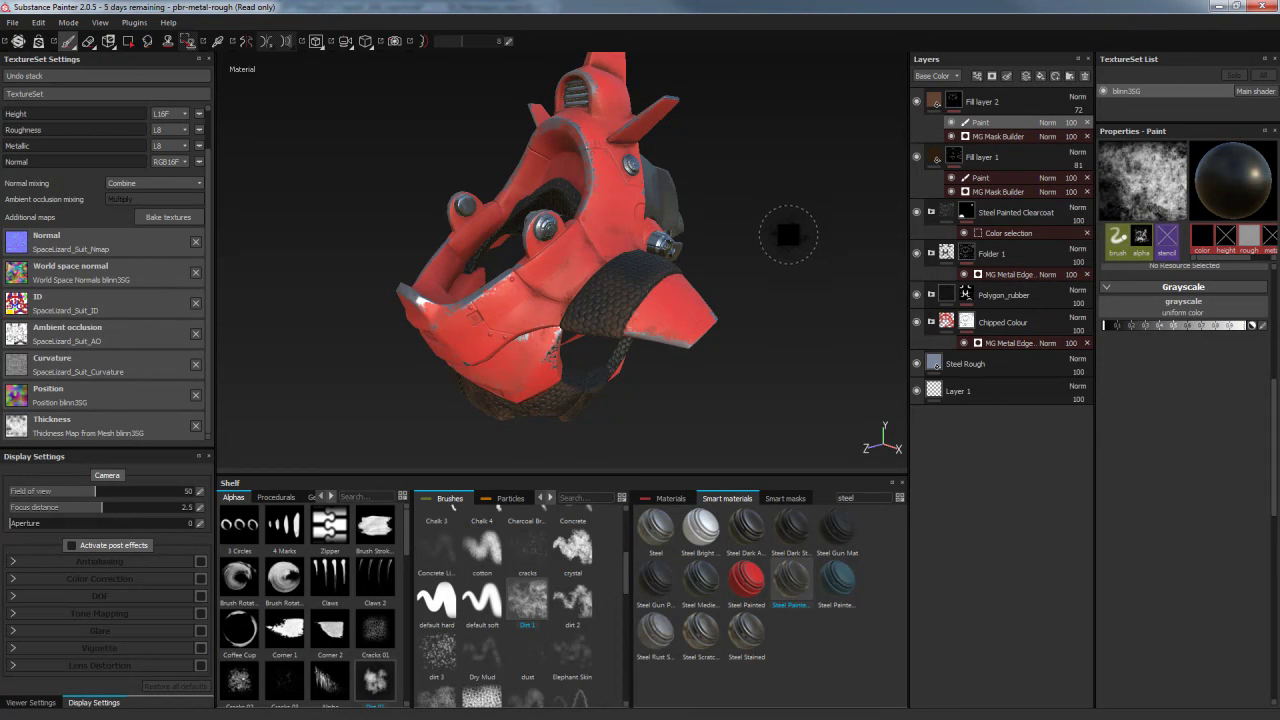
click(953, 101)
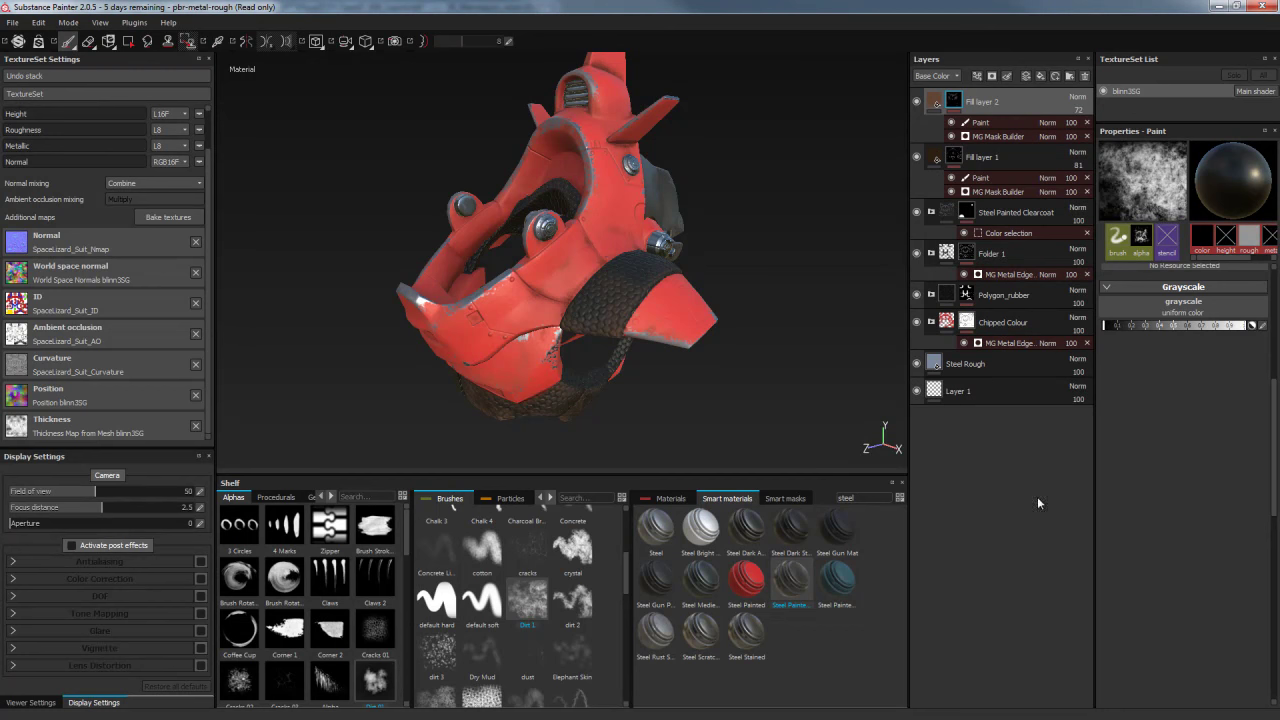
Add a paint layer above the grime fill layers and rename it Details
click(1025, 77)
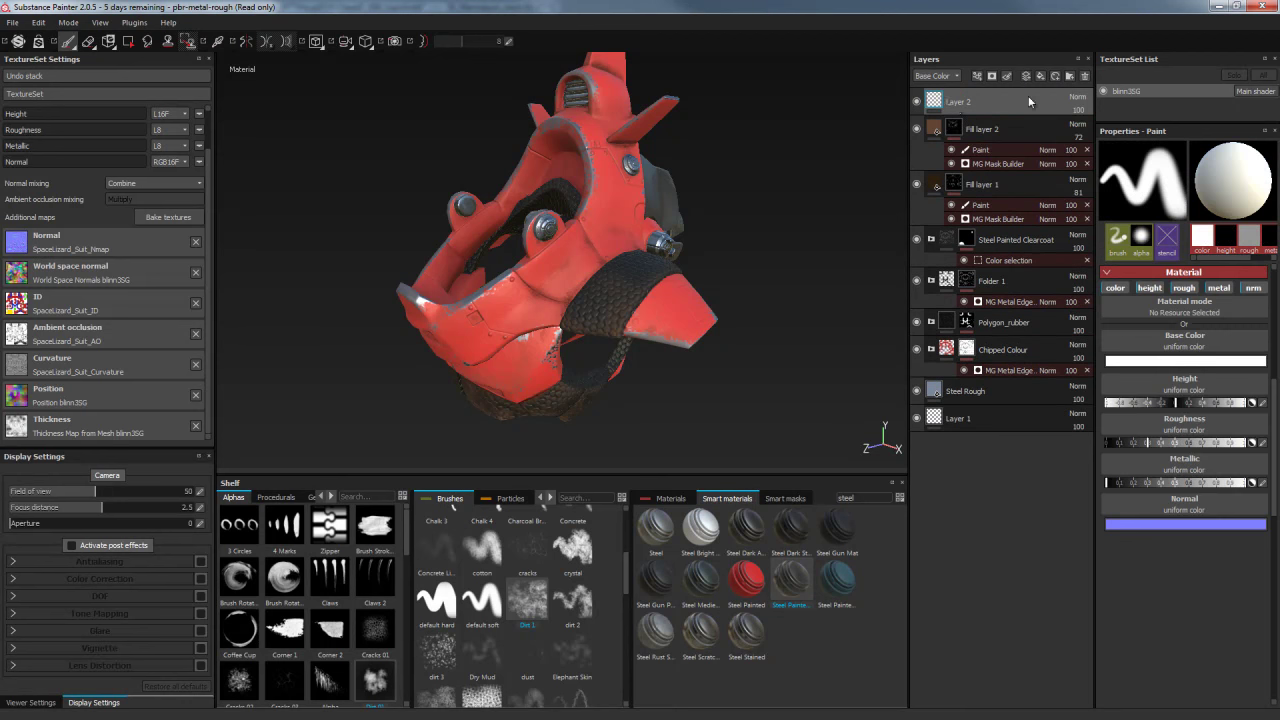
double_click(955, 101)
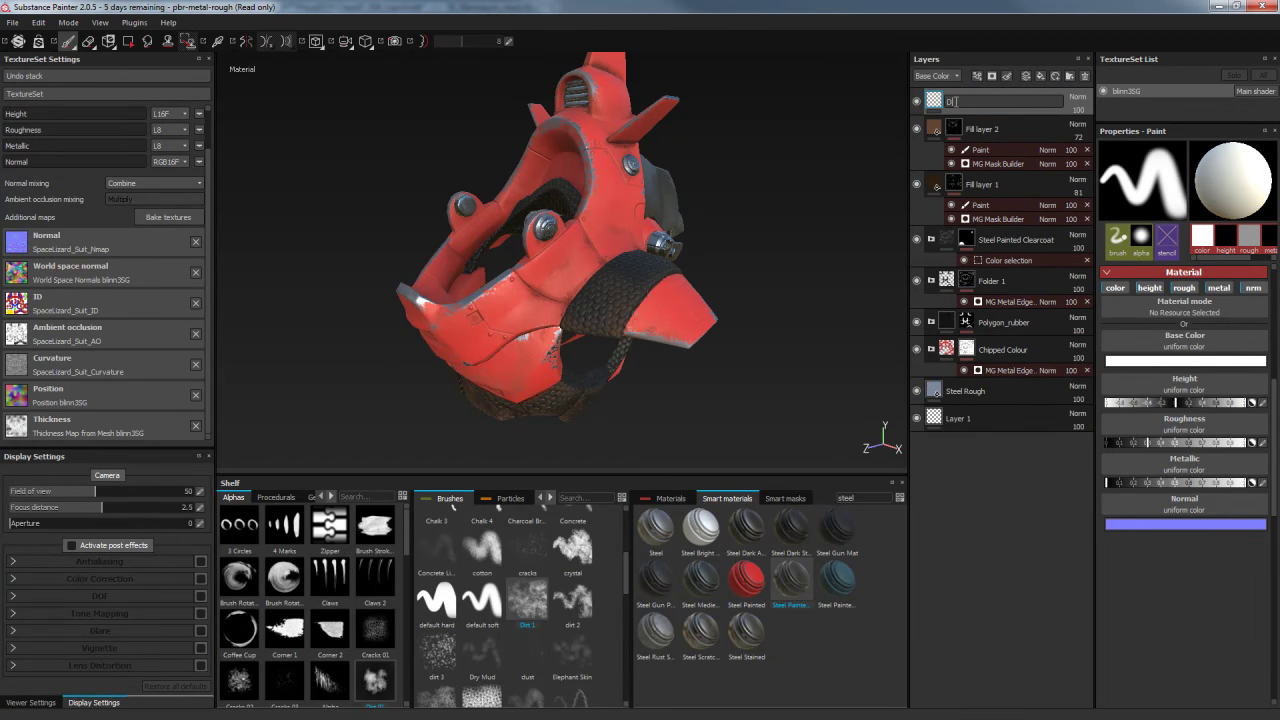
text(Details)
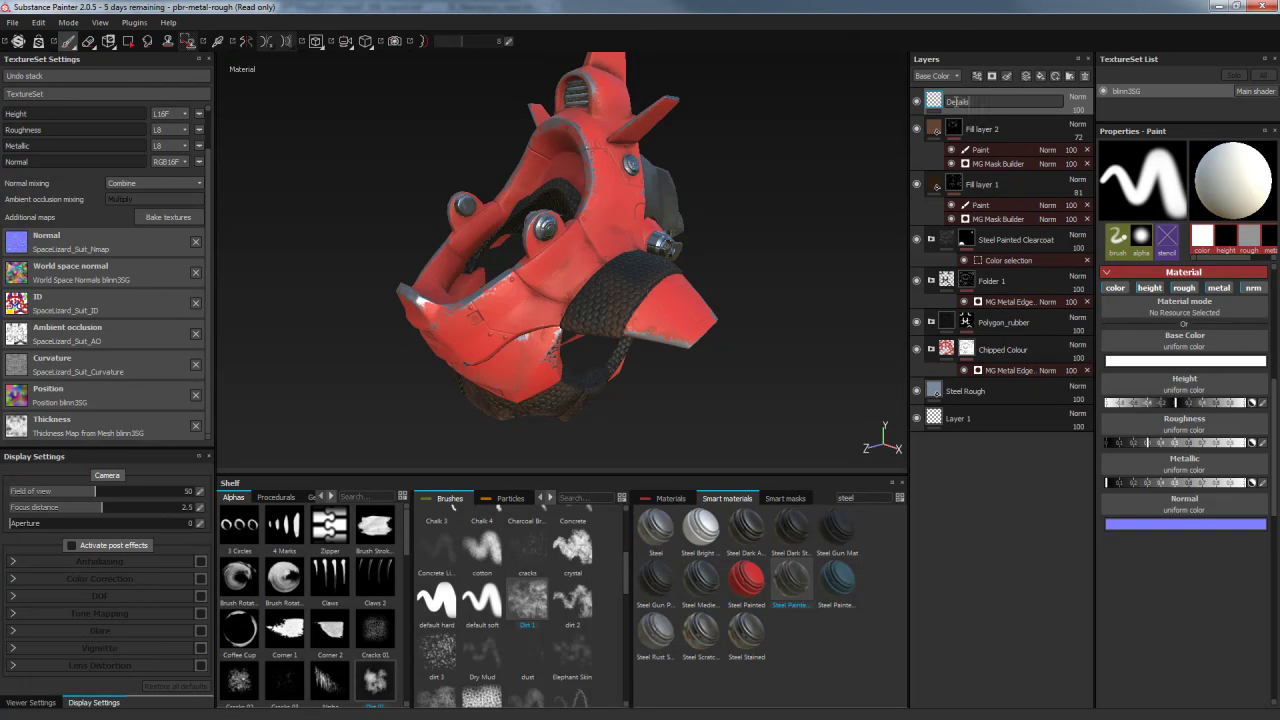
key(Return)
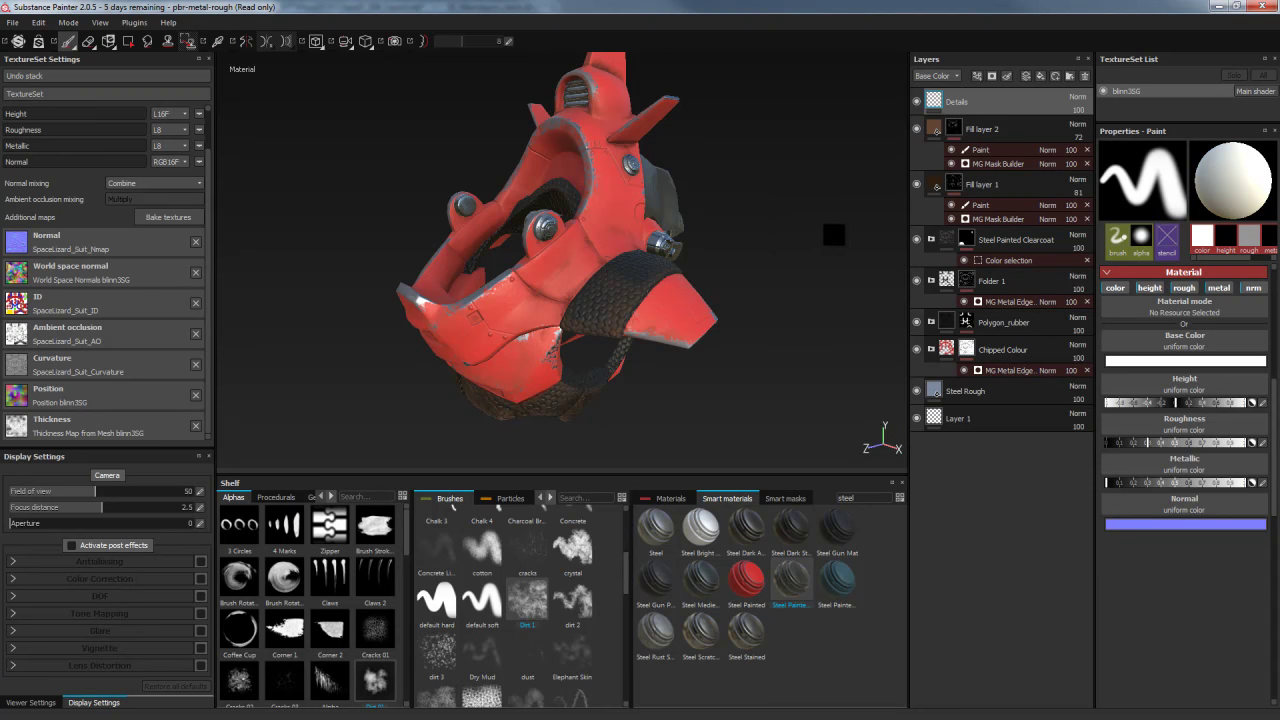
alt+drag(796, 230, 792, 252)
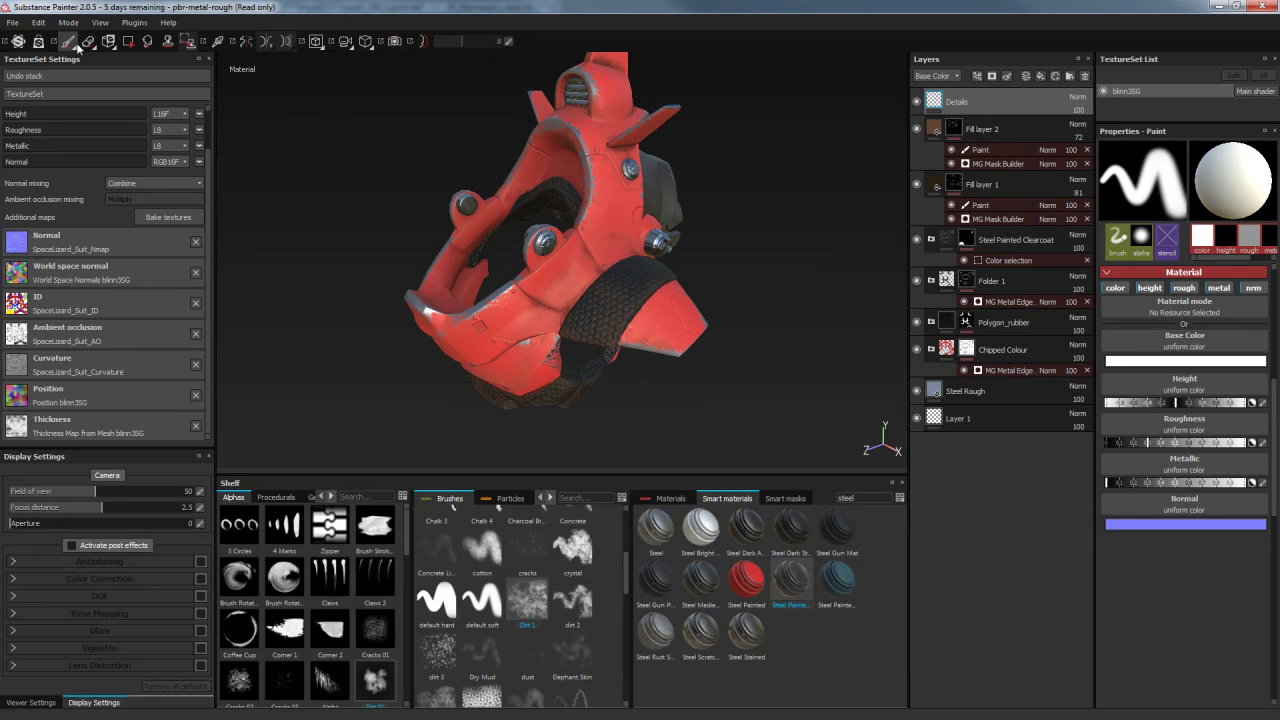
Choose the default hard brush and enable mirror symmetry
click(436, 600)
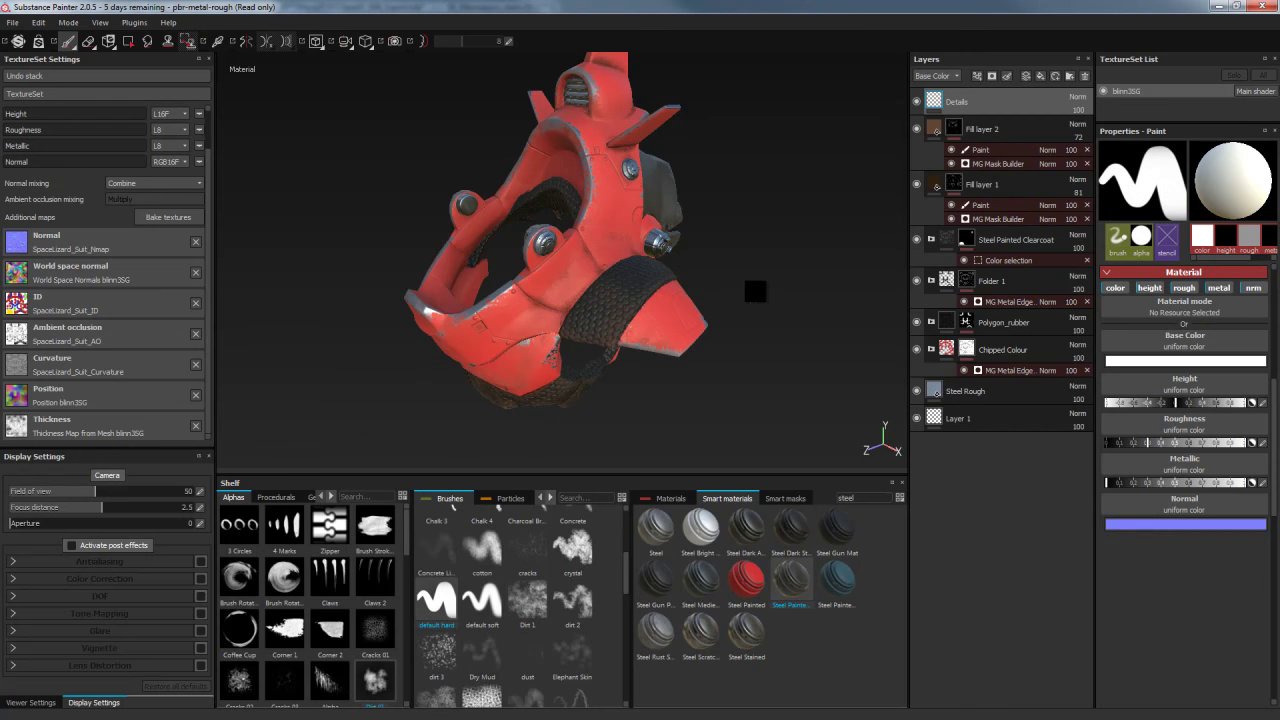
alt+drag(754, 279, 832, 247)
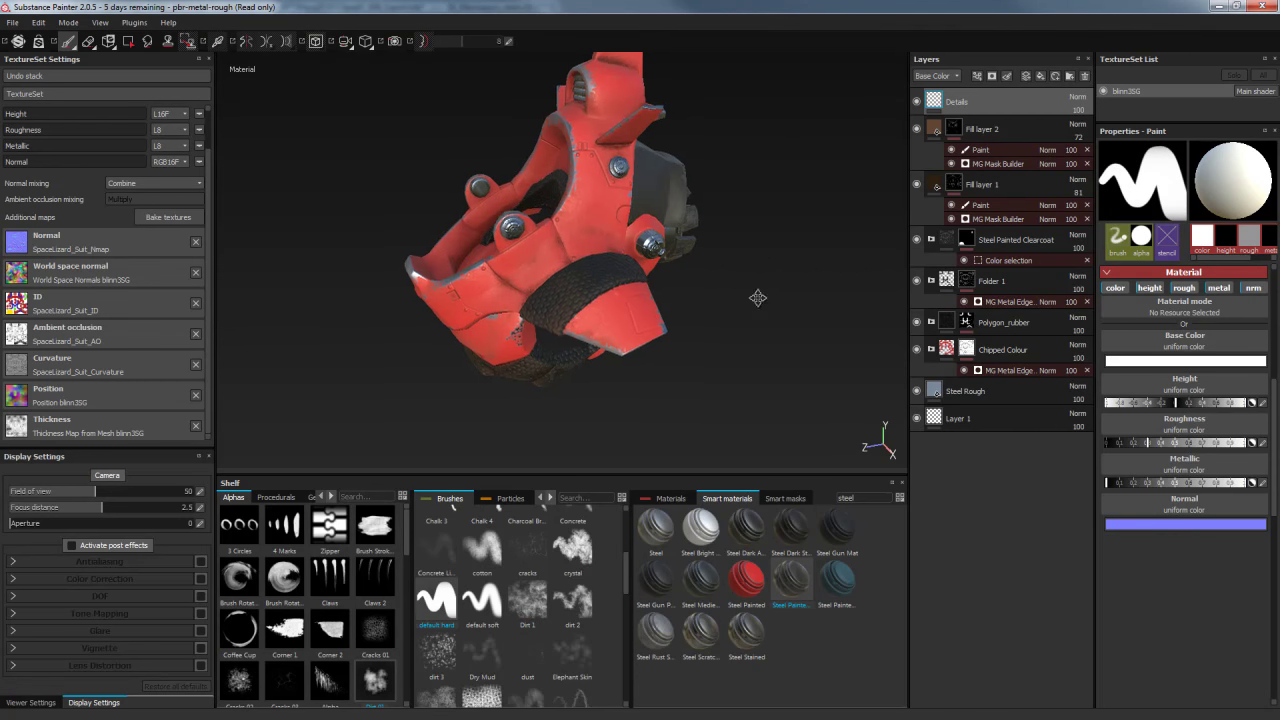
click(249, 41)
mouse_move(651, 354)
alt+mouse_down()
mouse_move(746, 340)
mouse_move(724, 308)
mouse_move(809, 306)
mouse_move(789, 260)
alt+mouse_up()
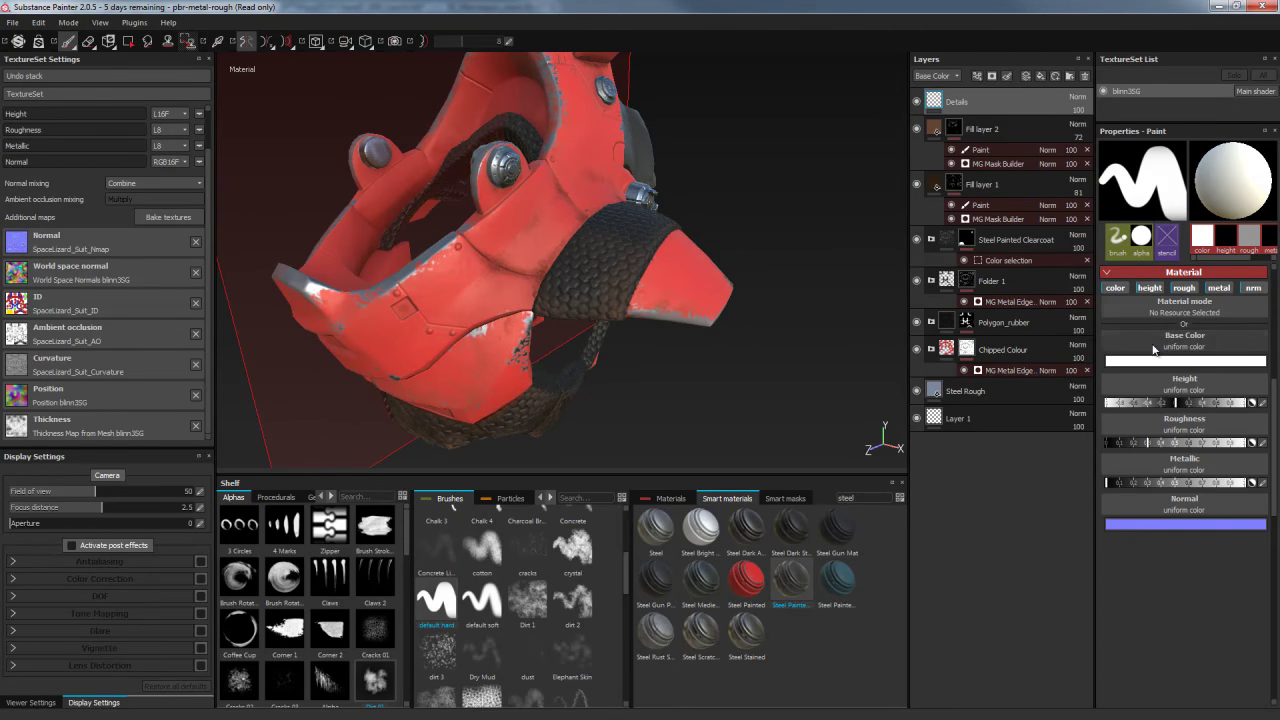
Disable the color, height, roughness and metal channels and load Beveled Rectangle 01 as the normal
click(1114, 288)
click(1150, 288)
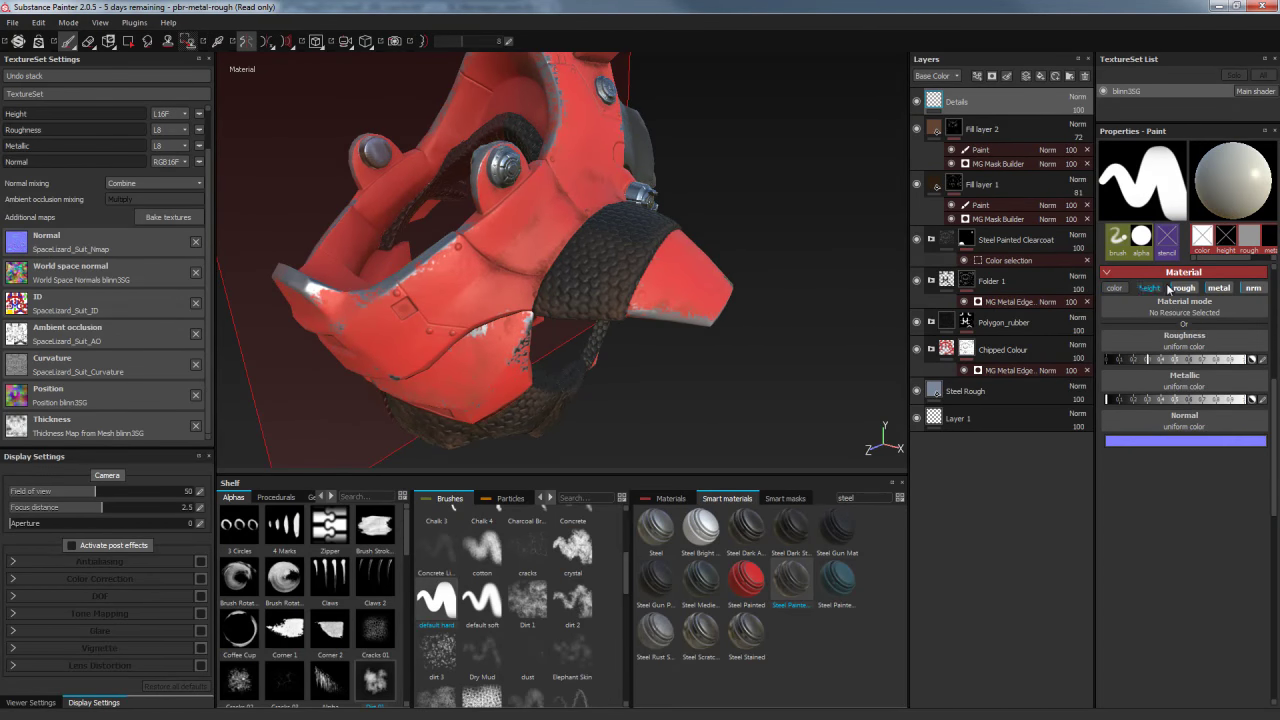
click(1181, 289)
click(1218, 288)
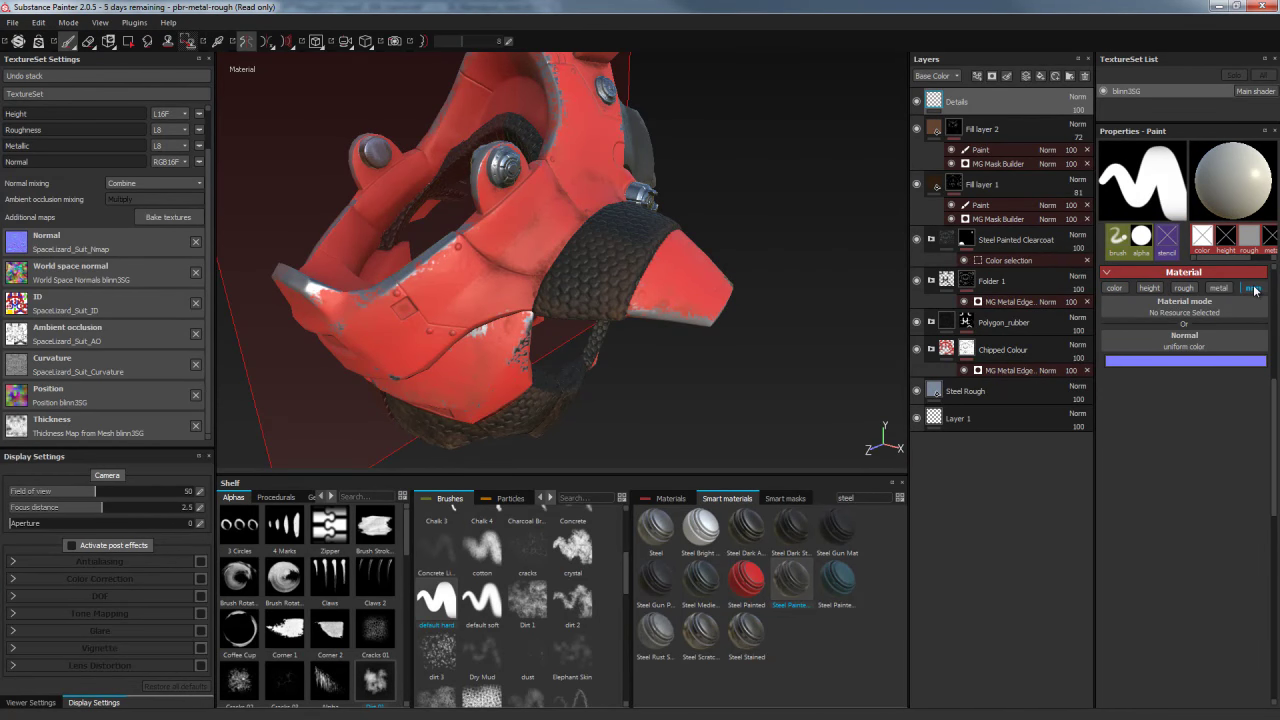
click(1235, 343)
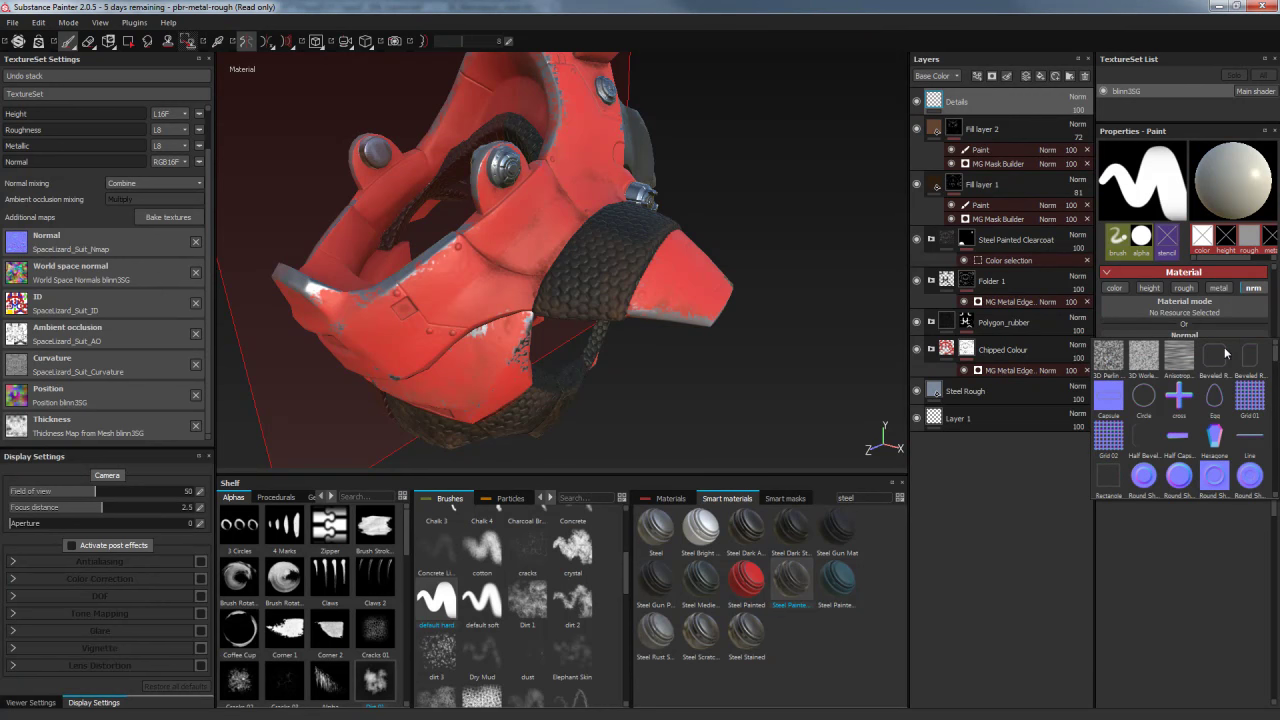
click(1222, 353)
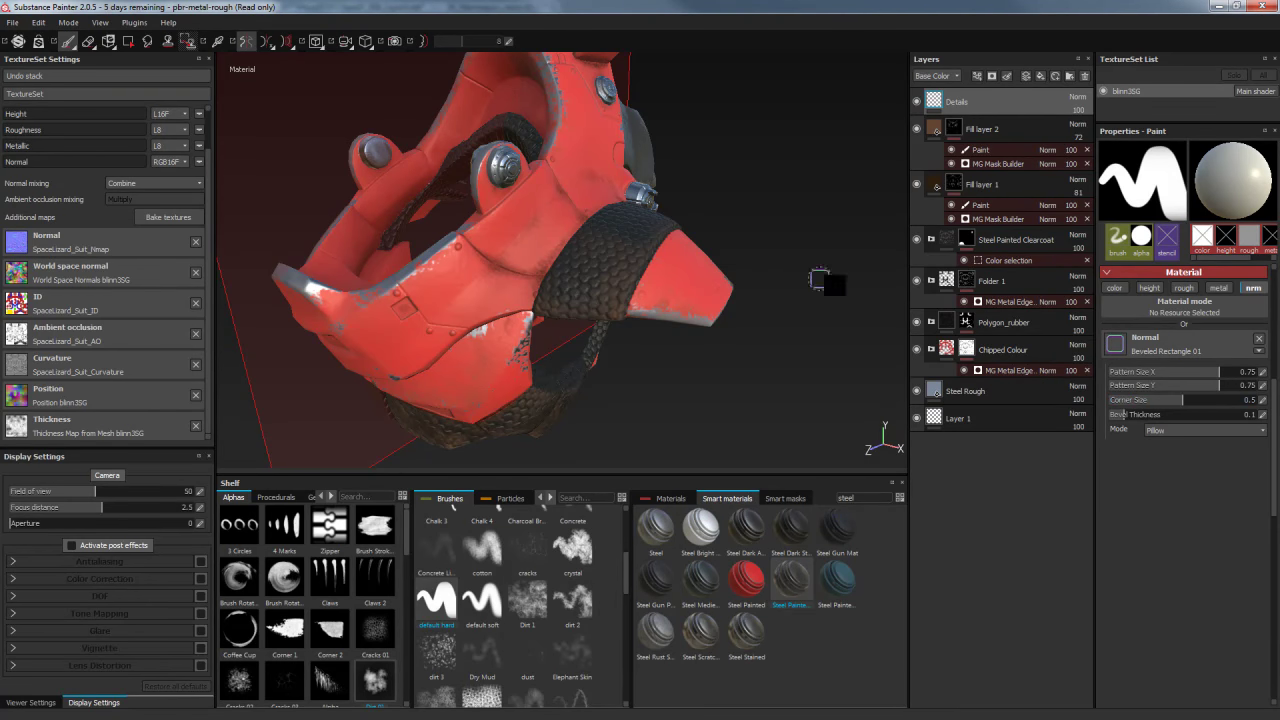
click(1141, 240)
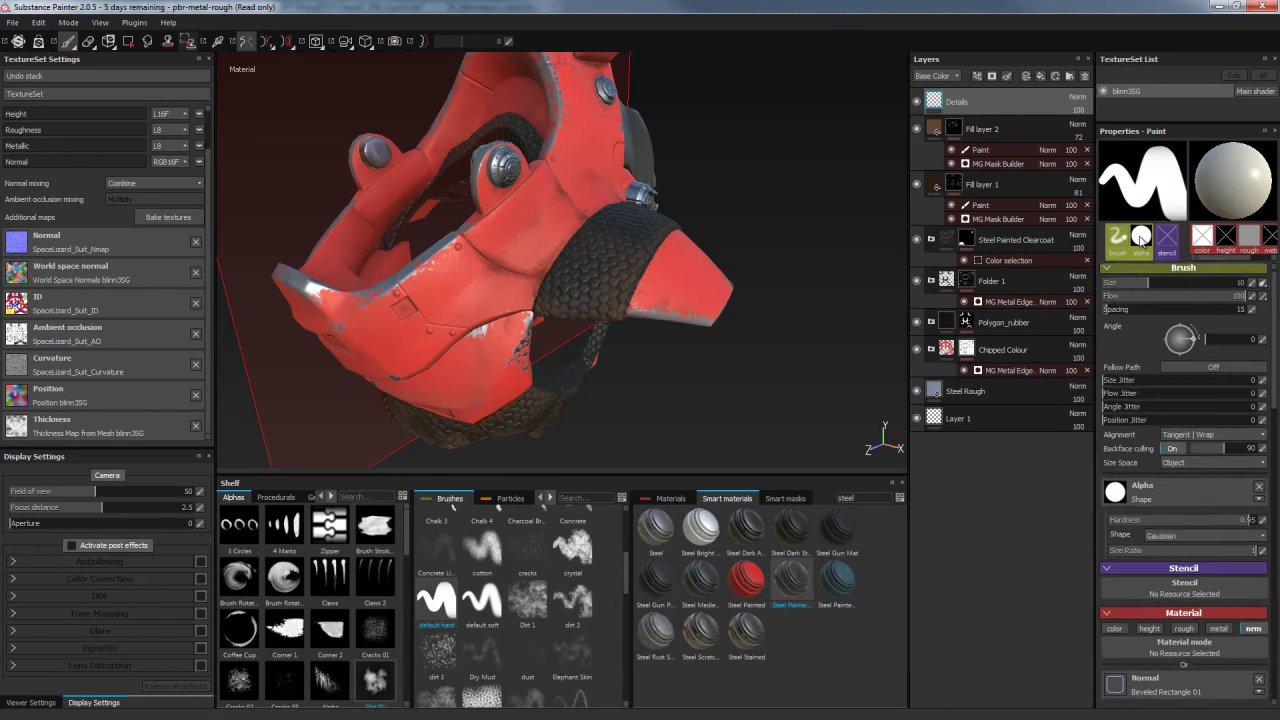
Remove the brush alpha, set size about 24, rotate the stamp diagonally, and lower flow
click(1259, 496)
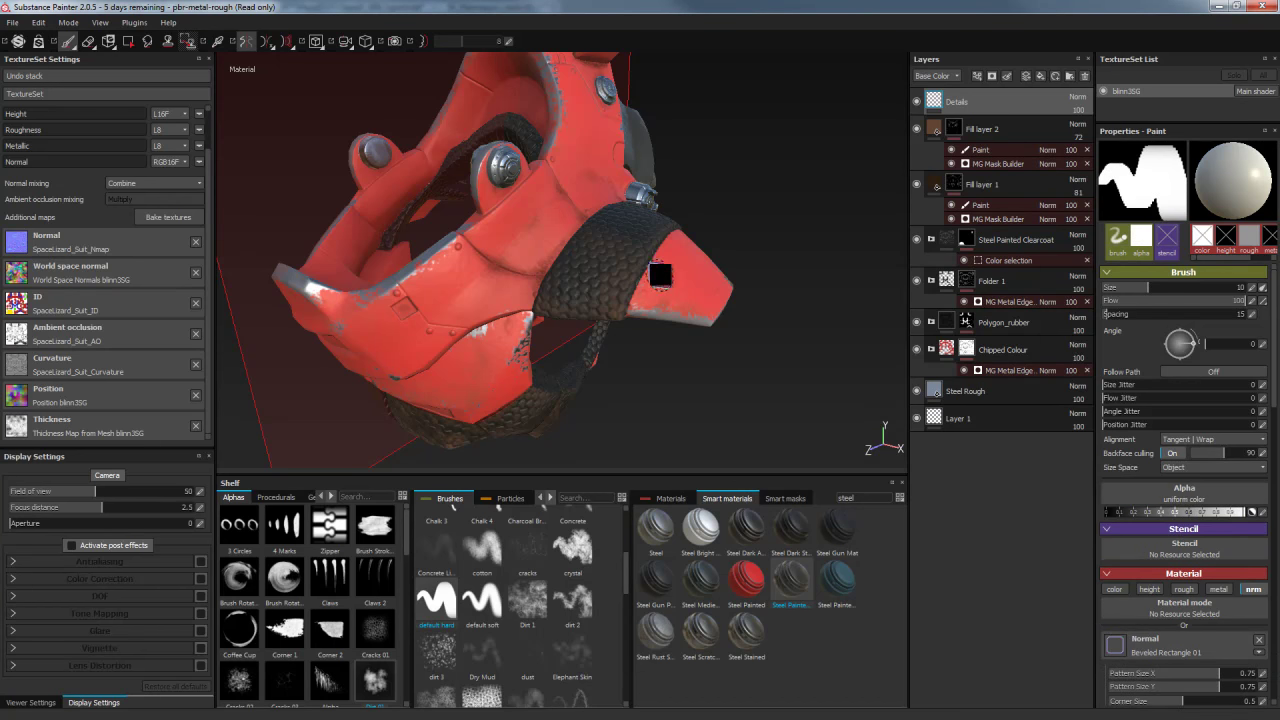
mouse_move(780, 345)
alt+mouse_down()
mouse_move(731, 380)
mouse_move(746, 354)
mouse_move(778, 357)
mouse_move(674, 360)
mouse_move(703, 371)
alt+mouse_up()
scroll(703, 371, up, 2)
scroll(703, 371, up, 3)
mouse_move(775, 330)
alt+mouse_down()
mouse_move(789, 317)
mouse_move(860, 315)
mouse_move(852, 322)
alt+mouse_up()
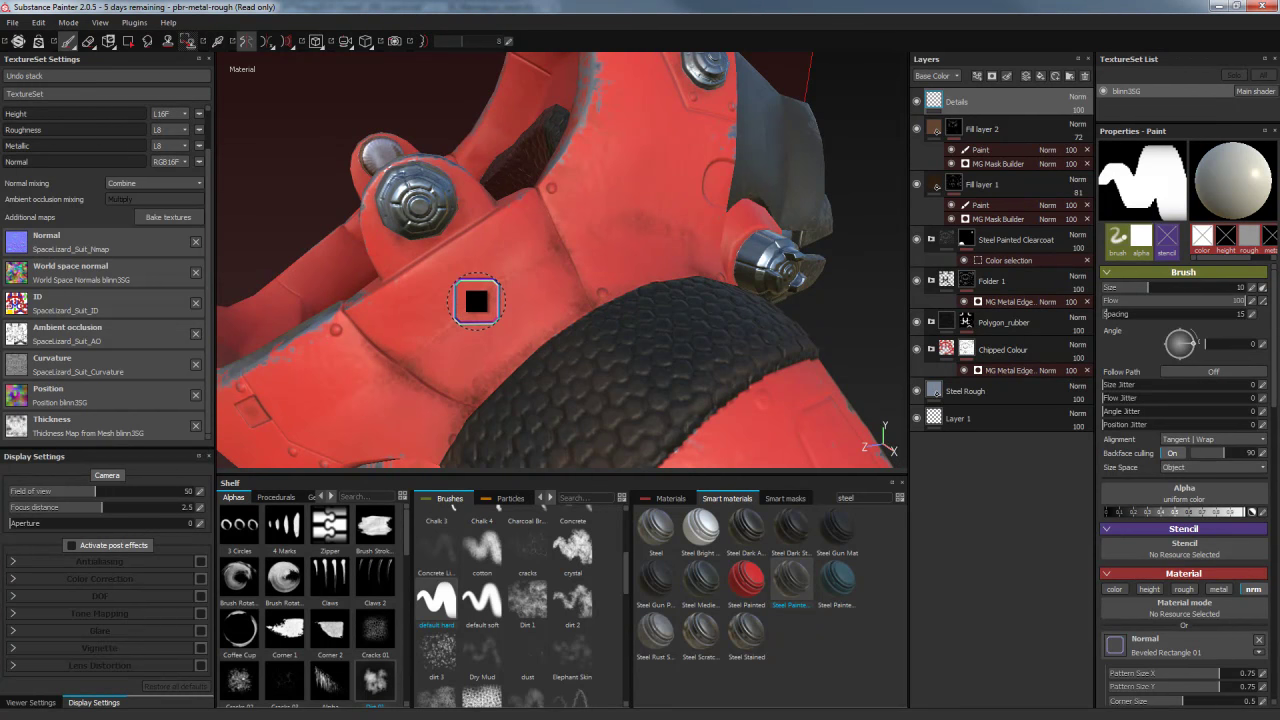
ctrl+drag(434, 259, 441, 198)
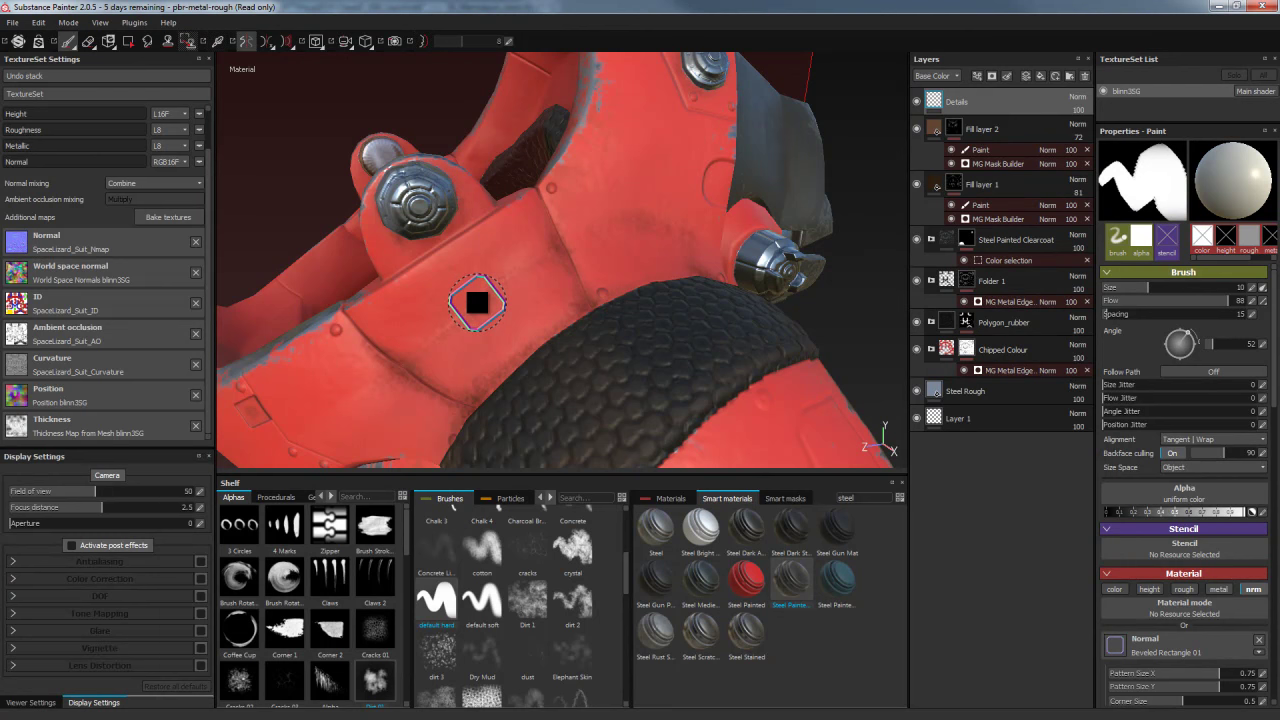
ctrl+right_drag(482, 301, 531, 277)
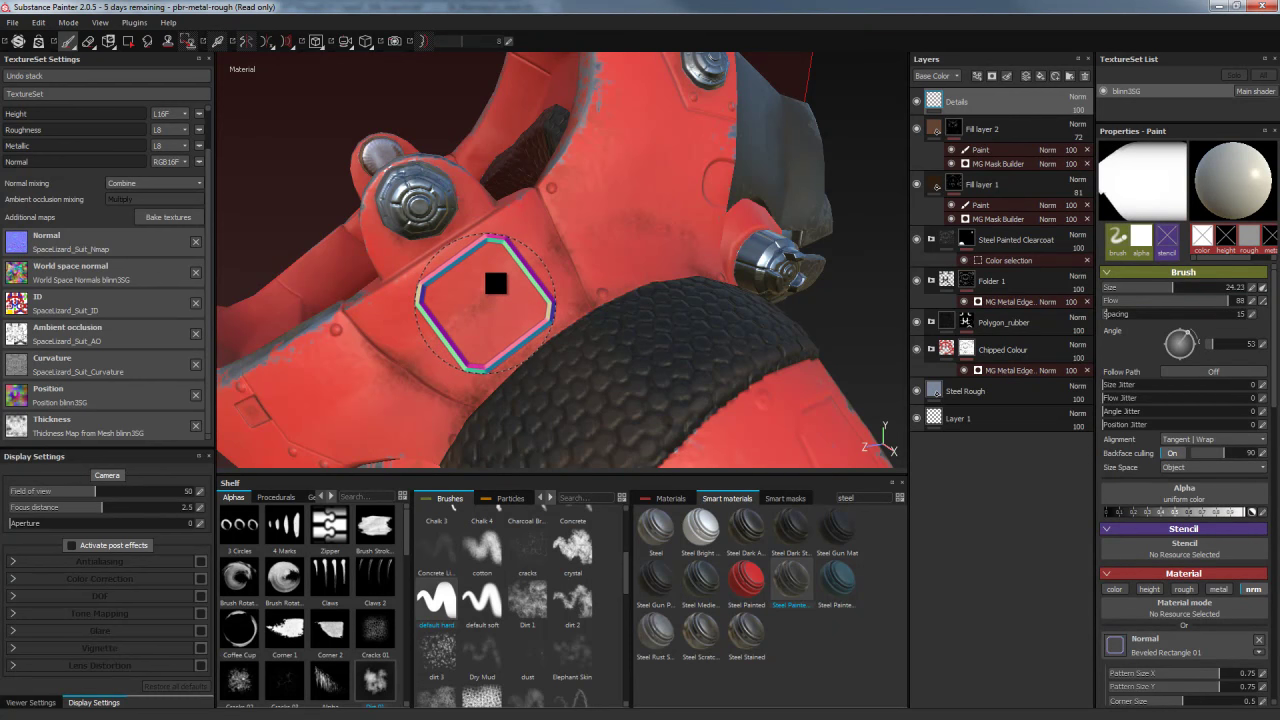
ctrl+drag(495, 282, 485, 302)
ctrl+right_drag(485, 302, 484, 302)
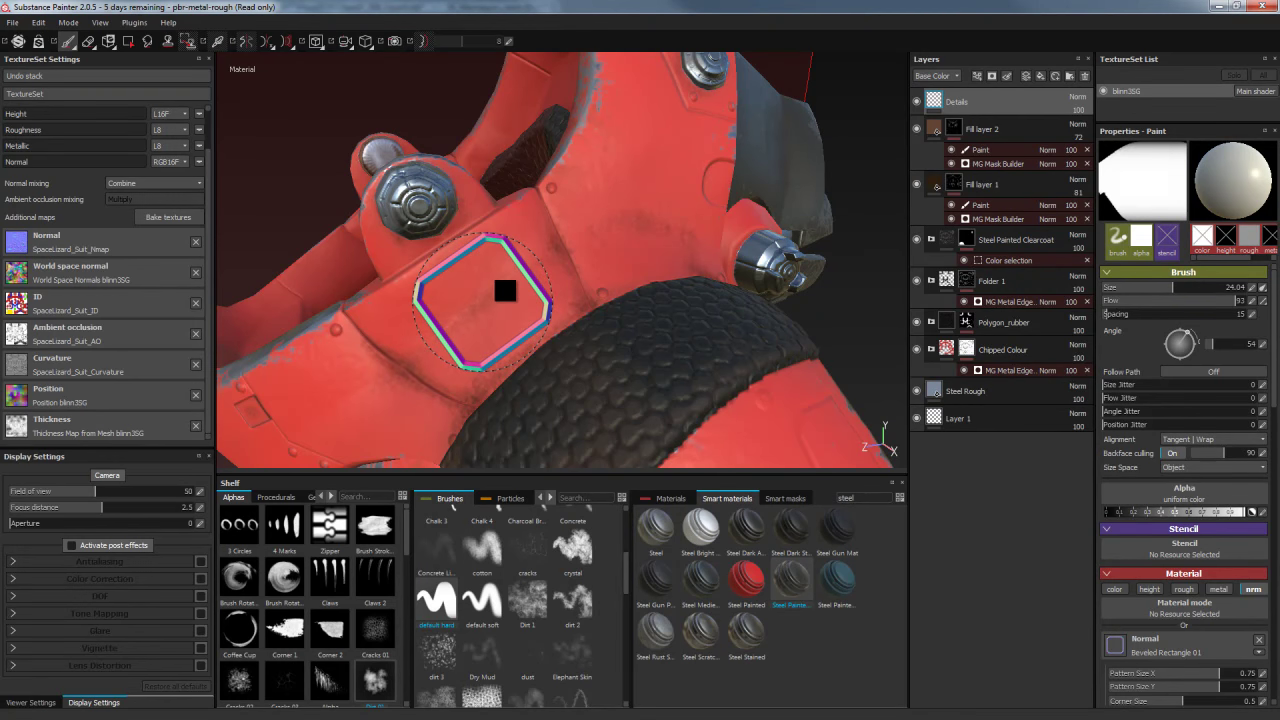
mouse_move(545, 270)
ctrl+right_down()
mouse_move(423, 299)
mouse_move(482, 301)
ctrl+right_up()
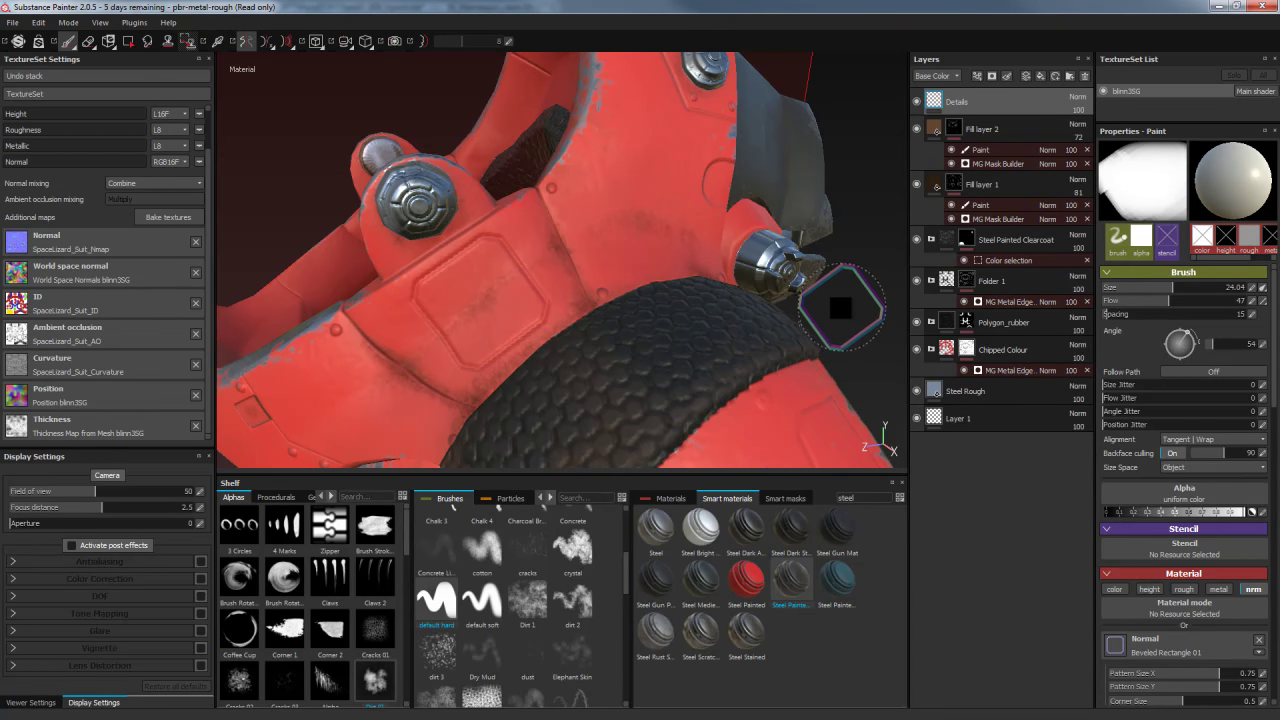
Zoom to the top fin, raise flow, resize and rotate the stamp, and stamp the beveled panel
alt+right_drag(843, 313, 851, 271)
mouse_move(851, 271)
alt+mouse_down()
mouse_move(744, 204)
mouse_move(431, 204)
mouse_move(776, 270)
mouse_move(403, 255)
mouse_move(608, 286)
mouse_move(428, 229)
mouse_move(523, 237)
mouse_move(426, 243)
mouse_move(371, 263)
mouse_move(463, 253)
mouse_move(415, 271)
mouse_move(490, 316)
mouse_move(529, 309)
mouse_move(537, 209)
mouse_move(571, 303)
mouse_move(530, 231)
mouse_move(663, 209)
mouse_move(600, 240)
alt+mouse_up()
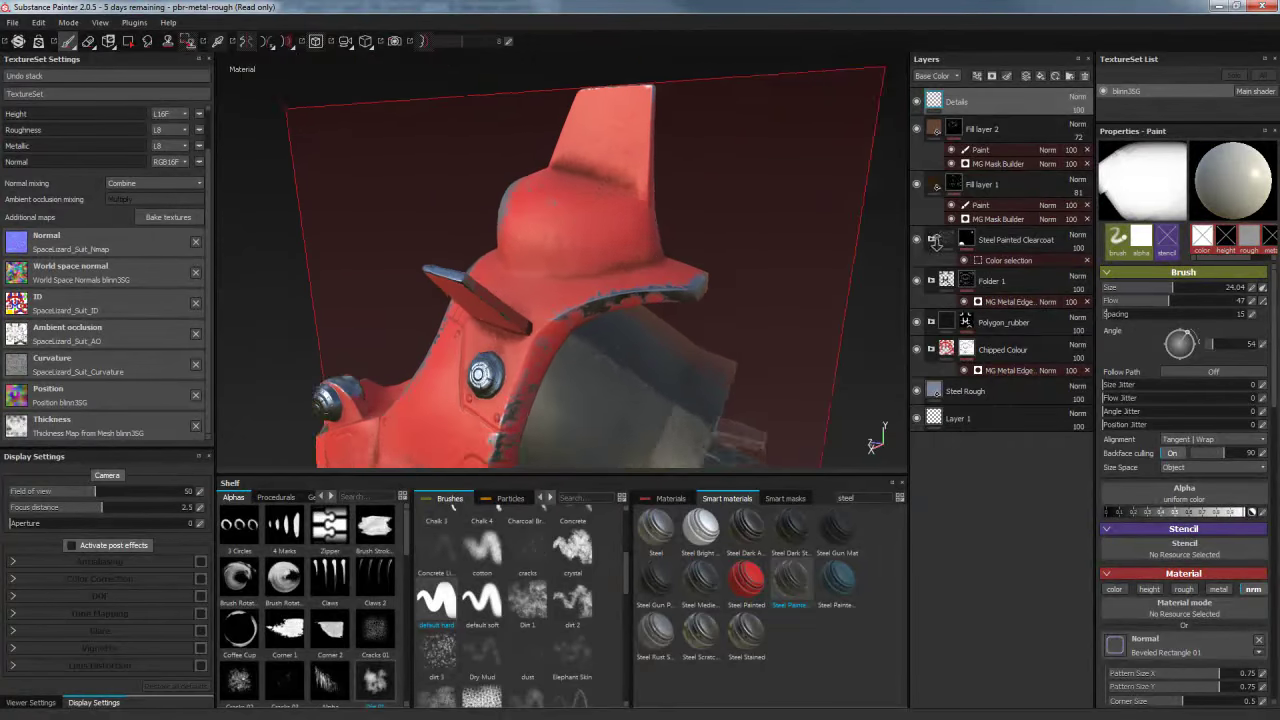
alt+right_drag(600, 240, 590, 270)
alt+drag(590, 270, 577, 261)
alt+right_drag(577, 261, 791, 263)
mouse_move(791, 263)
alt+mouse_down()
mouse_move(657, 271)
mouse_move(714, 200)
mouse_move(686, 211)
alt+mouse_up()
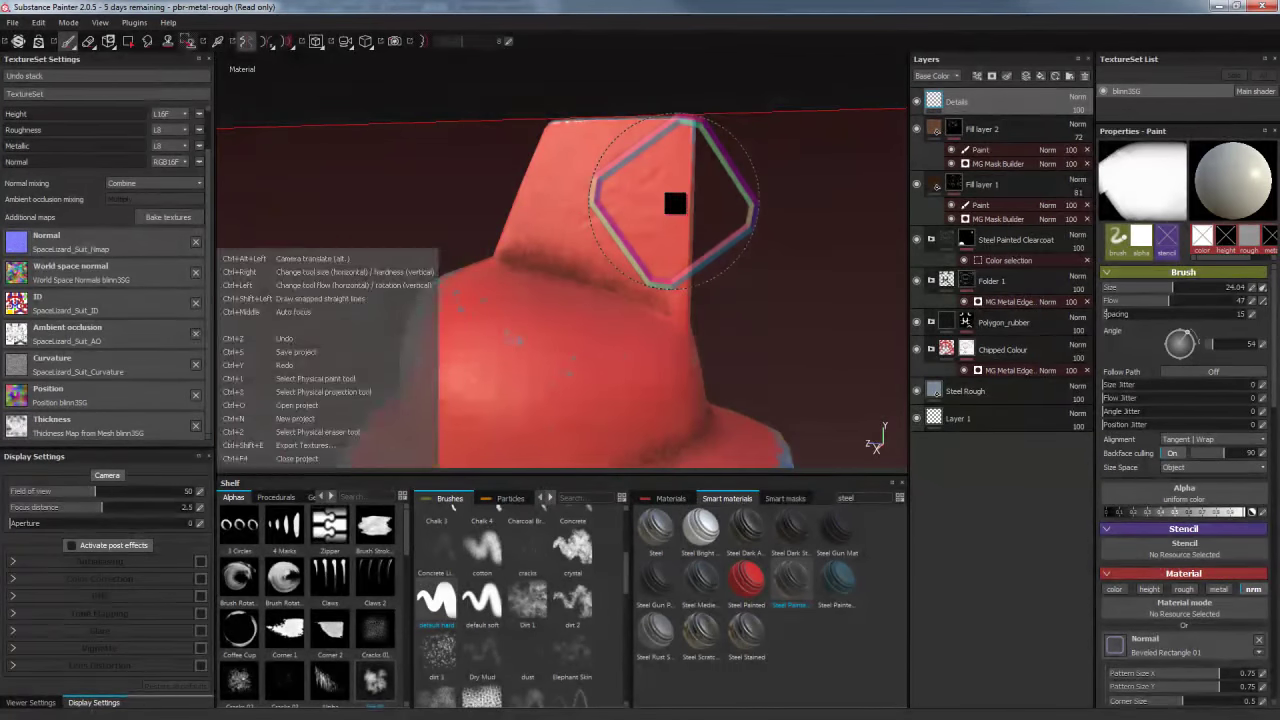
ctrl+right_drag(675, 199, 719, 199)
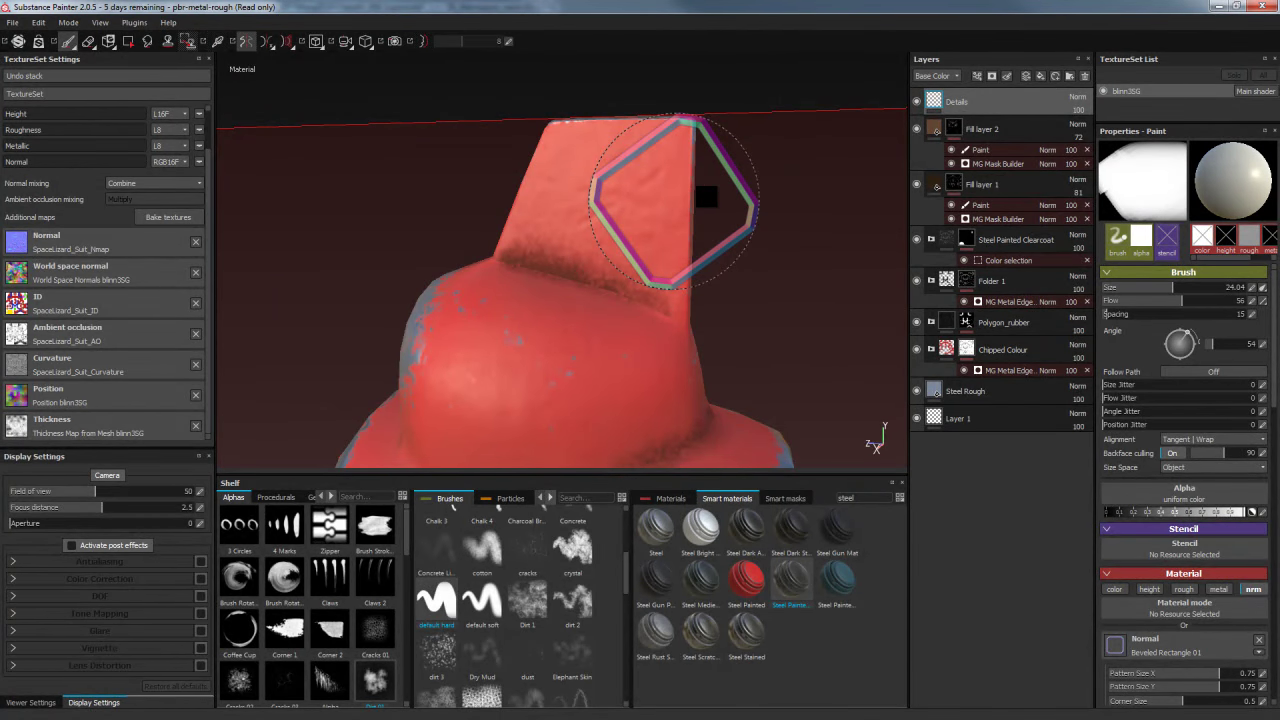
ctrl+right_drag(657, 215, 677, 208)
mouse_move(674, 208)
ctrl+mouse_down()
mouse_move(654, 151)
mouse_move(680, 178)
ctrl+mouse_up()
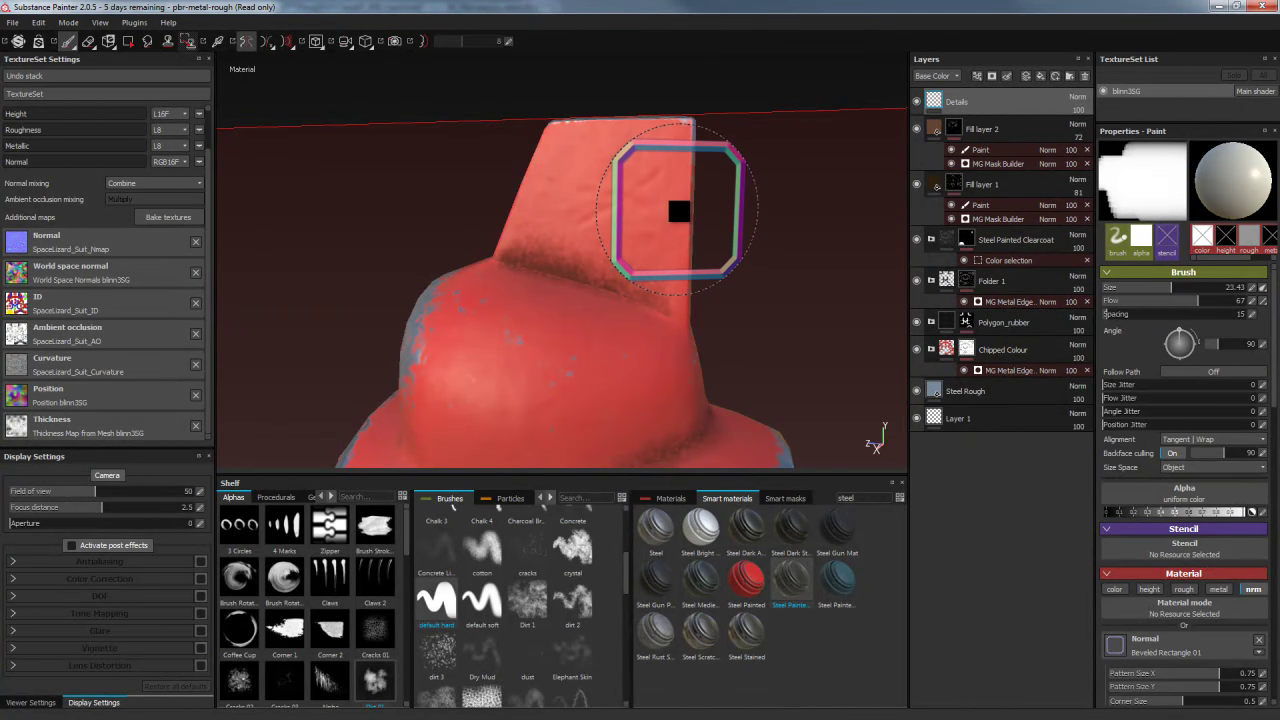
click(680, 212)
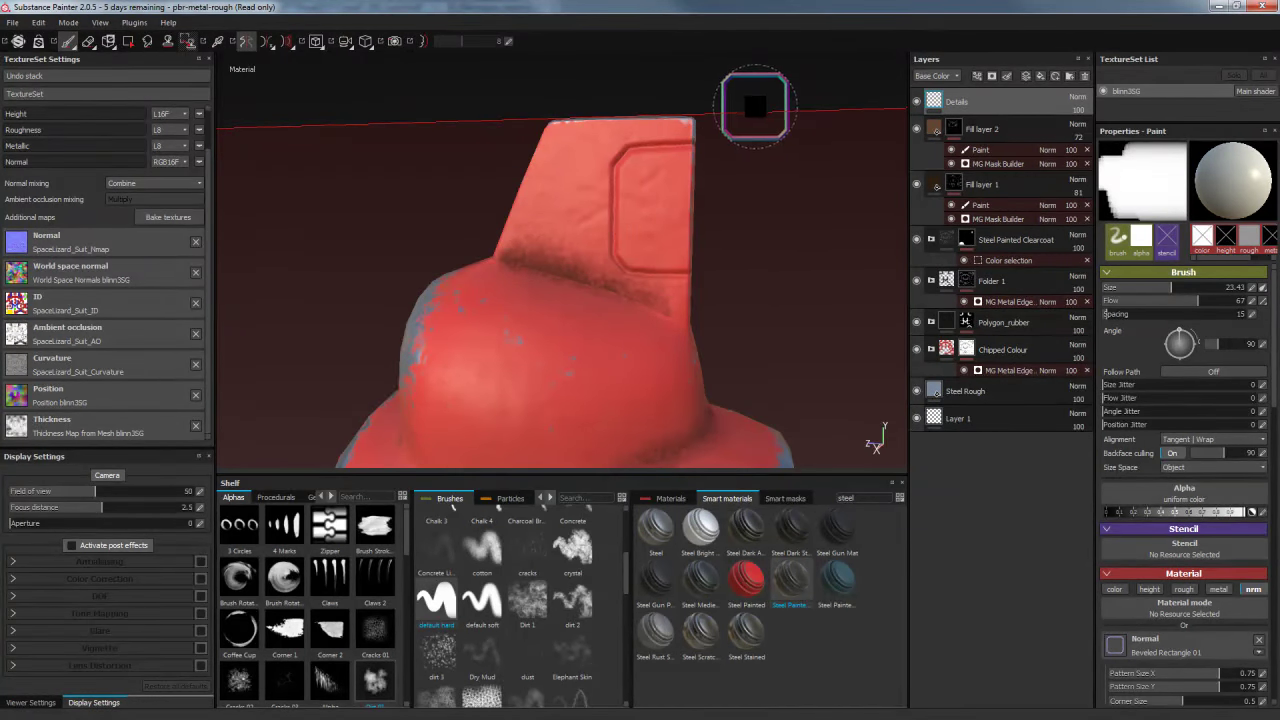
Orbit to the helmet's side and bring up the normal stamp shape list
mouse_move(746, 89)
alt+mouse_down()
mouse_move(623, 93)
mouse_move(701, 165)
mouse_move(757, 157)
mouse_move(486, 157)
mouse_move(520, 163)
mouse_move(538, 107)
mouse_move(566, 109)
alt+mouse_up()
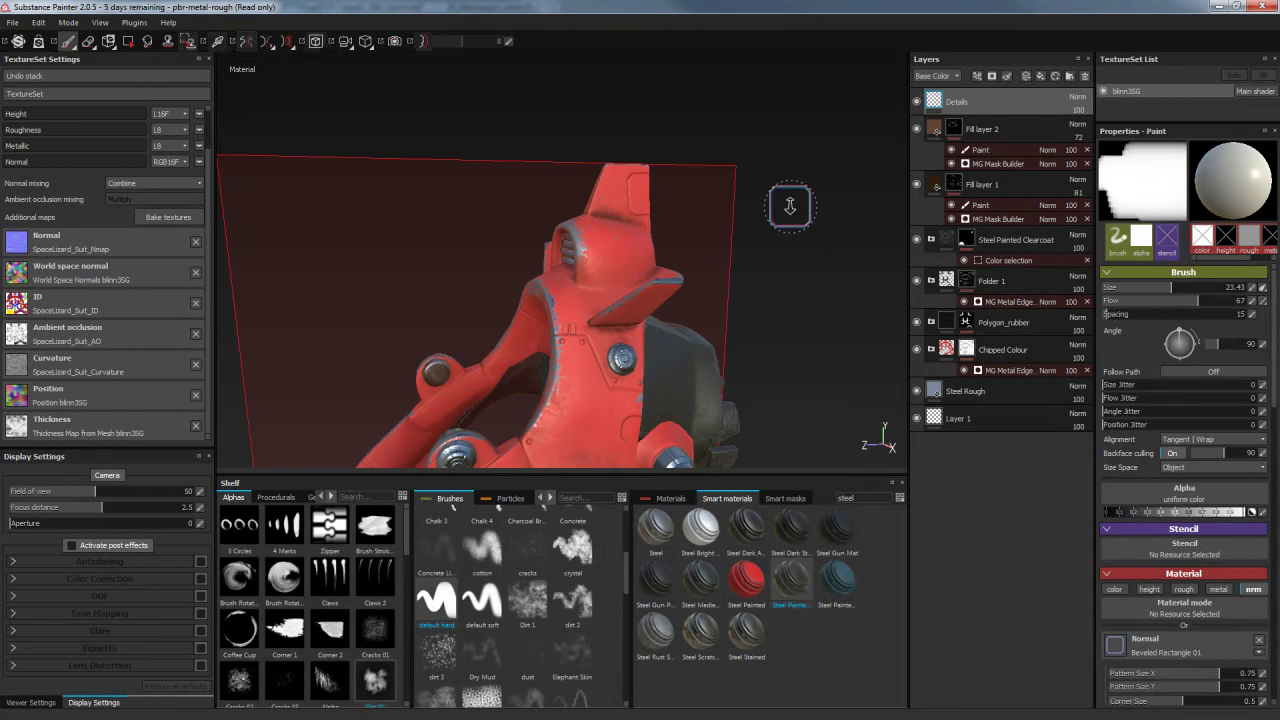
alt+drag(789, 206, 548, 208)
mouse_move(814, 371)
alt+mouse_down()
mouse_move(791, 257)
mouse_move(855, 283)
mouse_move(829, 263)
mouse_move(843, 286)
mouse_move(829, 289)
mouse_move(839, 281)
mouse_move(826, 277)
mouse_move(849, 277)
mouse_move(870, 300)
alt+mouse_up()
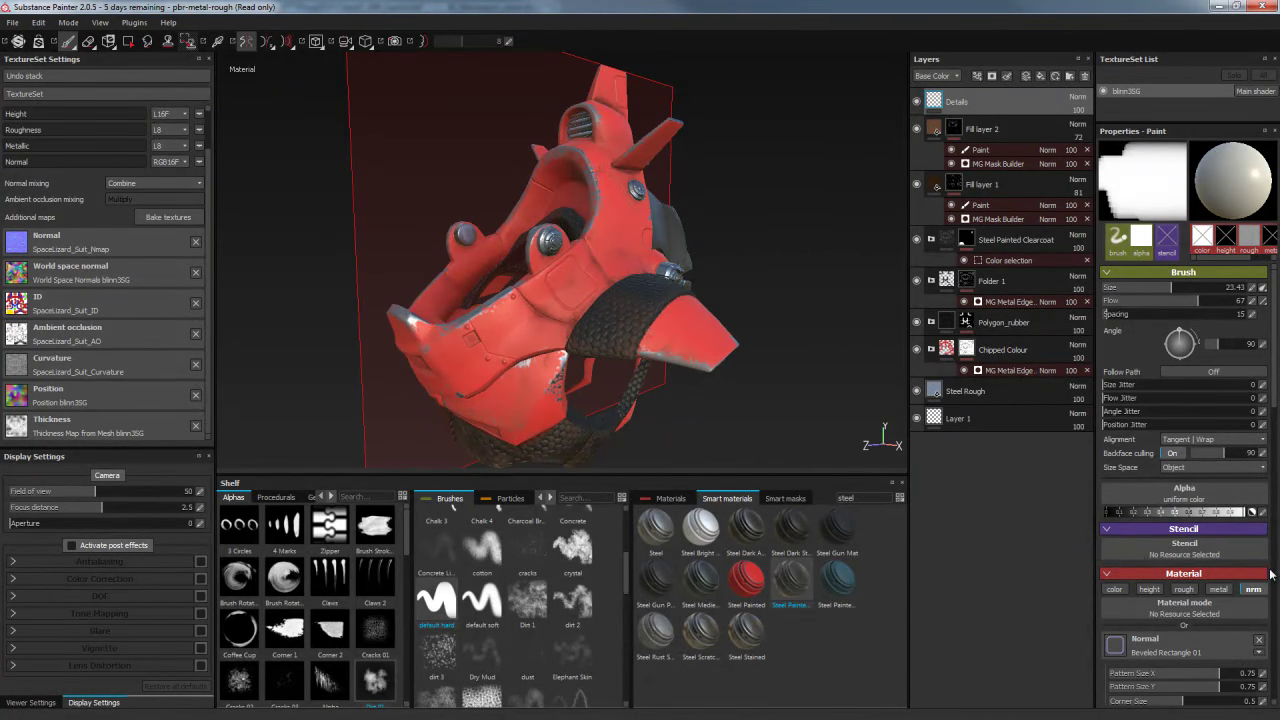
click(1226, 650)
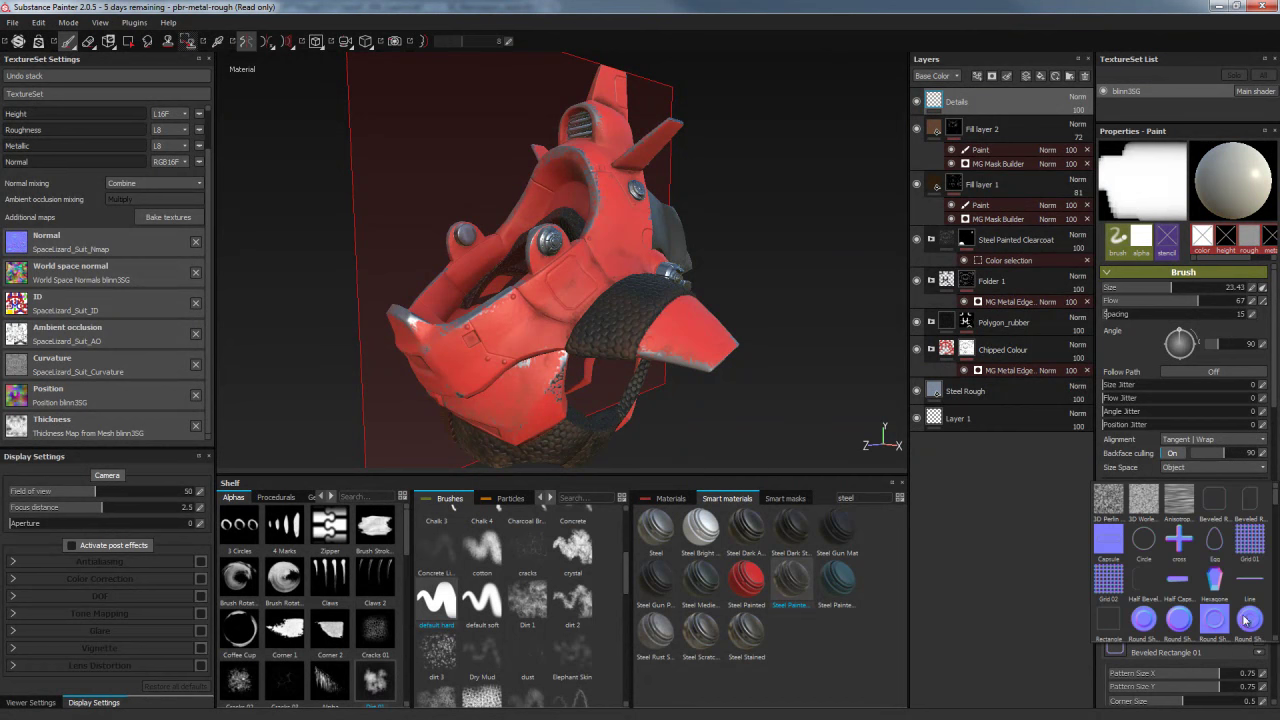
scroll(1270, 537, down, 2)
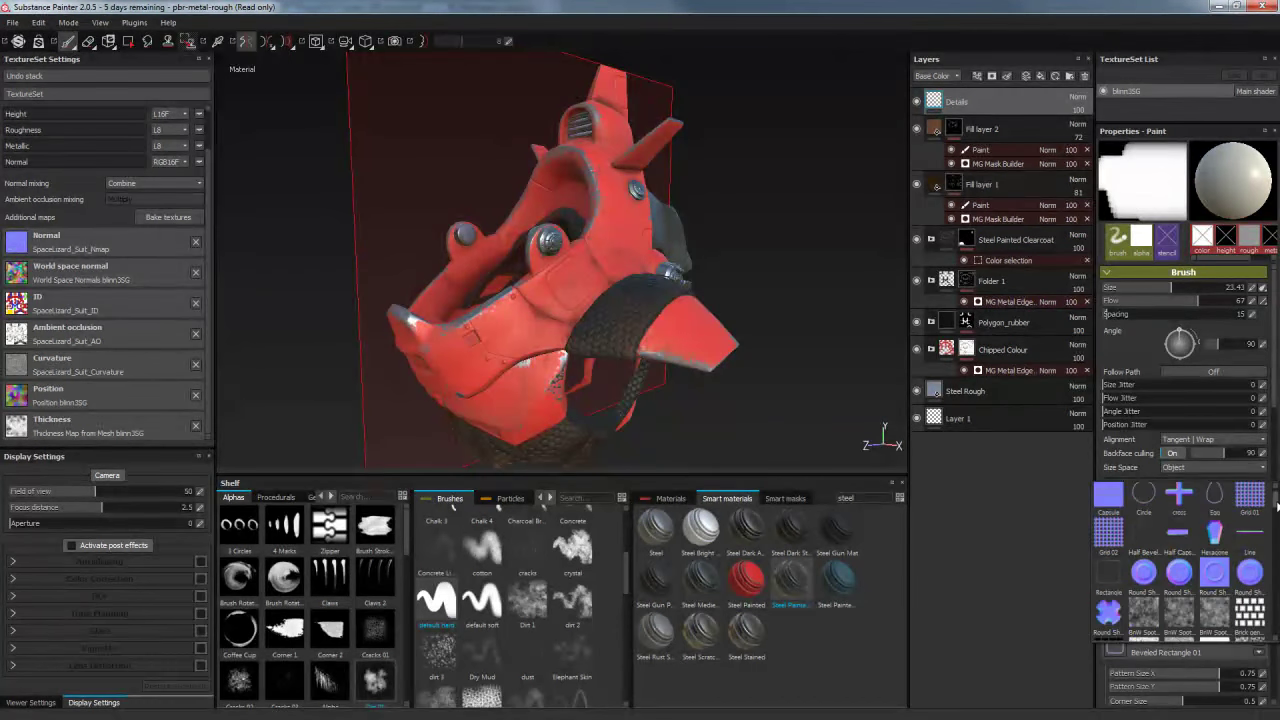
scroll(1272, 520, down, 1)
scroll(1276, 510, down, 2)
scroll(1277, 514, down, 1)
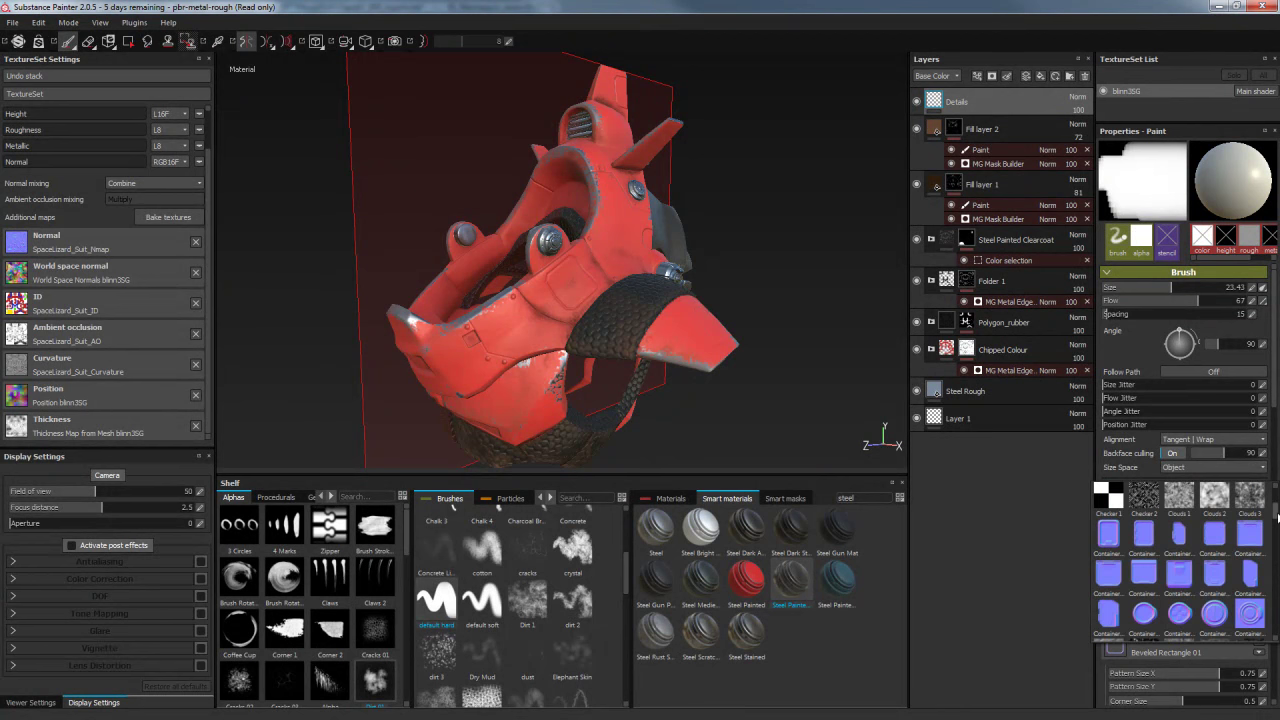
scroll(1277, 515, down, 1)
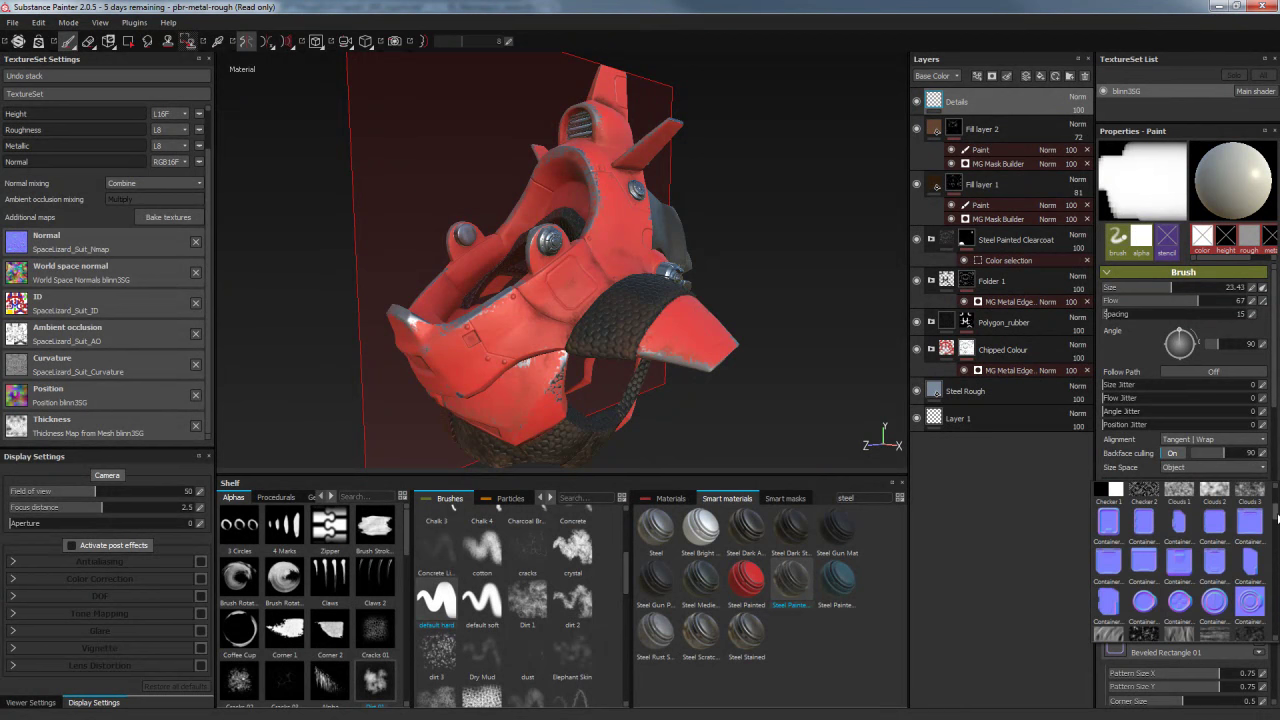
scroll(1277, 515, down, 1)
scroll(1277, 515, down, 1)
scroll(1277, 517, down, 1)
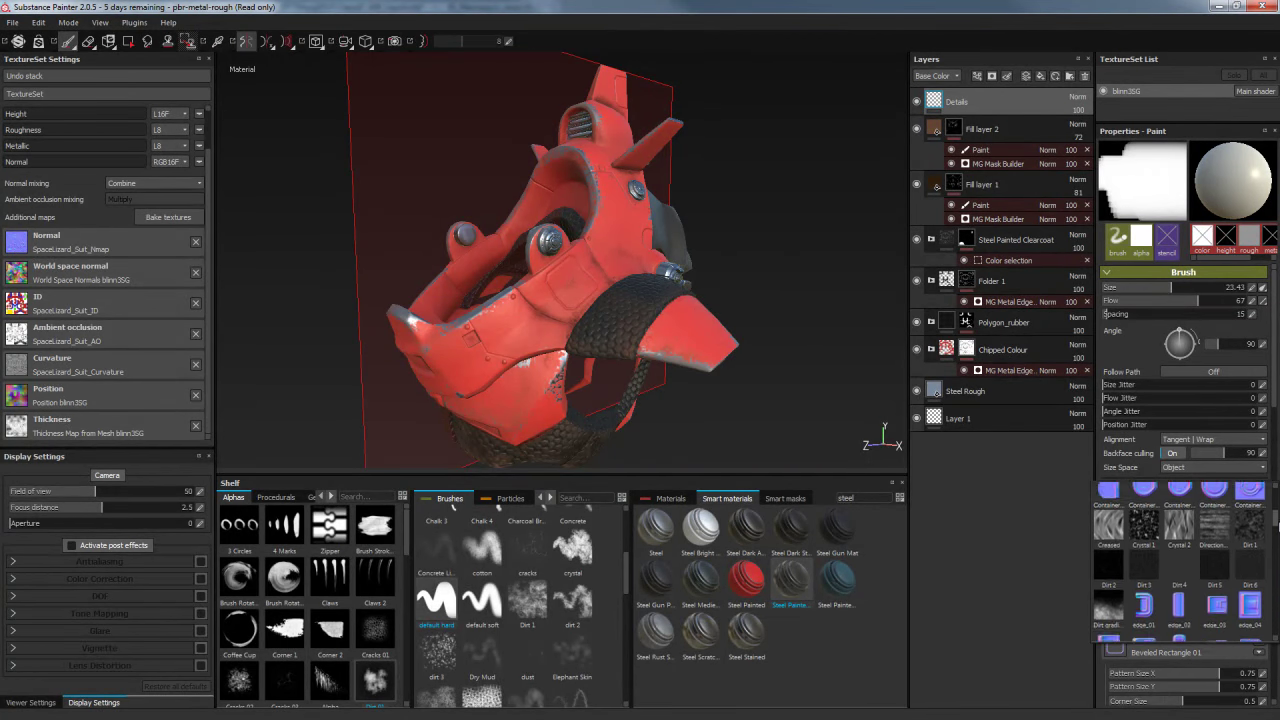
scroll(1277, 520, down, 1)
scroll(1277, 520, down, 1)
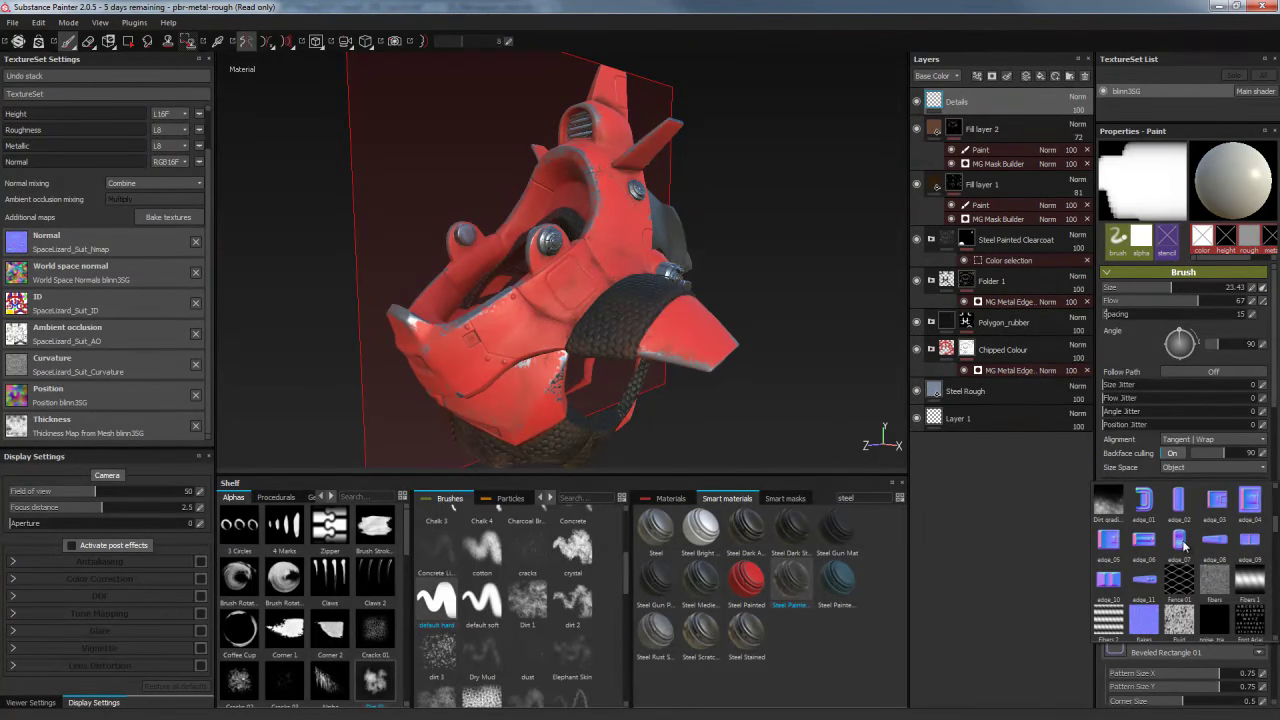
click(1222, 516)
alt+drag(851, 228, 820, 261)
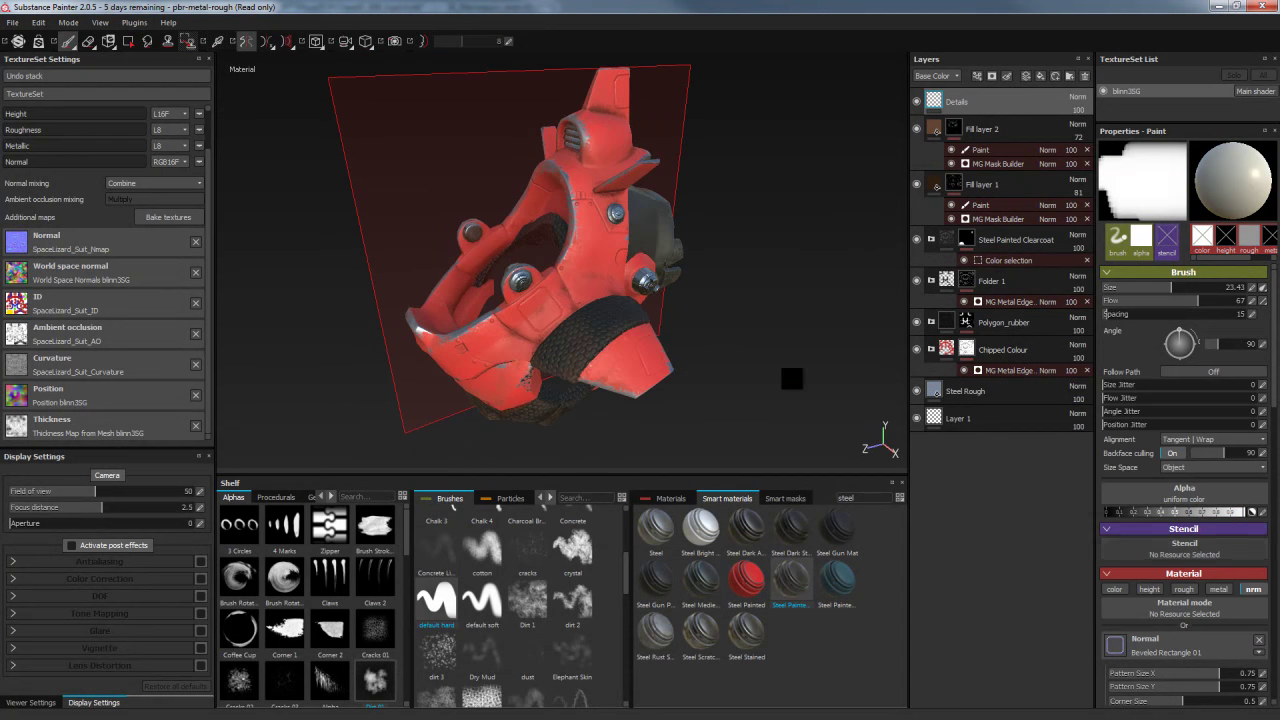
mouse_move(830, 322)
alt+mouse_down()
mouse_move(765, 238)
mouse_move(780, 274)
mouse_move(851, 273)
alt+mouse_up()
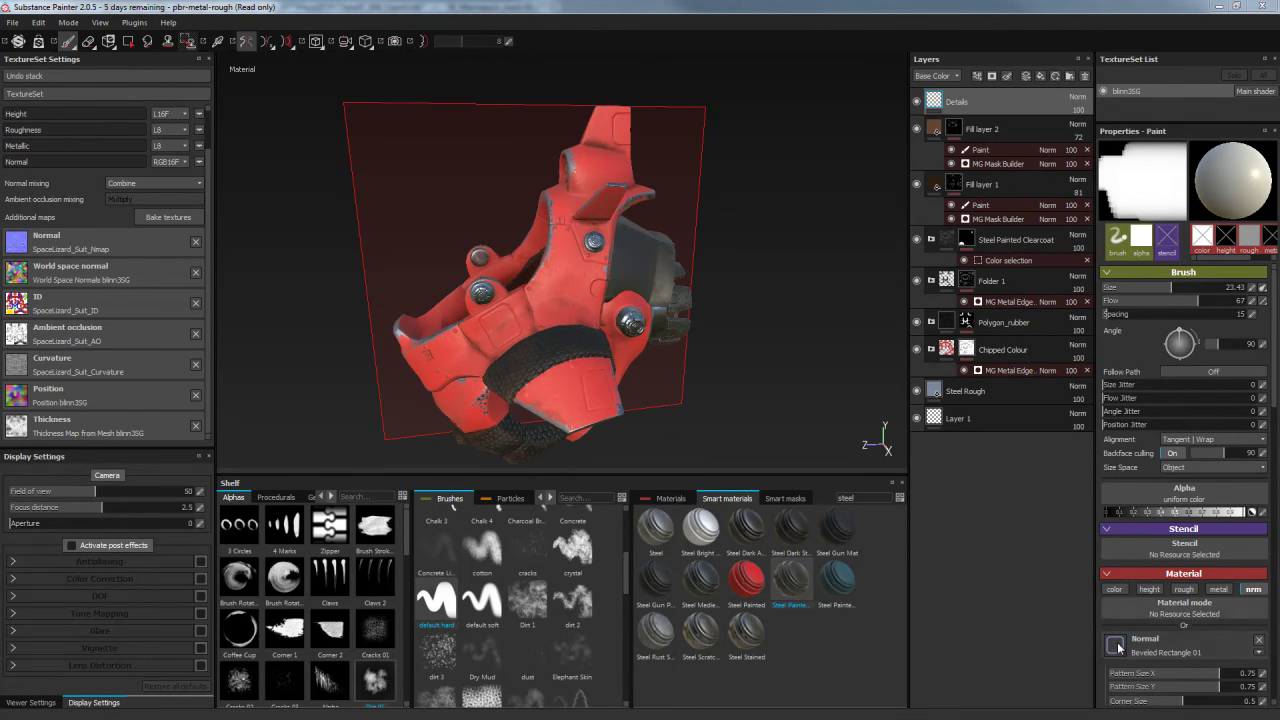
Clear the Beveled Rectangle normal, disable normal, and enable color, roughness and metal channels
click(1259, 639)
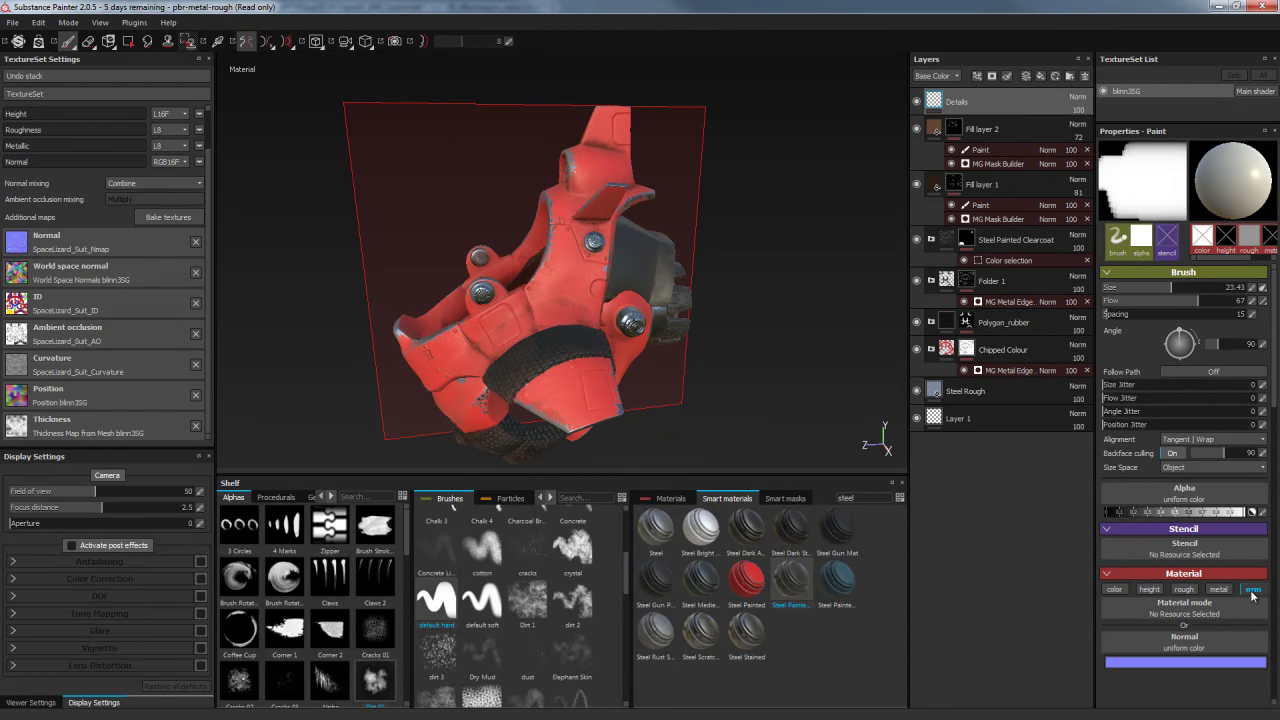
click(1253, 589)
click(1218, 589)
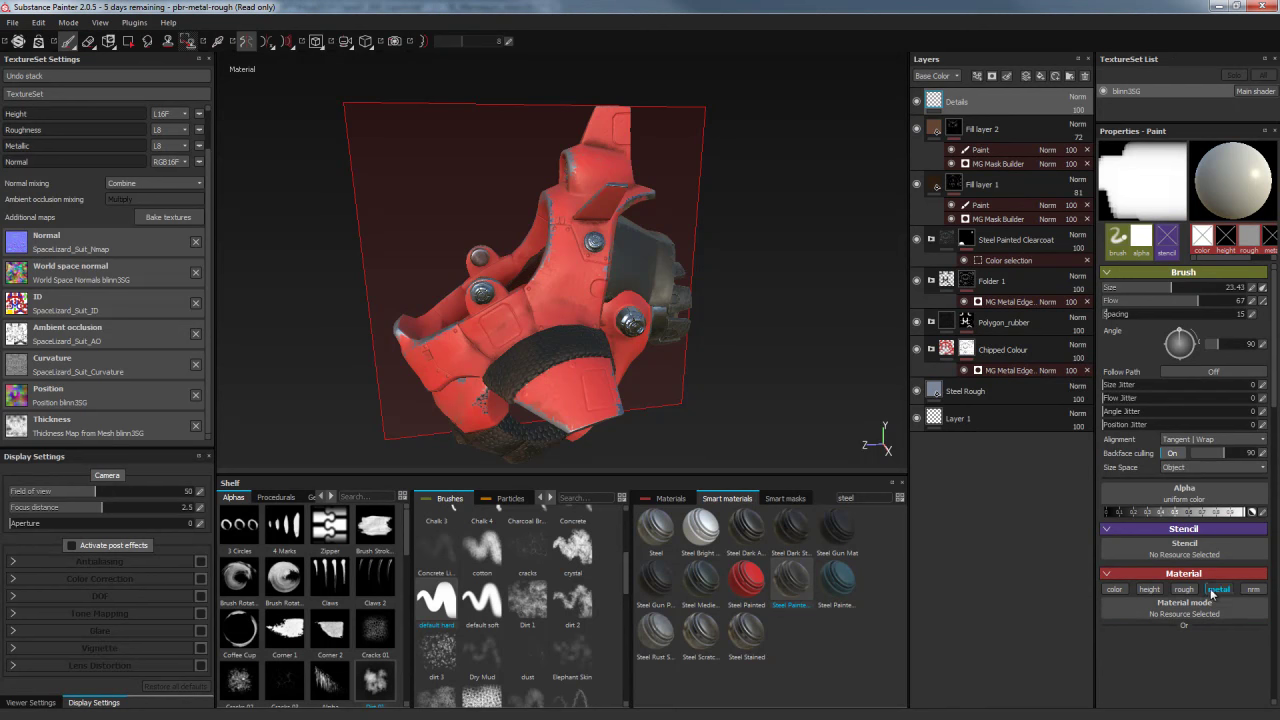
click(1184, 589)
click(1115, 589)
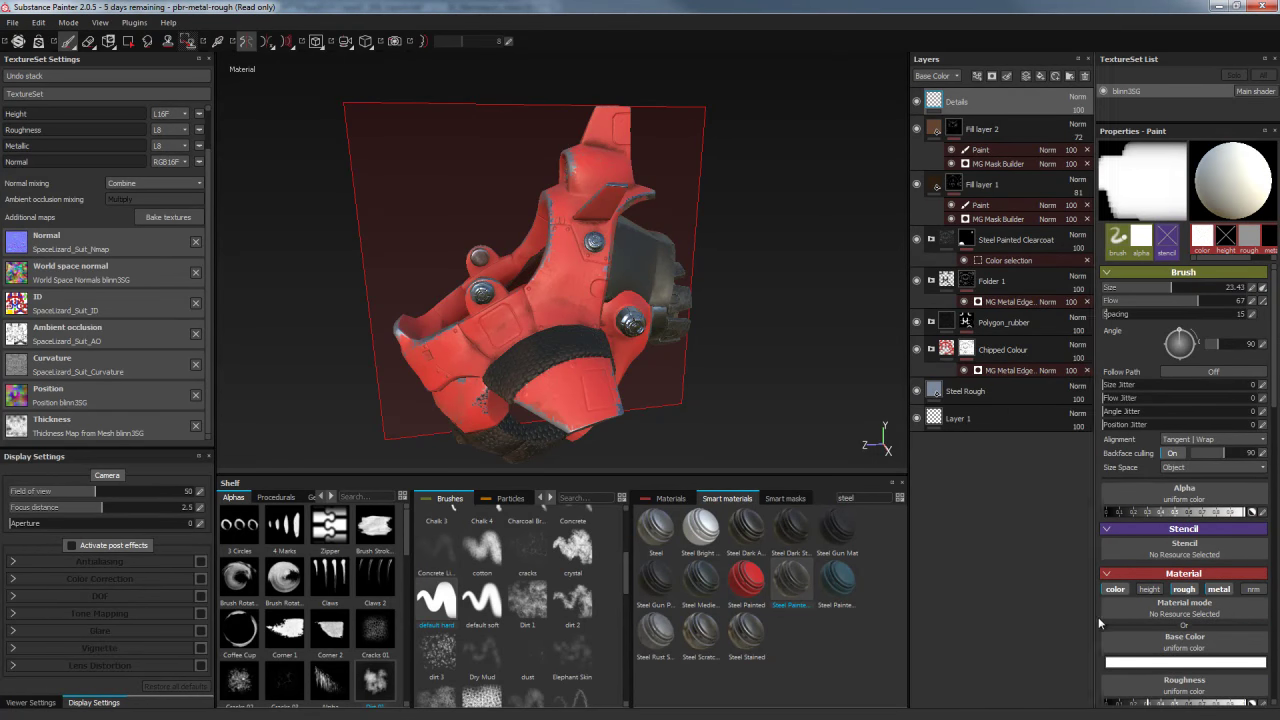
Switch the brush alpha to the soft round Shape
scroll(1200, 460, down, 3)
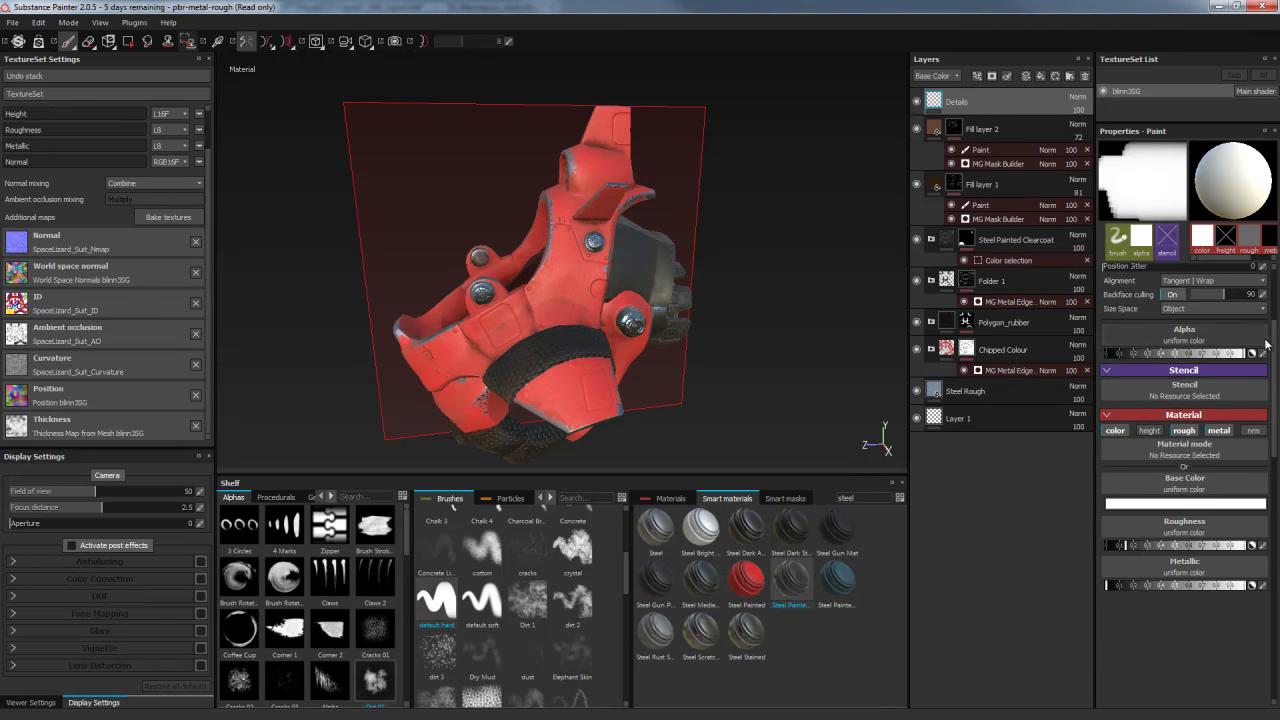
scroll(1221, 408, up, 1)
click(1221, 408)
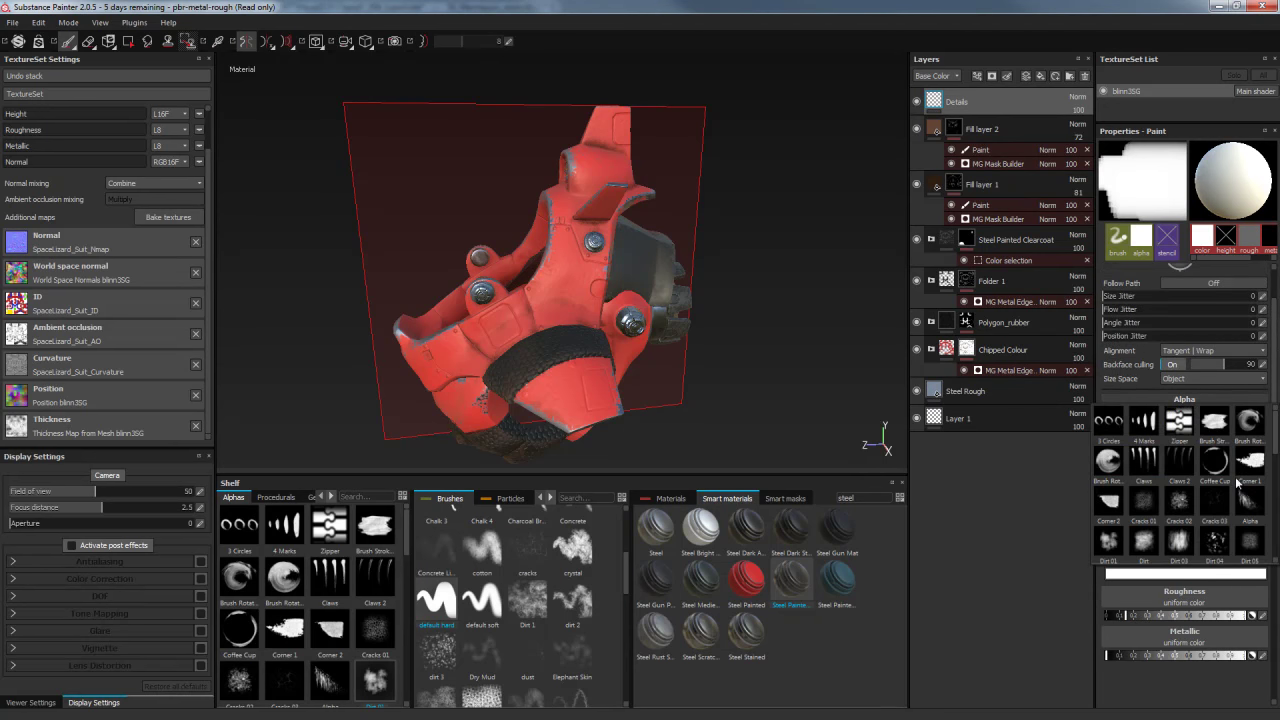
drag(1276, 424, 1276, 496)
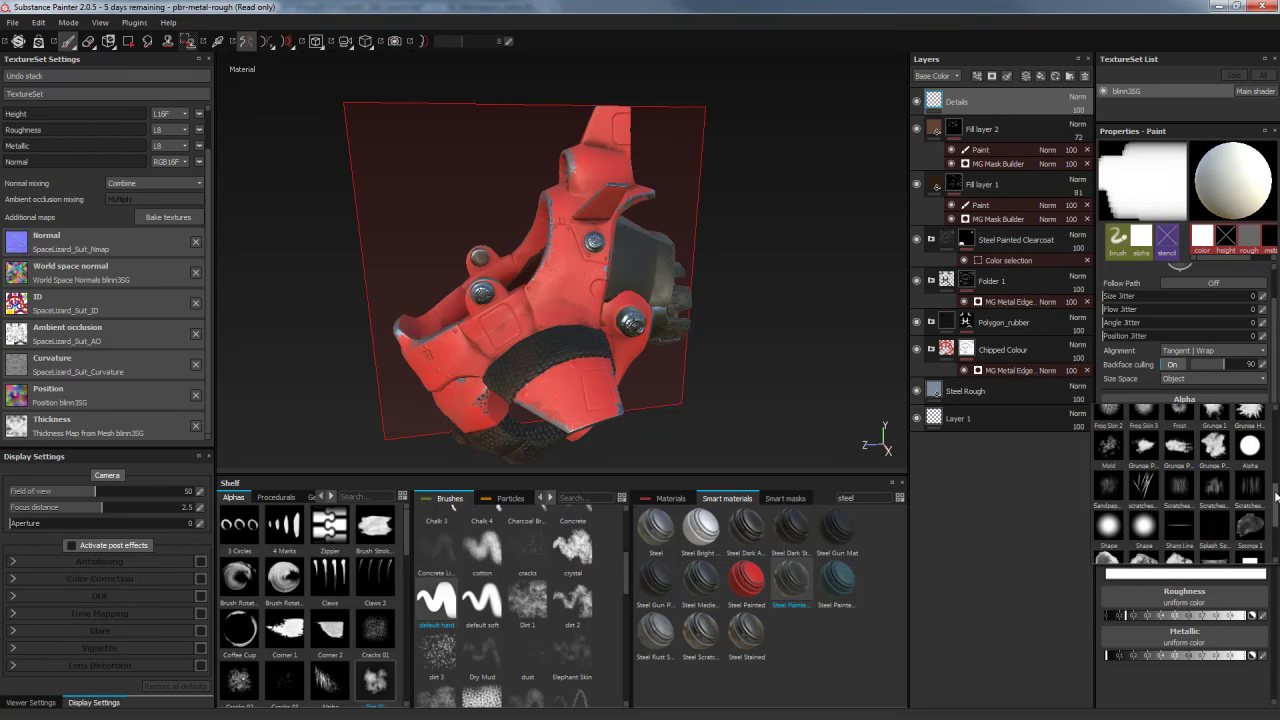
click(1141, 526)
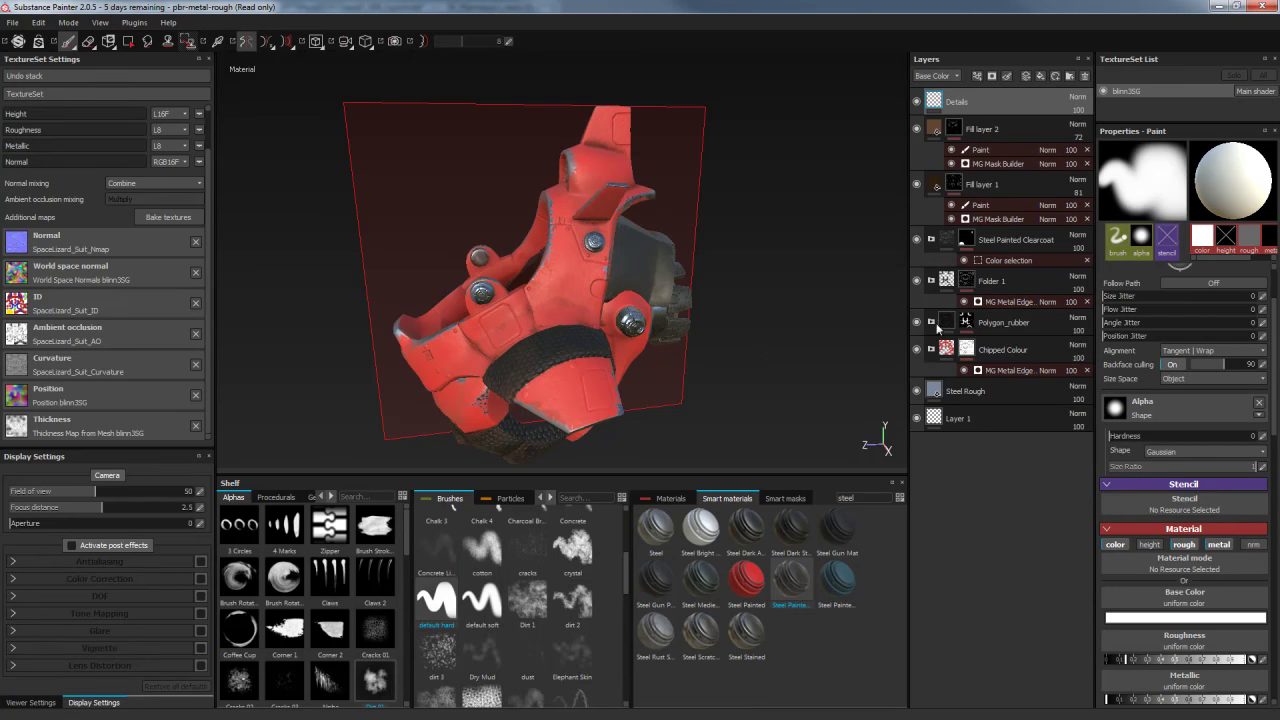
mouse_move(860, 283)
alt+mouse_down()
mouse_move(847, 318)
mouse_move(879, 196)
alt+mouse_up()
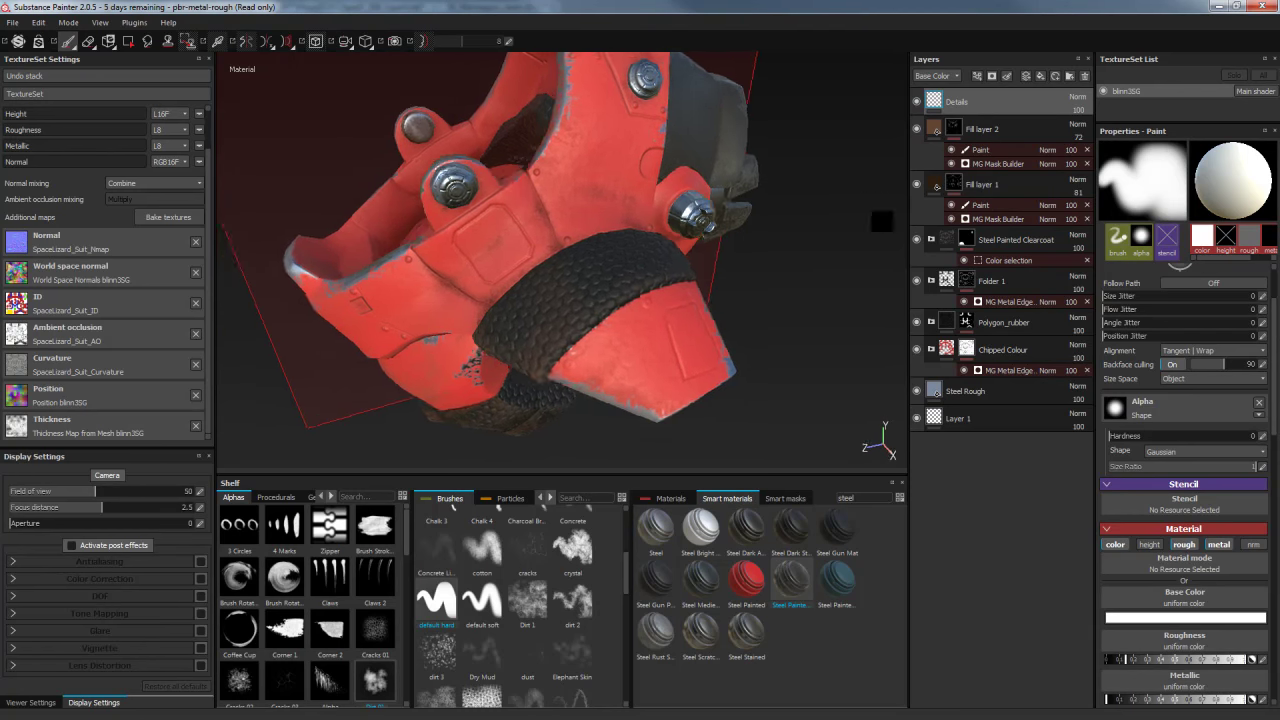
Apply the Checker 1 stencil and raise its pattern Tiling to 12
click(1215, 510)
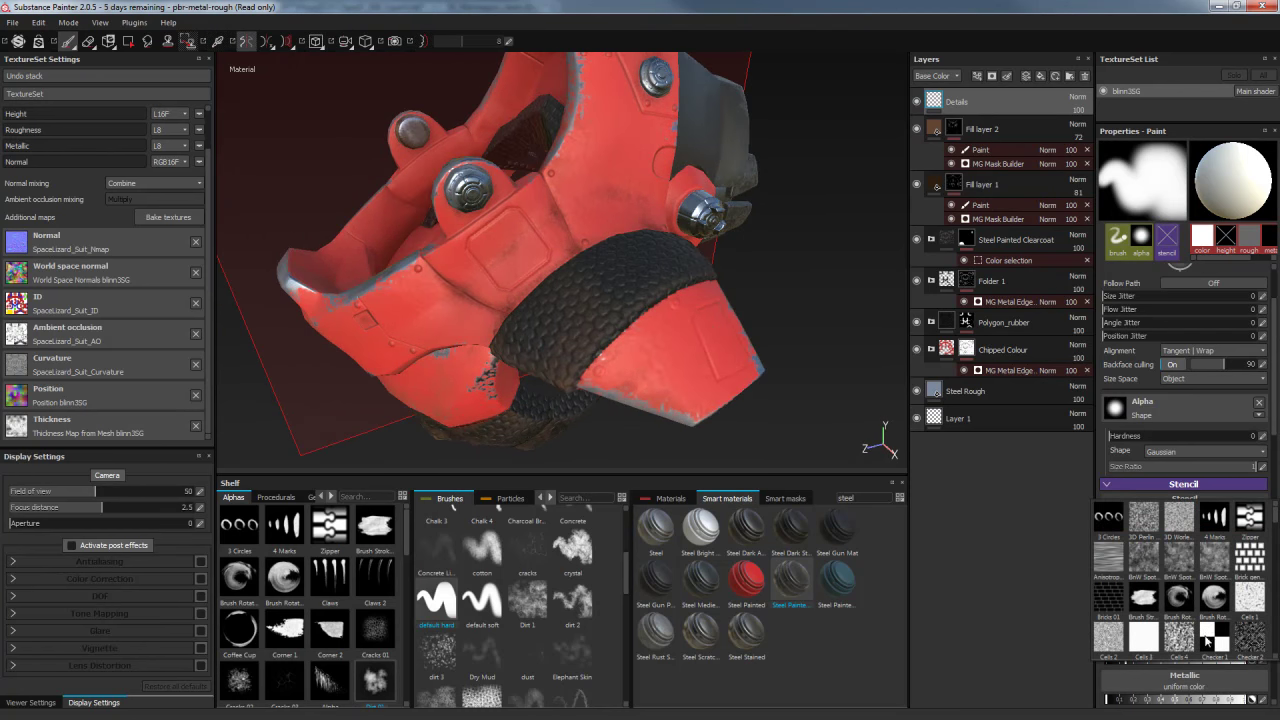
click(1207, 641)
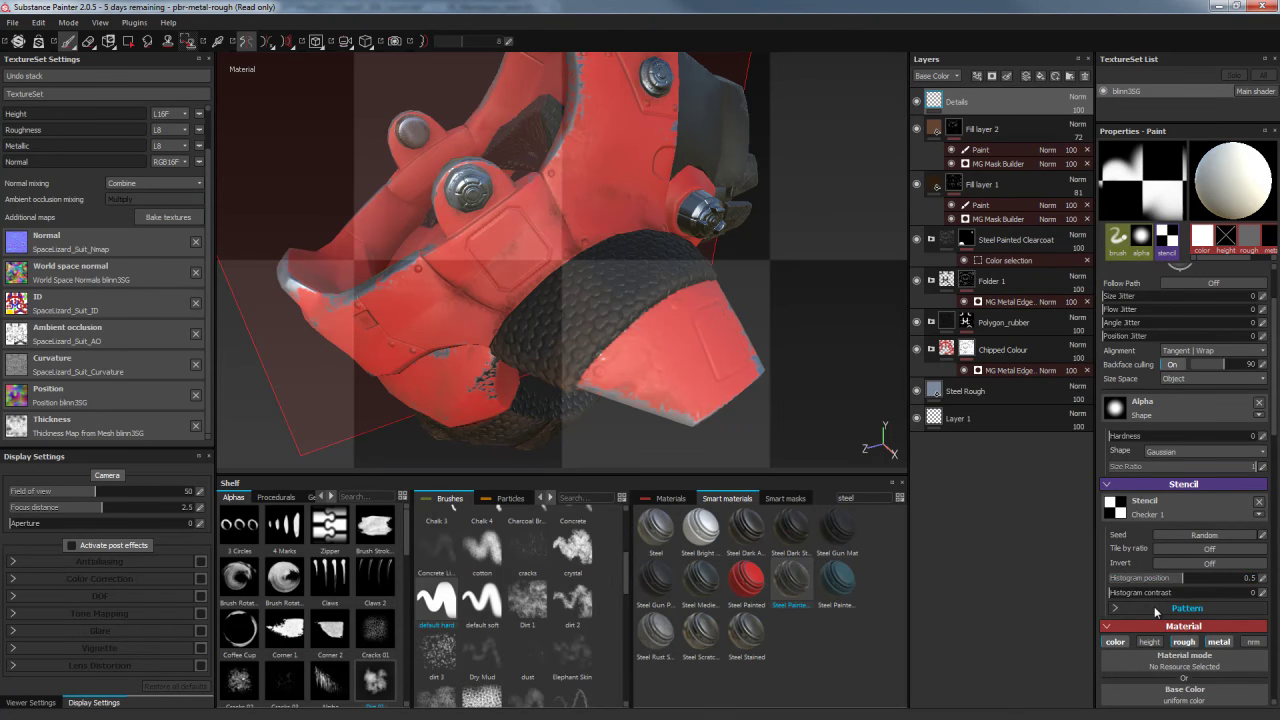
click(1160, 609)
click(1128, 624)
drag(1130, 624, 1218, 620)
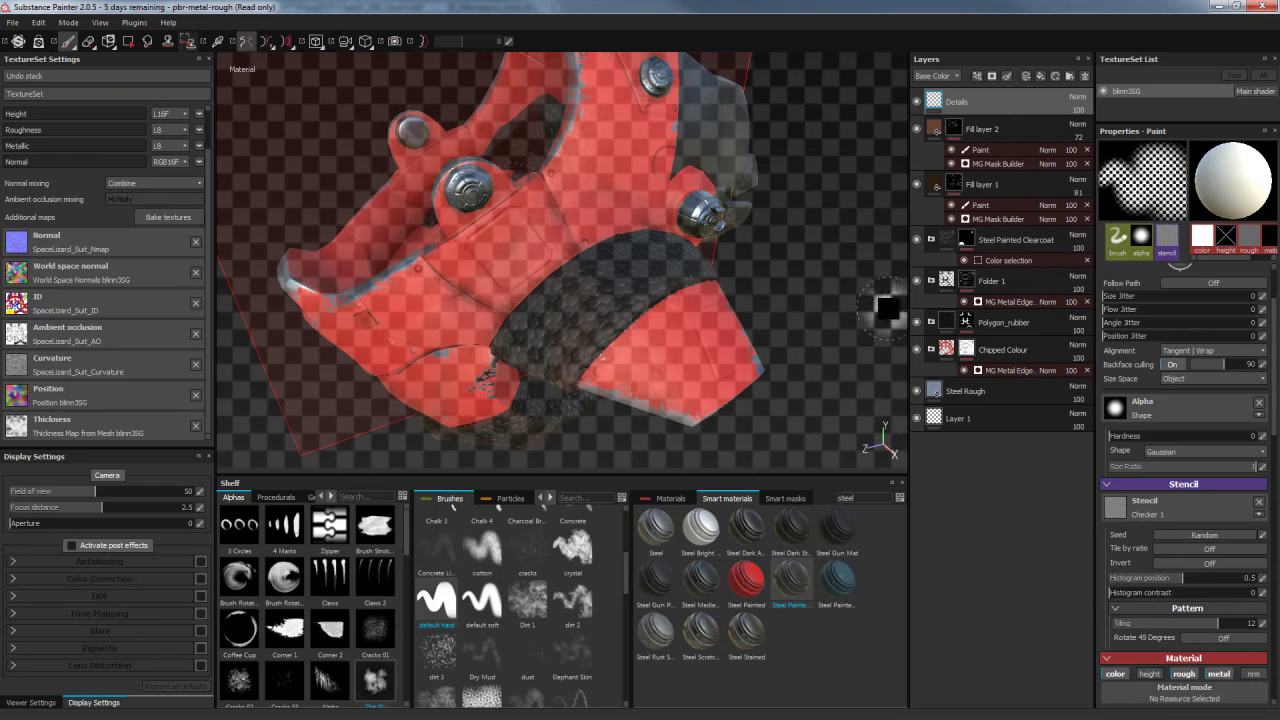
mouse_move(837, 306)
alt+mouse_down()
mouse_move(804, 283)
mouse_move(746, 337)
mouse_move(745, 278)
mouse_move(666, 314)
alt+mouse_up()
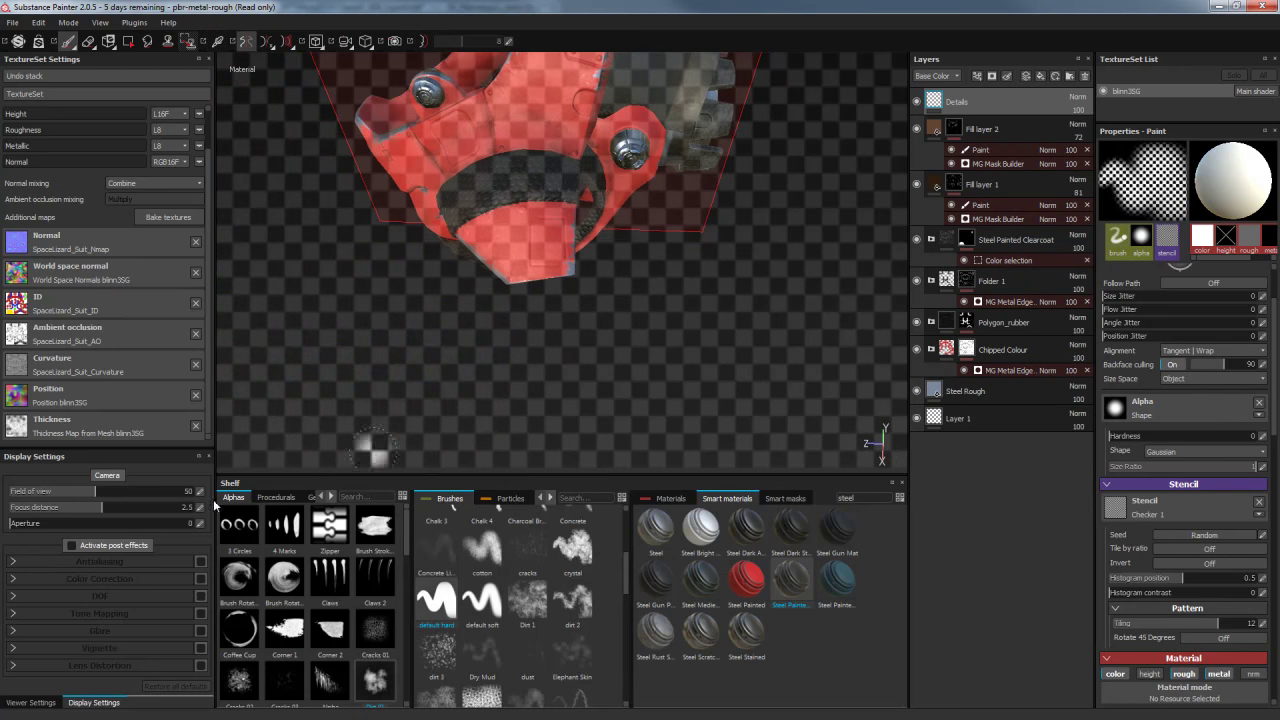
Preview the checker stencil over the lower plate, toggle symmetry, and shrink the brush
click(50, 704)
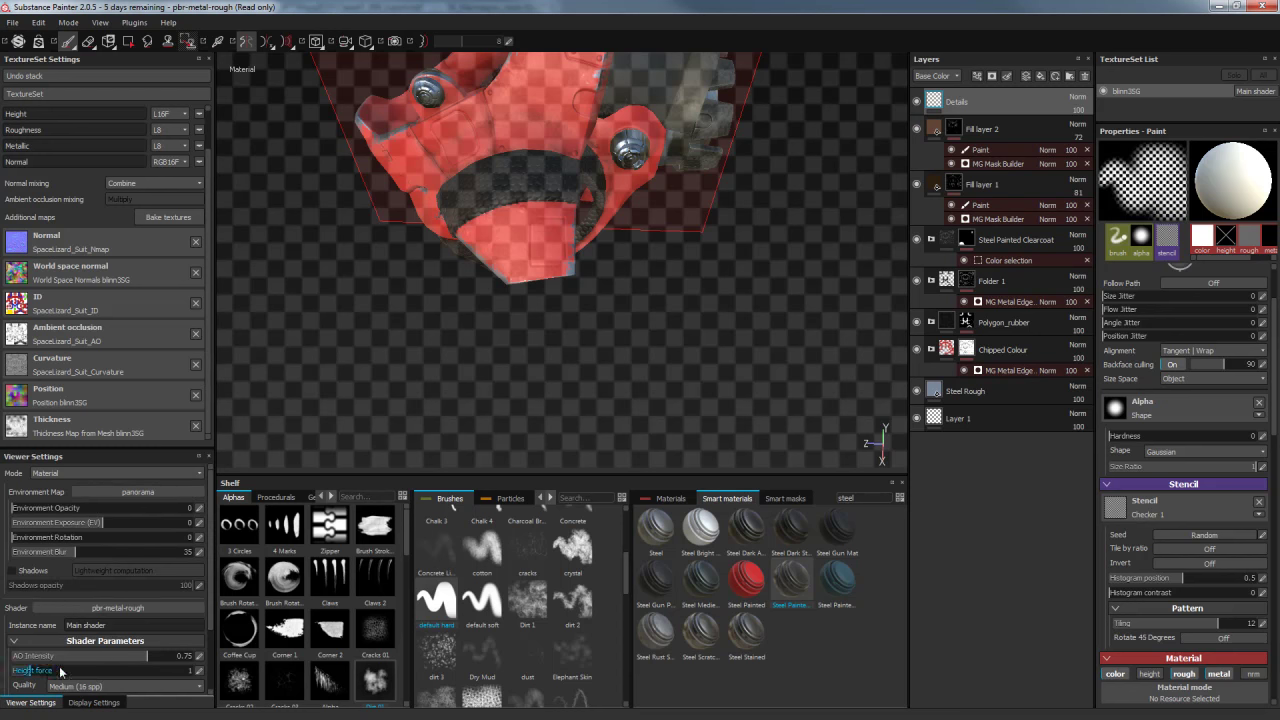
scroll(210, 566, down, 3)
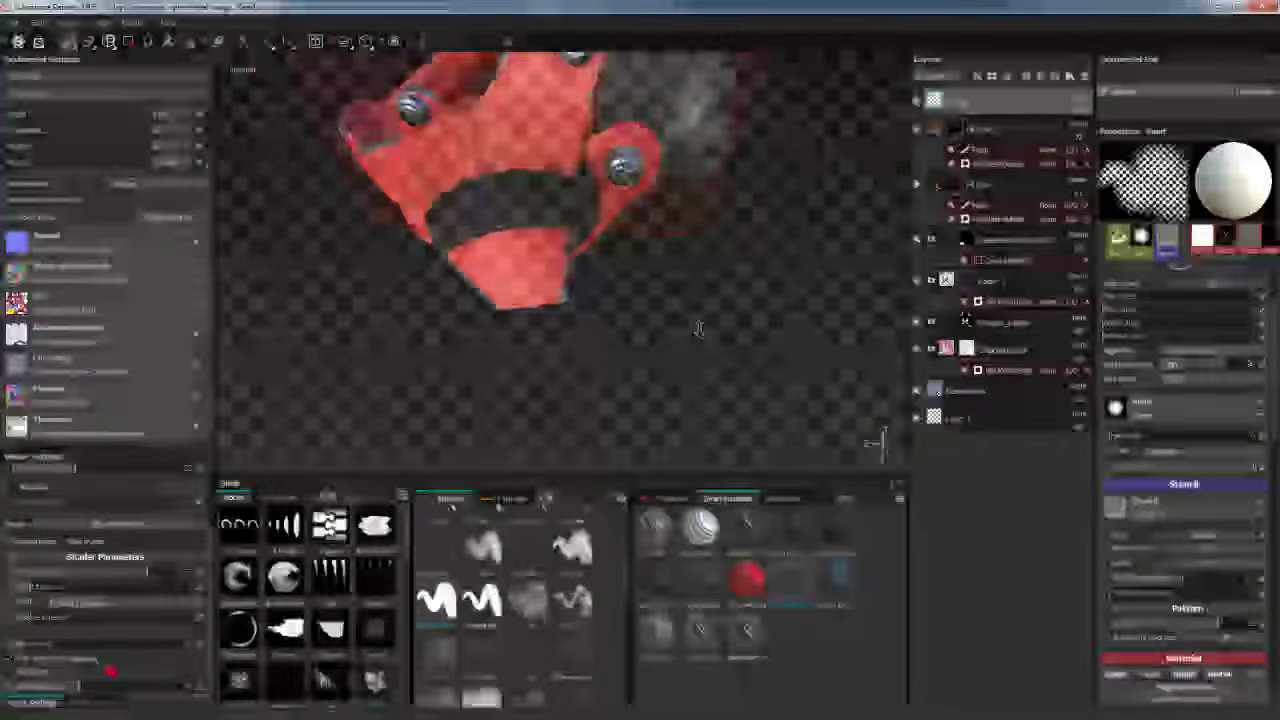
mouse_move(698, 330)
alt+mouse_down()
mouse_move(731, 387)
mouse_move(774, 327)
mouse_move(770, 375)
mouse_move(773, 302)
mouse_move(722, 362)
alt+mouse_up()
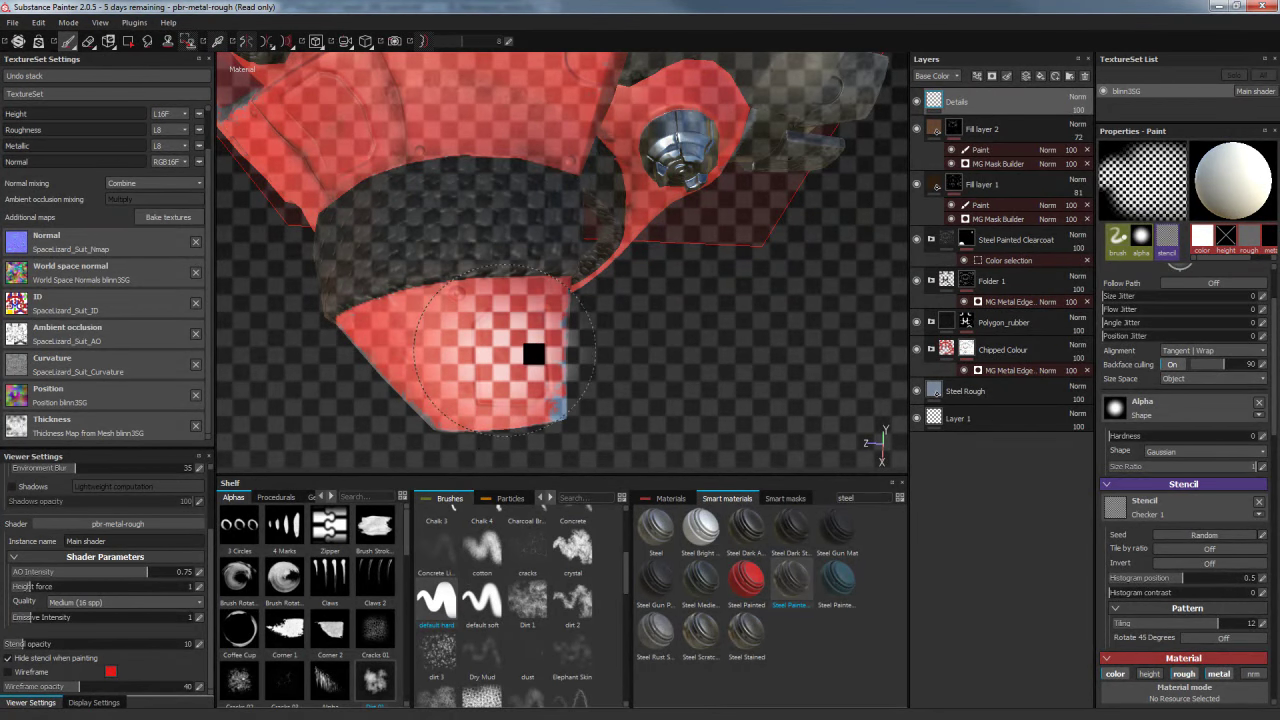
key(s)
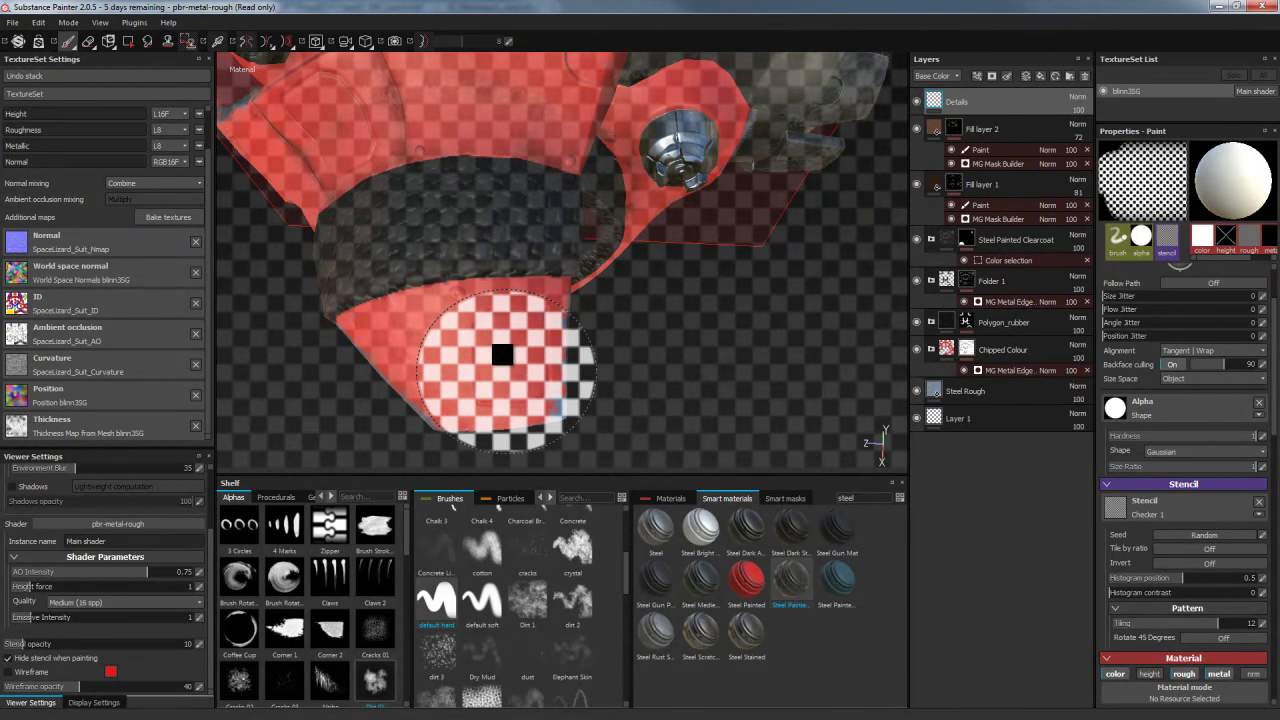
key(l)
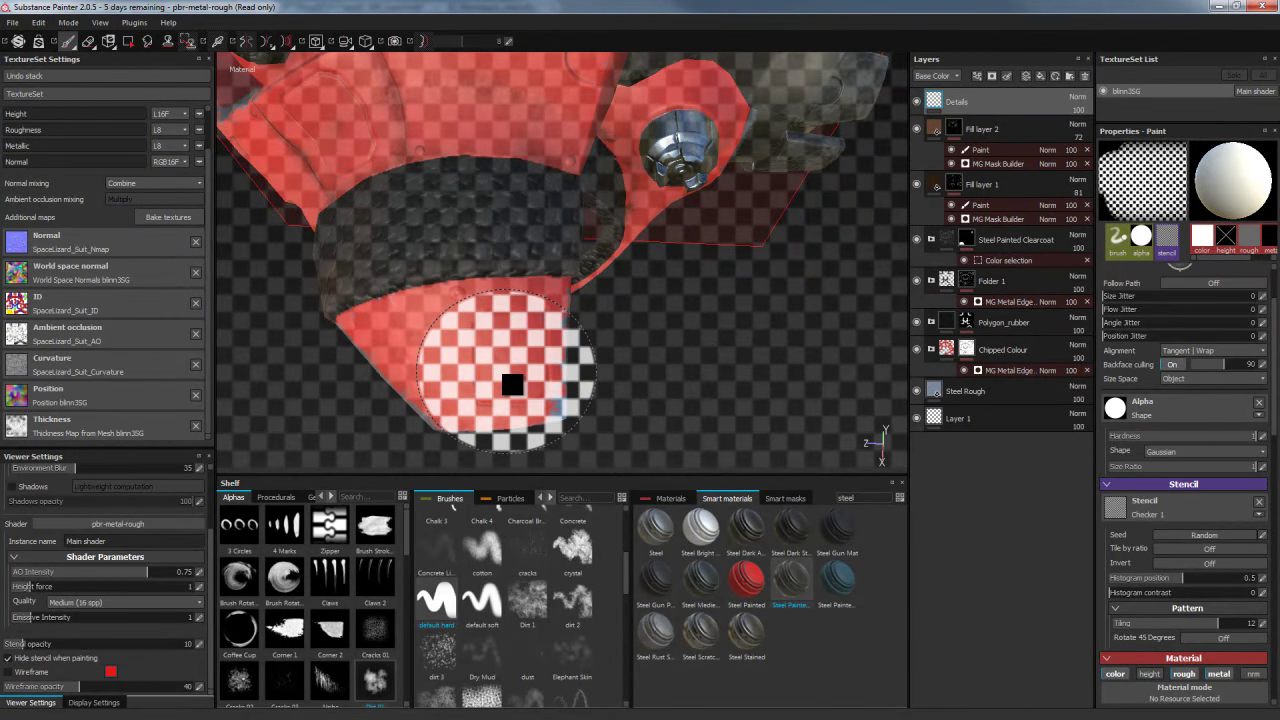
ctrl+right_drag(526, 373, 414, 374)
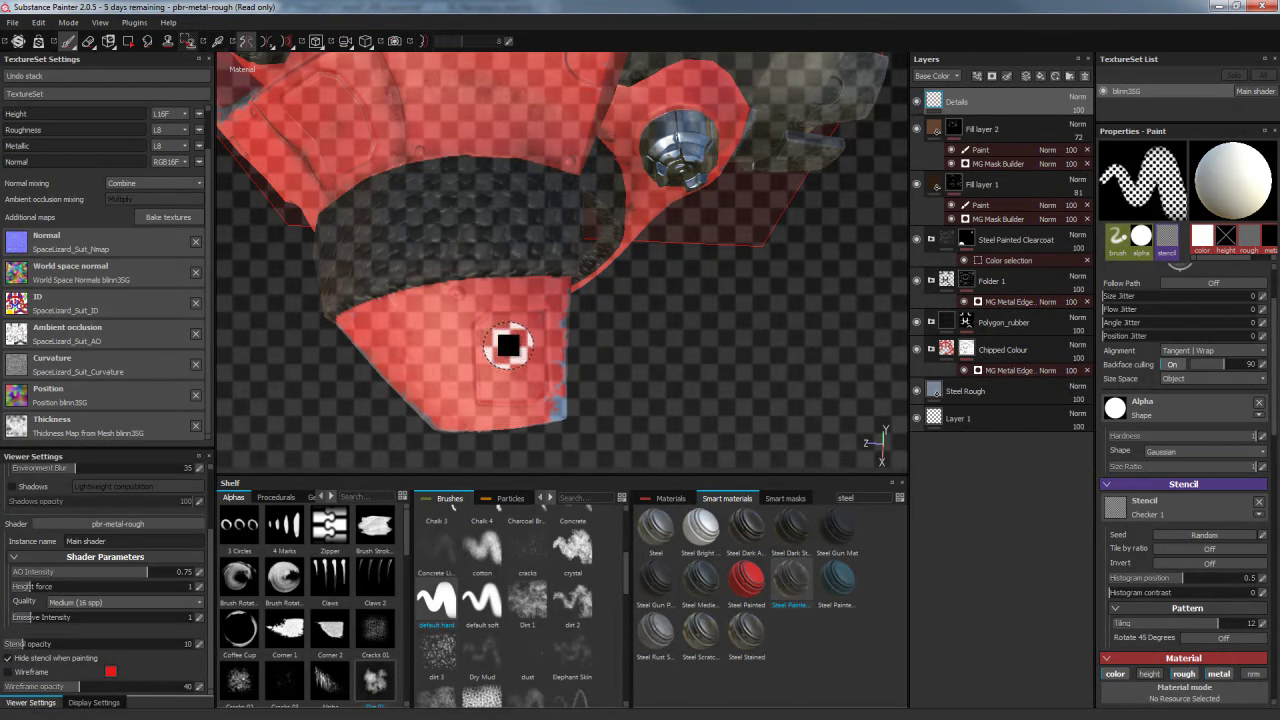
ctrl+right_drag(486, 346, 512, 336)
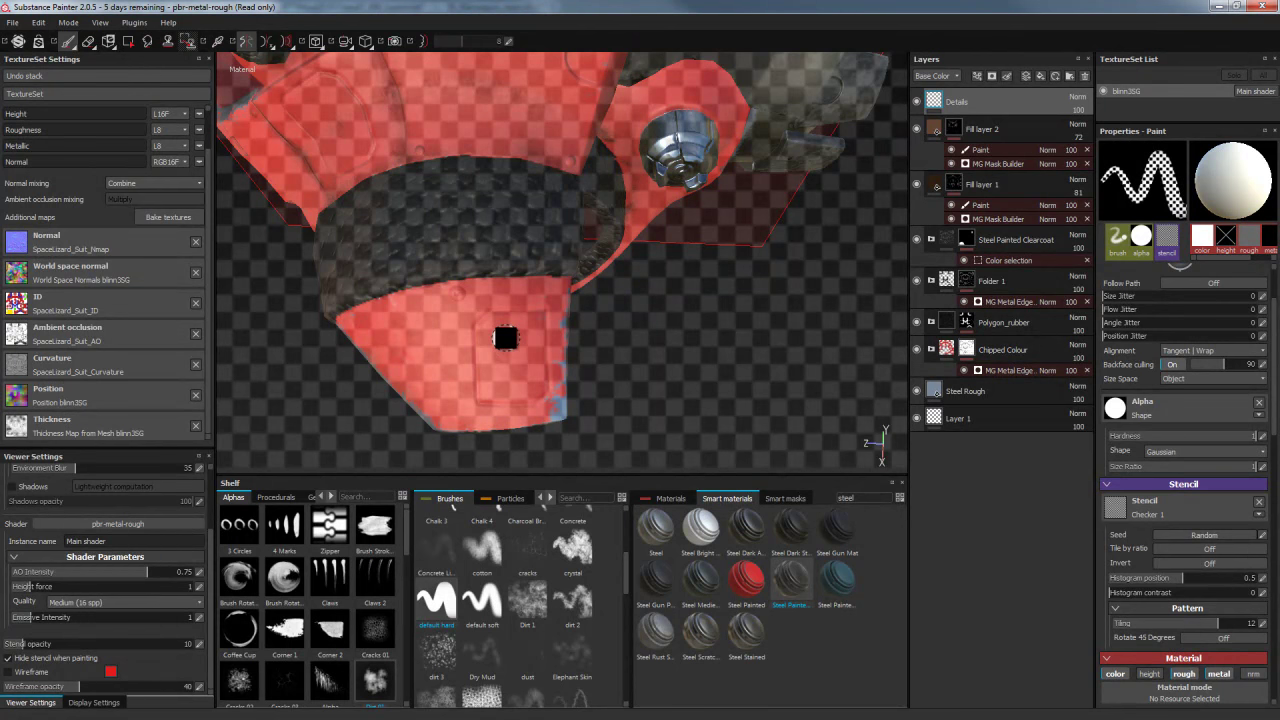
Add a new layer named Paint and raise the brush flow jitter to 100
click(1026, 77)
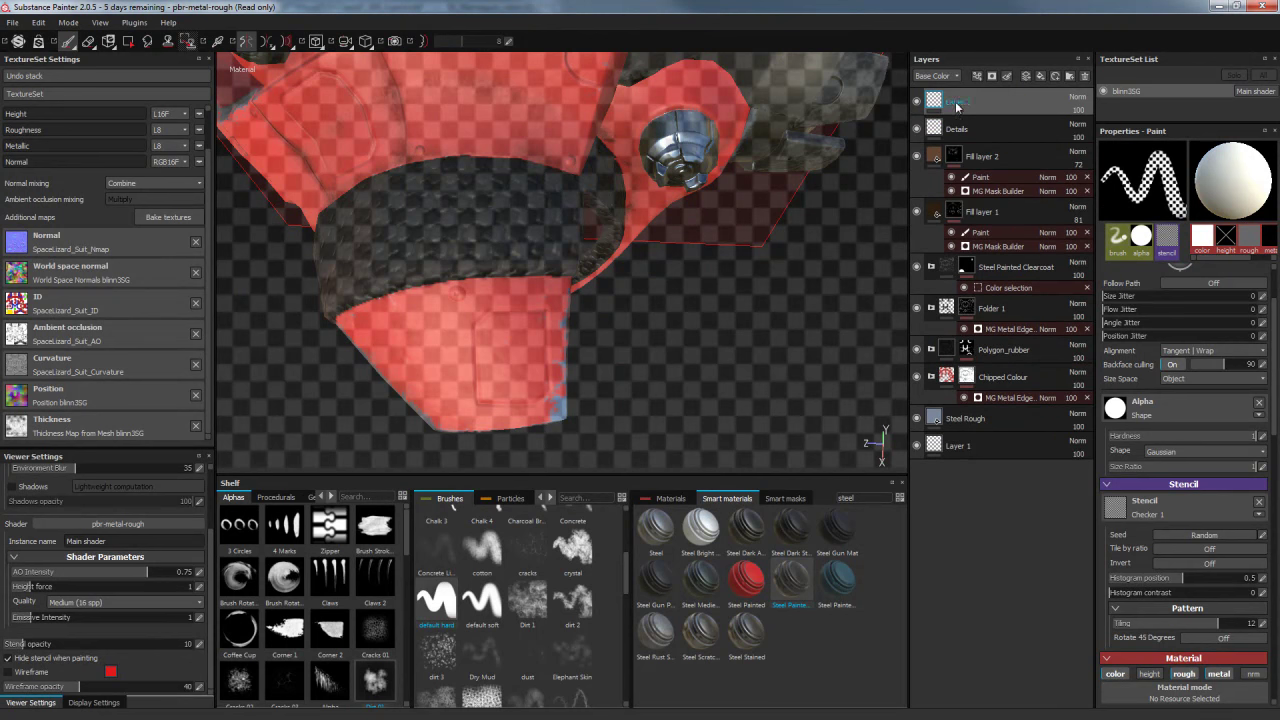
double_click(956, 104)
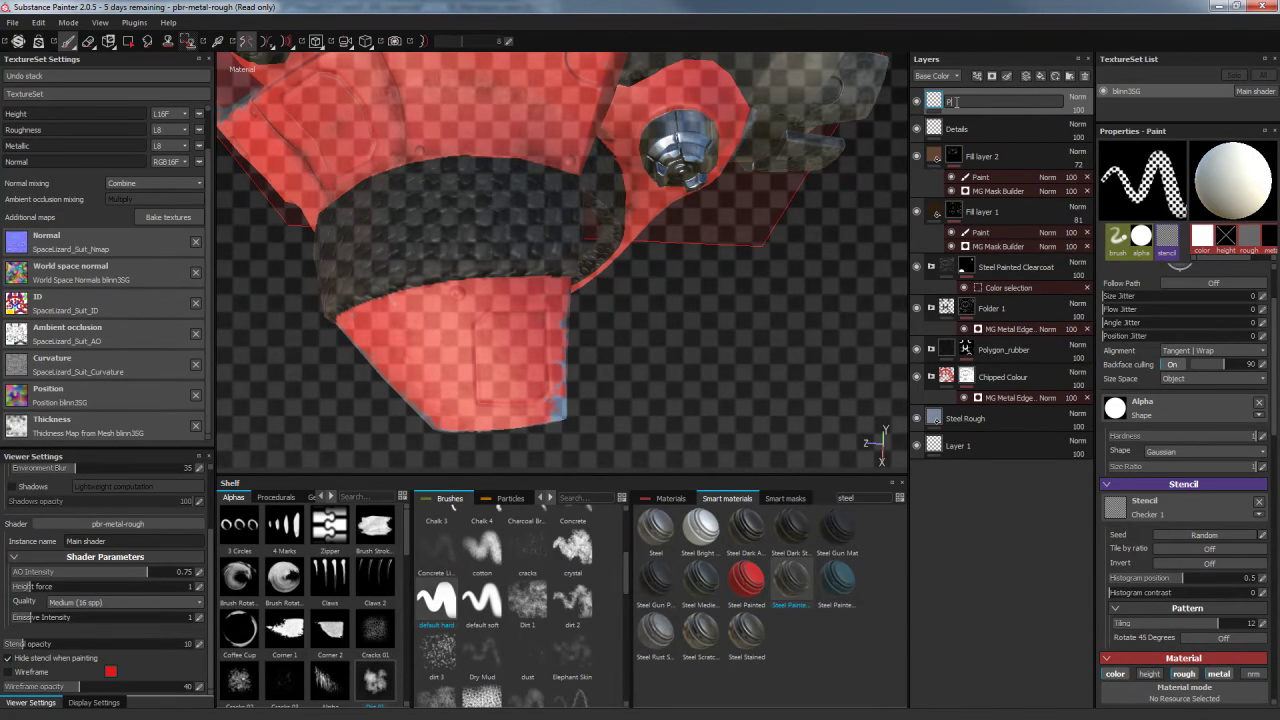
text(Paint)
key(Return)
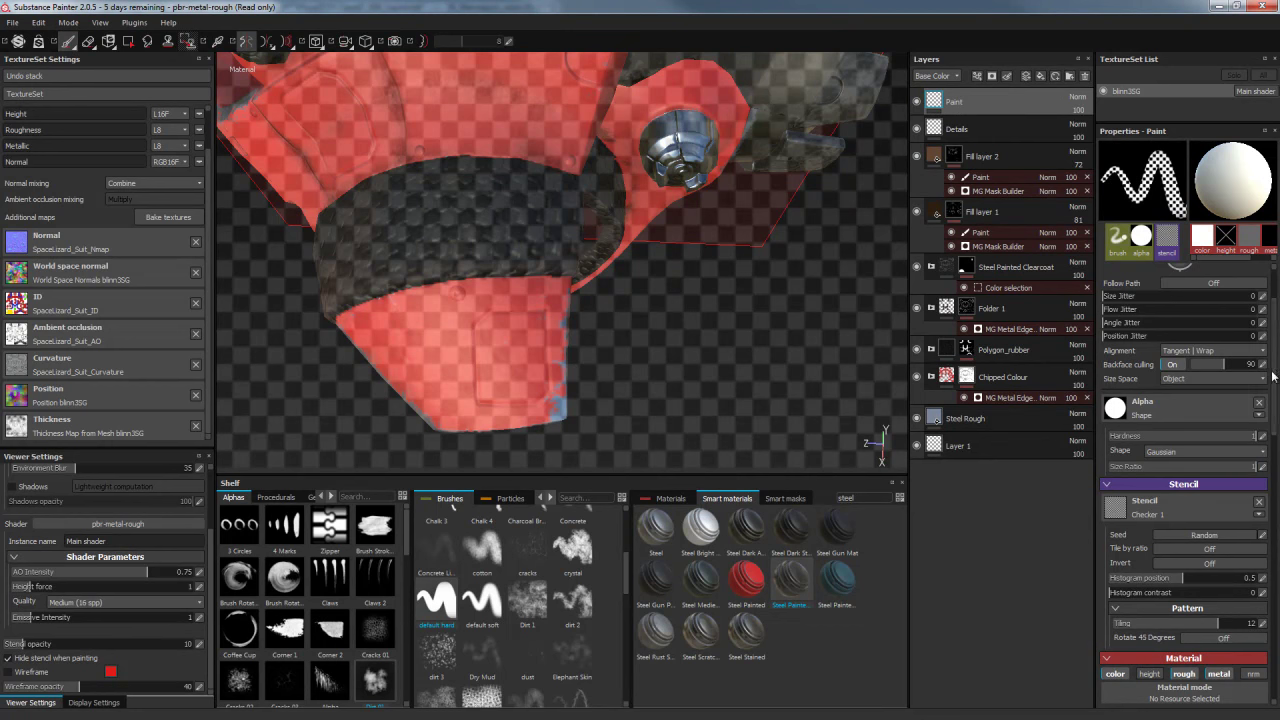
mouse_move(1115, 313)
mouse_down()
mouse_move(1273, 320)
mouse_move(1097, 310)
mouse_up()
scroll(1270, 316, up, 3)
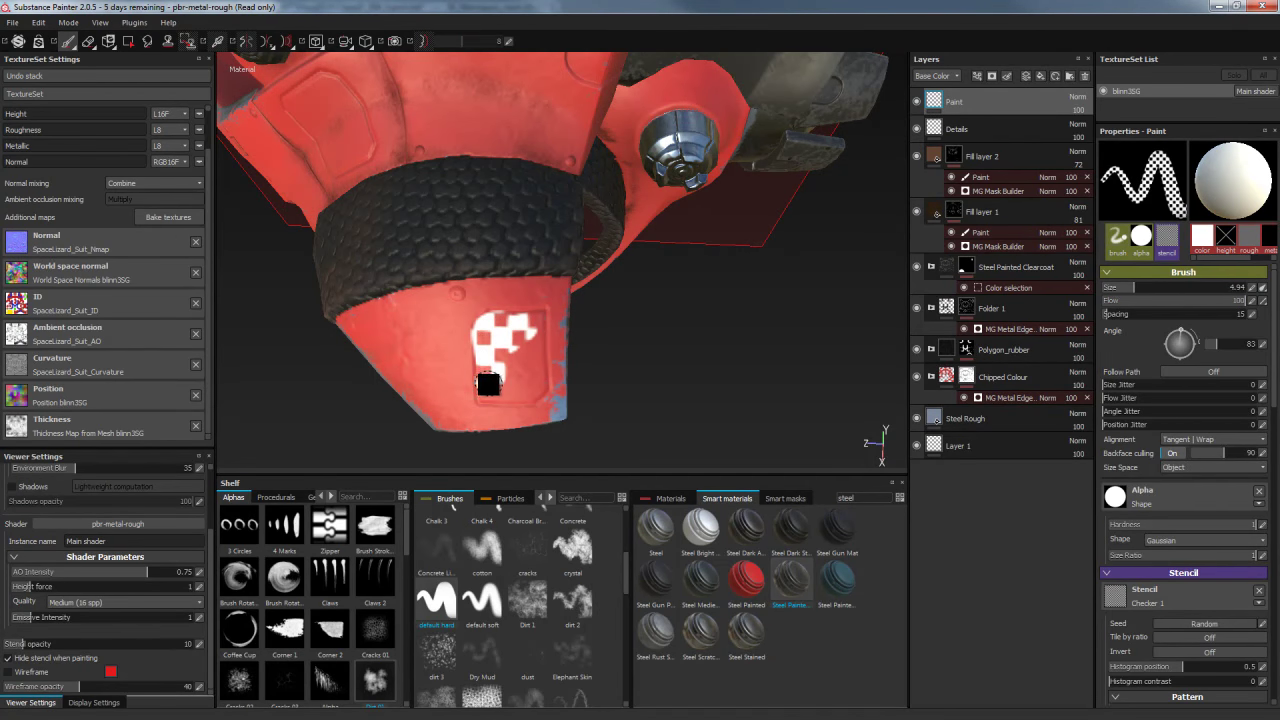
Paint white checker decals onto the lower panel and the upper panel beside the metal knob
drag(497, 393, 526, 390)
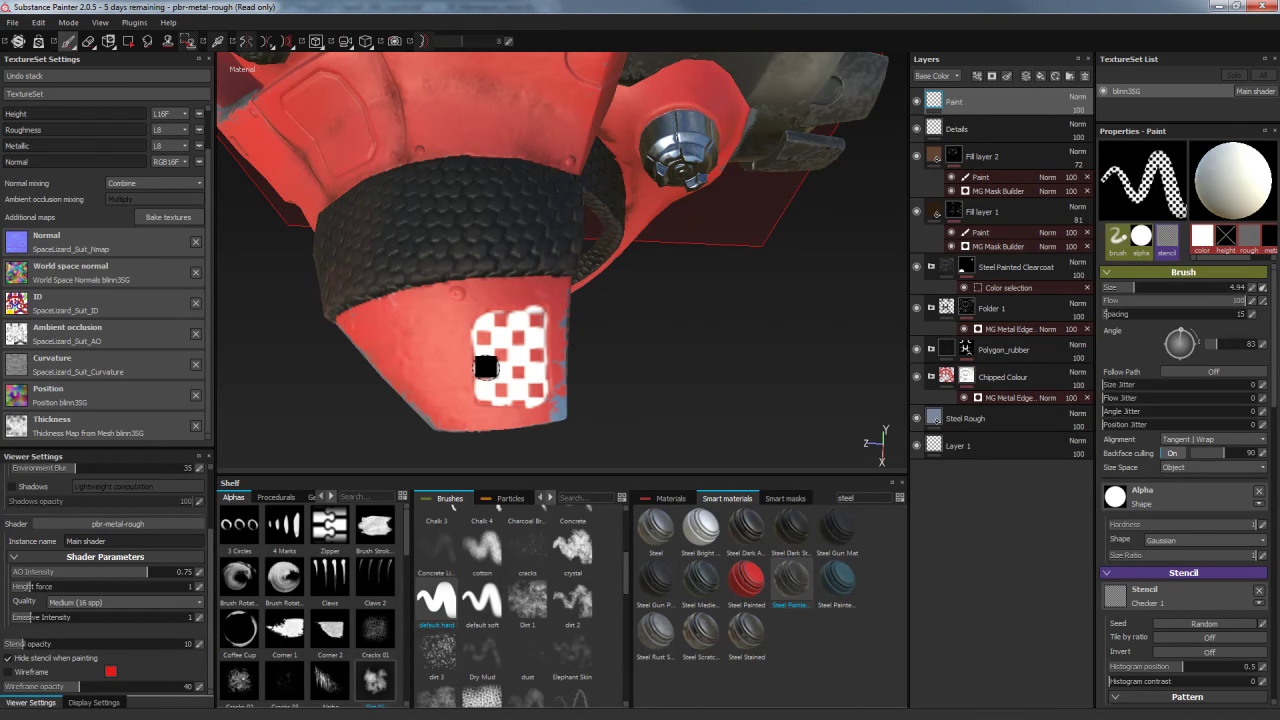
key(s)
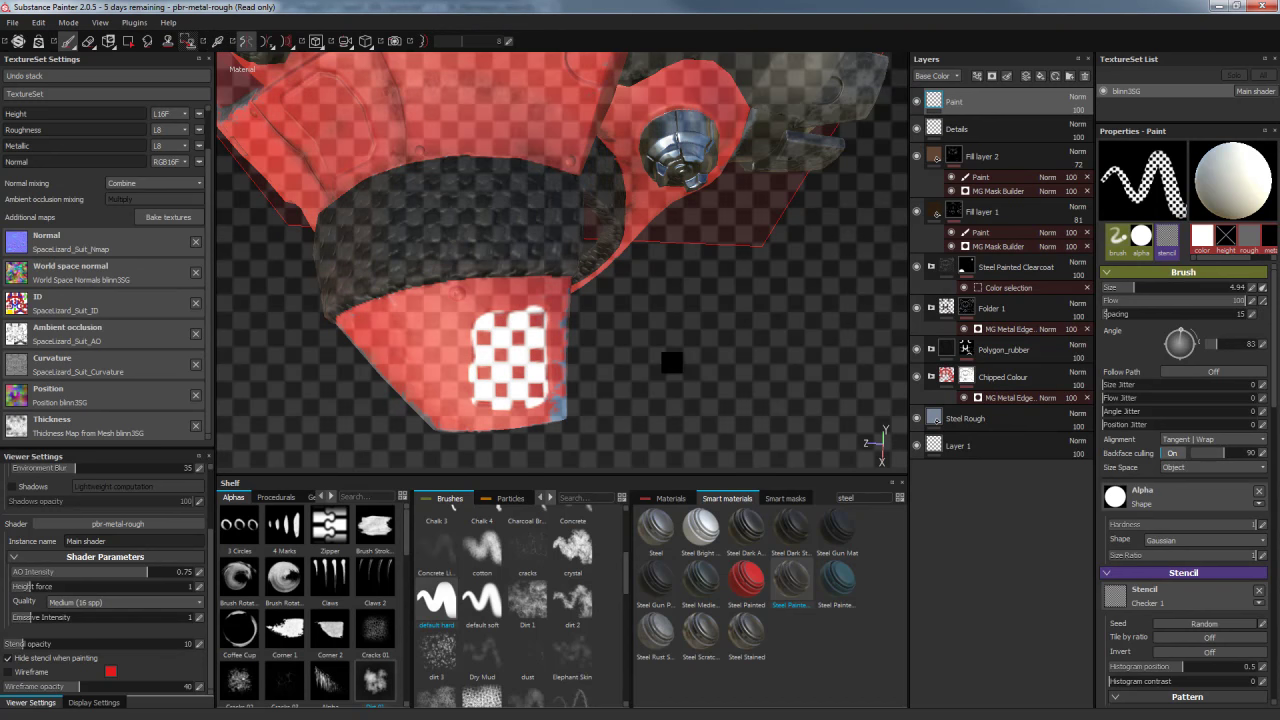
alt+drag(679, 363, 723, 334)
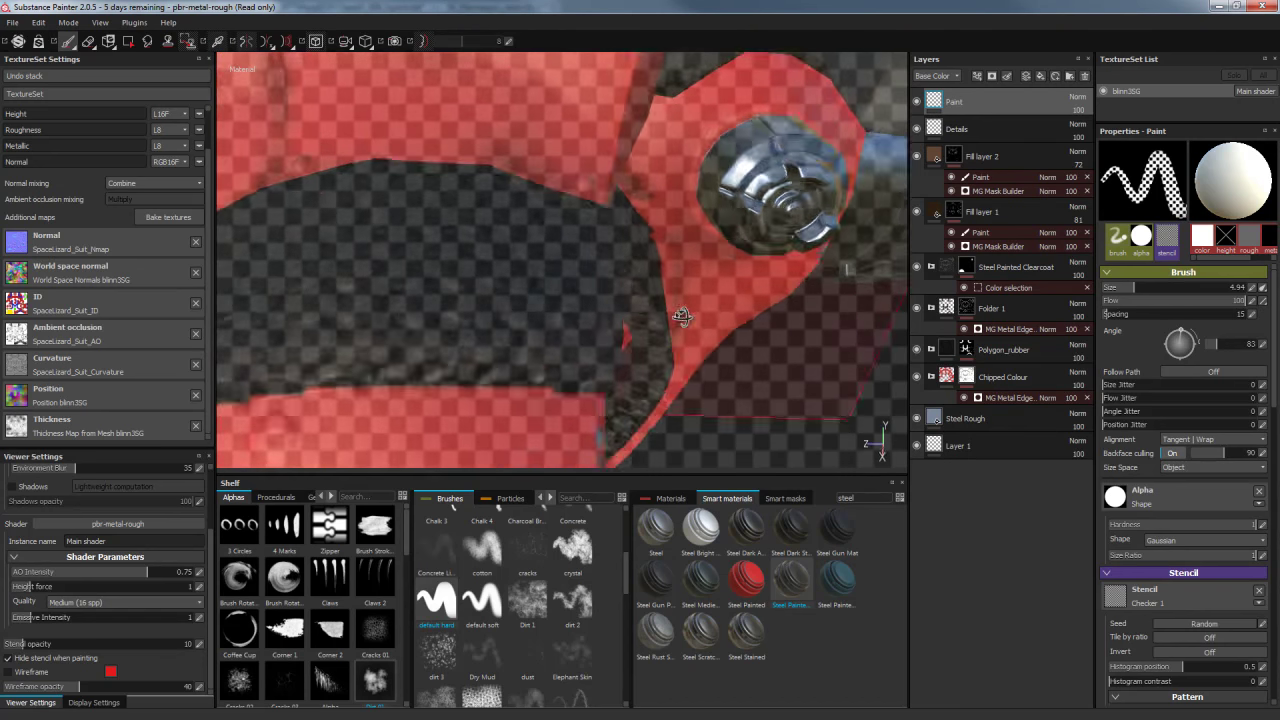
alt+right_drag(723, 334, 515, 222)
alt+drag(515, 222, 830, 392)
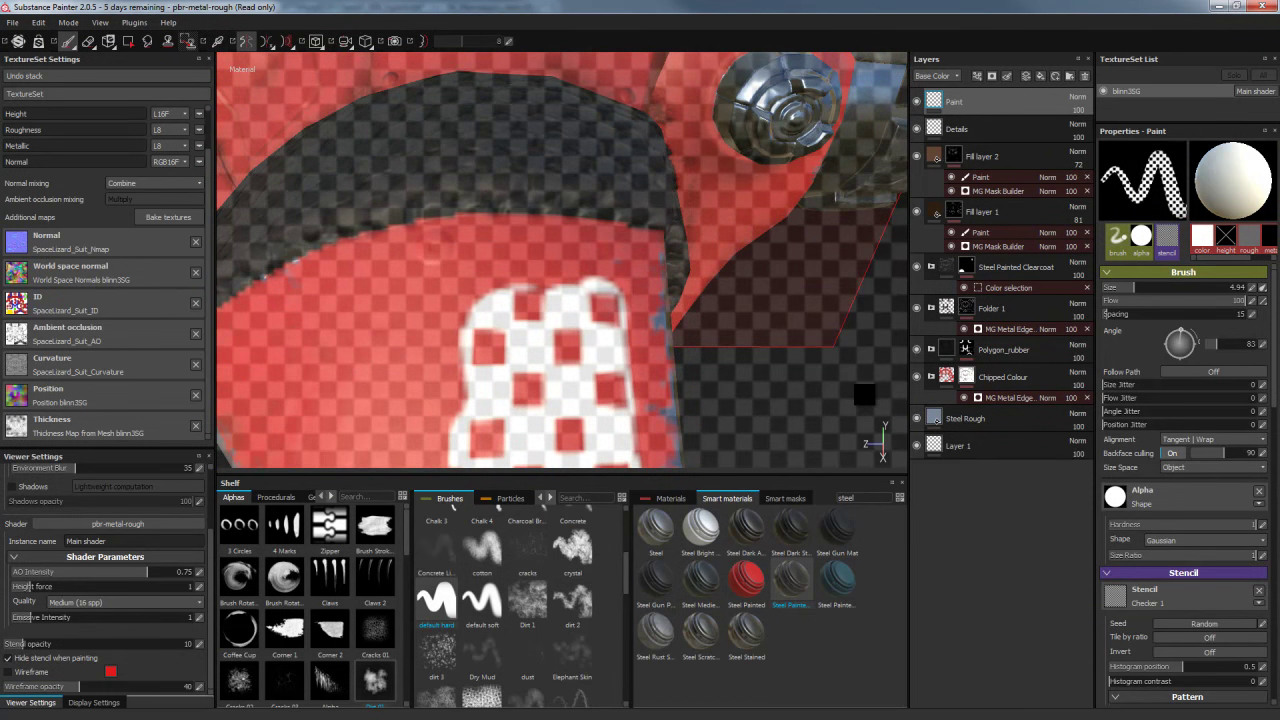
mouse_move(850, 400)
alt+mouse_down()
mouse_move(763, 338)
mouse_move(766, 393)
alt+mouse_up()
mouse_move(803, 326)
alt+mouse_down()
mouse_move(818, 392)
mouse_move(770, 312)
mouse_move(757, 363)
mouse_move(800, 371)
mouse_move(767, 363)
mouse_move(752, 320)
mouse_move(727, 68)
mouse_move(743, 186)
mouse_move(788, 288)
mouse_move(832, 249)
mouse_move(838, 222)
mouse_move(766, 280)
mouse_move(770, 264)
mouse_move(800, 267)
alt+mouse_up()
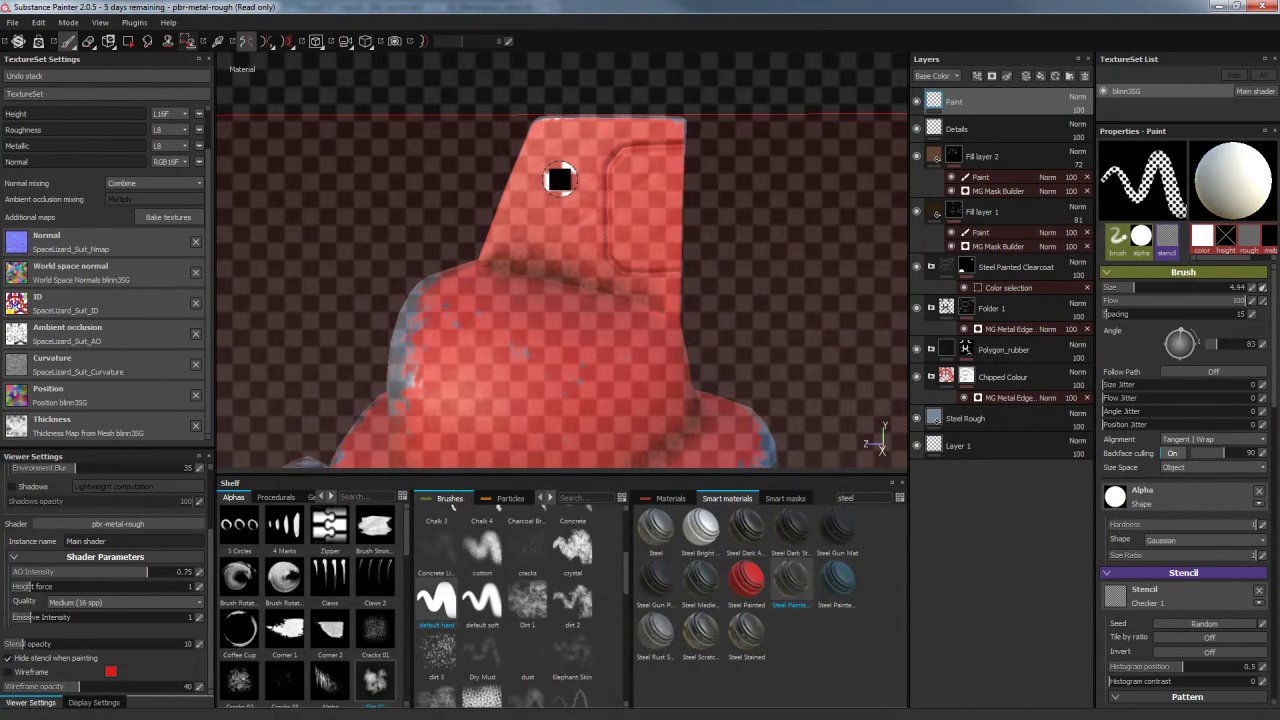
drag(626, 192, 630, 172)
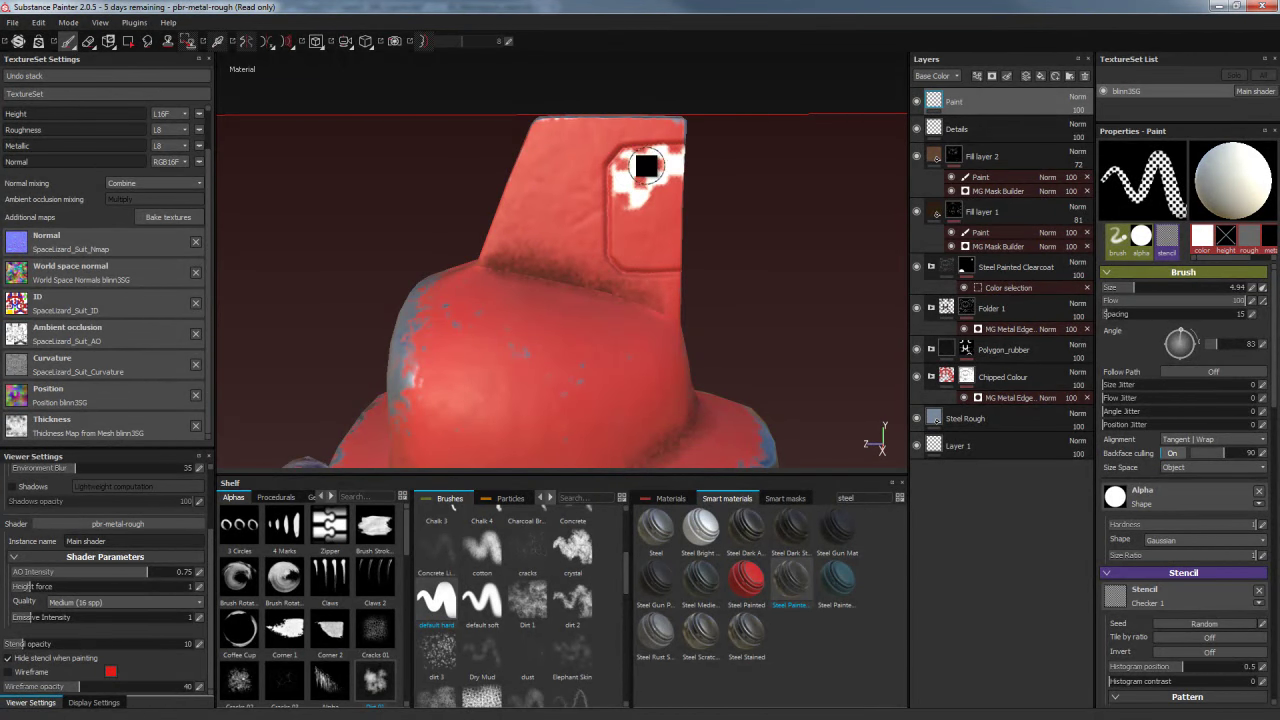
mouse_move(628, 176)
mouse_down()
mouse_move(623, 252)
mouse_move(672, 226)
mouse_up()
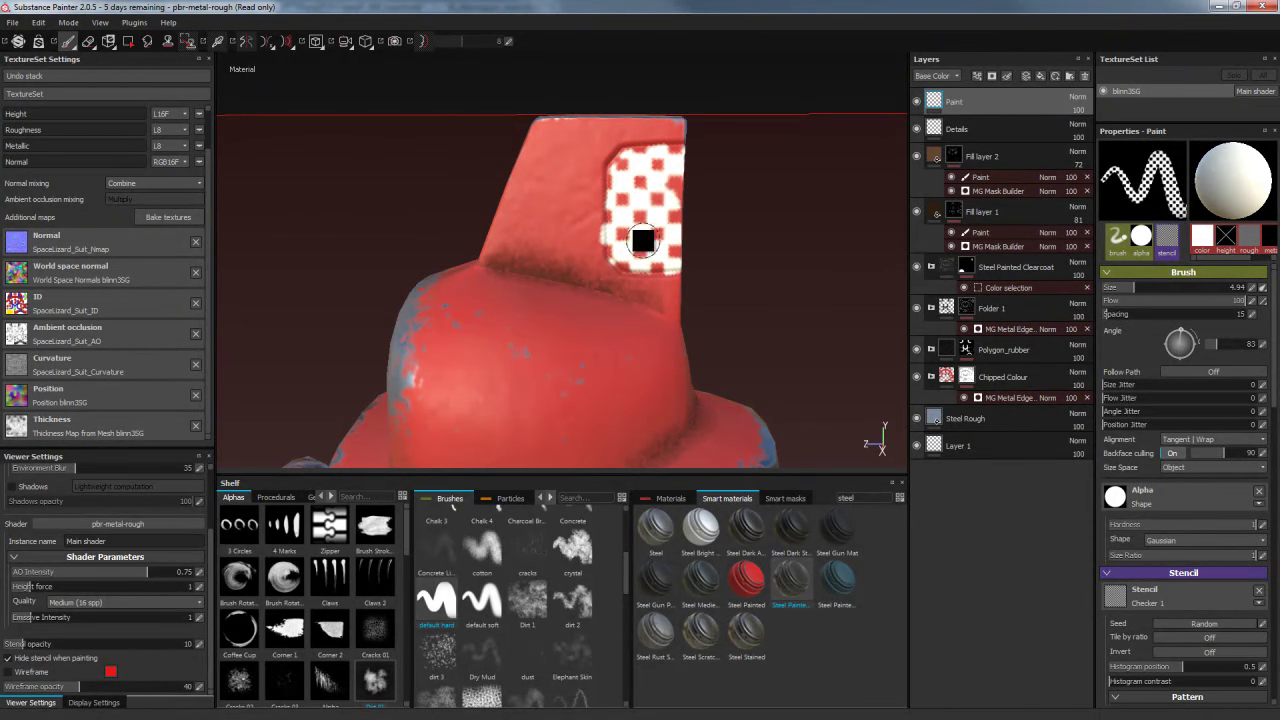
Clear the checker stencil and switch to the Eraser with Hardness 1
key(s)
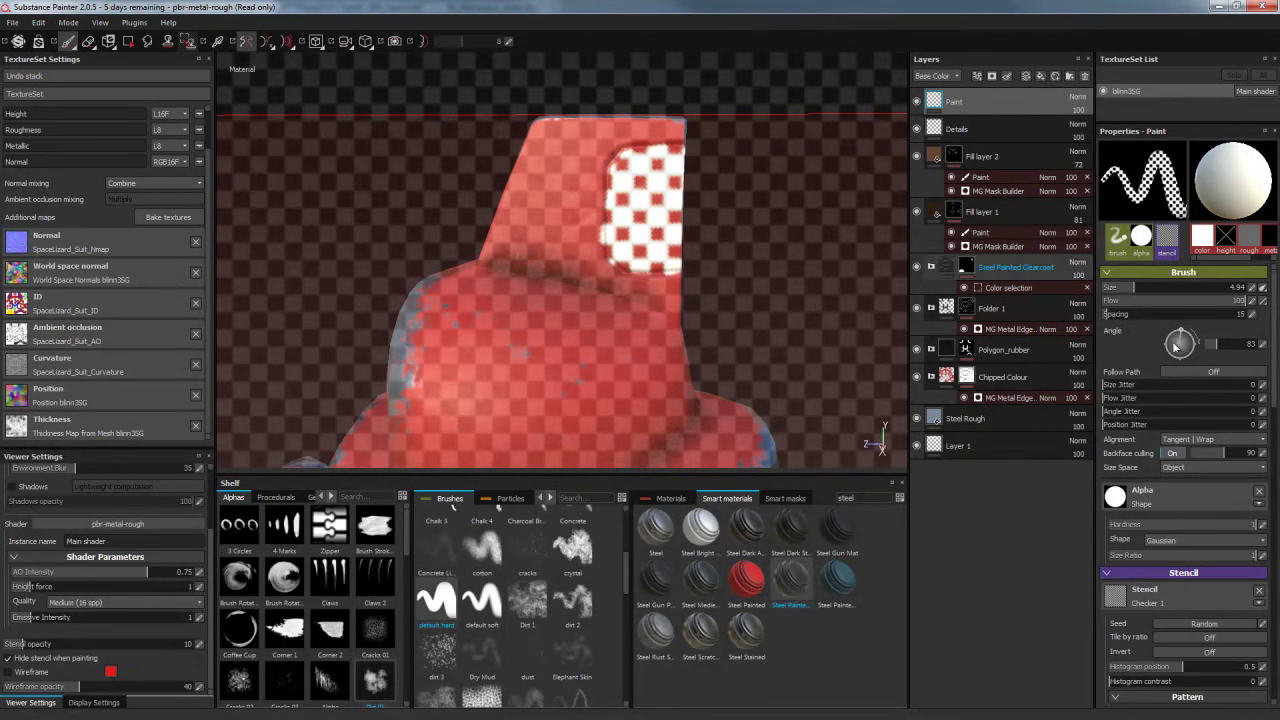
click(1258, 590)
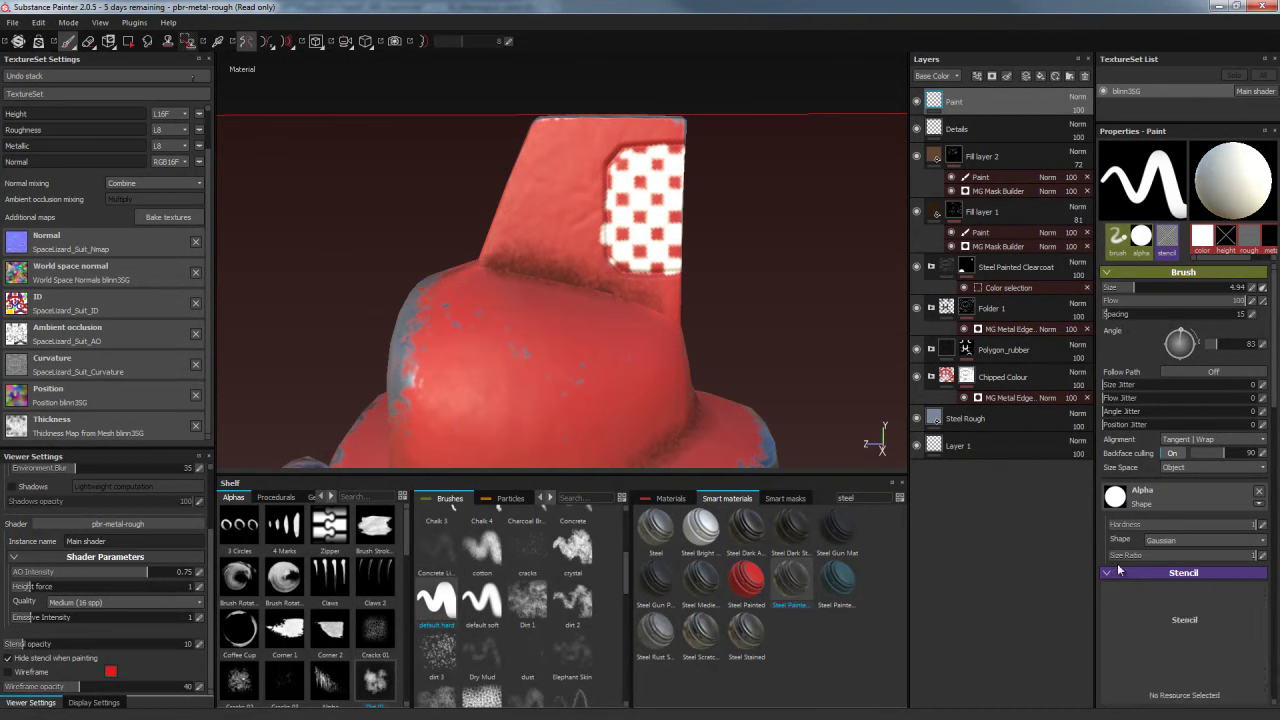
click(89, 40)
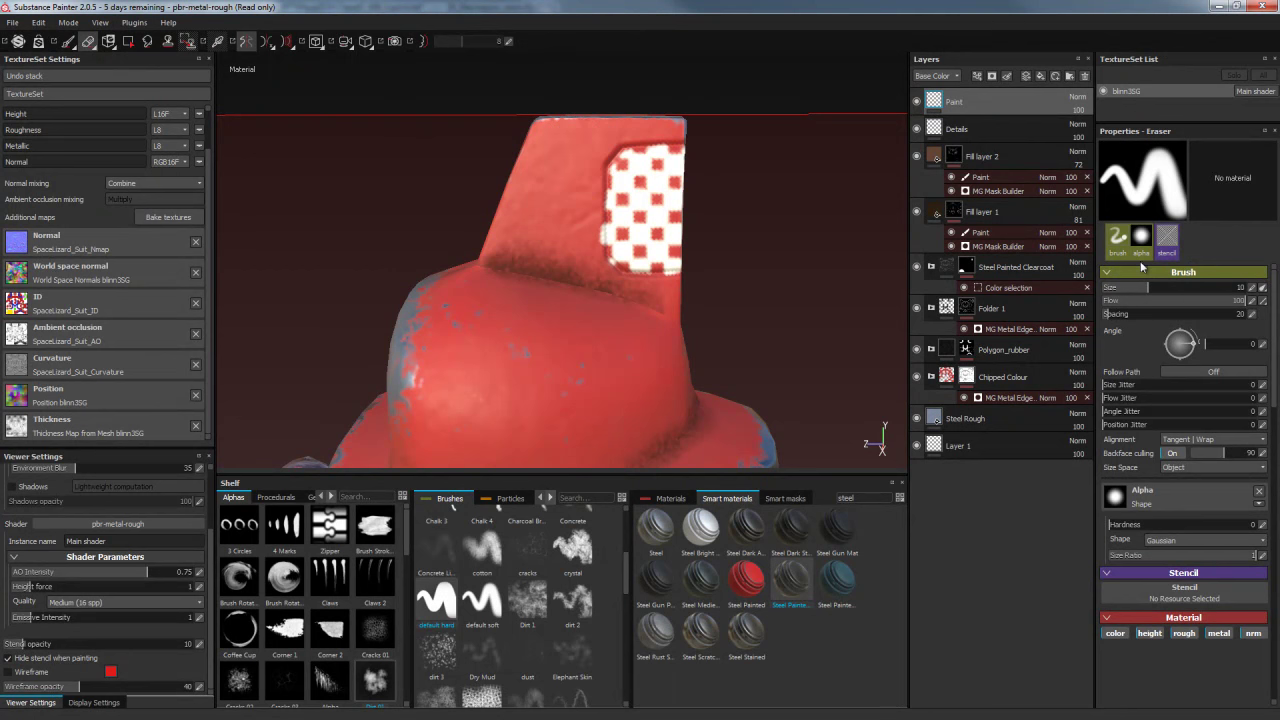
drag(1122, 526, 1256, 526)
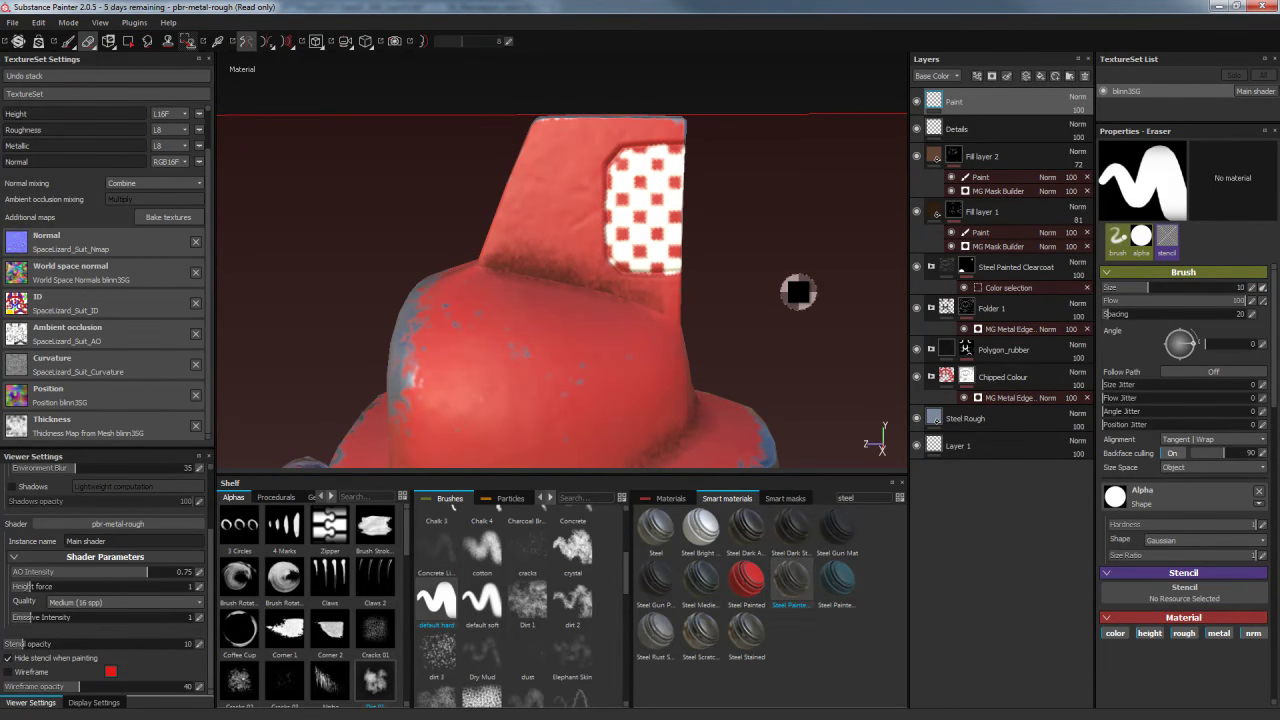
Erase stray paint along the lower checker decal's edges, shrinking the eraser to 3.53
mouse_move(800, 292)
alt+mouse_down()
mouse_move(760, 131)
mouse_move(766, 229)
mouse_move(737, 131)
mouse_move(738, 143)
alt+mouse_up()
mouse_move(766, 206)
alt+mouse_down()
mouse_move(851, 294)
mouse_move(784, 172)
mouse_move(797, 280)
mouse_move(814, 306)
mouse_move(763, 51)
alt+mouse_up()
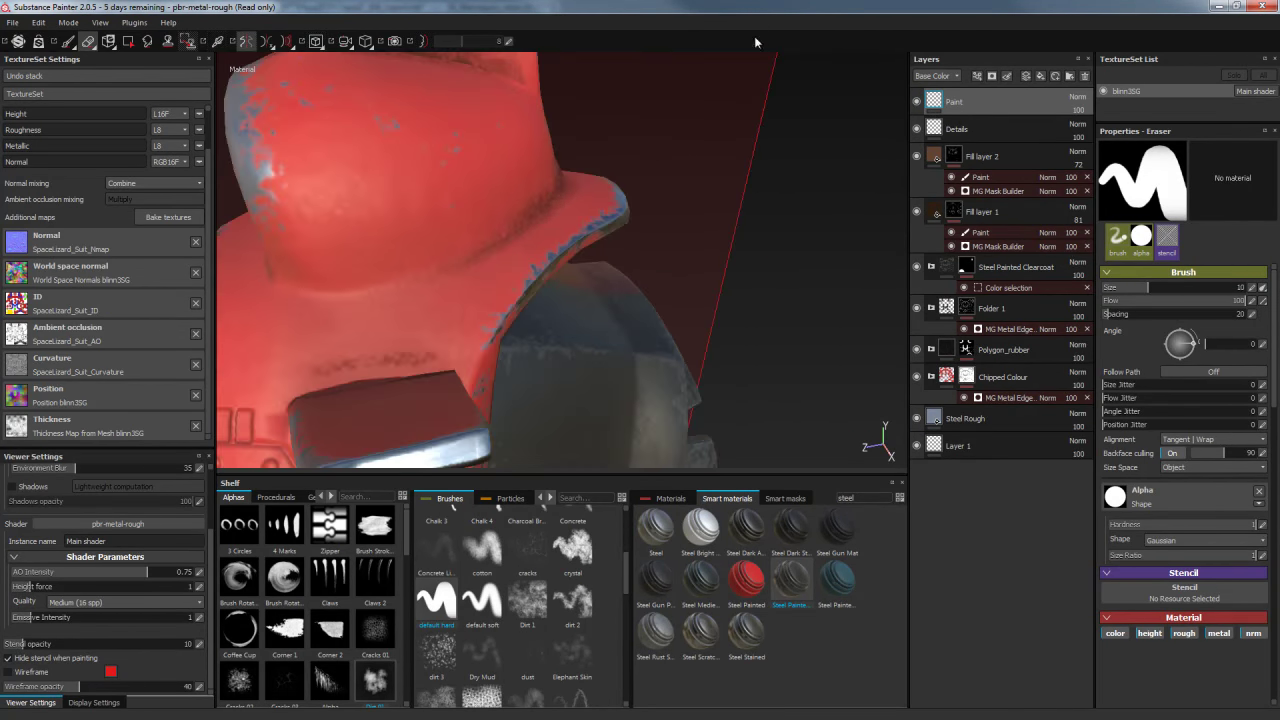
mouse_move(798, 286)
alt+mouse_down()
mouse_move(812, 198)
mouse_move(786, 120)
mouse_move(799, 310)
mouse_move(791, 271)
mouse_move(700, 249)
mouse_move(745, 321)
alt+mouse_up()
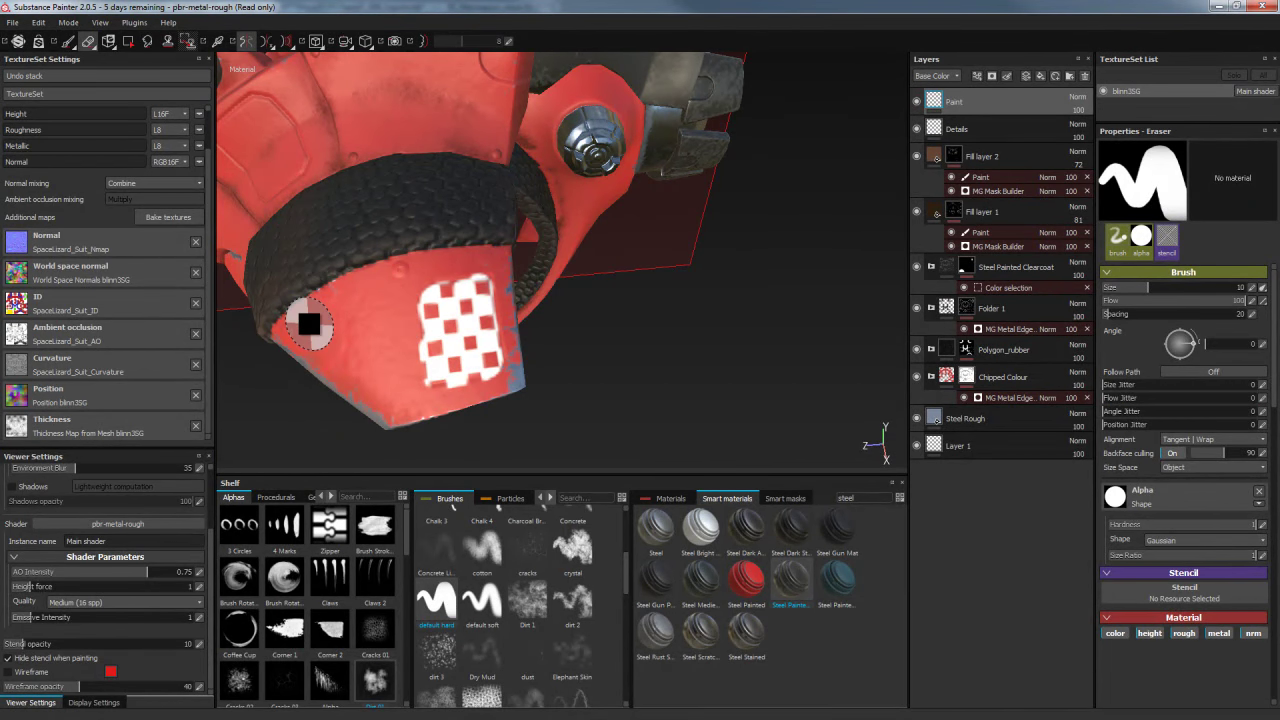
click(386, 300)
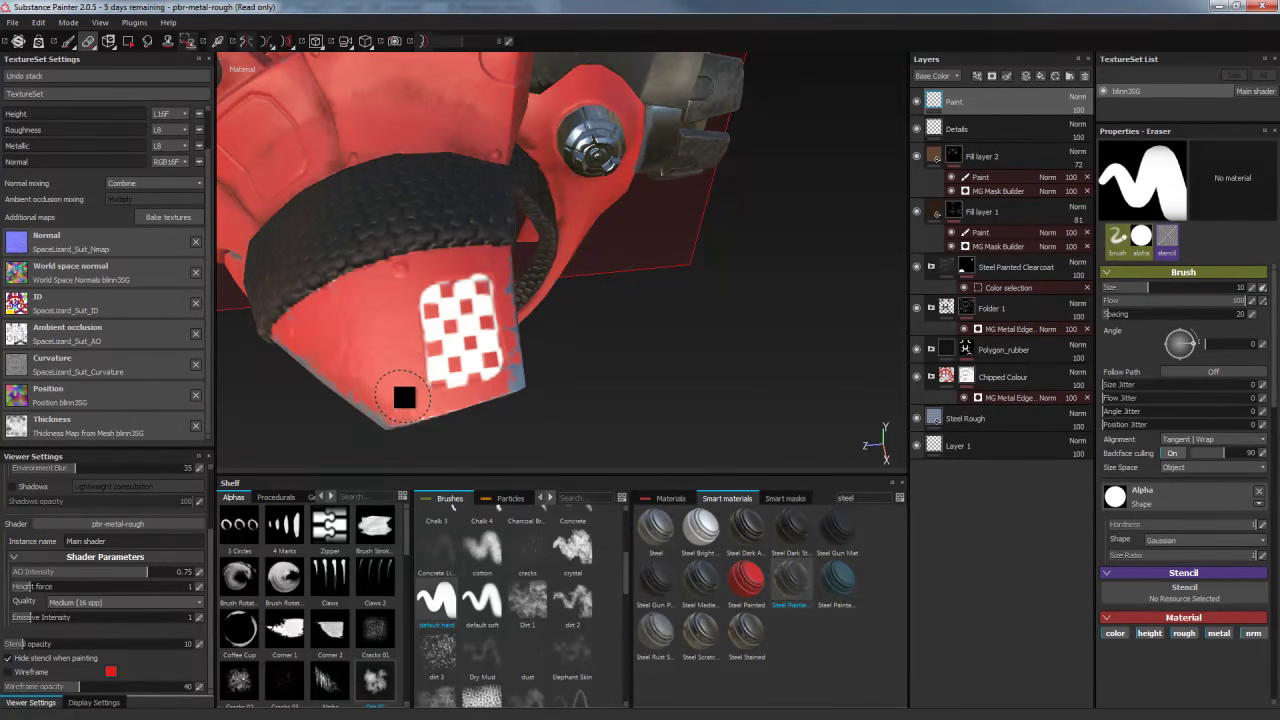
drag(410, 403, 449, 401)
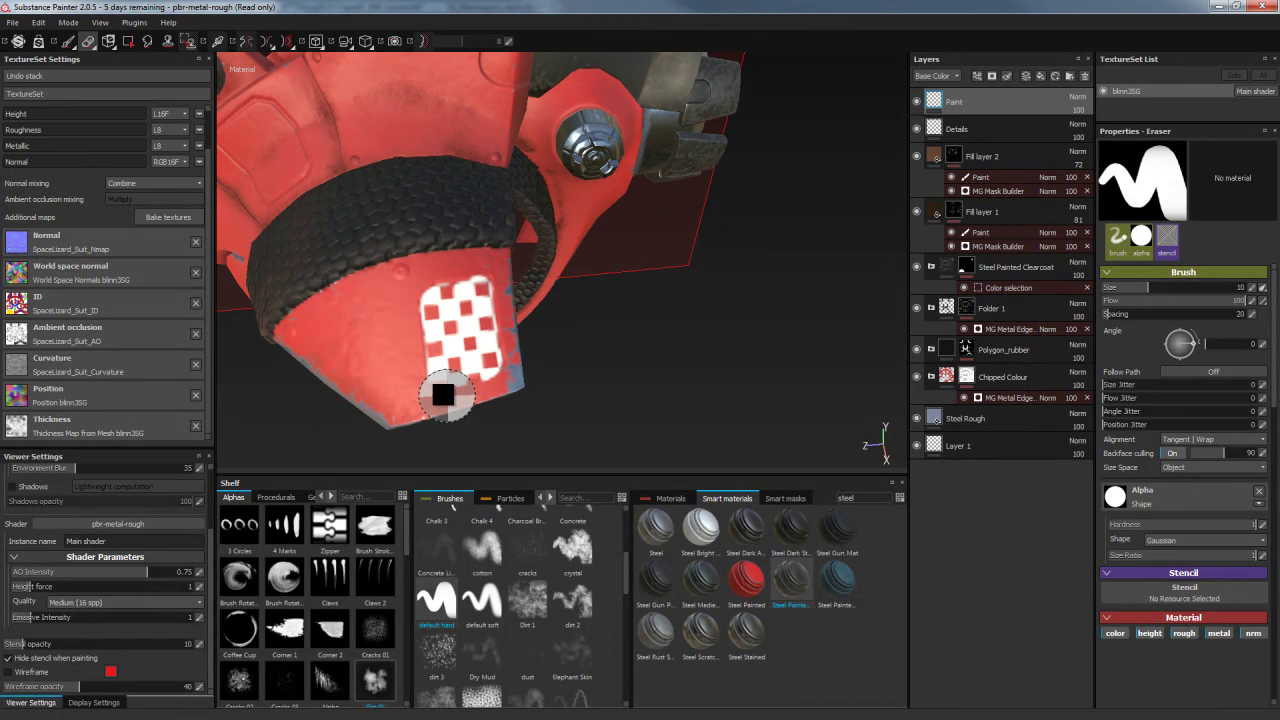
ctrl+right_drag(449, 370, 417, 394)
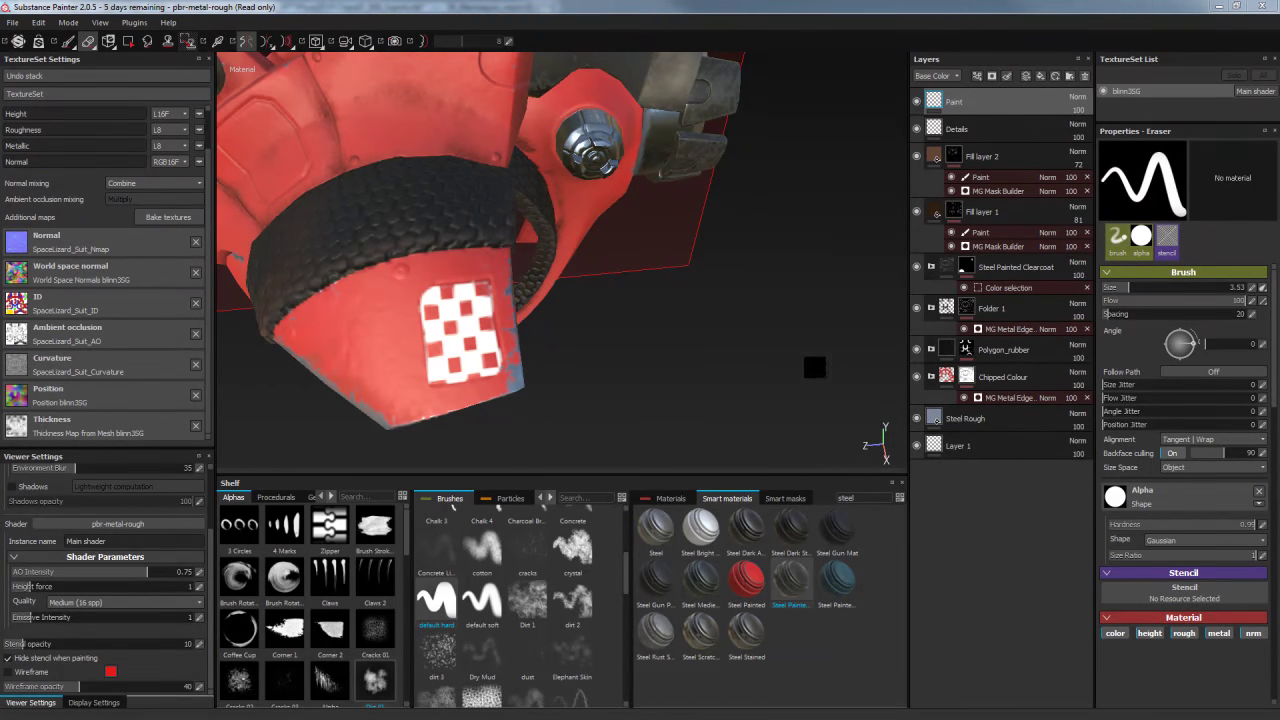
mouse_move(806, 300)
alt+mouse_down()
mouse_move(809, 335)
mouse_move(733, 338)
mouse_move(766, 309)
mouse_move(751, 337)
mouse_move(749, 160)
mouse_move(766, 236)
alt+mouse_up()
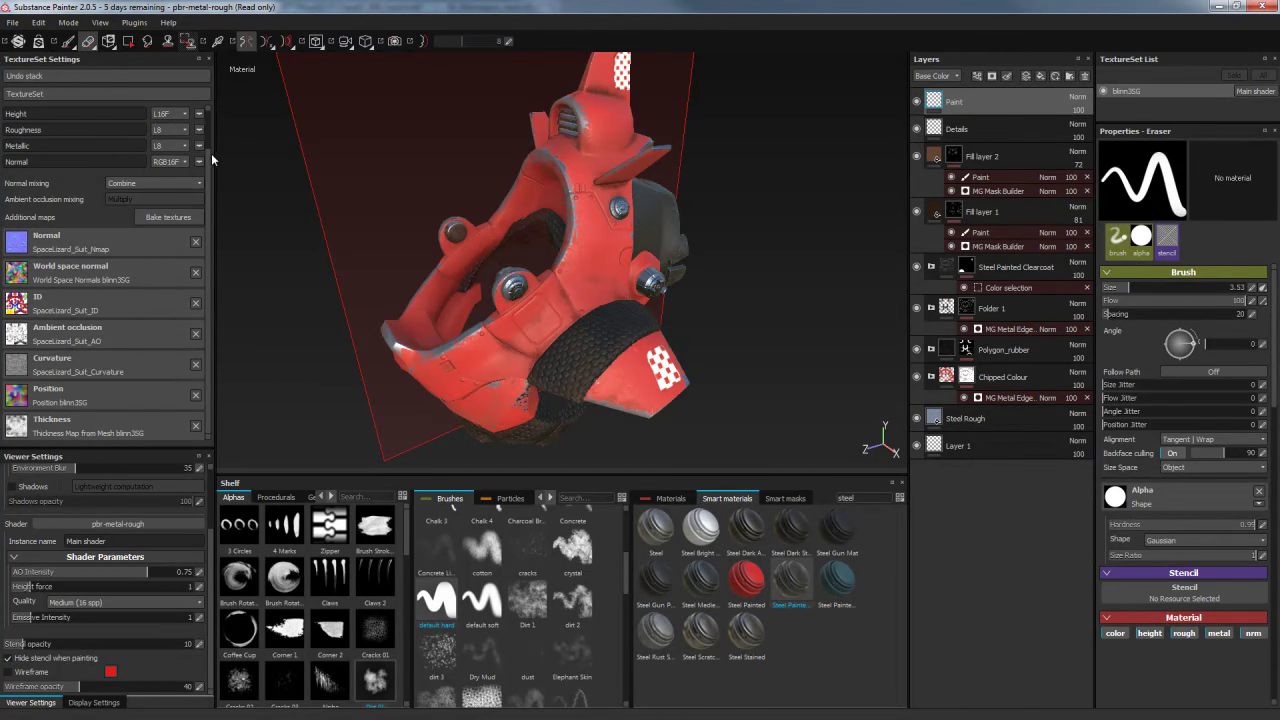
Set the texture set Size to 2048 and inspect the sharpened checker decals
scroll(202, 126, up, 2)
click(40, 113)
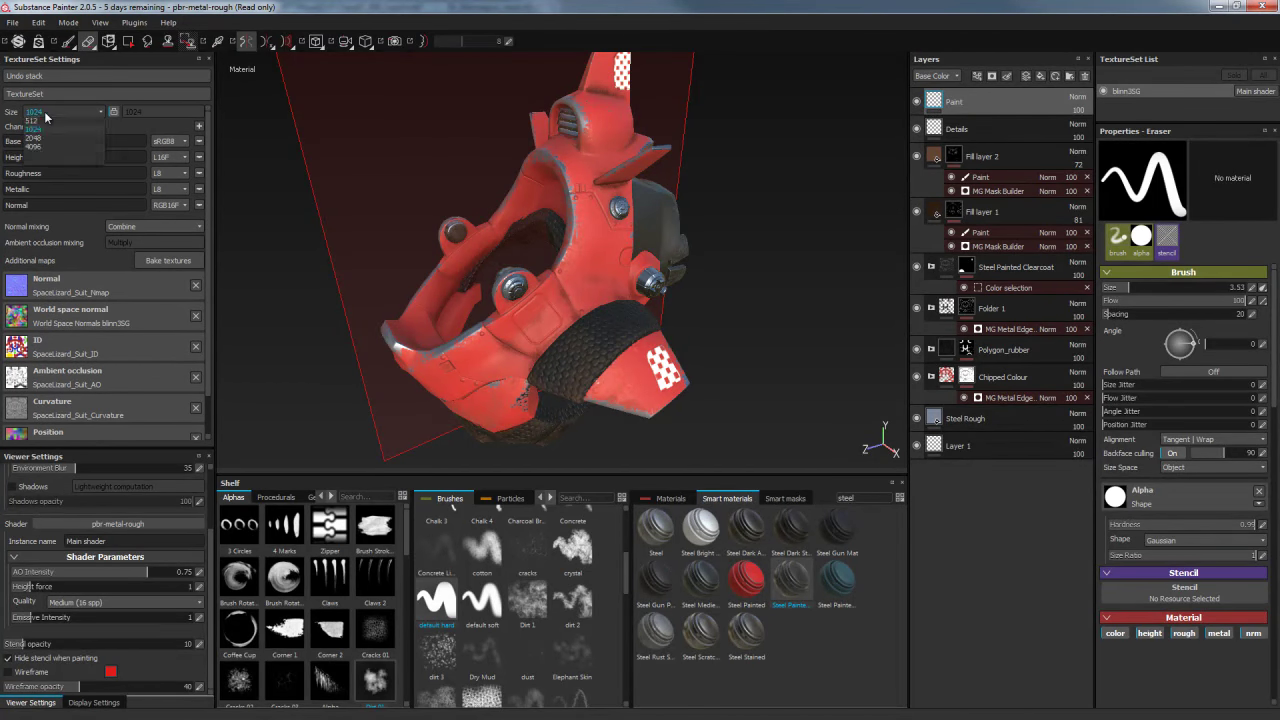
click(43, 157)
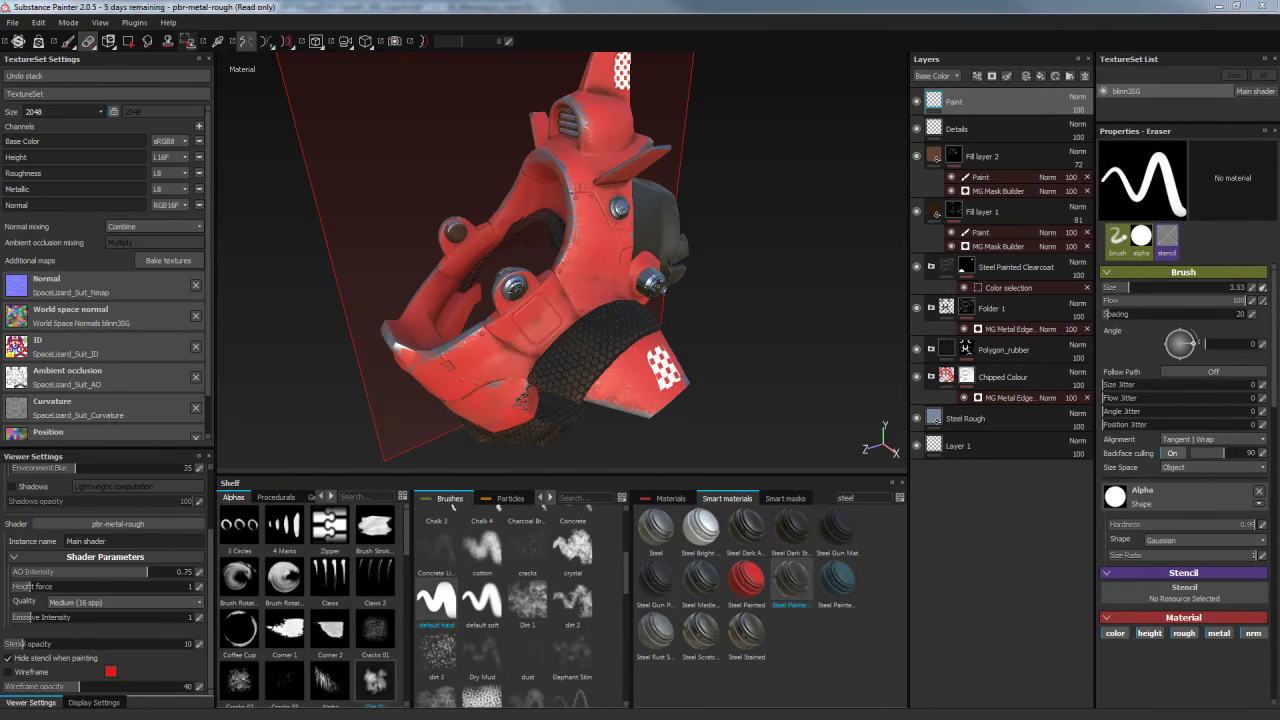
alt+drag(754, 329, 766, 300)
mouse_move(766, 300)
alt+right_down()
mouse_move(734, 205)
mouse_move(797, 231)
alt+right_up()
alt+middle_drag(797, 231, 798, 296)
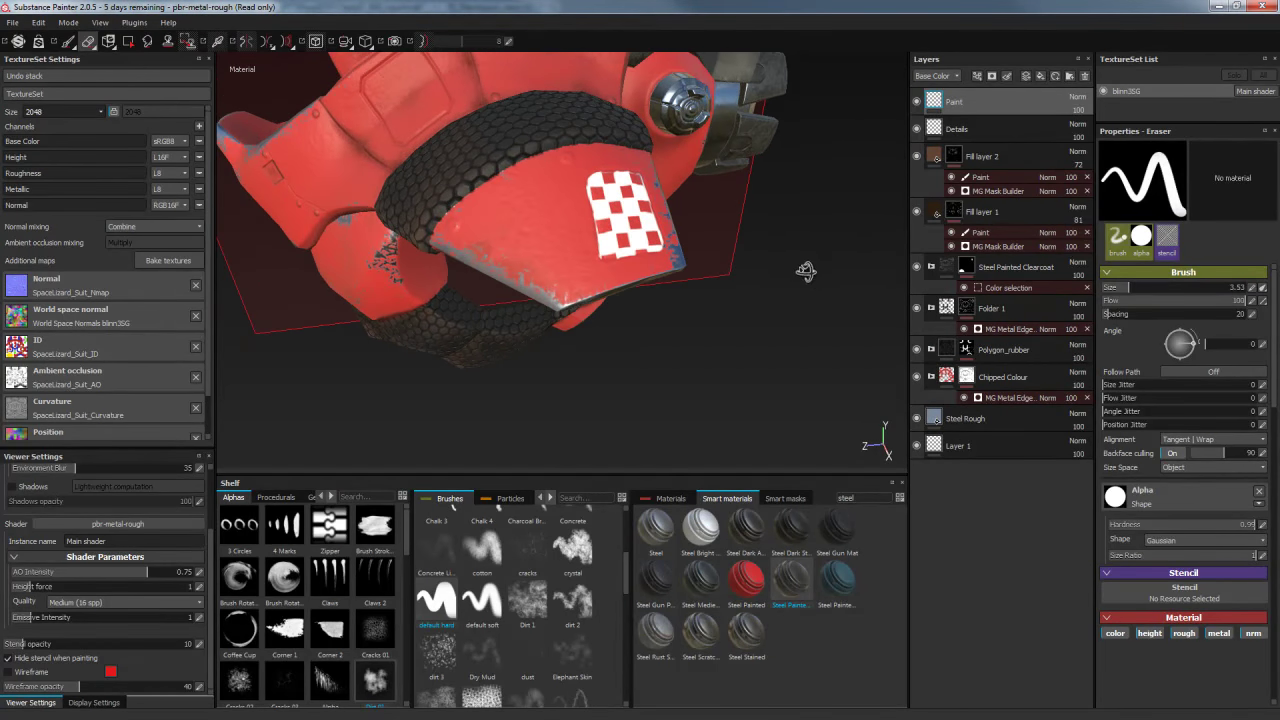
alt+drag(798, 296, 549, 134)
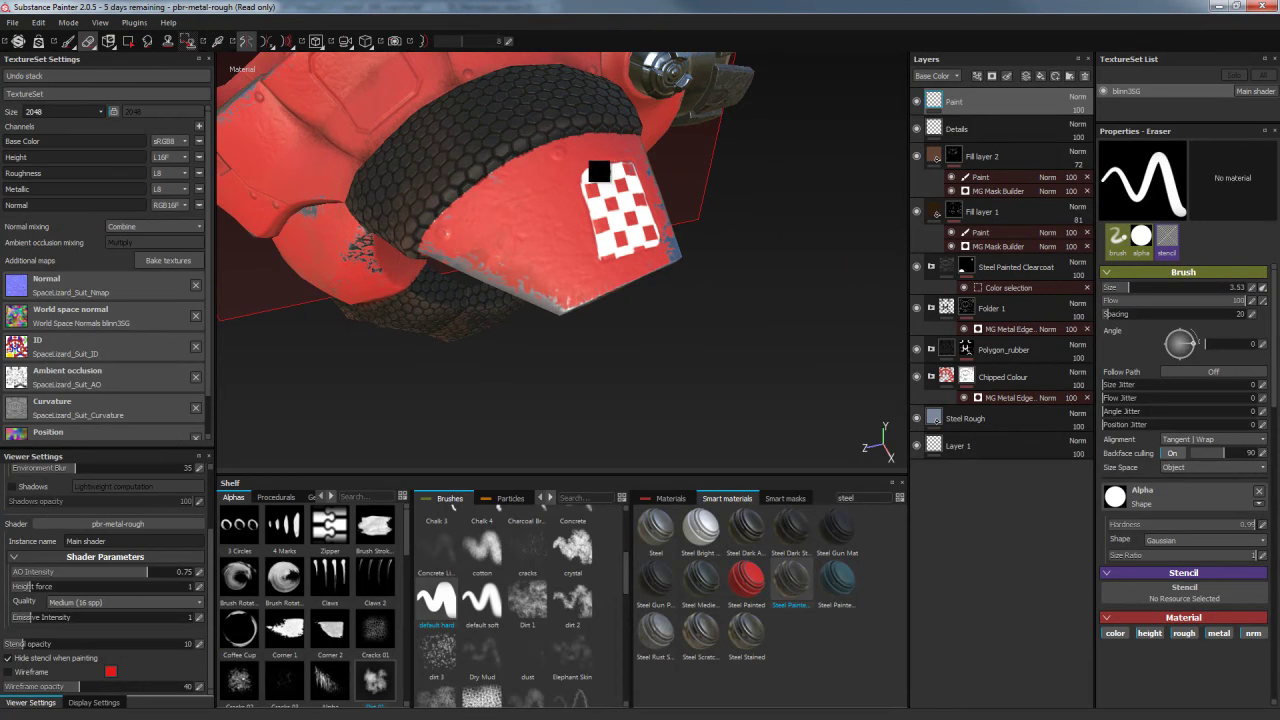
mouse_move(740, 243)
alt+mouse_down()
mouse_move(751, 322)
mouse_move(676, 294)
alt+mouse_up()
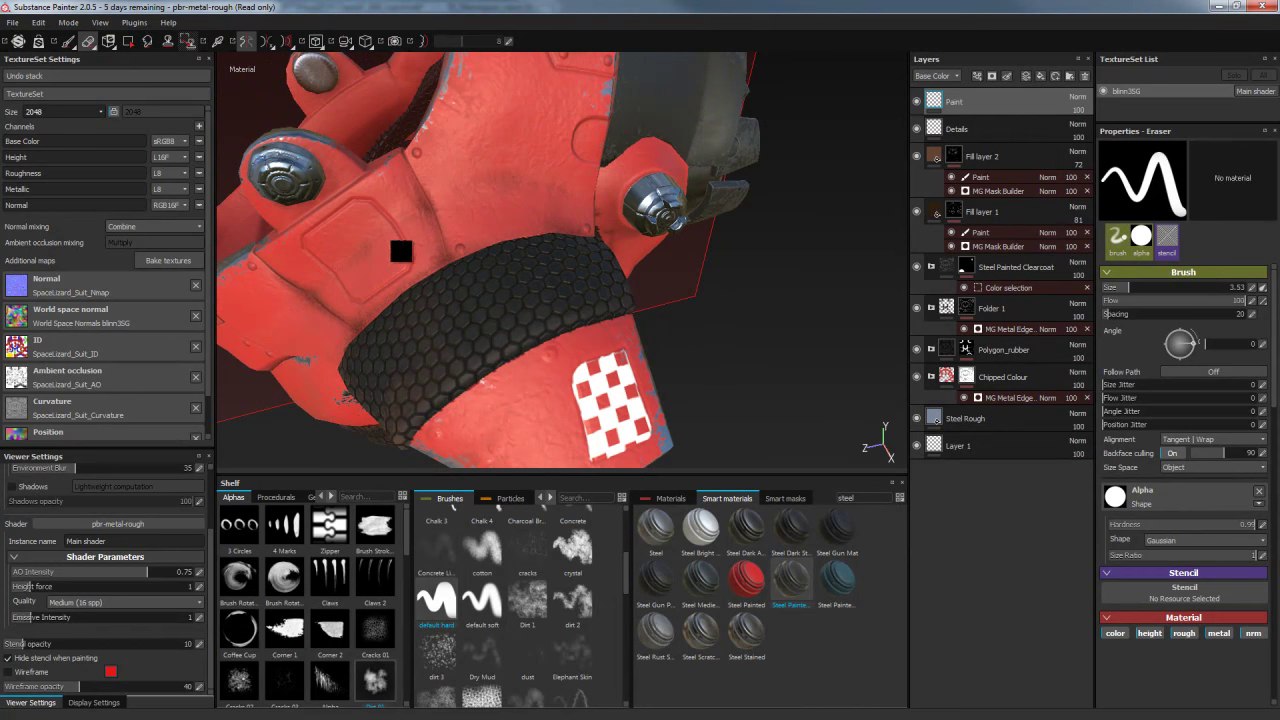
mouse_move(788, 237)
alt+mouse_down()
mouse_move(803, 251)
mouse_move(816, 225)
mouse_move(766, 120)
mouse_move(820, 245)
mouse_move(794, 211)
mouse_move(820, 166)
mouse_move(766, 126)
mouse_move(799, 216)
mouse_move(774, 189)
mouse_move(703, 177)
mouse_move(832, 165)
mouse_move(694, 166)
mouse_move(658, 185)
mouse_move(741, 136)
mouse_move(797, 226)
mouse_move(808, 133)
alt+mouse_up()
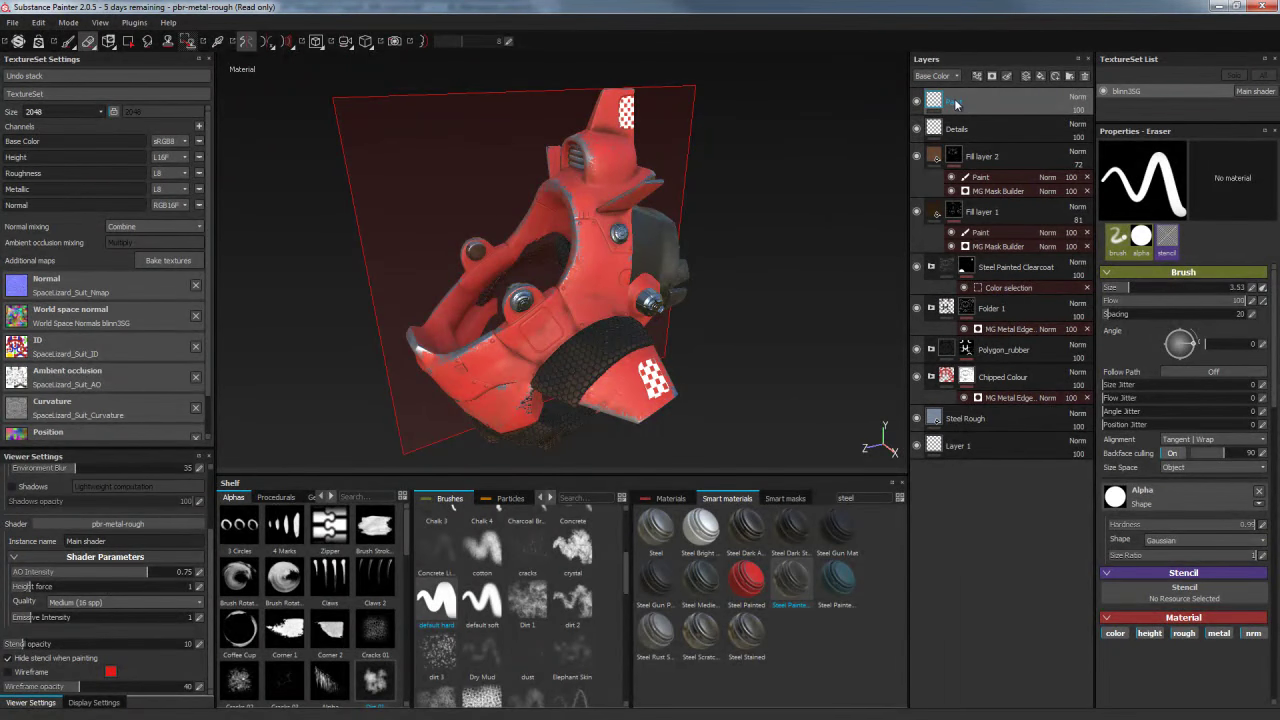
Add a mask with the MG Dripping Rust generator to the Paint layer
right_click(936, 105)
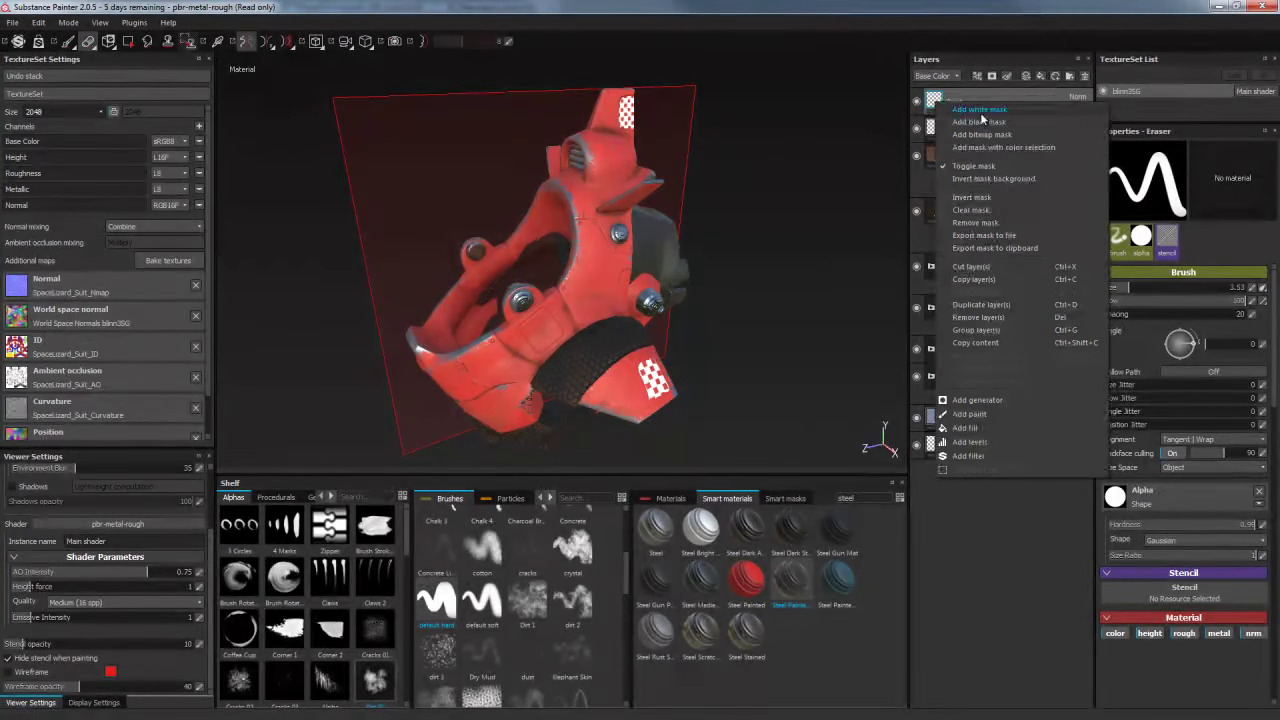
click(980, 118)
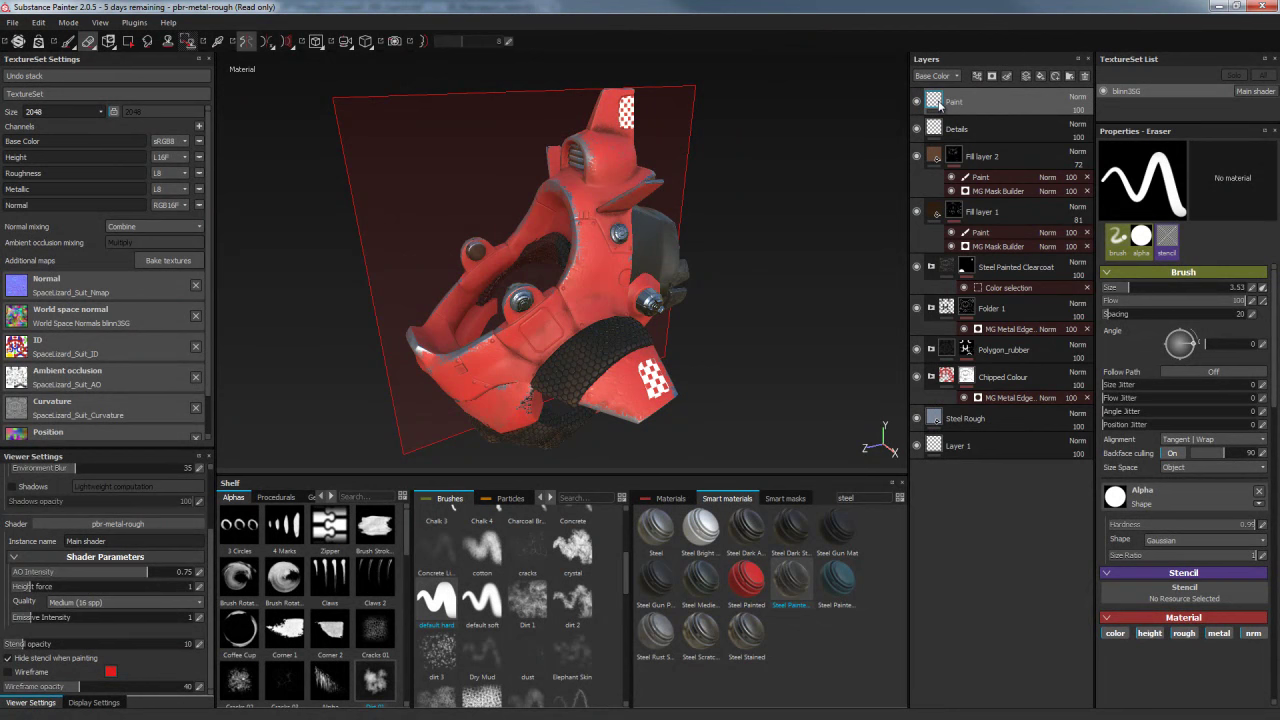
right_click(955, 101)
click(958, 100)
key(1)
right_click(975, 100)
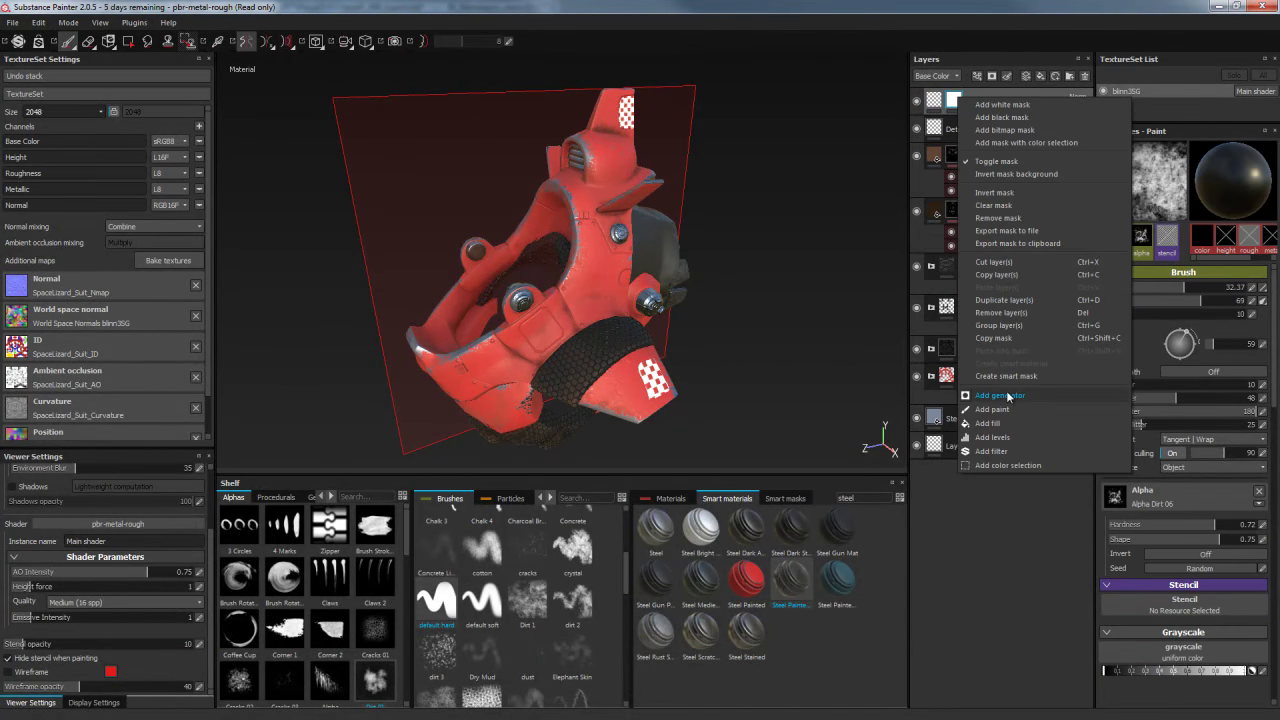
click(1008, 397)
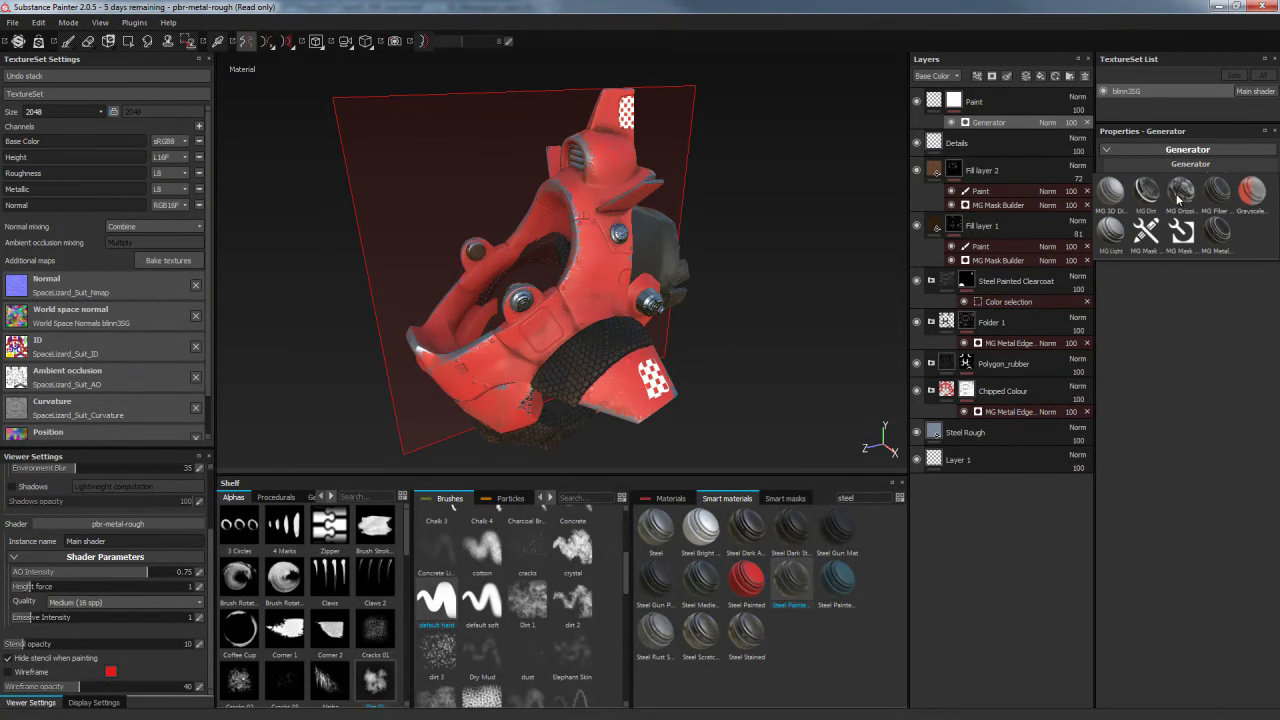
click(1178, 198)
mouse_move(739, 267)
alt+mouse_down()
mouse_move(766, 209)
mouse_move(723, 214)
mouse_move(766, 206)
mouse_move(694, 252)
mouse_move(1172, 214)
alt+mouse_up()
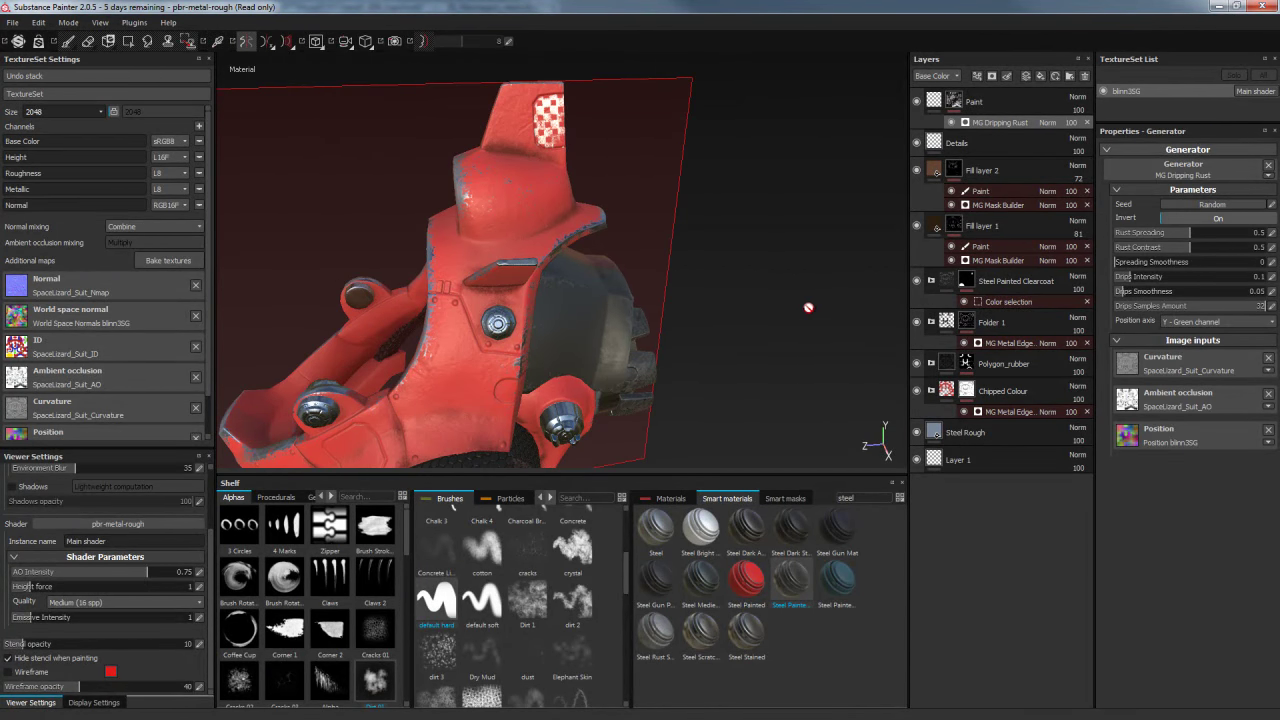
mouse_move(806, 311)
alt+mouse_down()
mouse_move(826, 166)
mouse_move(796, 197)
alt+mouse_up()
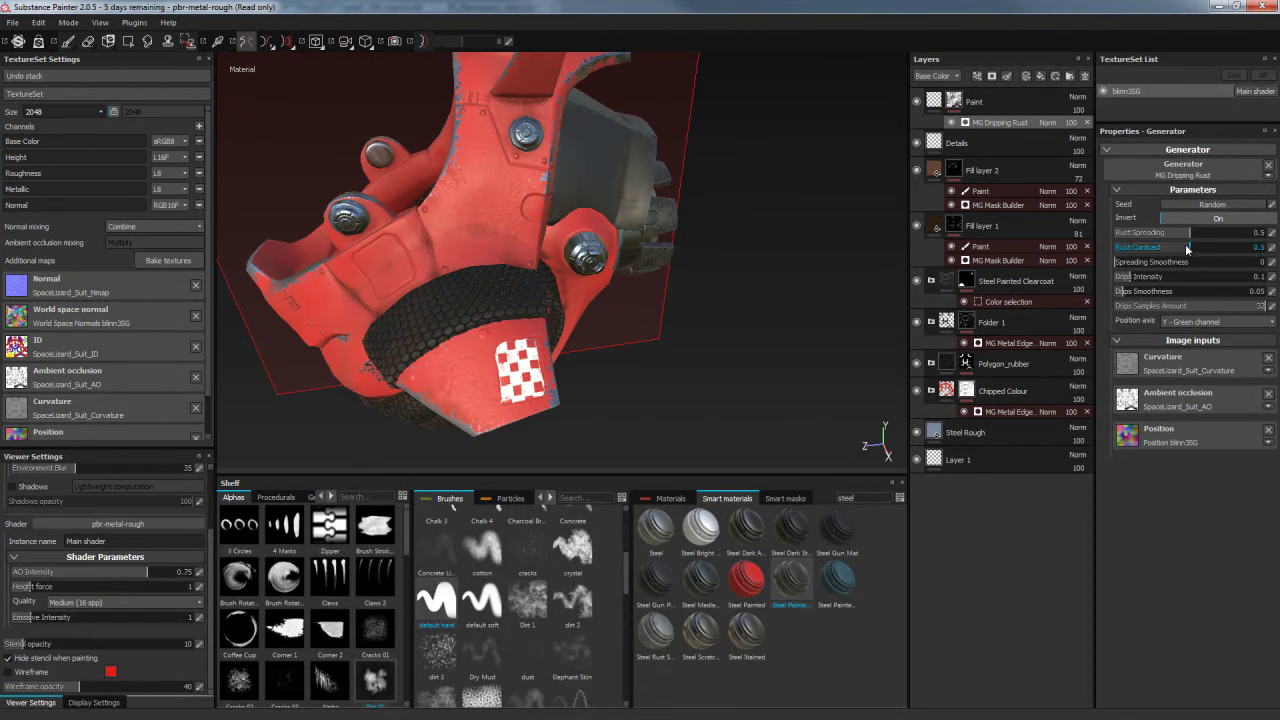
Raise Rust Spreading to 0.62 and turn symmetry off
drag(1196, 234, 1209, 235)
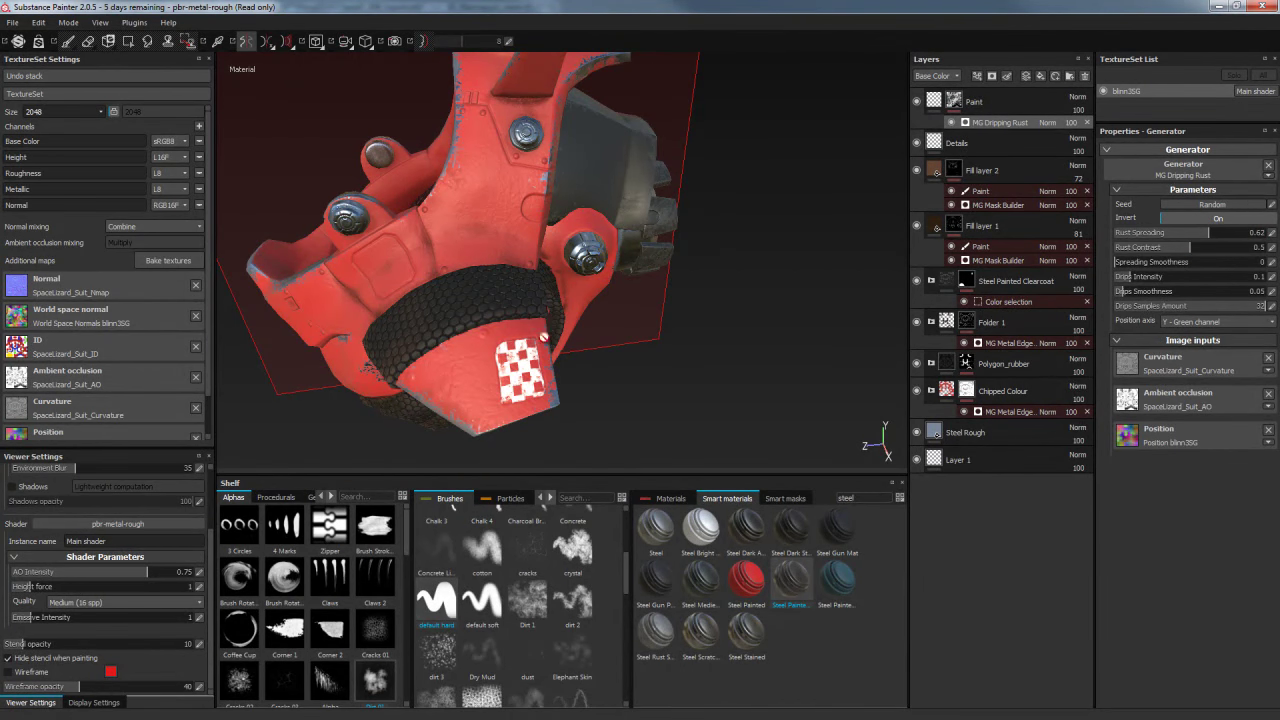
alt+drag(725, 400, 778, 388)
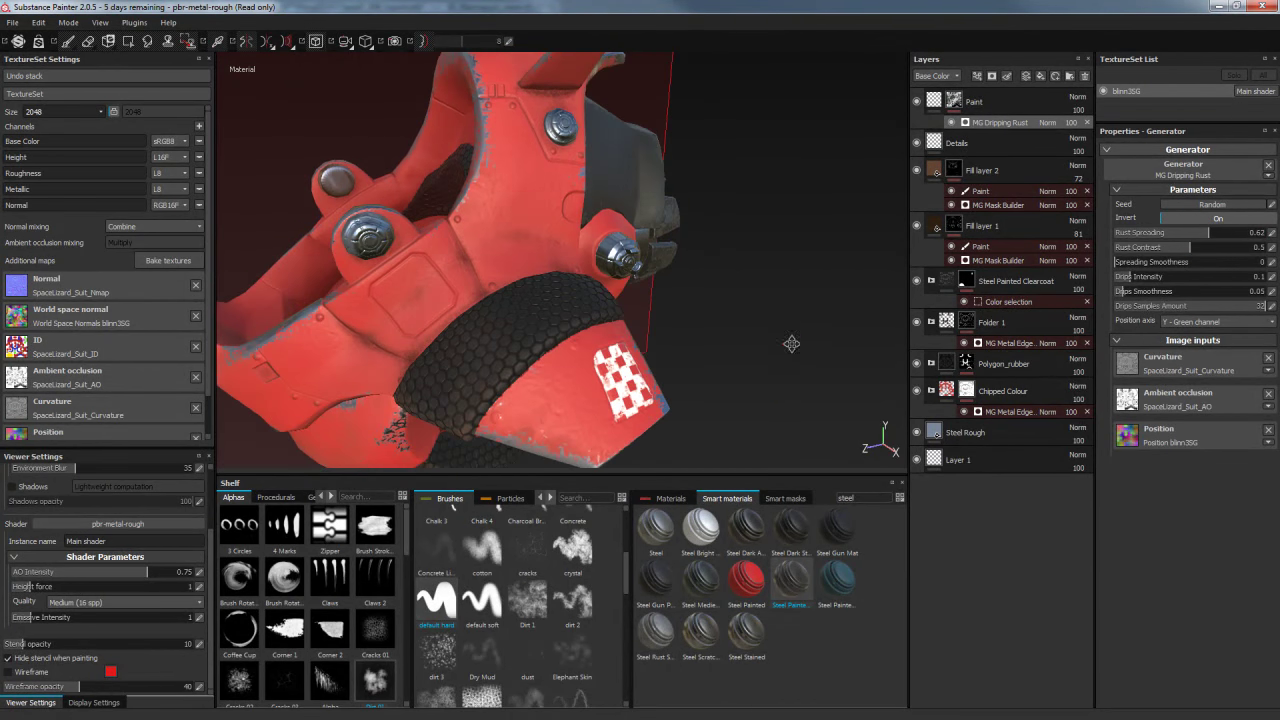
alt+drag(791, 333, 782, 310)
mouse_move(790, 233)
alt+mouse_down()
mouse_move(789, 340)
mouse_move(749, 197)
mouse_move(771, 291)
mouse_move(929, 268)
mouse_move(520, 170)
alt+mouse_up()
click(248, 42)
mouse_move(417, 229)
alt+mouse_down()
mouse_move(509, 229)
mouse_move(458, 296)
mouse_move(426, 226)
mouse_move(506, 266)
mouse_move(963, 273)
mouse_move(731, 351)
mouse_move(771, 354)
mouse_move(760, 277)
mouse_move(774, 300)
alt+mouse_up()
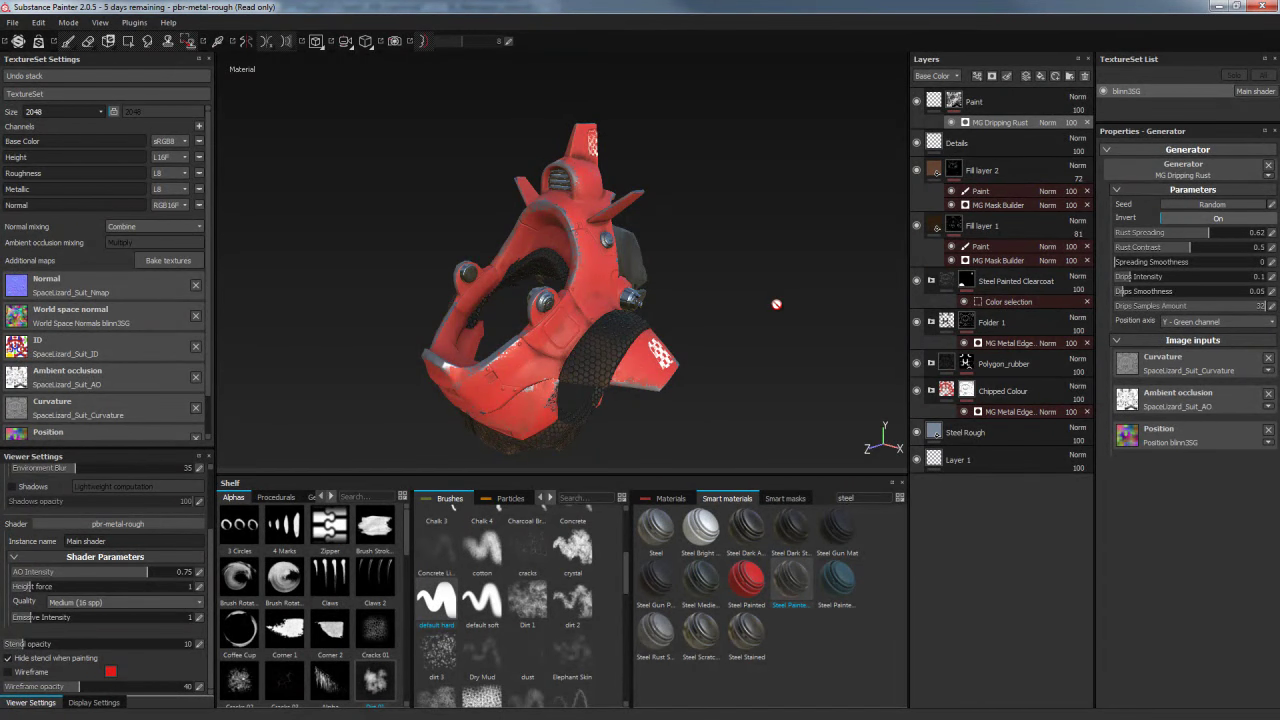
click(985, 106)
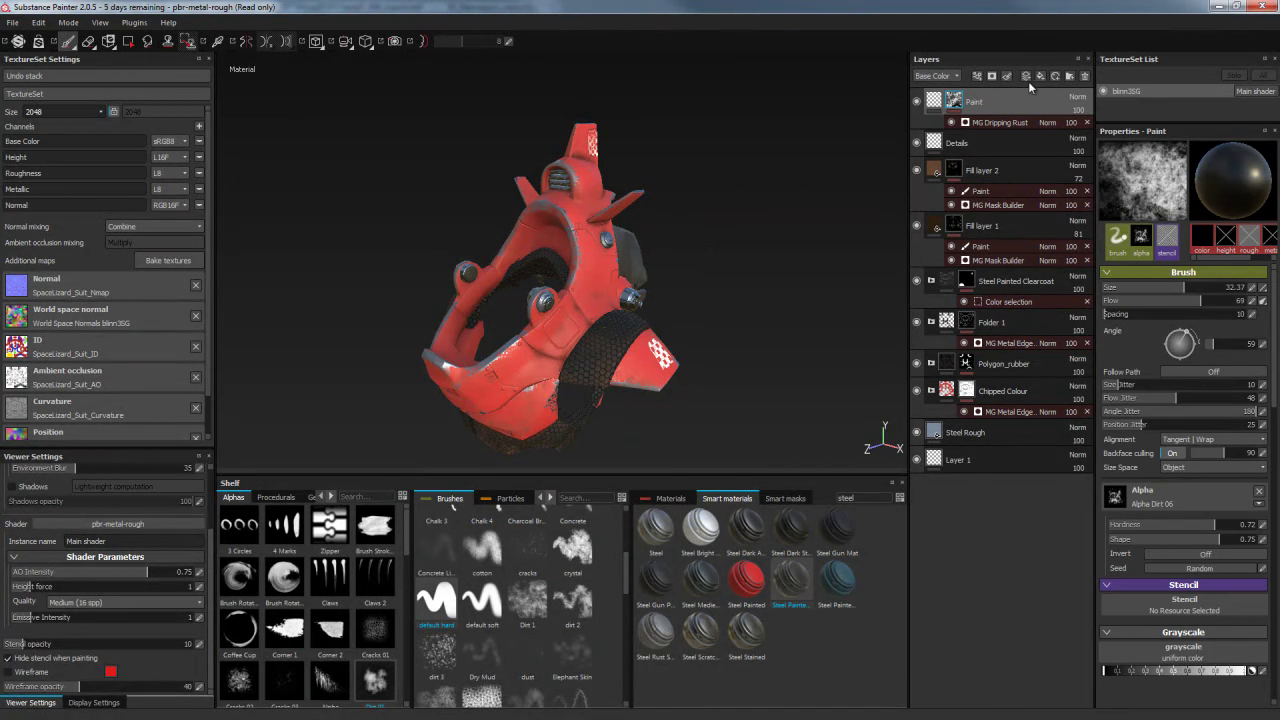
Add an empty layer at the top of the stack and rename it Oil
click(1027, 77)
key(e)
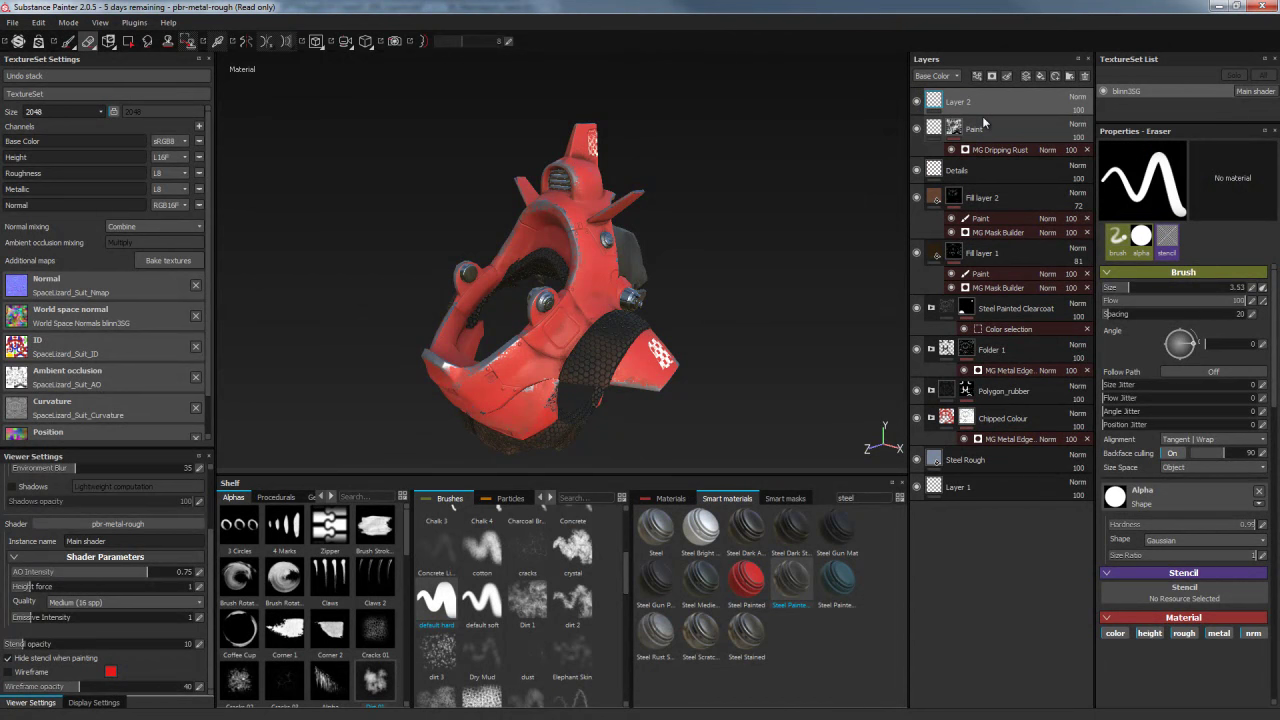
double_click(957, 104)
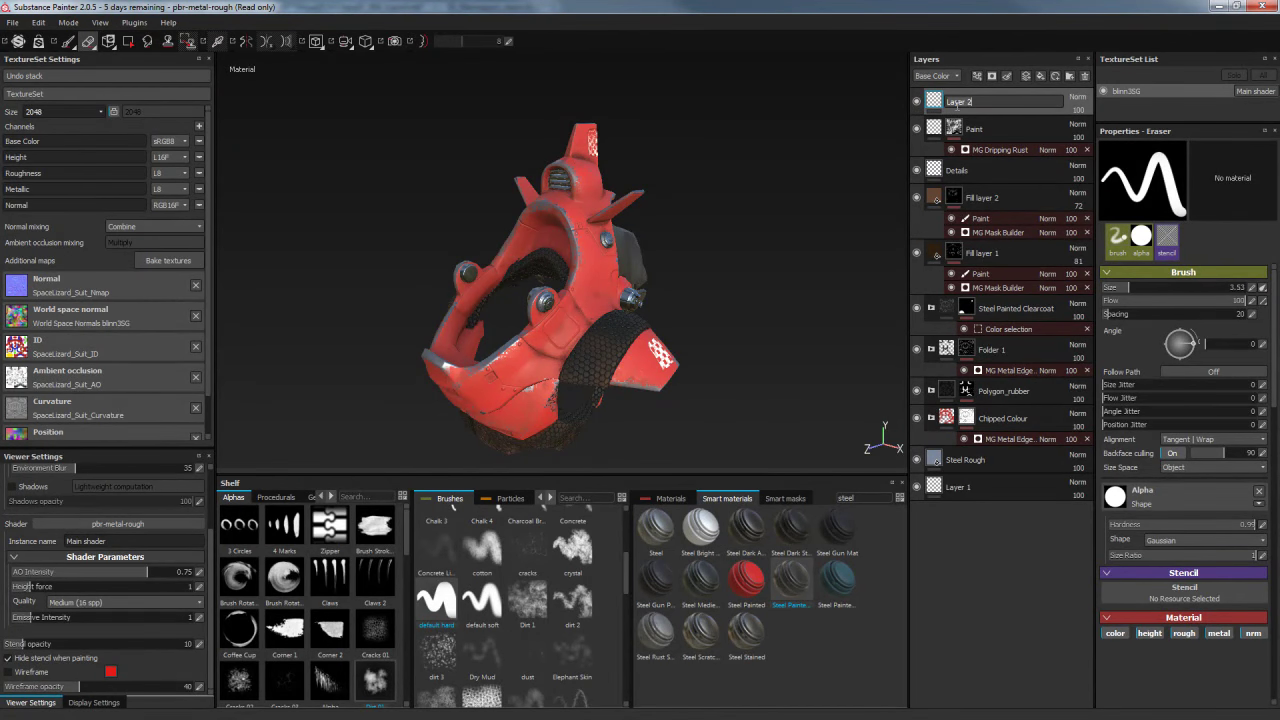
text(Oi)
key(Return)
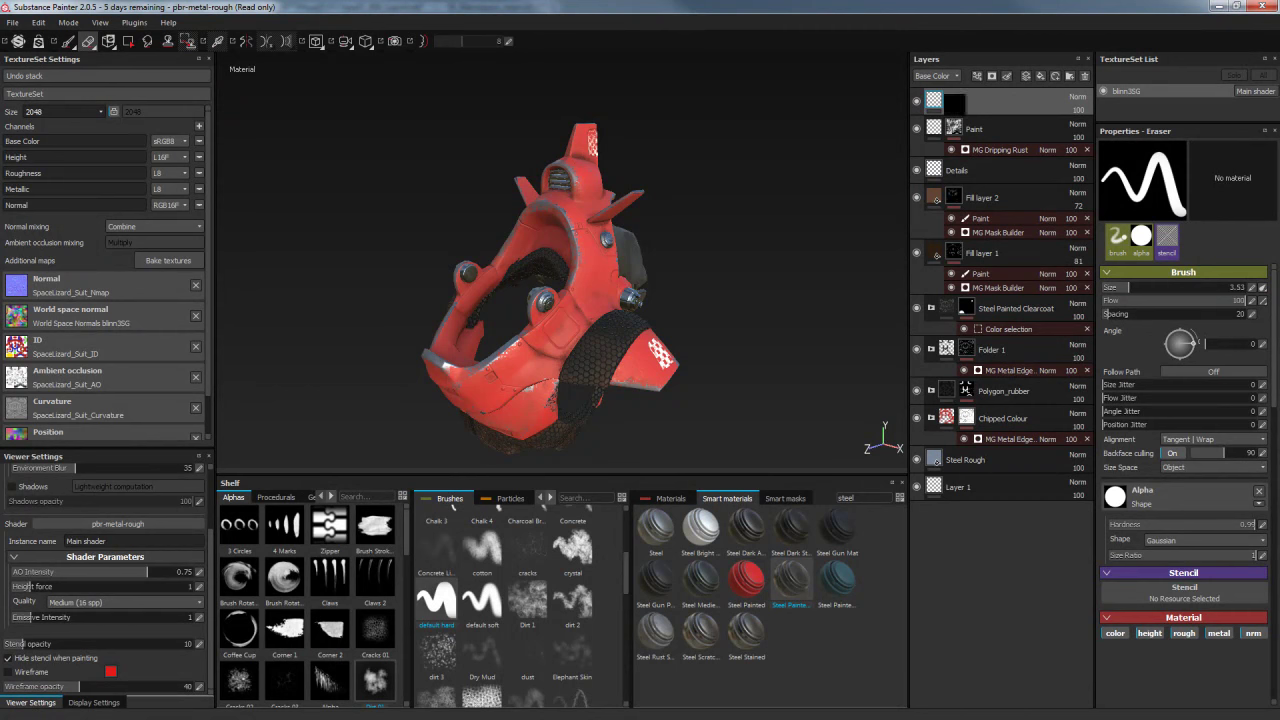
text(Oil)
alt+drag(725, 310, 584, 344)
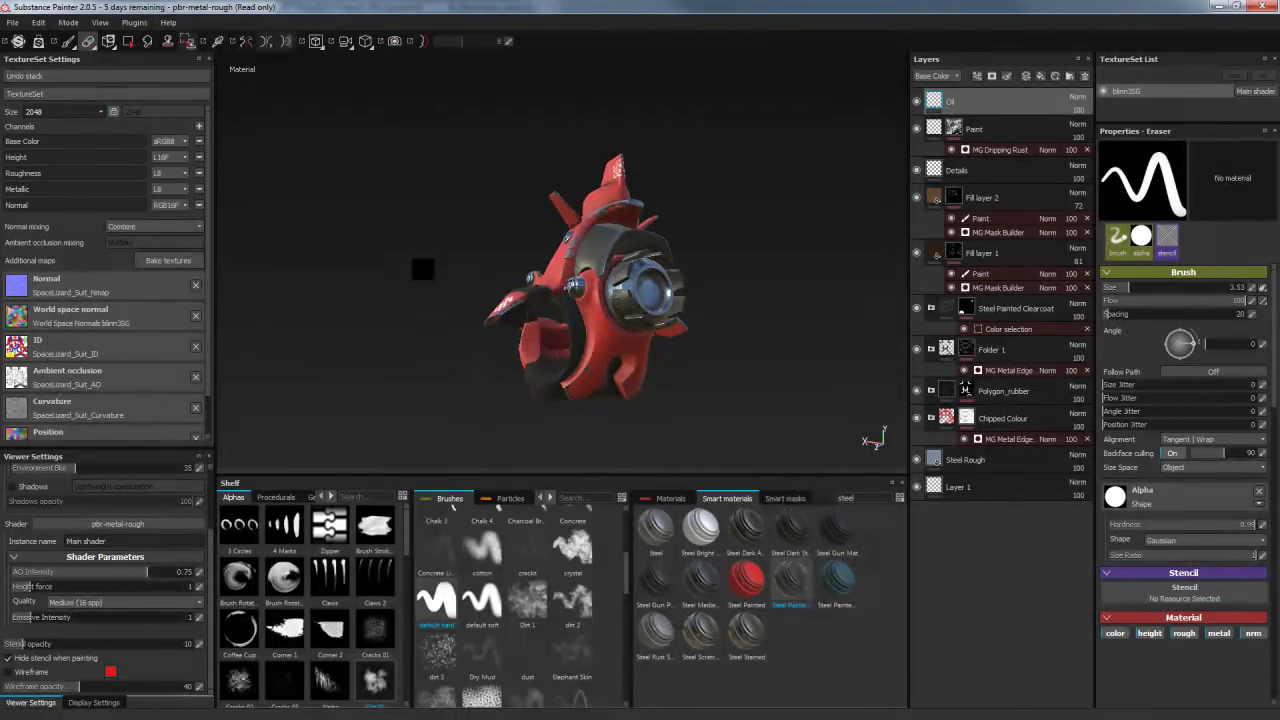
alt+right_drag(584, 344, 871, 441)
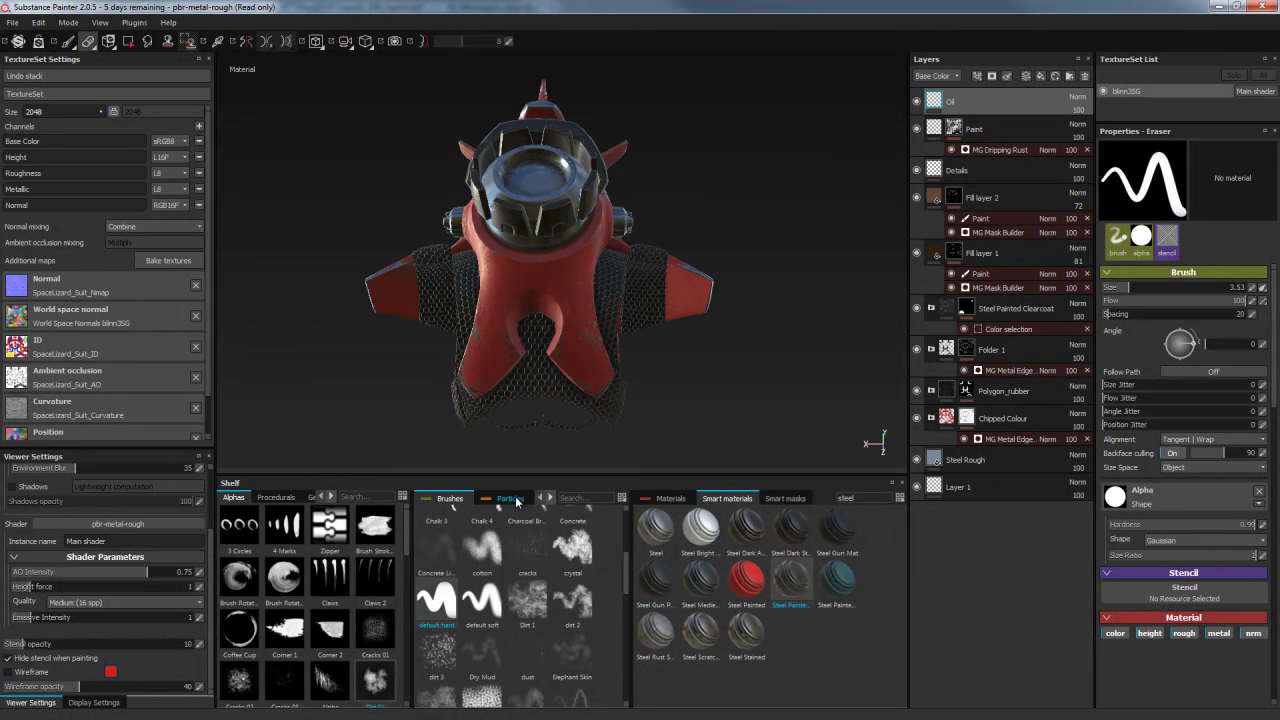
Choose the oil leaks preset from the Shelf tool presets
click(512, 498)
click(517, 499)
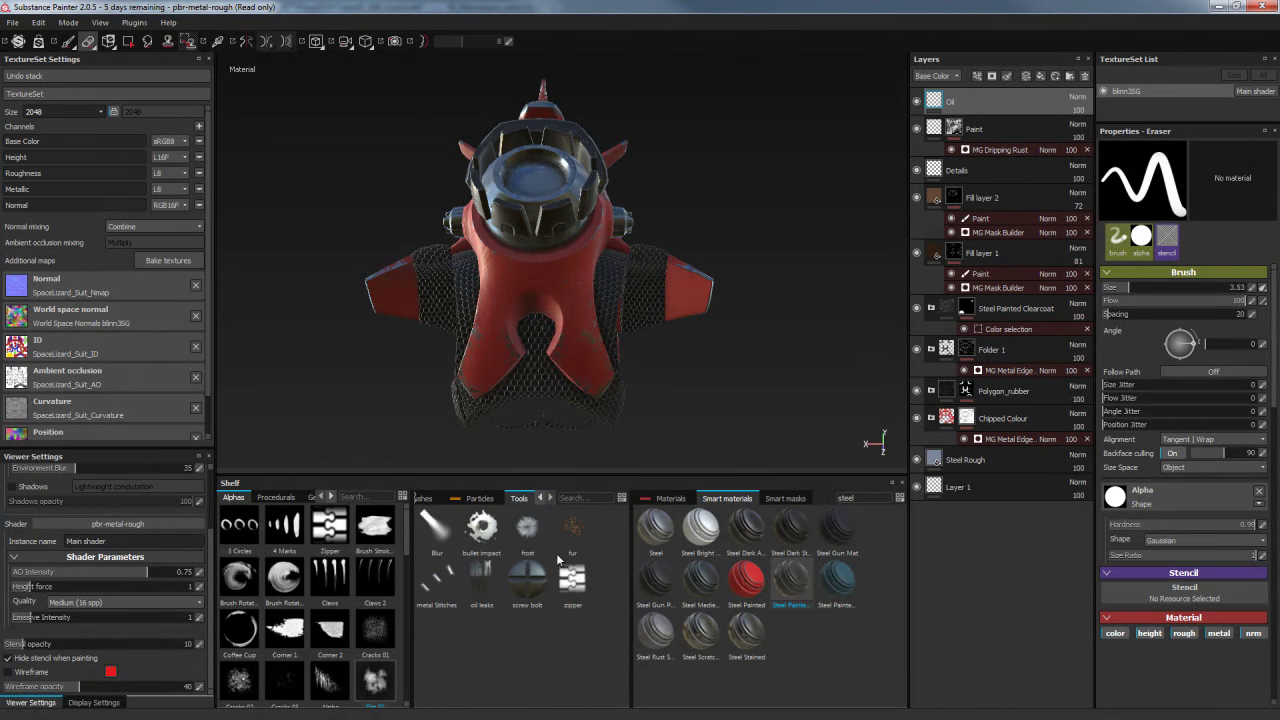
click(481, 576)
Spray oil-leak streaks onto the red front of the helmet below the visor
mouse_move(723, 189)
alt+mouse_down()
mouse_move(779, 183)
mouse_move(809, 228)
alt+mouse_up()
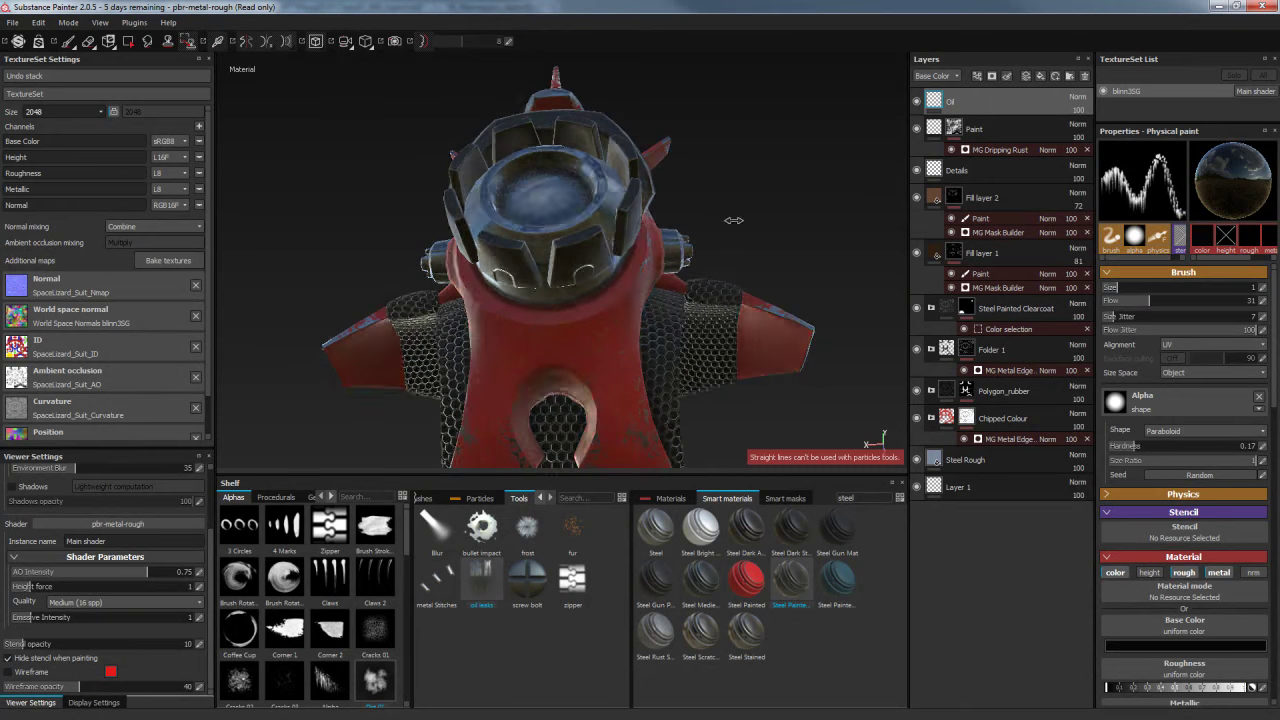
alt+drag(737, 217, 673, 203)
shift+right_drag(673, 203, 690, 197)
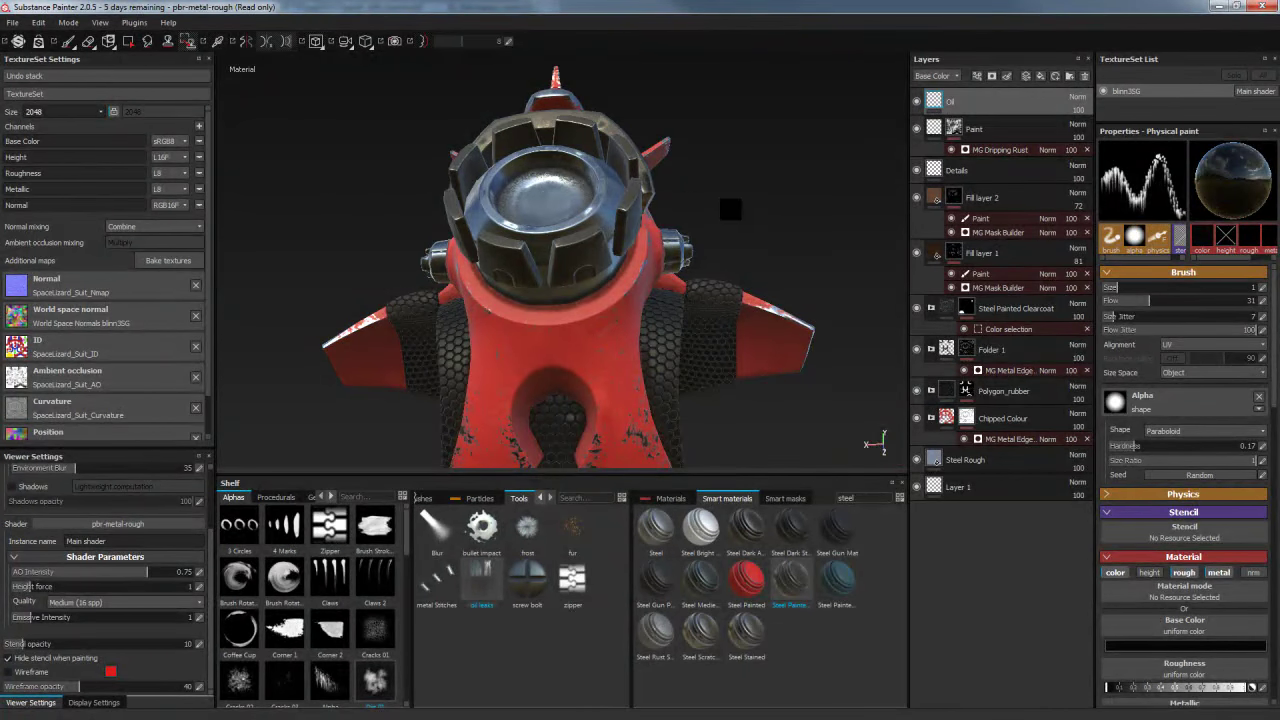
mouse_move(726, 209)
alt+mouse_down()
mouse_move(749, 227)
mouse_move(787, 208)
alt+mouse_up()
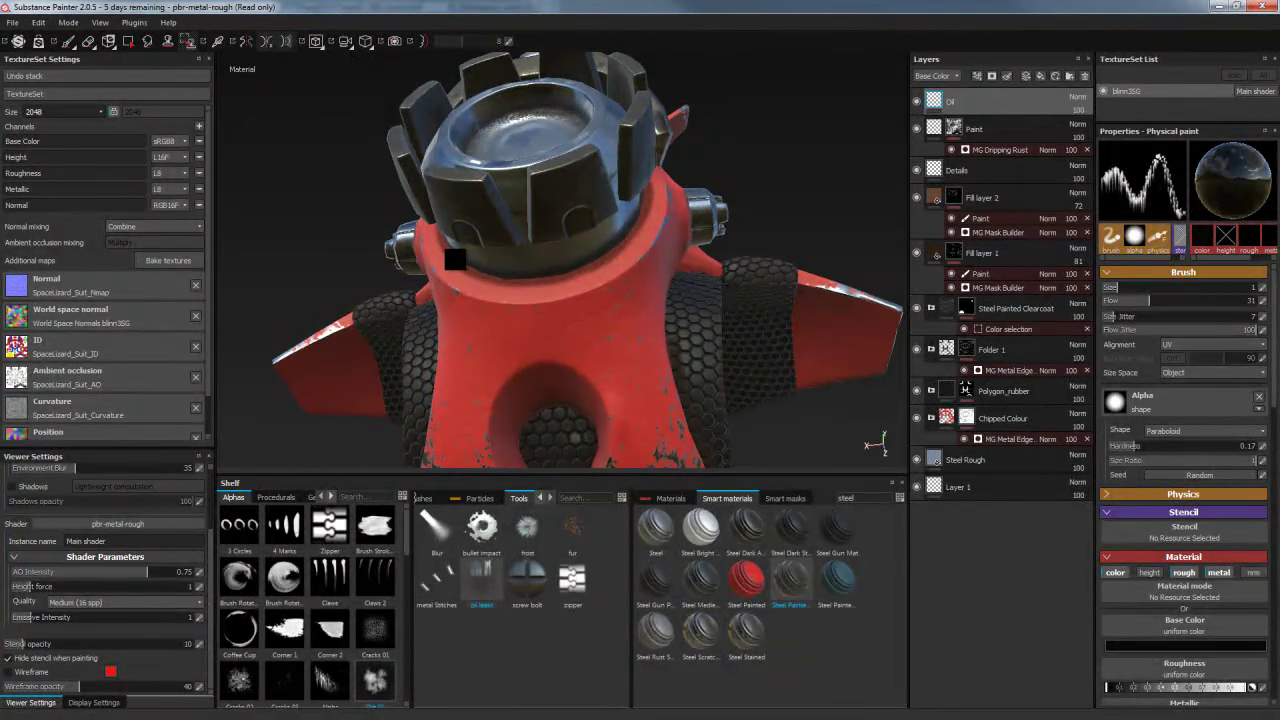
mouse_move(451, 256)
mouse_down()
mouse_move(574, 274)
mouse_move(644, 205)
mouse_up()
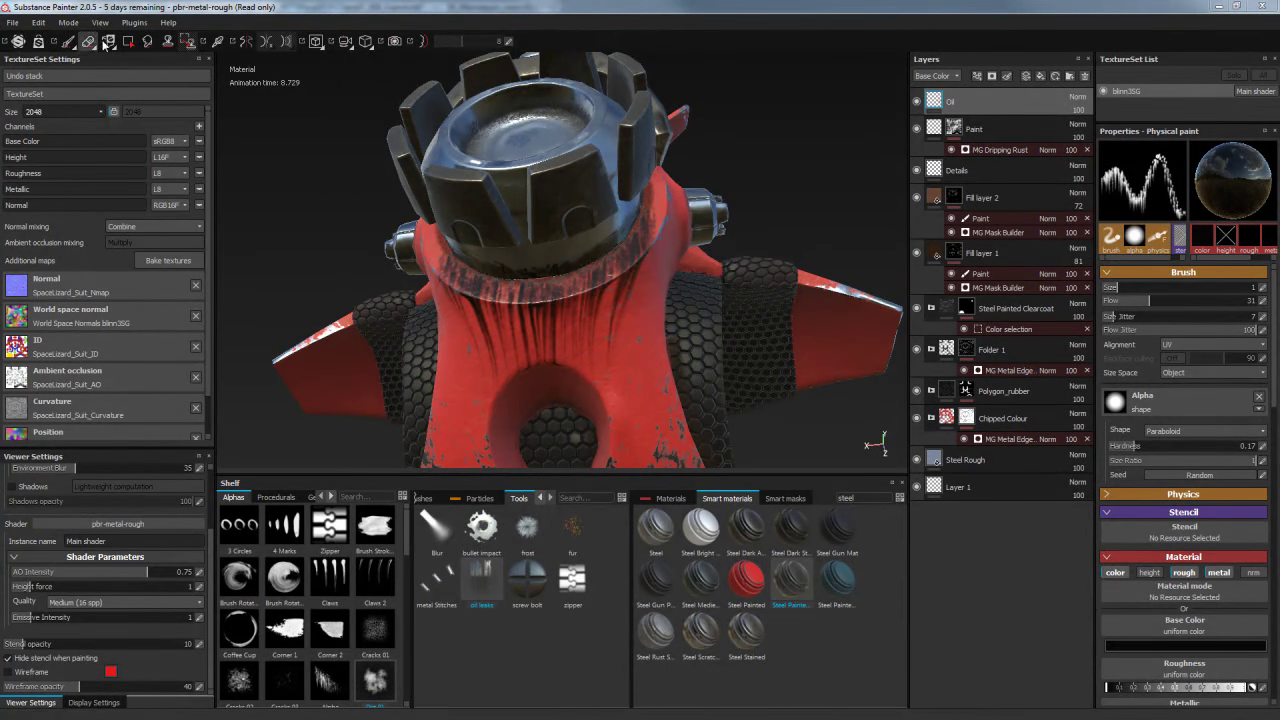
click(147, 41)
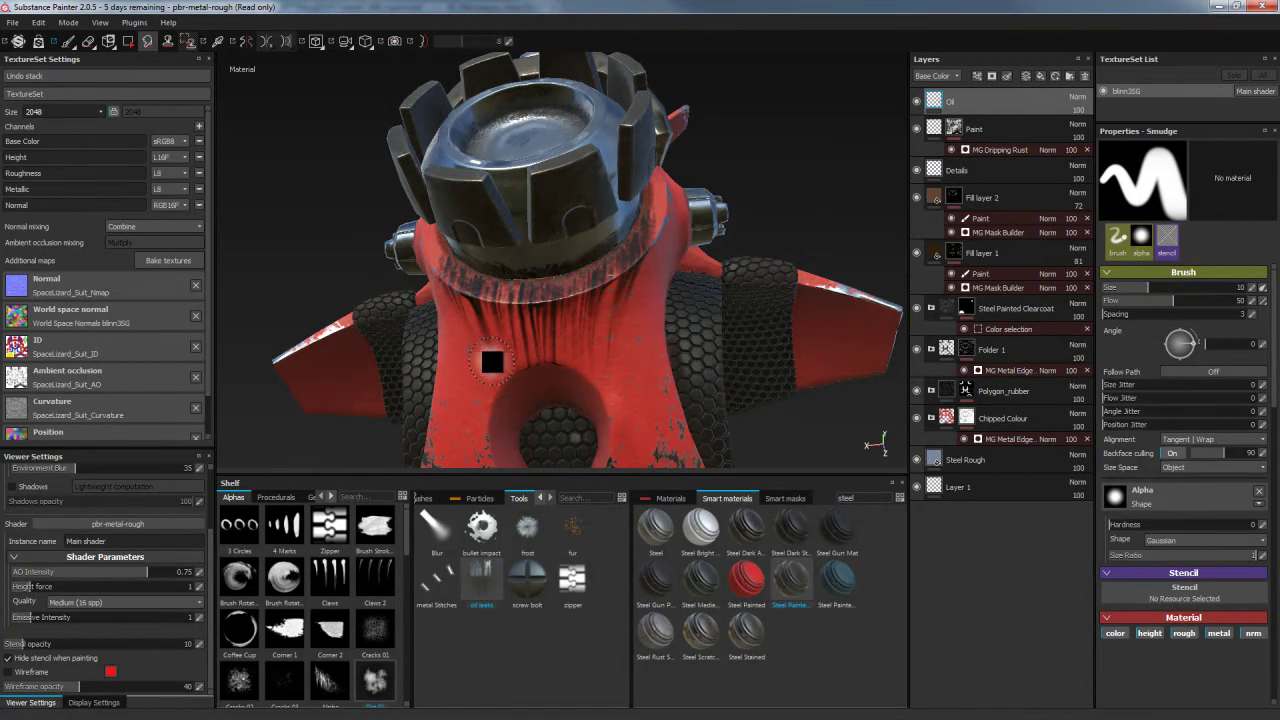
mouse_move(846, 143)
alt+mouse_down()
mouse_move(831, 163)
mouse_move(441, 236)
mouse_move(749, 284)
mouse_move(723, 231)
mouse_move(697, 280)
mouse_move(776, 236)
mouse_move(766, 189)
mouse_move(743, 251)
mouse_move(743, 223)
mouse_move(797, 217)
alt+mouse_up()
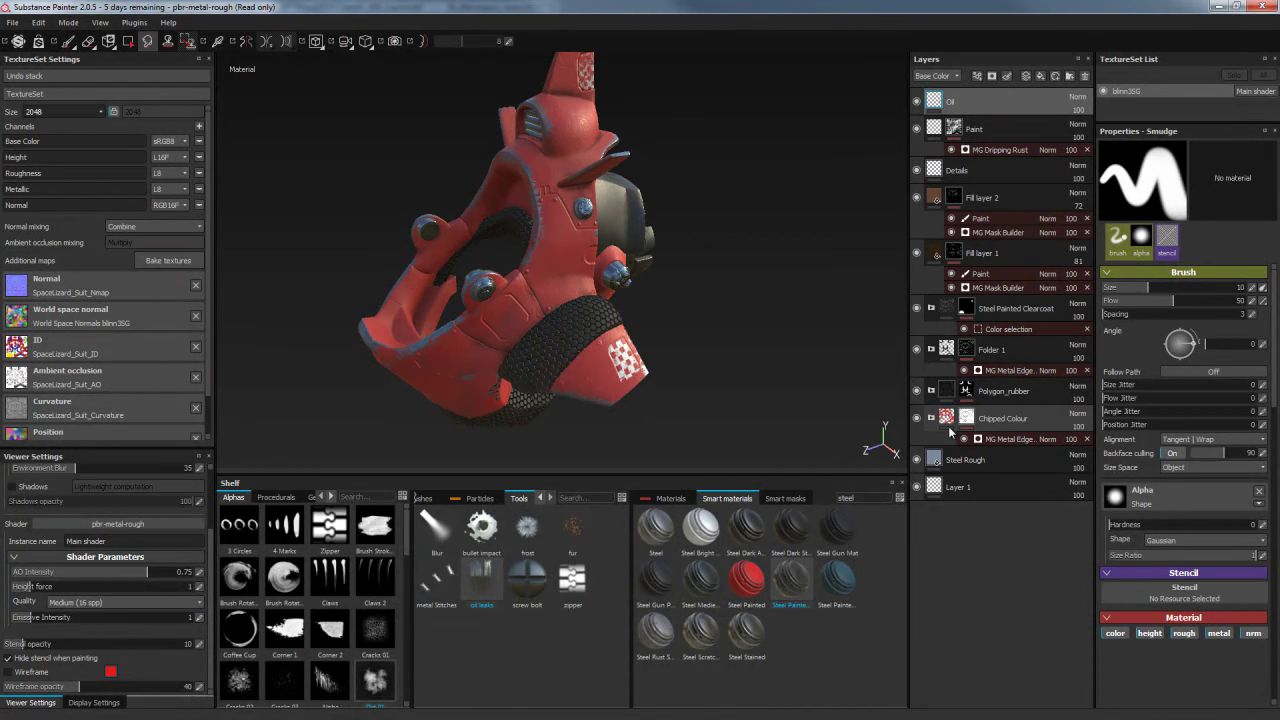
Add a paint effect to the Chipped Colour layer's mask
click(1001, 440)
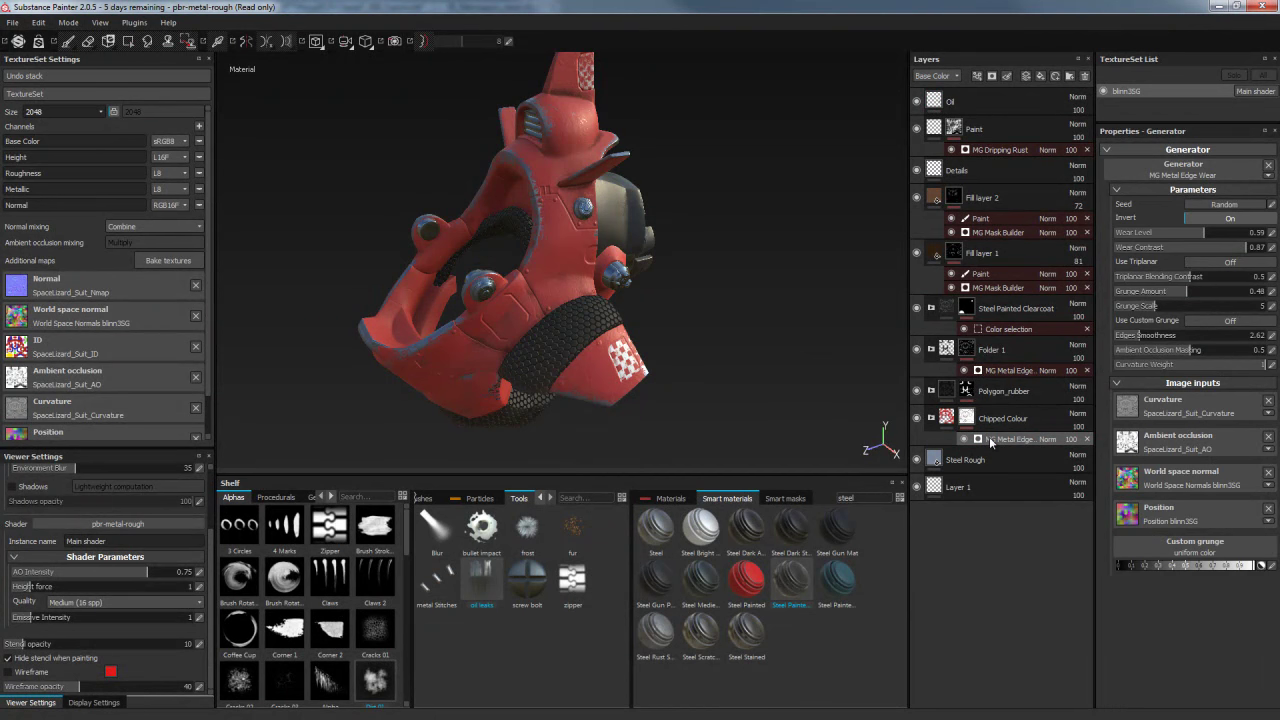
right_click(981, 428)
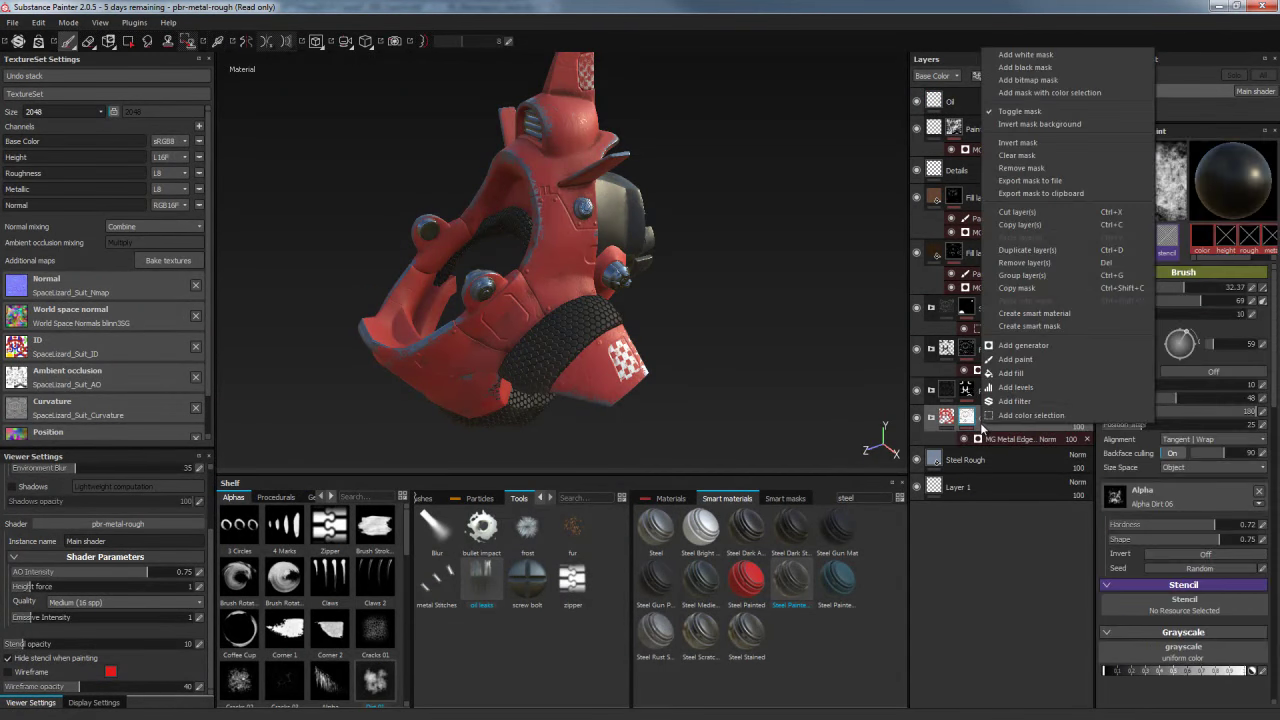
click(1009, 359)
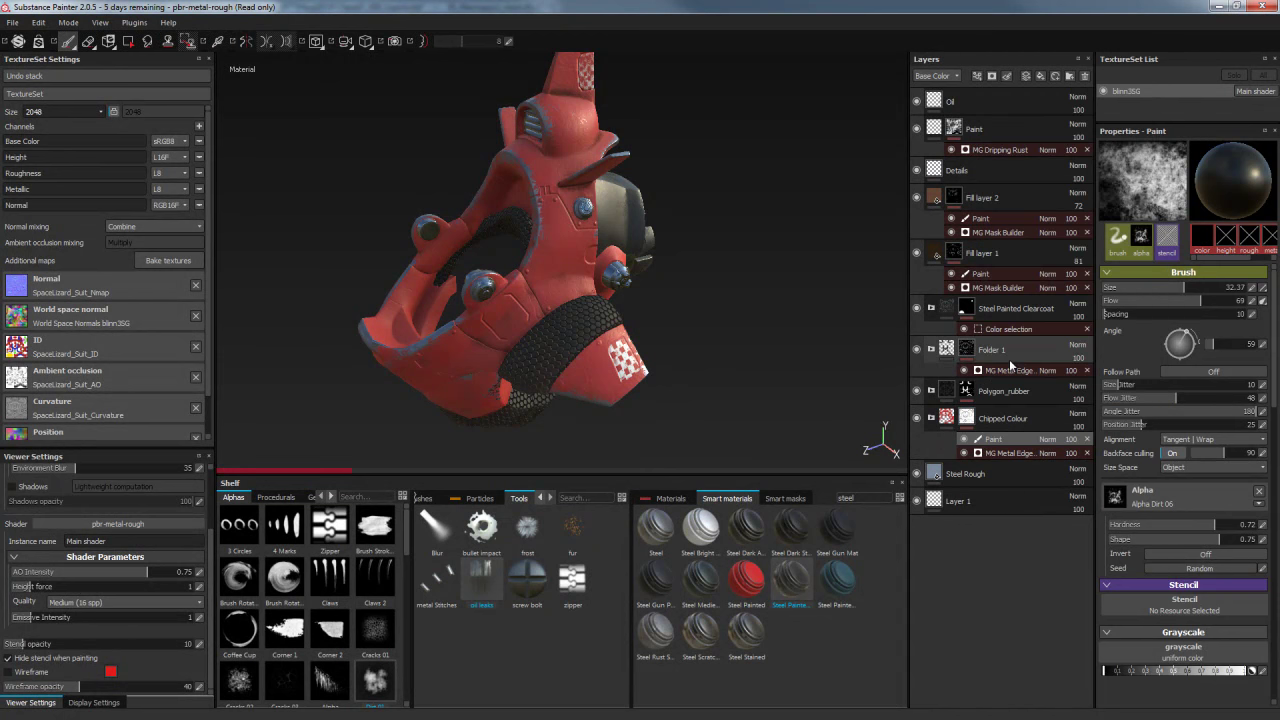
Paint fracture cracks across the armour plate with the fracture particle brush
mouse_move(838, 389)
alt+mouse_down()
mouse_move(853, 370)
mouse_move(735, 390)
alt+mouse_up()
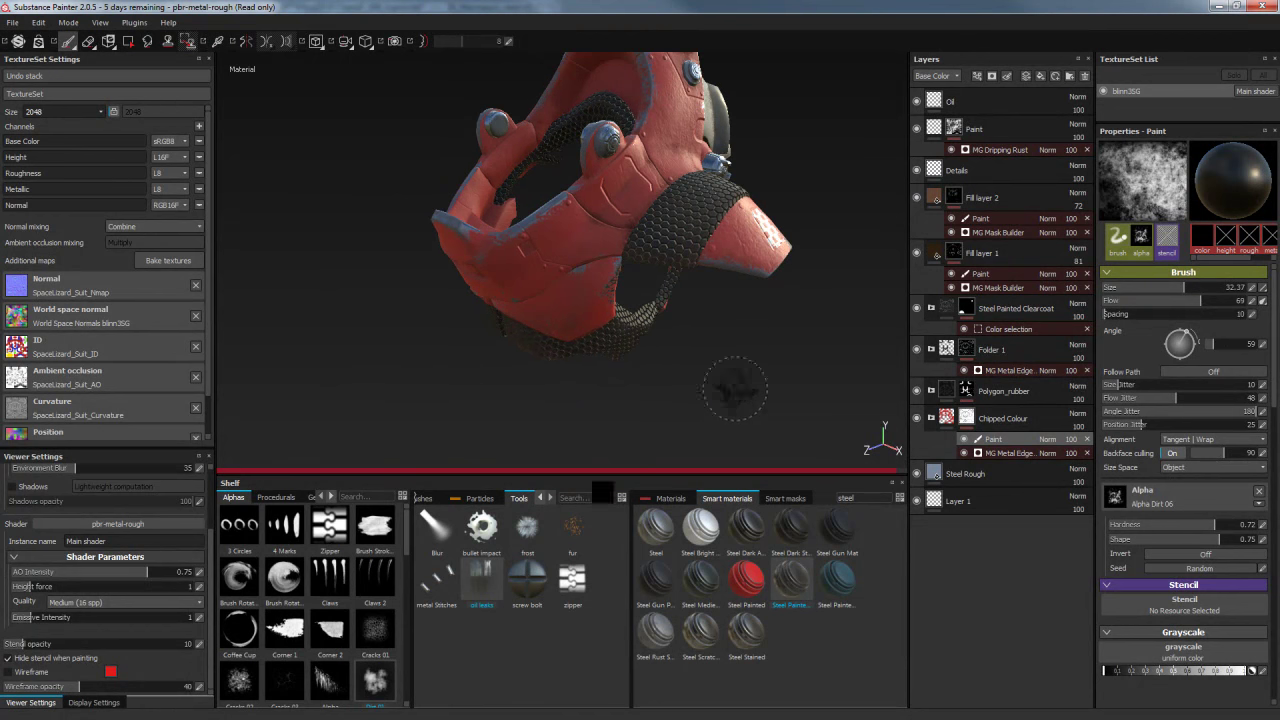
click(484, 499)
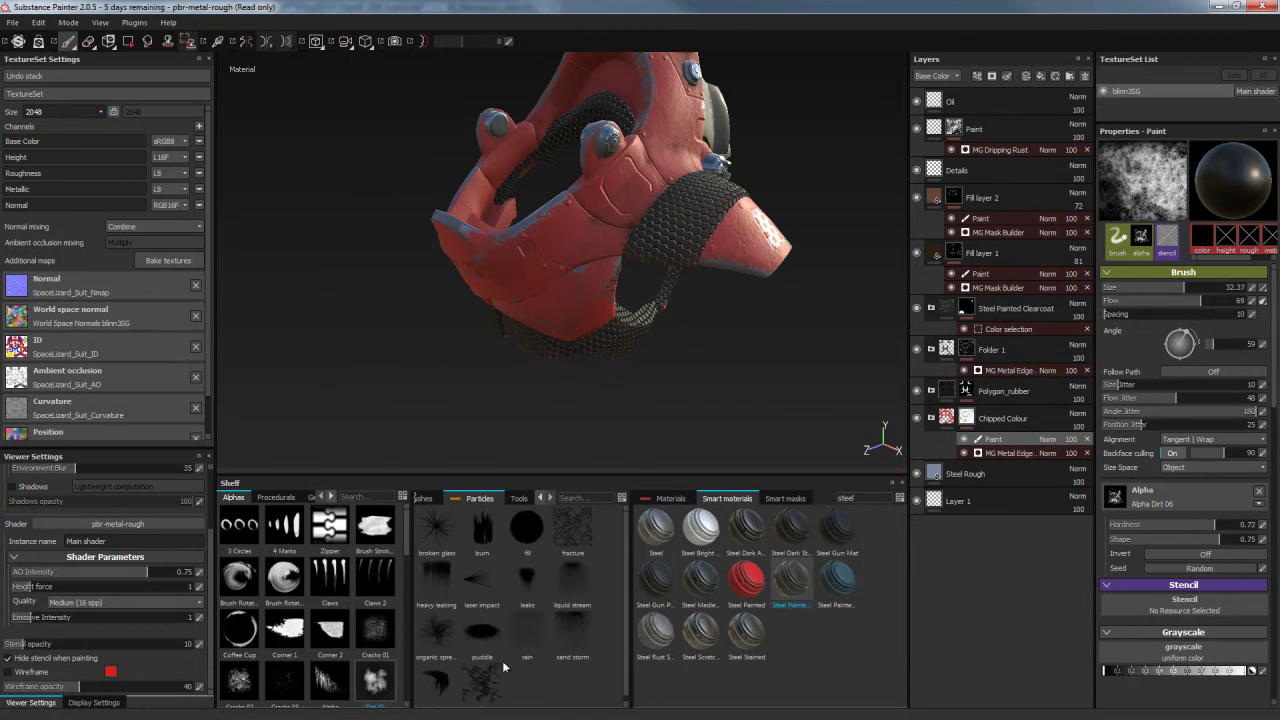
click(570, 530)
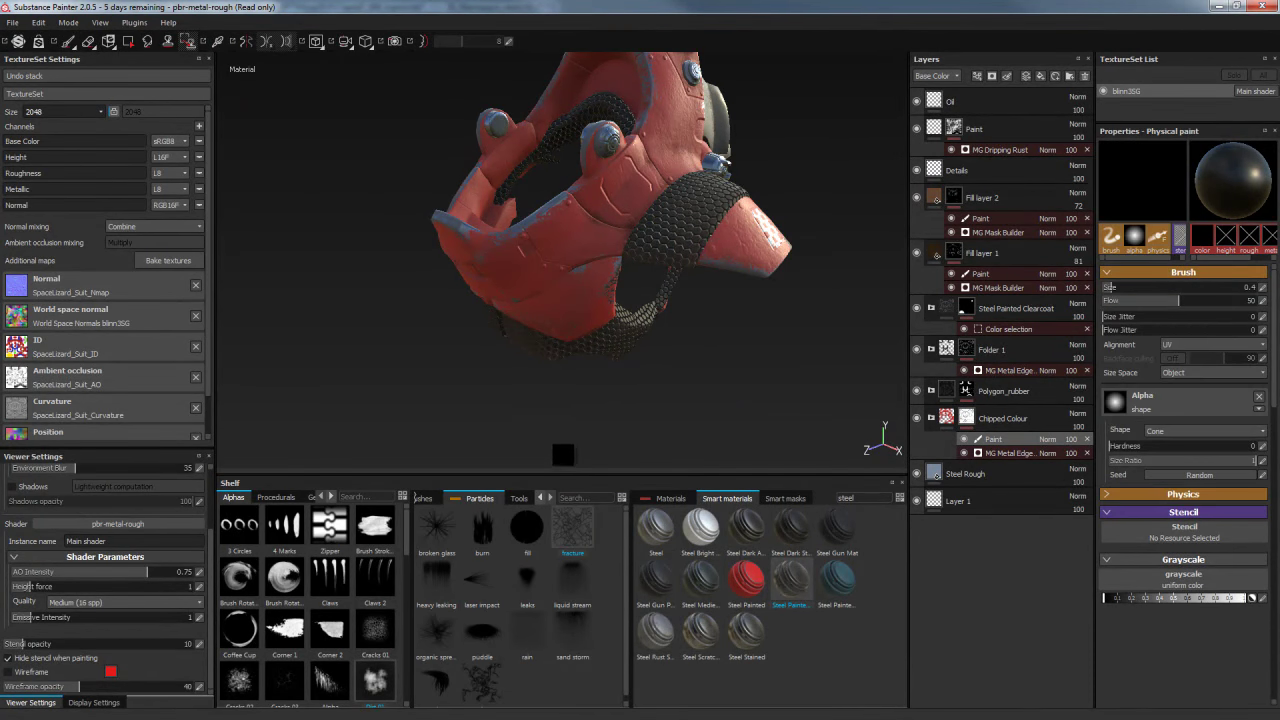
mouse_move(547, 403)
alt+mouse_down()
mouse_move(726, 394)
mouse_move(676, 386)
alt+mouse_up()
mouse_move(740, 443)
alt+mouse_down()
mouse_move(757, 366)
mouse_move(791, 431)
mouse_move(640, 275)
mouse_move(671, 294)
mouse_move(667, 349)
mouse_move(611, 220)
mouse_move(639, 260)
alt+mouse_up()
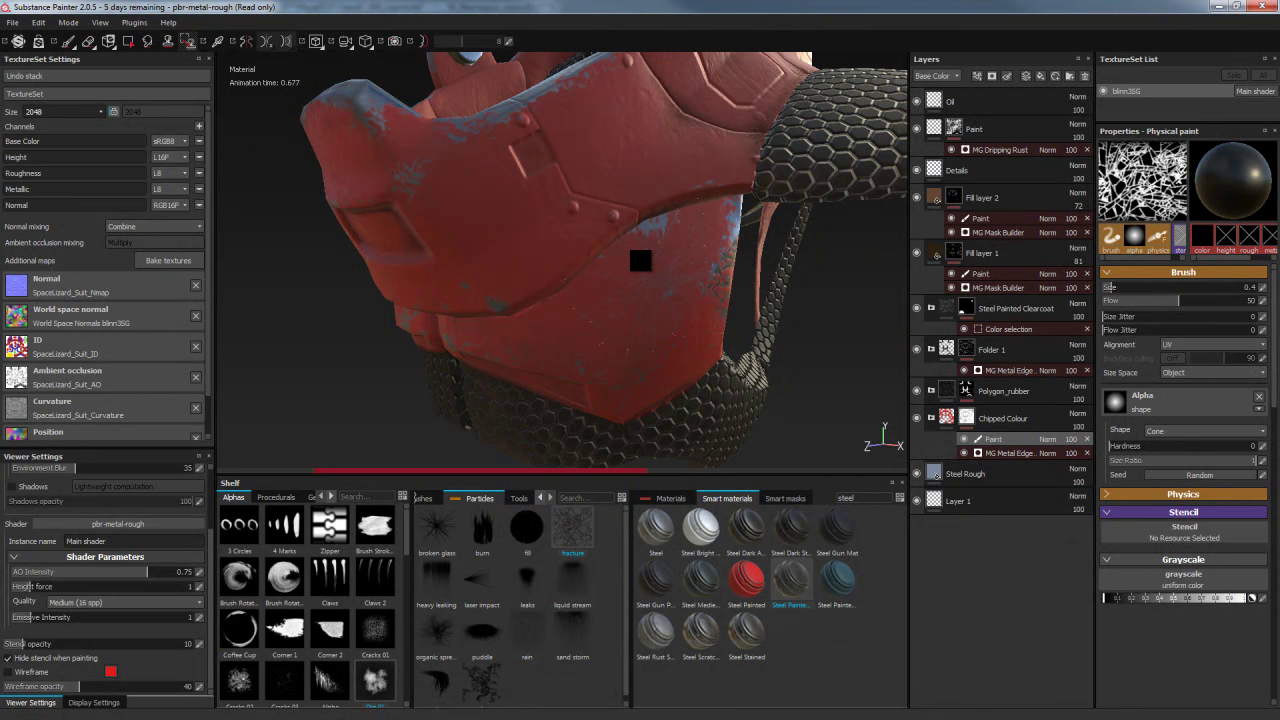
mouse_move(640, 257)
mouse_down()
mouse_move(640, 268)
mouse_move(541, 281)
mouse_up()
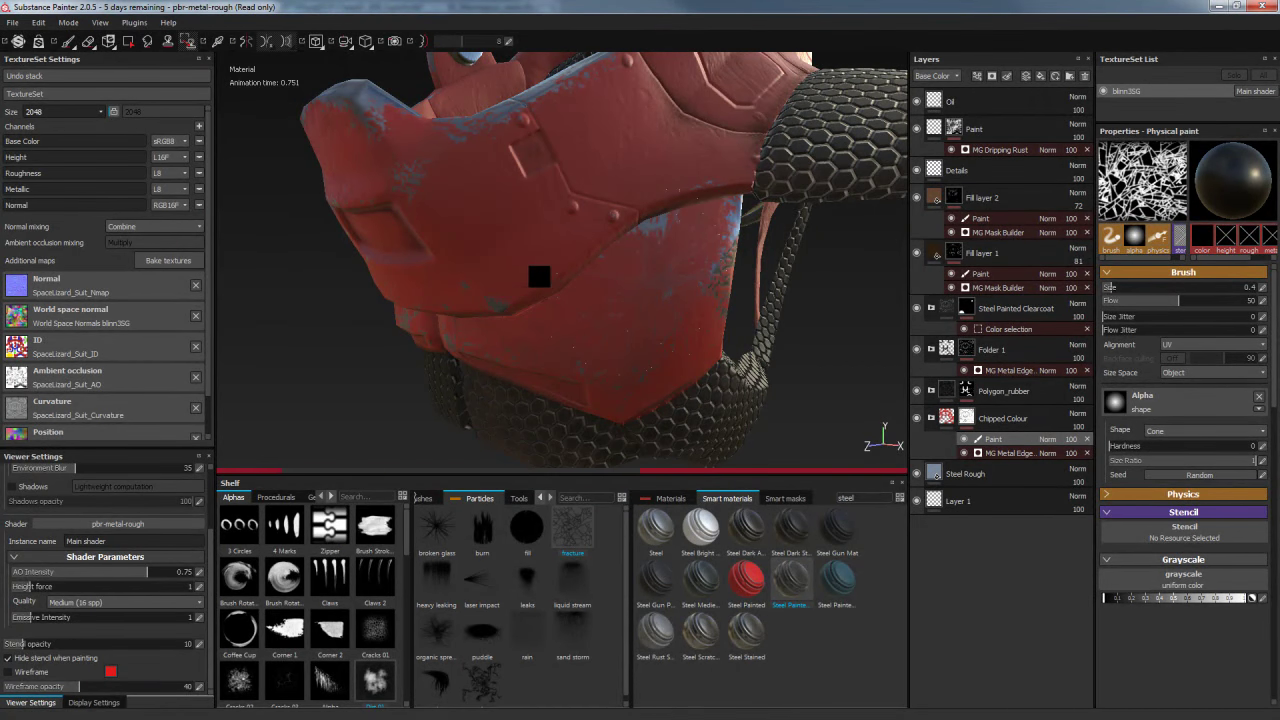
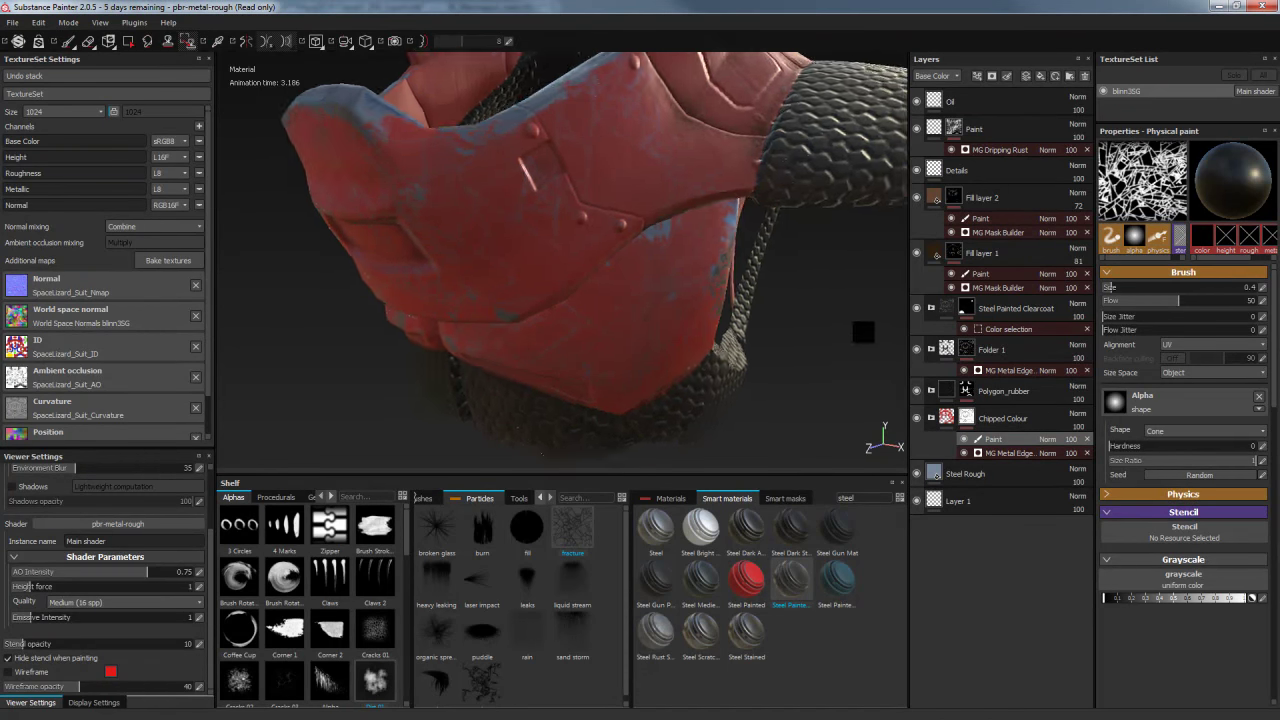
Orbit the helmet and set the texture set's working resolution to 1024
alt+drag(867, 332, 819, 329)
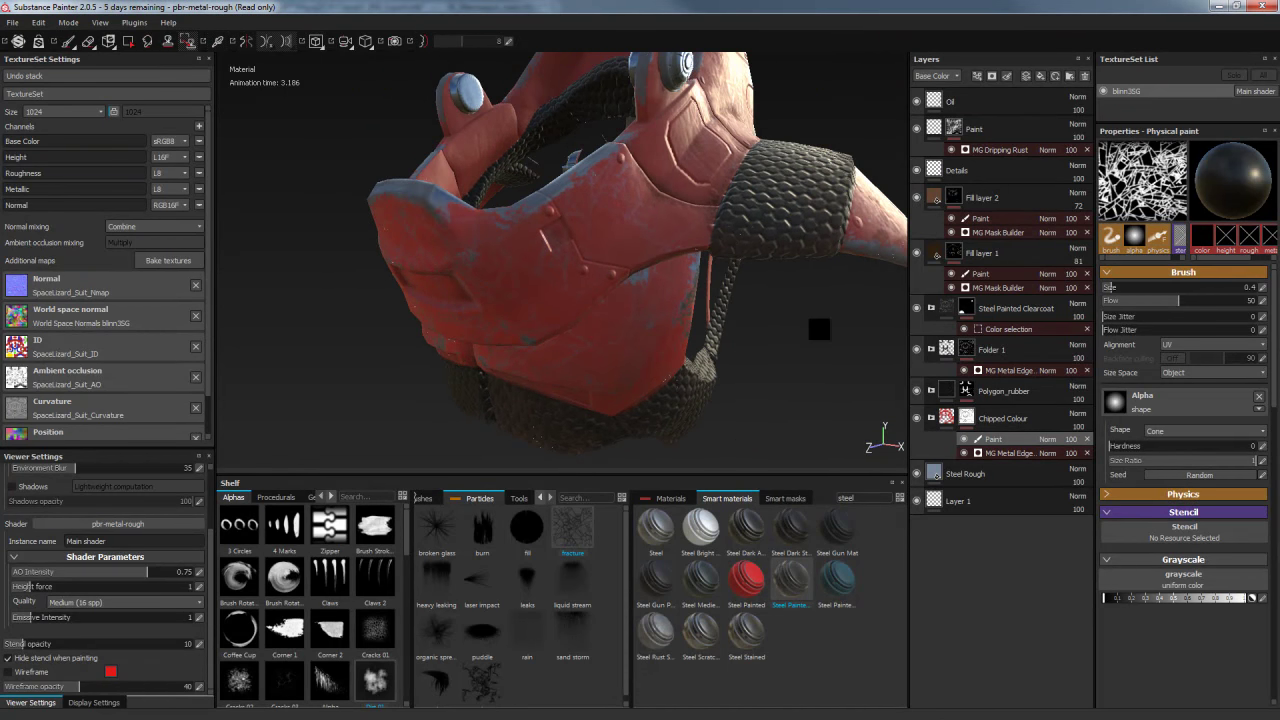
alt+drag(821, 329, 768, 317)
key(ctrl)
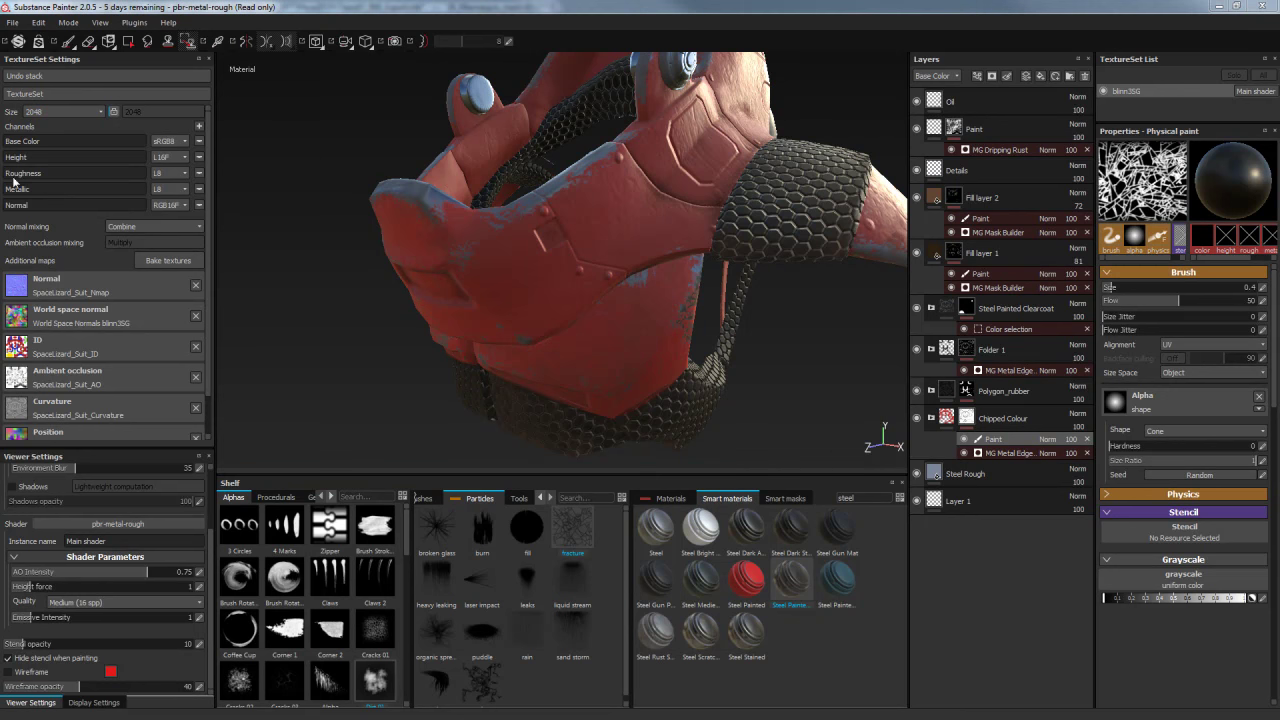
click(80, 114)
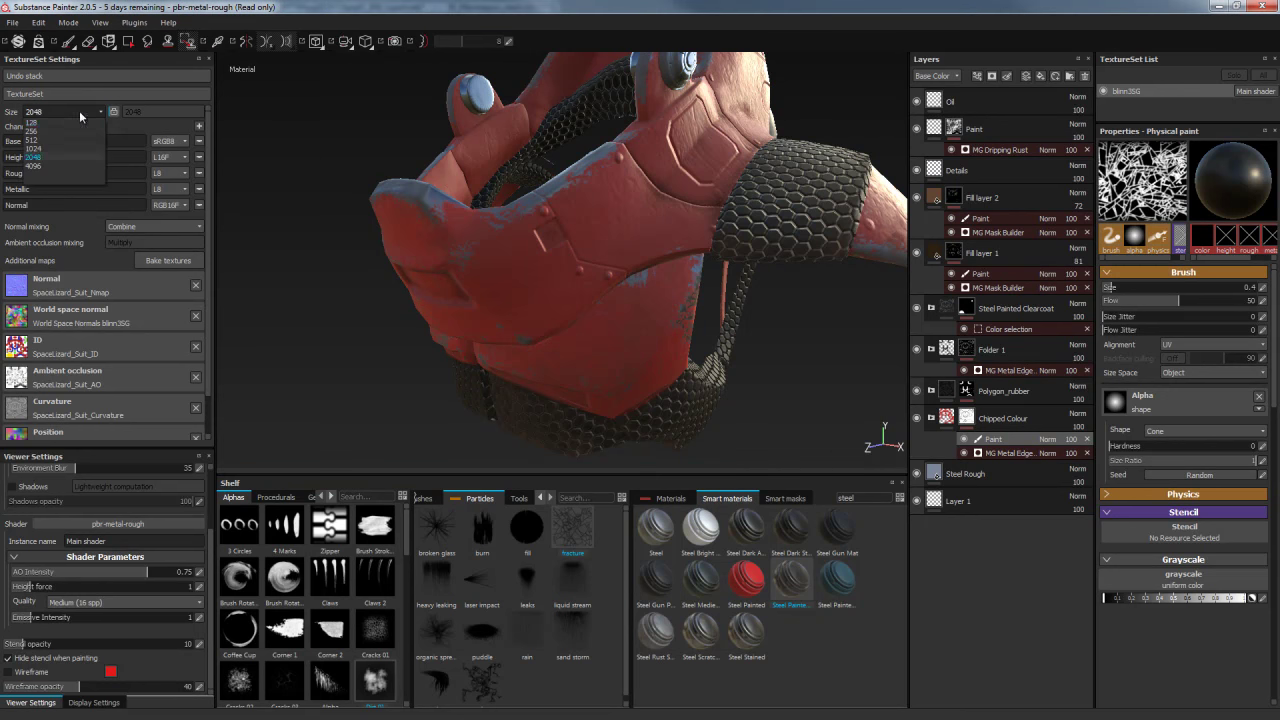
click(41, 150)
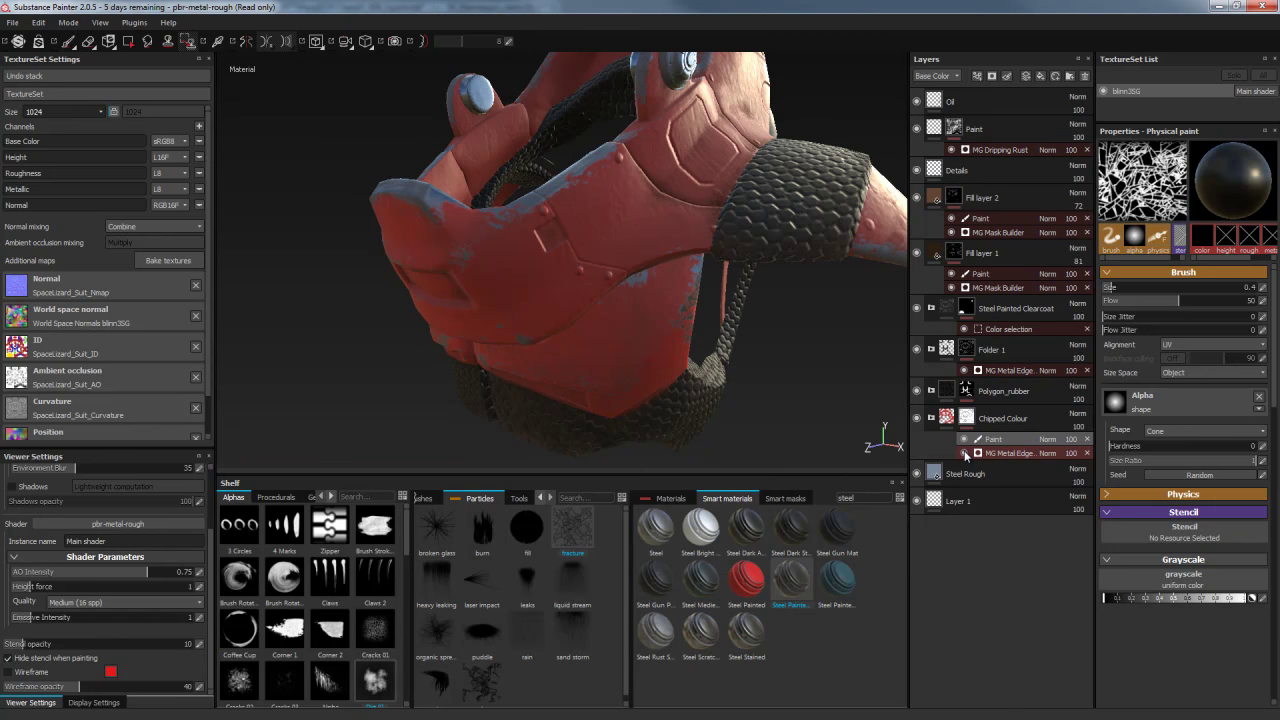
Add a paint effect to Chipped Colour and spray Fracture cracks across the helmet at 100 flow
right_click(971, 424)
click(997, 350)
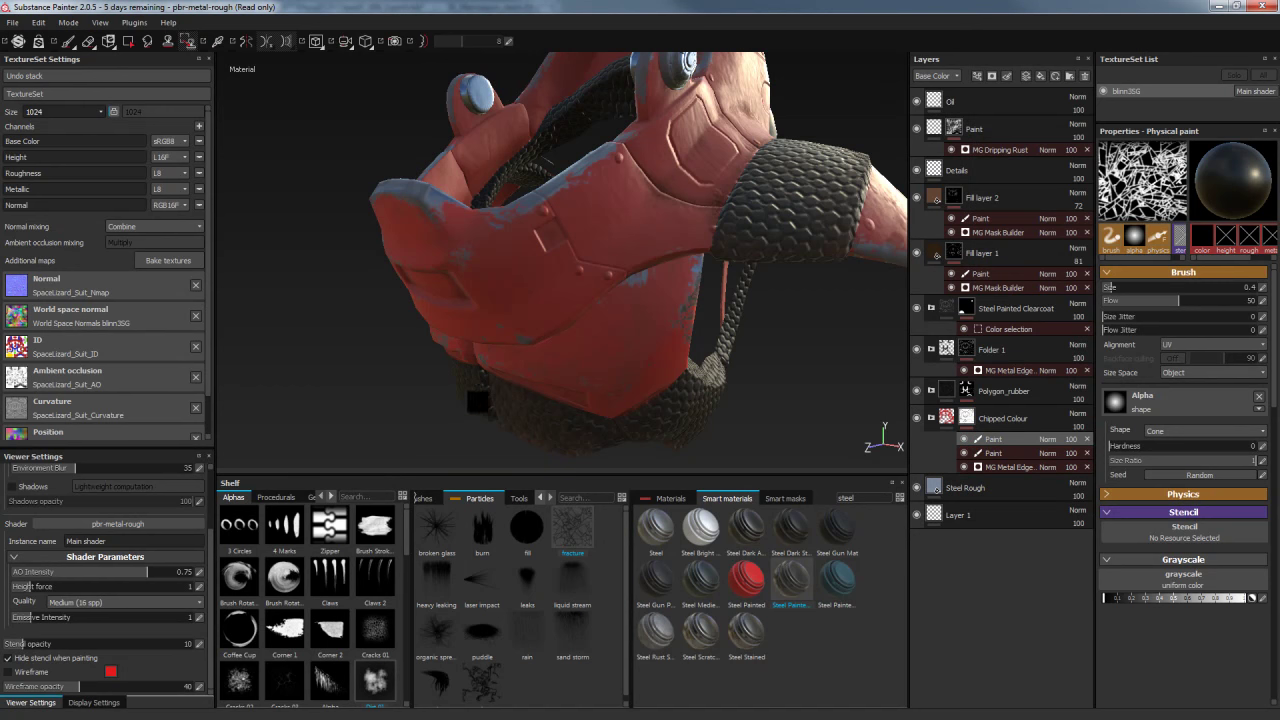
drag(1129, 300, 1258, 300)
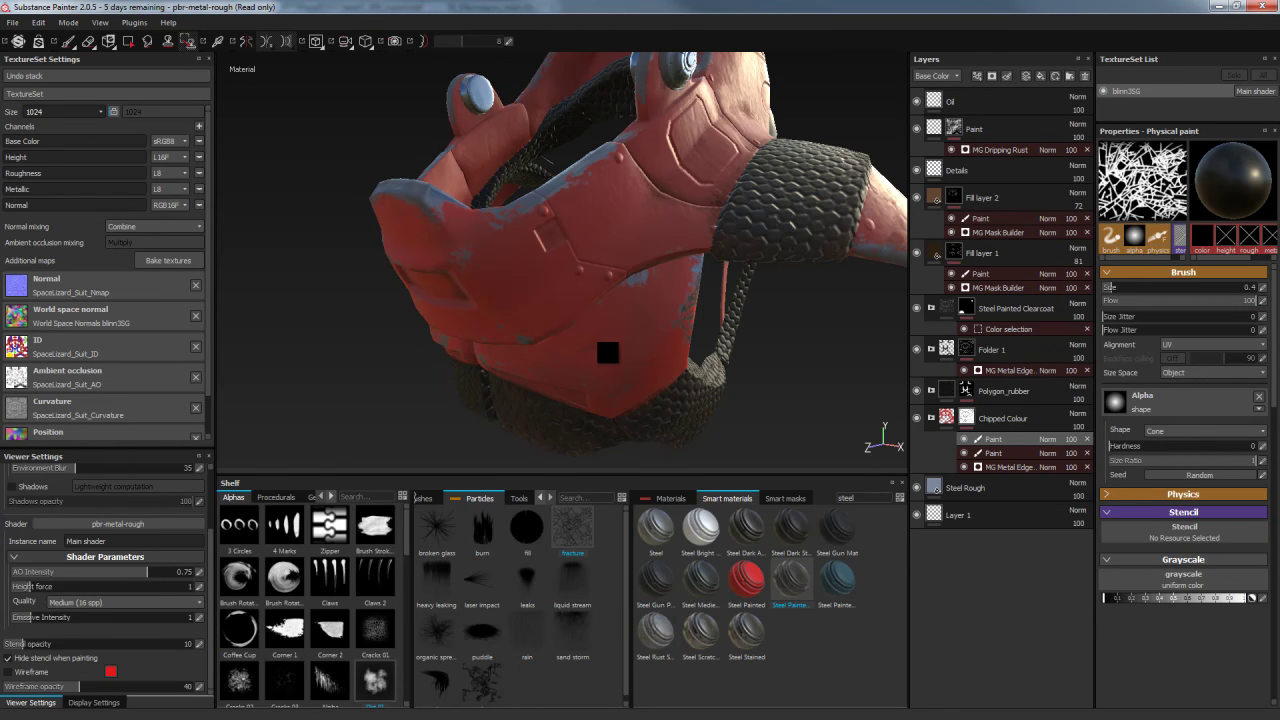
drag(610, 340, 626, 303)
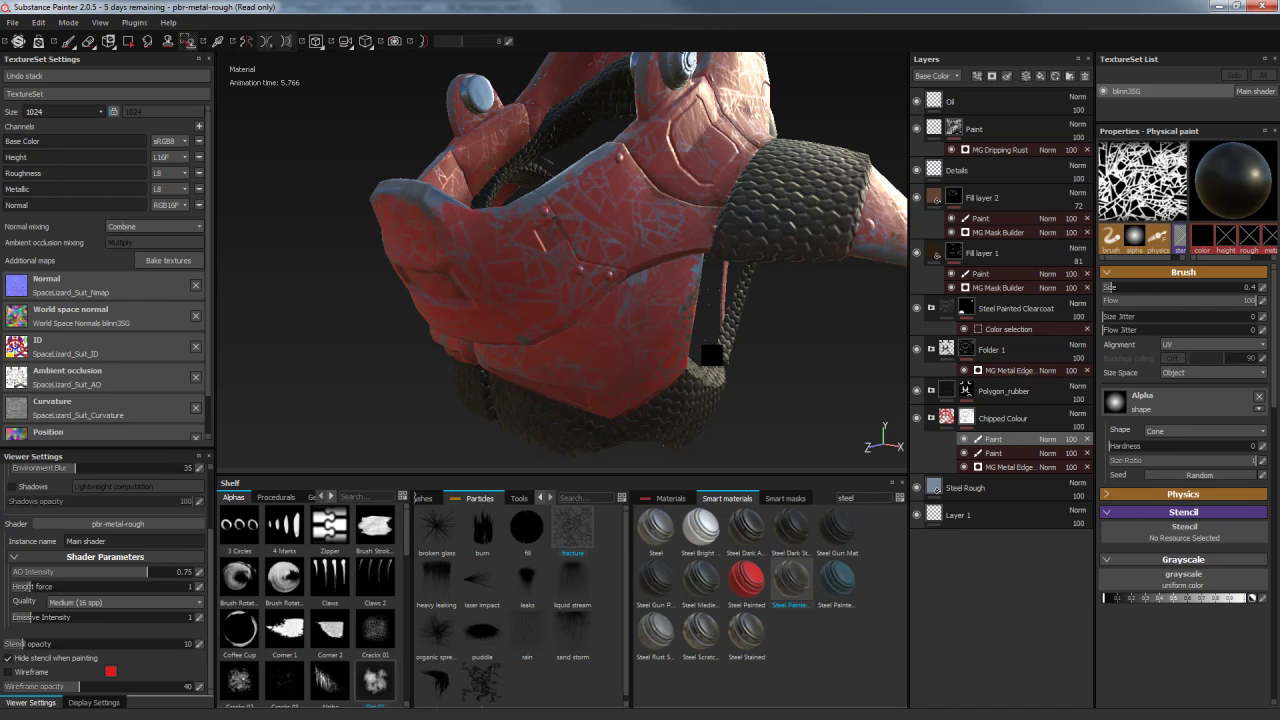
mouse_move(695, 361)
alt+mouse_down()
mouse_move(464, 331)
mouse_move(686, 320)
mouse_move(531, 351)
mouse_move(638, 346)
mouse_move(600, 306)
mouse_move(666, 306)
mouse_move(540, 304)
mouse_move(571, 286)
mouse_move(351, 266)
mouse_move(500, 289)
mouse_move(557, 231)
mouse_move(477, 226)
mouse_move(551, 283)
mouse_move(582, 287)
mouse_move(517, 274)
mouse_move(606, 274)
mouse_move(626, 306)
mouse_move(777, 351)
alt+mouse_up()
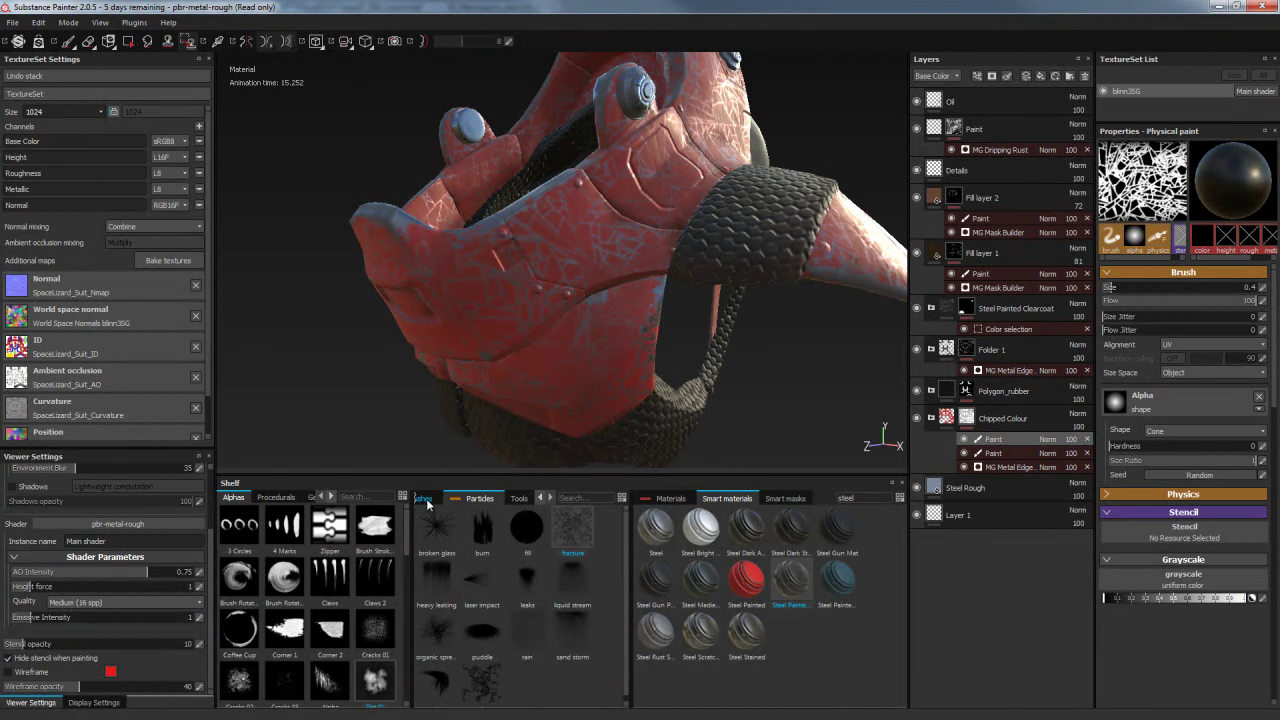
Pick the default soft brush, set its colour to white, and adjust its size and hardness
click(425, 498)
click(480, 600)
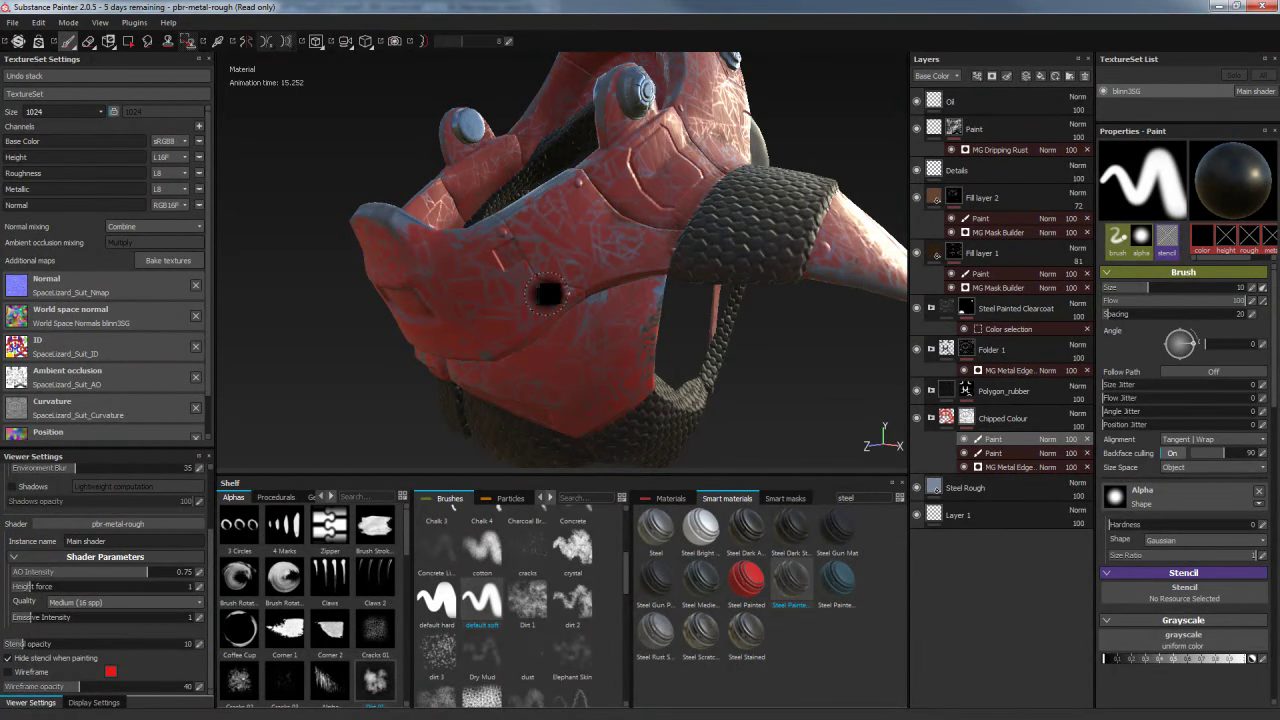
click(1205, 243)
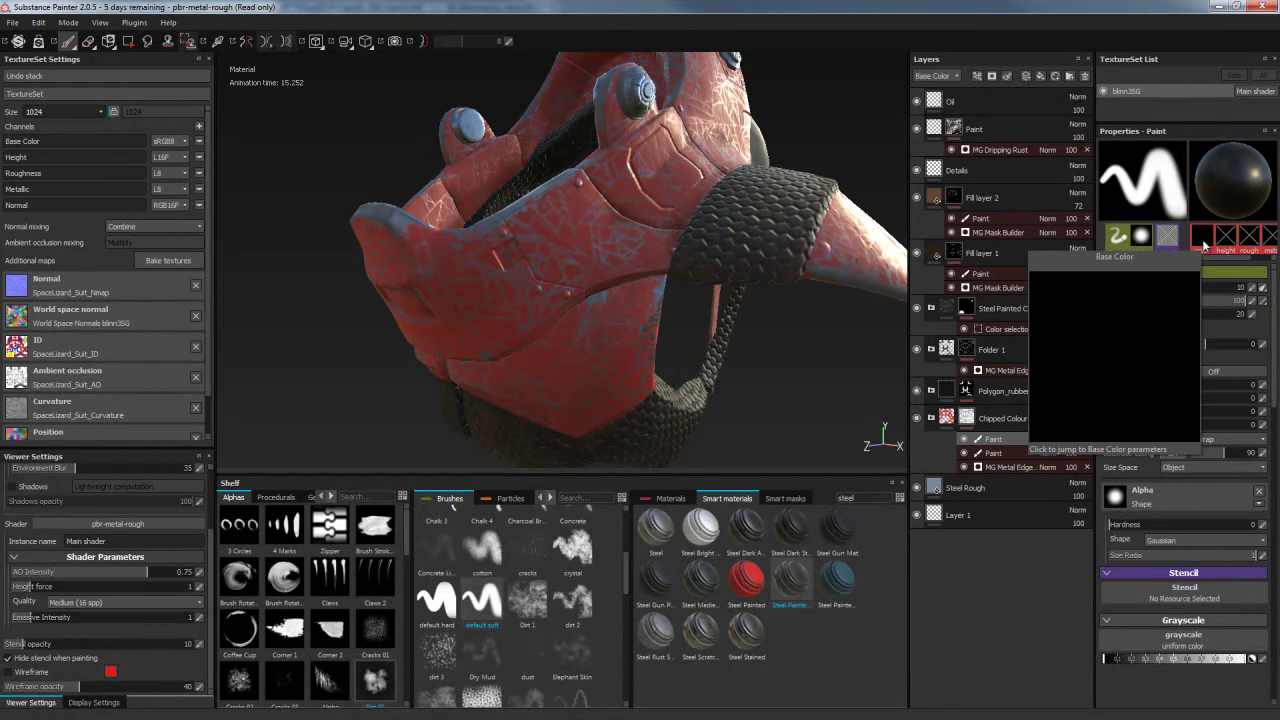
click(1242, 313)
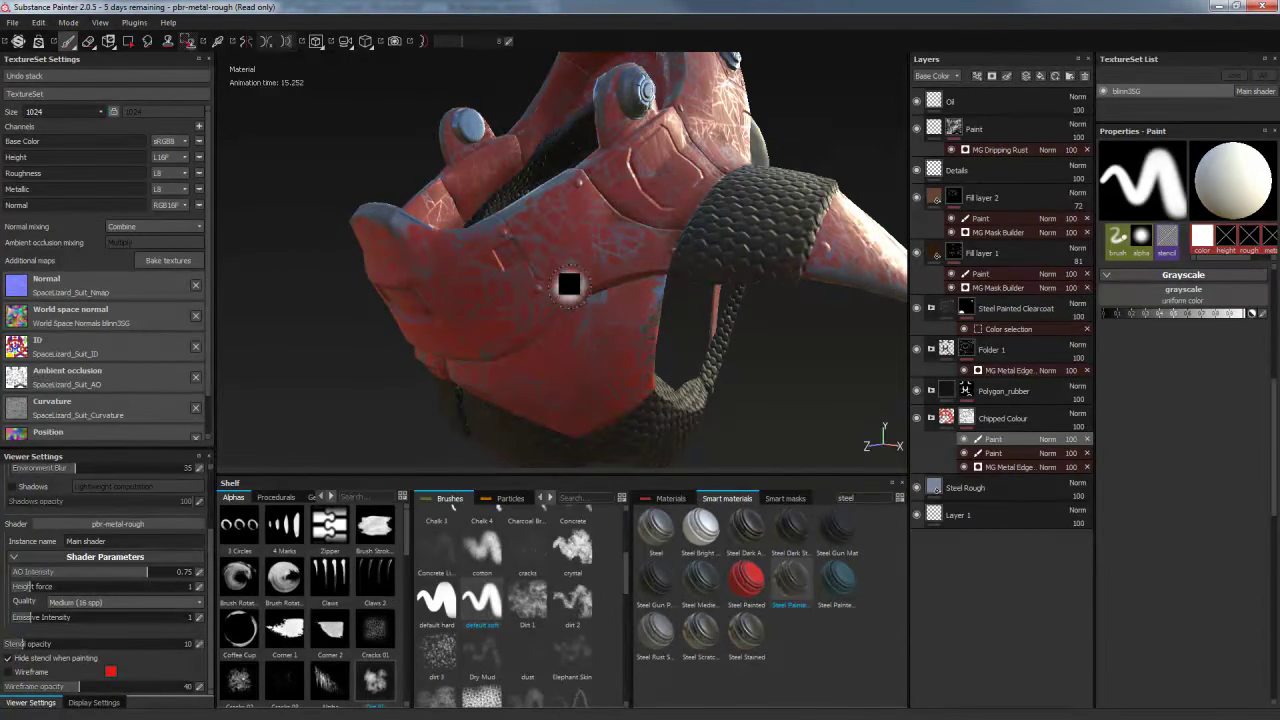
ctrl+right_drag(567, 270, 555, 273)
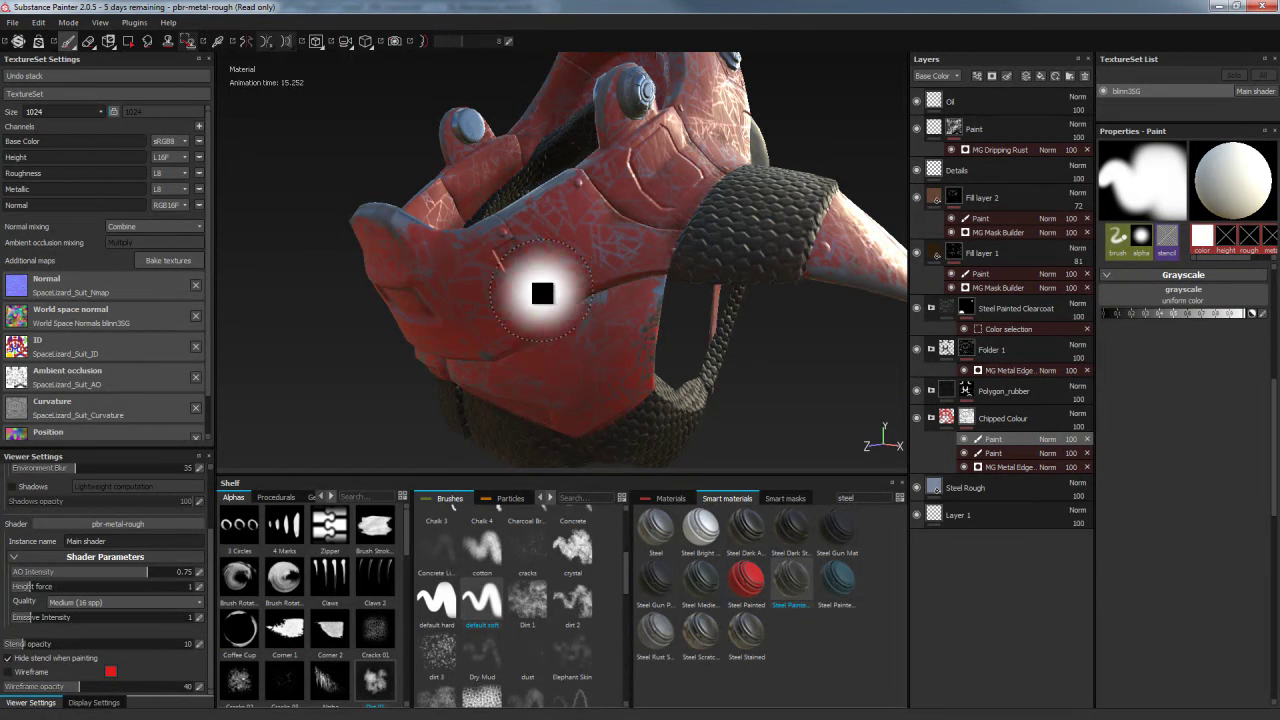
ctrl+right_drag(555, 273, 436, 320)
ctrl+right_drag(548, 287, 514, 287)
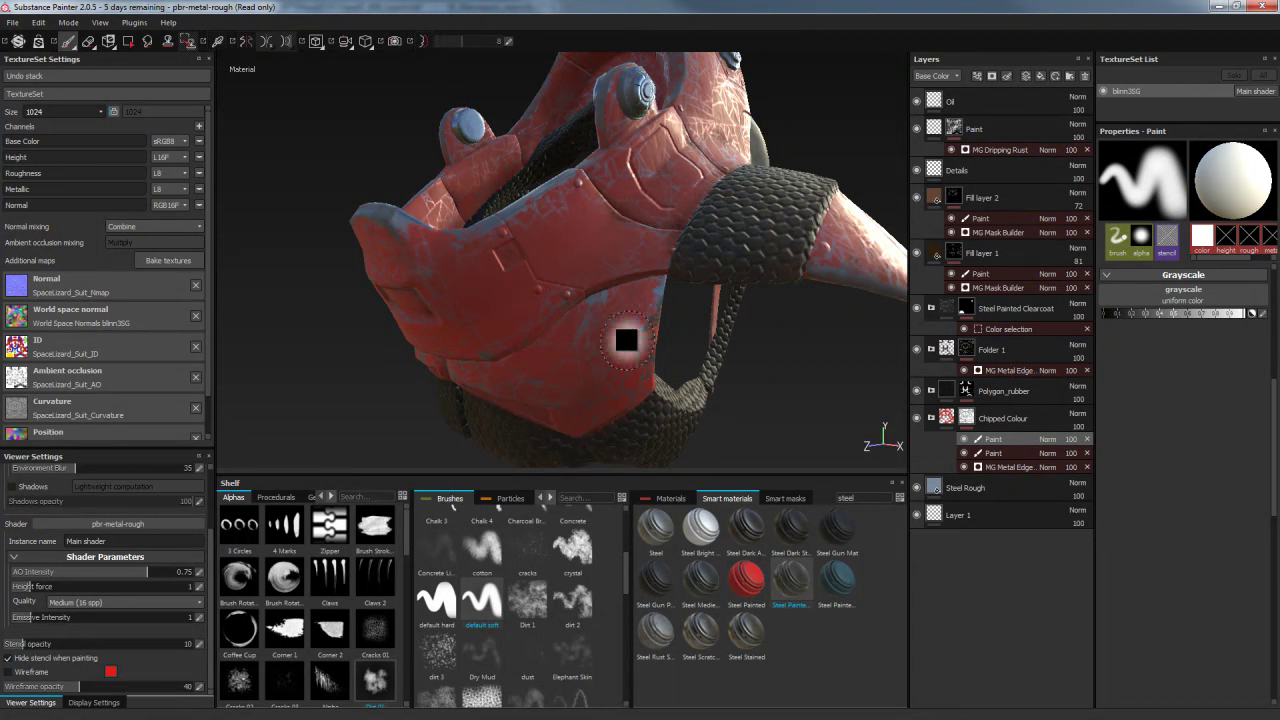
Toggle the crack paint effect's visibility and orbit to compare the helmet with and without it
alt+drag(549, 356, 351, 263)
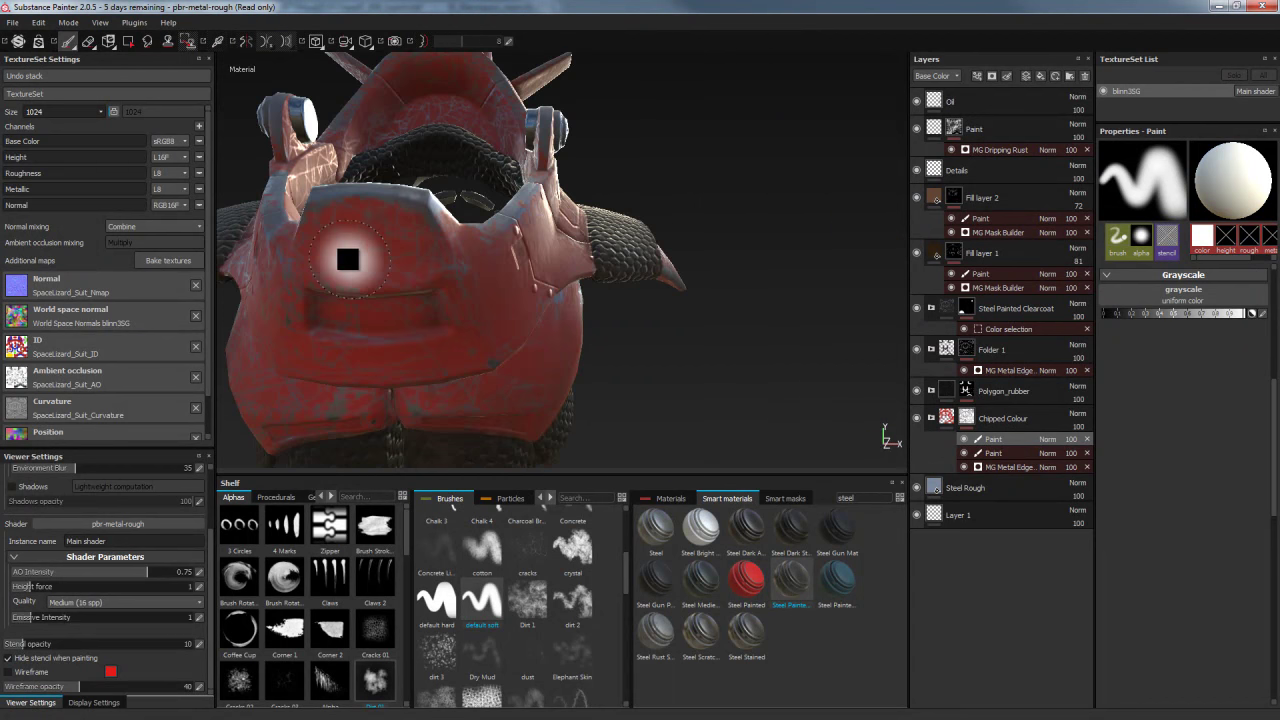
alt+drag(455, 330, 432, 337)
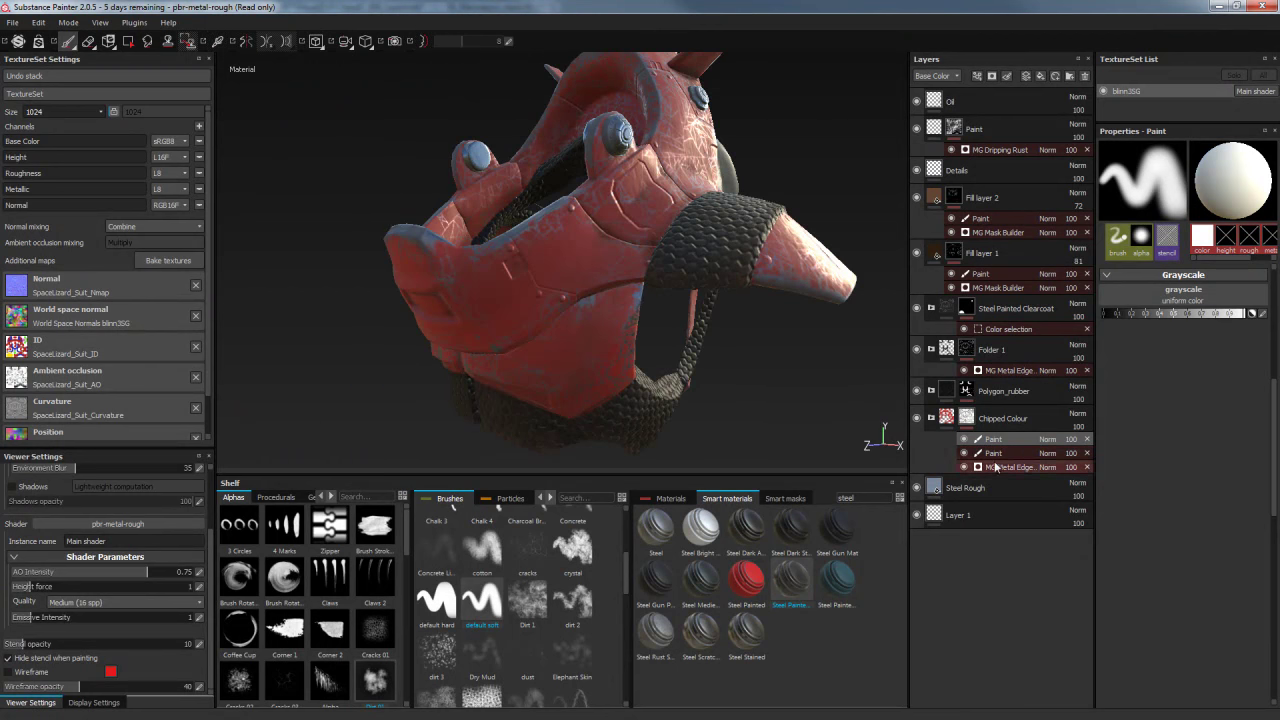
click(963, 441)
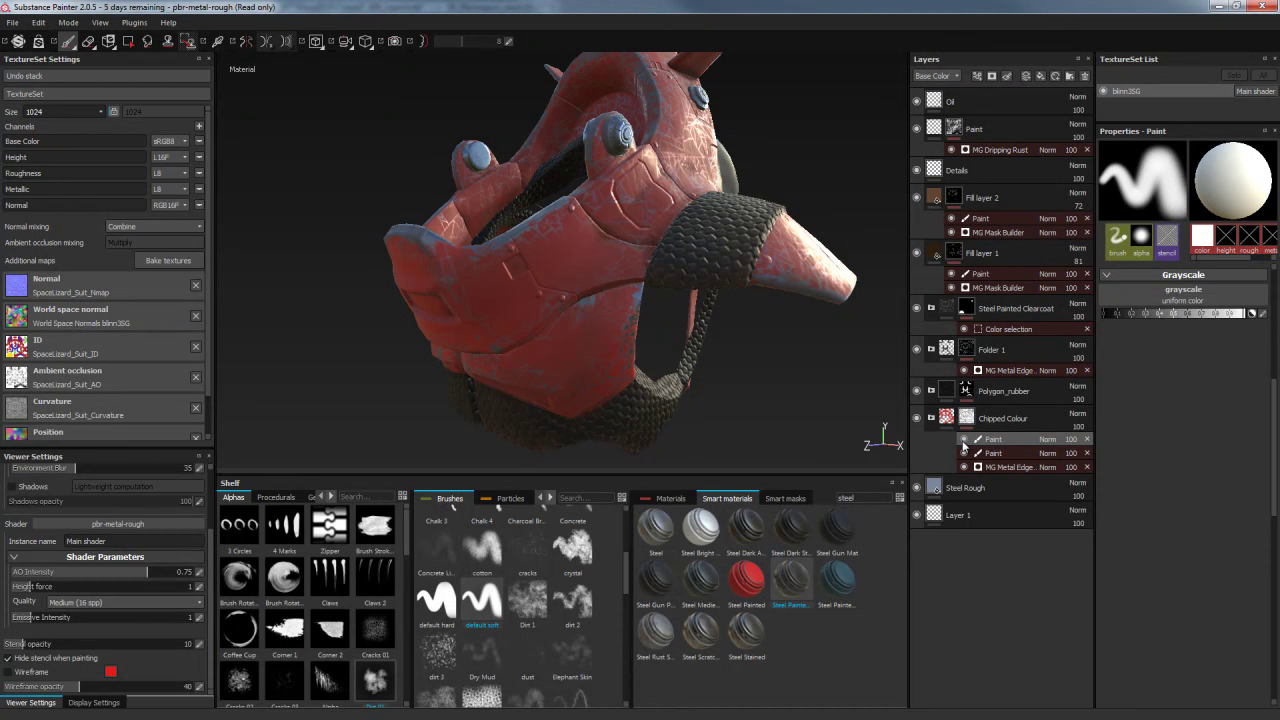
alt+drag(664, 320, 871, 343)
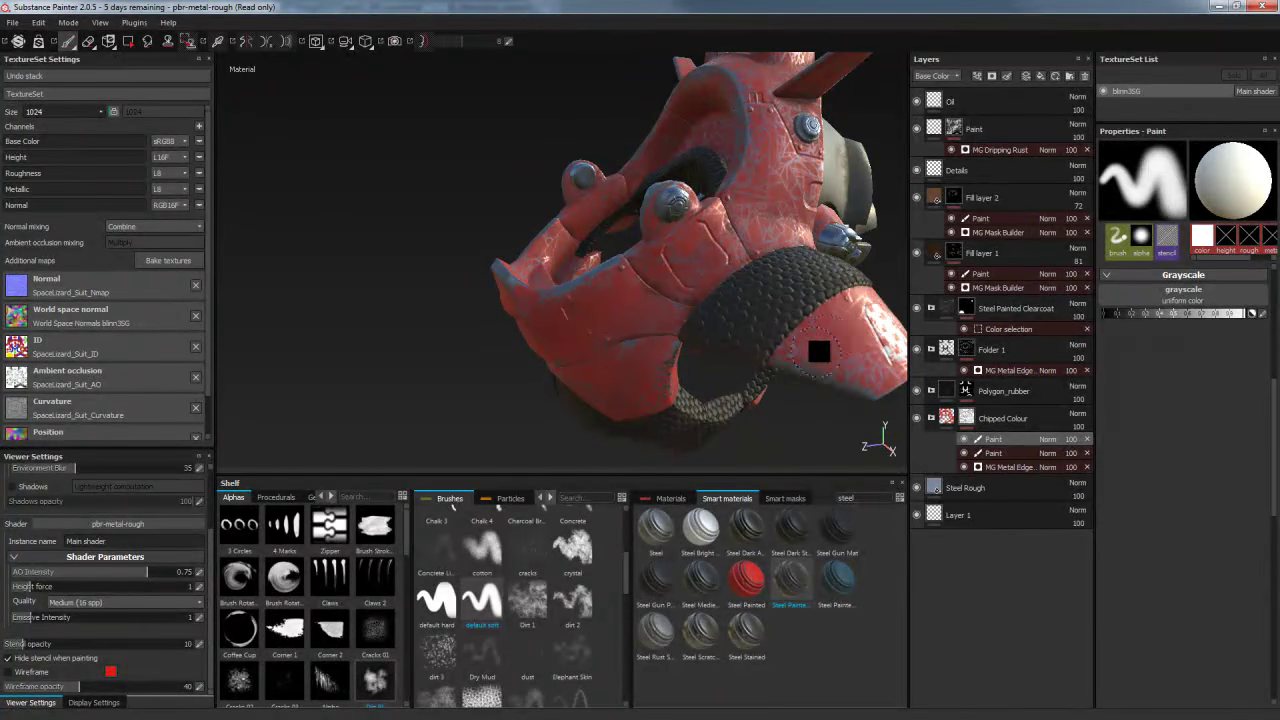
mouse_move(708, 260)
alt+mouse_down()
mouse_move(611, 211)
mouse_move(700, 214)
mouse_move(728, 357)
alt+mouse_up()
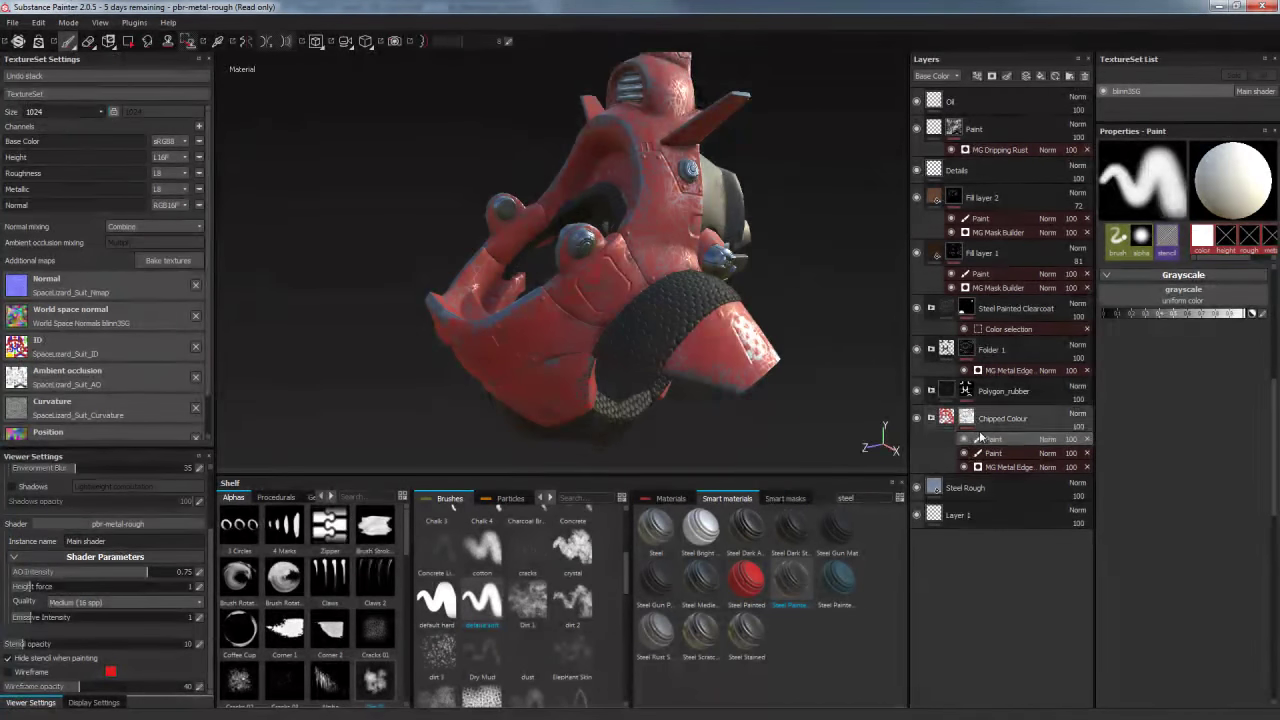
mouse_move(770, 270)
alt+mouse_down()
mouse_move(780, 263)
mouse_move(757, 263)
mouse_move(785, 257)
alt+mouse_up()
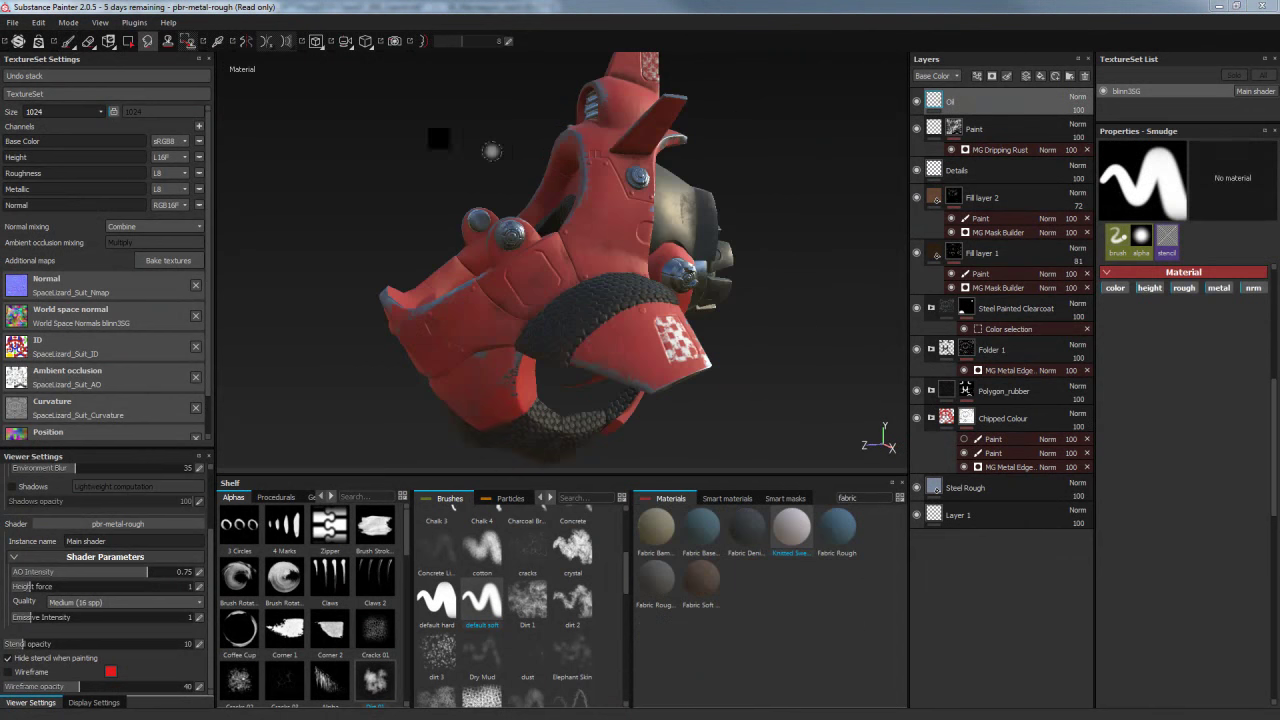
Open Export Textures and set blinn3SG's export size to 2048x2048
click(13, 23)
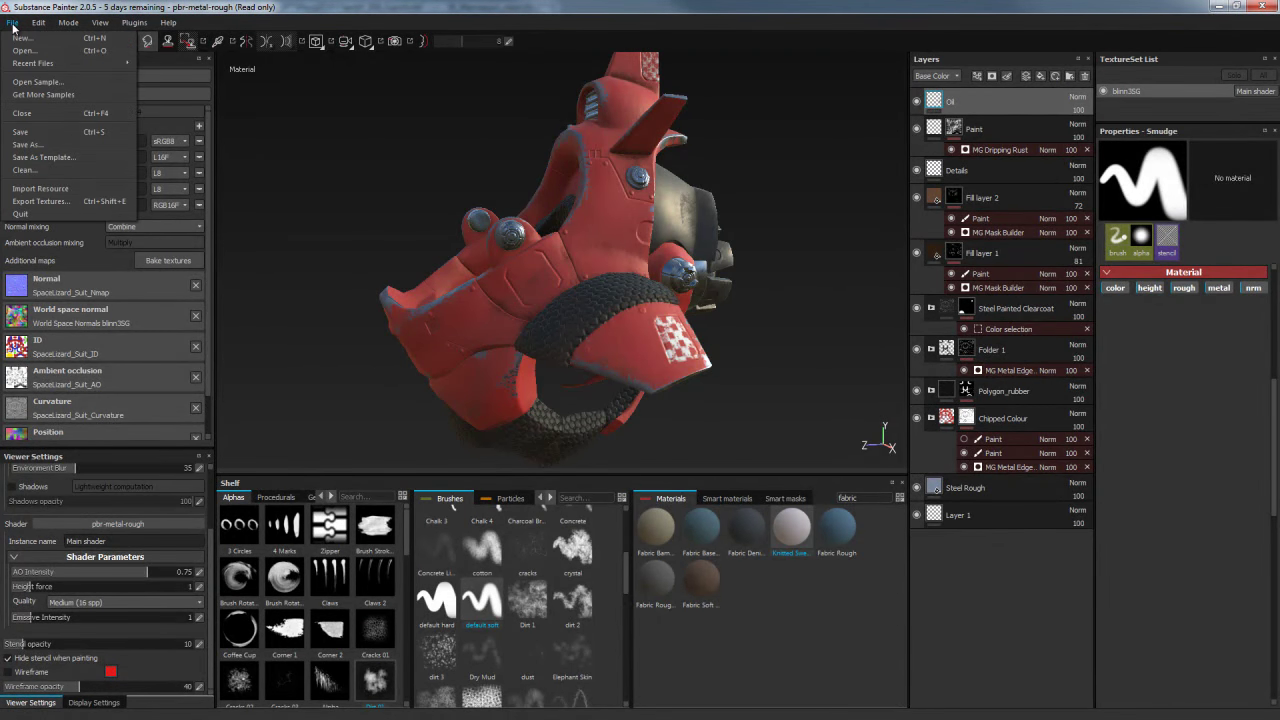
click(31, 202)
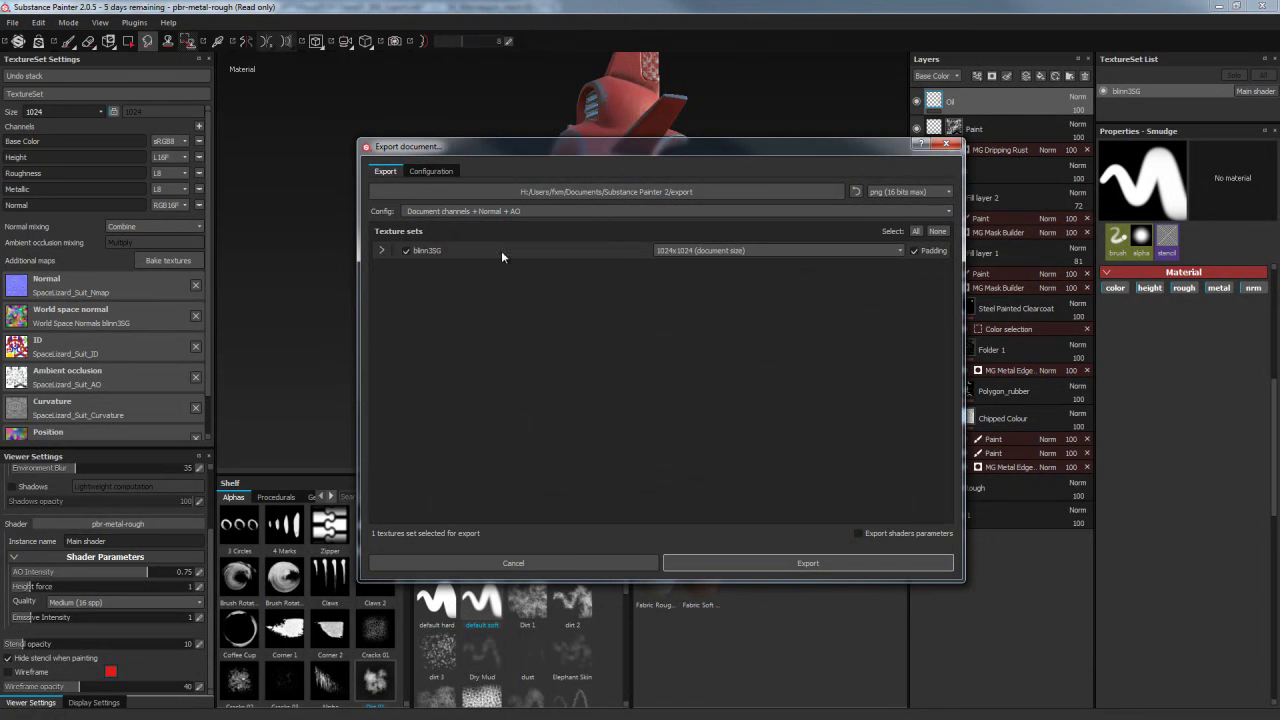
click(381, 250)
click(672, 250)
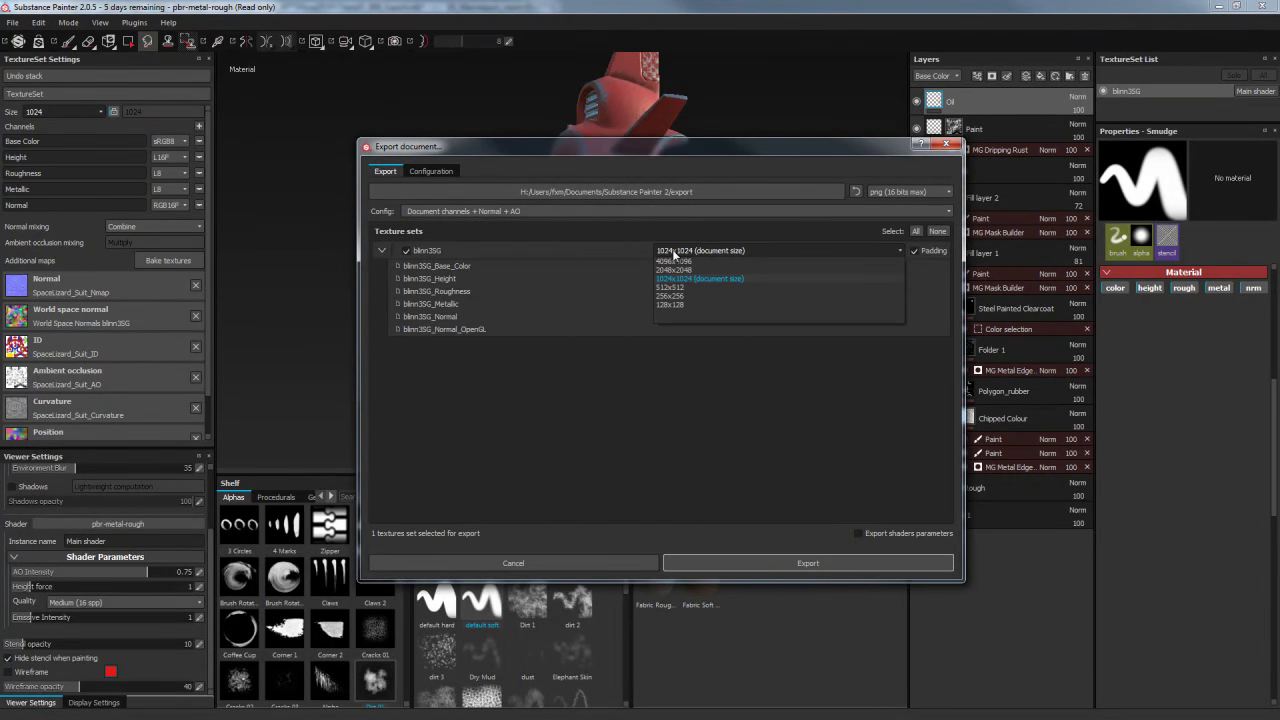
click(678, 309)
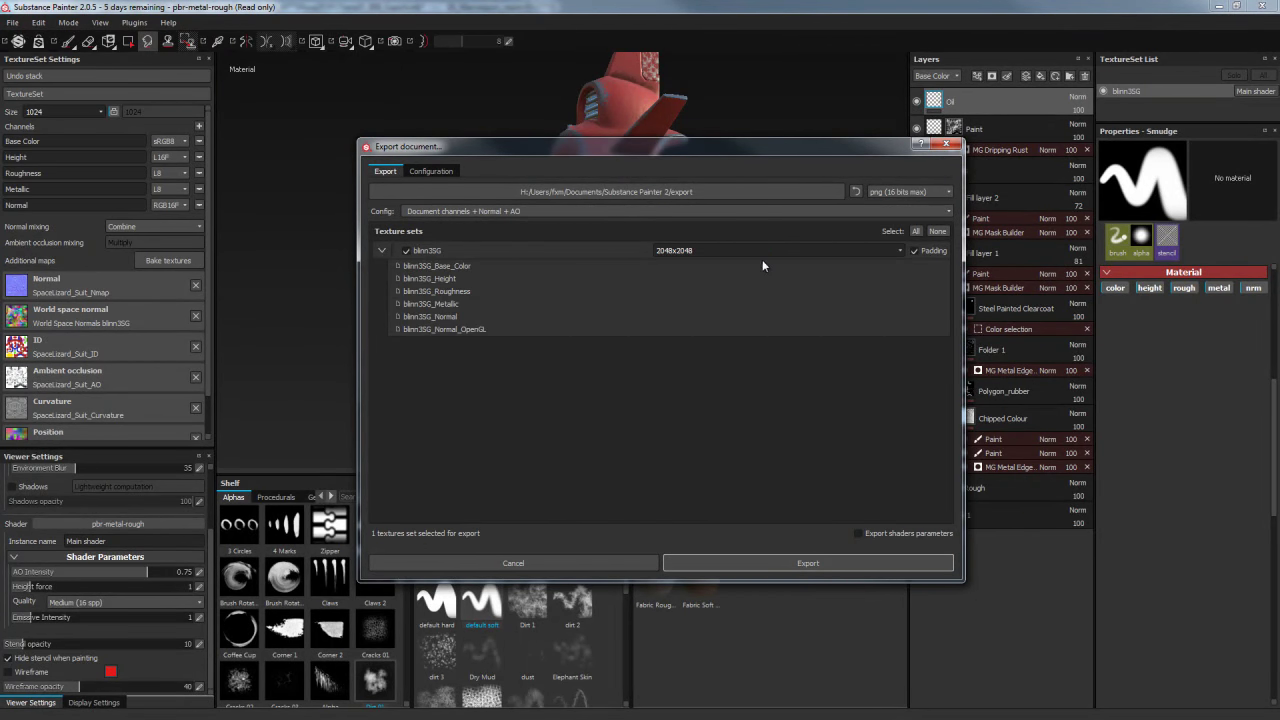
Choose targa (8 bits max) as the format, check the Configuration tab, and pick a destination folder
click(909, 193)
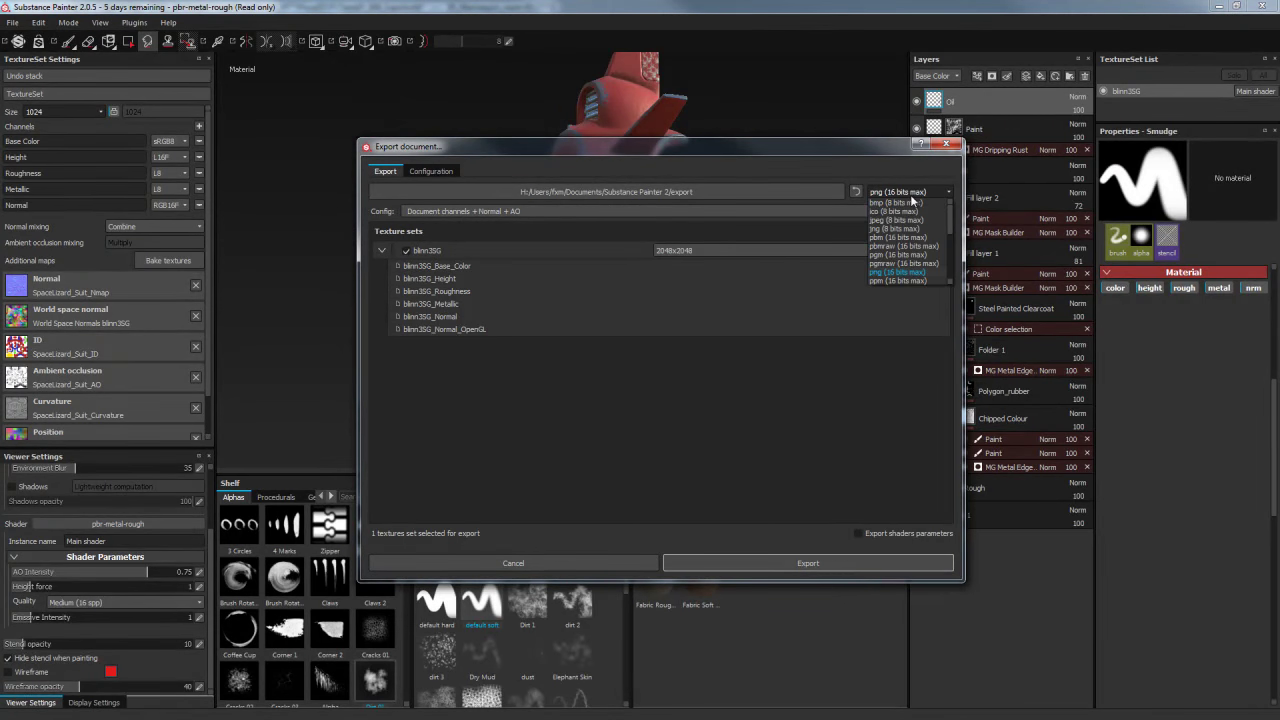
scroll(914, 275, down, 3)
scroll(914, 264, down, 2)
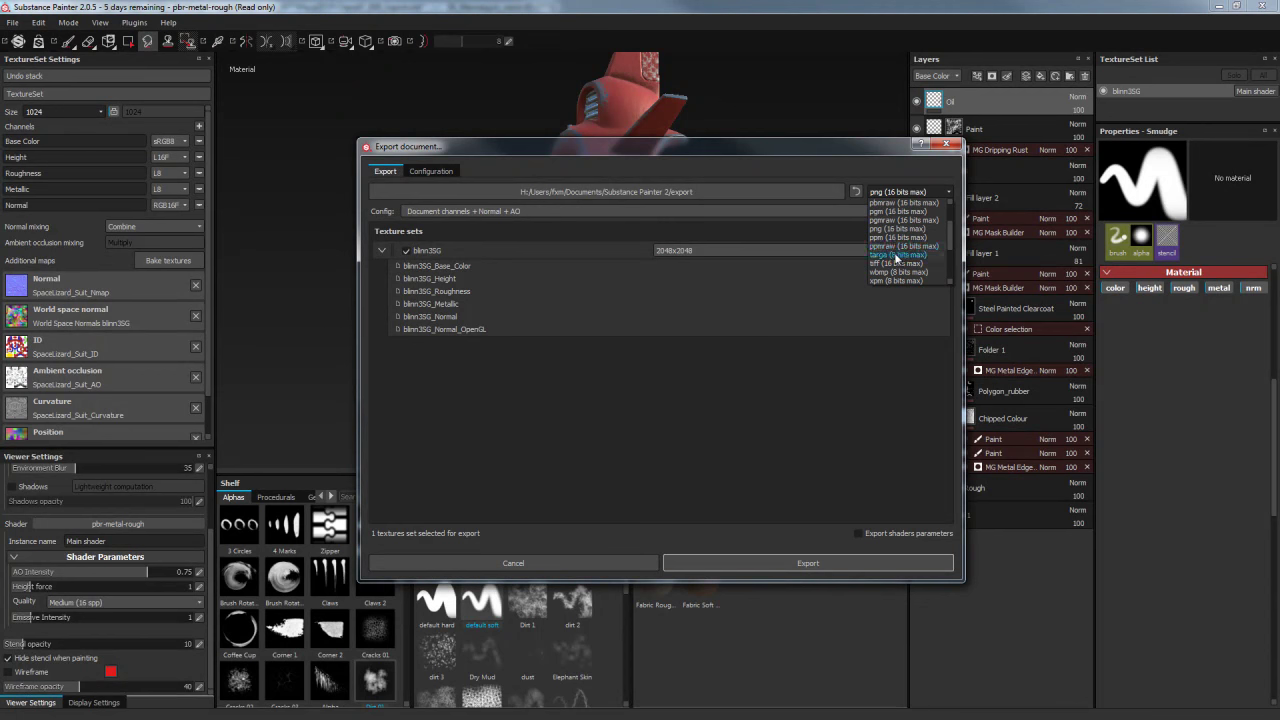
click(899, 254)
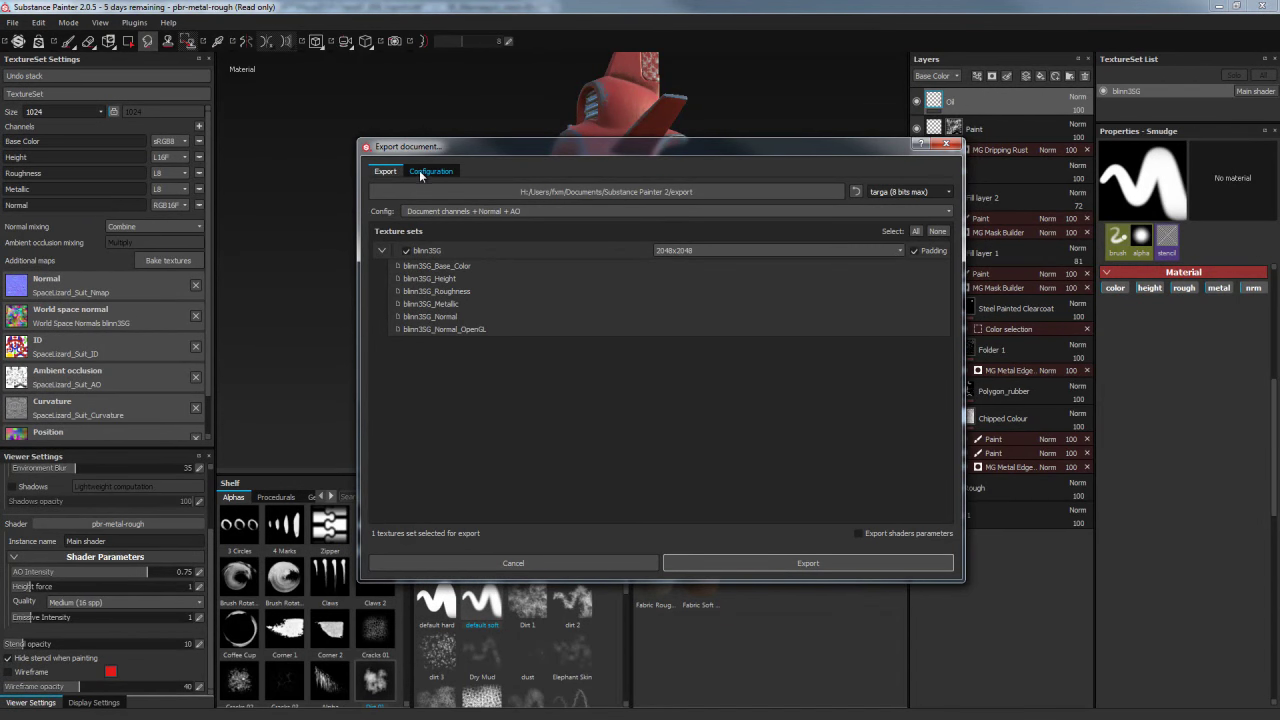
click(430, 172)
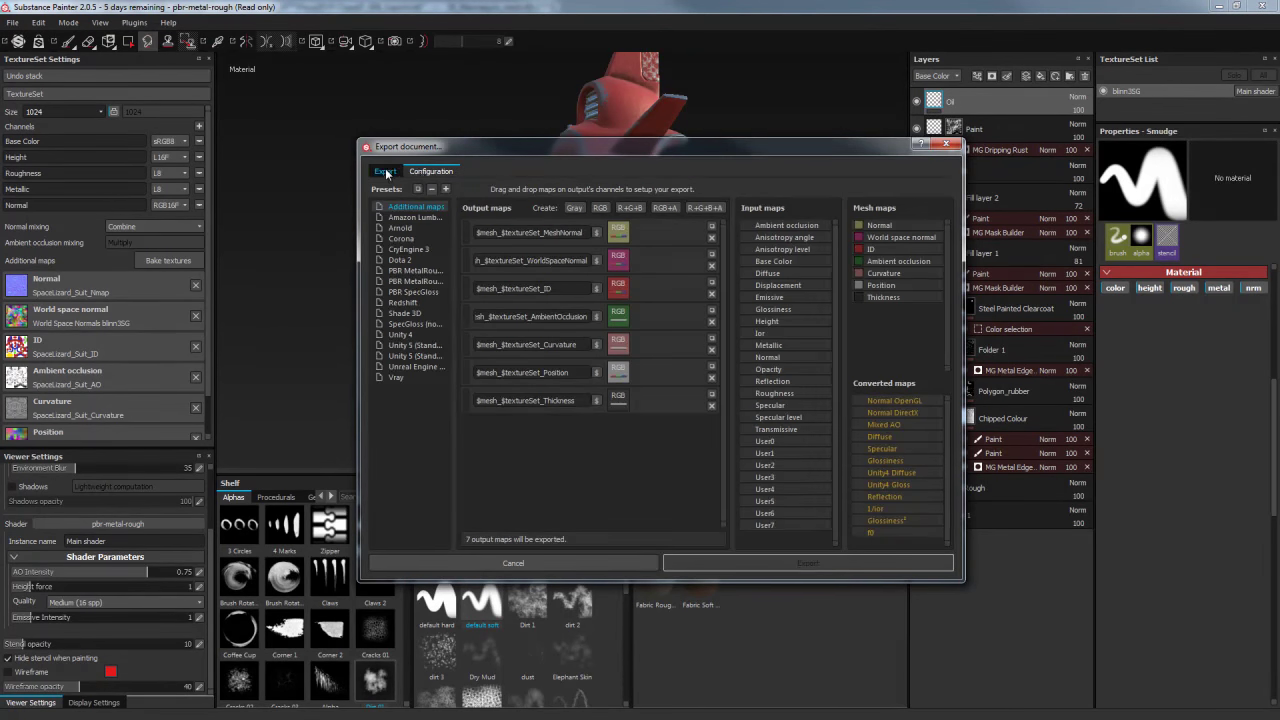
click(388, 172)
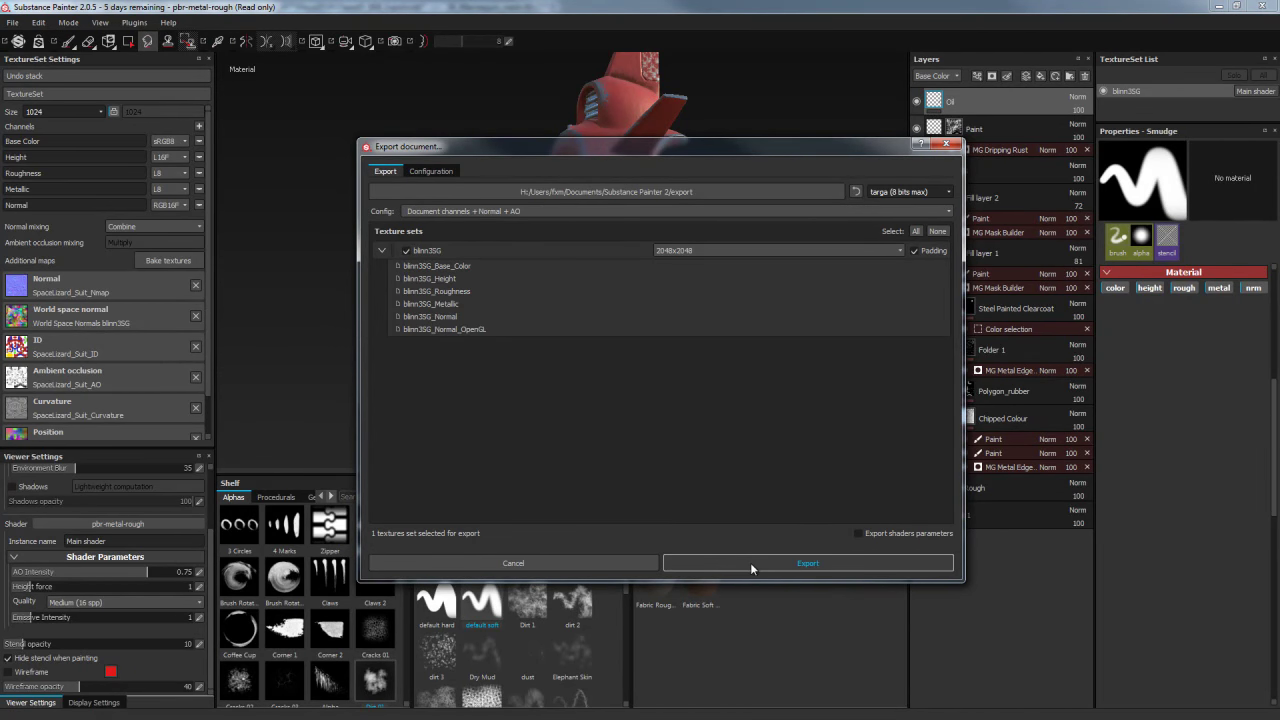
click(711, 192)
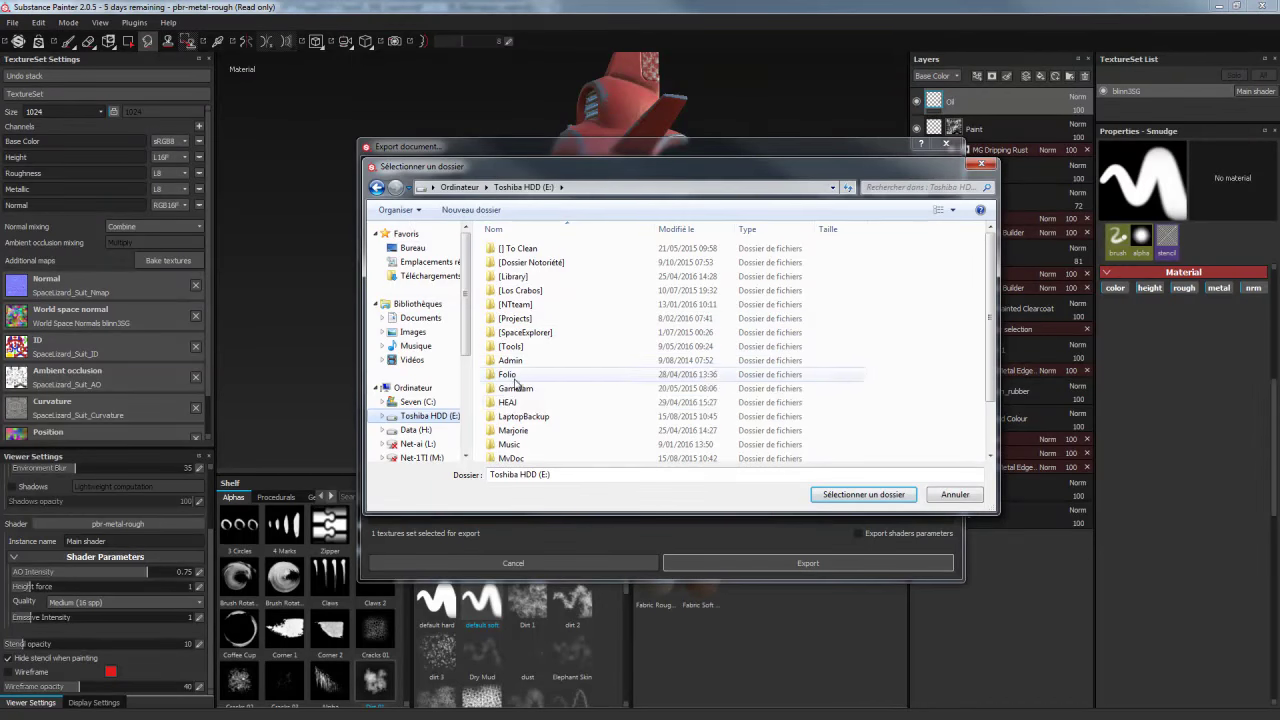
Browse through HEAJ, AdvChara and DemoModel_ART to the Baking folder
double_click(509, 402)
double_click(530, 318)
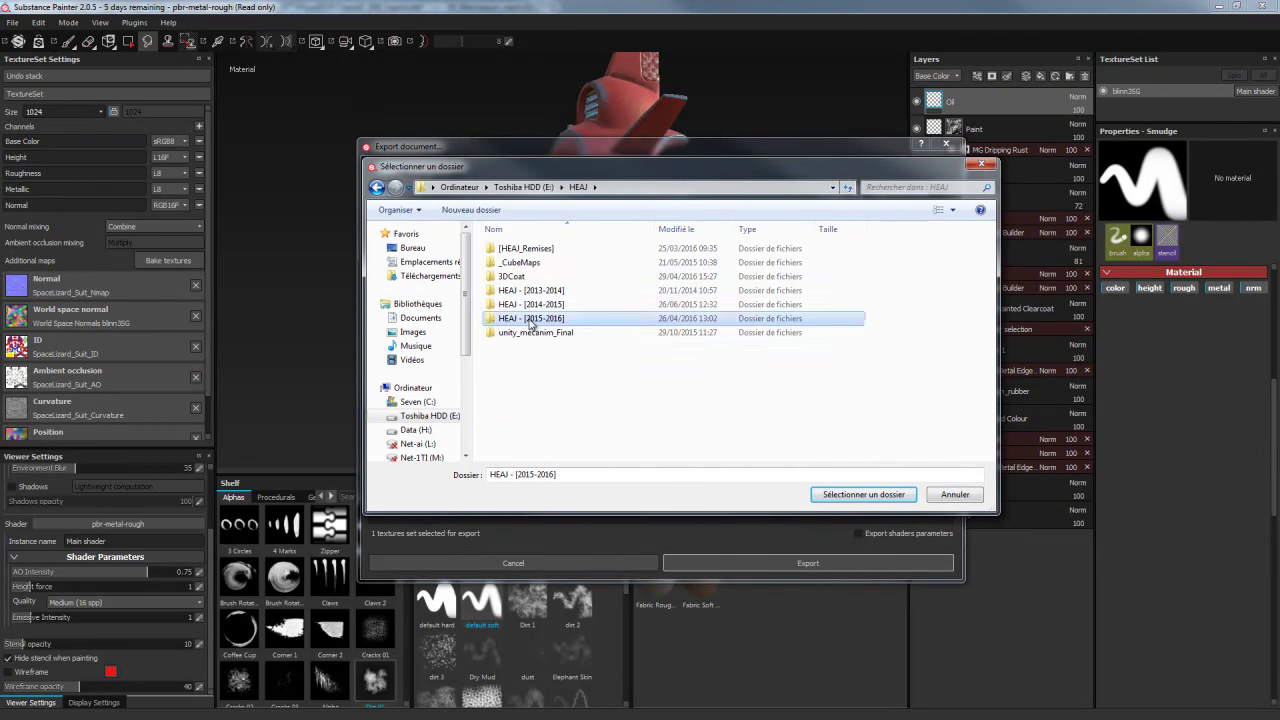
double_click(515, 248)
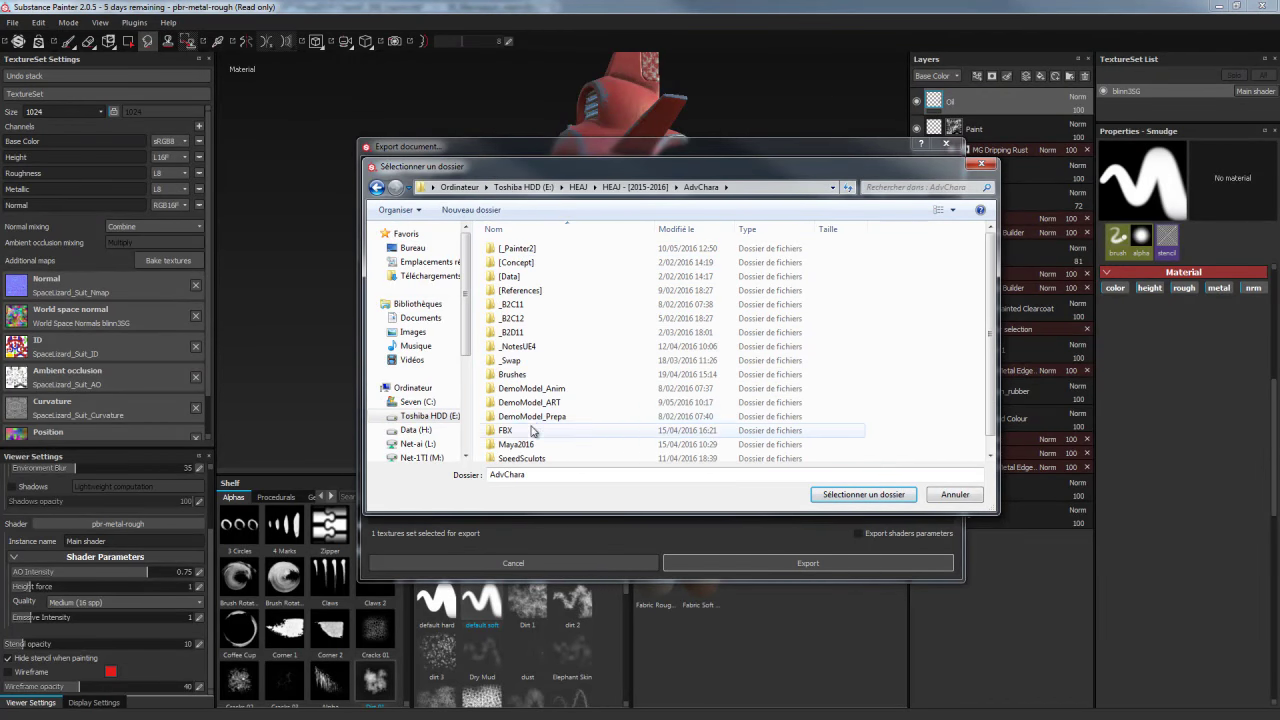
double_click(530, 402)
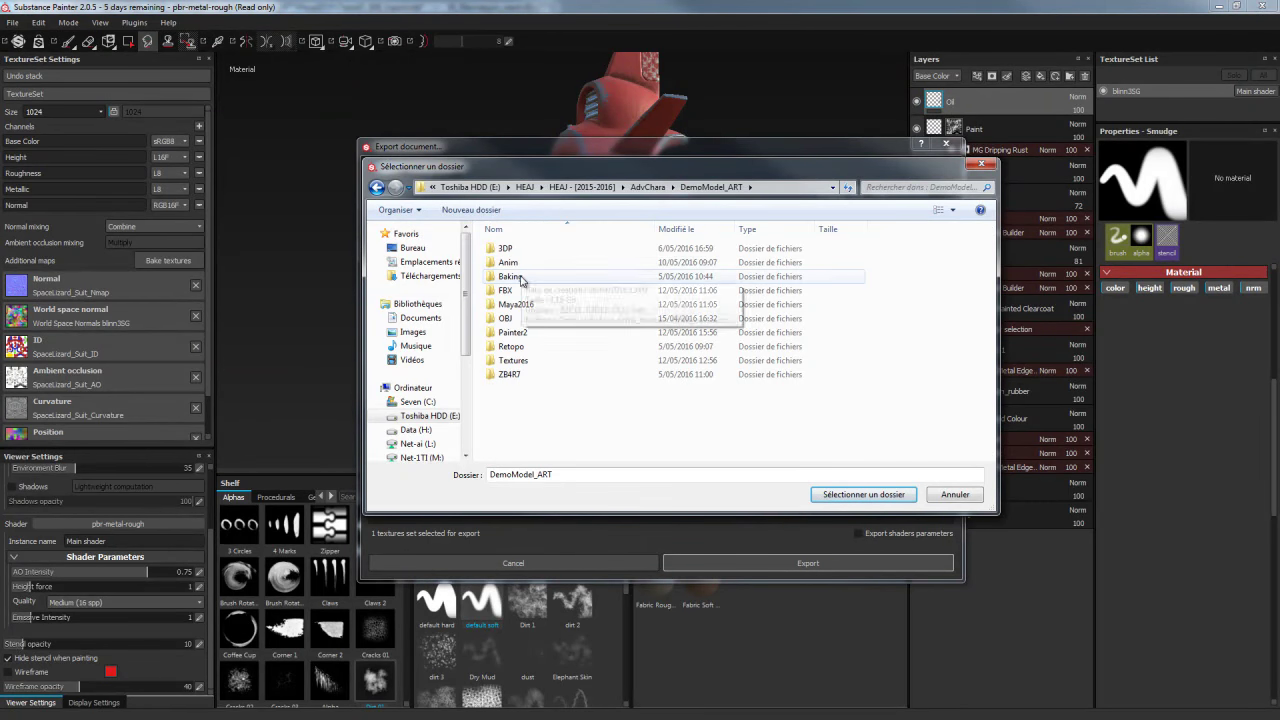
double_click(525, 277)
Create a B2C12 folder in Baking, set it as the destination, and export the textures
right_click(539, 404)
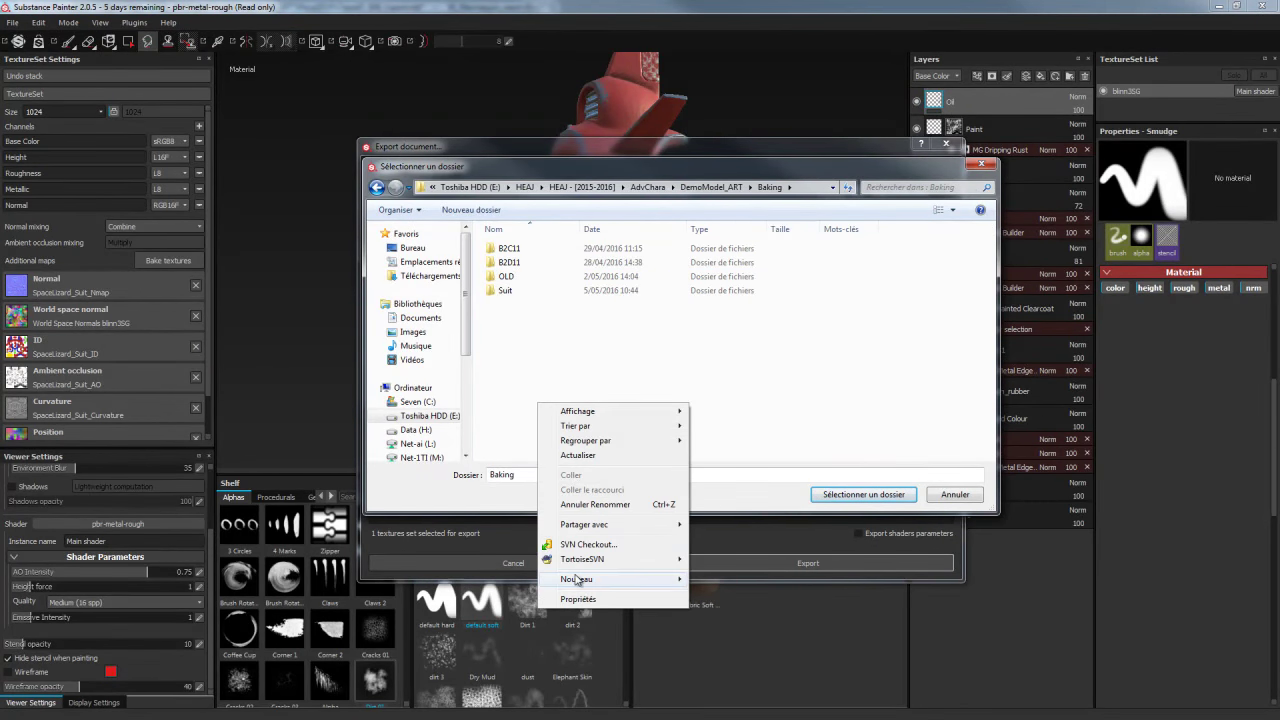
mouse_move(577, 579)
click(722, 311)
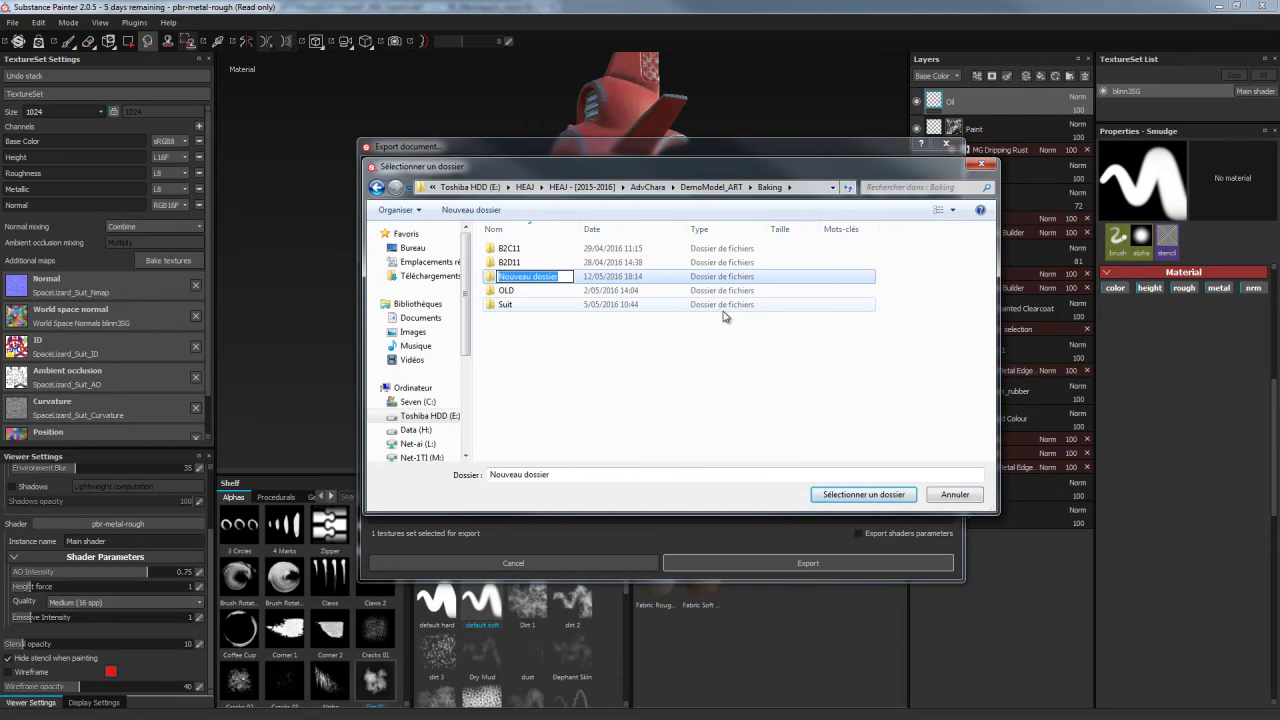
text(B2C)
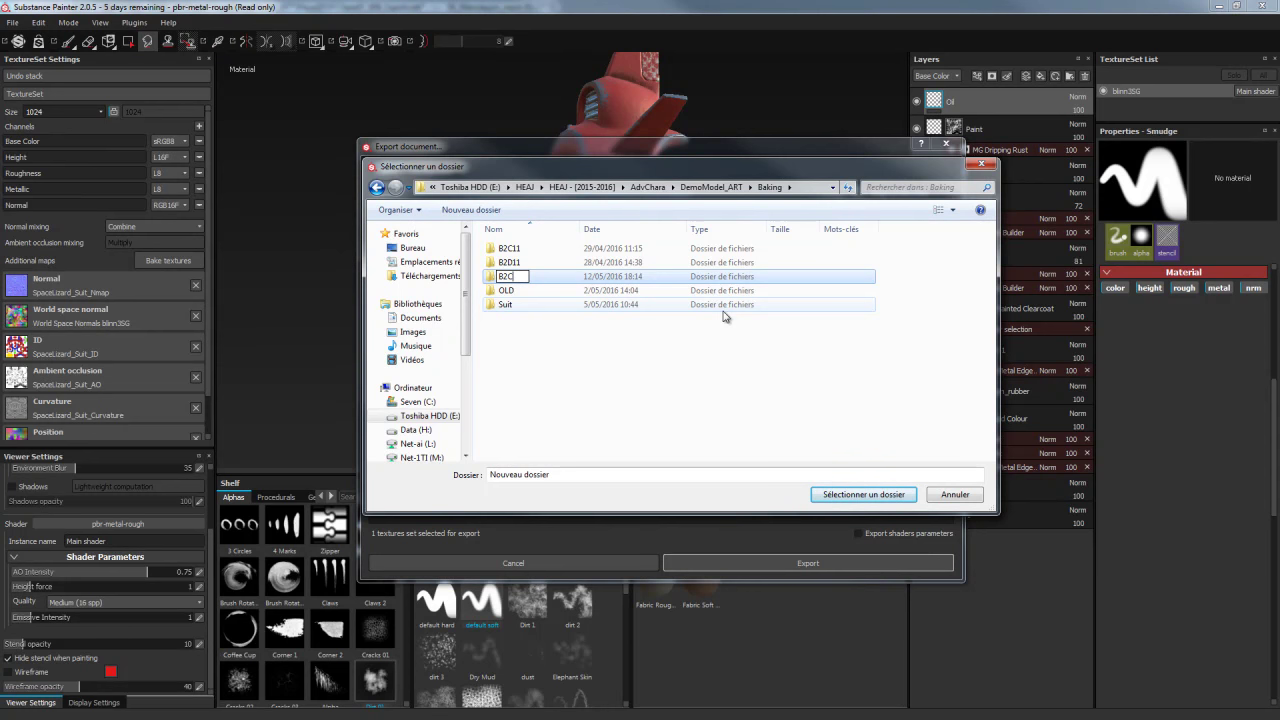
text(12)
key(Return)
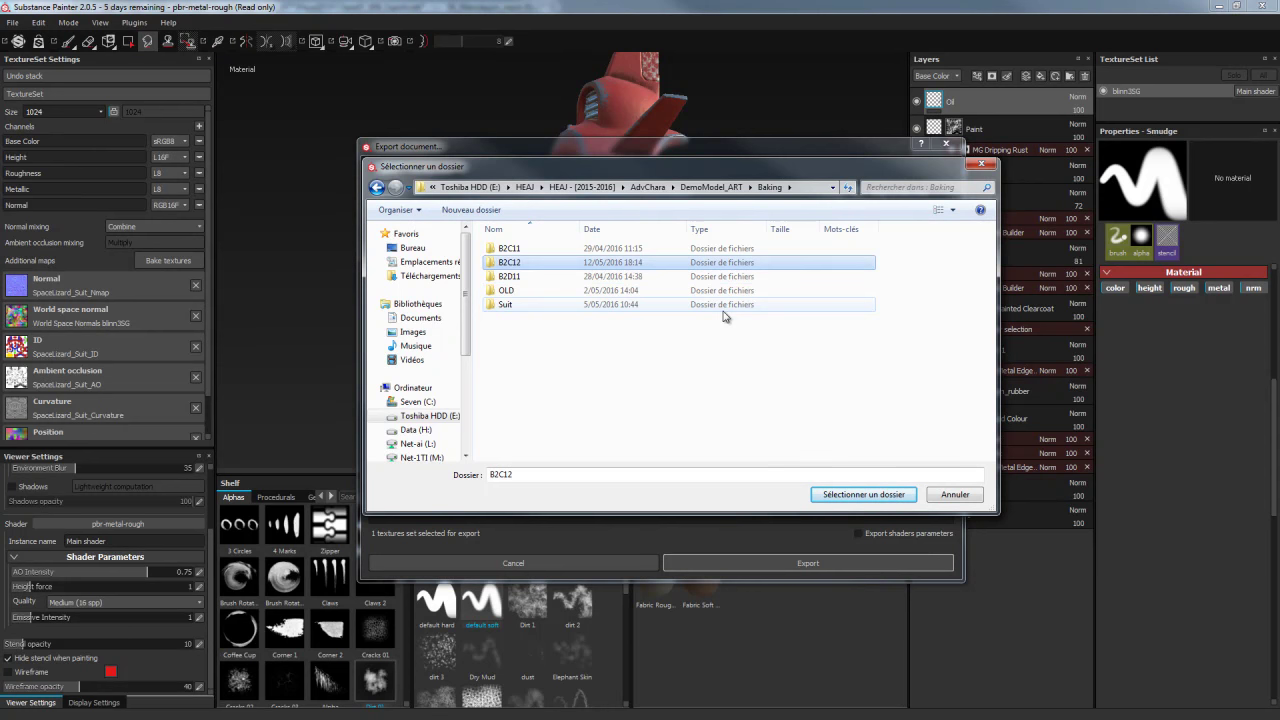
key(Return)
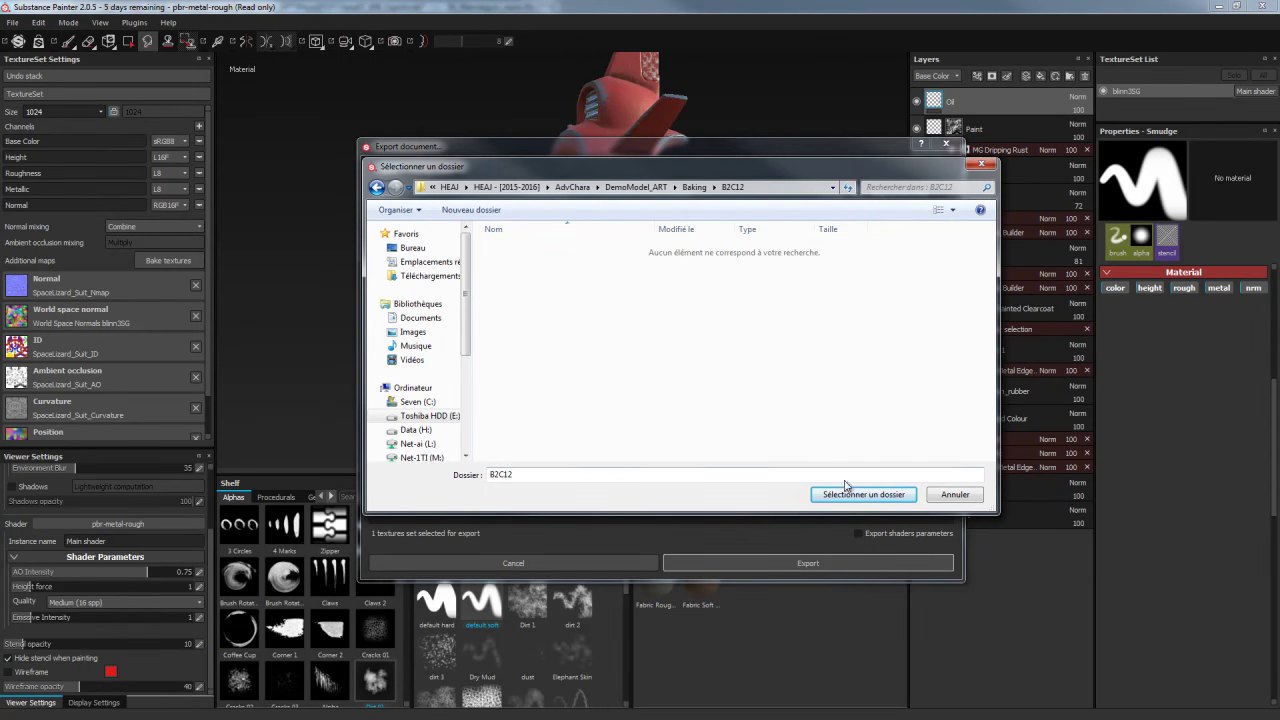
click(848, 492)
click(765, 563)
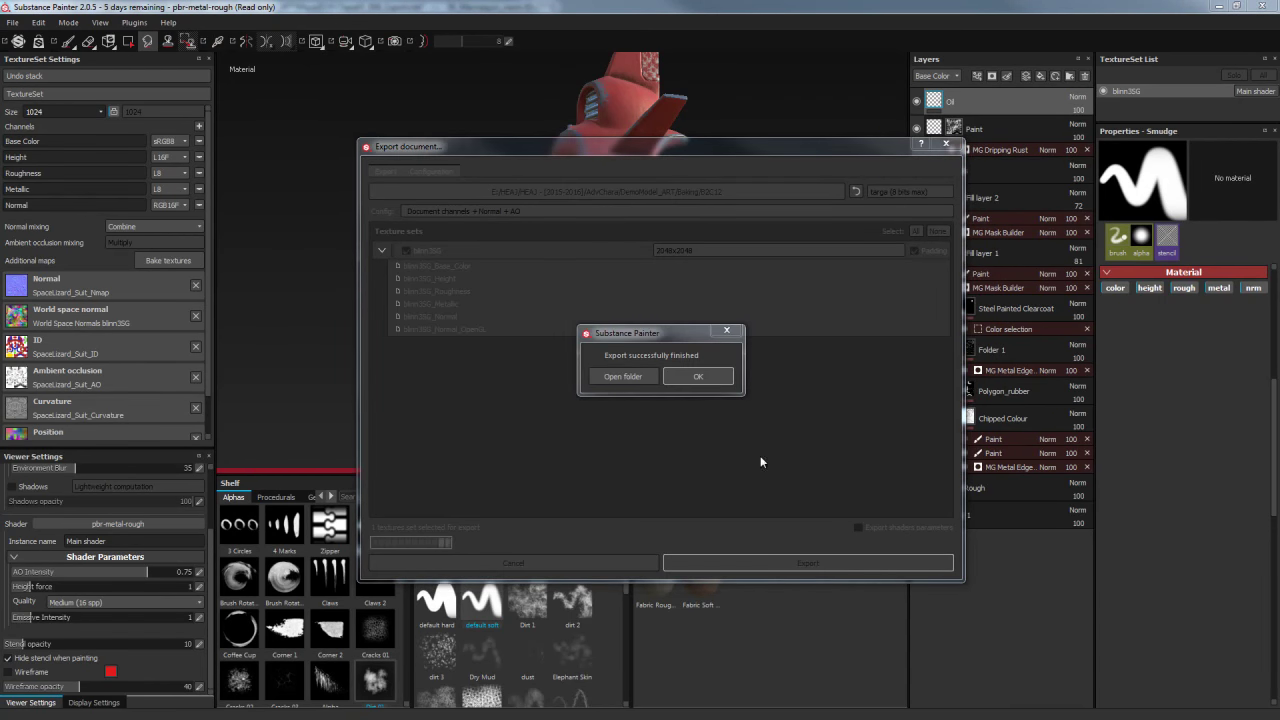
click(630, 375)
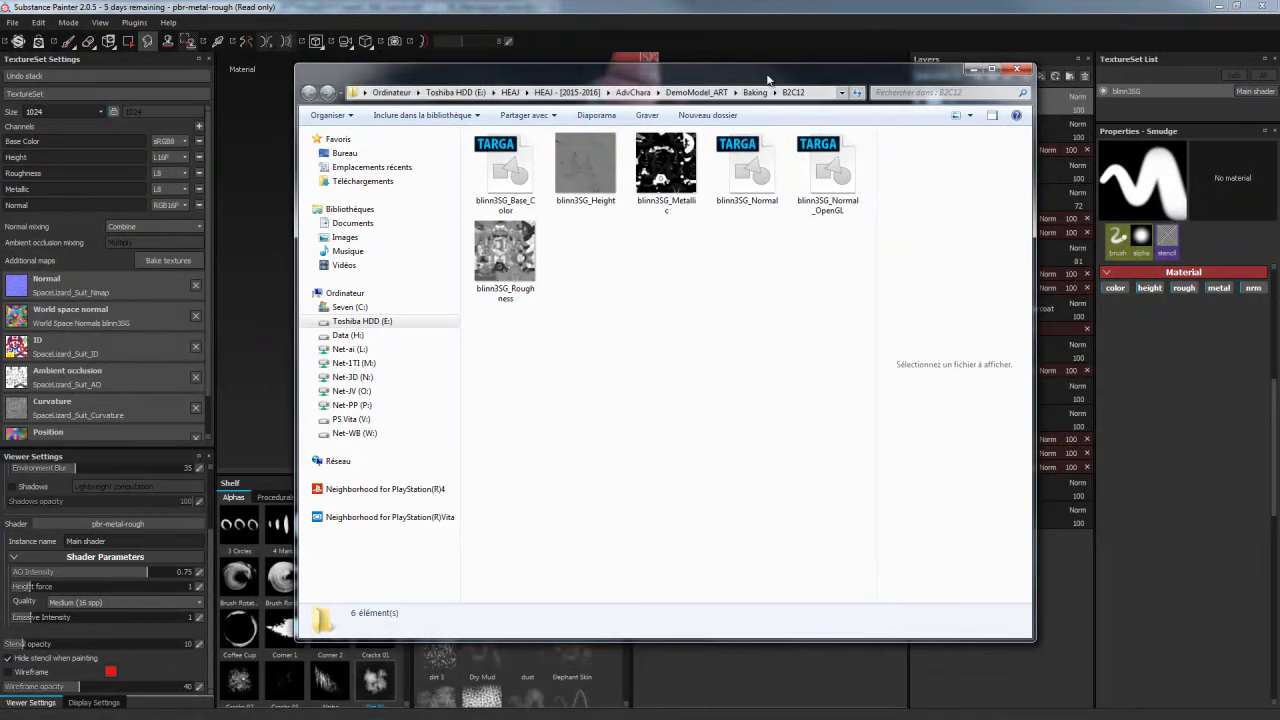
Close the Explorer window showing the exported B2C12 textures with Alt+F4
key(alt+F4)
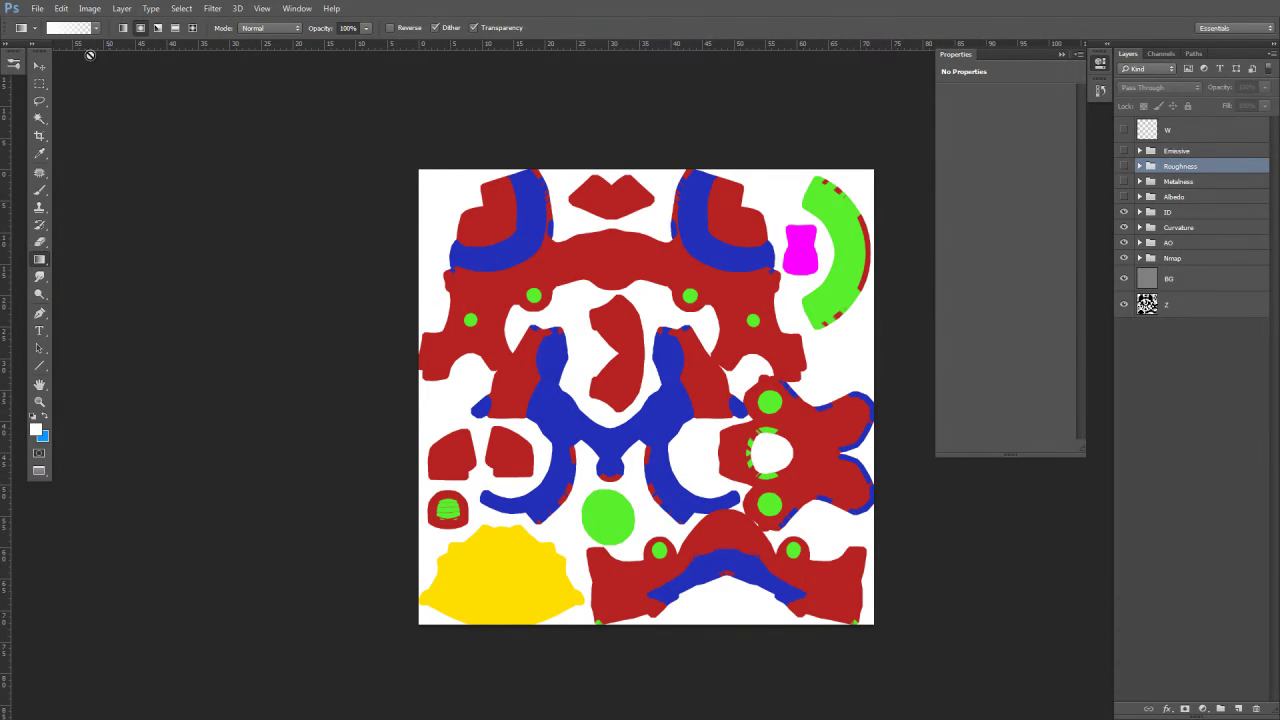
Show the SpaceLizard_Suit document windowed and make the Albedo group visible and expanded
key(f)
key(f)
drag(241, 70, 239, 87)
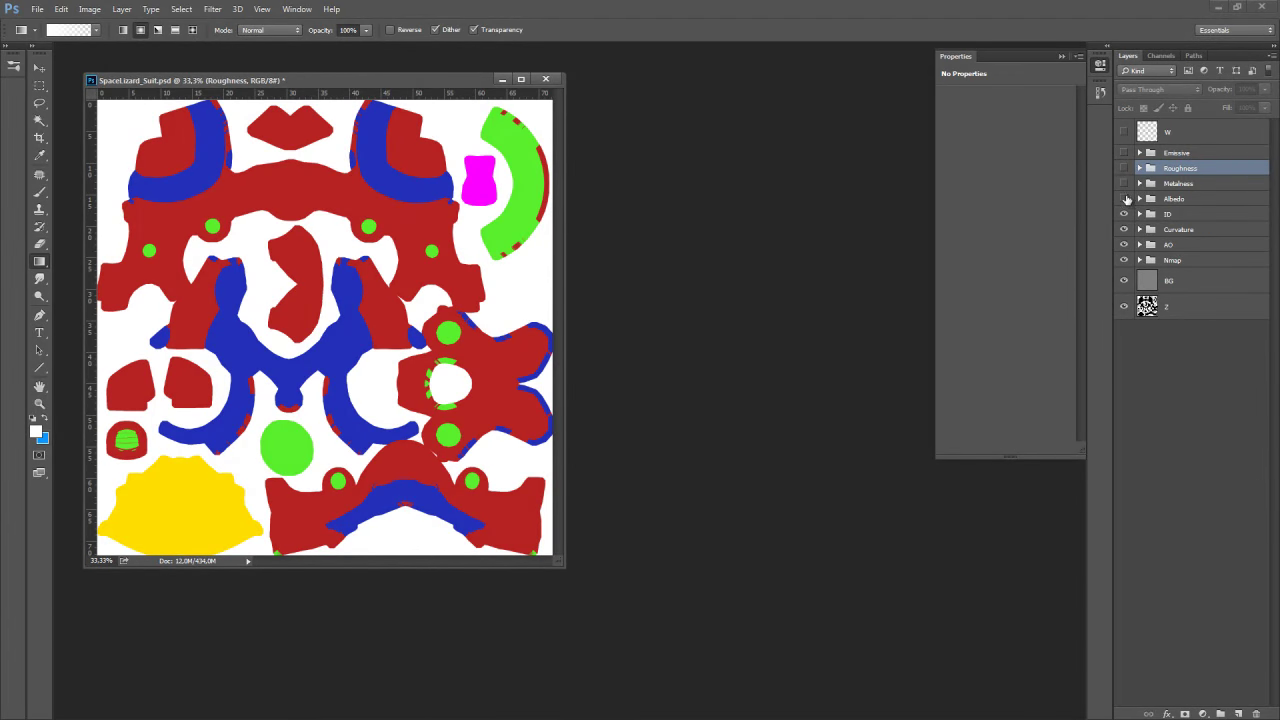
click(1125, 199)
click(1136, 199)
click(1139, 199)
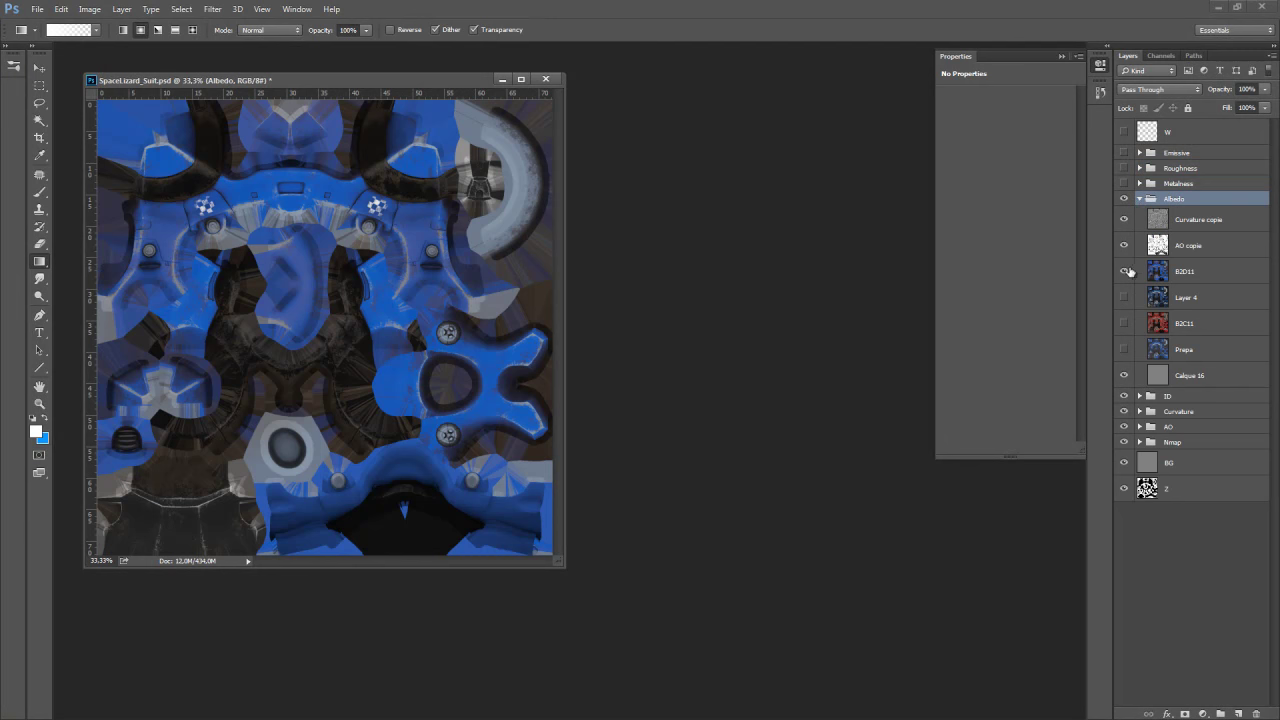
Hide B2D11 and add blinn3SG_Base_Color into the Albedo group beneath AO copie
click(1124, 271)
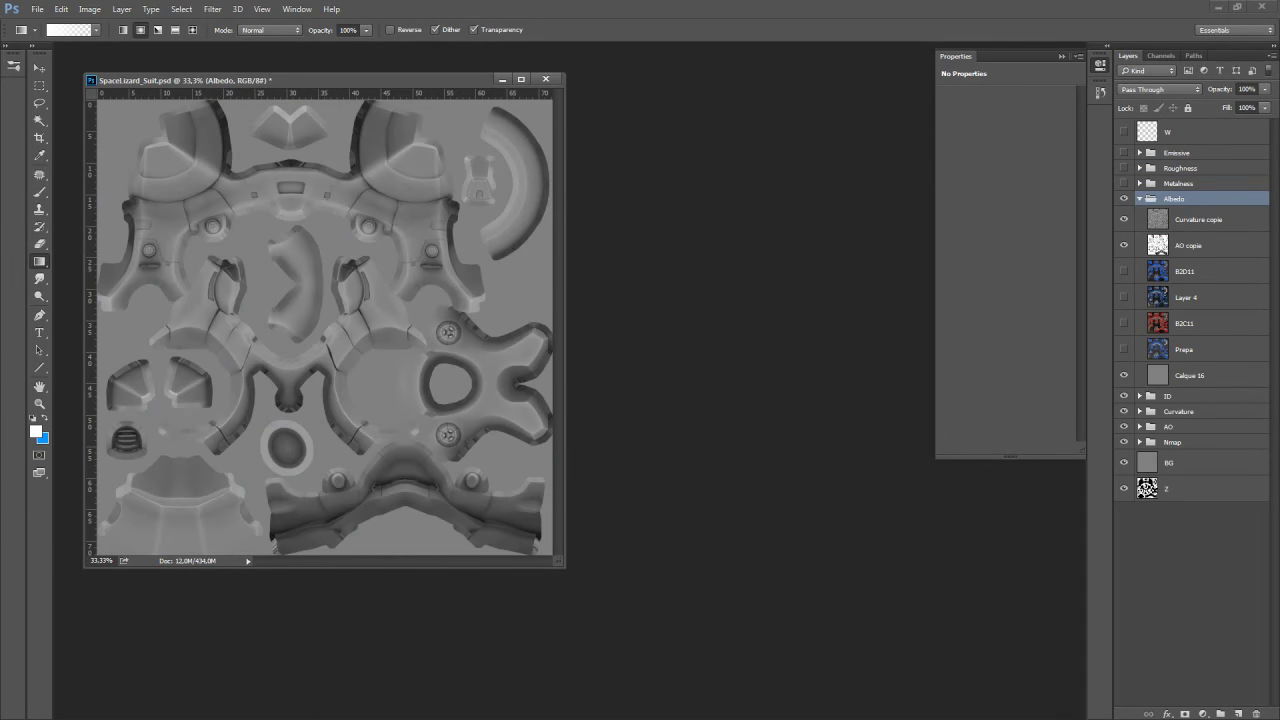
drag(830, 250, 823, 257)
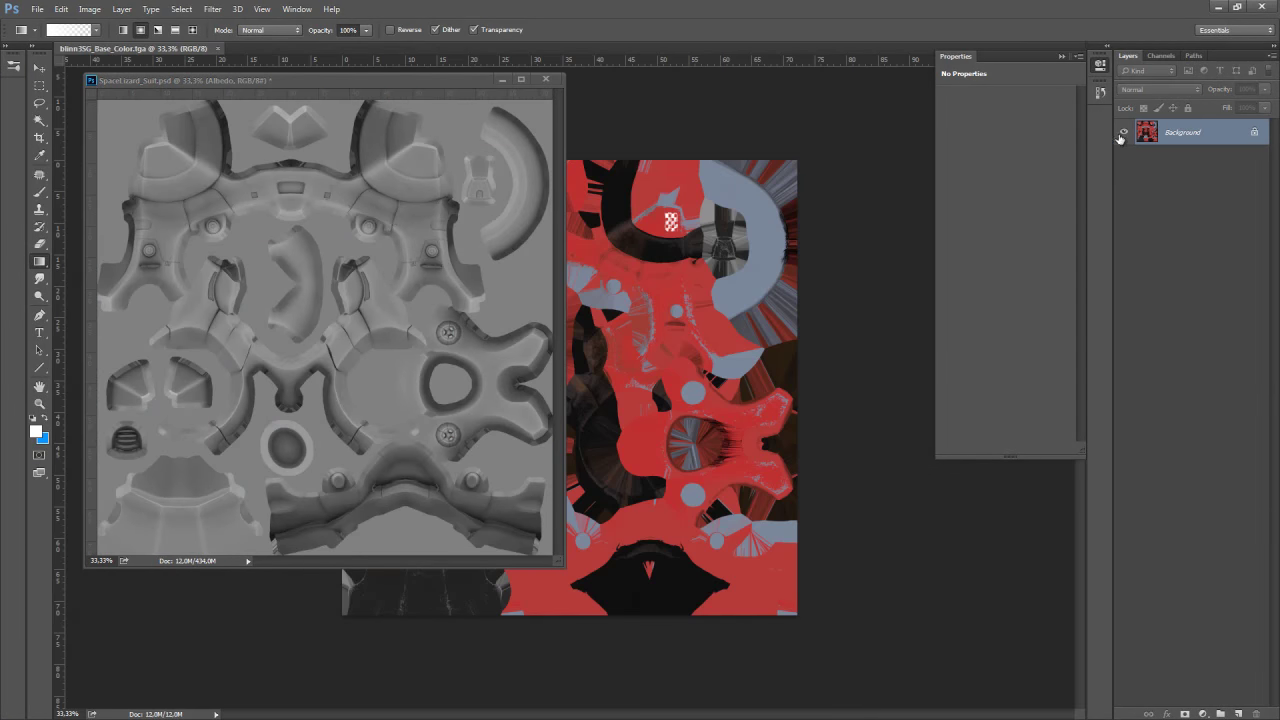
drag(1143, 132, 357, 287)
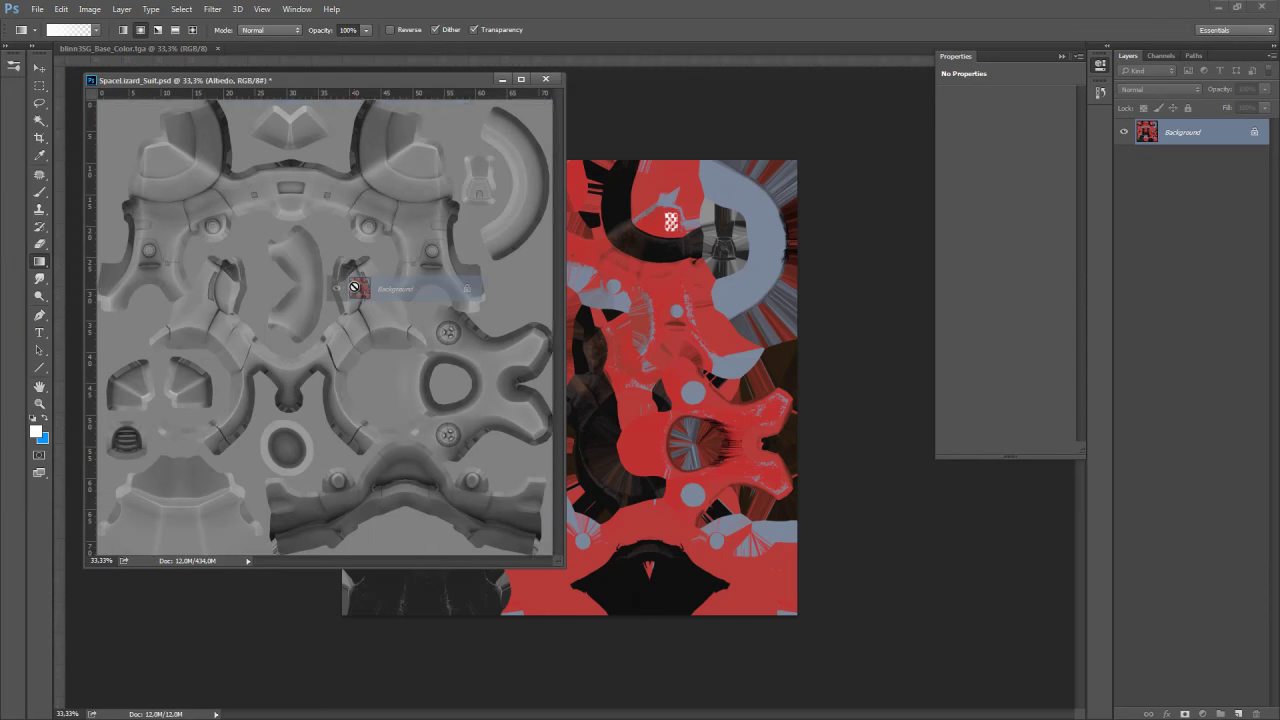
drag(1157, 222, 1177, 285)
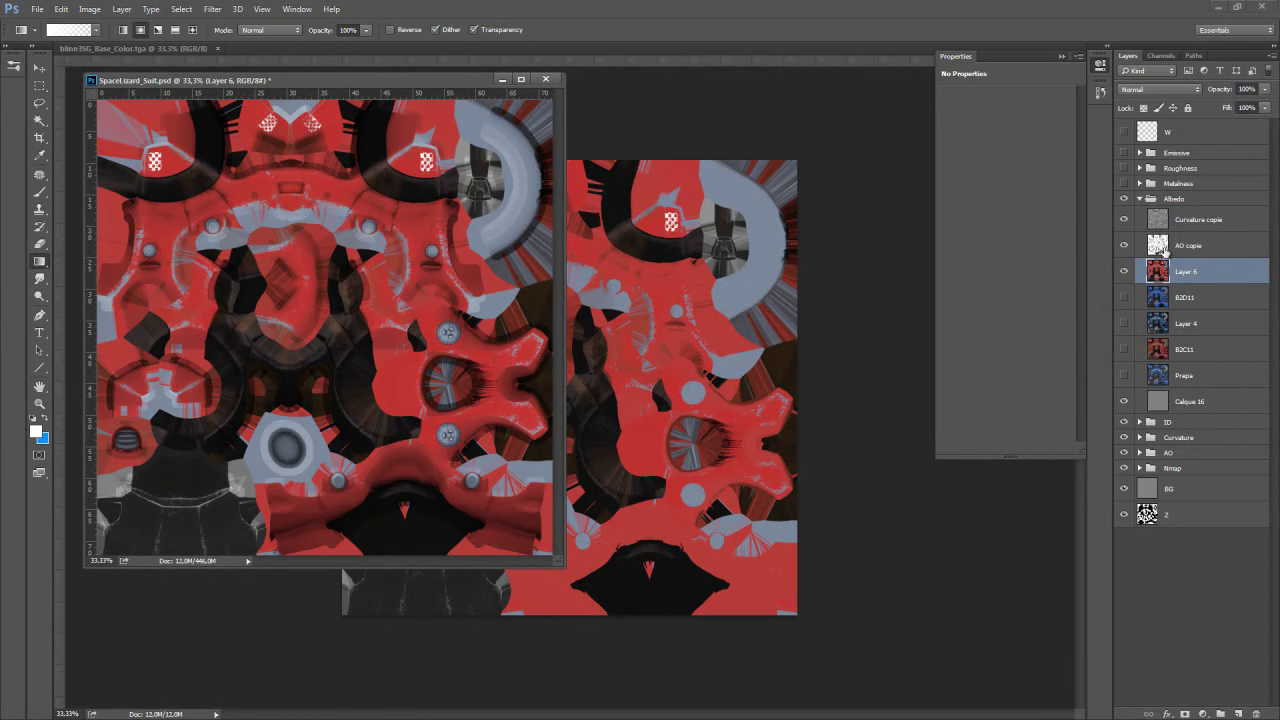
click(217, 48)
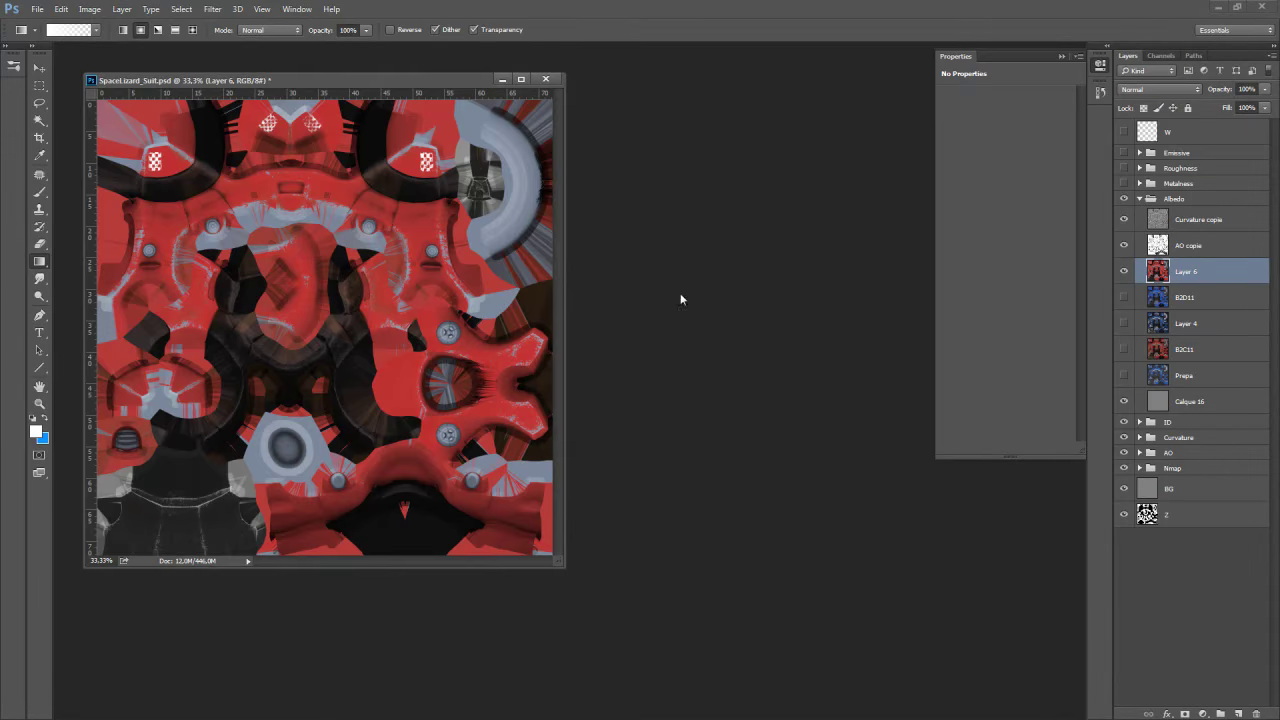
Save the texture as Targa, overwriting SpaceLizard_Suit_Albedo.tga
key(ctrl+shift+s)
click(306, 491)
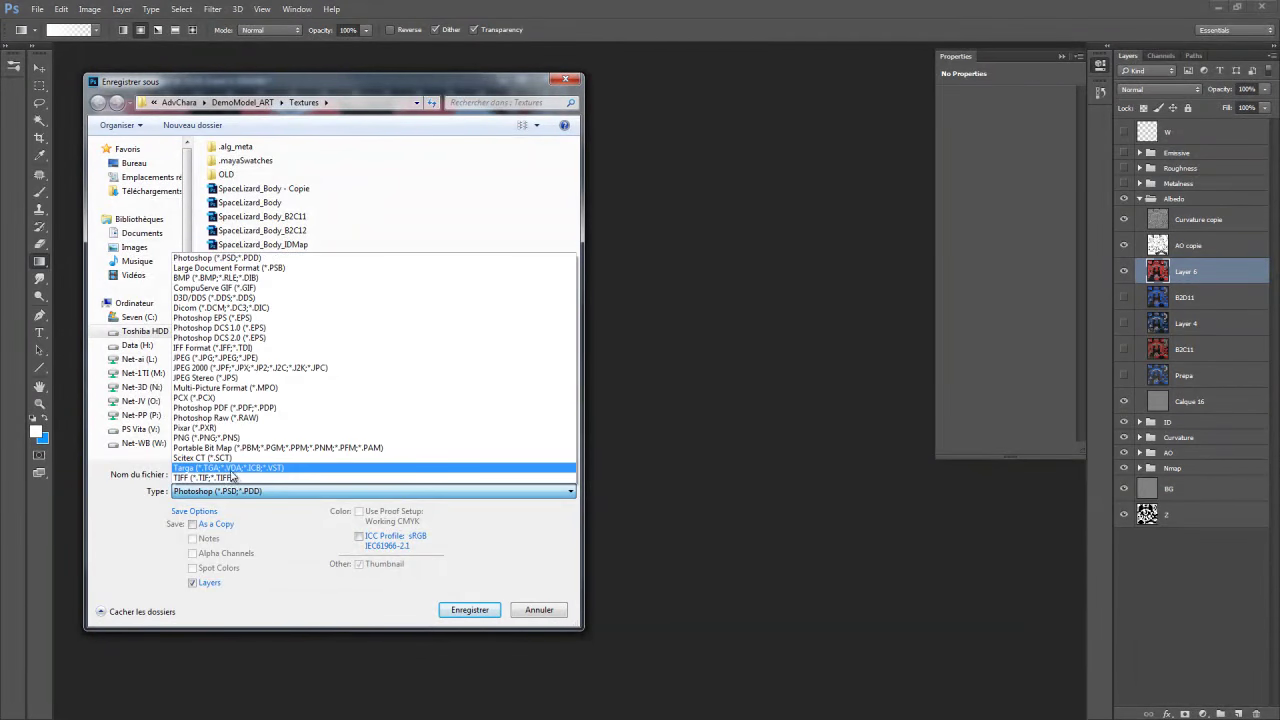
click(231, 468)
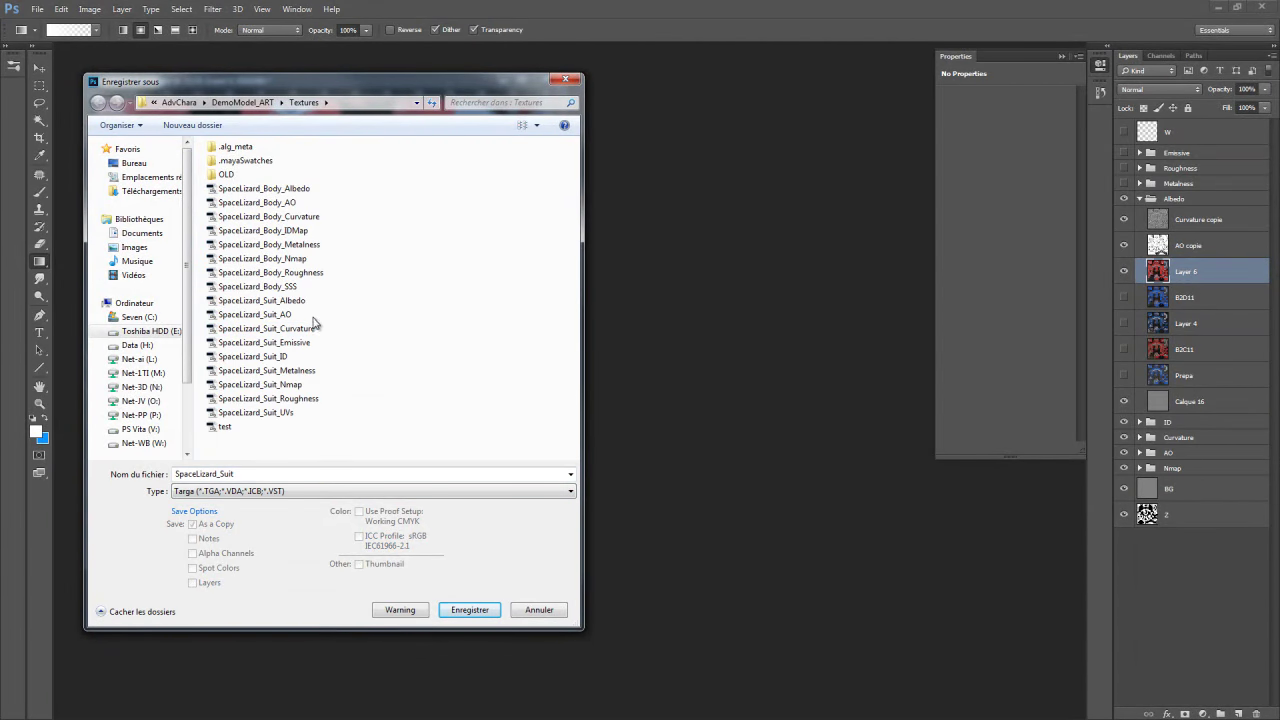
click(262, 300)
click(469, 610)
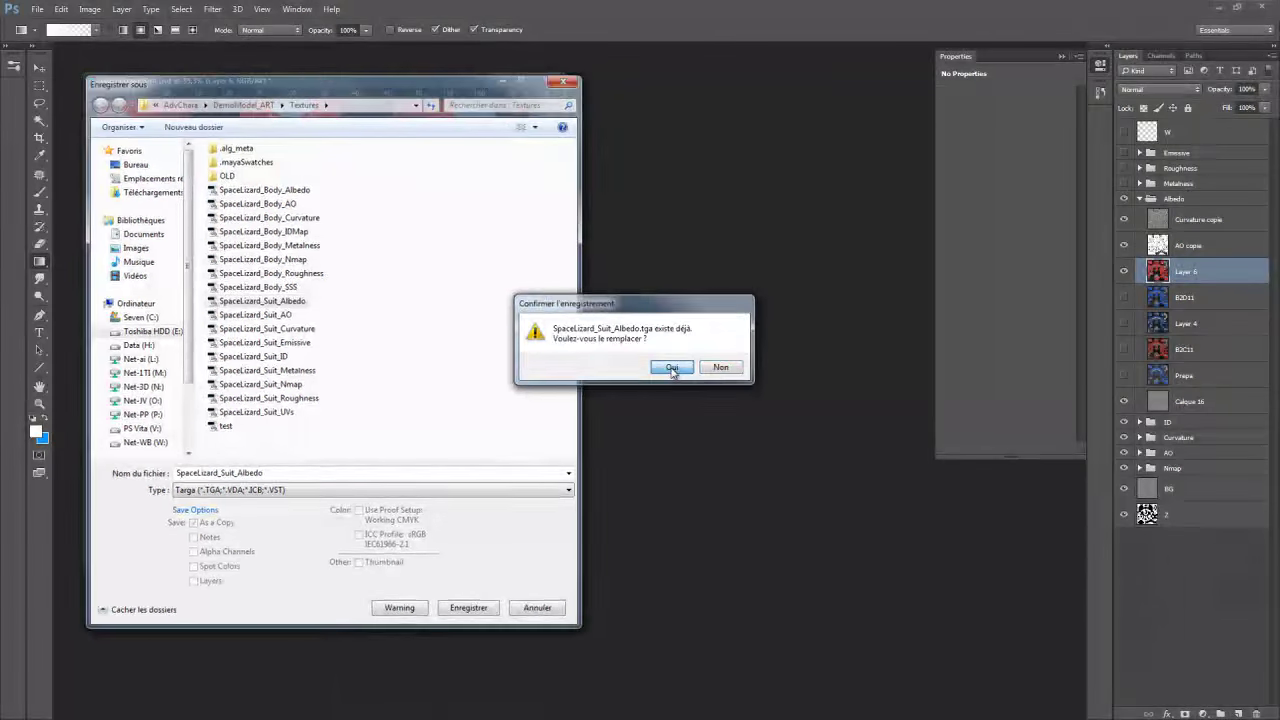
click(668, 366)
click(766, 139)
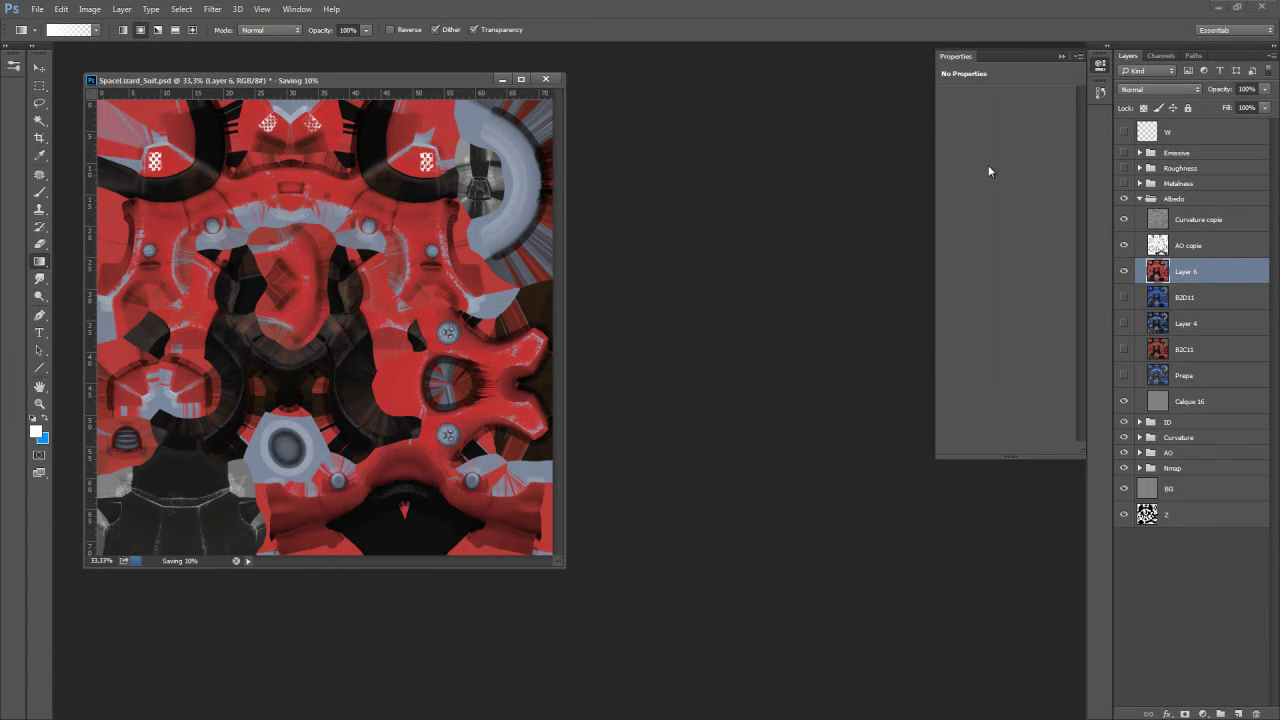
Rename the new Albedo layer to B2C12 and collapse the Albedo group
click(1143, 199)
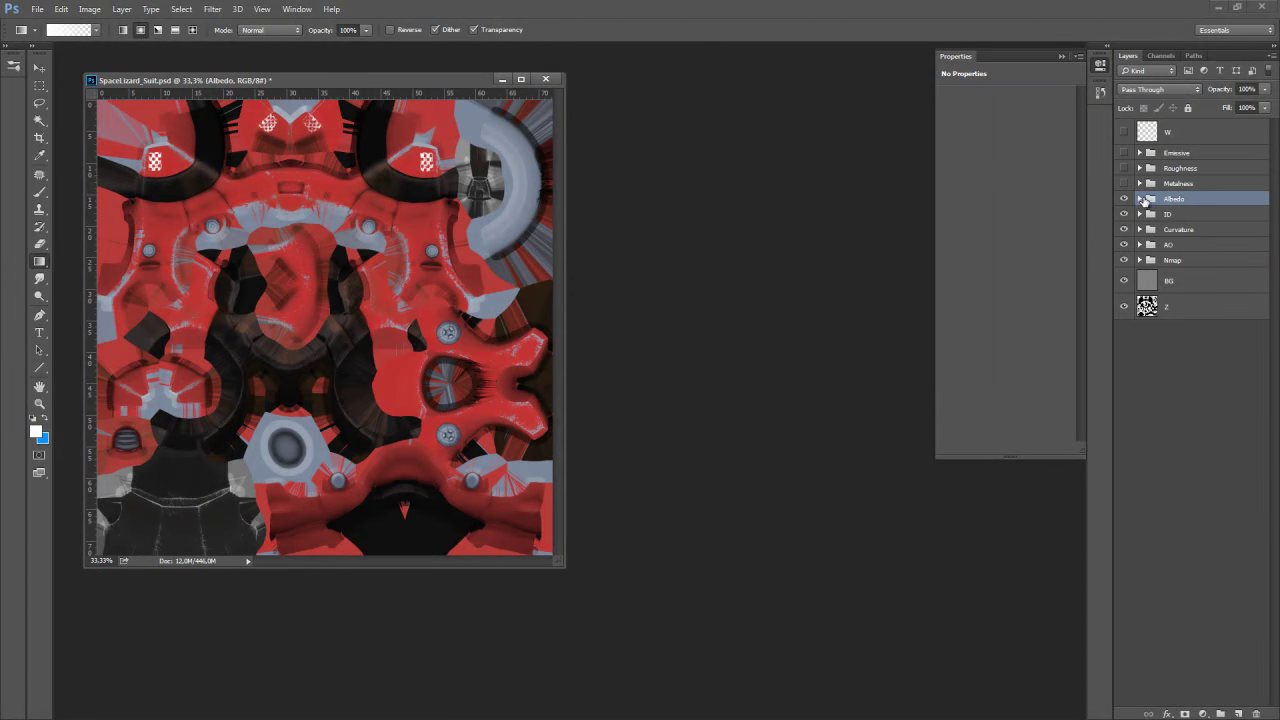
click(1142, 200)
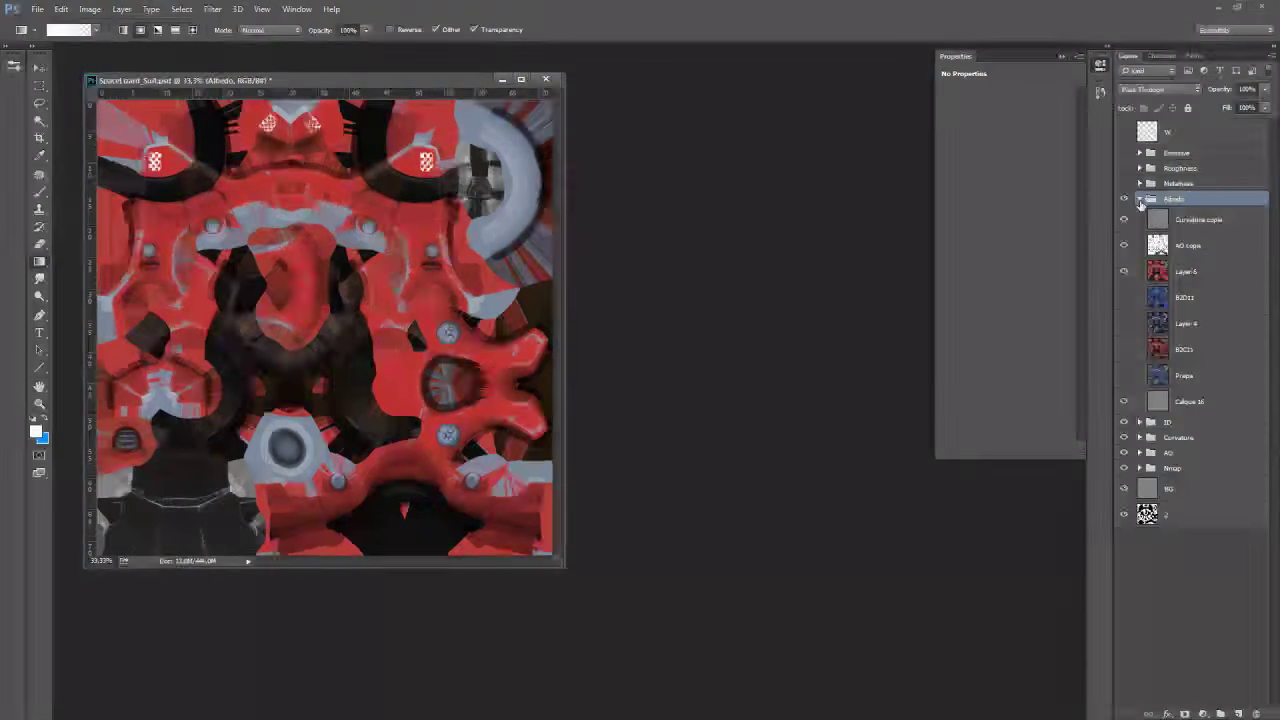
double_click(1187, 271)
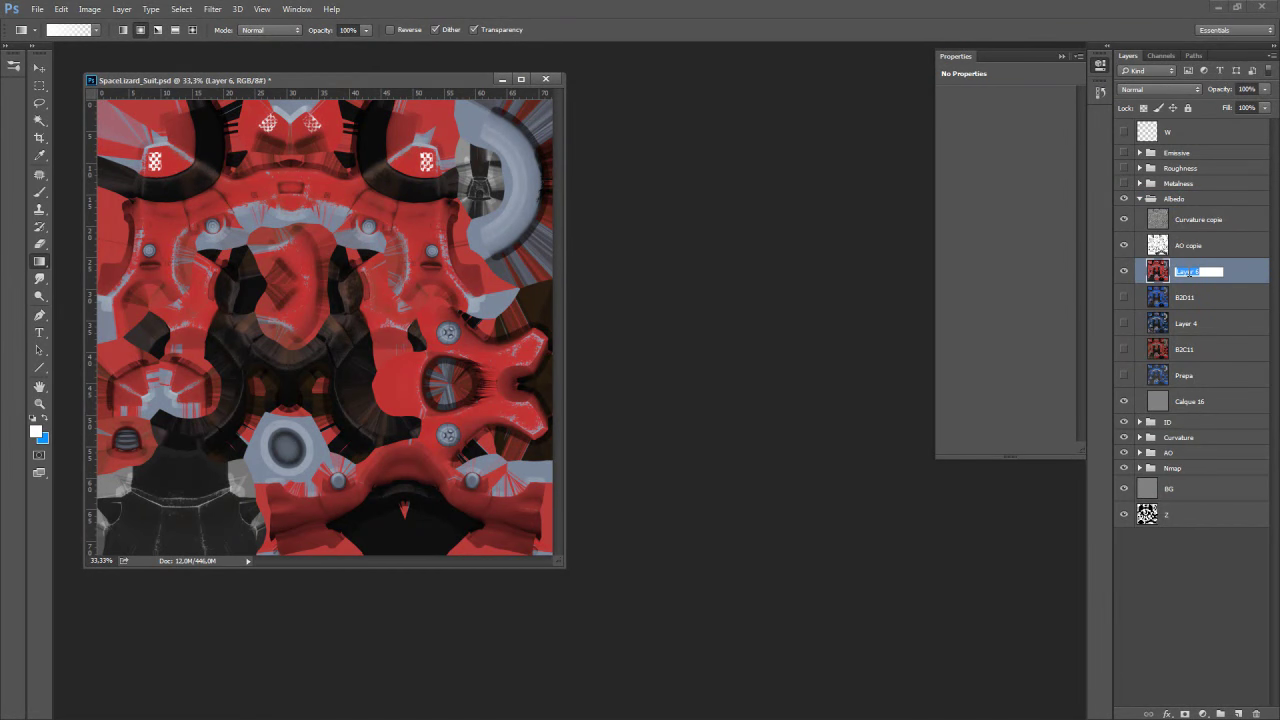
text(B2C)
key(Return)
click(1139, 198)
Convert the metallic texture to RGB and copy it to the top of the Metalness group
click(1124, 183)
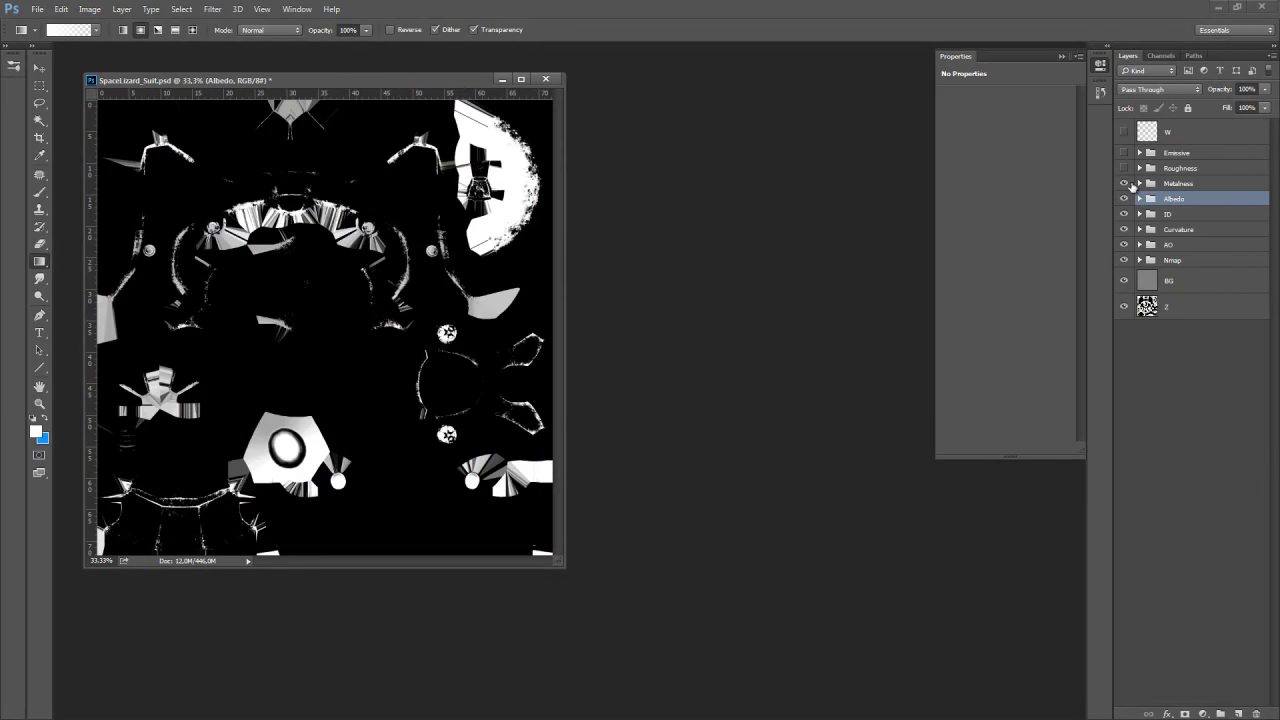
click(1139, 184)
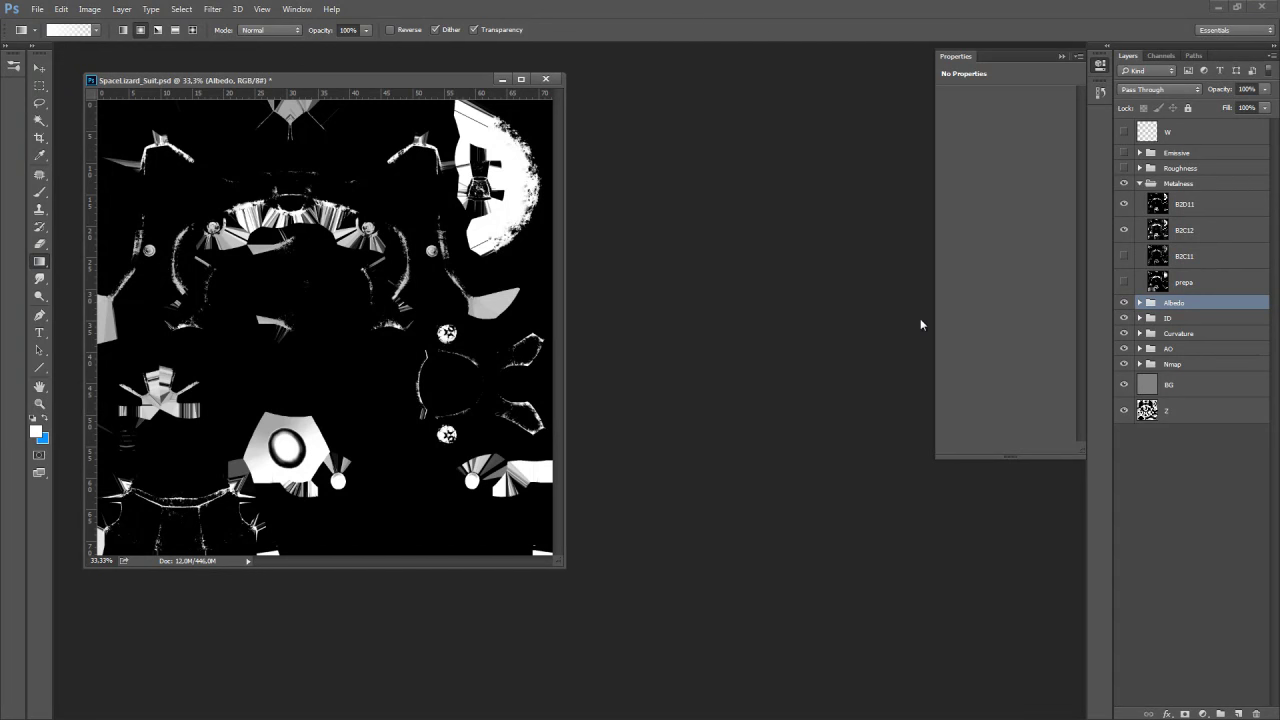
drag(1152, 137, 441, 282)
click(612, 266)
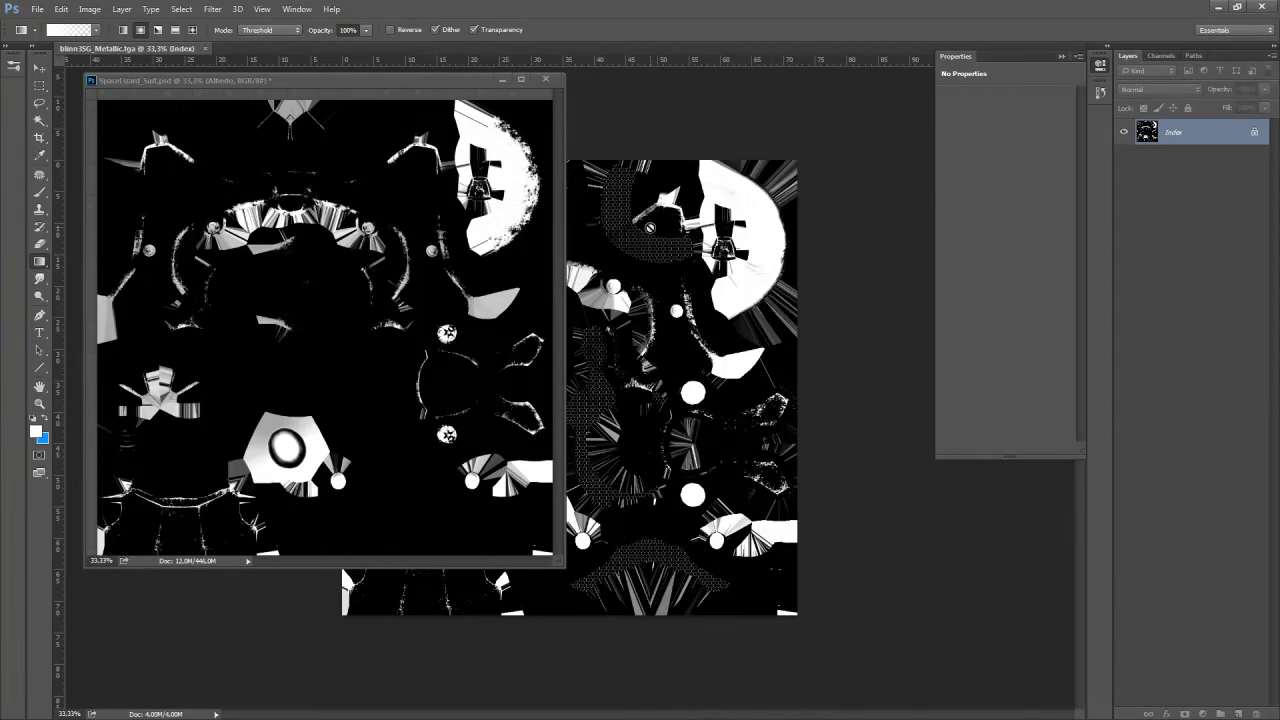
click(89, 9)
mouse_move(110, 24)
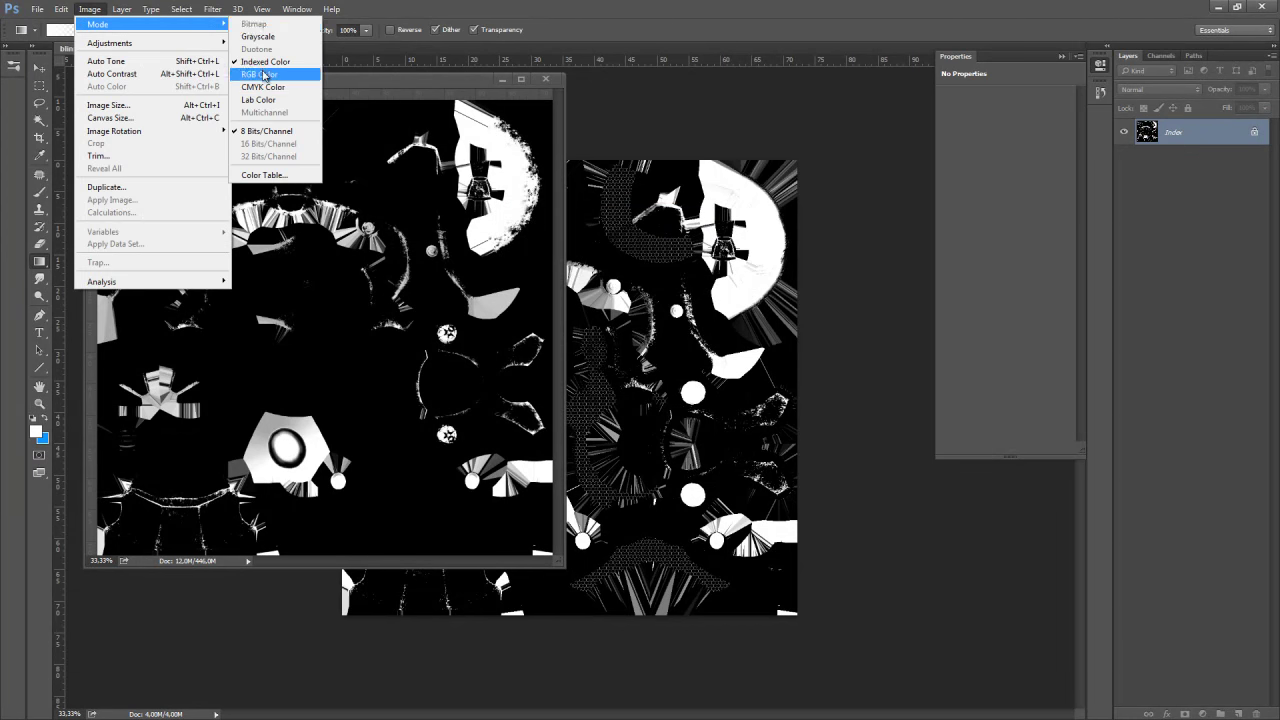
click(260, 74)
drag(1143, 131, 350, 236)
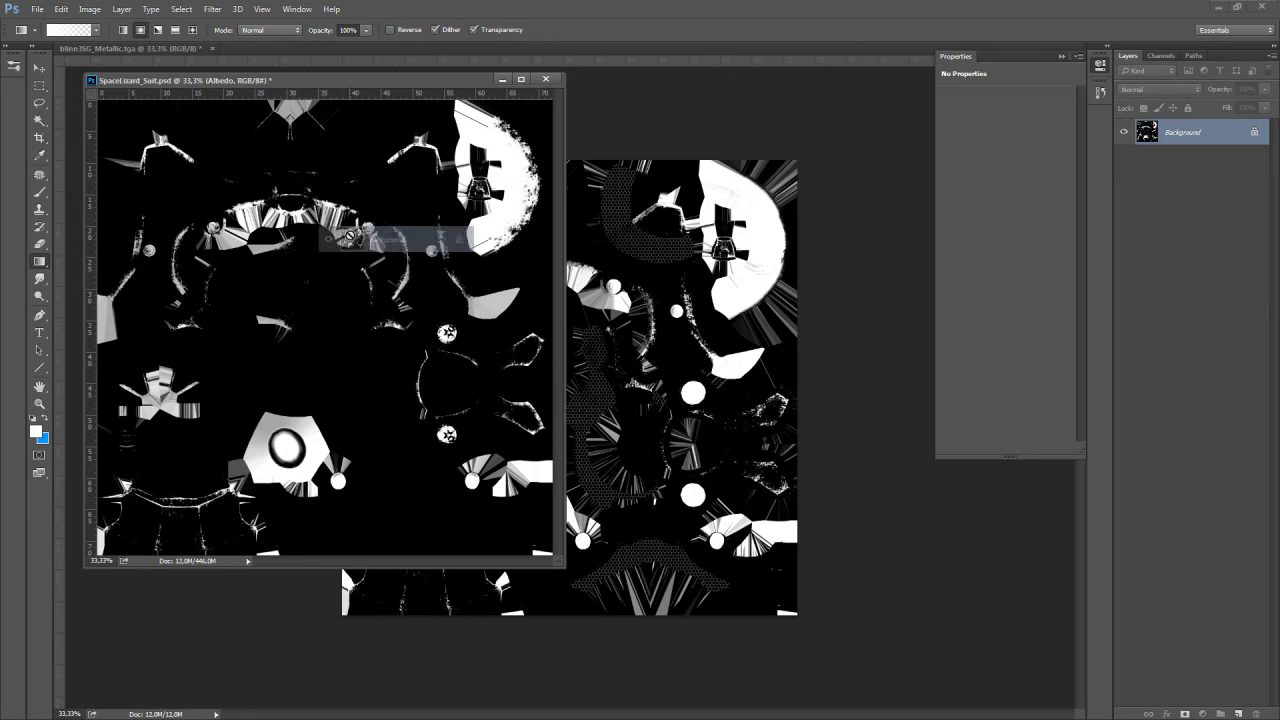
drag(1180, 307, 1187, 206)
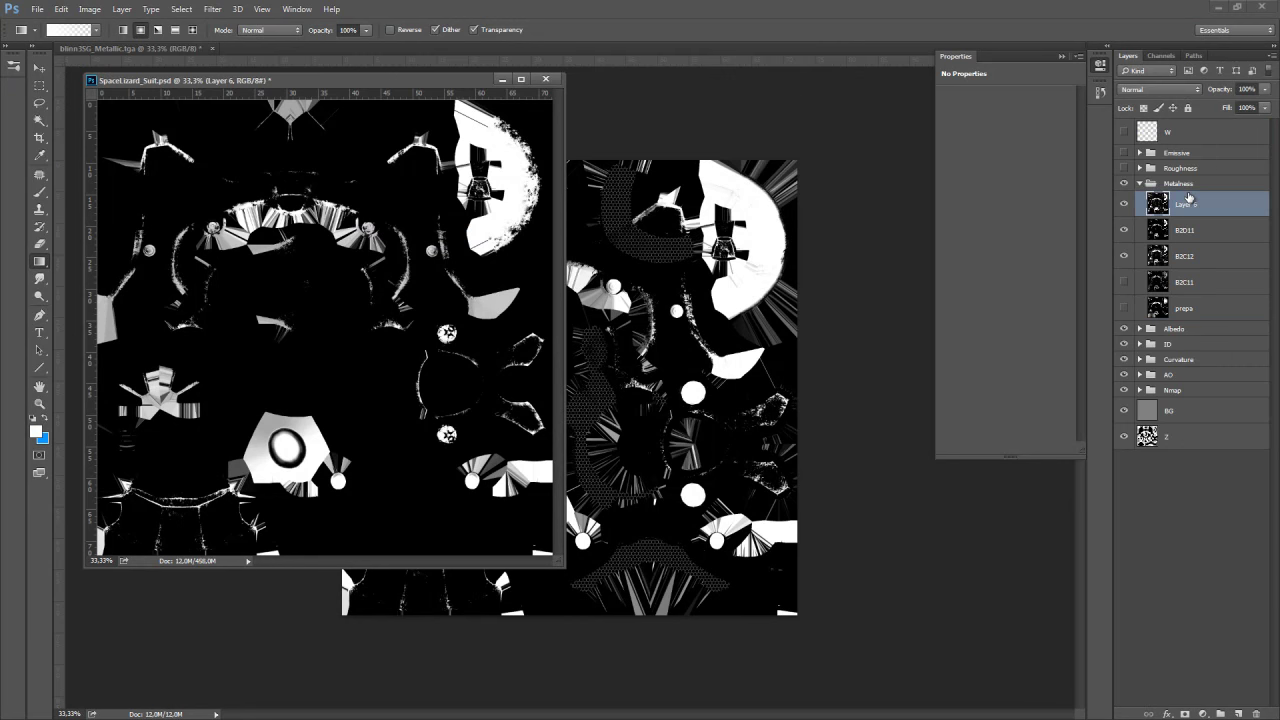
Name the new Metalness and Albedo layers B2C13, then collapse both groups
double_click(1187, 205)
text(B)
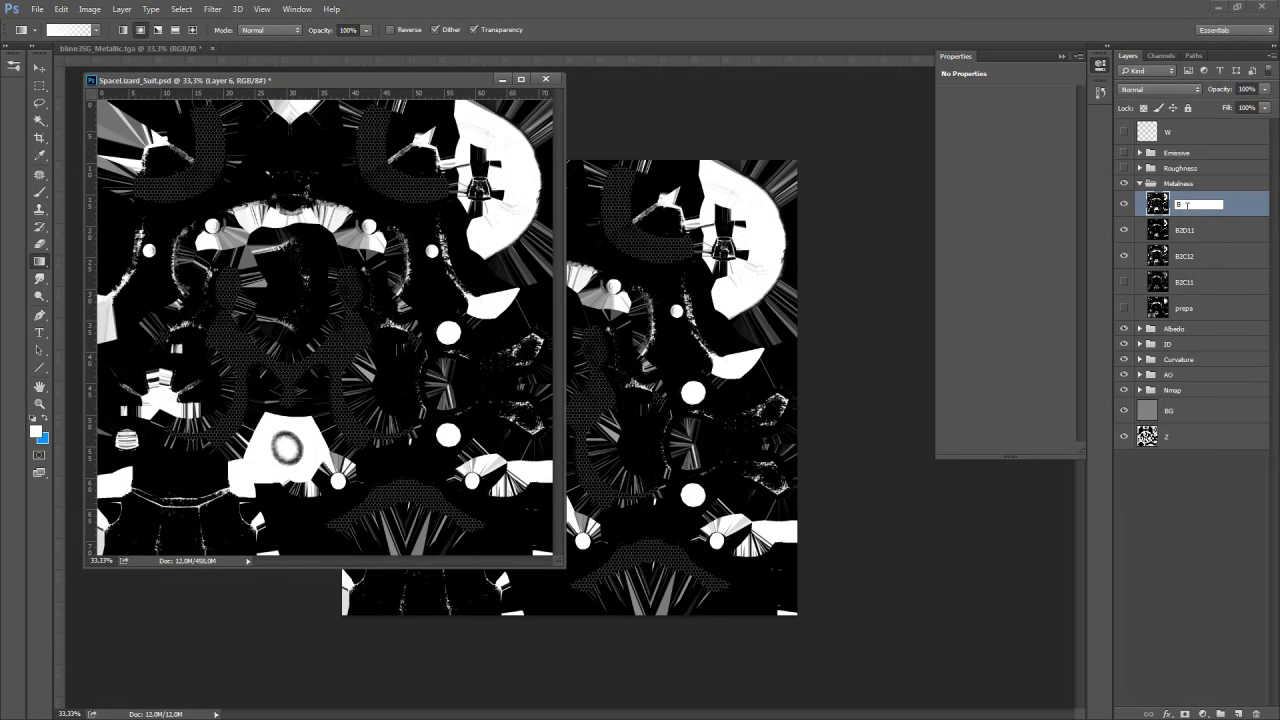
text(2C13)
key(Return)
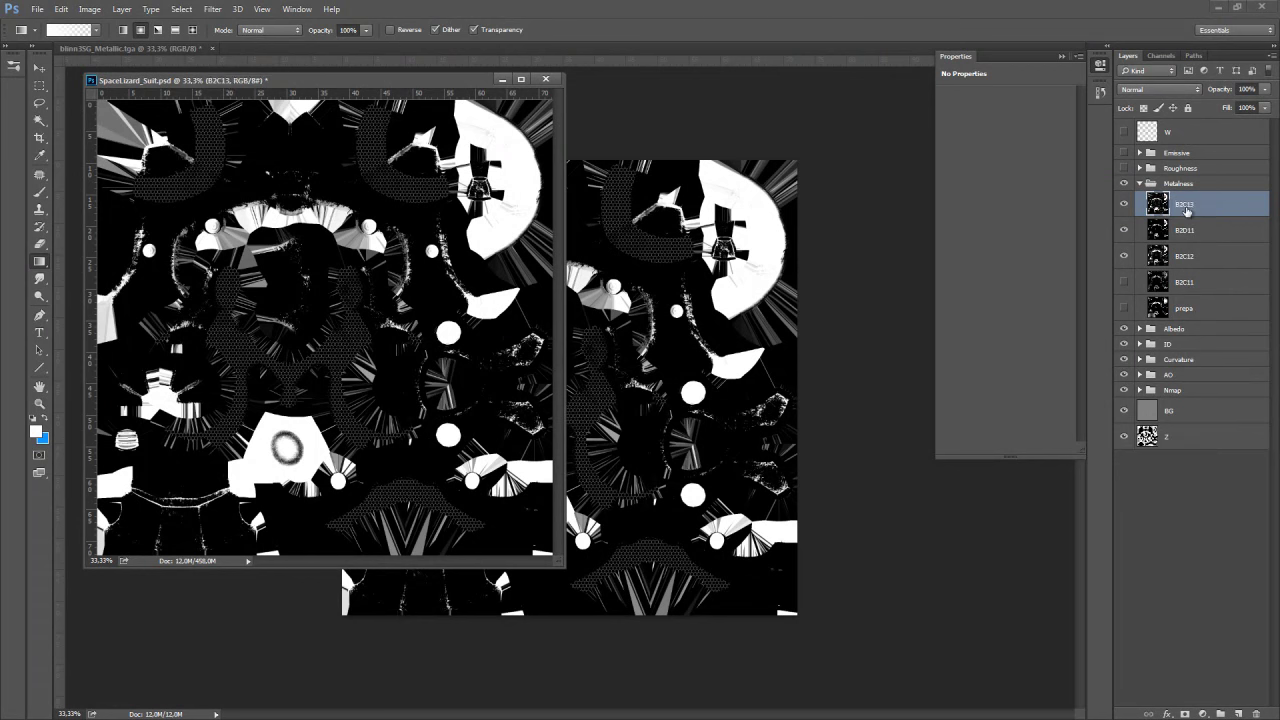
click(1140, 328)
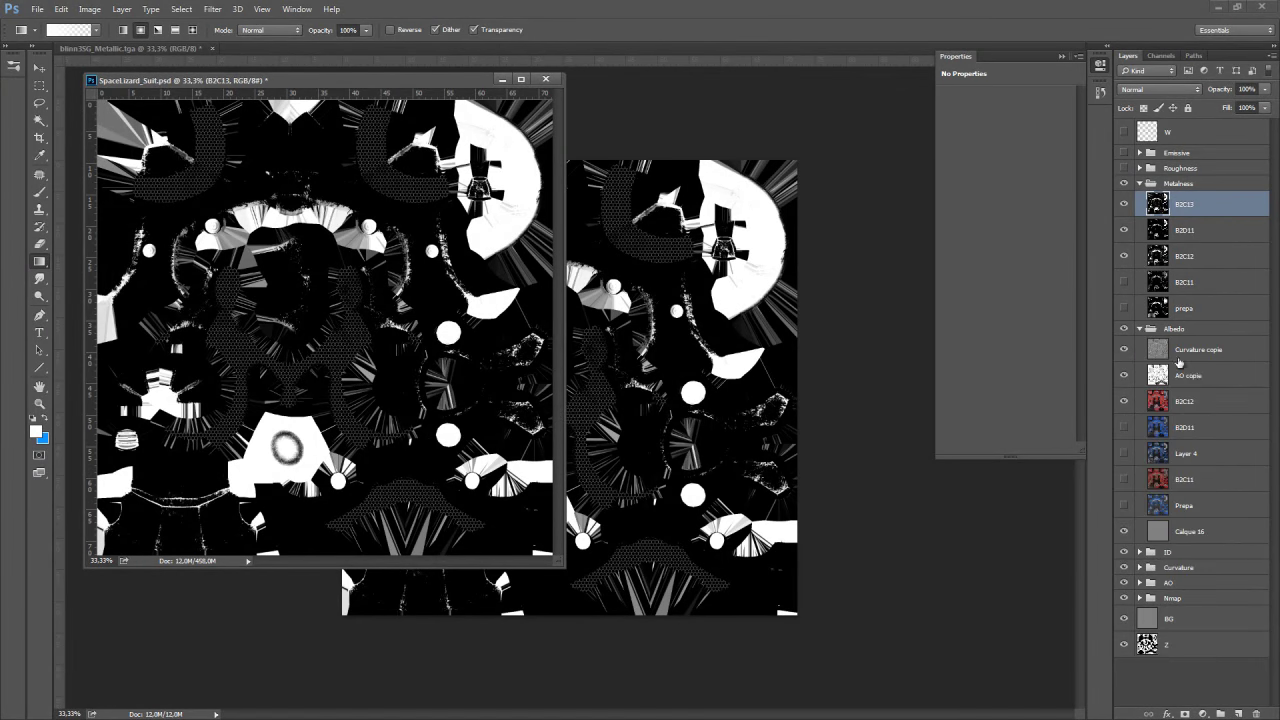
double_click(1184, 401)
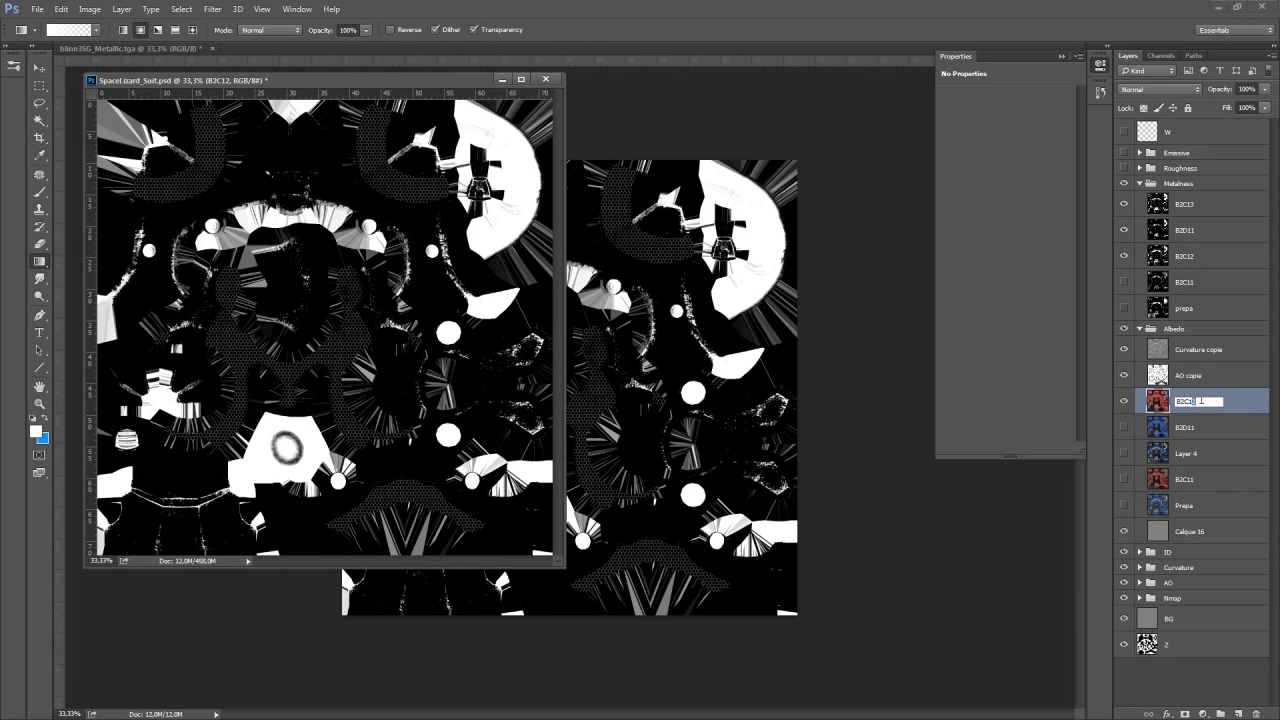
text(3)
key(Return)
click(1139, 185)
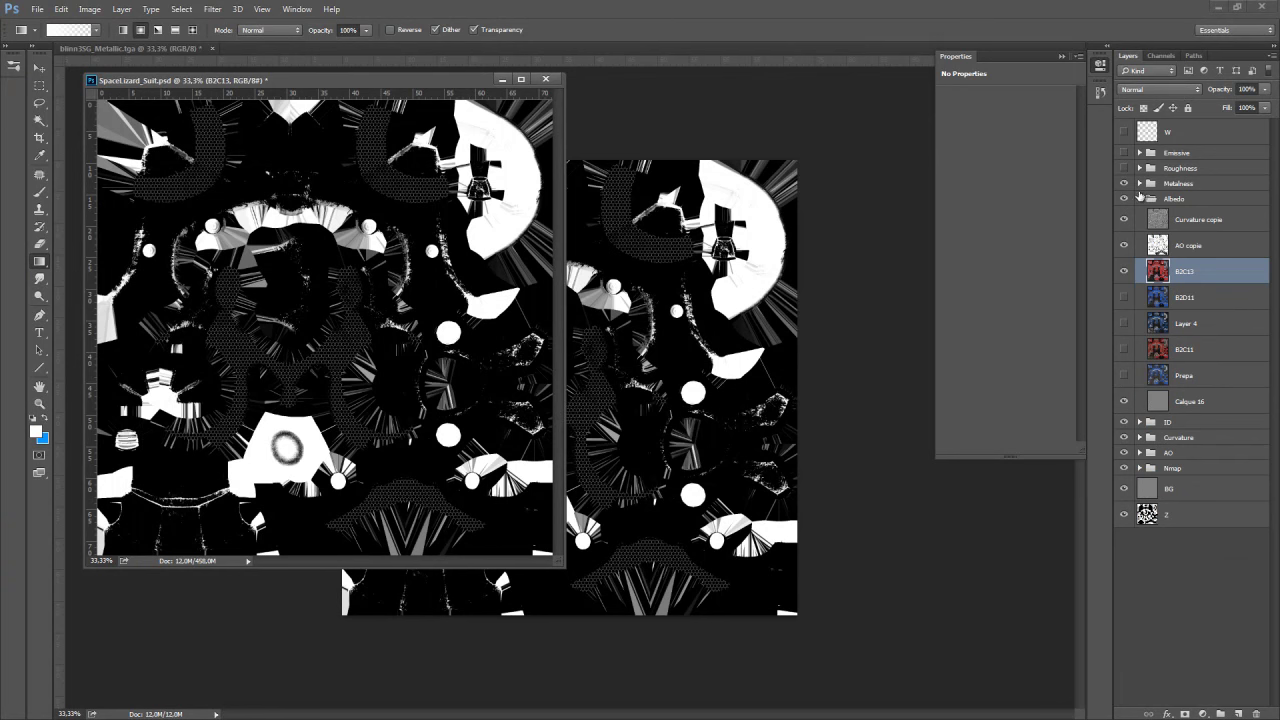
click(1139, 199)
click(1124, 184)
Show and expand the Roughness group and rename Layer 5 to B2D11
click(1124, 168)
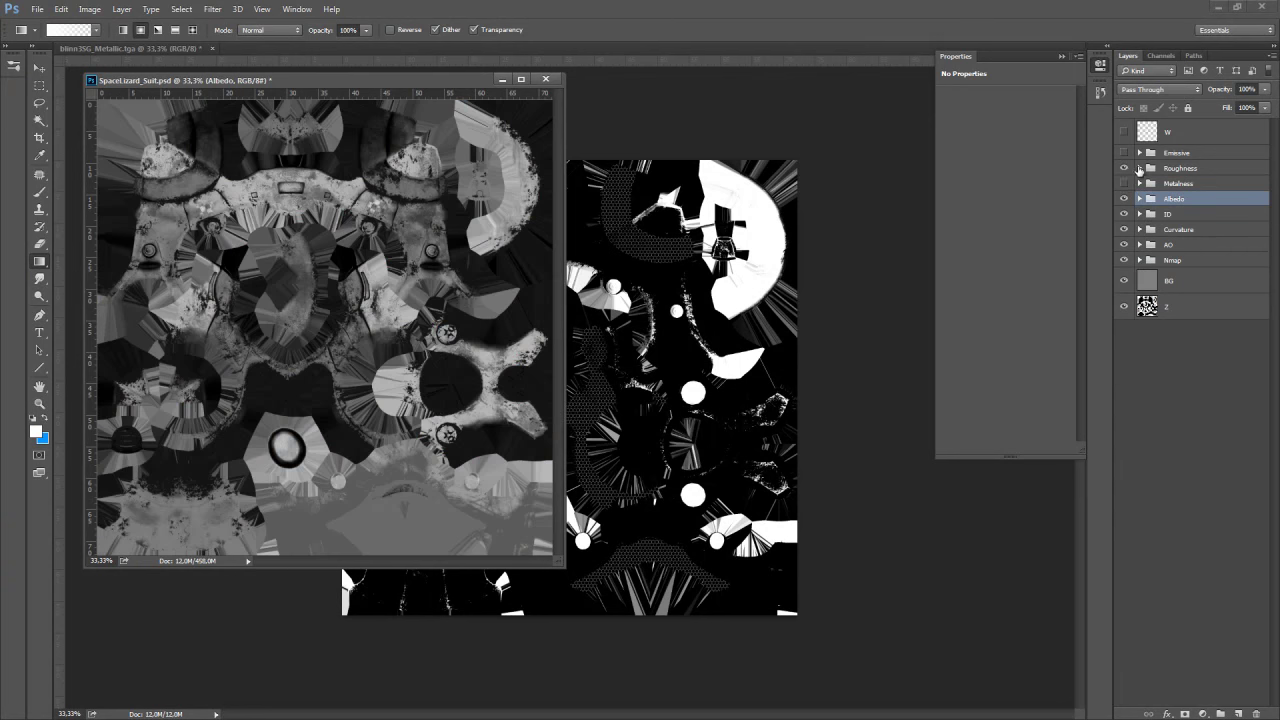
click(1139, 168)
click(1225, 193)
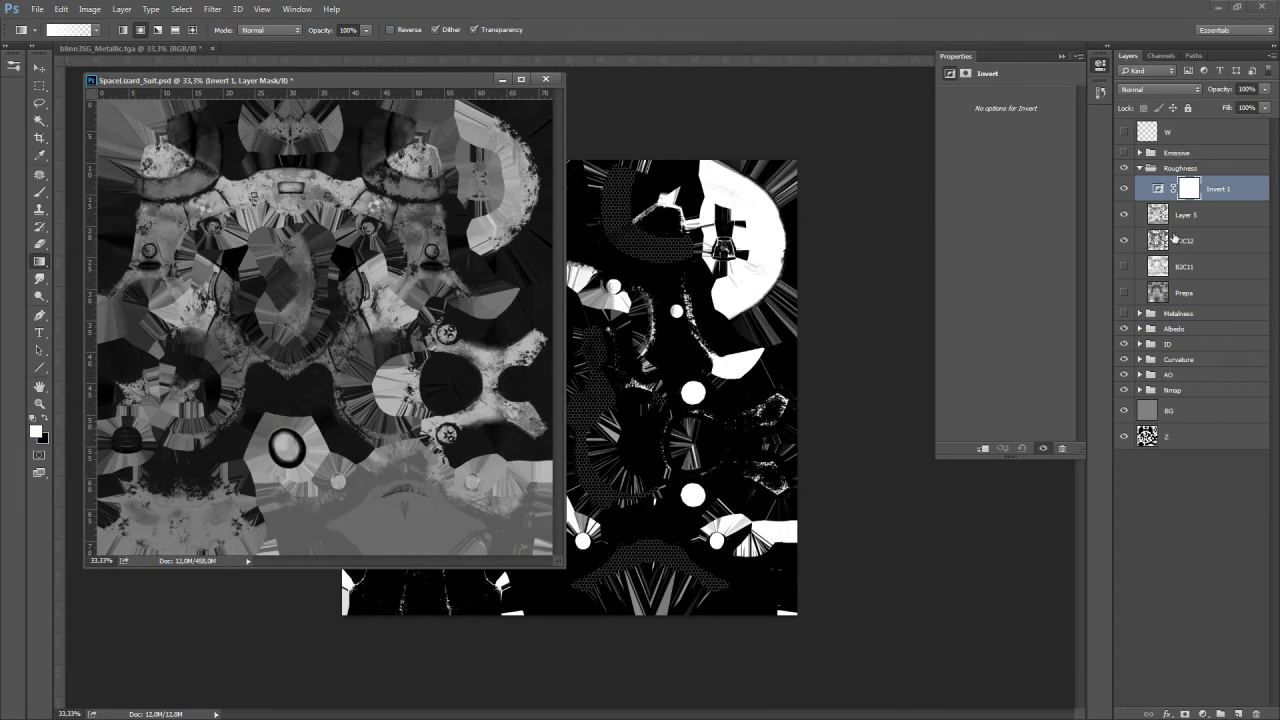
double_click(1186, 215)
text(R1)
key(Return)
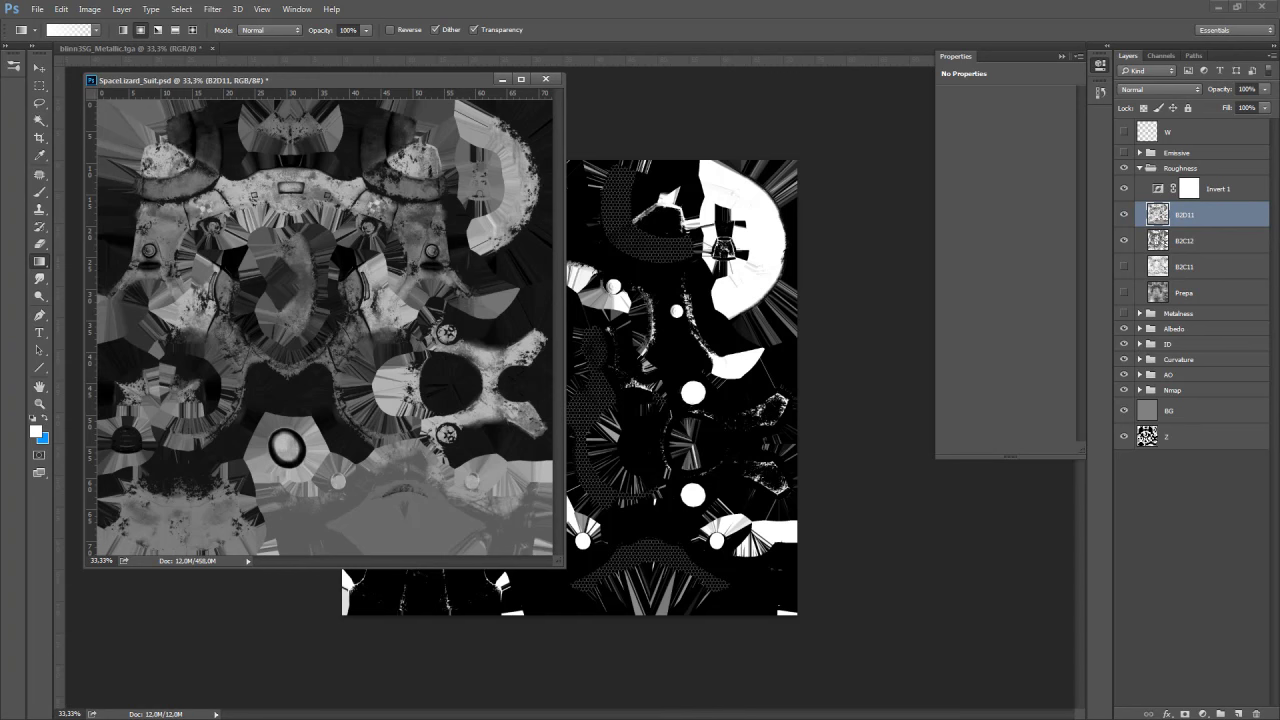
Close the metallic texture unsaved, open the baked roughness texture, and convert it to RGB
click(212, 48)
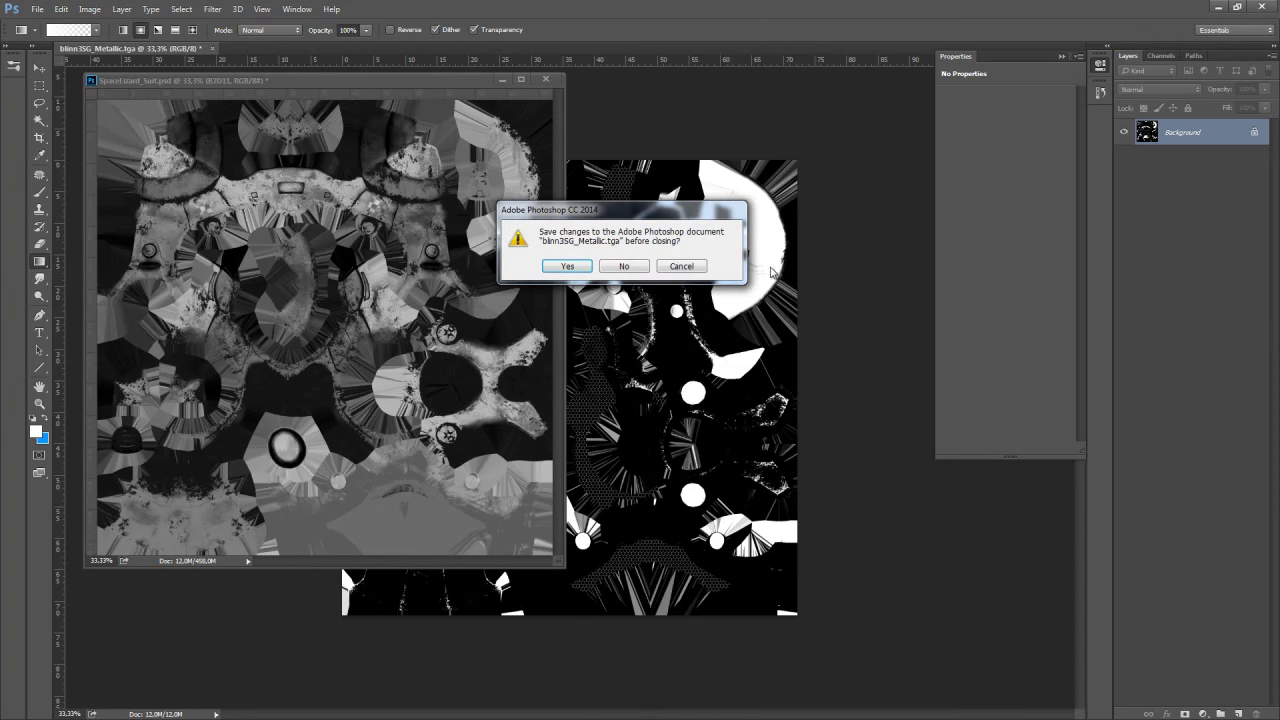
click(623, 266)
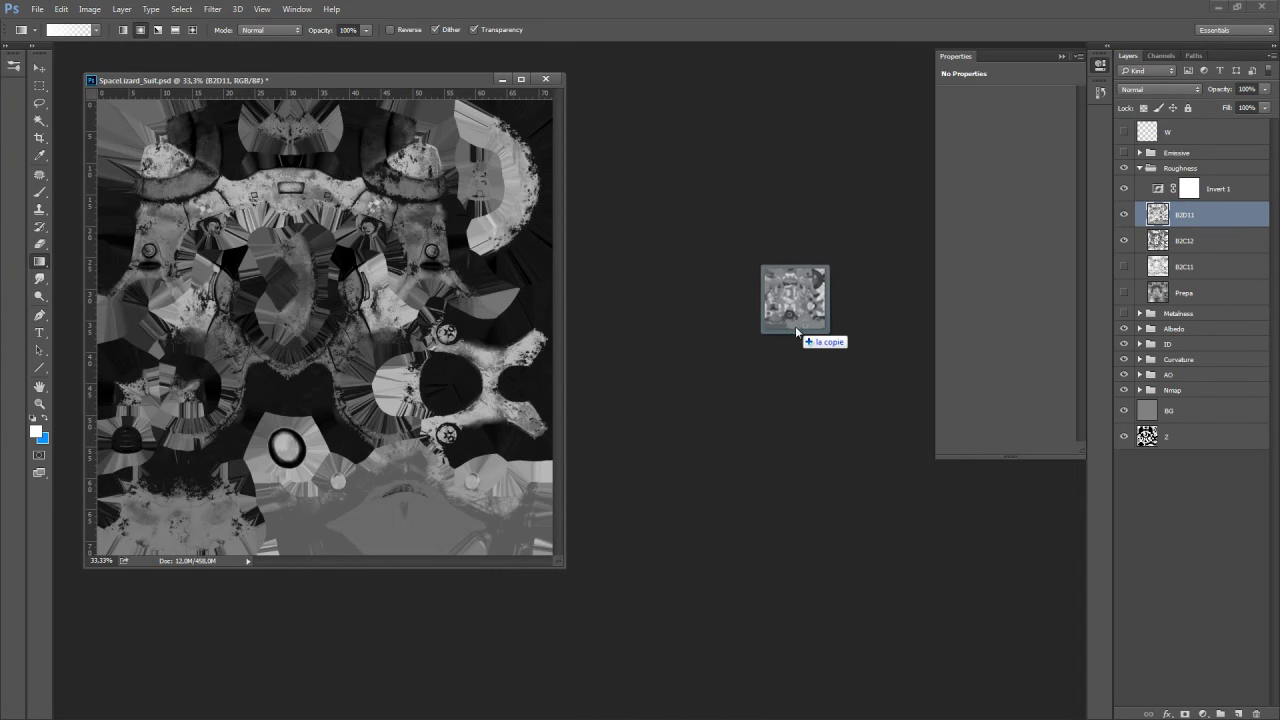
drag(916, 325, 800, 335)
drag(1150, 138, 800, 257)
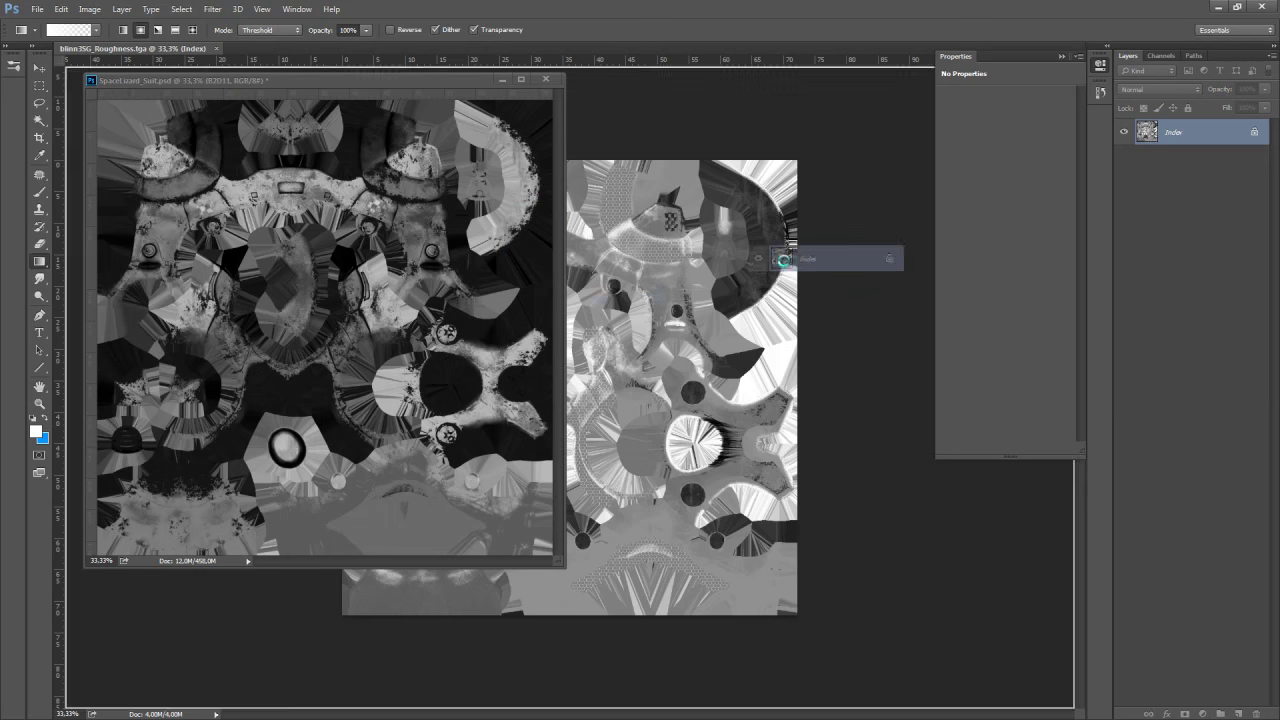
click(613, 262)
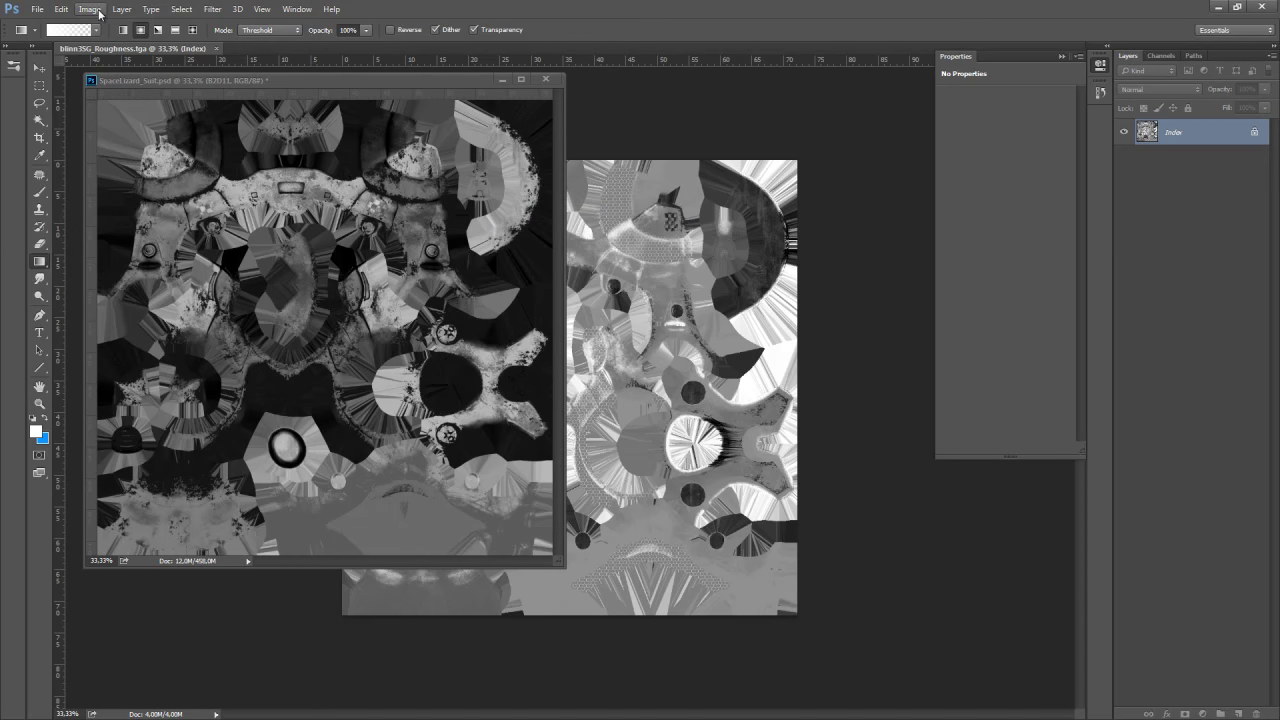
click(90, 9)
click(259, 74)
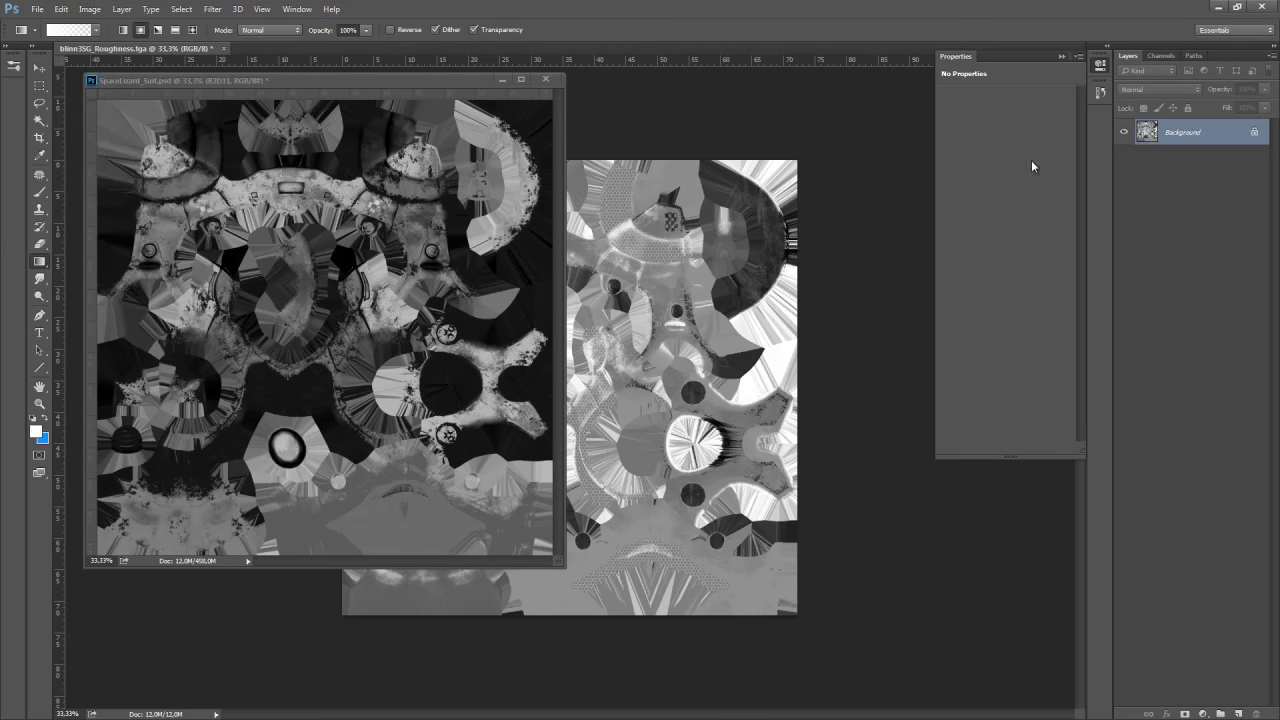
Copy the roughness texture into the Roughness group as B2C13 and close its document unsaved
drag(1141, 130, 365, 257)
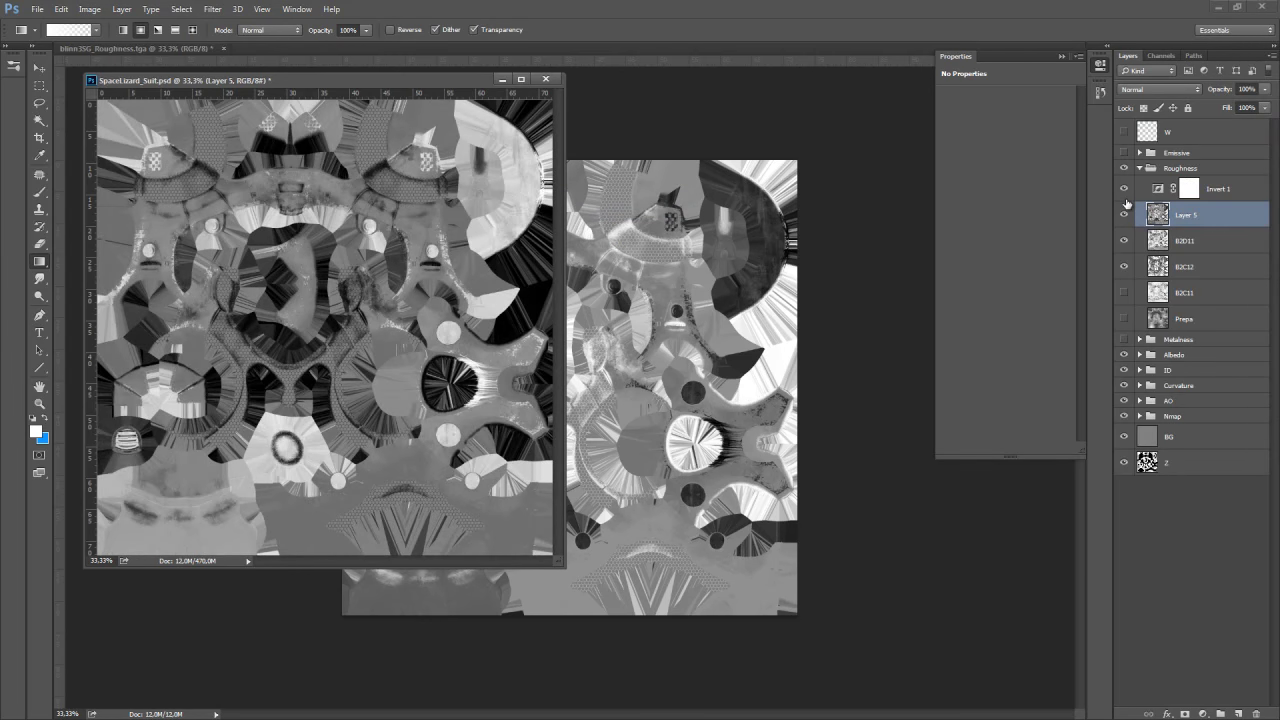
double_click(1190, 217)
text(B2C13)
key(Return)
click(224, 48)
click(640, 266)
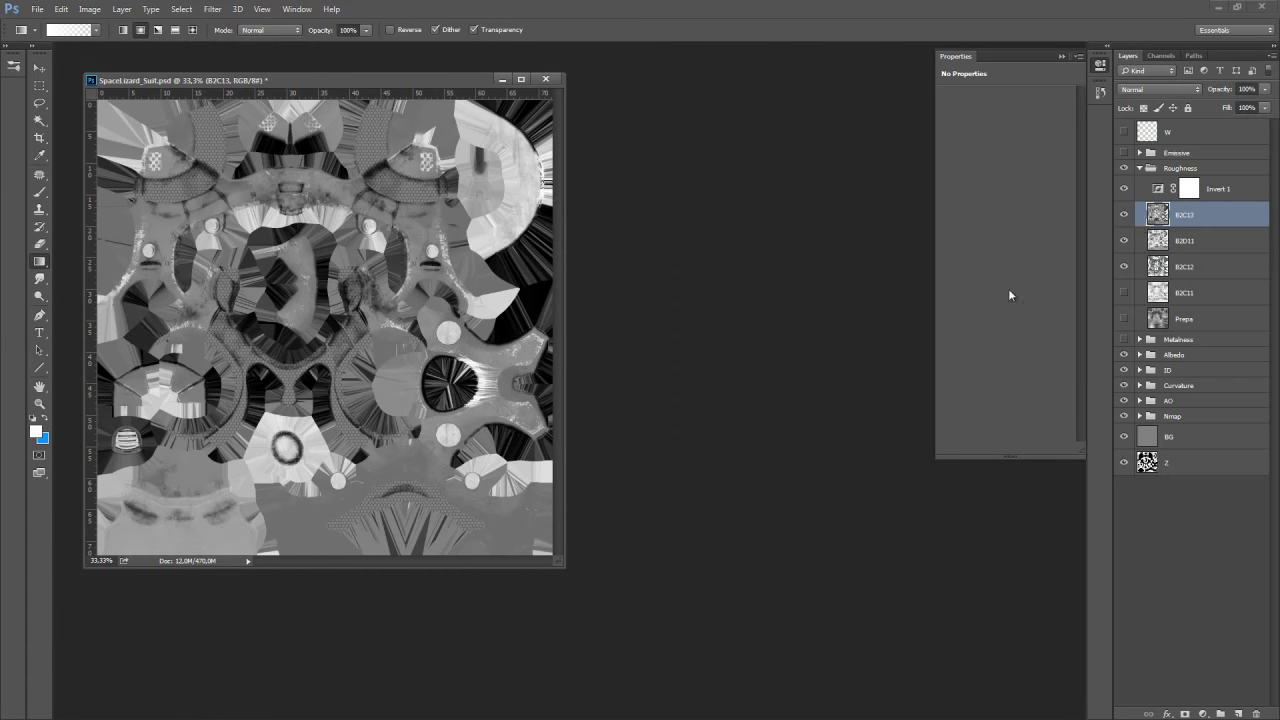
click(1140, 168)
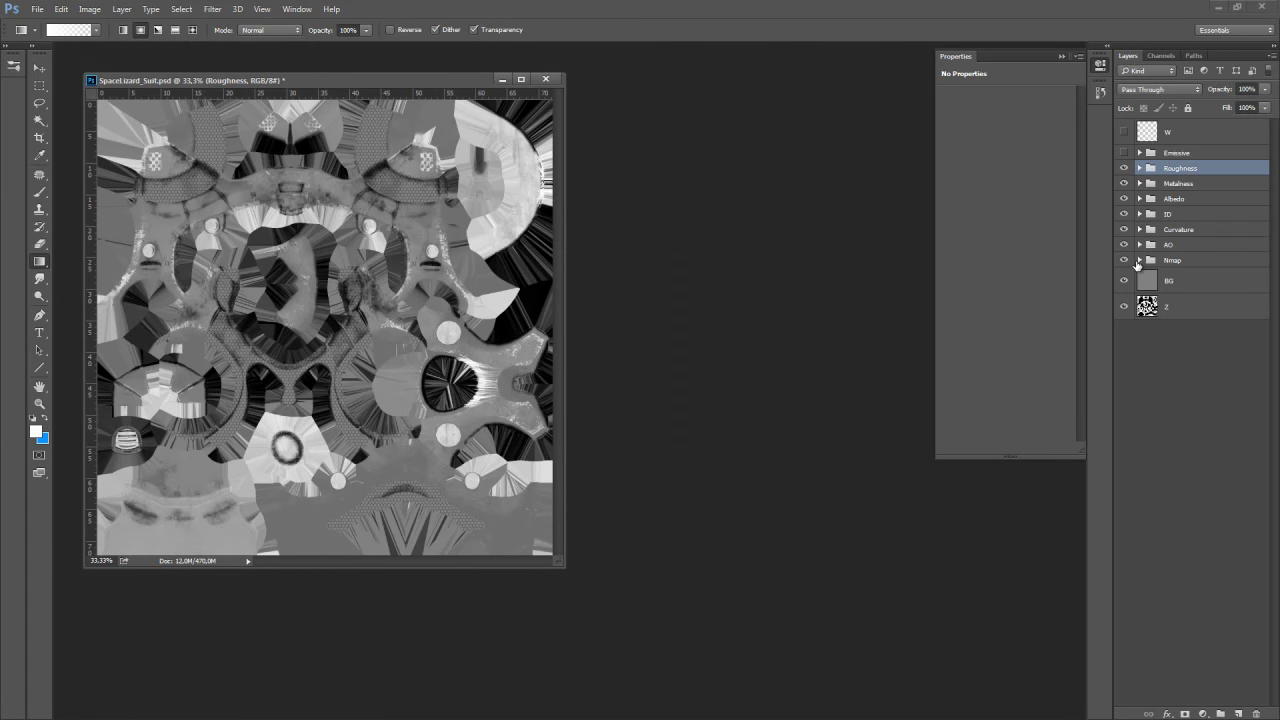
Drag the baked normal map into the Nmap group and compare it against the existing map
click(1139, 261)
drag(1124, 168, 1124, 245)
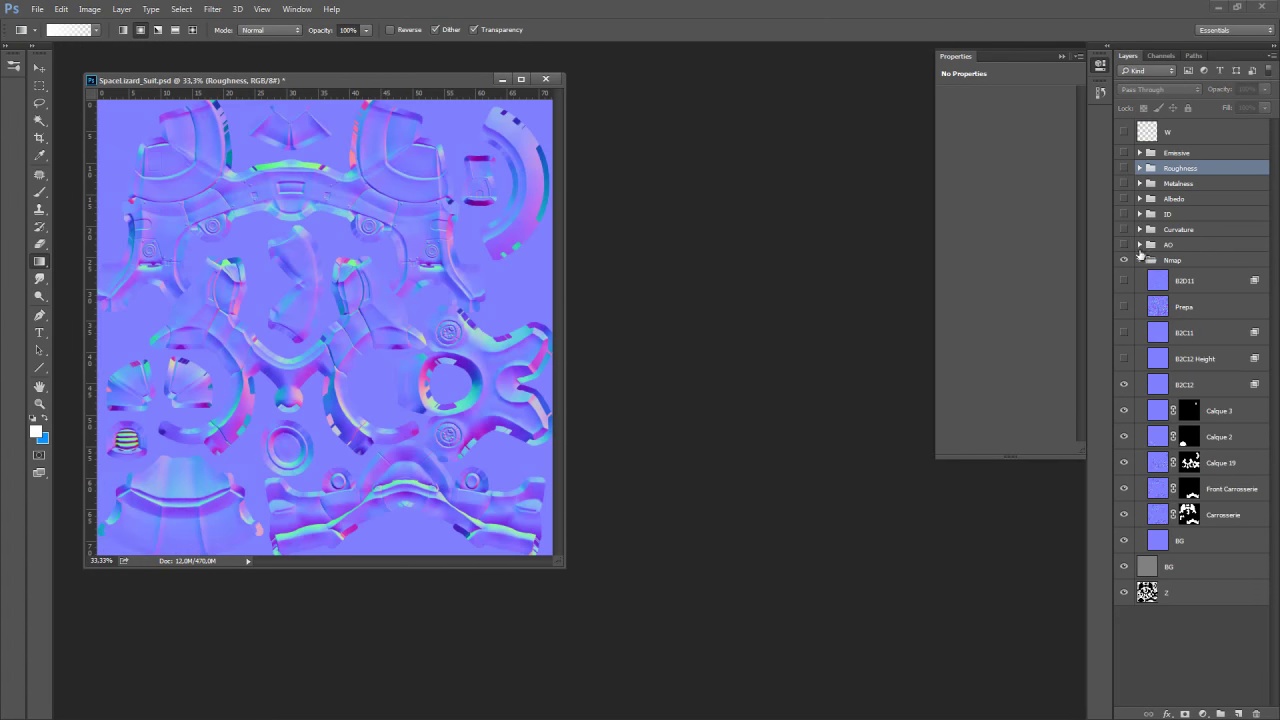
click(1206, 289)
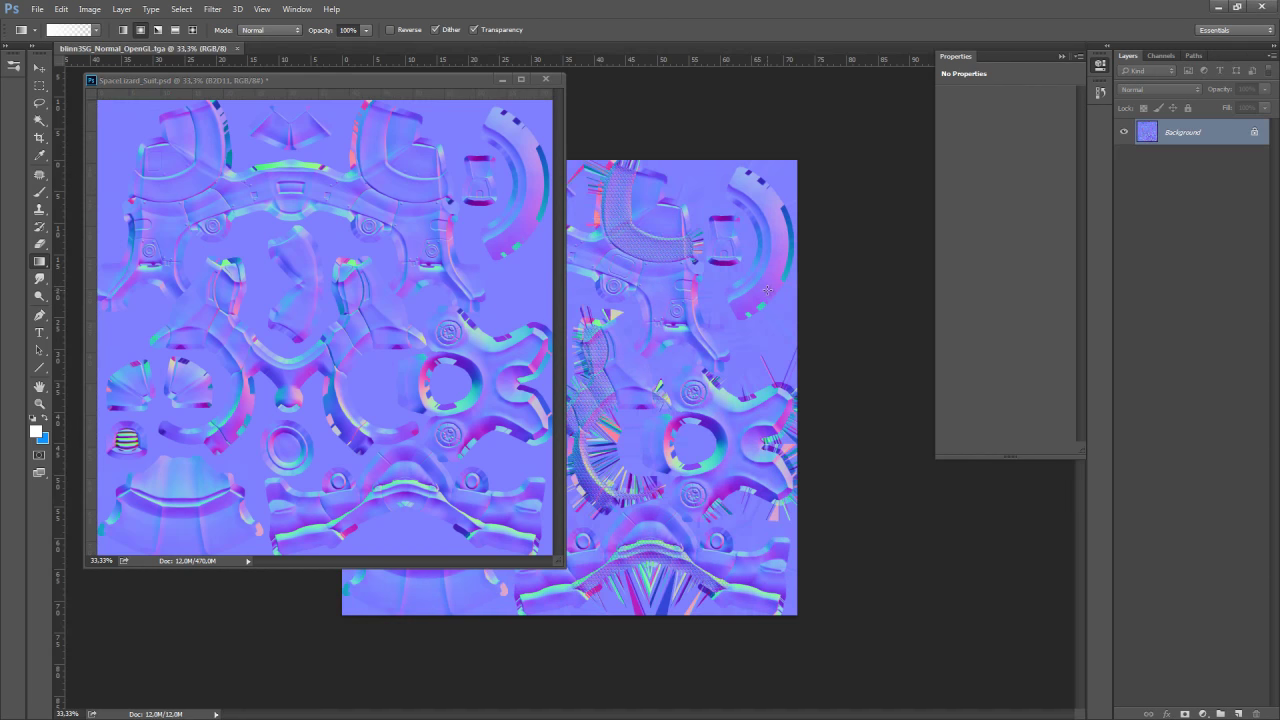
drag(1160, 132, 420, 232)
click(1124, 281)
click(1124, 281)
click(1124, 281)
click(1124, 281)
click(1124, 281)
click(1124, 281)
Rename the new layer B2C13 and close the baked normal map document
double_click(1180, 281)
text(B)
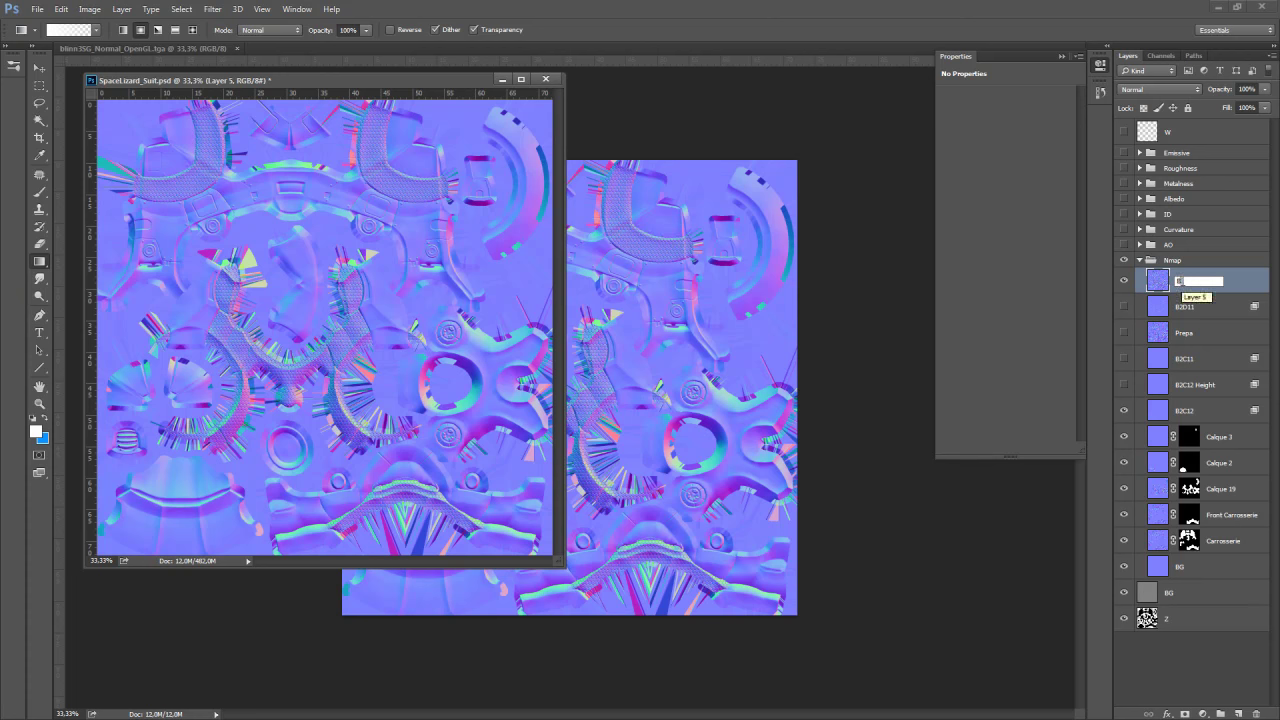
text(2C13)
key(Return)
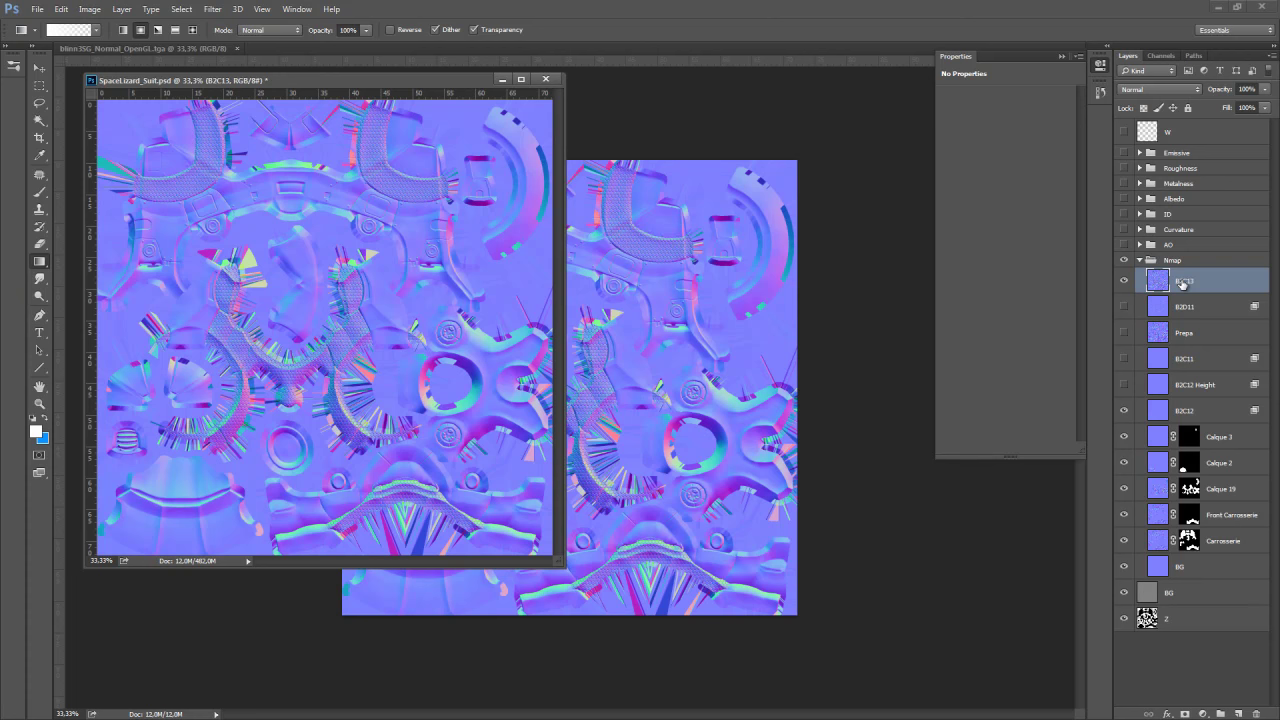
click(210, 52)
click(237, 48)
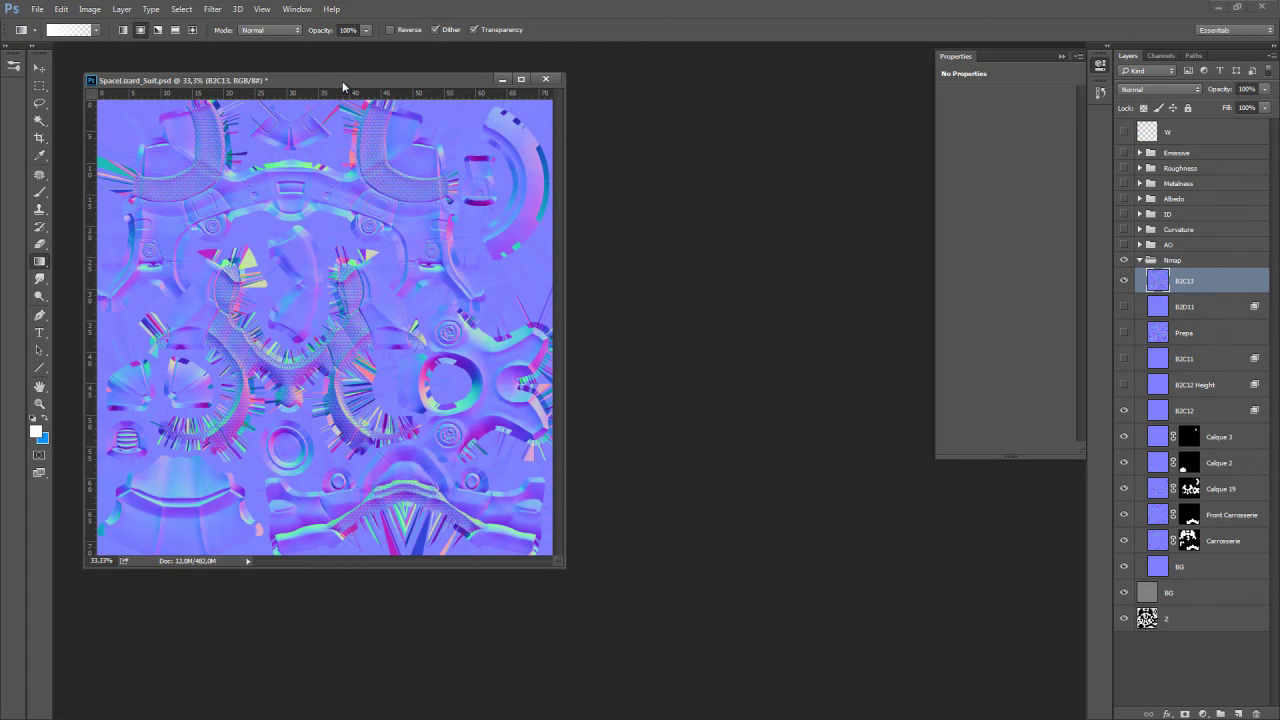
drag(345, 82, 428, 91)
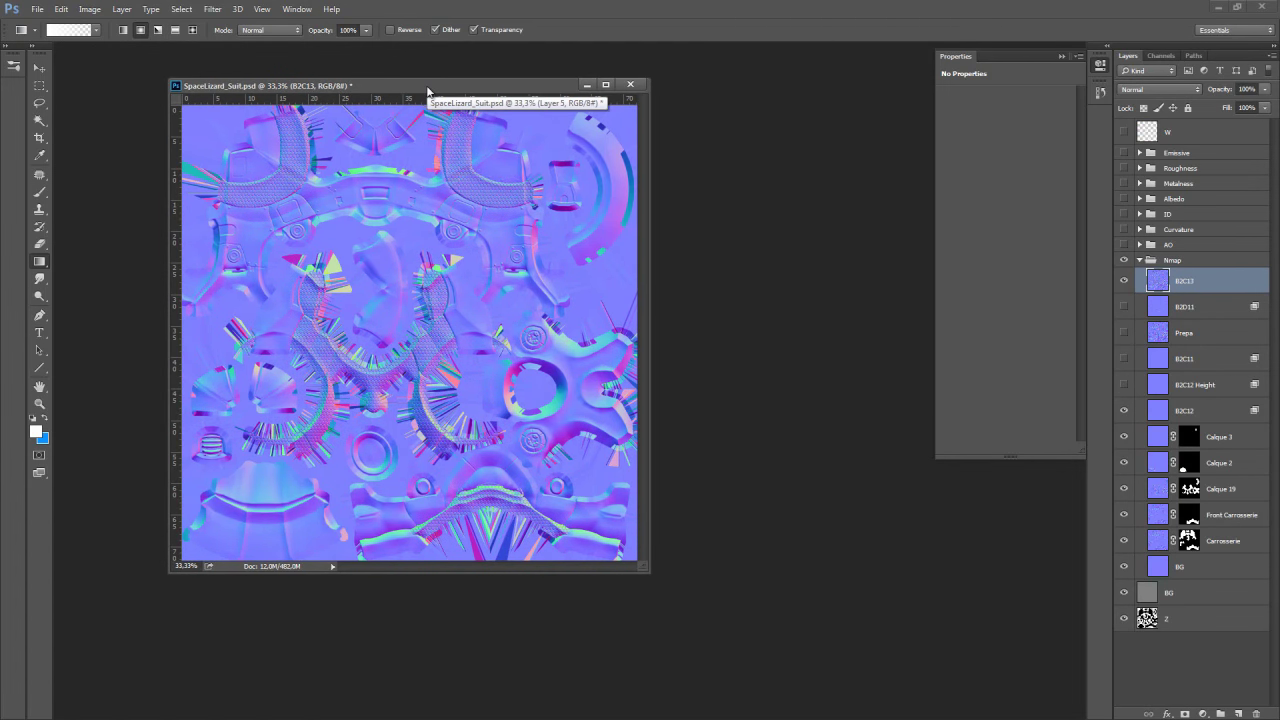
Save the document as a Targa, replacing SpaceLizard_Suit_Nmap.tga
key(ctrl+shift+s)
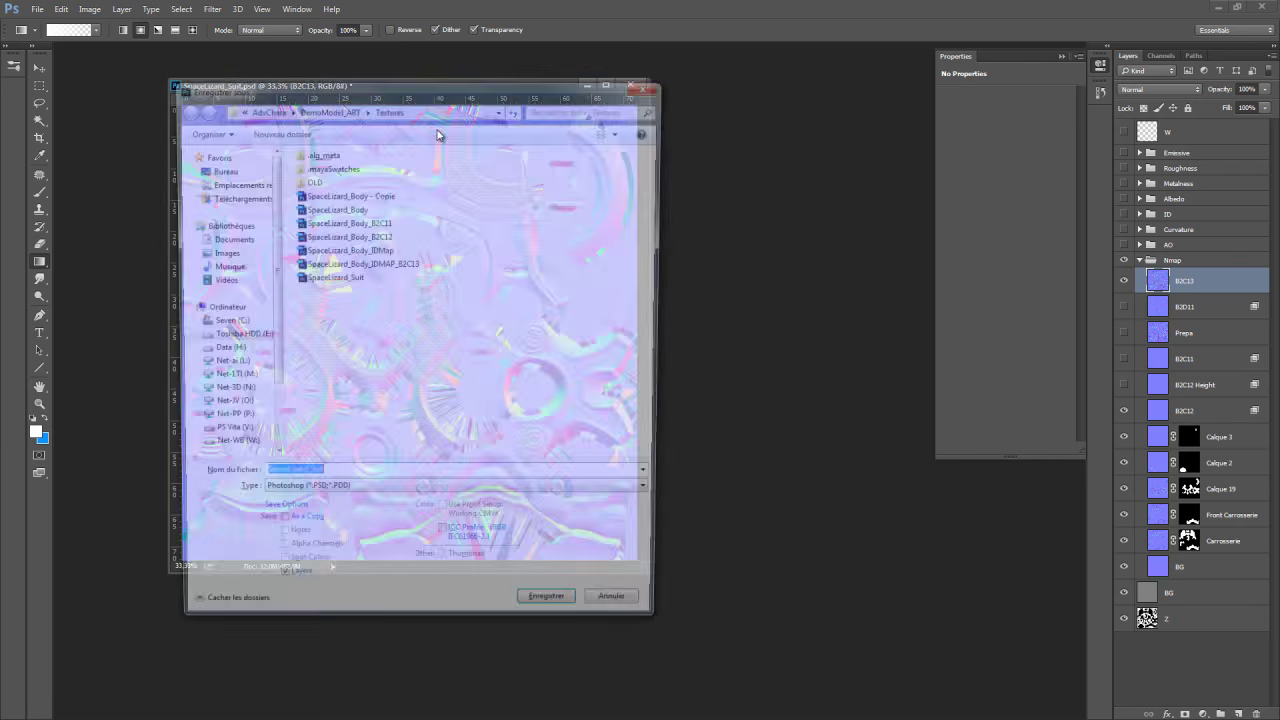
click(338, 497)
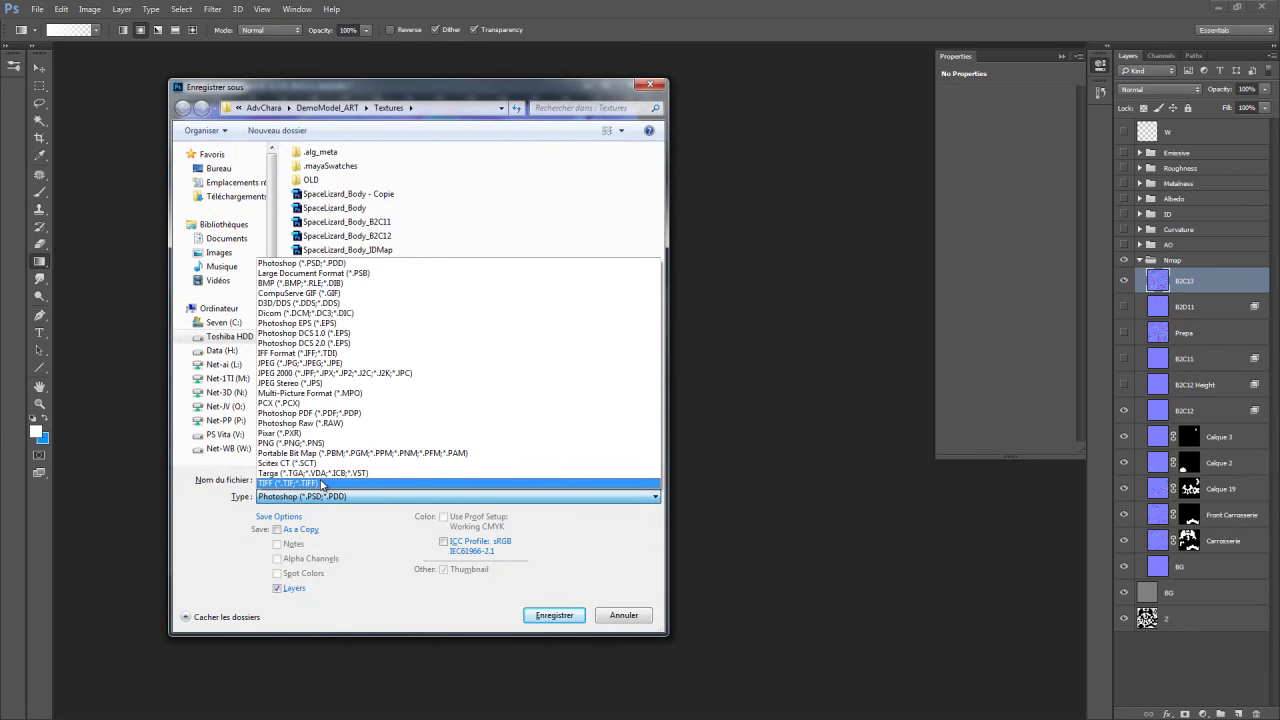
click(313, 473)
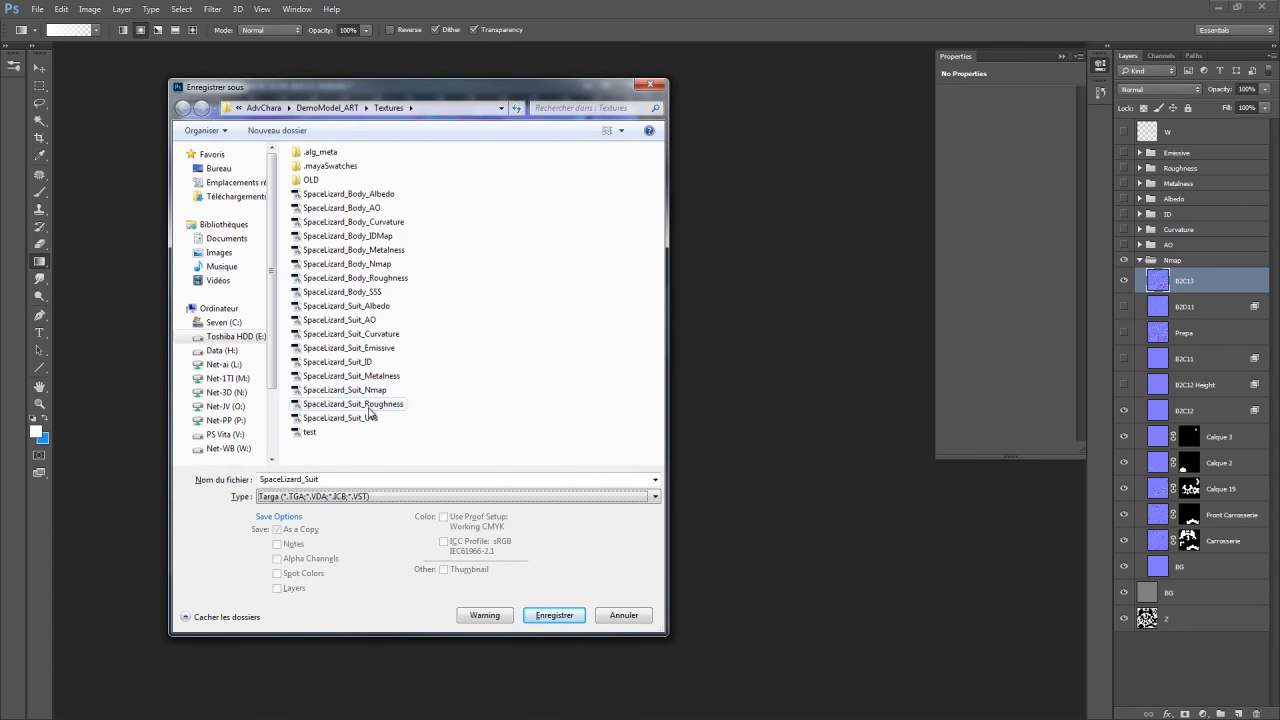
double_click(345, 389)
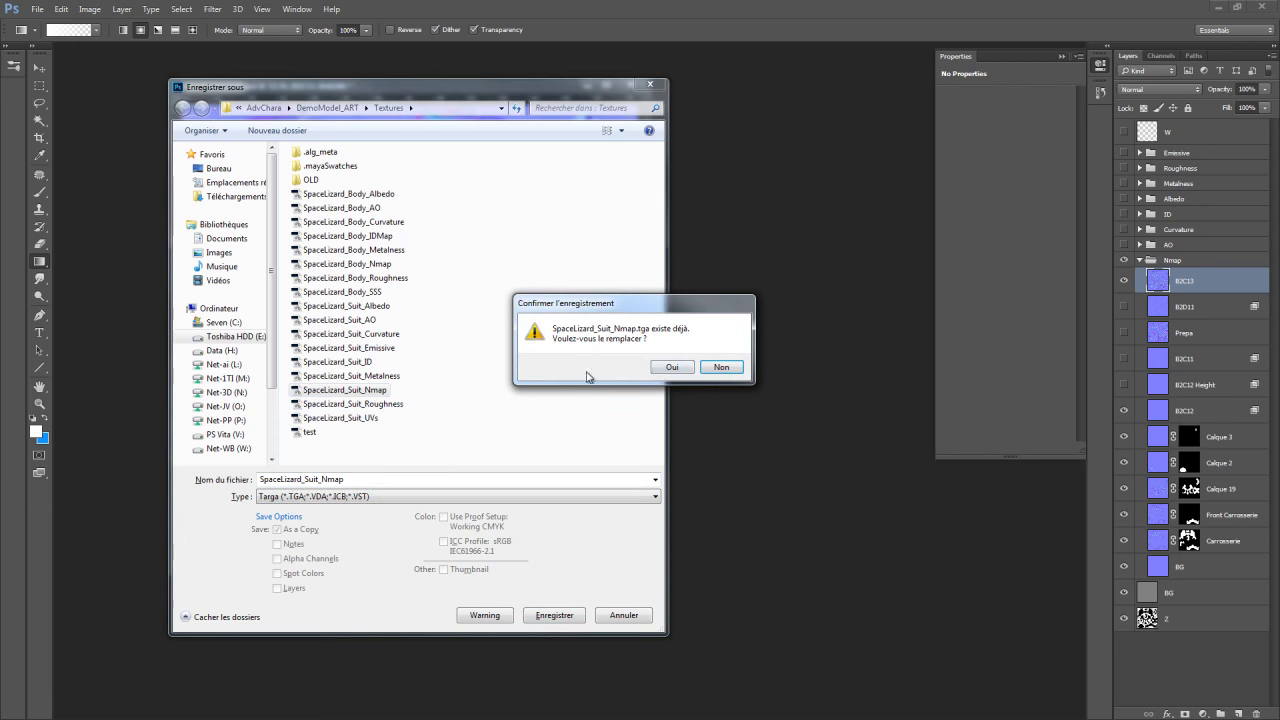
click(666, 368)
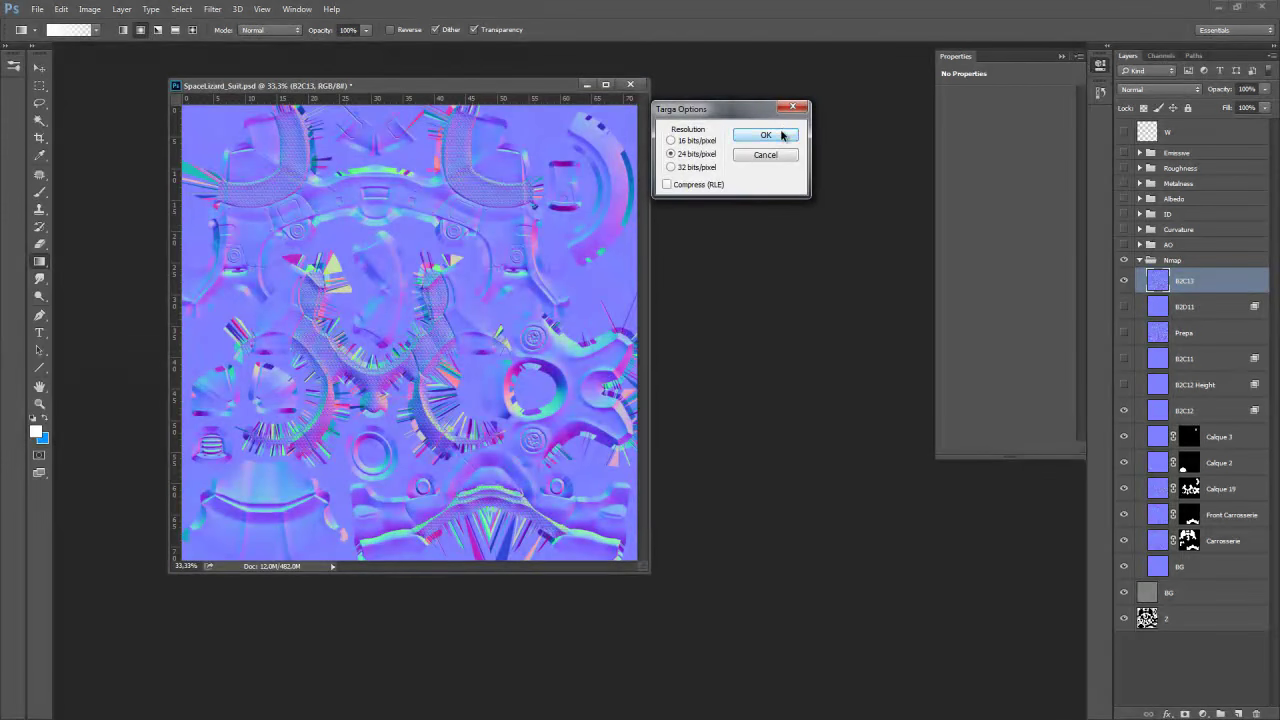
click(772, 134)
click(1139, 260)
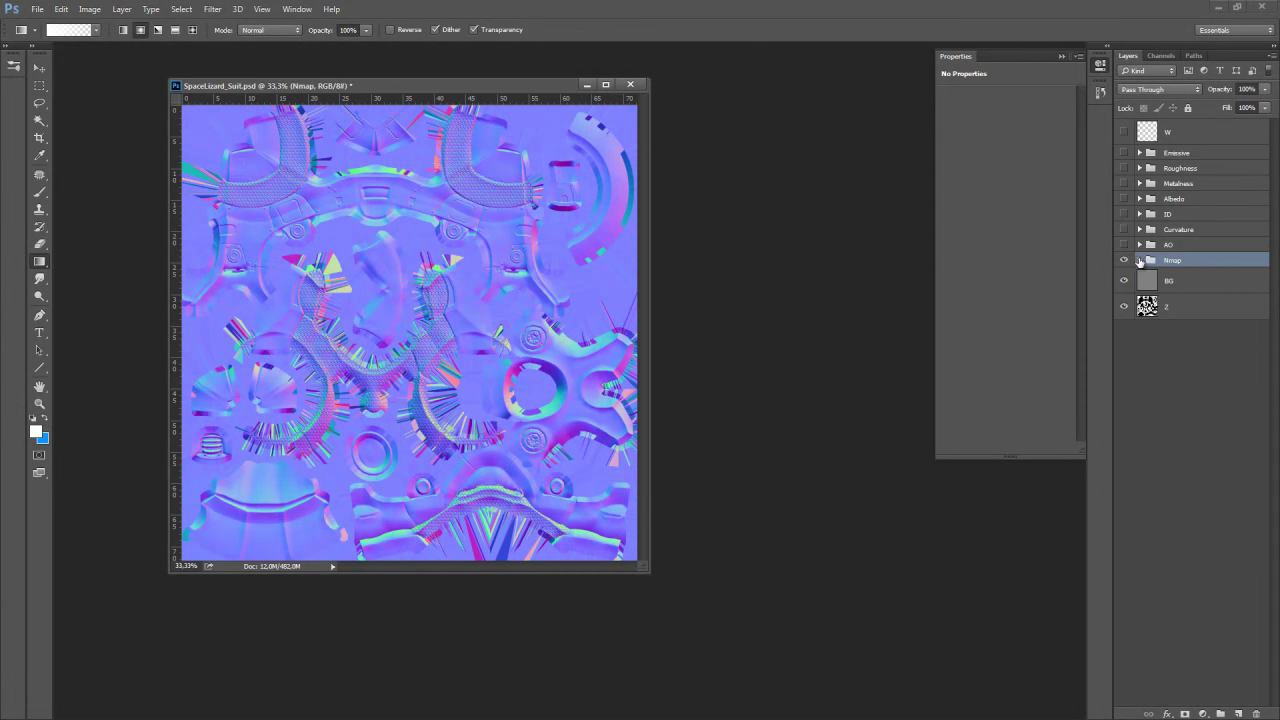
Show the Albedo group and save it as a Targa over SpaceLizard_Suit_Albedo.tga
click(1124, 245)
click(1124, 245)
click(1124, 229)
click(1124, 229)
click(1124, 199)
key(ctrl+shift+s)
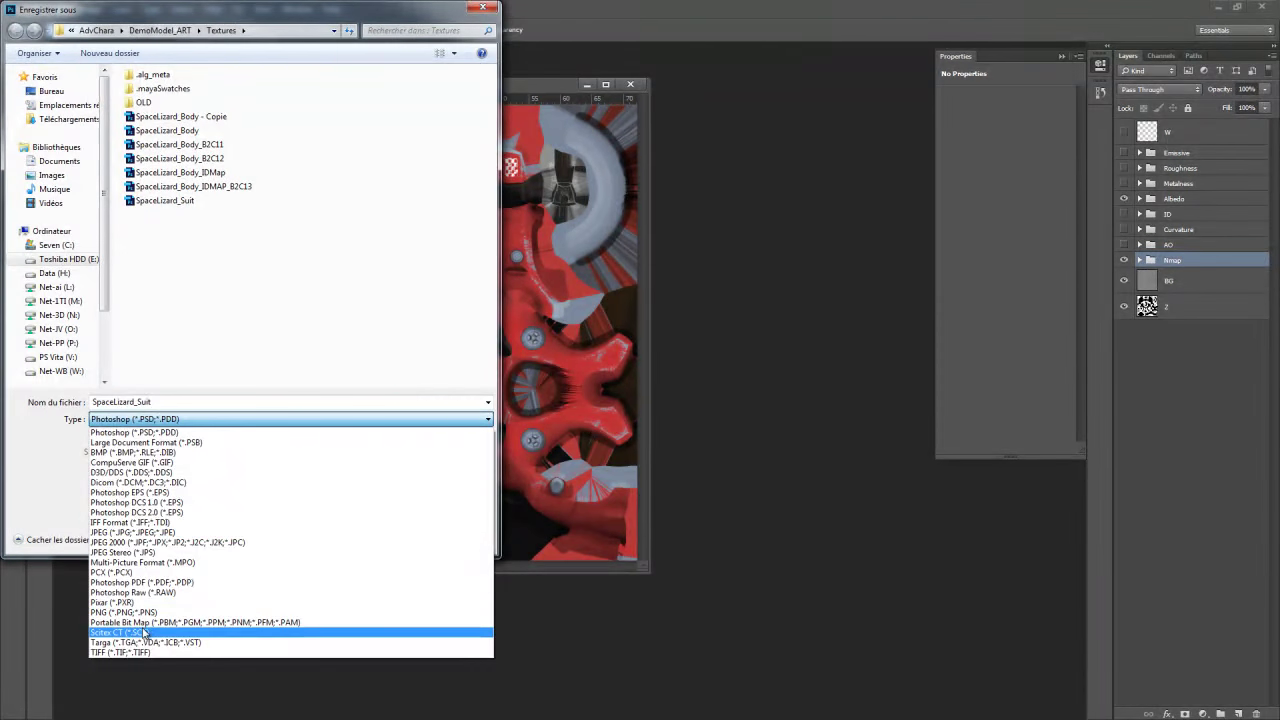
click(190, 642)
double_click(205, 229)
click(672, 368)
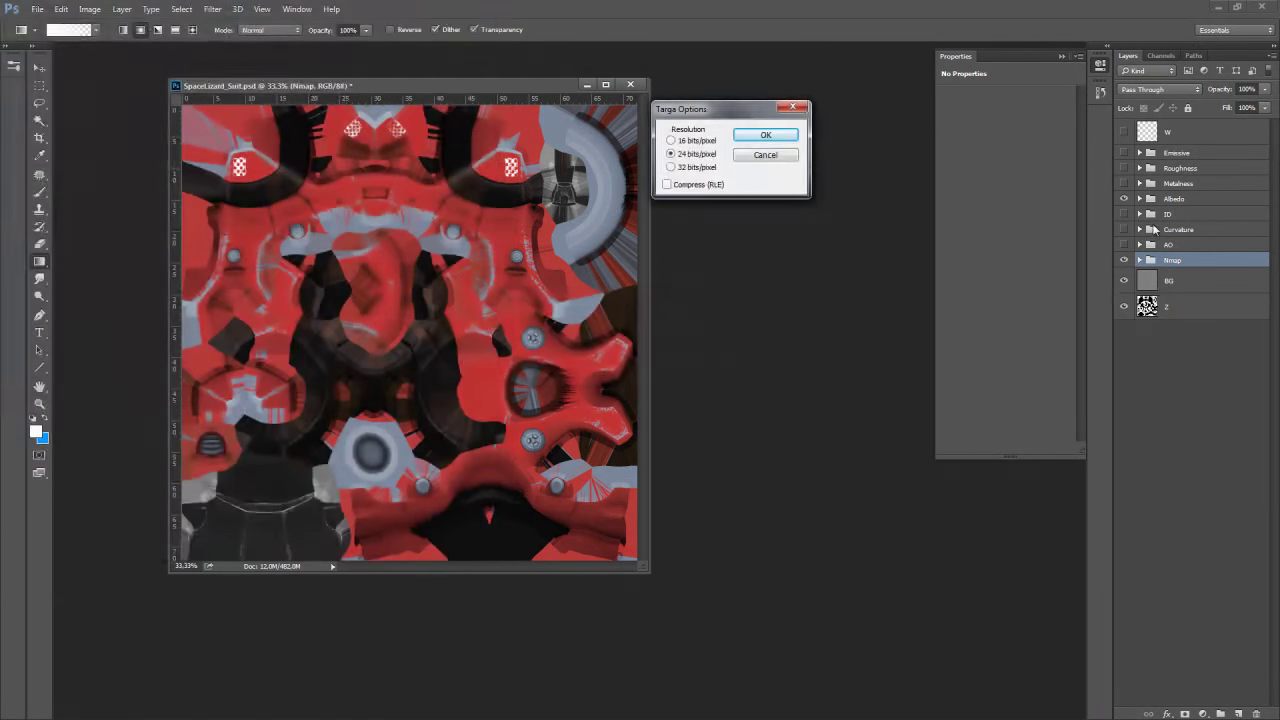
click(755, 135)
Switch to the Metalness group and save it as a Targa over SpaceLizard_Suit_Metalness.tga
click(1122, 198)
click(1123, 183)
key(ctrl+shift+s)
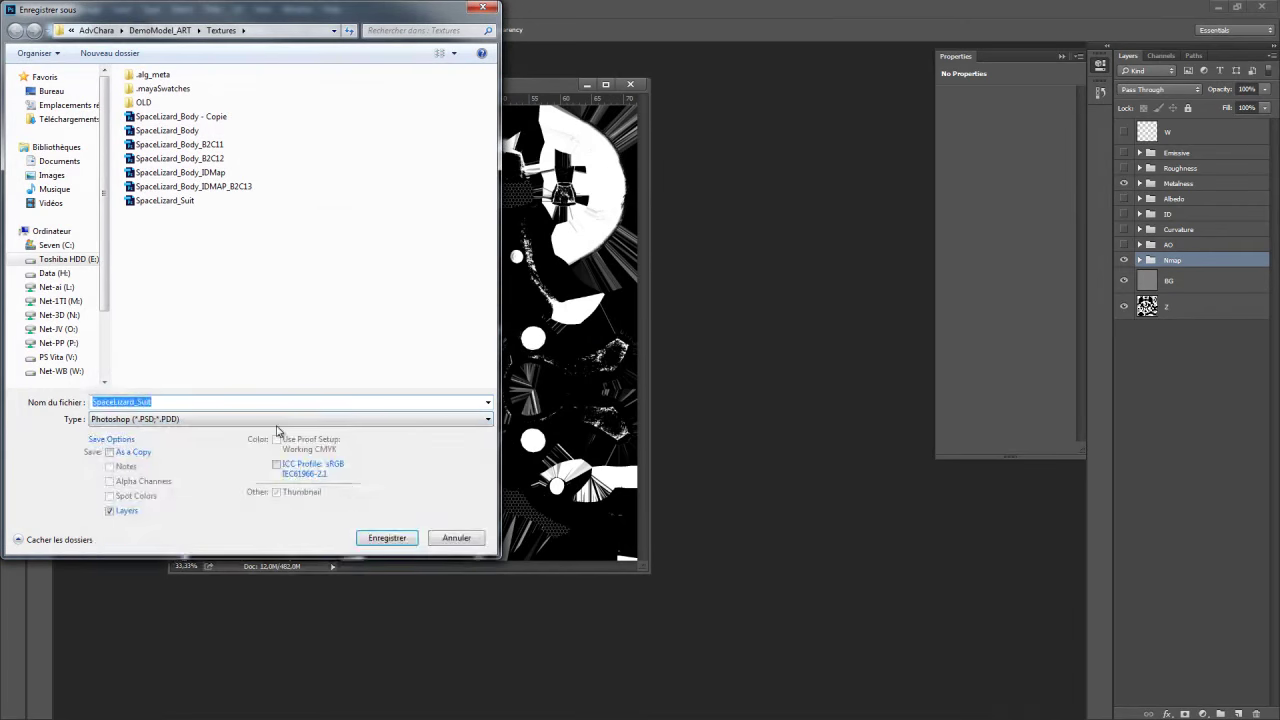
click(277, 421)
click(160, 641)
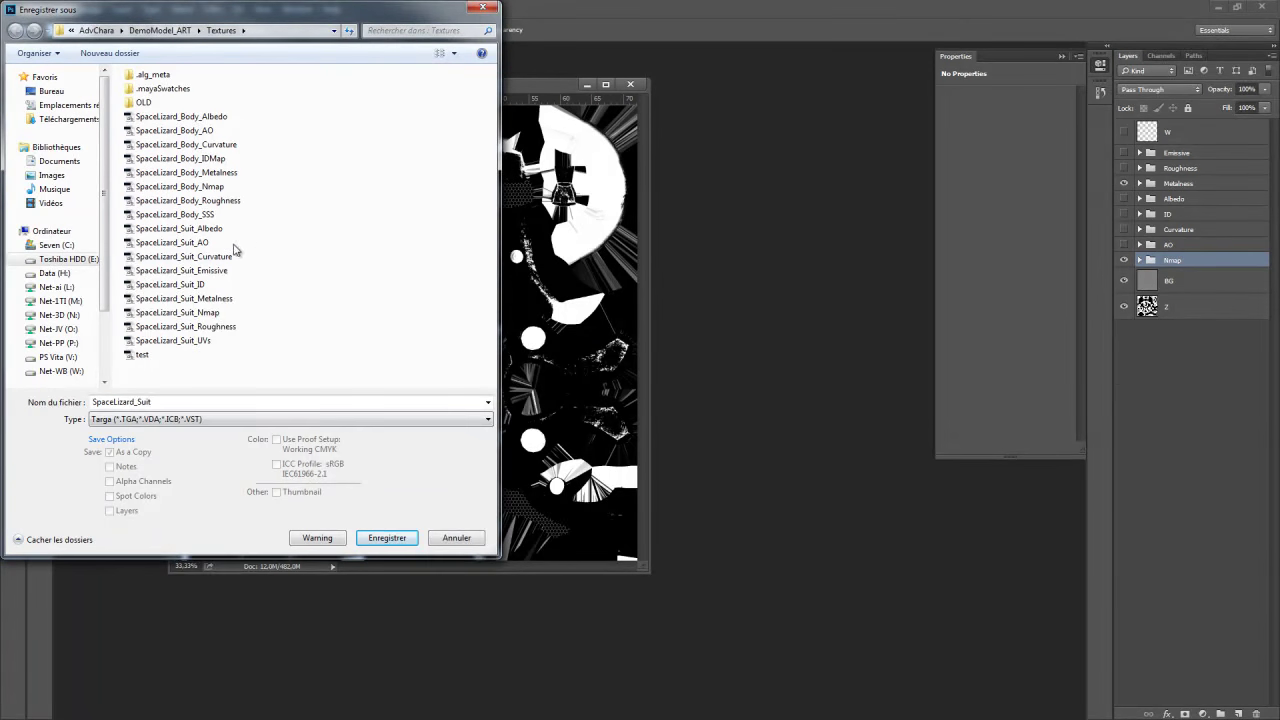
double_click(225, 298)
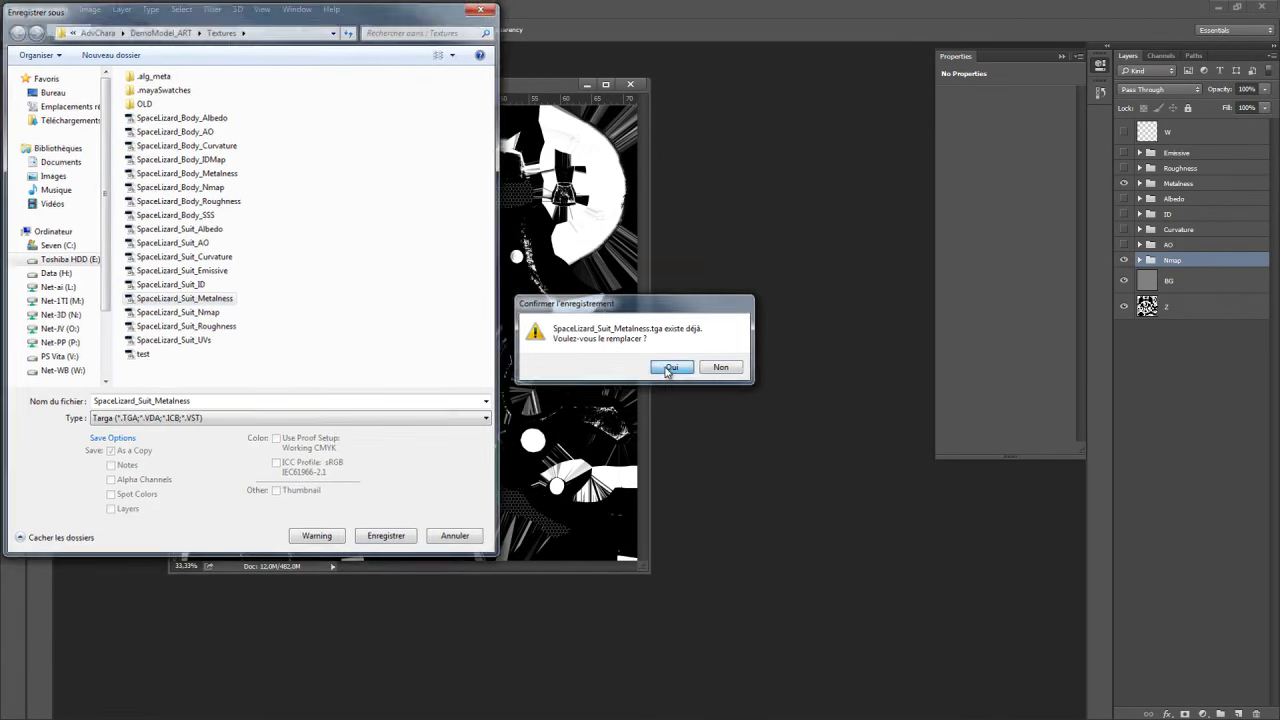
click(670, 367)
click(765, 135)
Switch to the Roughness group and save it as a Targa over SpaceLizard_Suit_Roughness.tga
click(1124, 183)
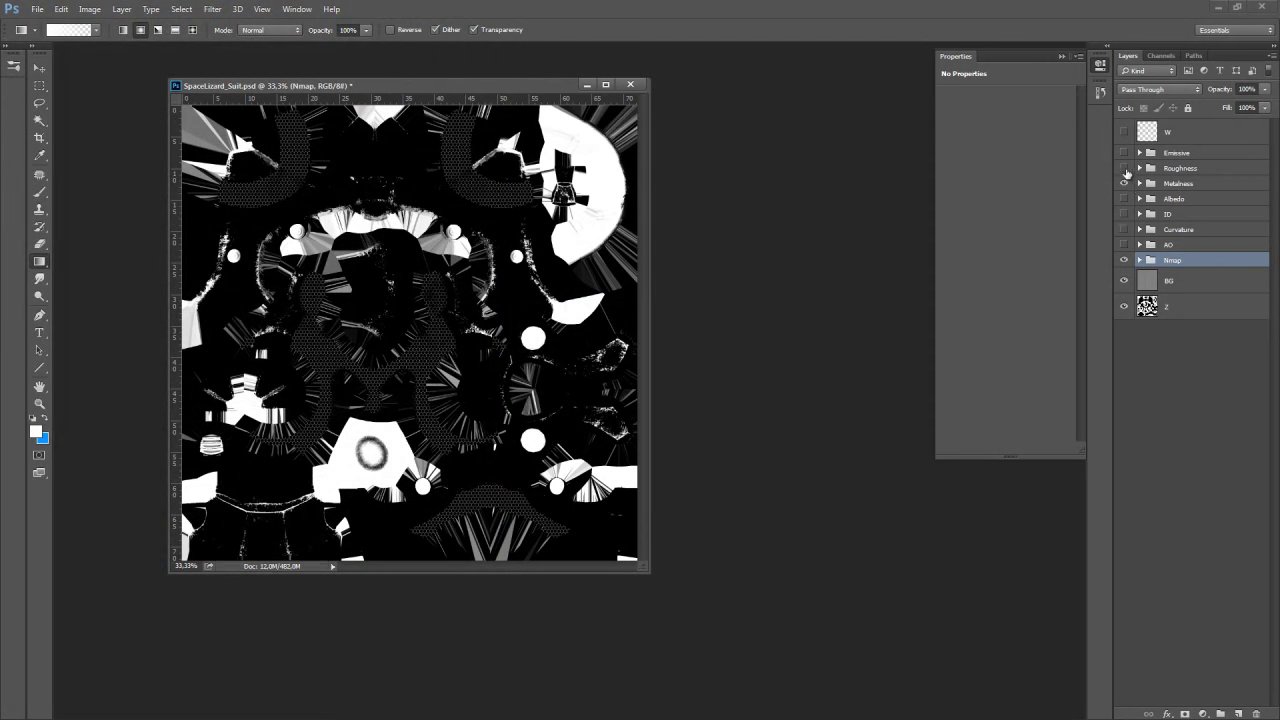
click(1124, 168)
key(ctrl+shift+s)
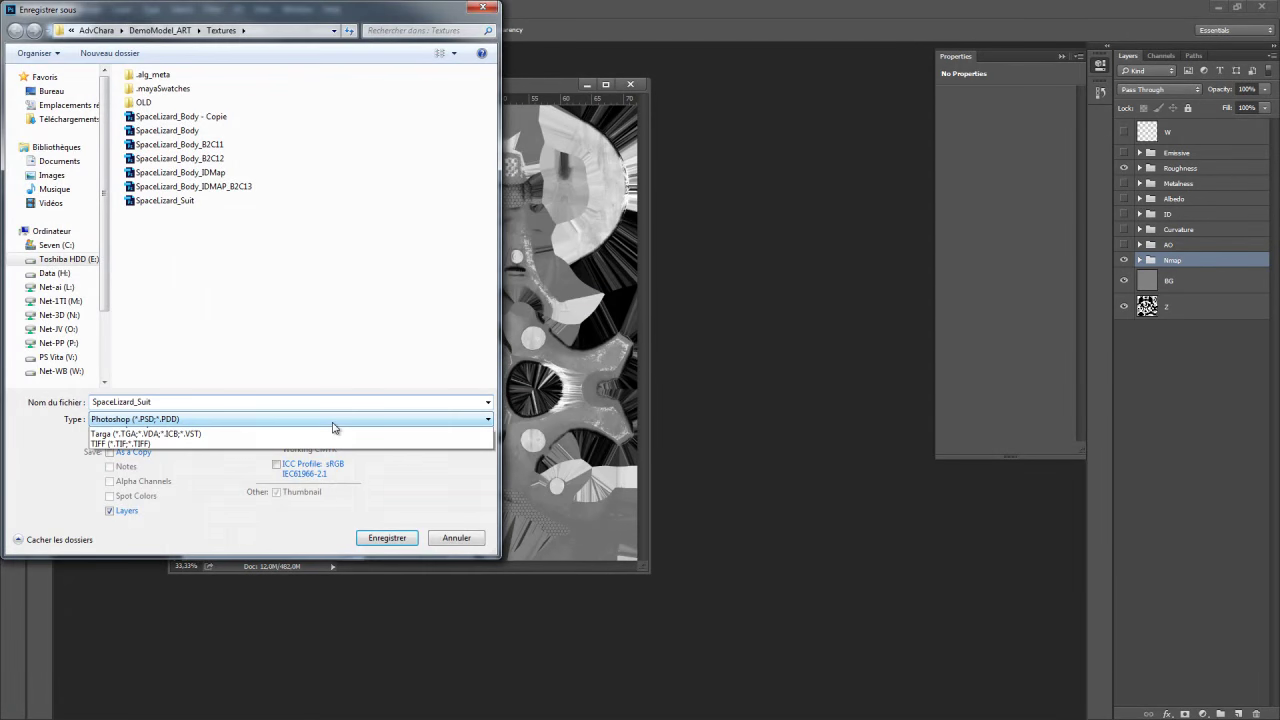
click(335, 420)
click(142, 643)
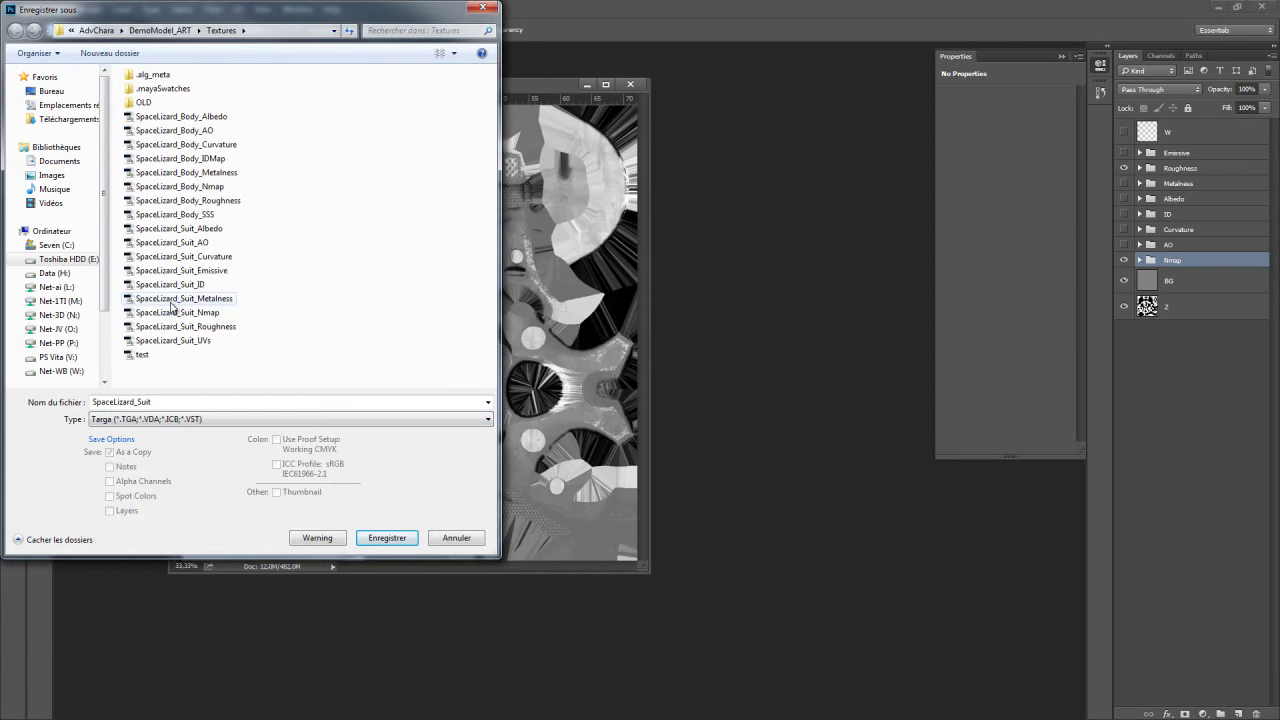
double_click(231, 326)
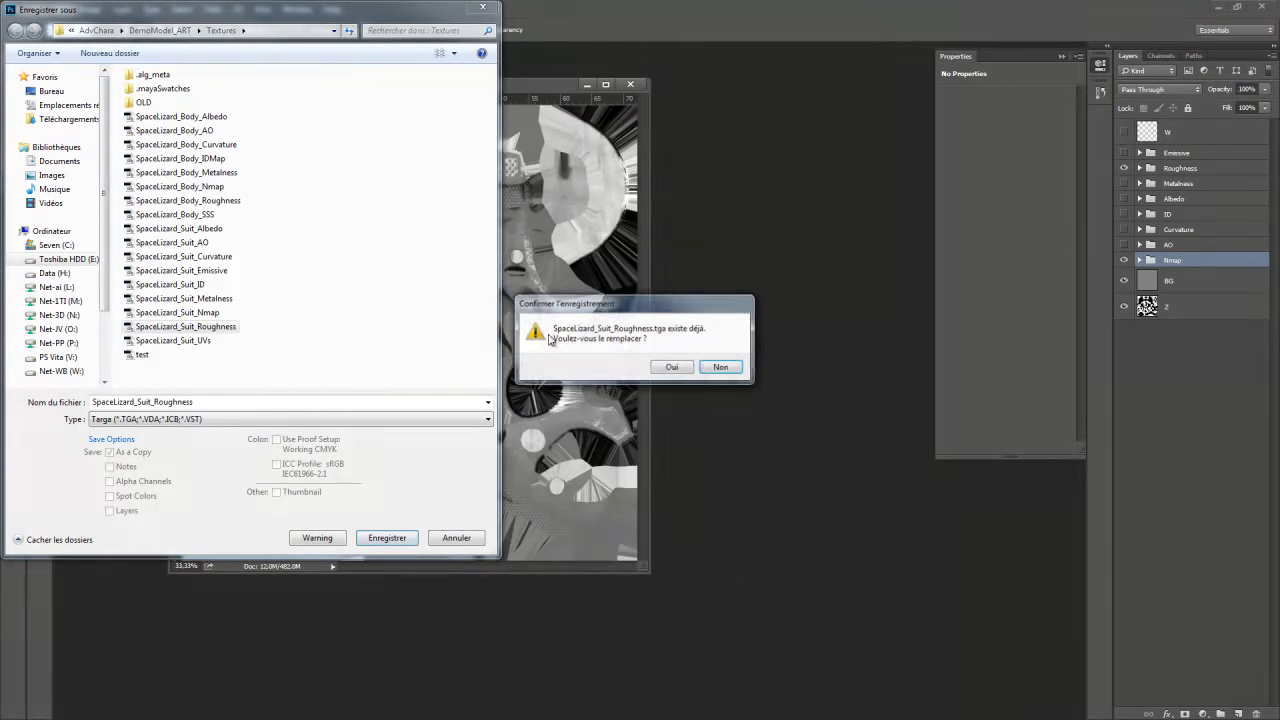
click(680, 368)
click(766, 134)
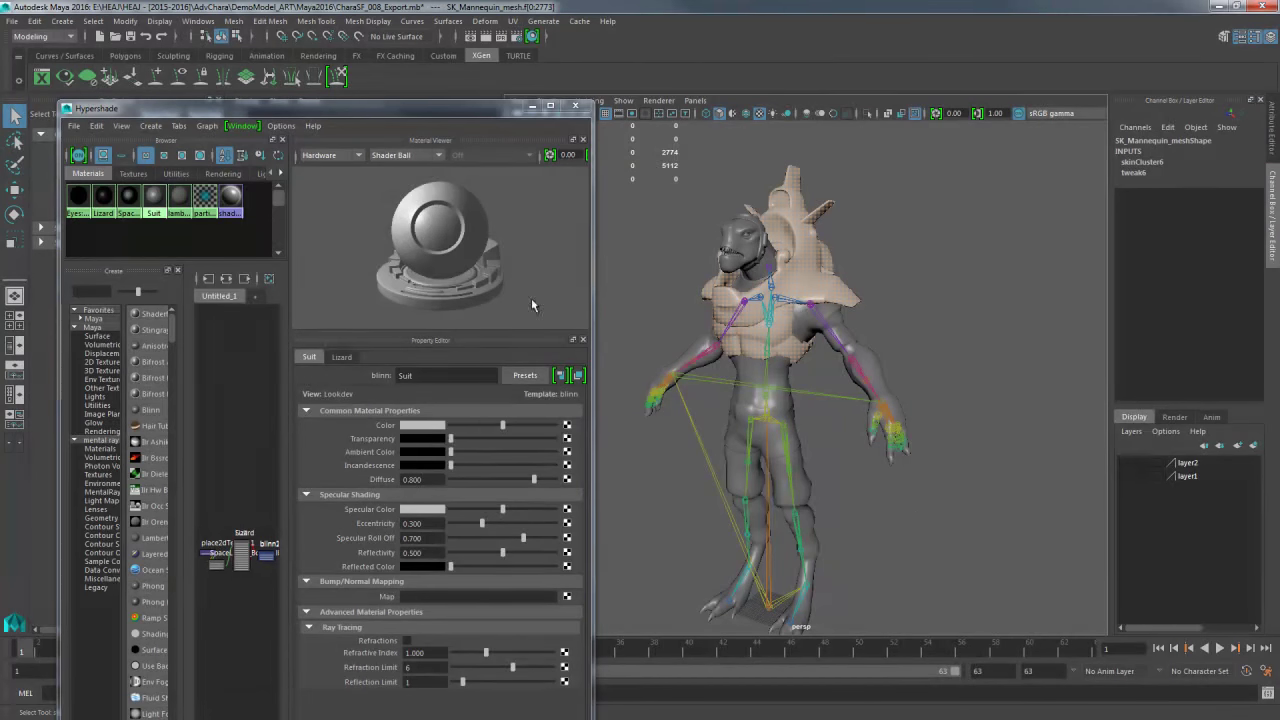
Close Hypershade and scrub the timeline to frame 16 to view the posed lizard
click(575, 105)
alt+drag(624, 228, 671, 230)
key(f)
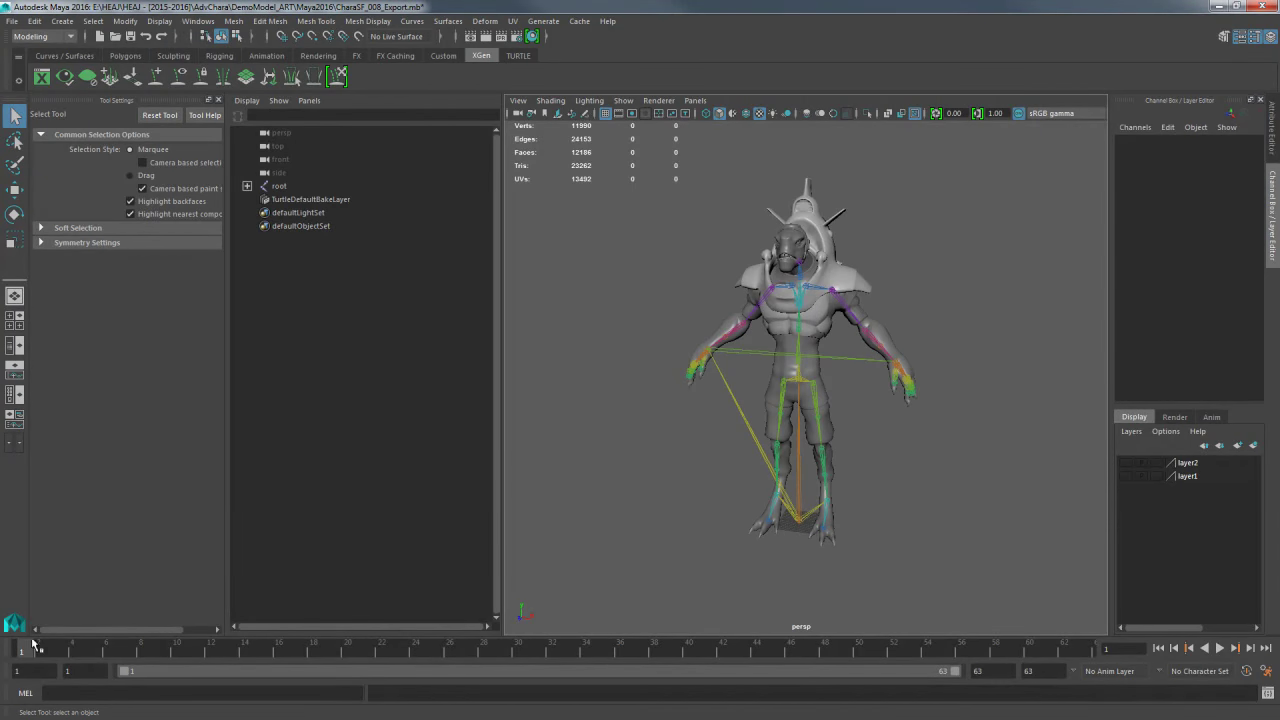
drag(35, 646, 278, 648)
mouse_move(668, 384)
alt+mouse_down()
mouse_move(746, 259)
mouse_move(660, 305)
alt+mouse_up()
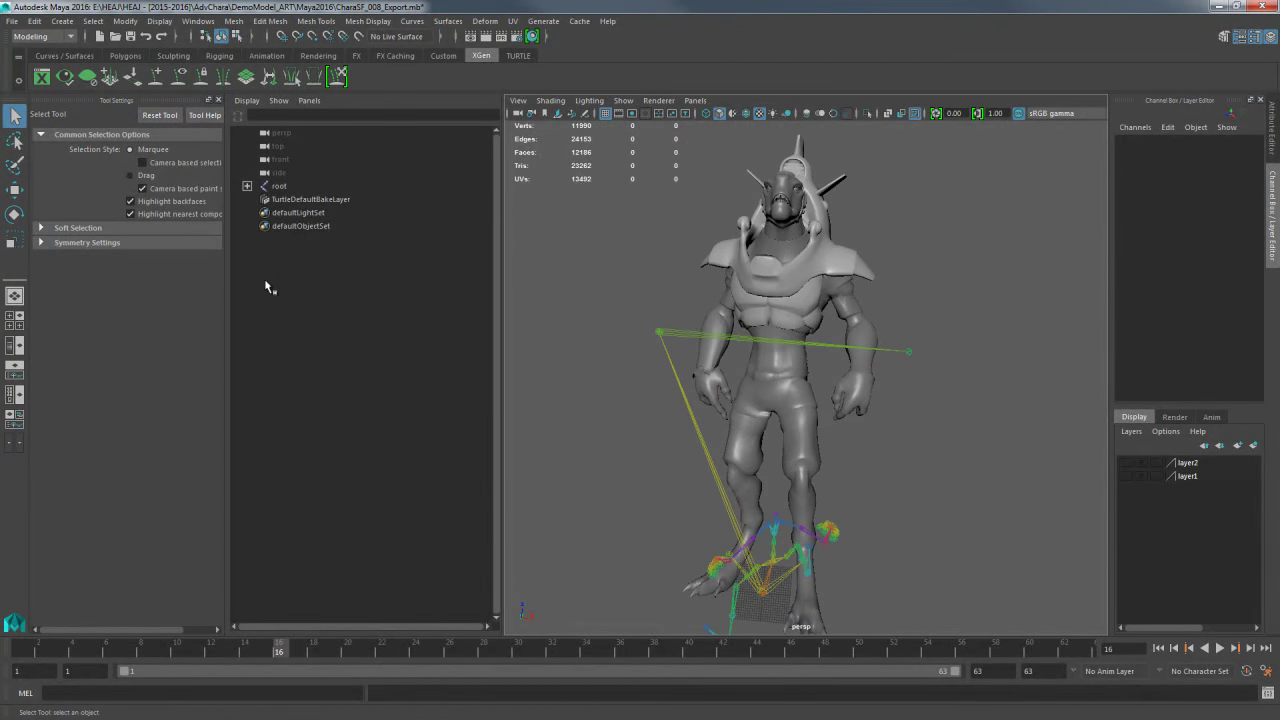
Expand root in the Outliner and select SK_Mannequin_mesh to inspect it
click(247, 187)
click(310, 239)
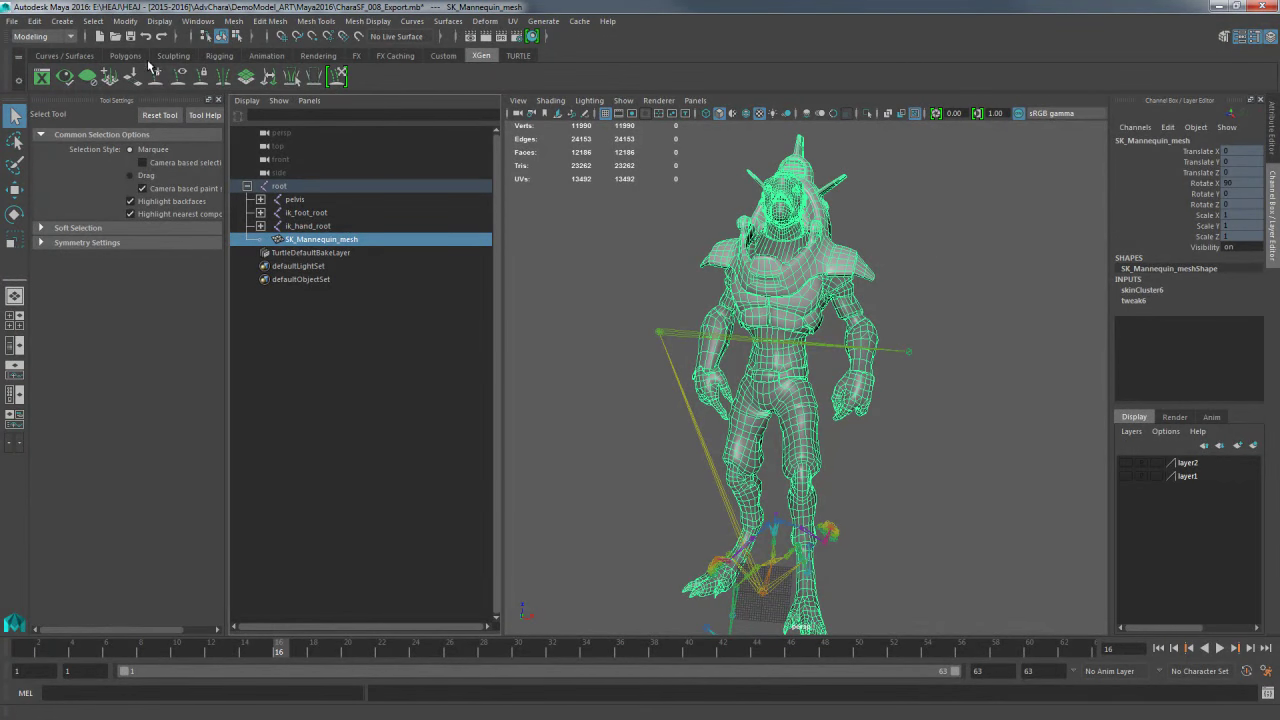
mouse_move(880, 280)
alt+mouse_down()
mouse_move(962, 278)
mouse_move(900, 286)
mouse_move(898, 308)
mouse_move(777, 269)
alt+mouse_up()
click(965, 280)
scroll(953, 274, down, 5)
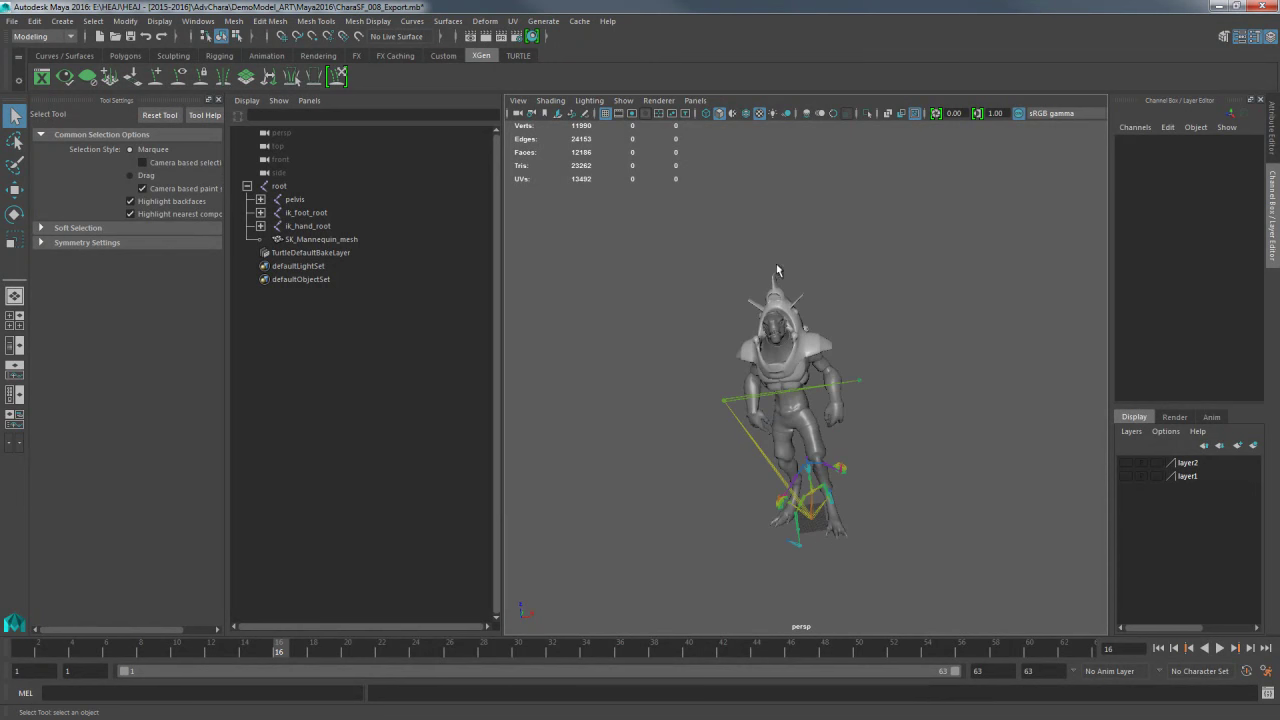
Play the animation from frame 1, stop it, and orbit around the lizard to check deformation
click(24, 651)
key(alt+v)
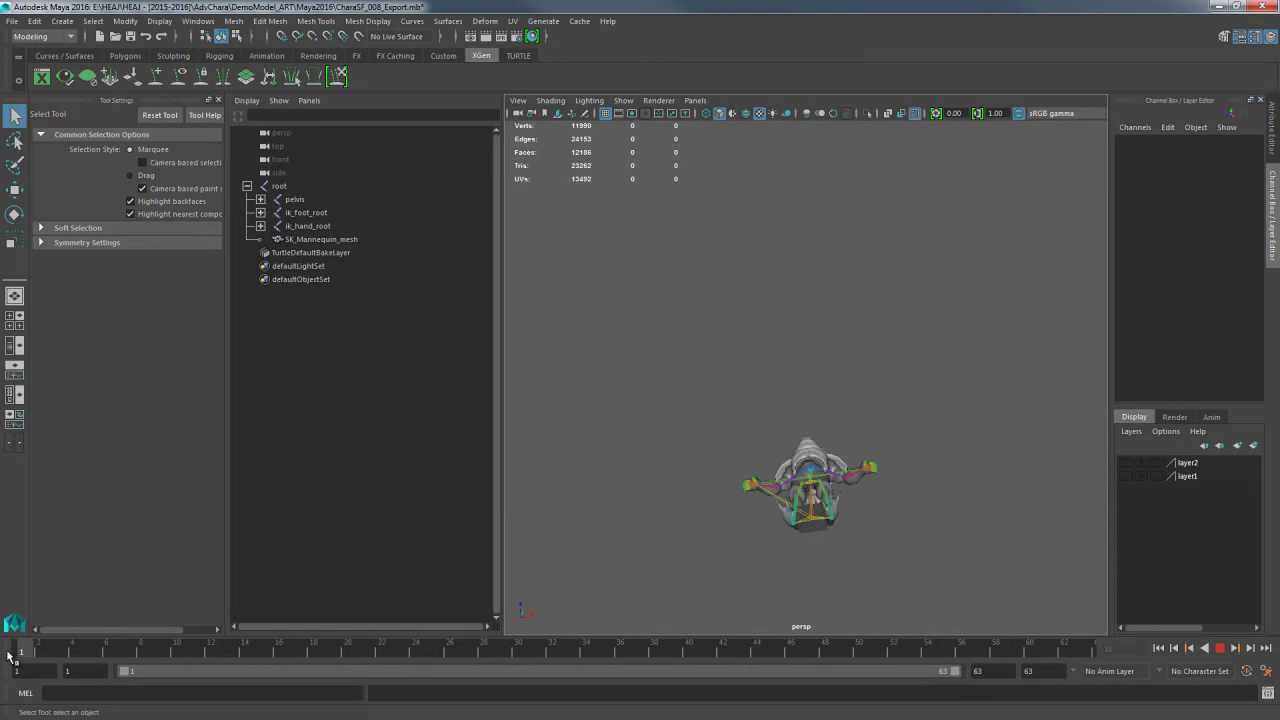
key(alt+v)
alt+drag(528, 422, 723, 366)
mouse_move(723, 366)
alt+right_down()
mouse_move(750, 383)
mouse_move(946, 311)
alt+right_up()
alt+drag(946, 311, 977, 317)
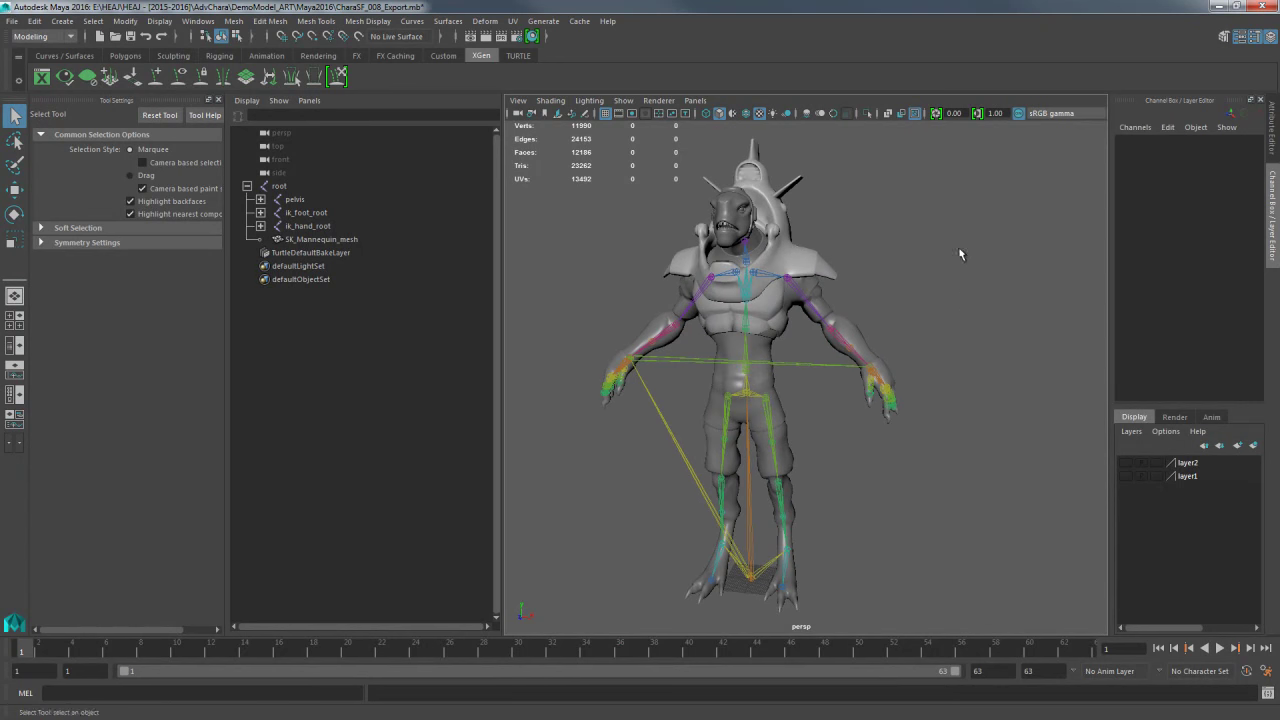
click(14, 20)
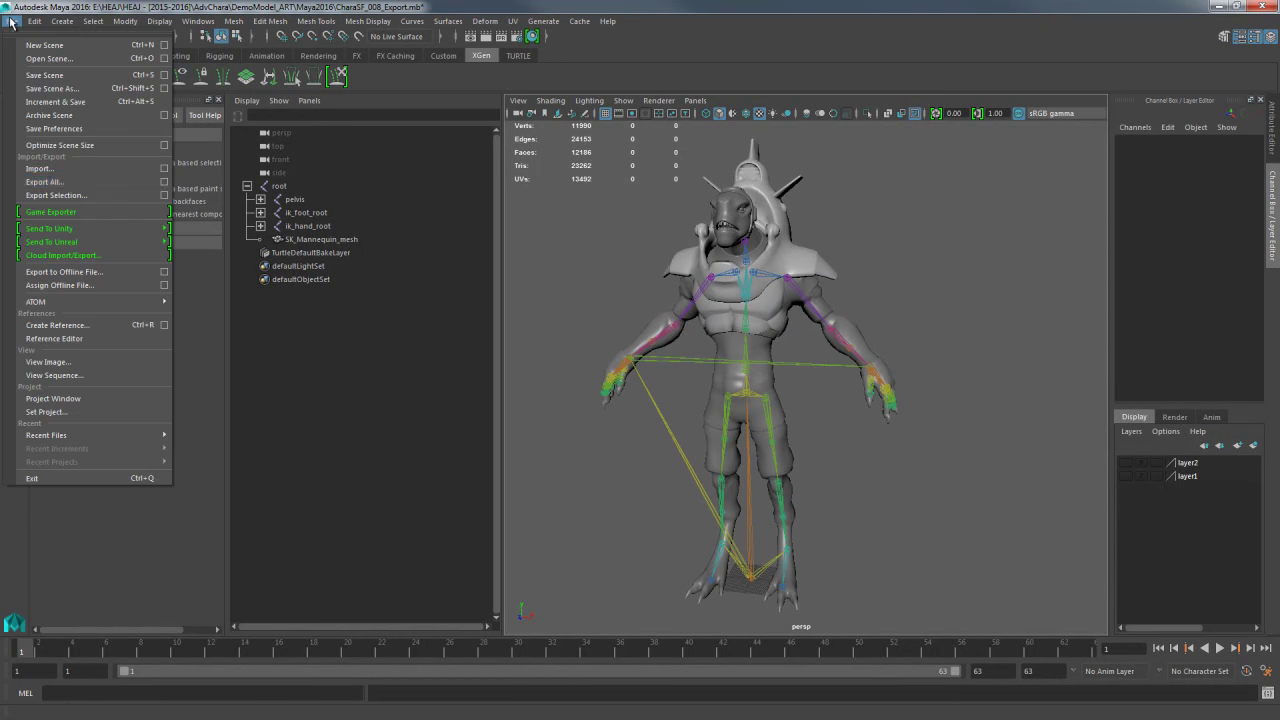
click(61, 184)
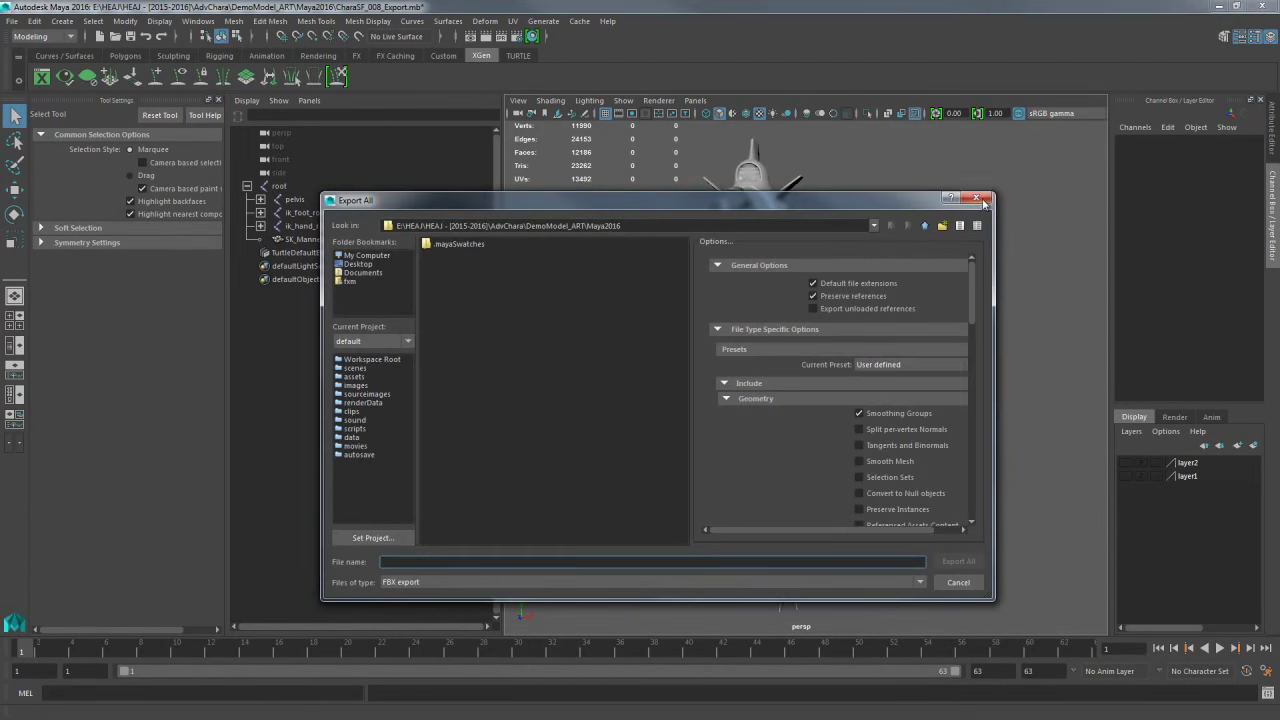
click(989, 200)
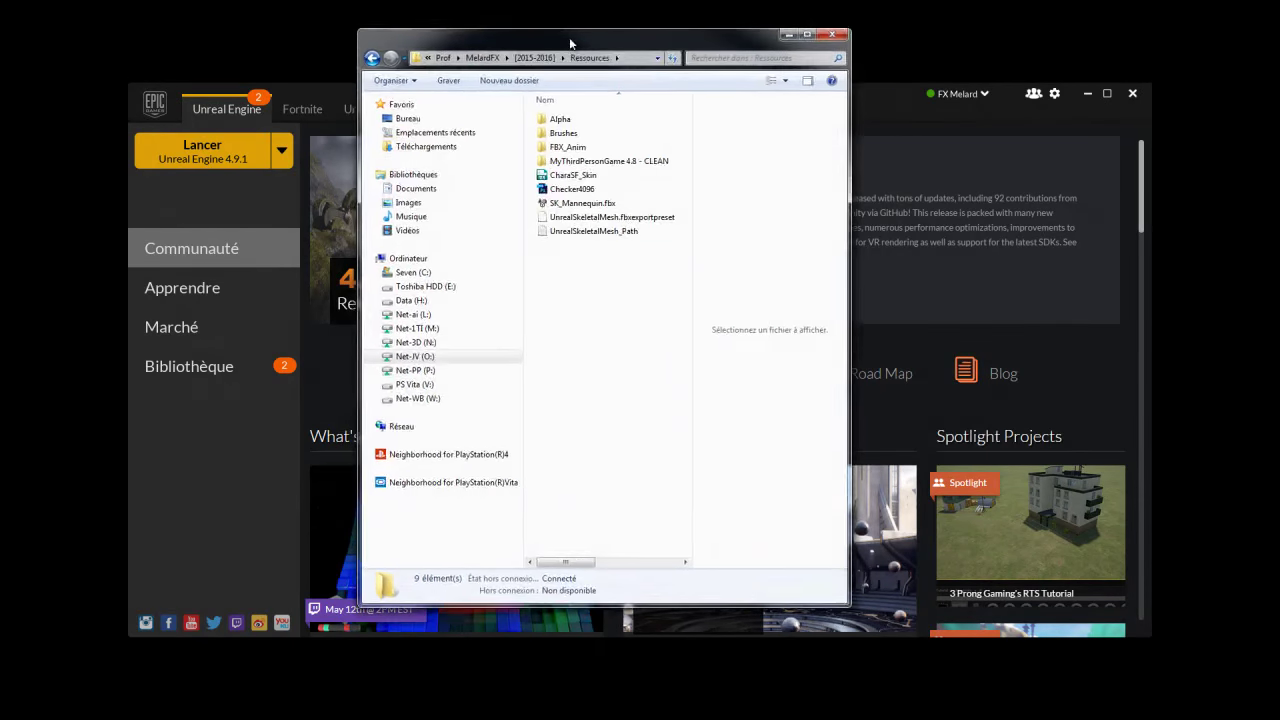
mouse_move(609, 168)
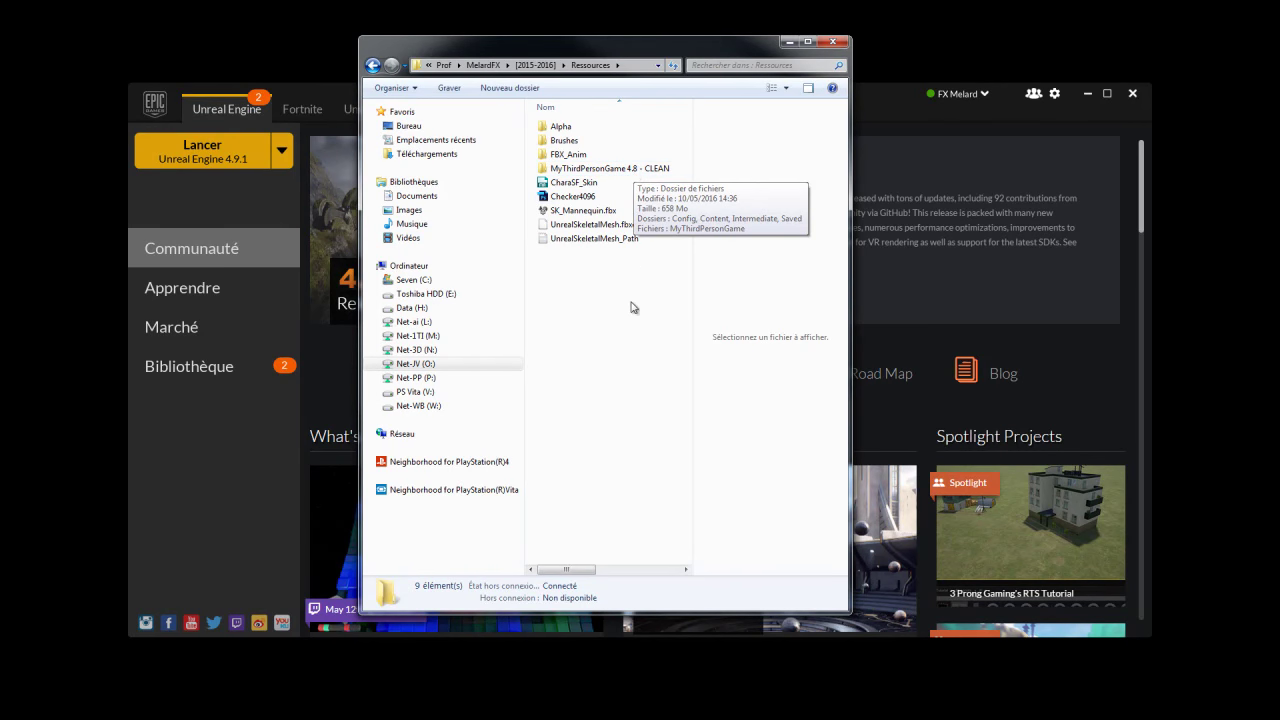
Take the CLEAN project folder and delete the three old folders in Documents > Unreal Projects
click(621, 173)
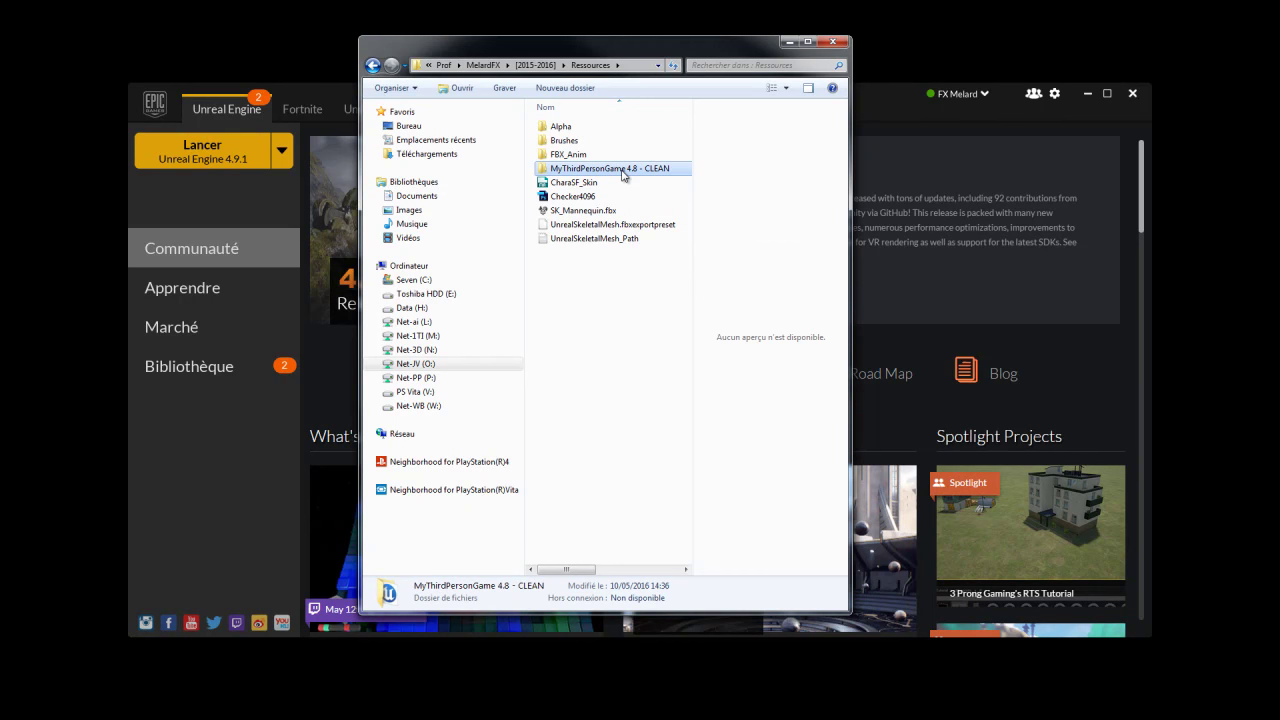
click(416, 195)
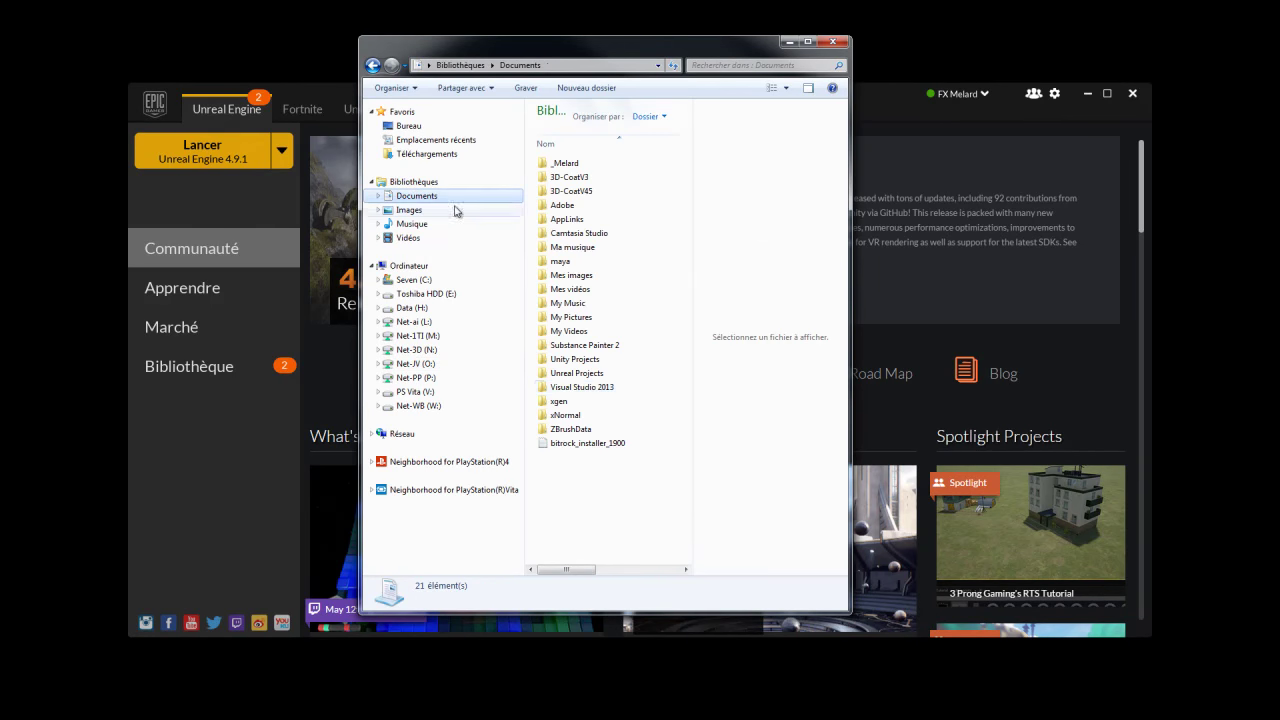
double_click(577, 373)
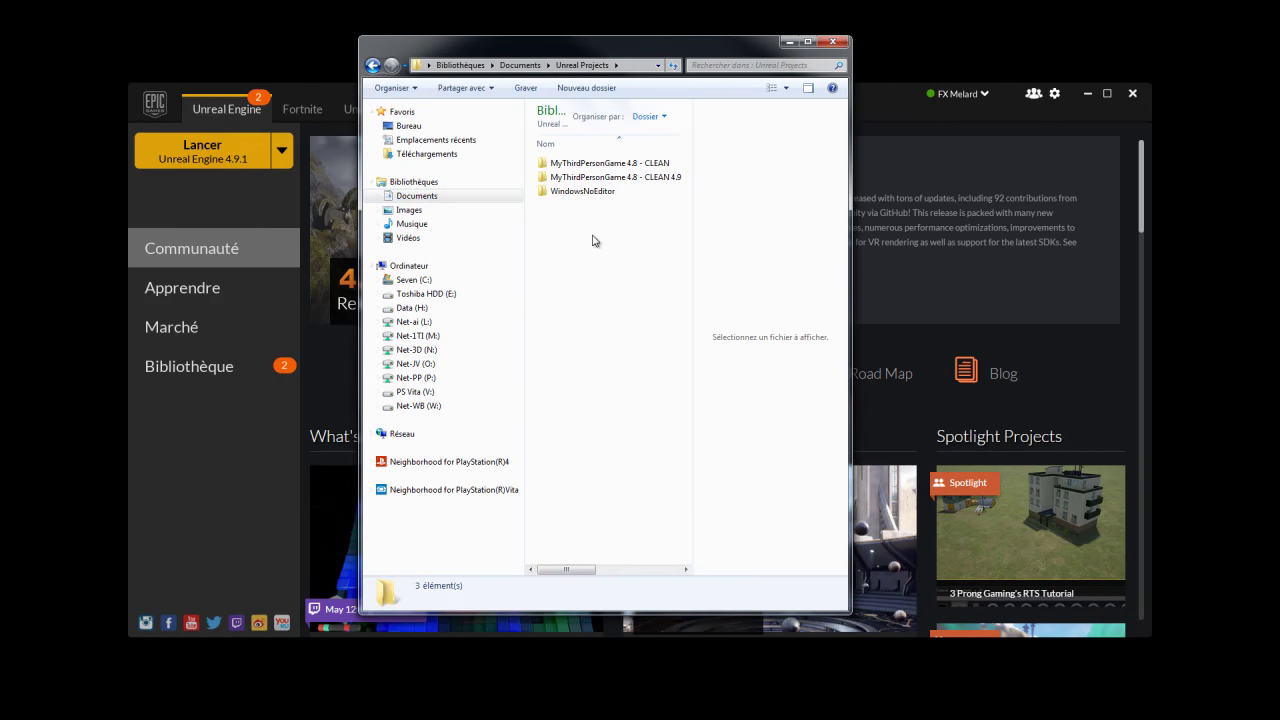
drag(627, 240, 570, 162)
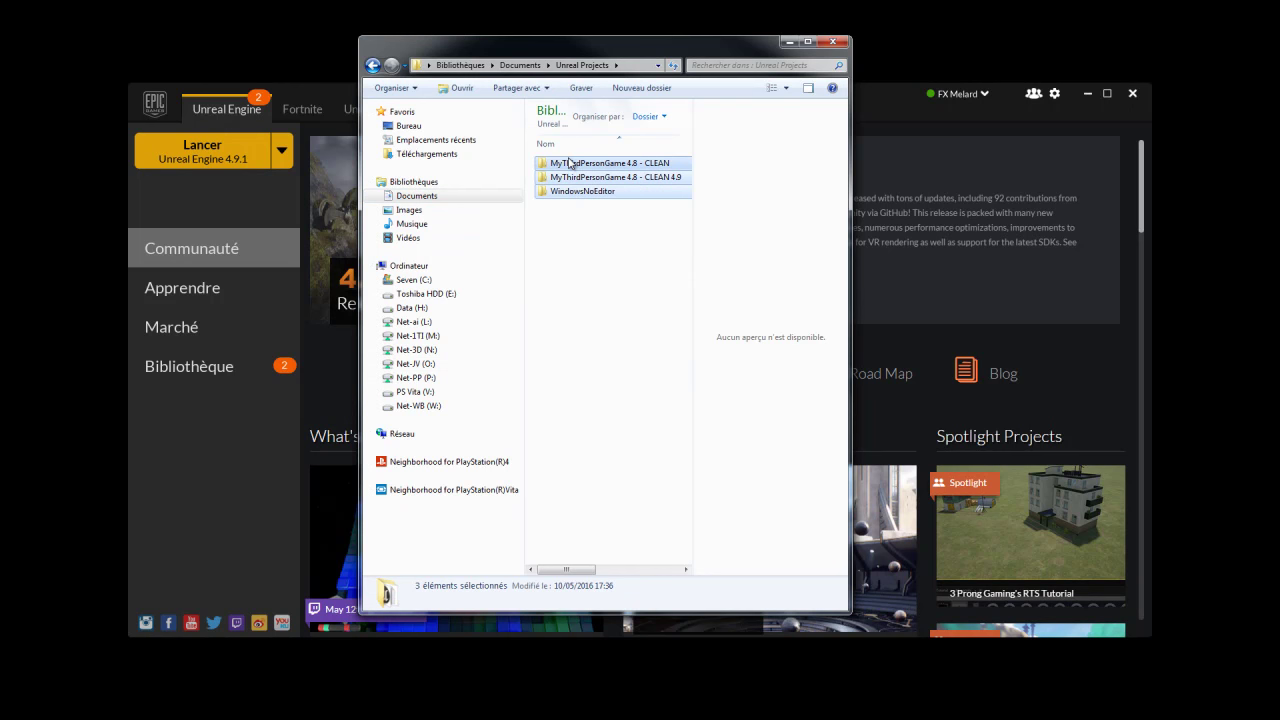
key(Delete)
key(Escape)
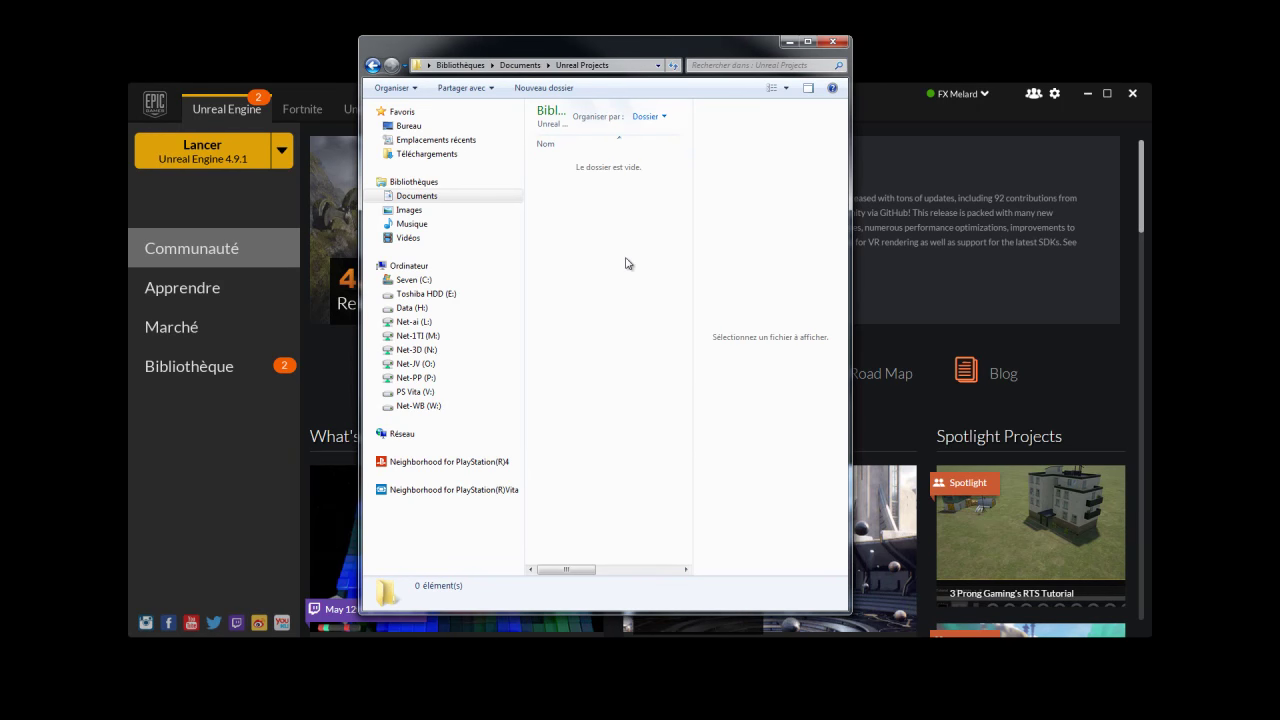
Paste the clean copy, rename it MyThirdPersonGame 4.8, and launch Unreal Engine 4.9.1
key(ctrl+v)
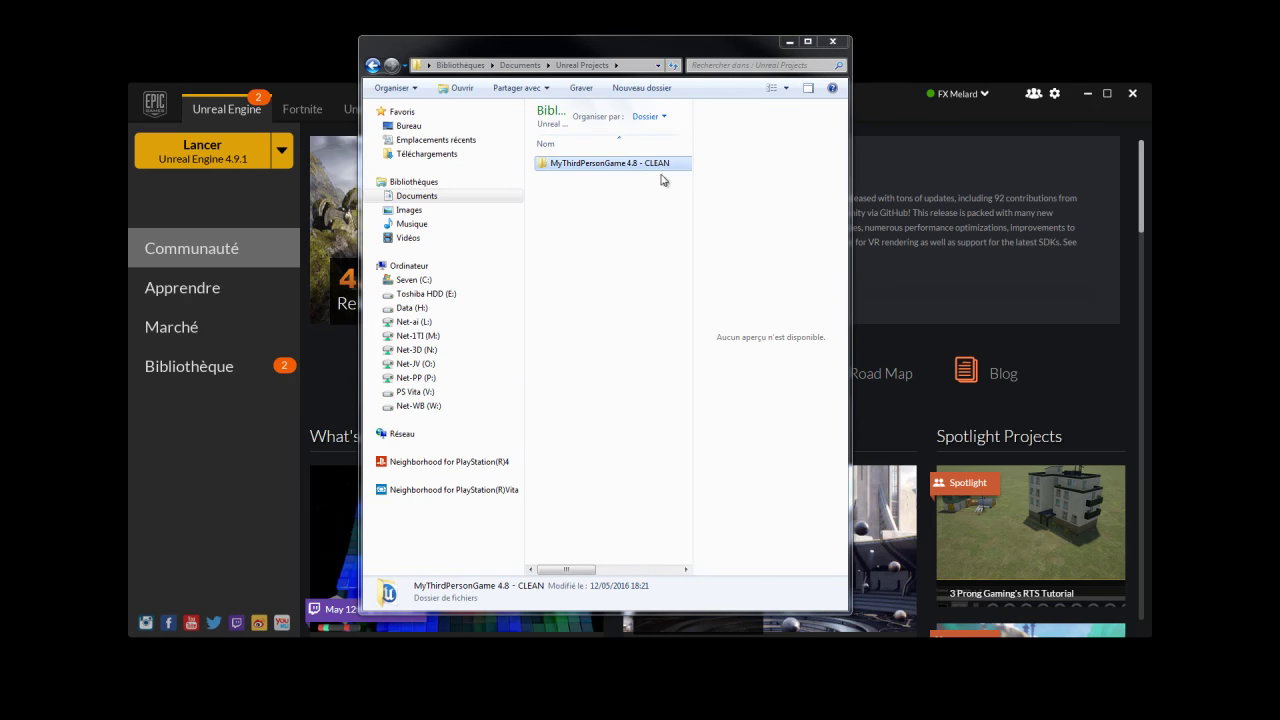
click(641, 165)
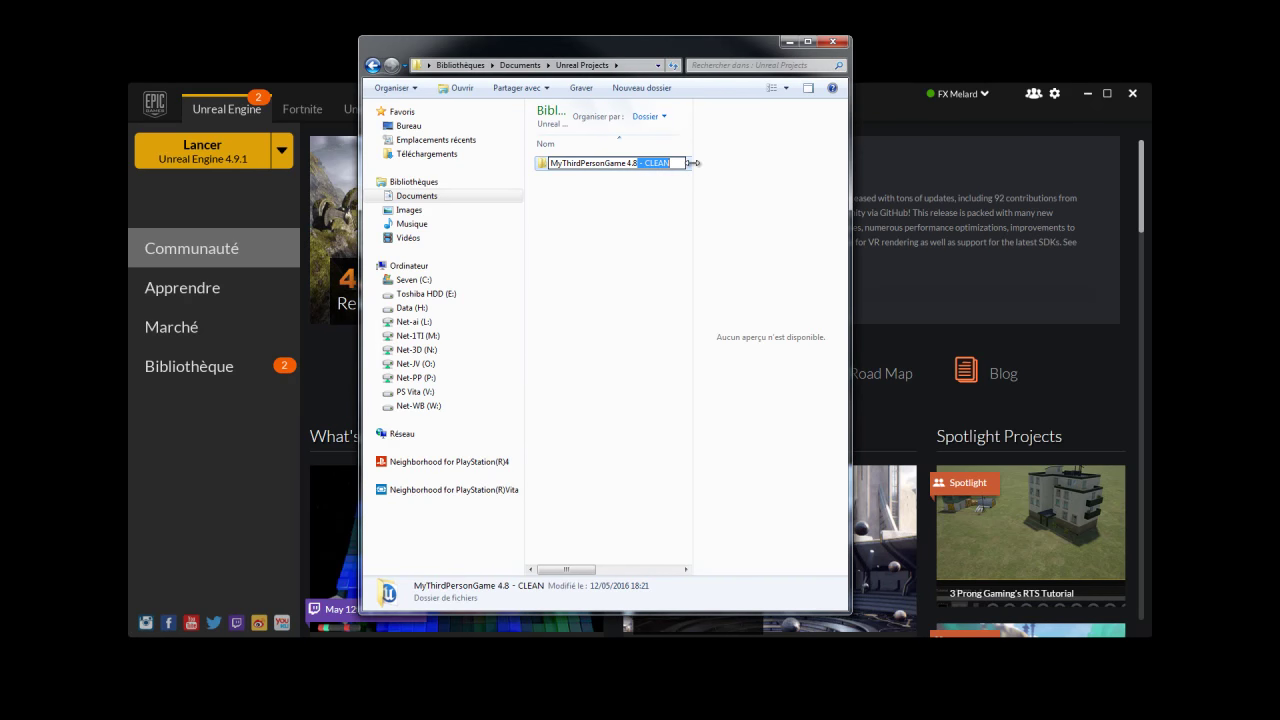
key(BackSpace)
click(630, 229)
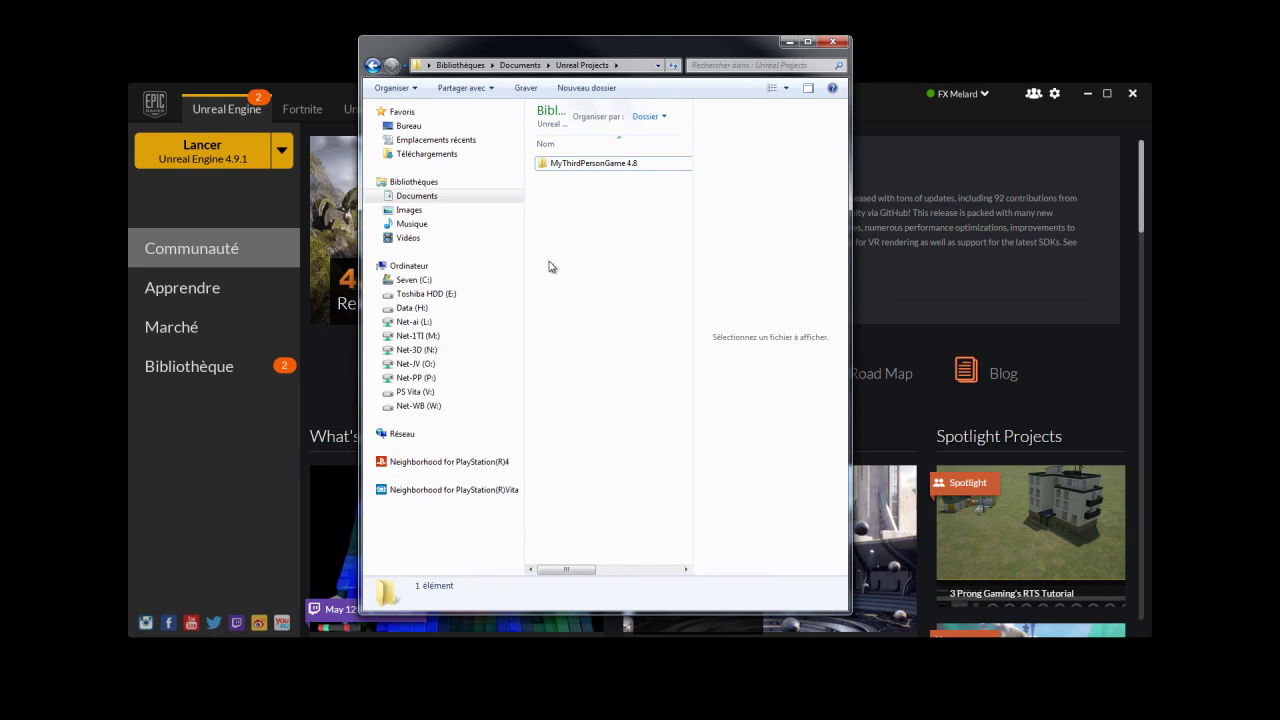
click(200, 462)
click(232, 162)
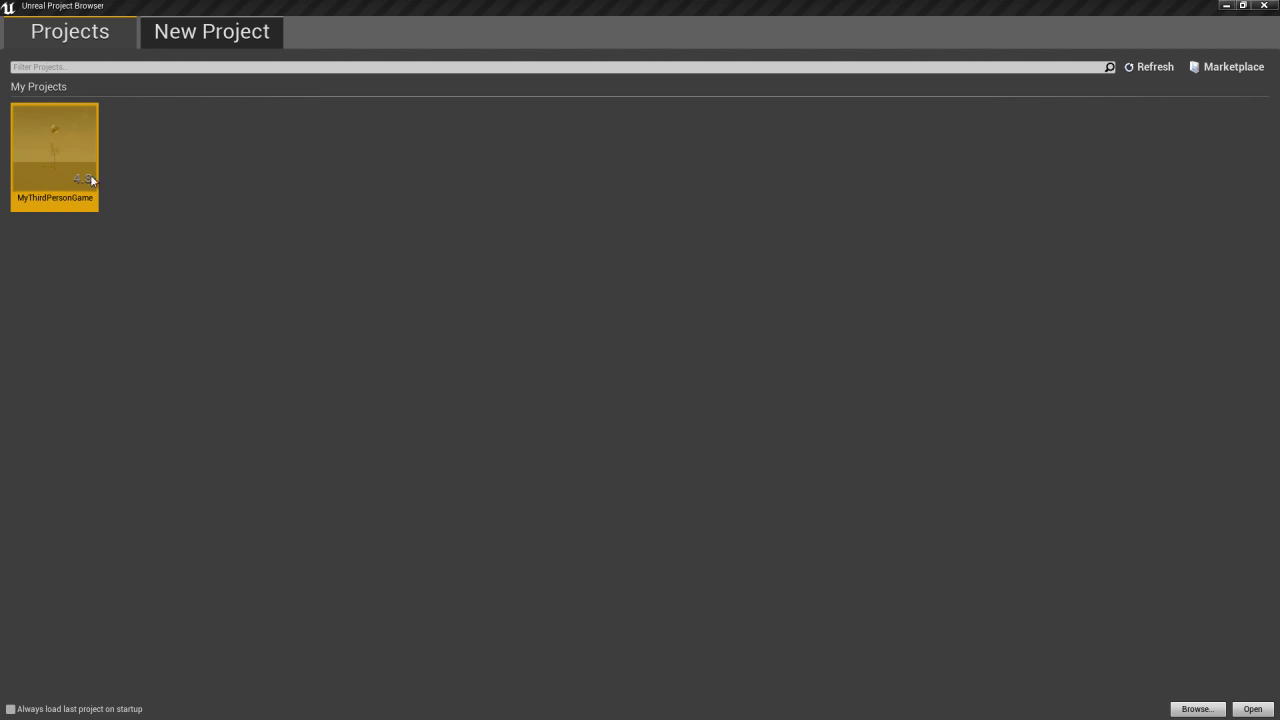
Open a converted copy of MyThirdPersonGame and test-play the default mannequin, running and jumping
double_click(91, 180)
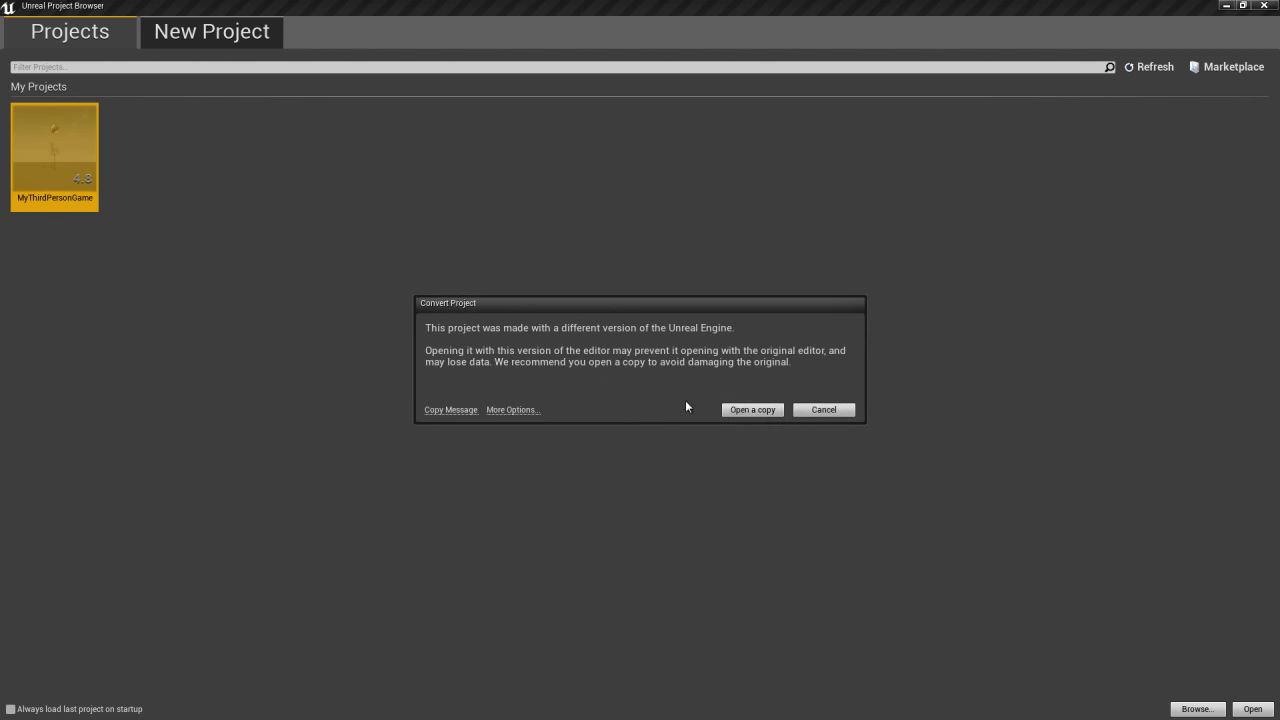
click(743, 412)
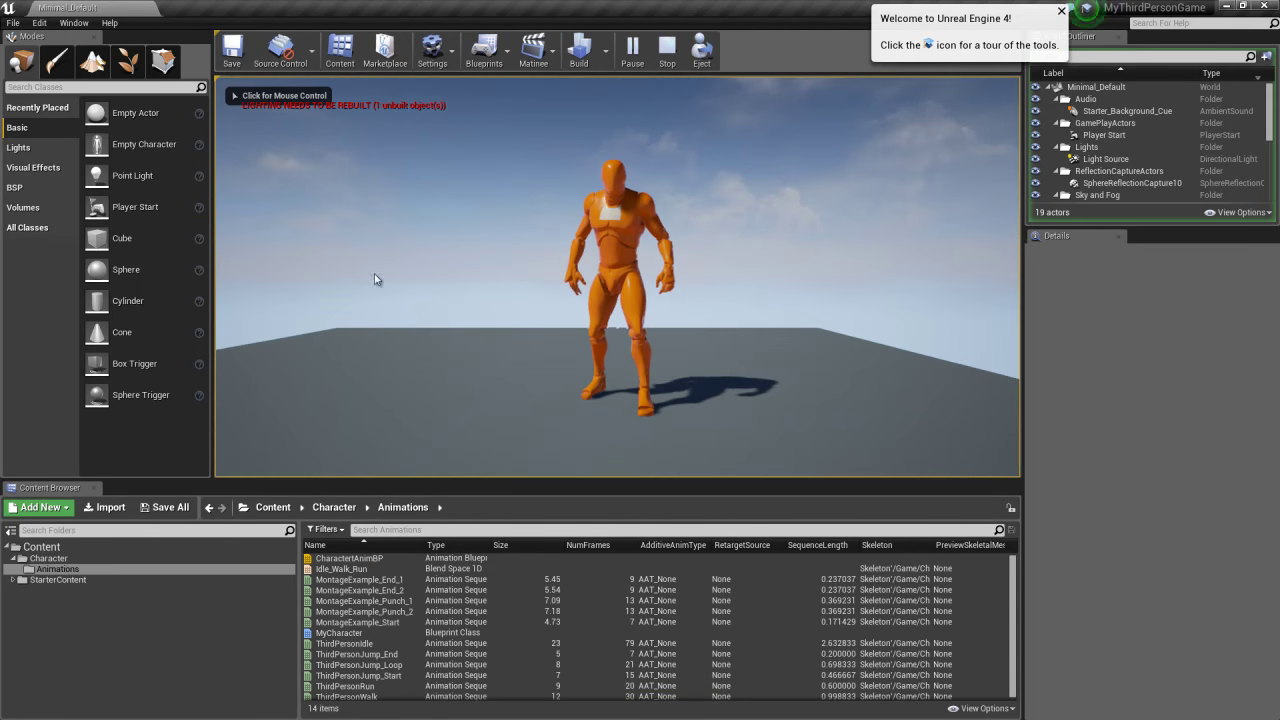
click(337, 322)
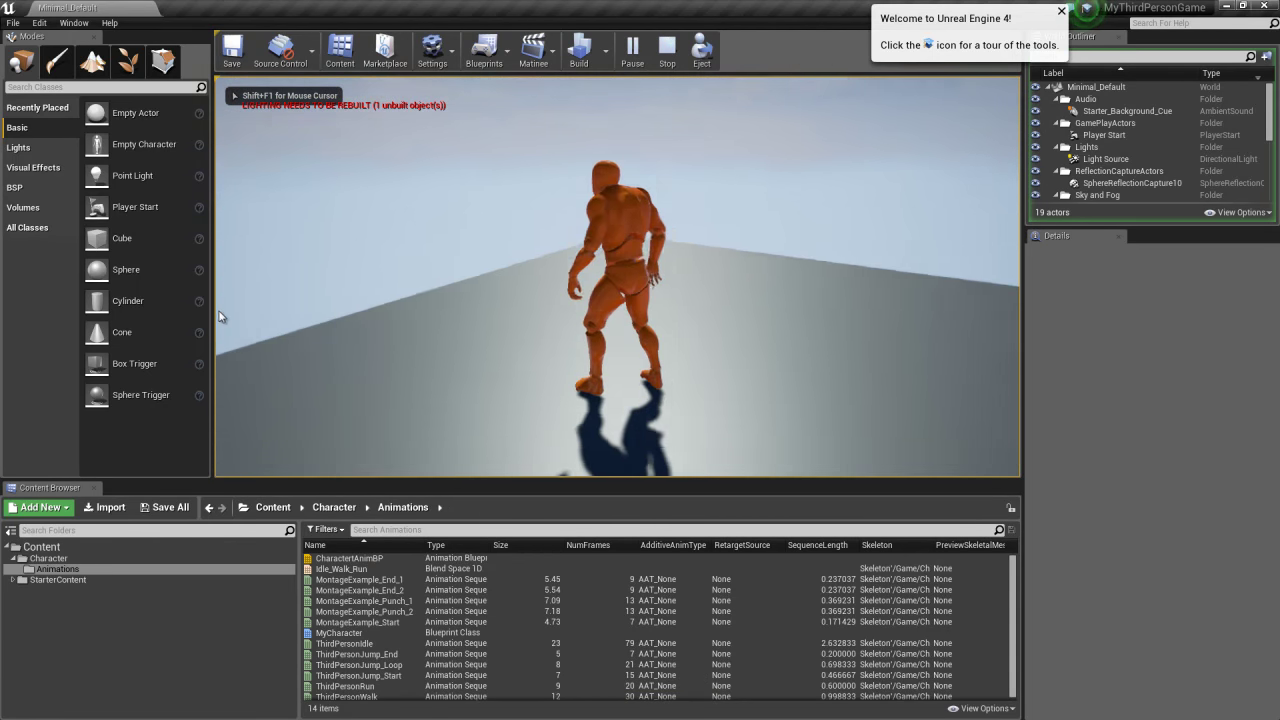
key(s)
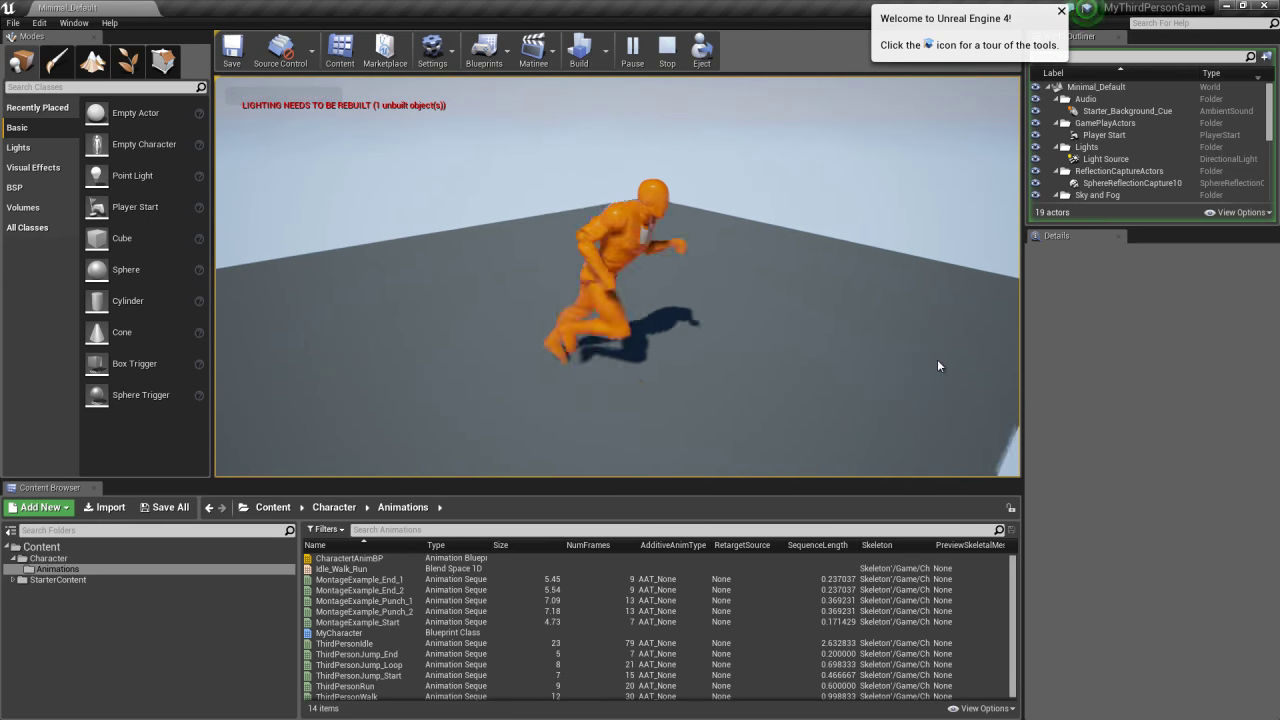
key(space)
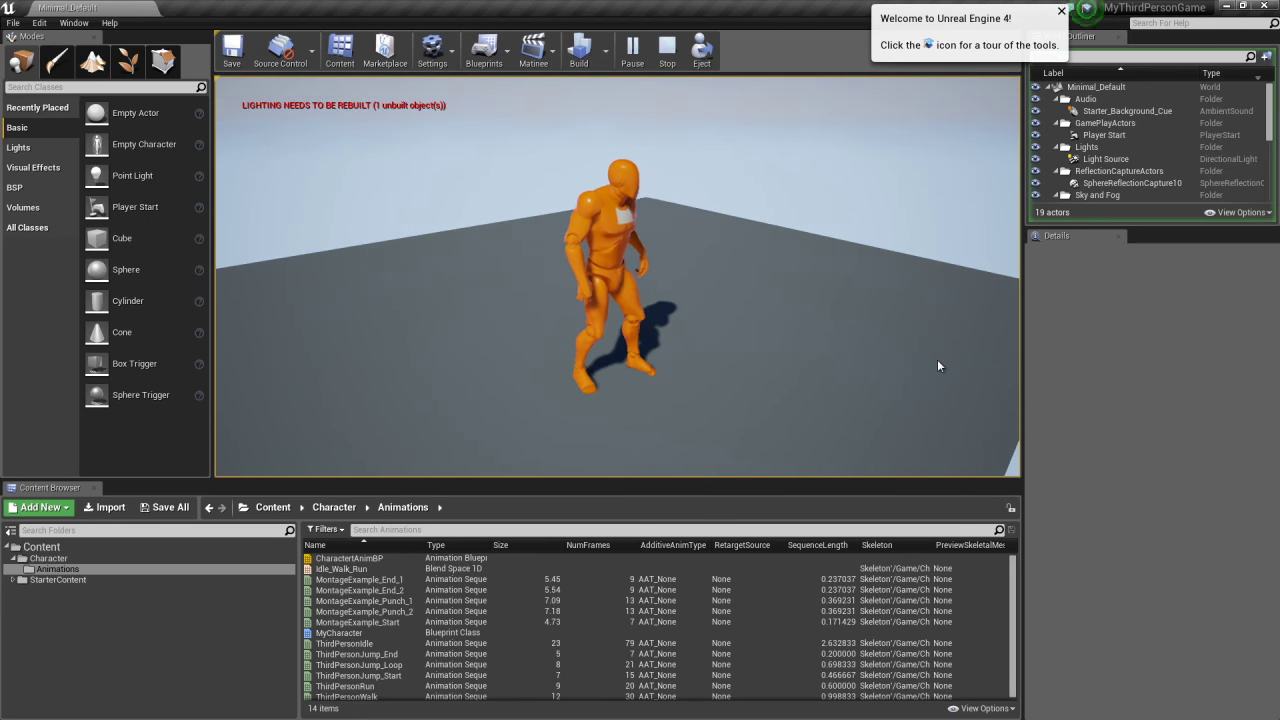
key(d)
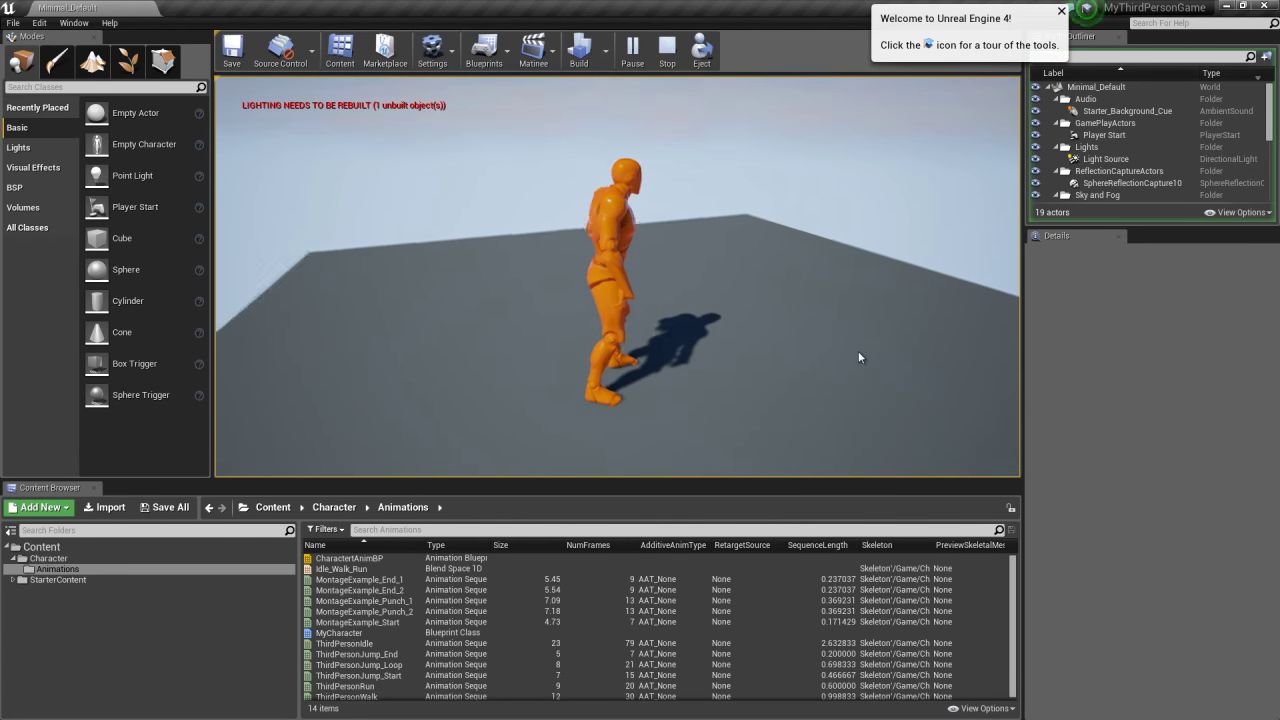
key(Escape)
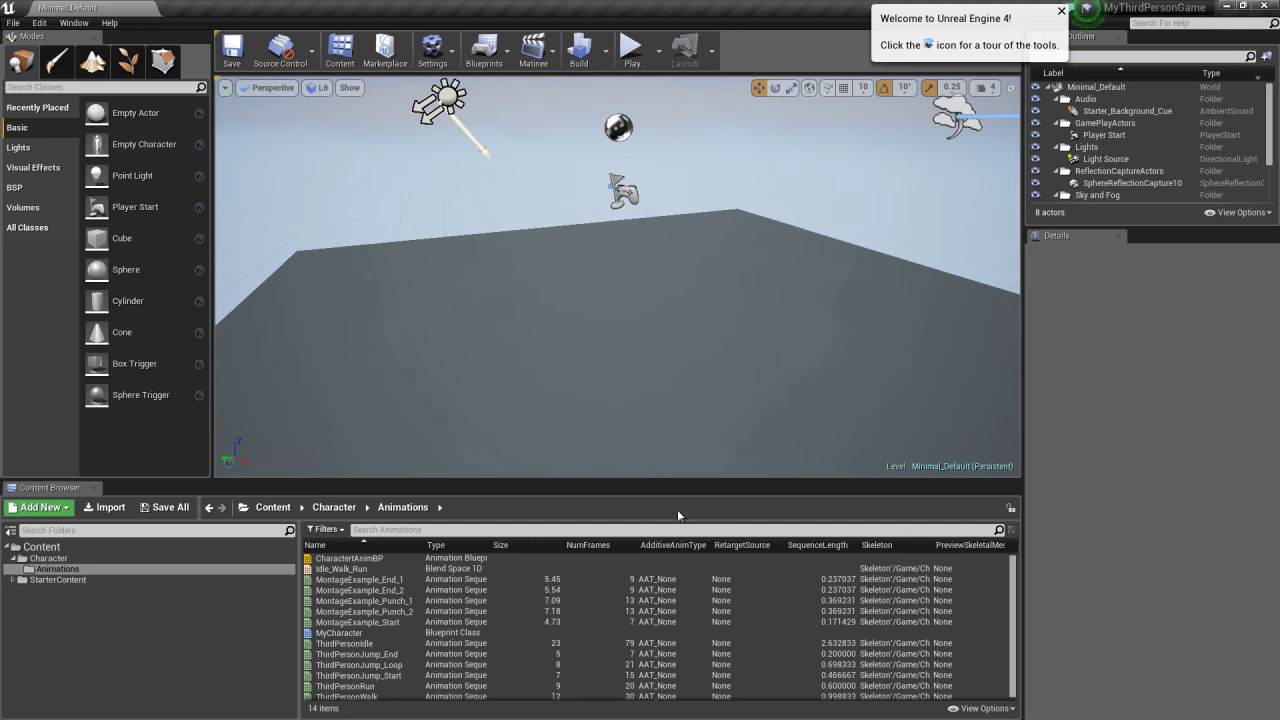
Open the Character folder and drag the exported SK_Mannequin into it
click(56, 560)
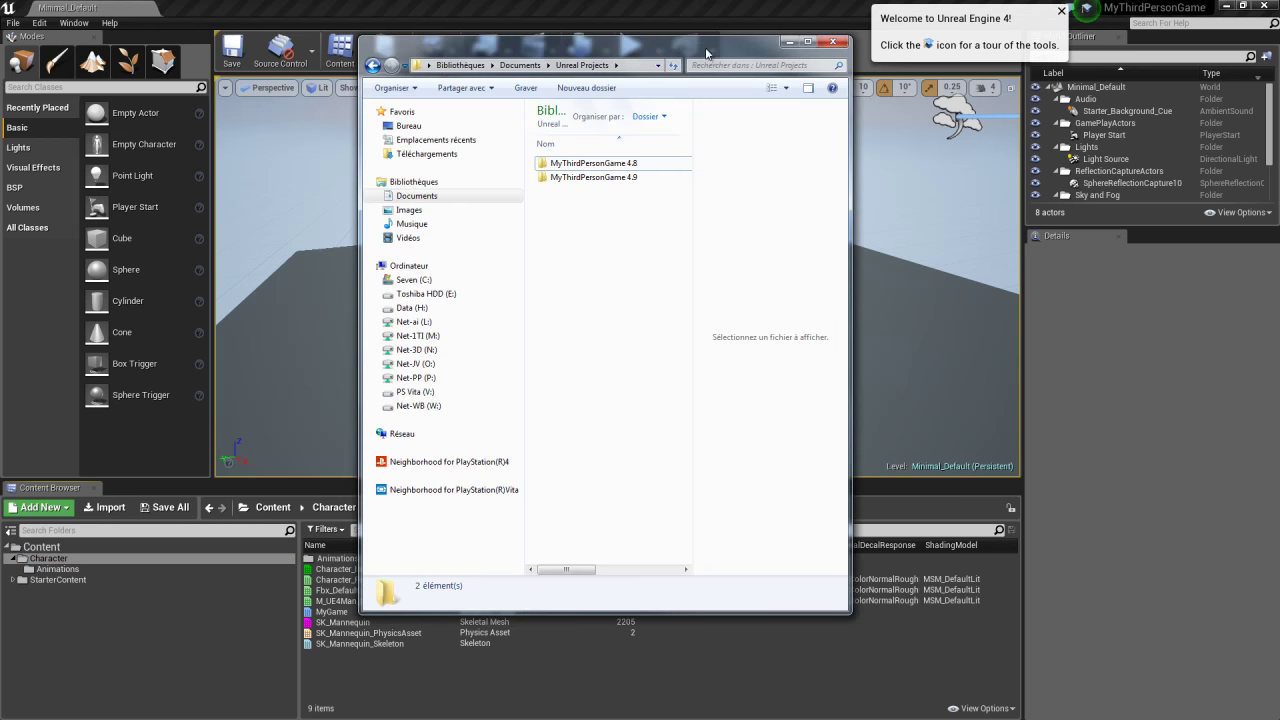
click(792, 44)
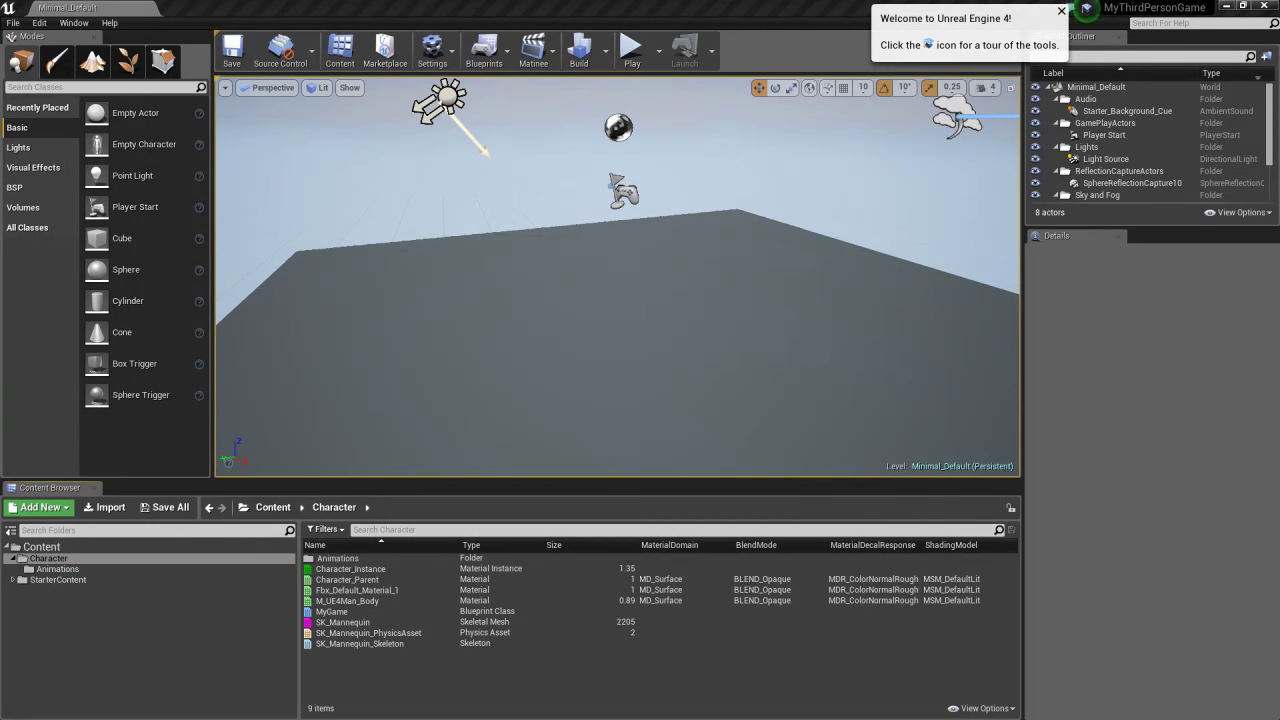
drag(869, 531, 634, 648)
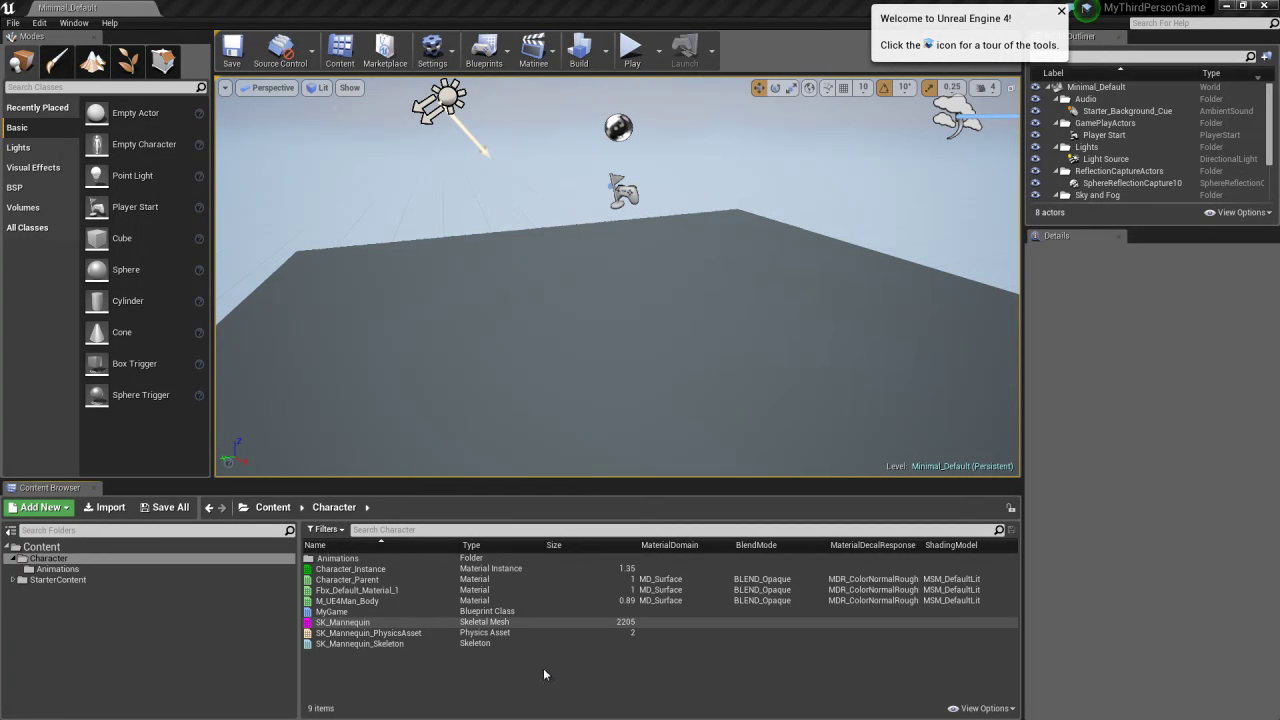
Overwrite the existing SK_Mannequin and import the mesh with the chosen options
click(719, 410)
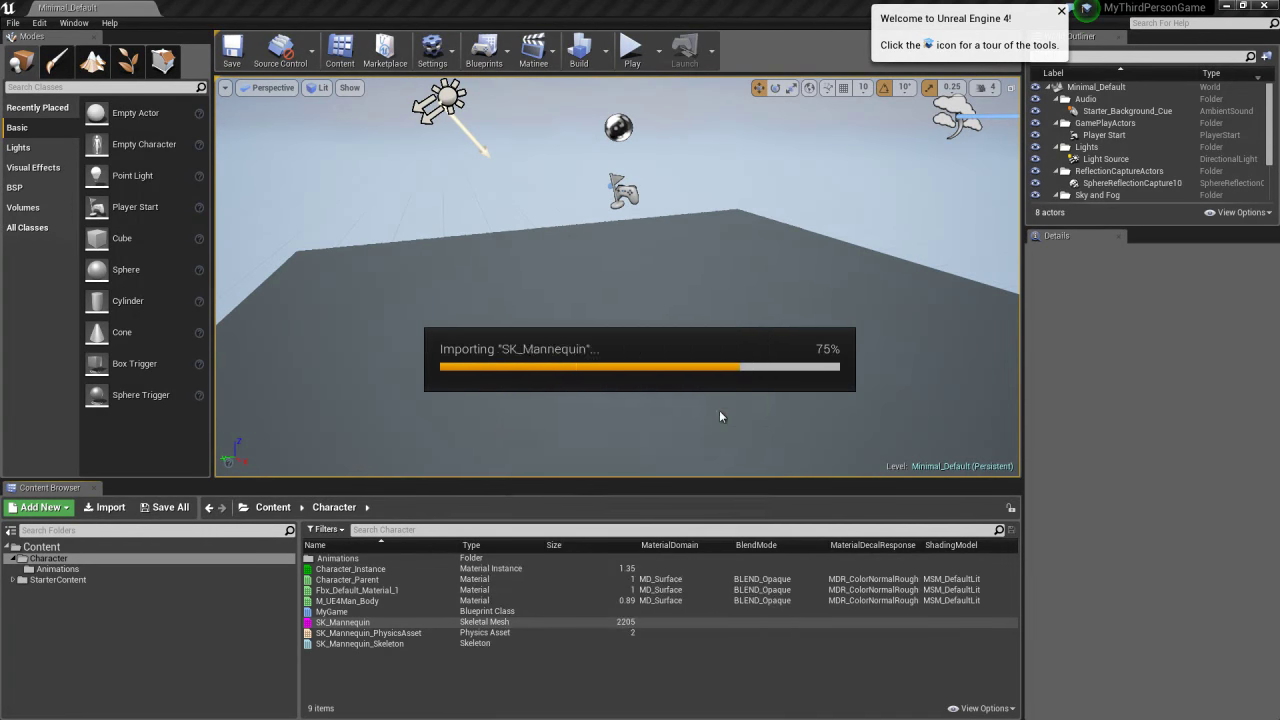
drag(674, 246, 658, 181)
click(647, 657)
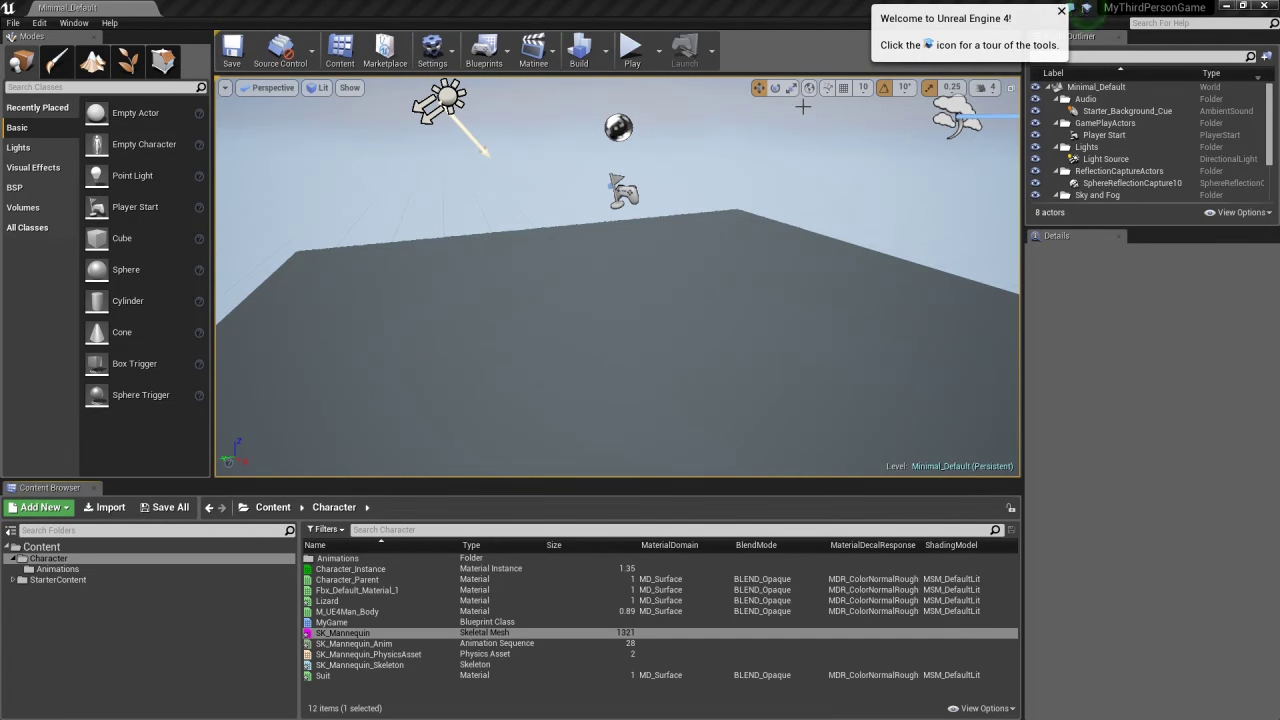
Test-play the level to look at the stretched character, then stop the session
click(632, 50)
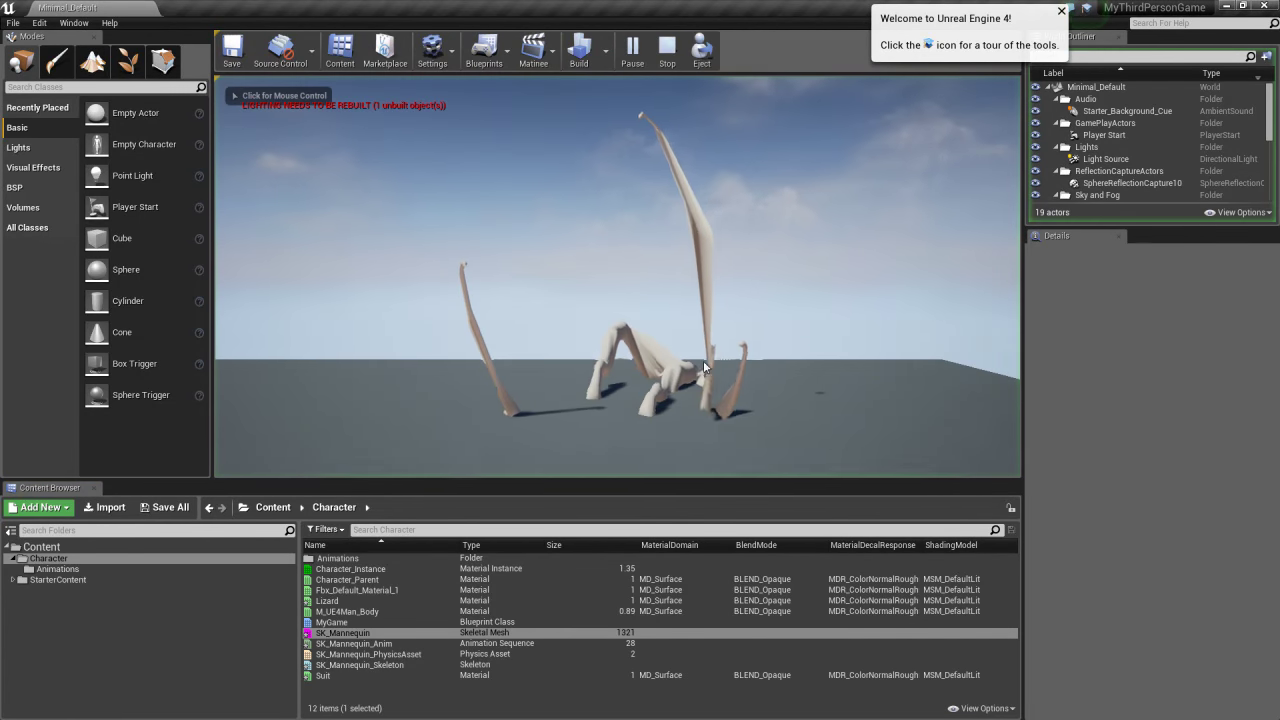
click(549, 231)
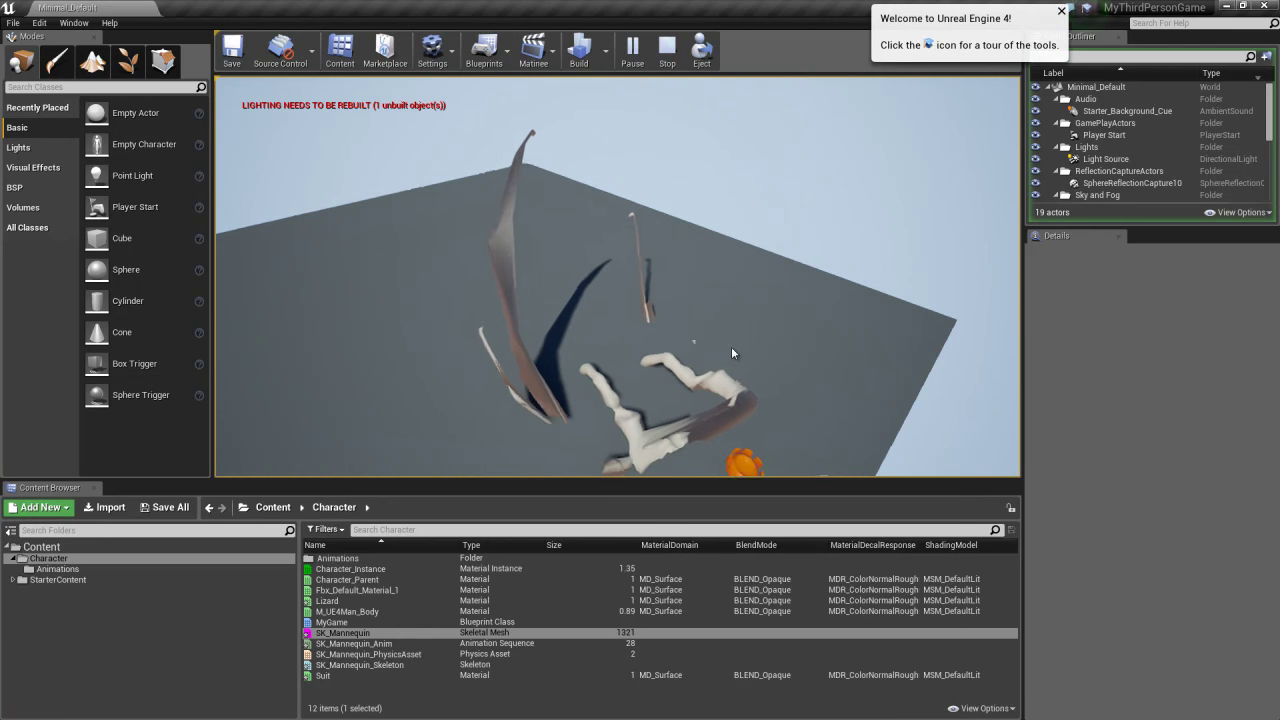
key(Escape)
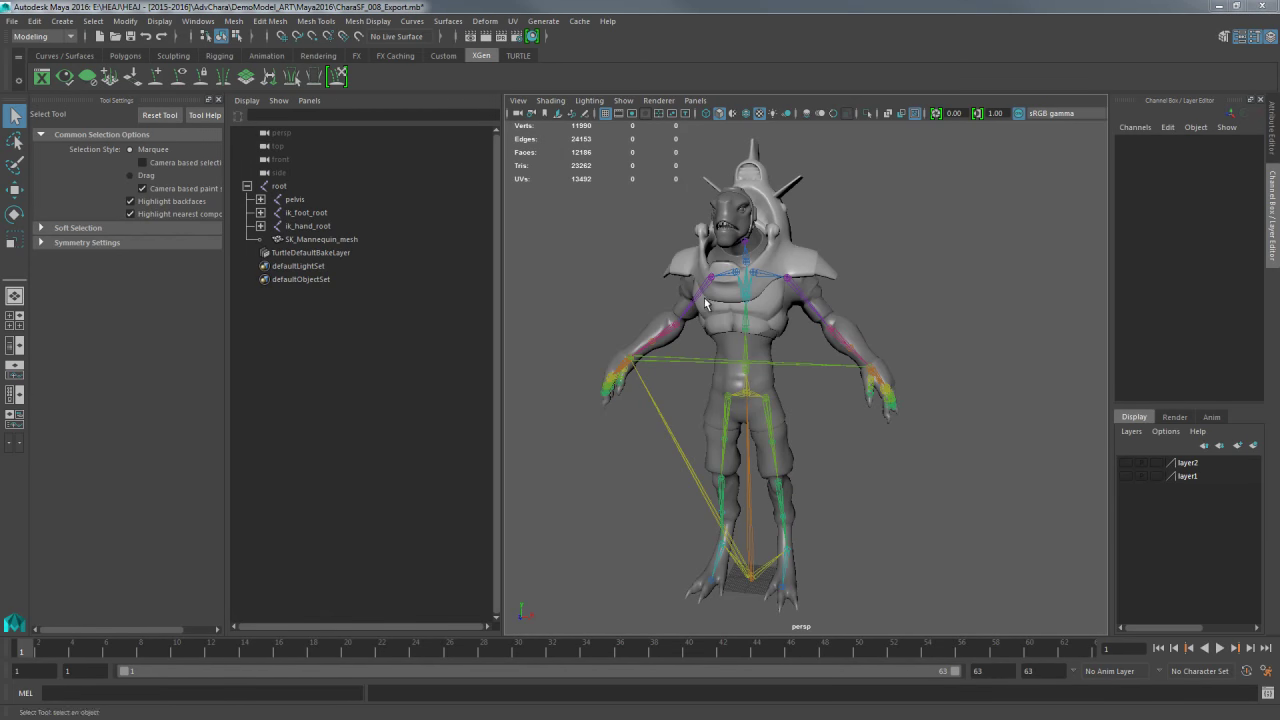
Make a backup copy of SK_Mannequin.fbx in the FBX folder
click(12, 21)
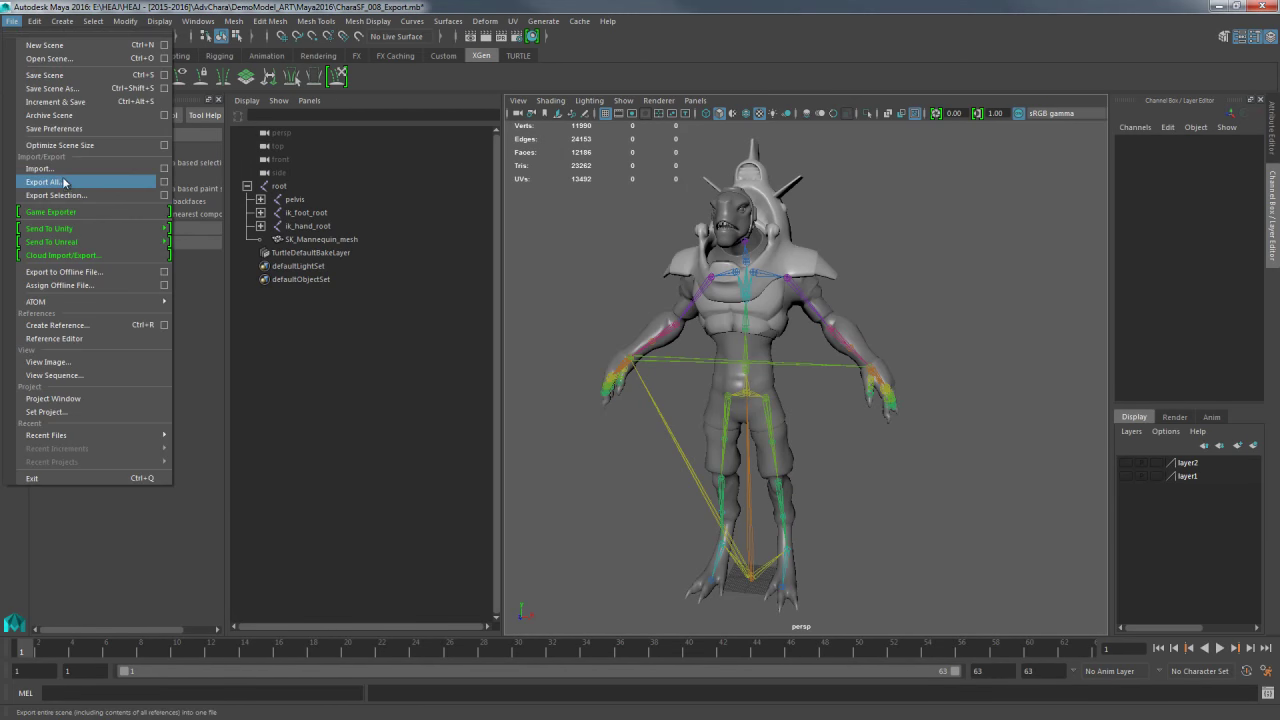
key(Escape)
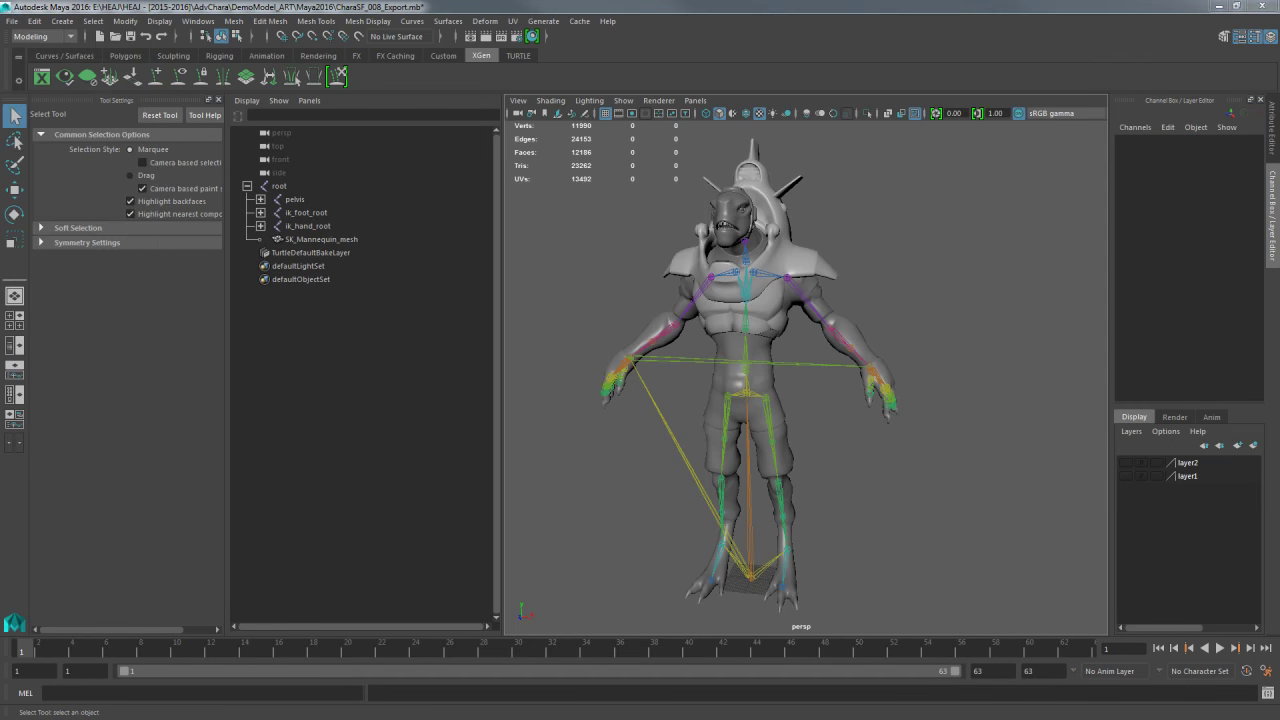
key(alt+Tab)
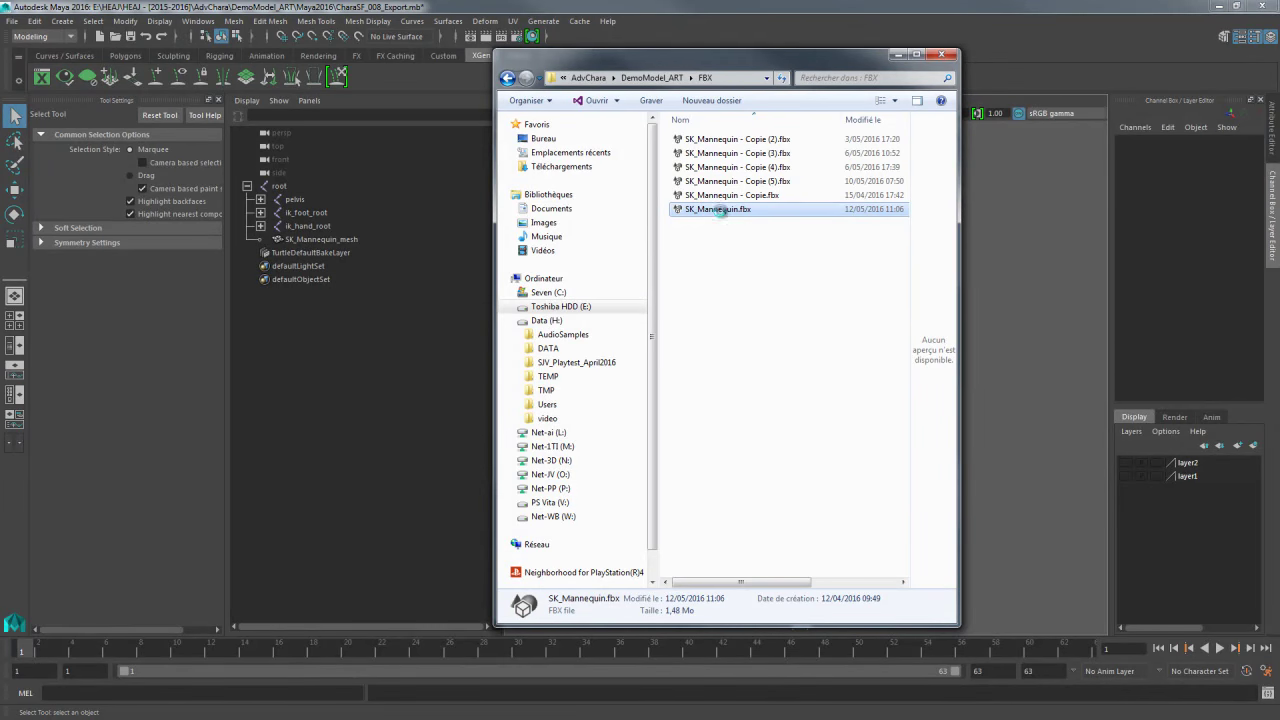
key(ctrl+c)
key(ctrl+v)
click(896, 55)
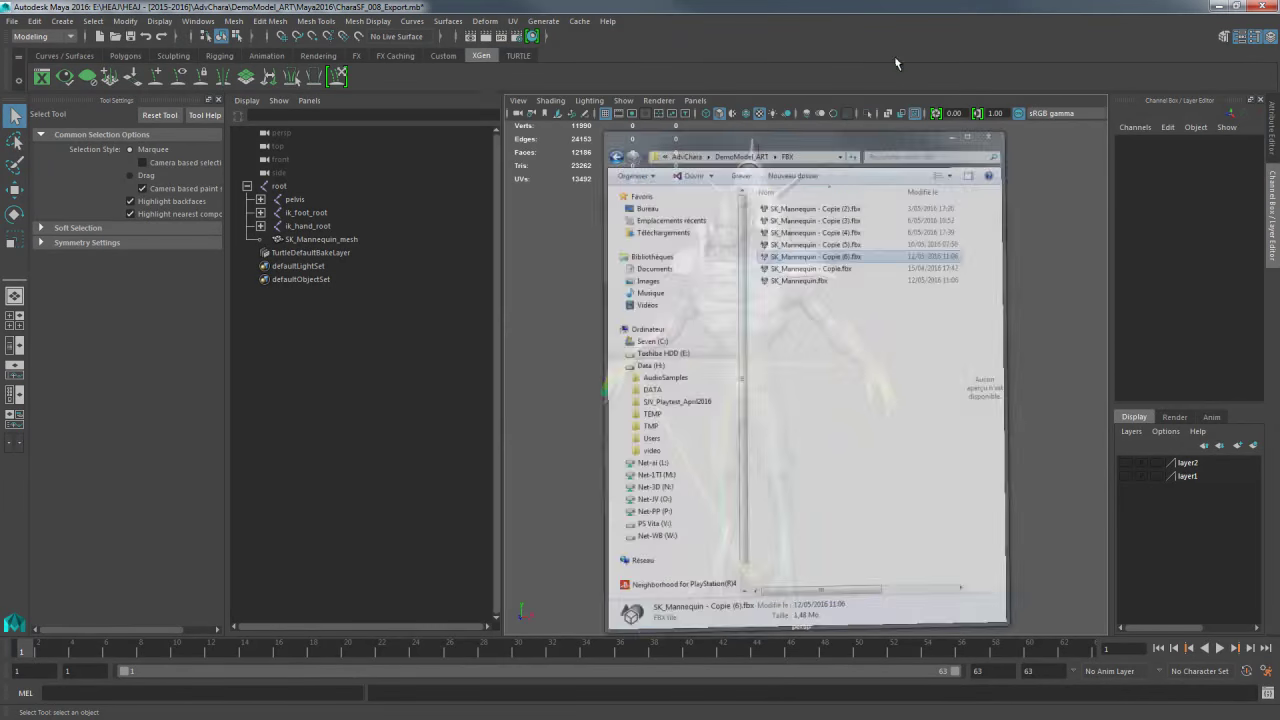
Export All over SK_Mannequin.fbx in the FBX folder with Bake Animation unchecked, confirming the replace
click(12, 20)
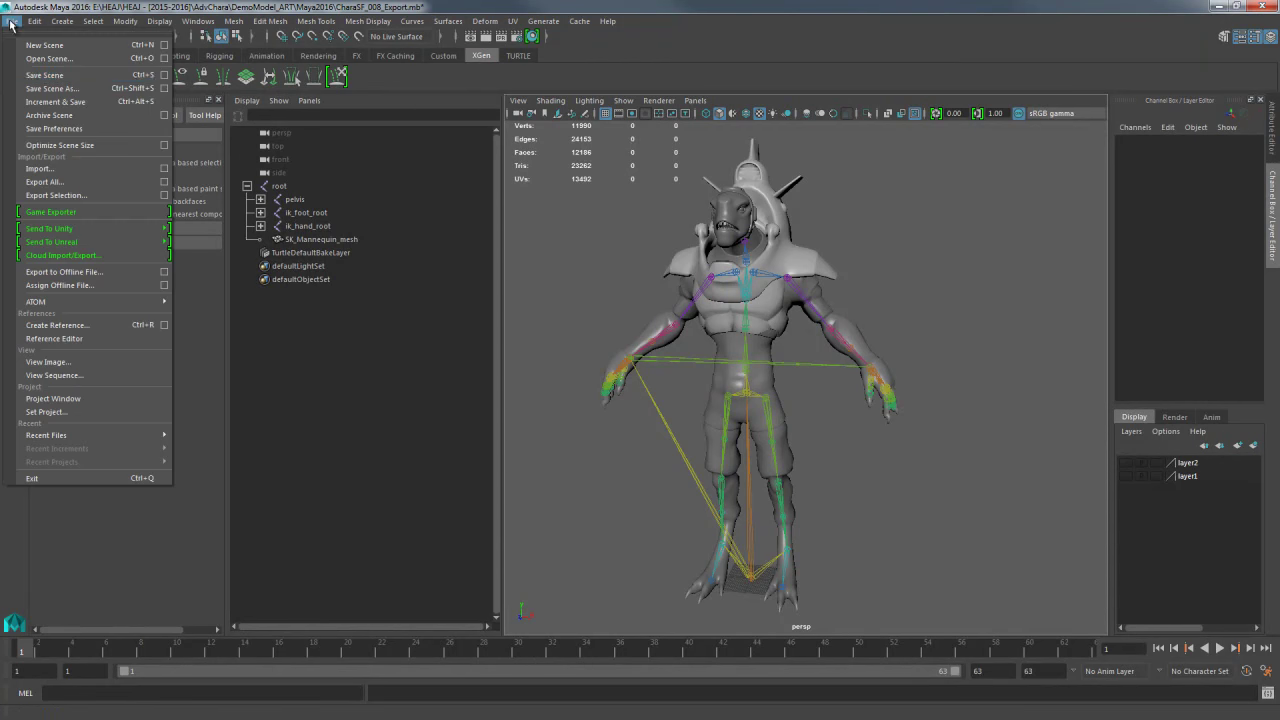
click(43, 187)
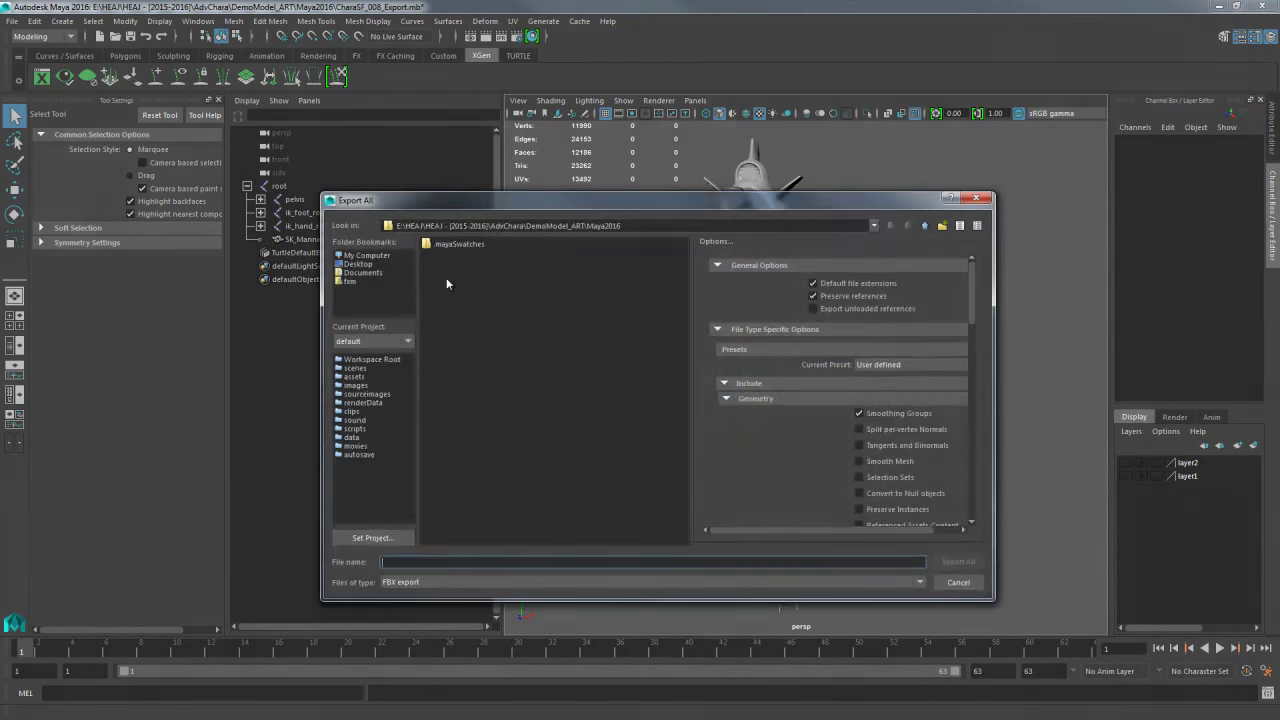
click(925, 226)
double_click(442, 276)
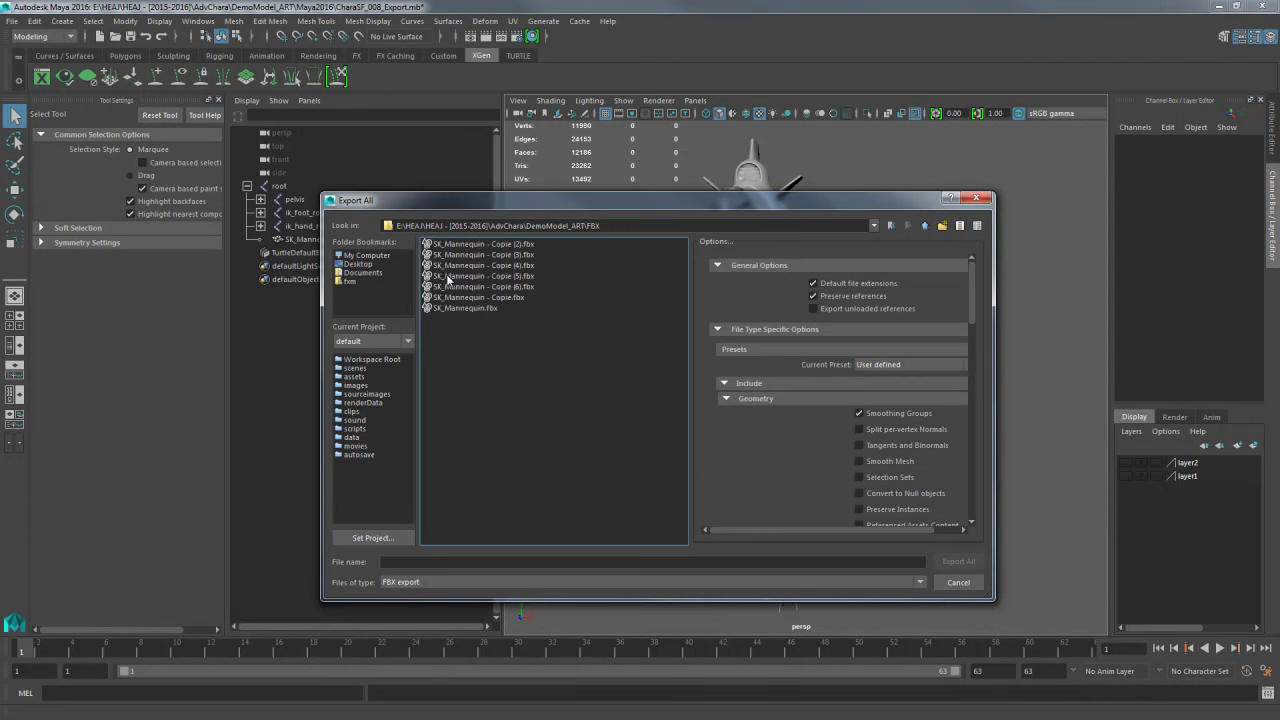
click(515, 308)
drag(970, 310, 976, 380)
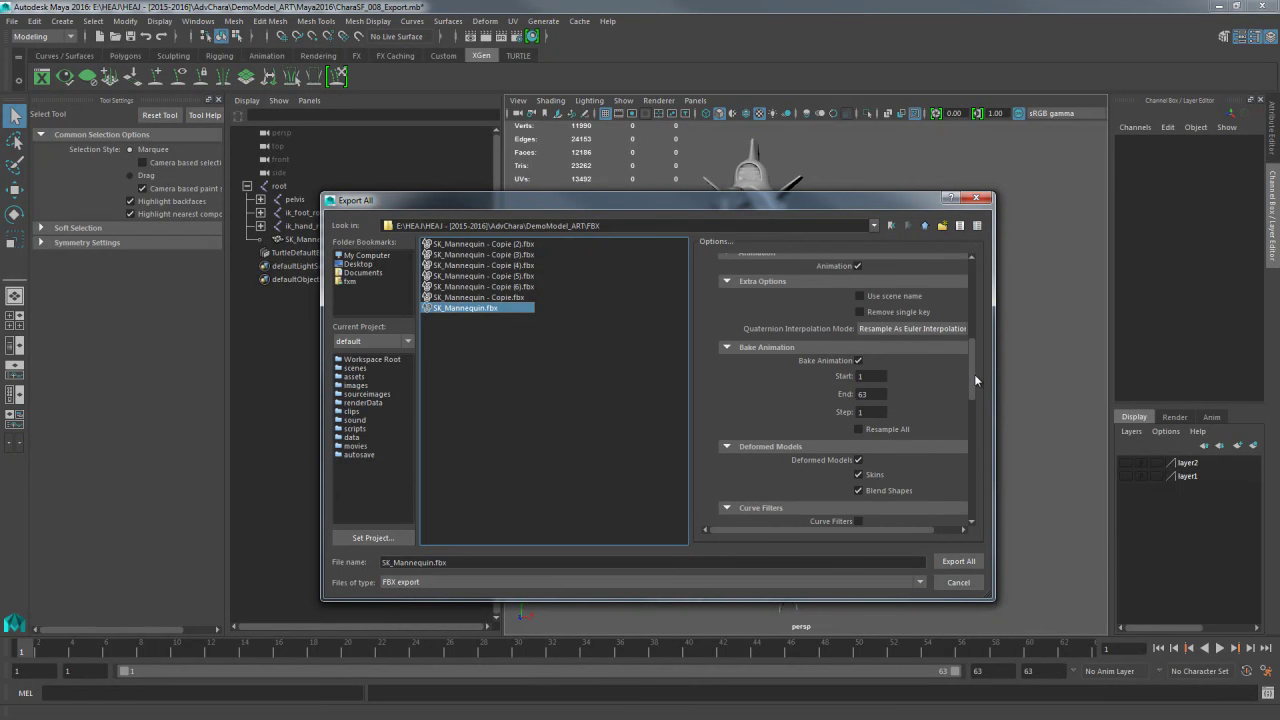
click(859, 361)
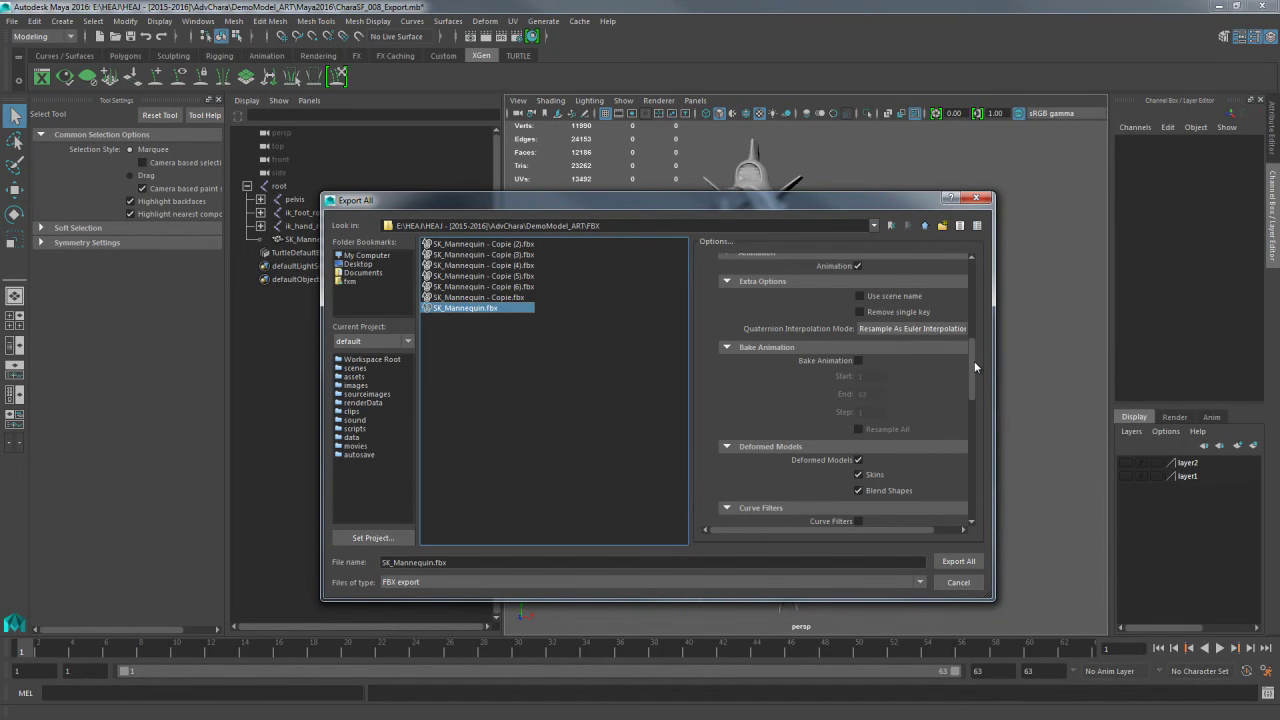
drag(974, 361, 984, 477)
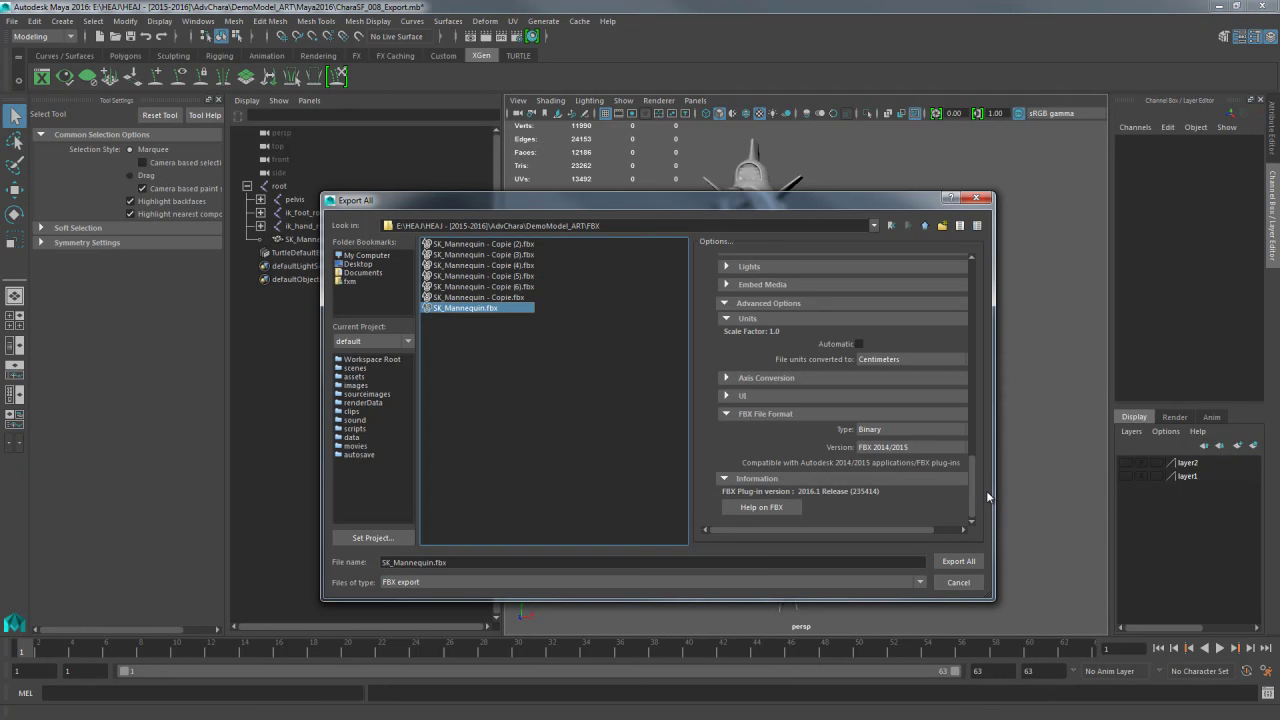
mouse_move(986, 490)
mouse_down()
mouse_move(973, 272)
mouse_move(981, 515)
mouse_up()
click(958, 561)
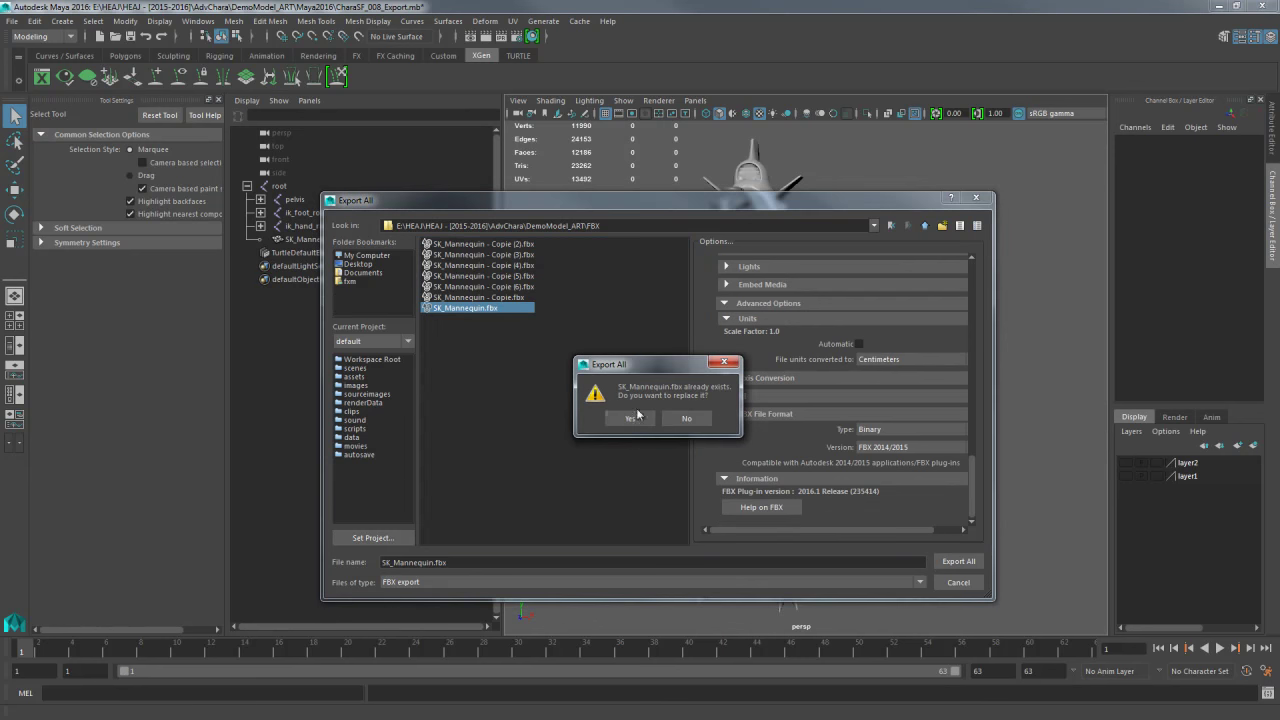
click(627, 418)
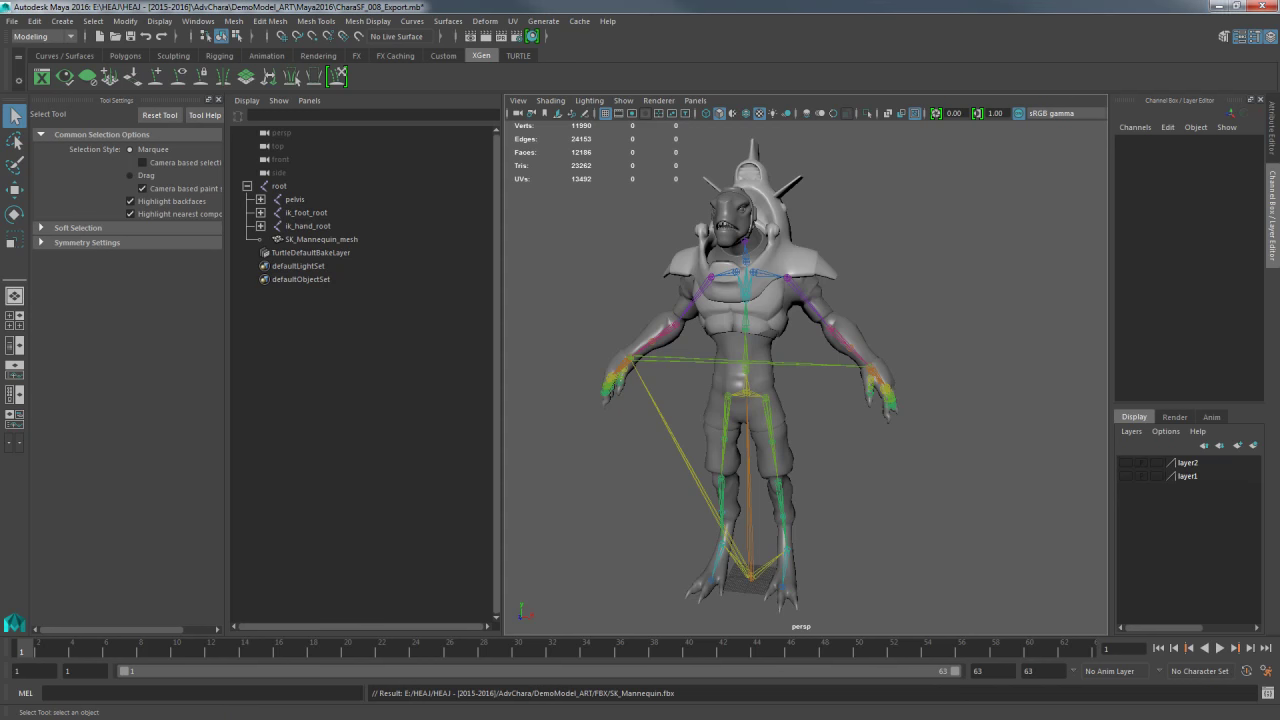
Drag the new SK_Mannequin.fbx into the Character folder, overwrite the asset, and Import All
click(1218, 7)
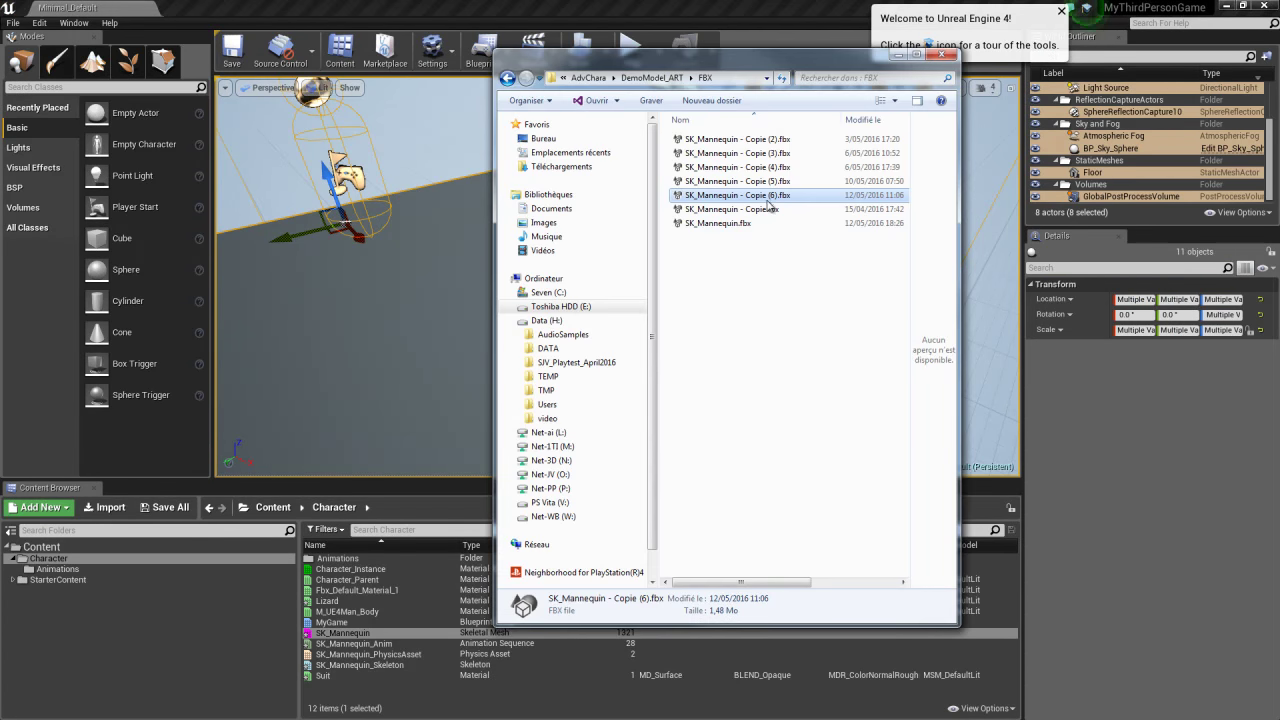
drag(718, 223, 394, 686)
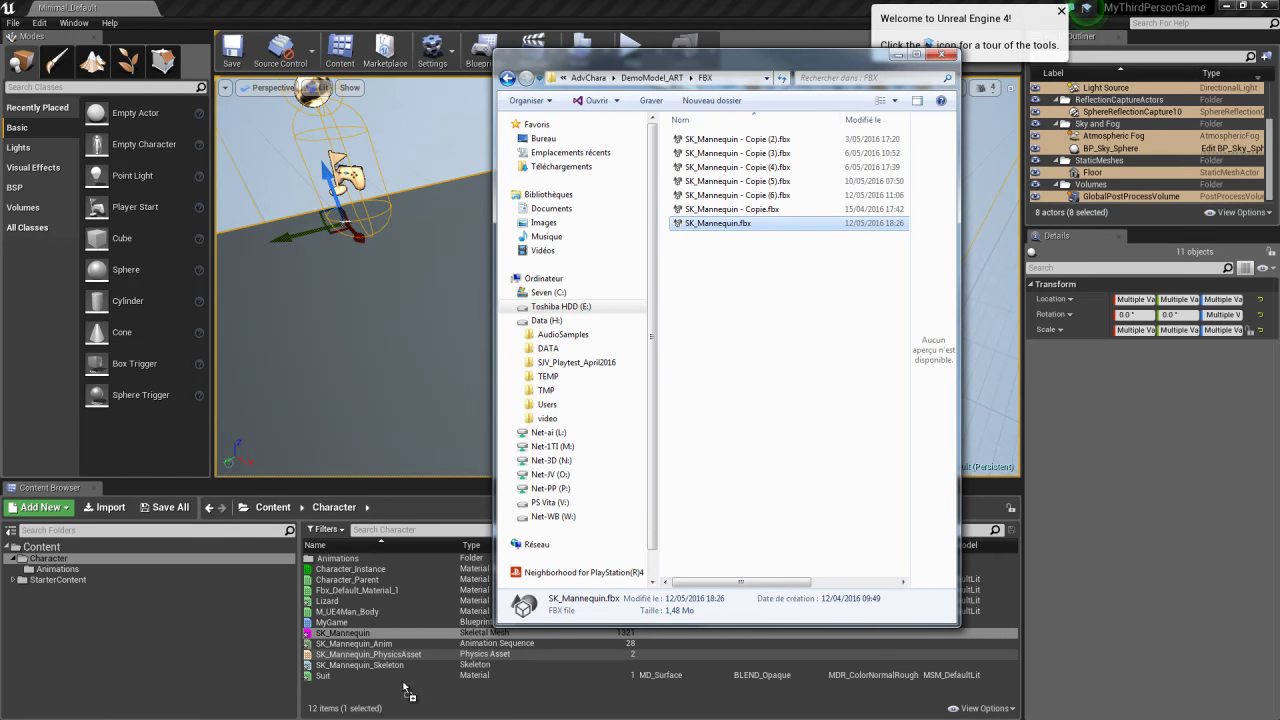
key(Escape)
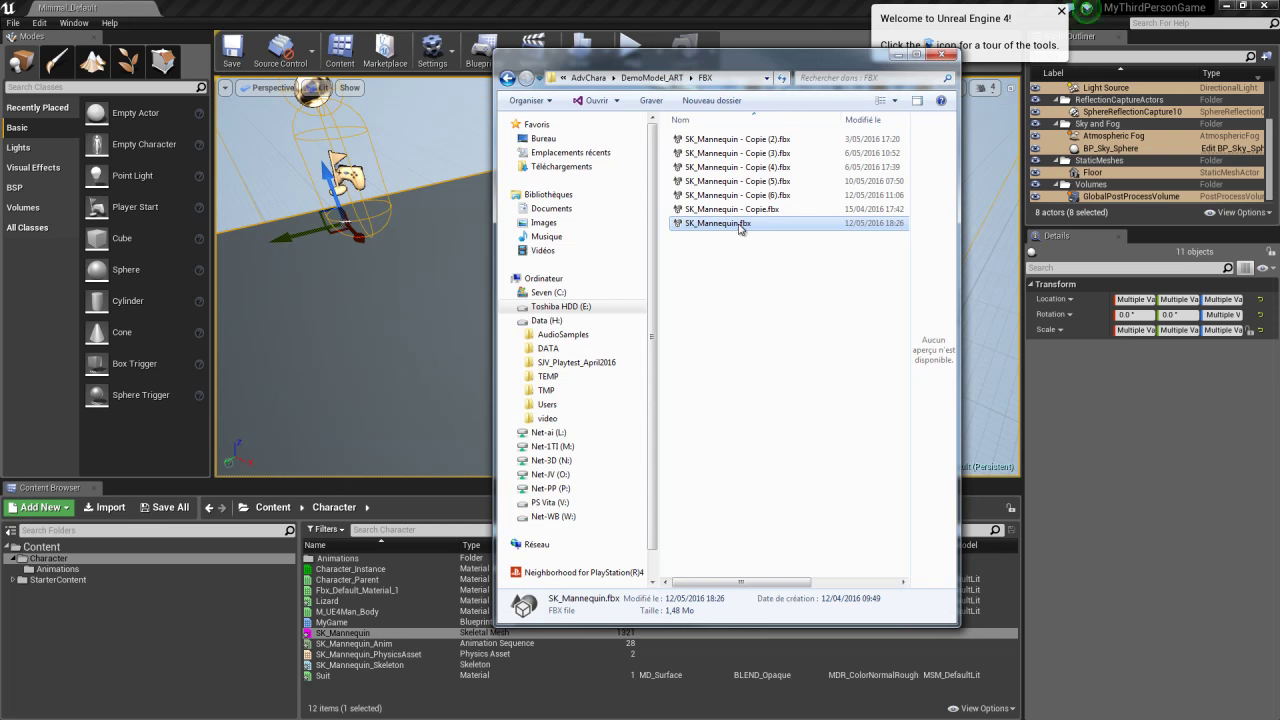
mouse_move(740, 228)
mouse_down()
mouse_move(427, 690)
mouse_move(449, 690)
mouse_up()
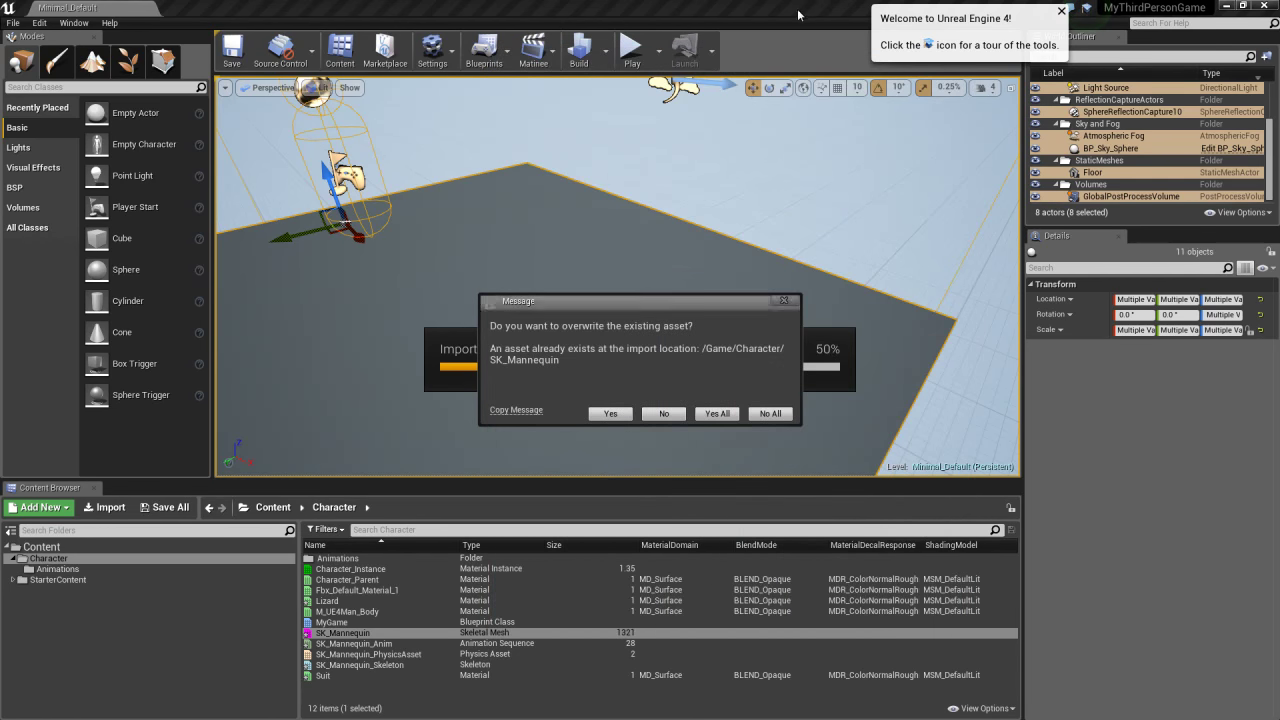
click(713, 414)
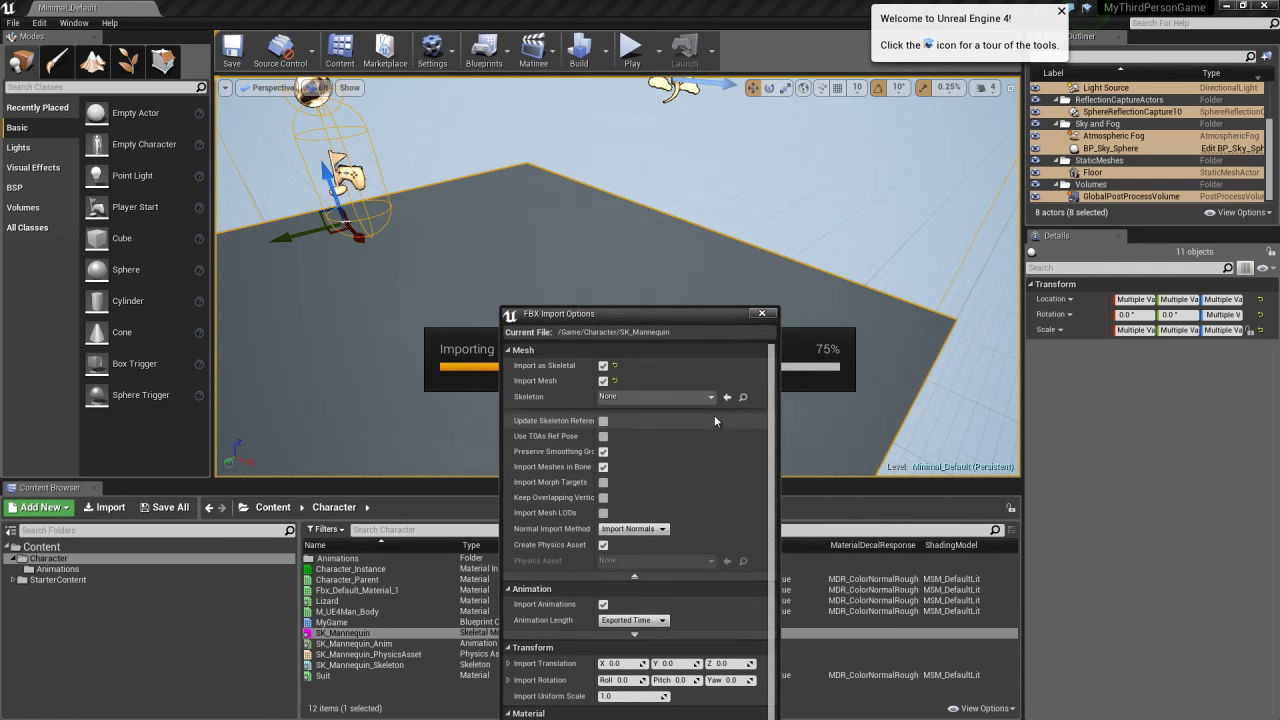
drag(669, 310, 652, 171)
click(645, 644)
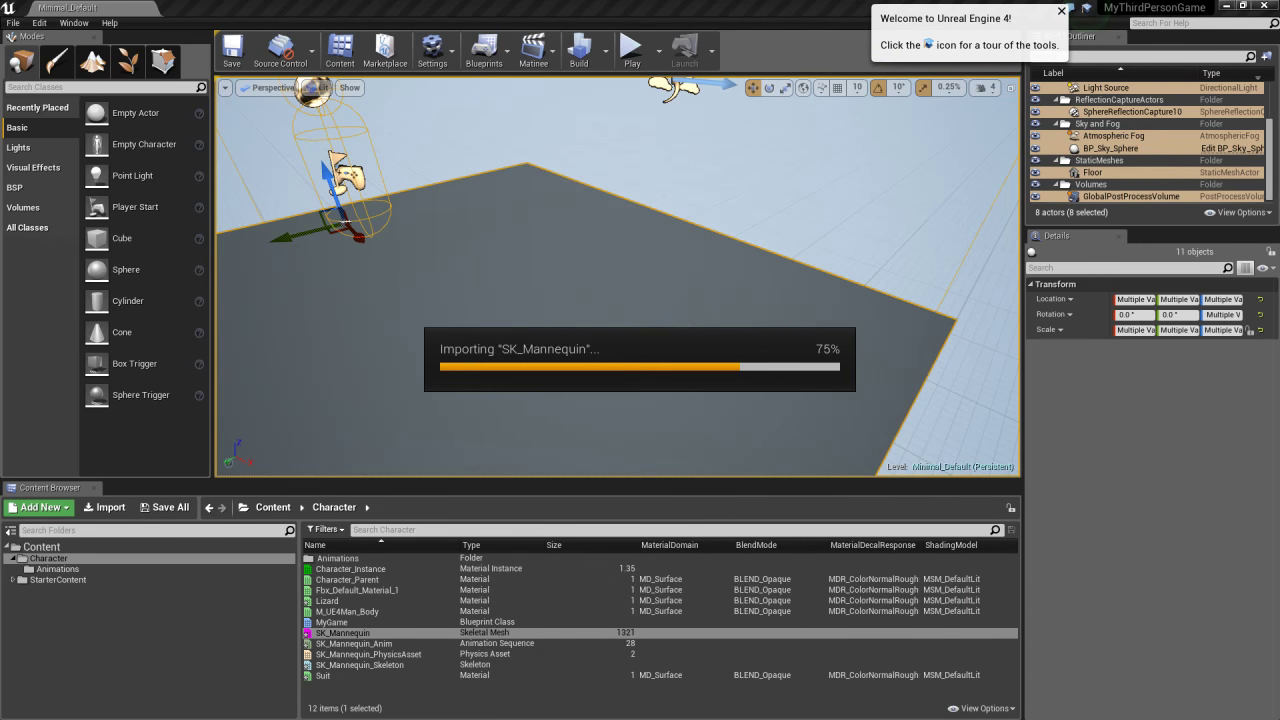
click(632, 52)
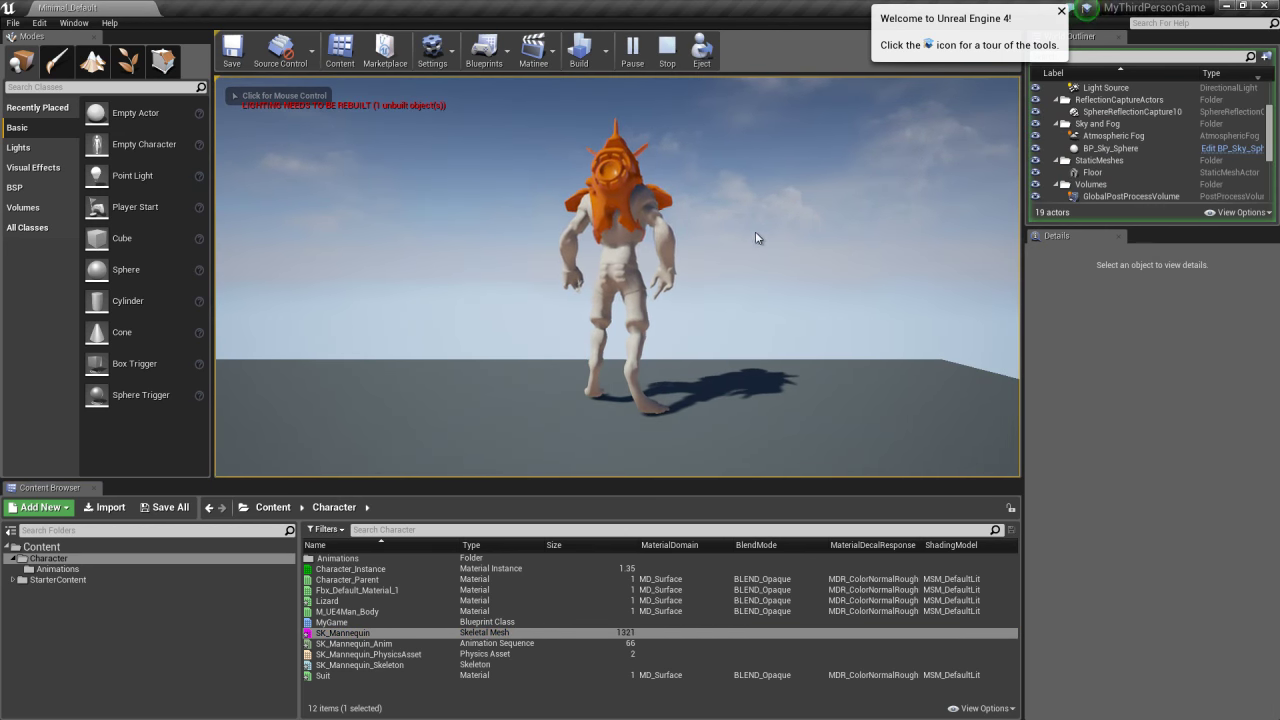
key(w)
key(s)
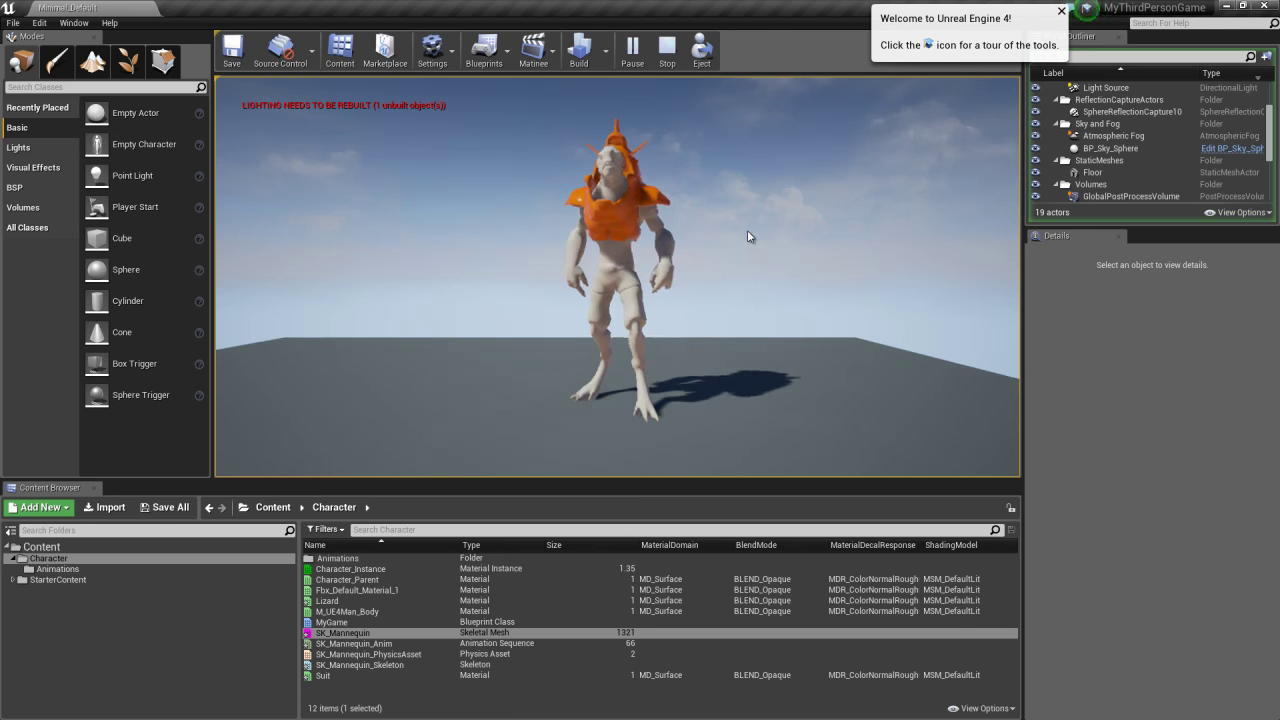
click(747, 236)
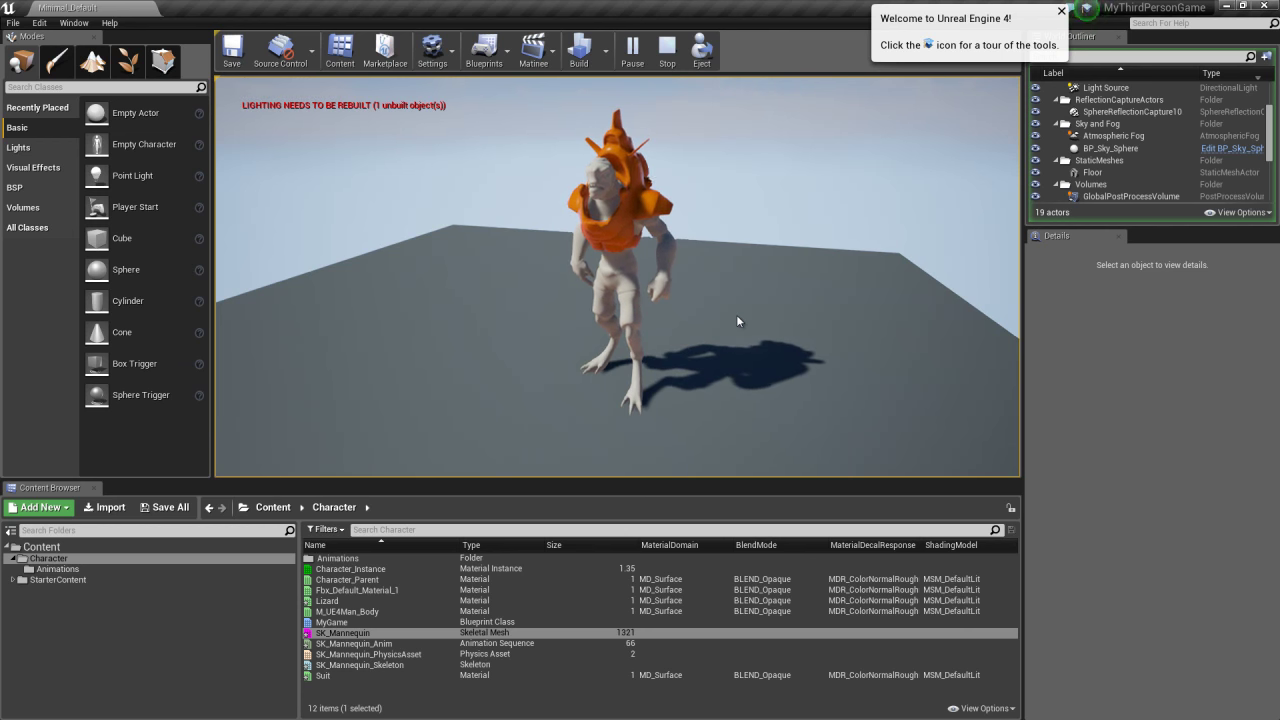
key(Escape)
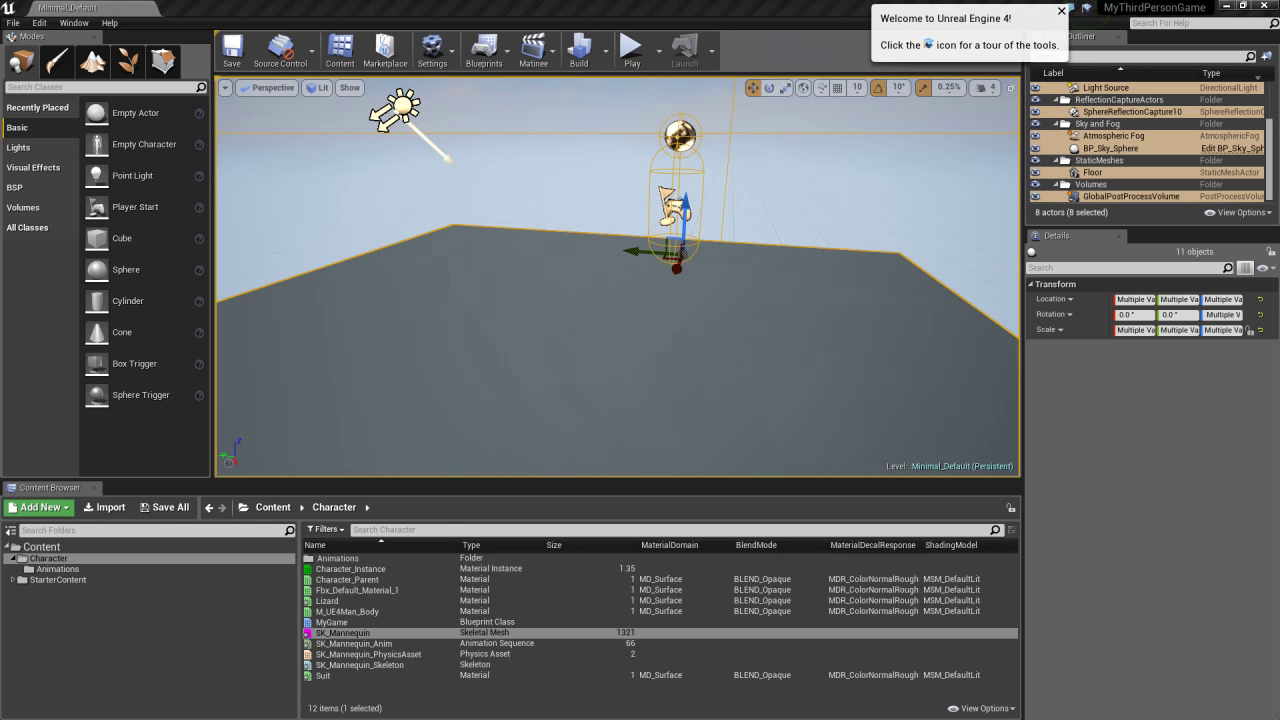
In the Textures folder, select the SpaceLizard_Body Albedo, AO, Curvature, Metalness, Roughness, SSS and Nmap maps
key(BackSpace)
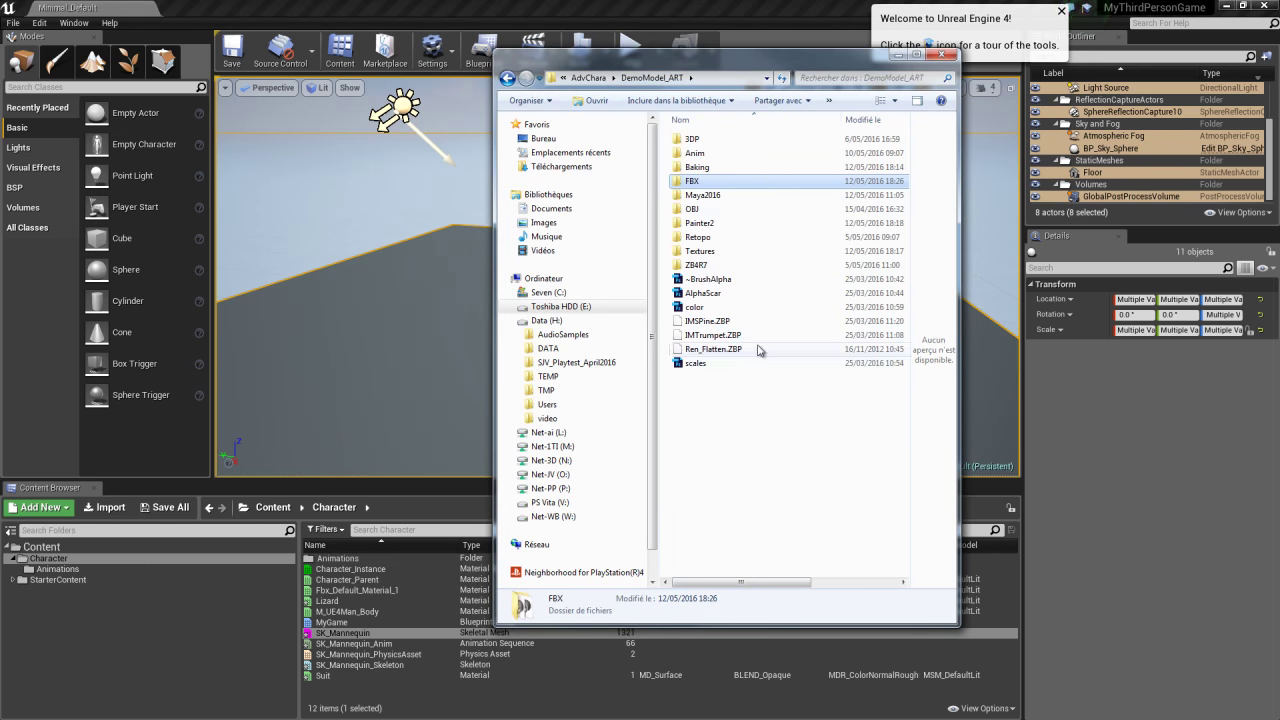
double_click(700, 251)
click(760, 194)
ctrl+click(783, 206)
ctrl+click(785, 248)
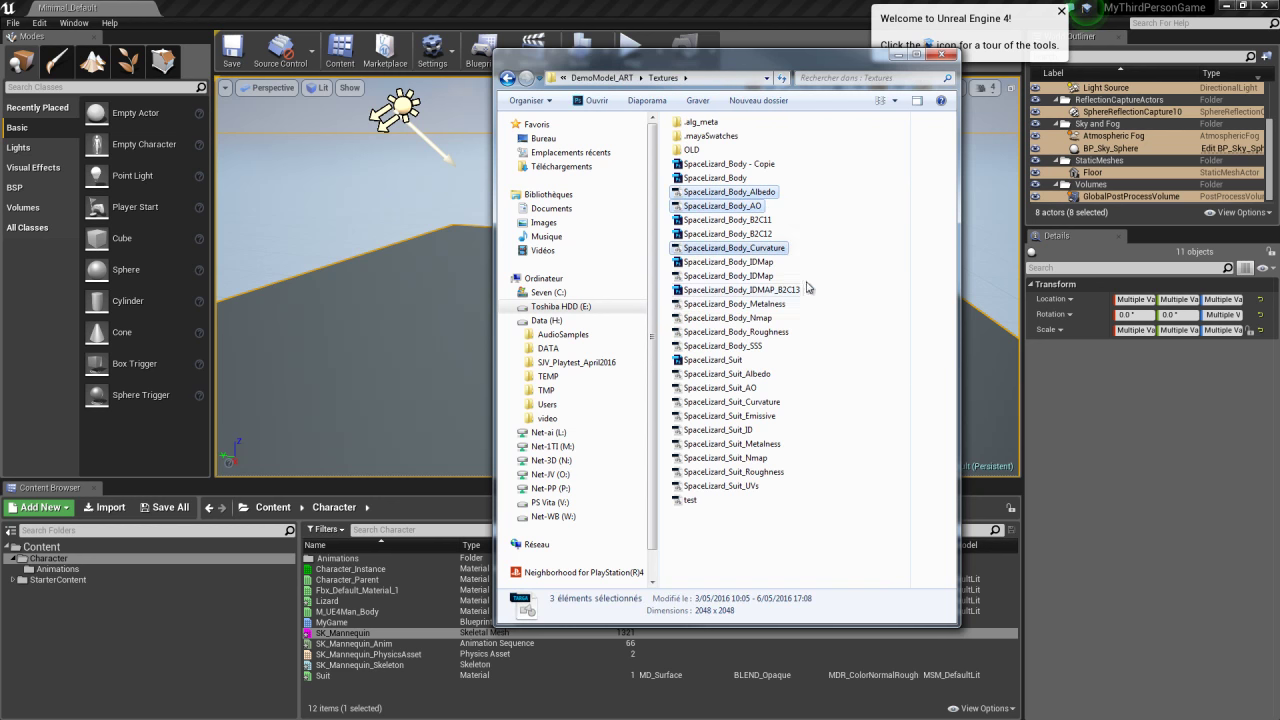
ctrl+click(785, 304)
ctrl+click(780, 332)
ctrl+click(755, 346)
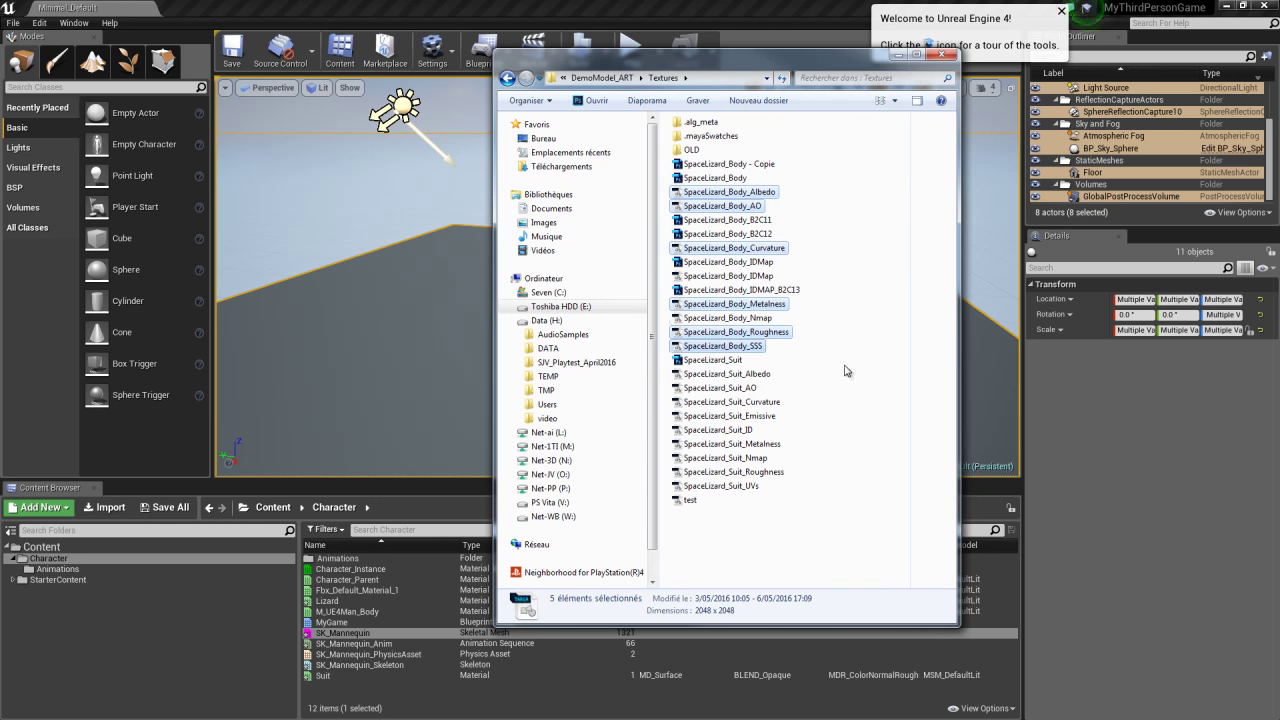
ctrl+click(770, 318)
Add the six Suit maps, drop both Curvature maps, and import the twelve textures into Character
ctrl+click(762, 374)
ctrl+click(776, 402)
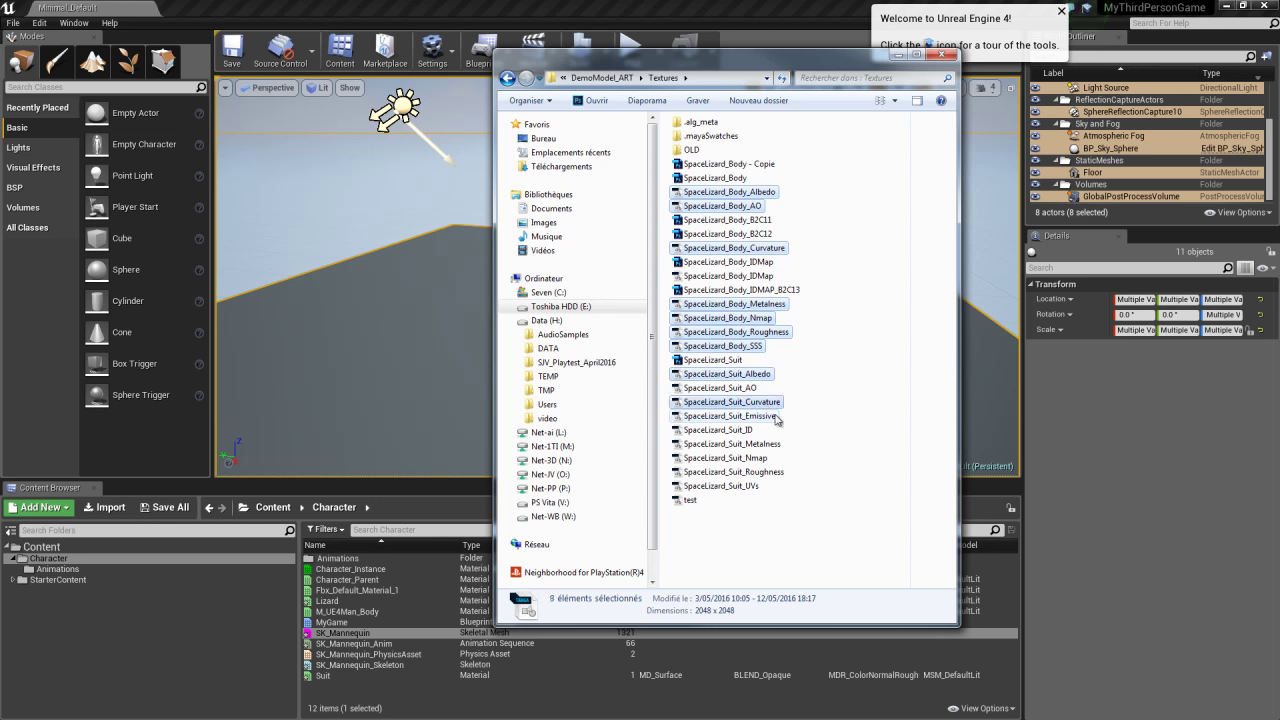
ctrl+click(779, 416)
ctrl+click(760, 388)
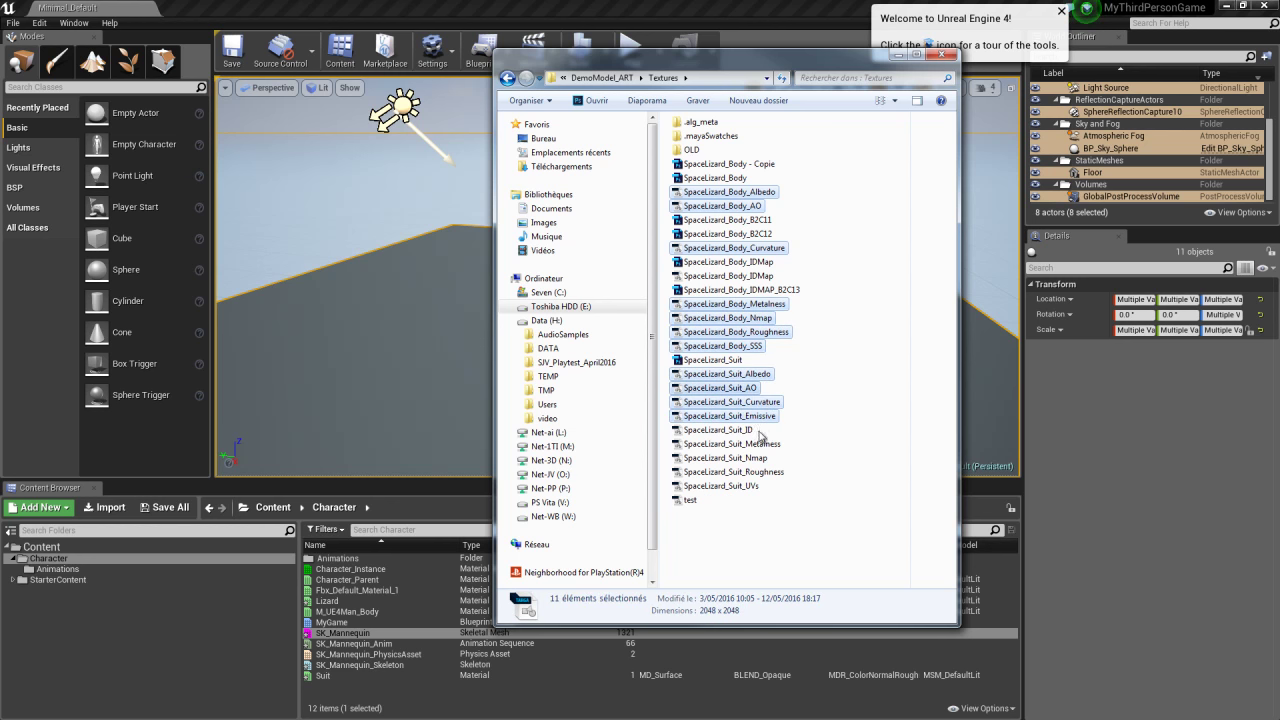
ctrl+click(777, 403)
ctrl+click(785, 249)
ctrl+click(766, 472)
ctrl+click(760, 458)
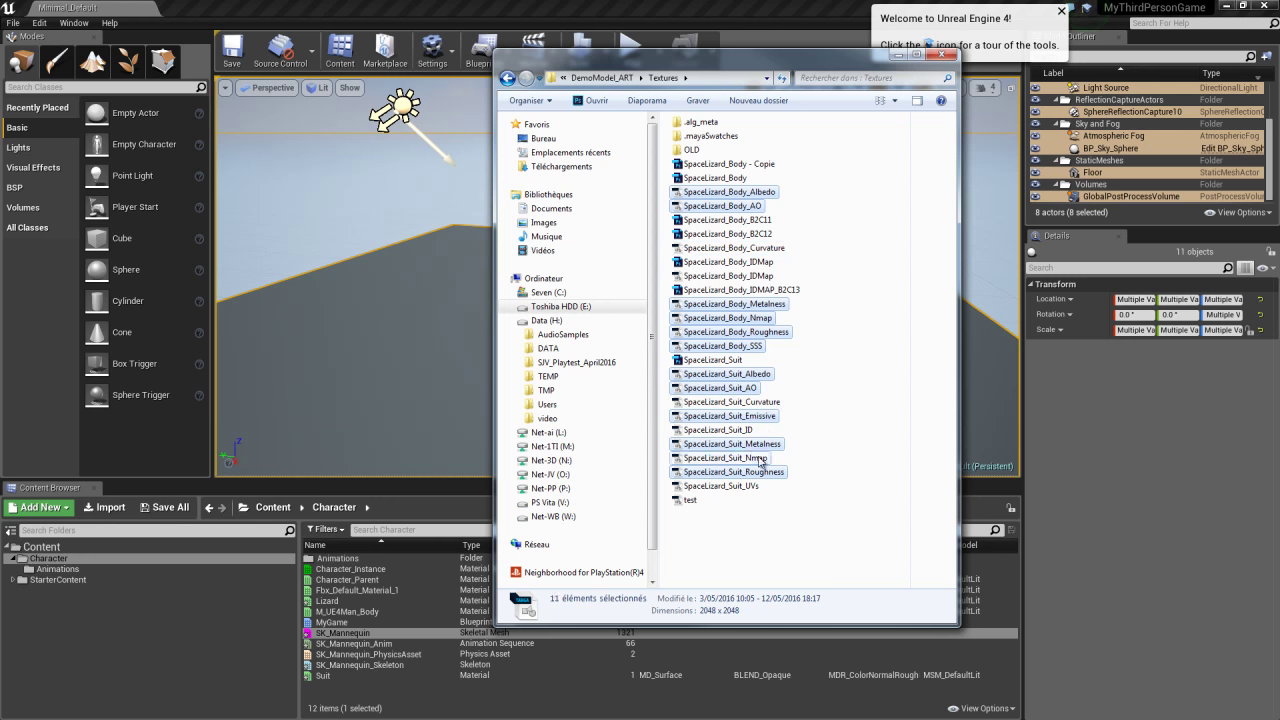
ctrl+click(760, 444)
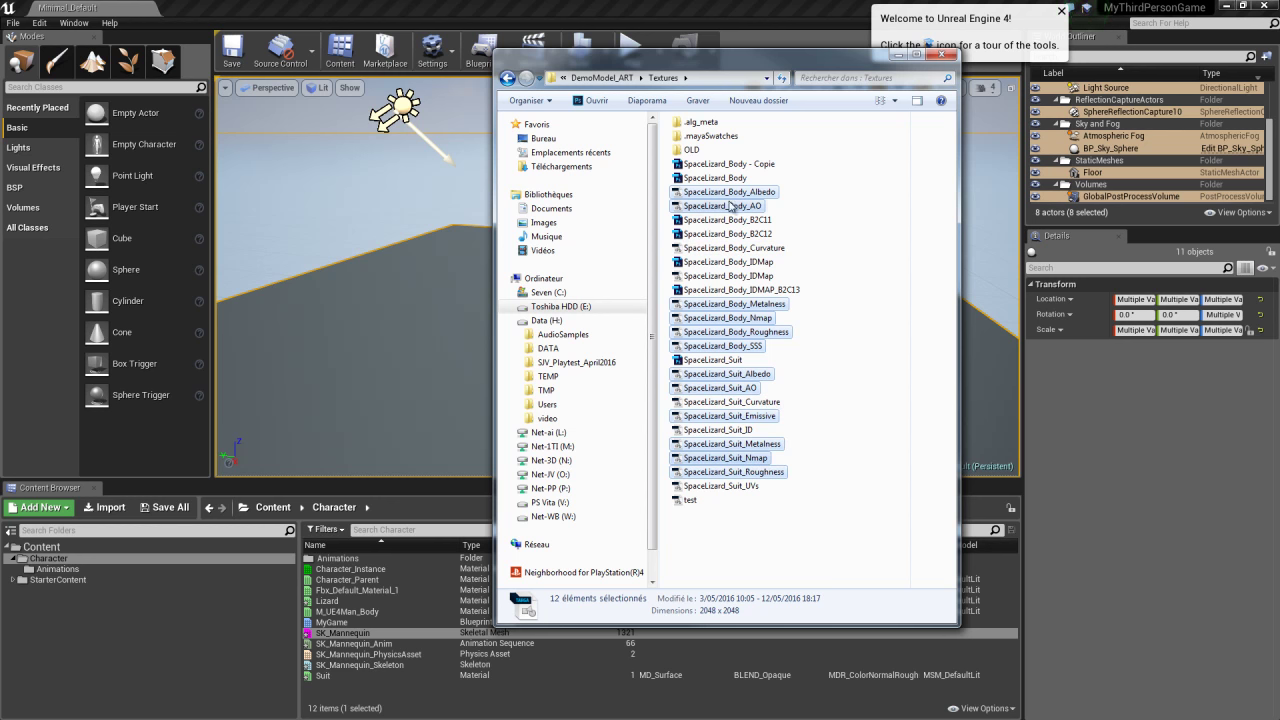
drag(738, 202, 404, 686)
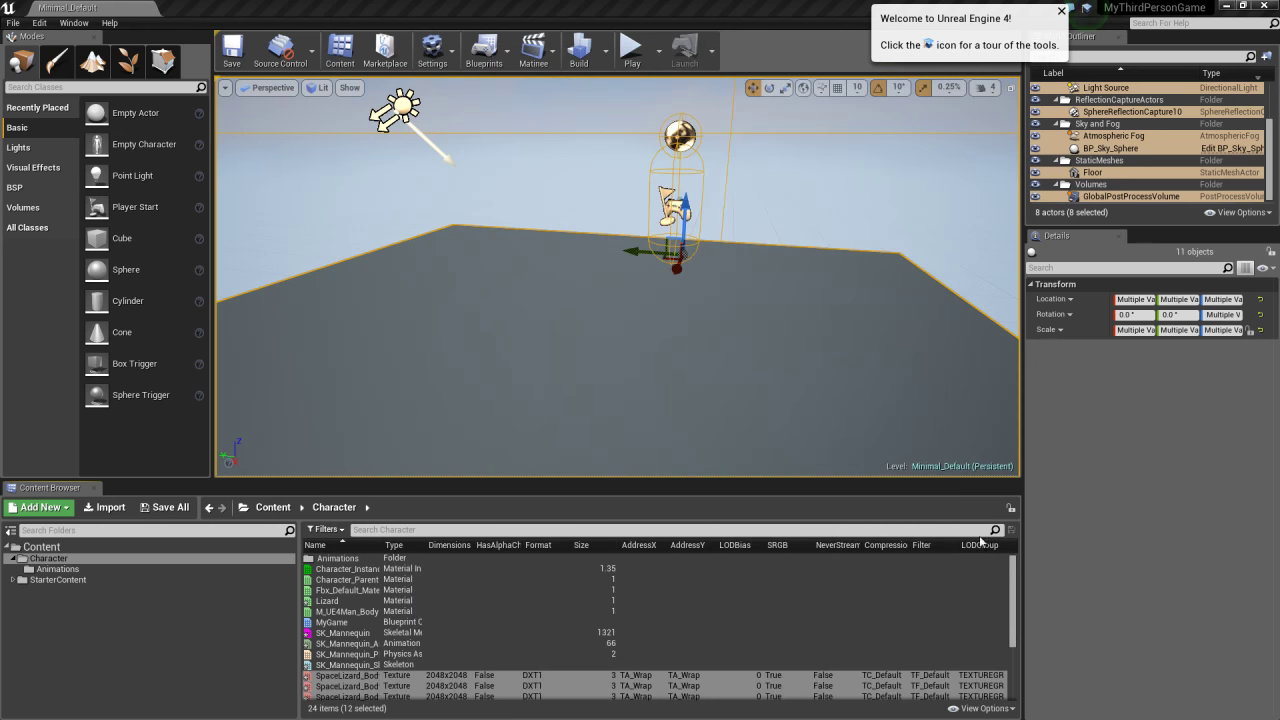
drag(1013, 608, 1017, 655)
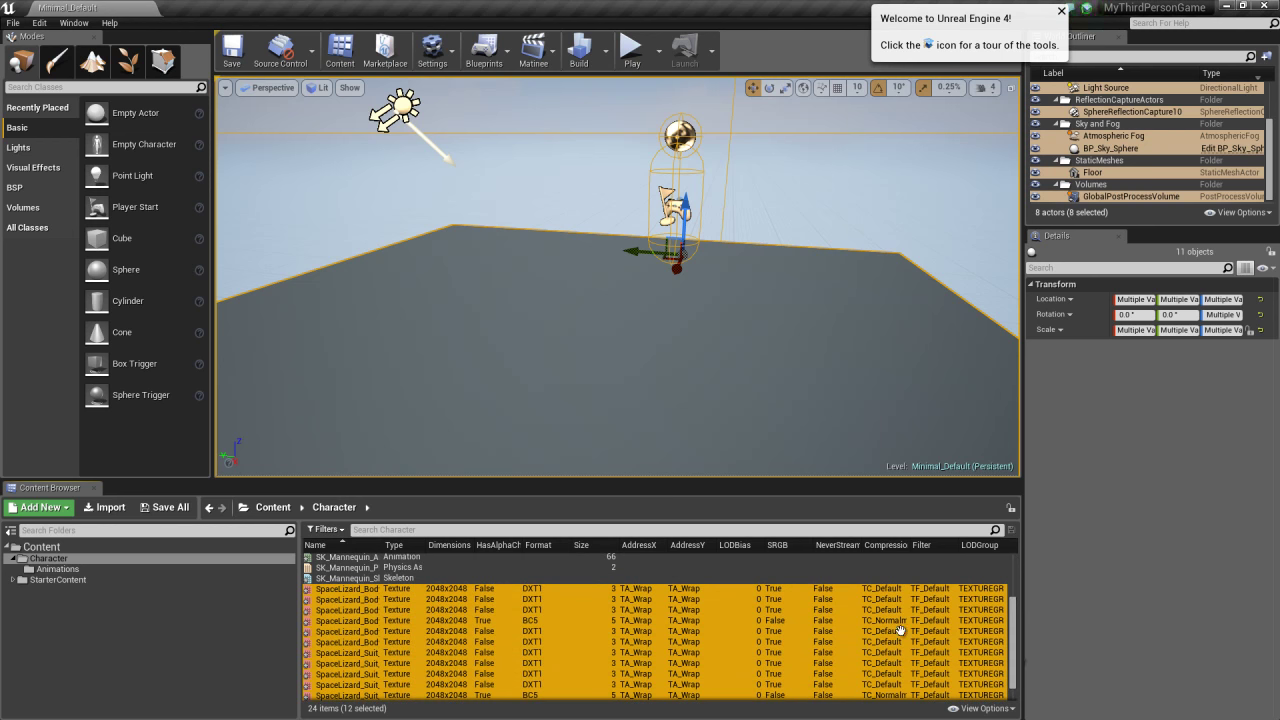
drag(1015, 635, 1015, 600)
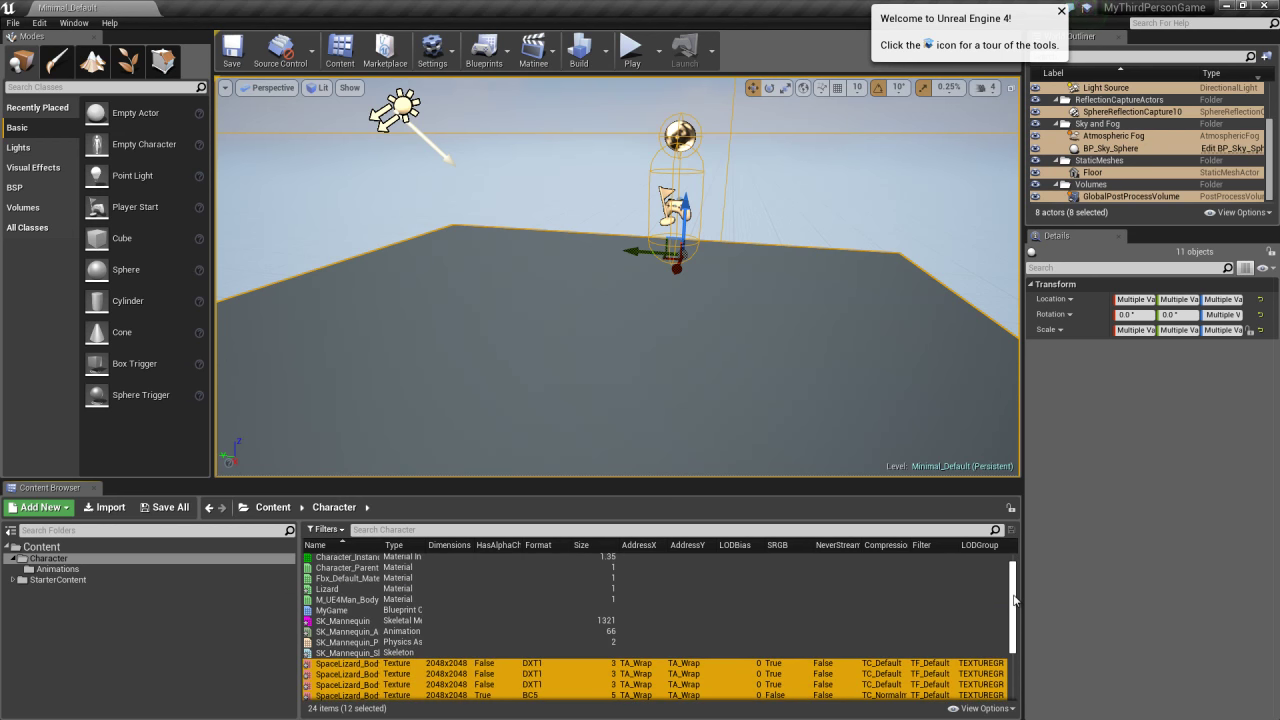
In the SK_Mannequin mesh editor, assign Suit to Element 0 and Lizard to Element 1
double_click(419, 621)
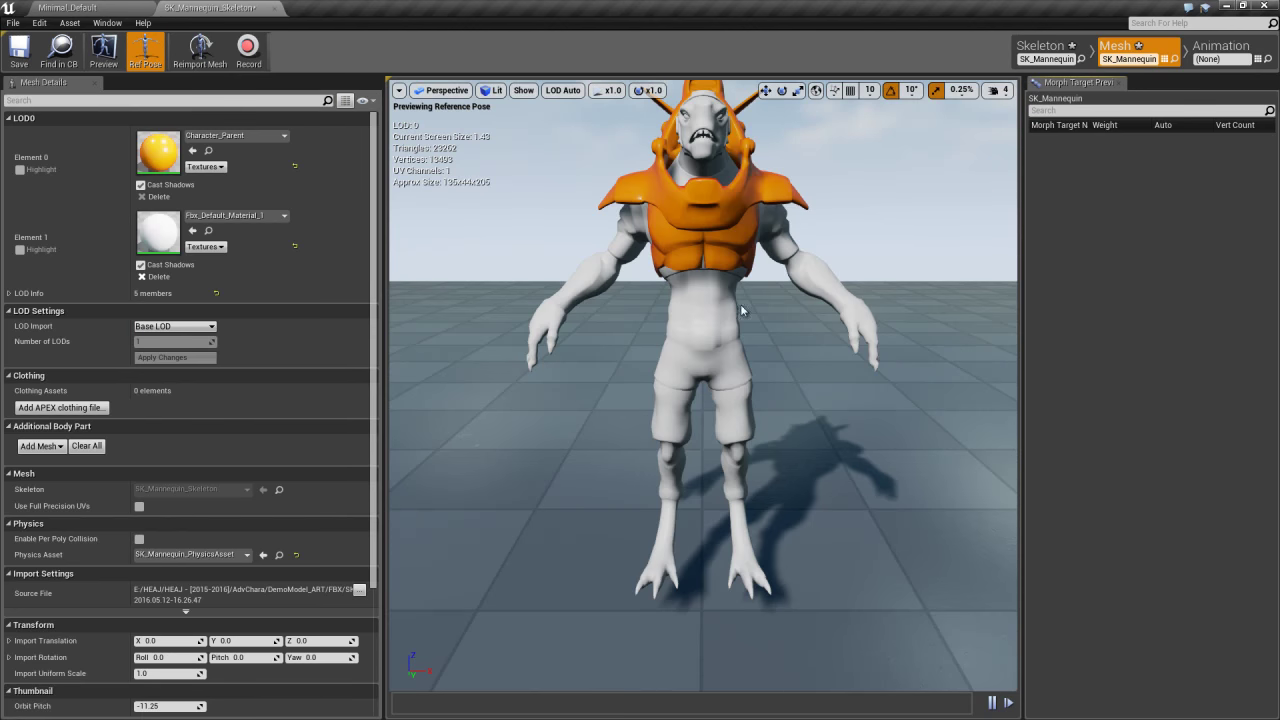
click(285, 137)
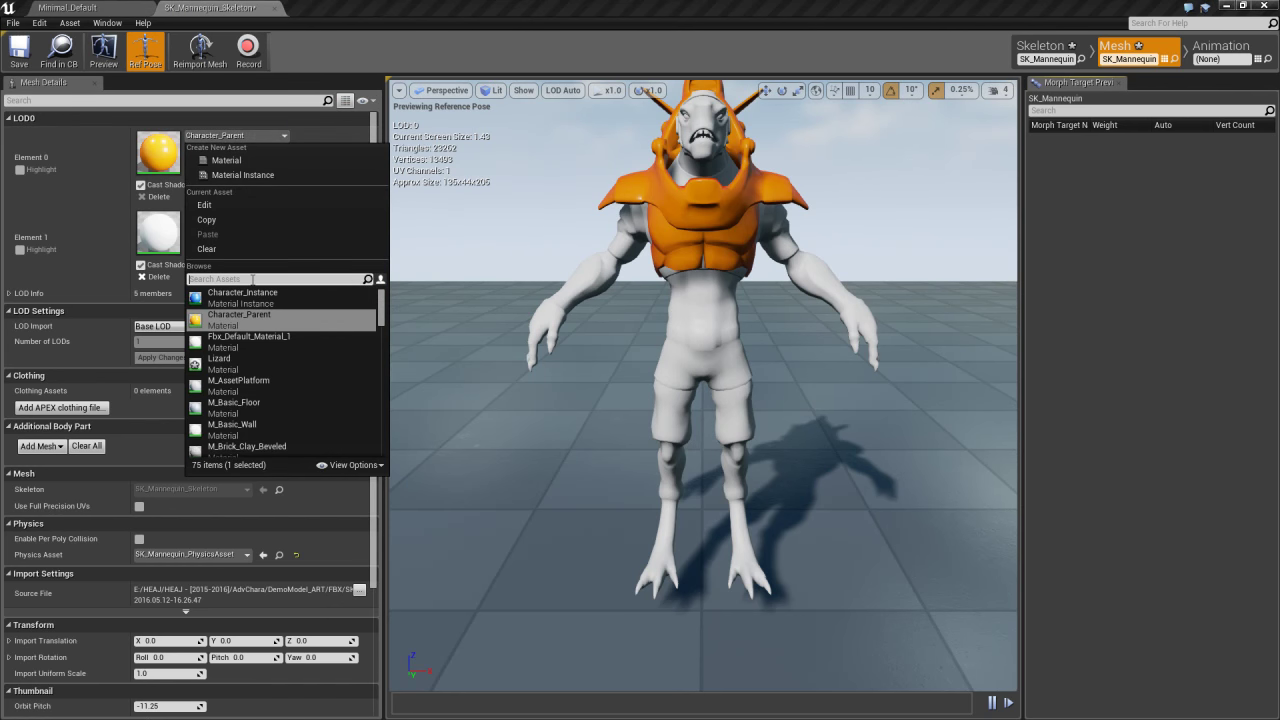
text(suit)
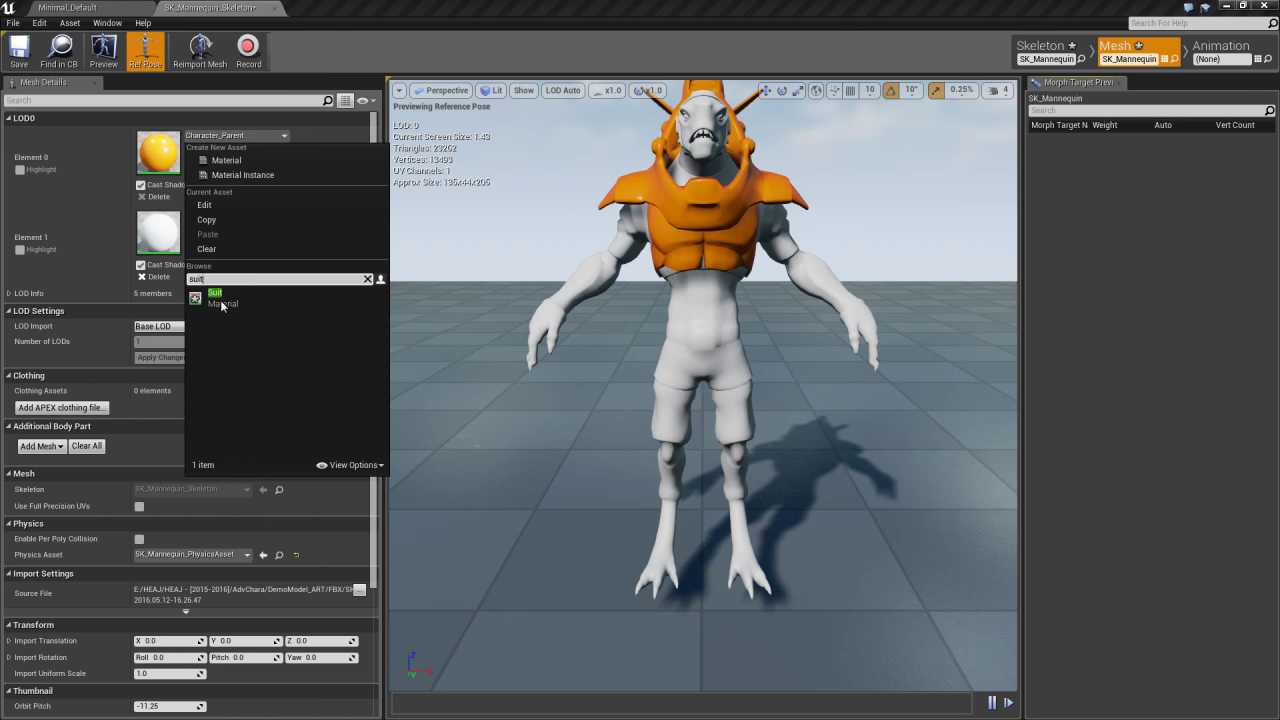
click(222, 304)
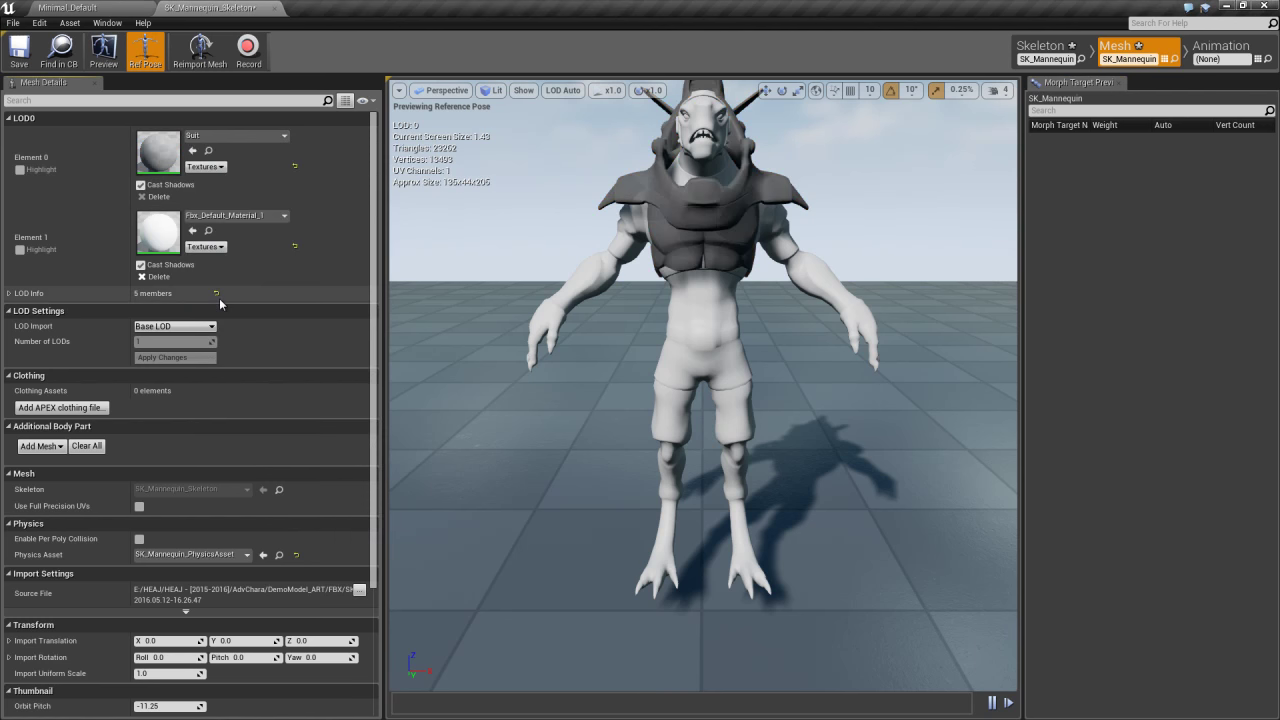
click(210, 218)
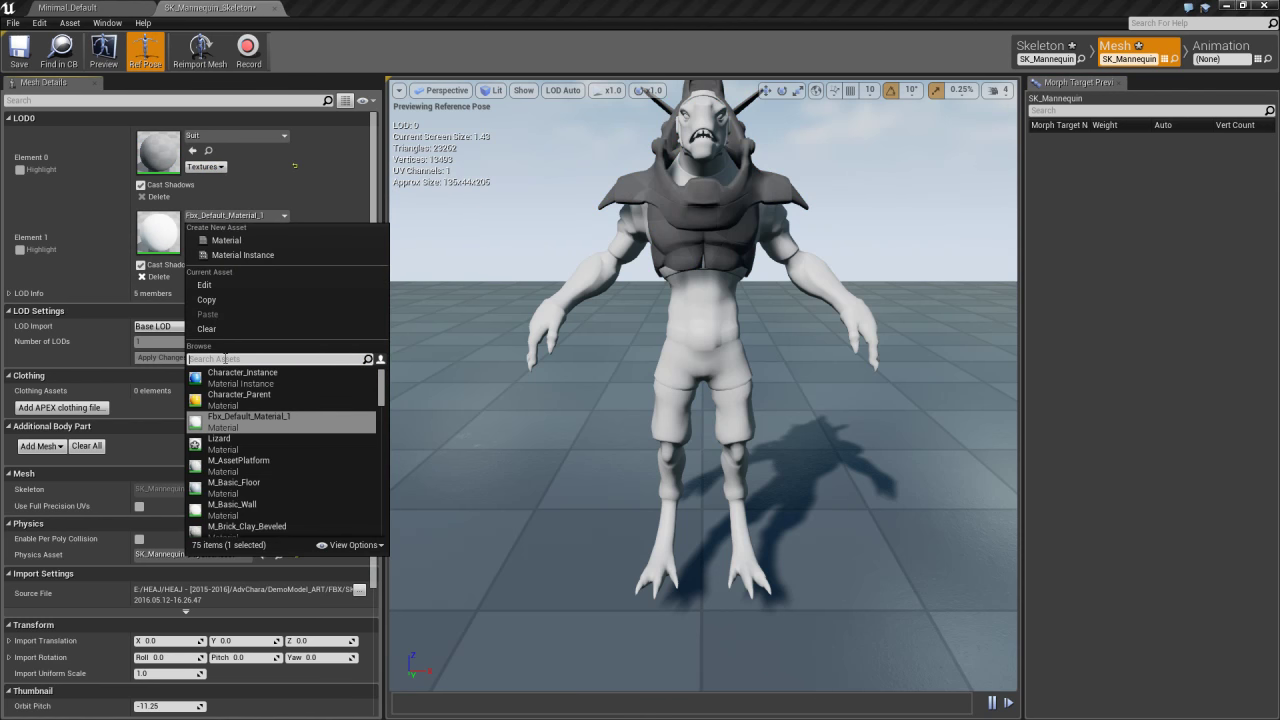
text(liza)
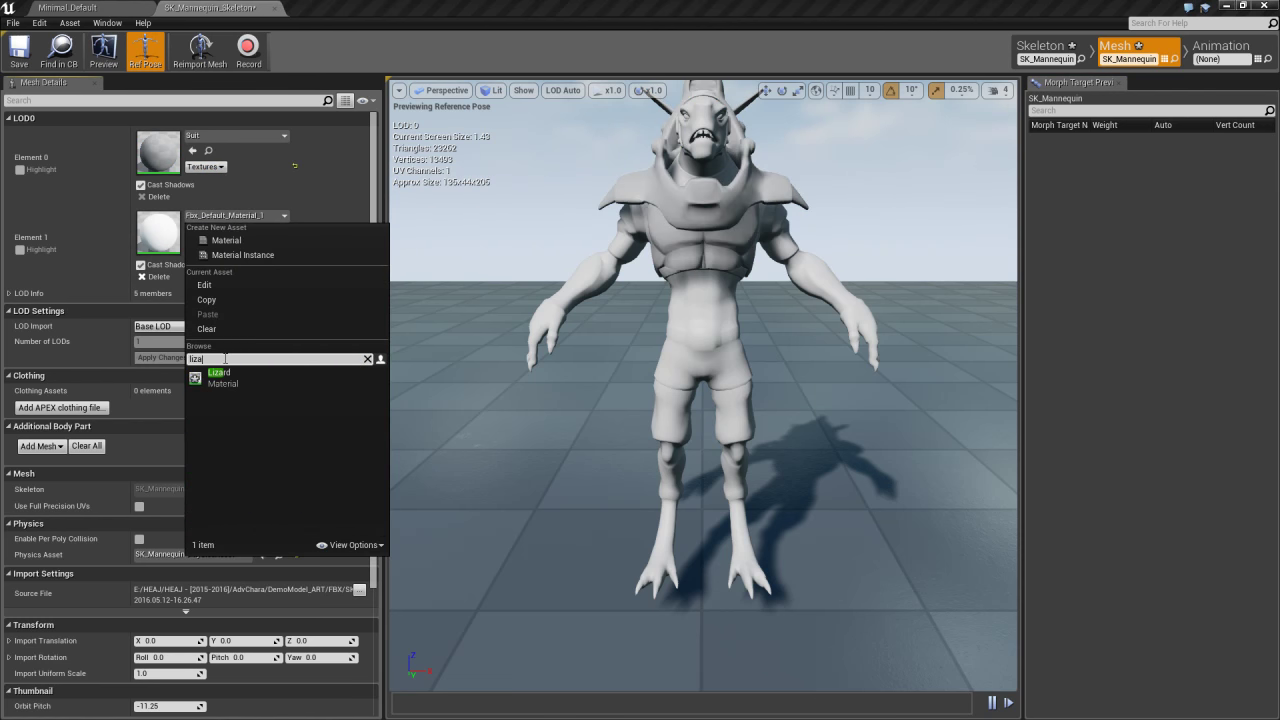
click(213, 376)
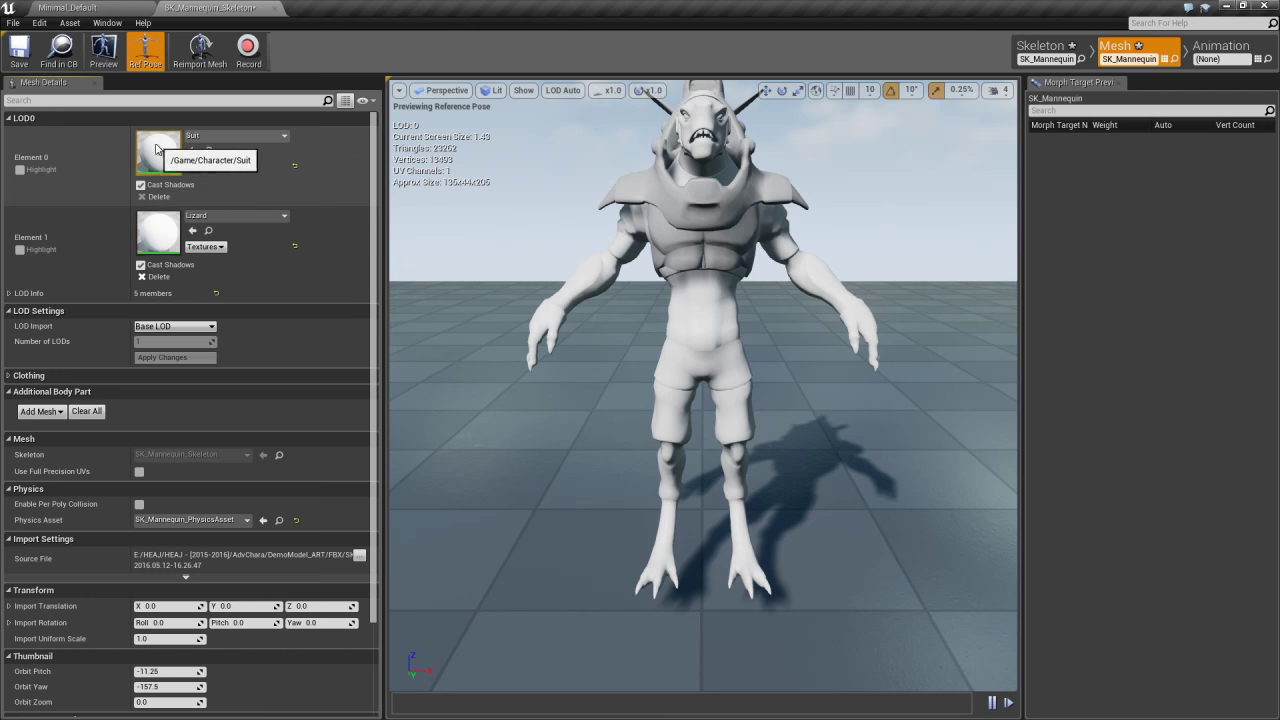
Open the Suit material in a maximized material editor
double_click(163, 155)
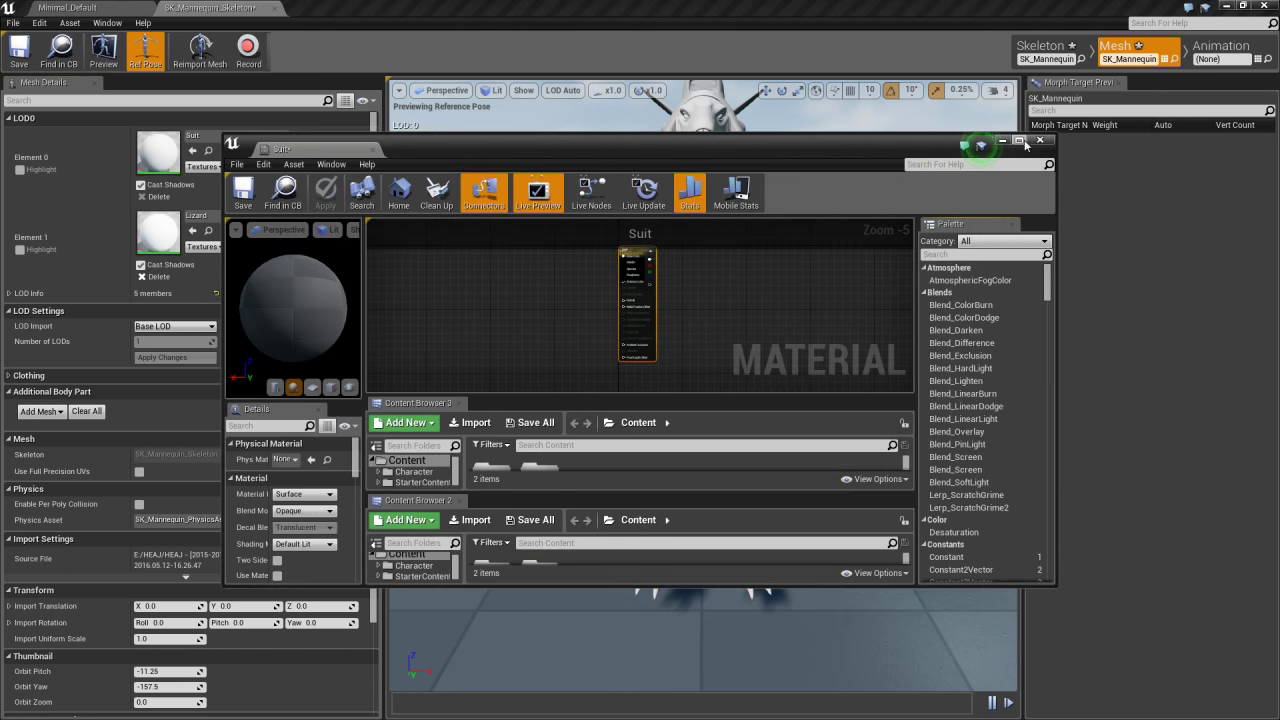
click(1020, 141)
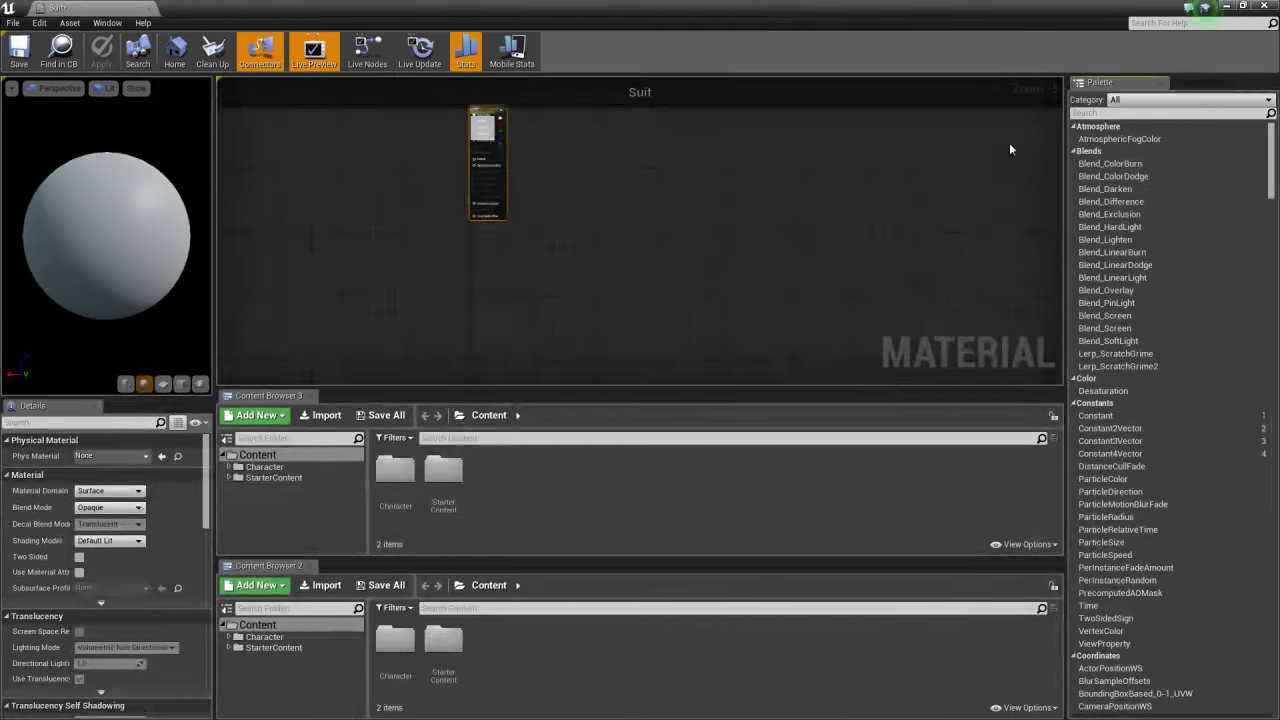
click(310, 396)
Add the six Suit textures from the Character folder as sample nodes and space out the existing nodes
double_click(405, 579)
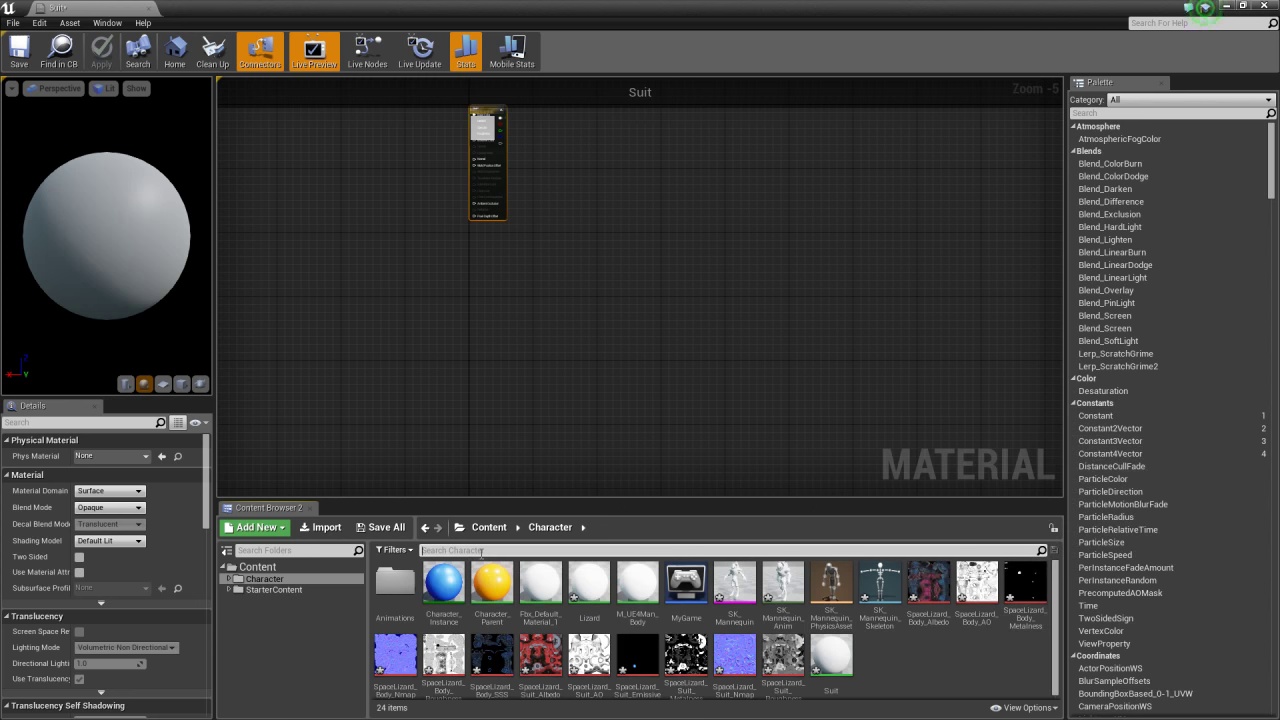
text(suit)
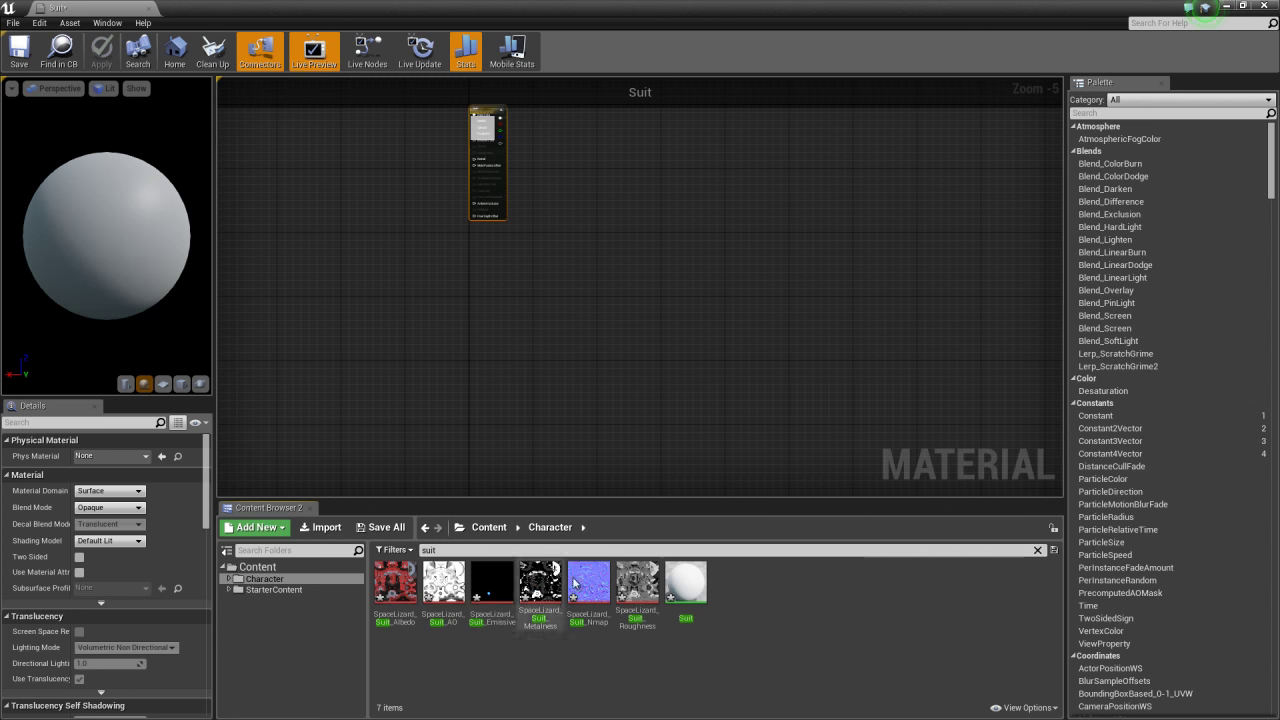
drag(403, 587, 634, 590)
drag(400, 583, 361, 283)
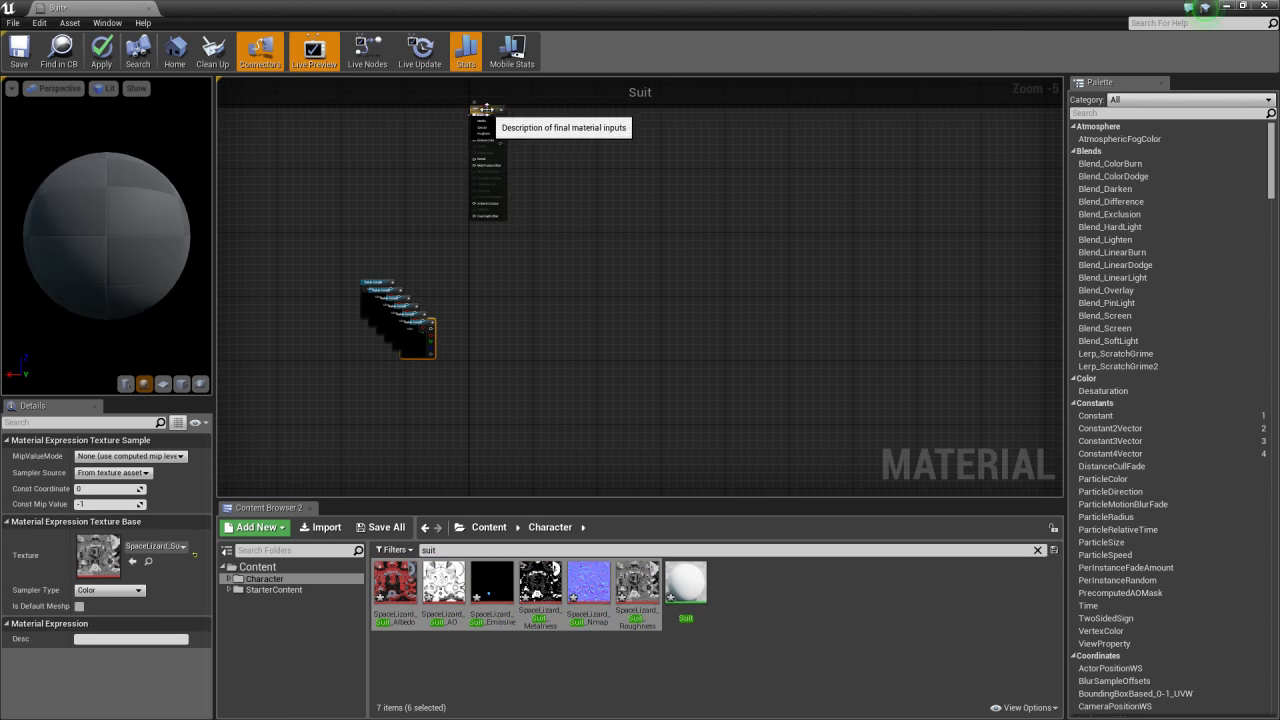
scroll(531, 188, up, 1)
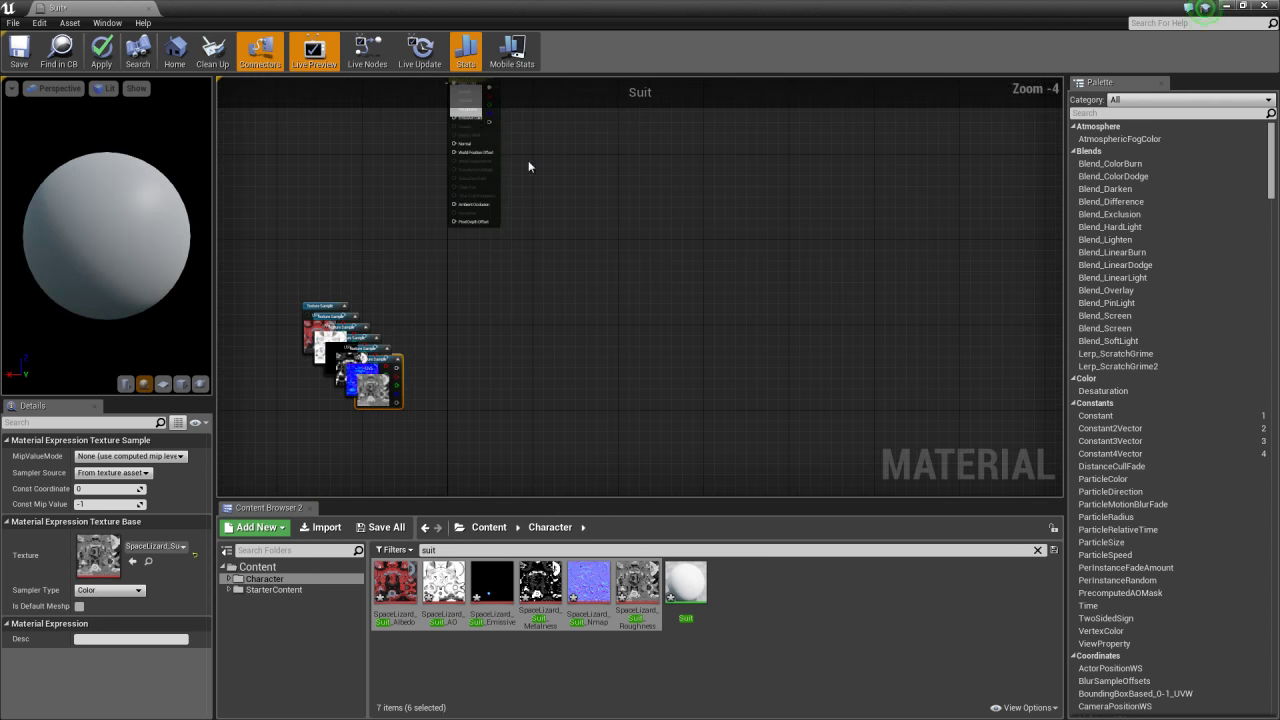
drag(458, 118, 601, 288)
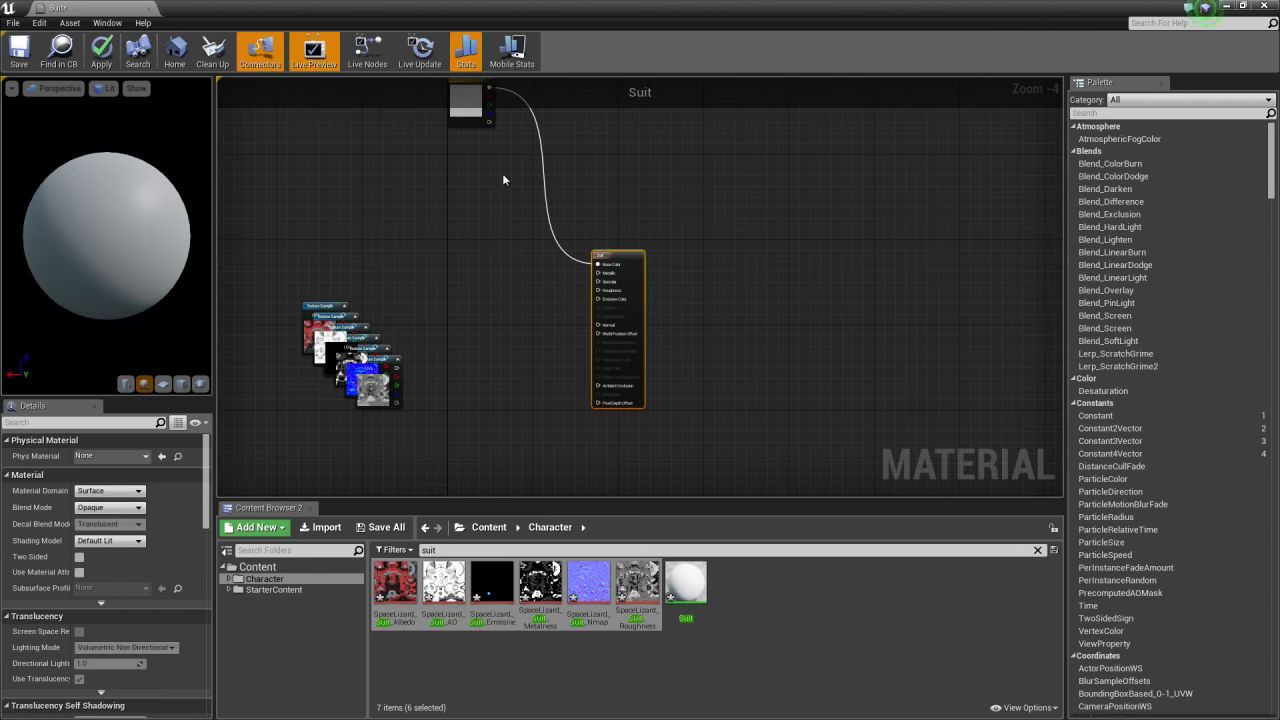
drag(468, 110, 370, 110)
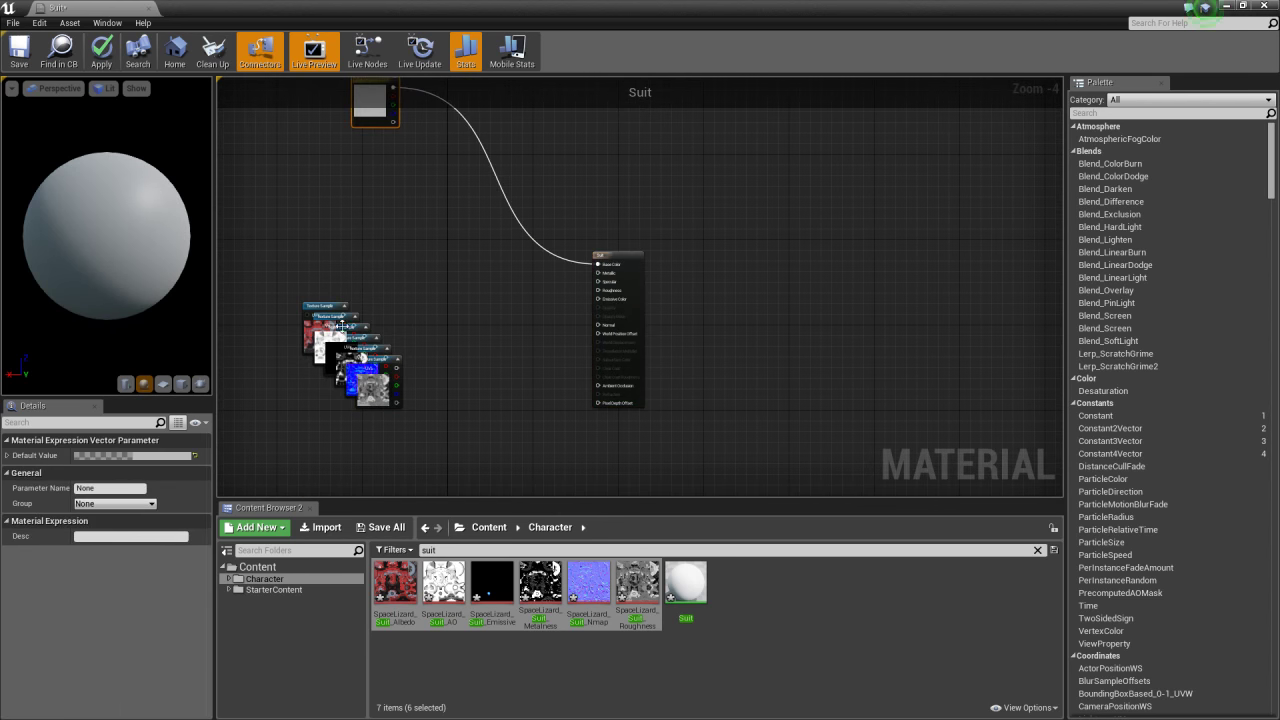
scroll(419, 316, up, 1)
Wire the albedo texture to Base Color and the AO texture to Ambient Occlusion
drag(300, 316, 506, 232)
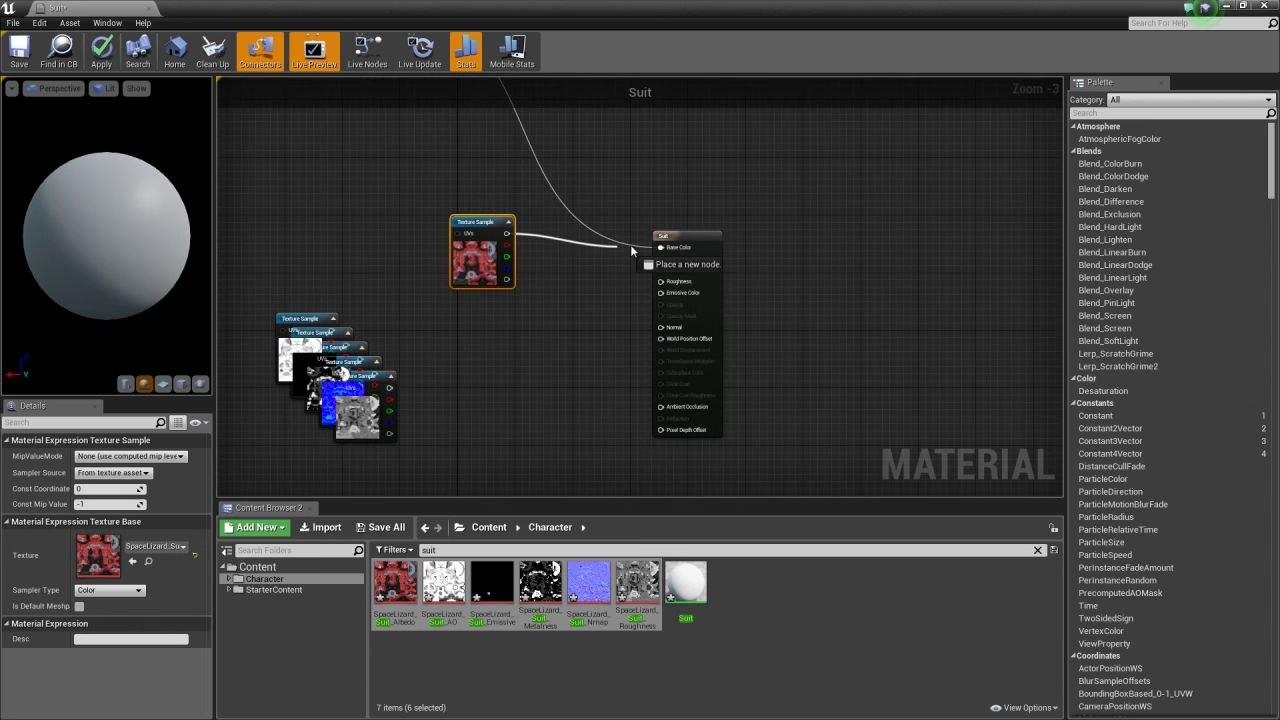
drag(660, 253, 660, 247)
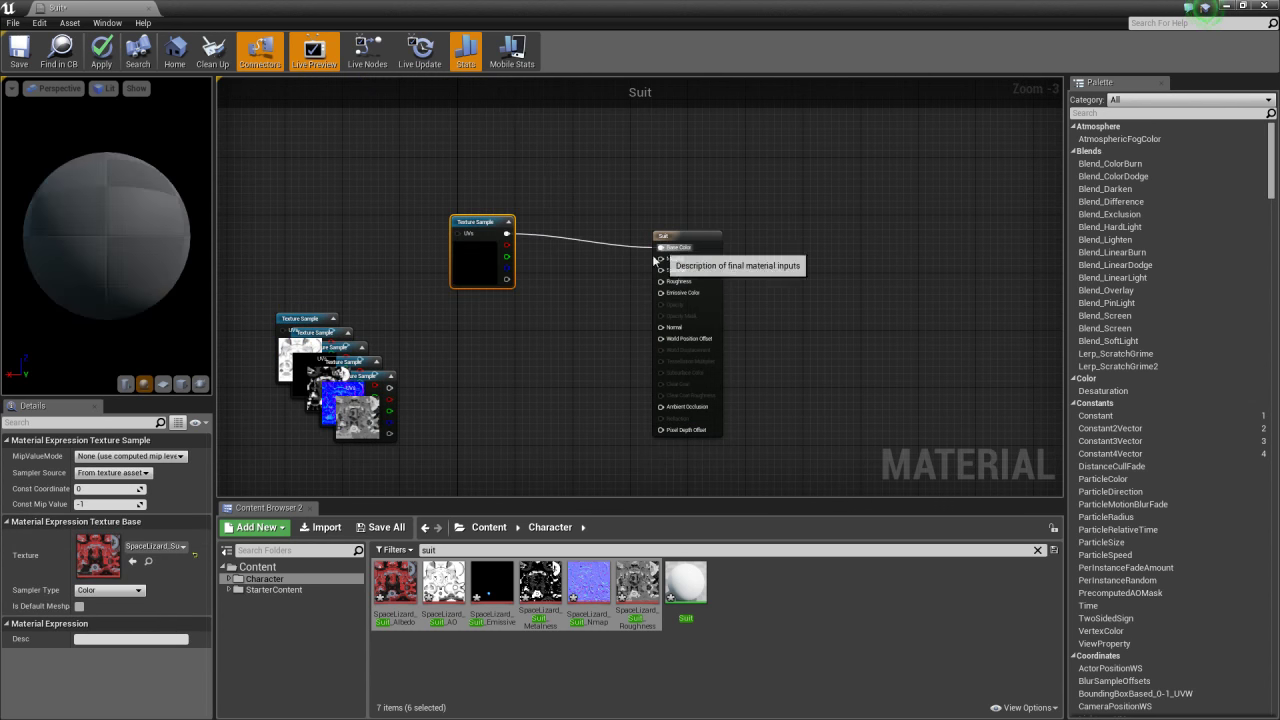
drag(355, 318, 530, 366)
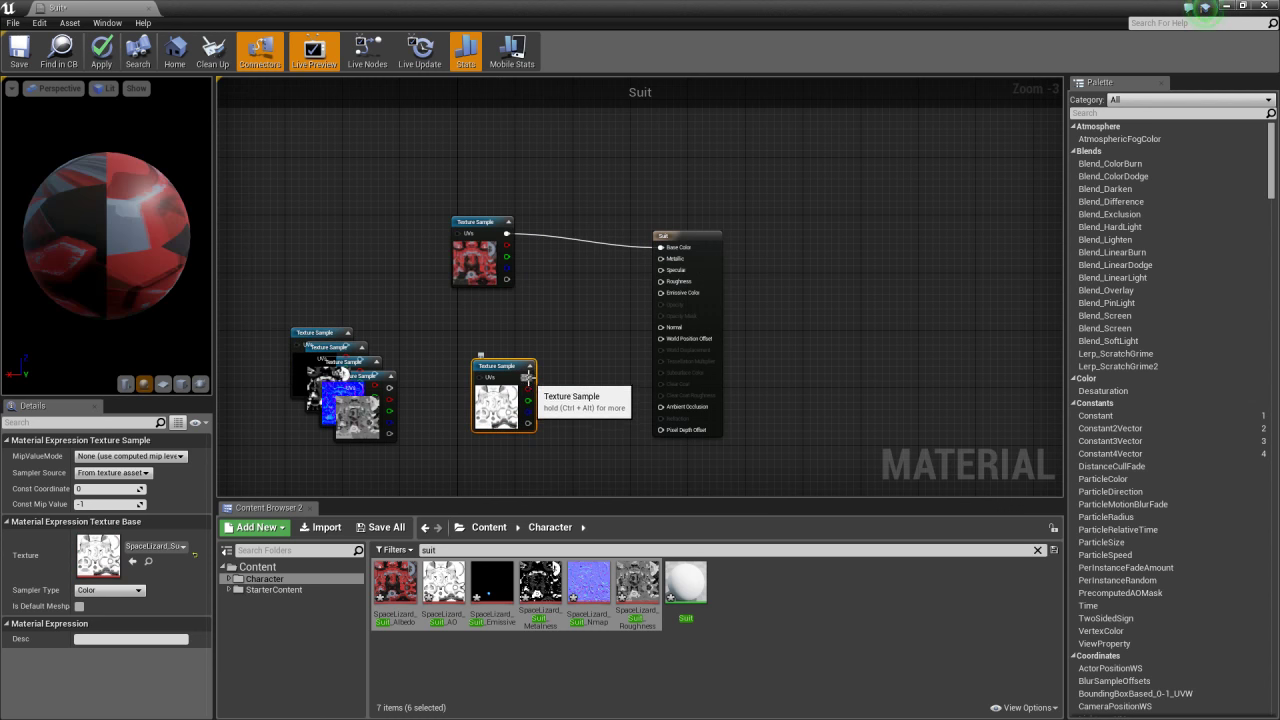
drag(656, 411, 660, 407)
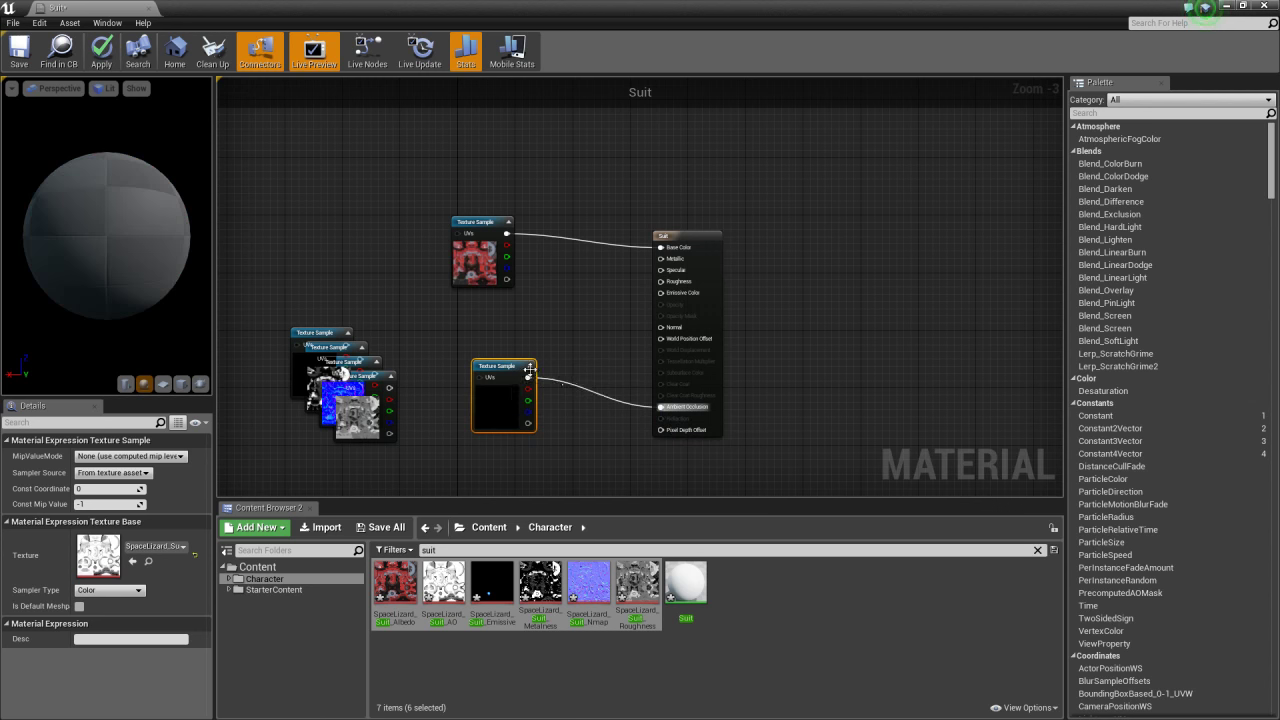
drag(500, 366, 457, 416)
Connect roughness and emissive textures, position the normal and metalness nodes, and apply the material
drag(366, 394, 499, 362)
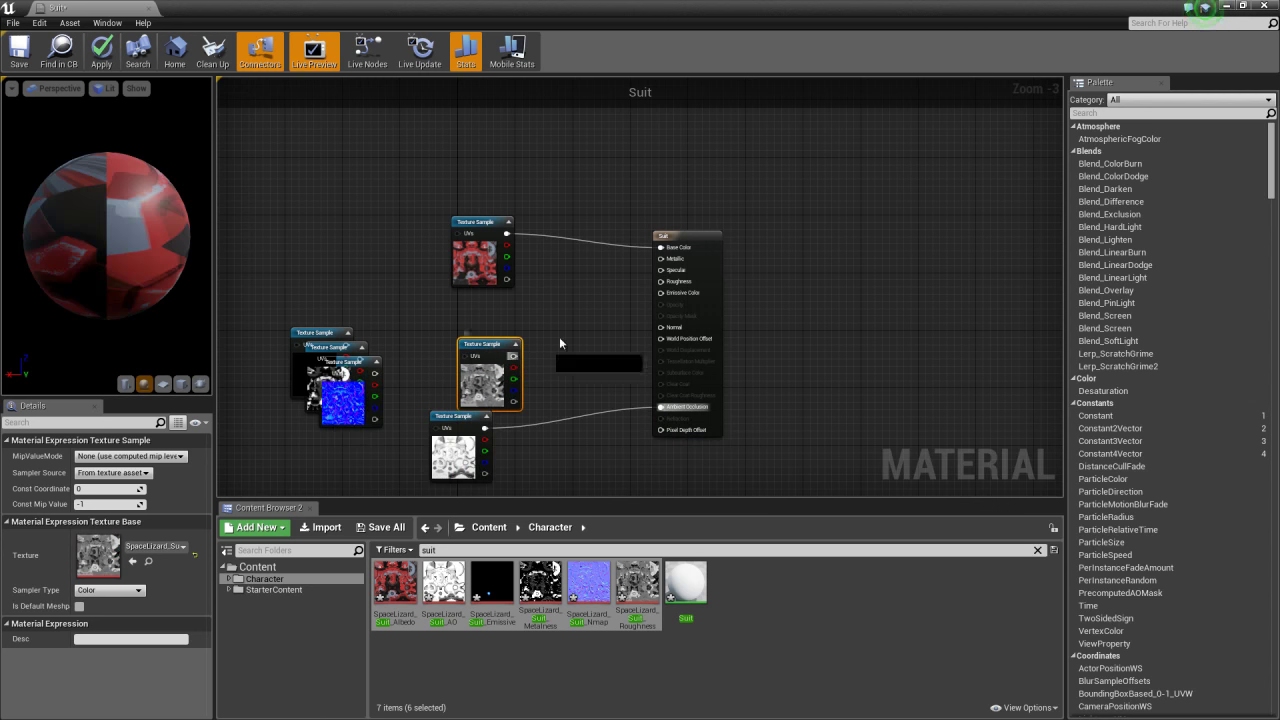
drag(660, 293, 661, 282)
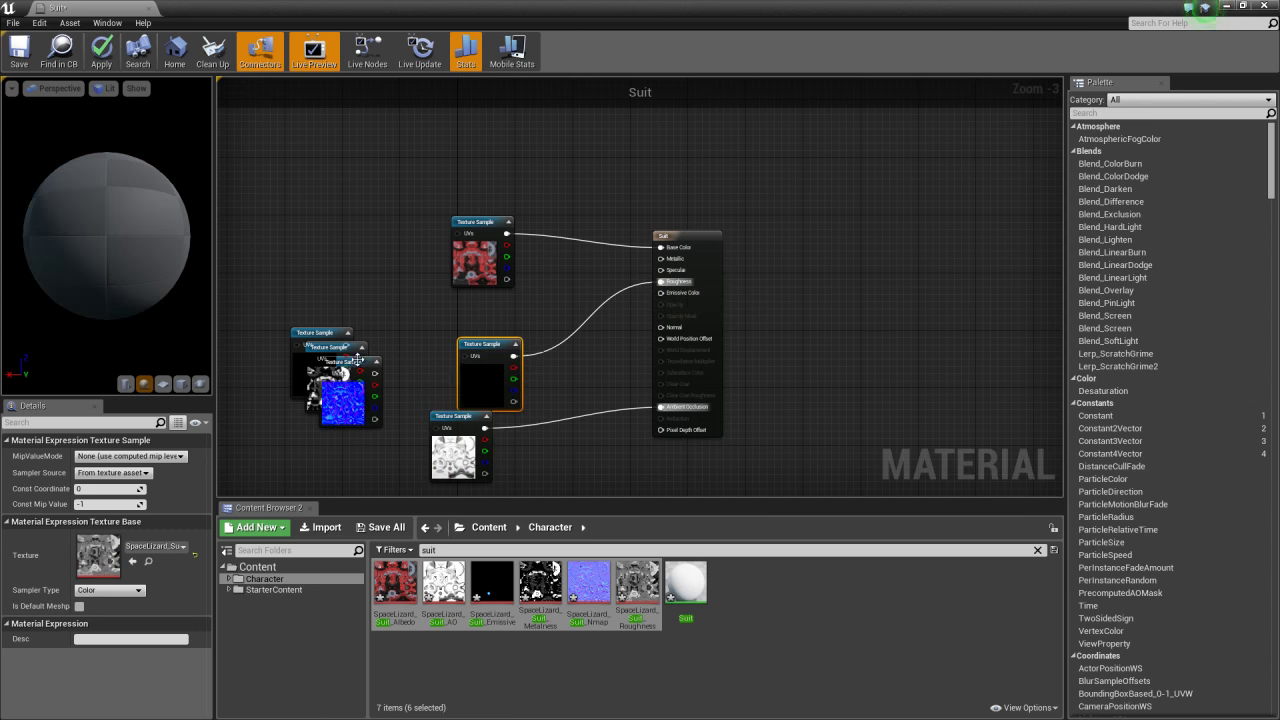
mouse_move(373, 374)
mouse_down()
mouse_move(570, 364)
mouse_move(664, 328)
mouse_up()
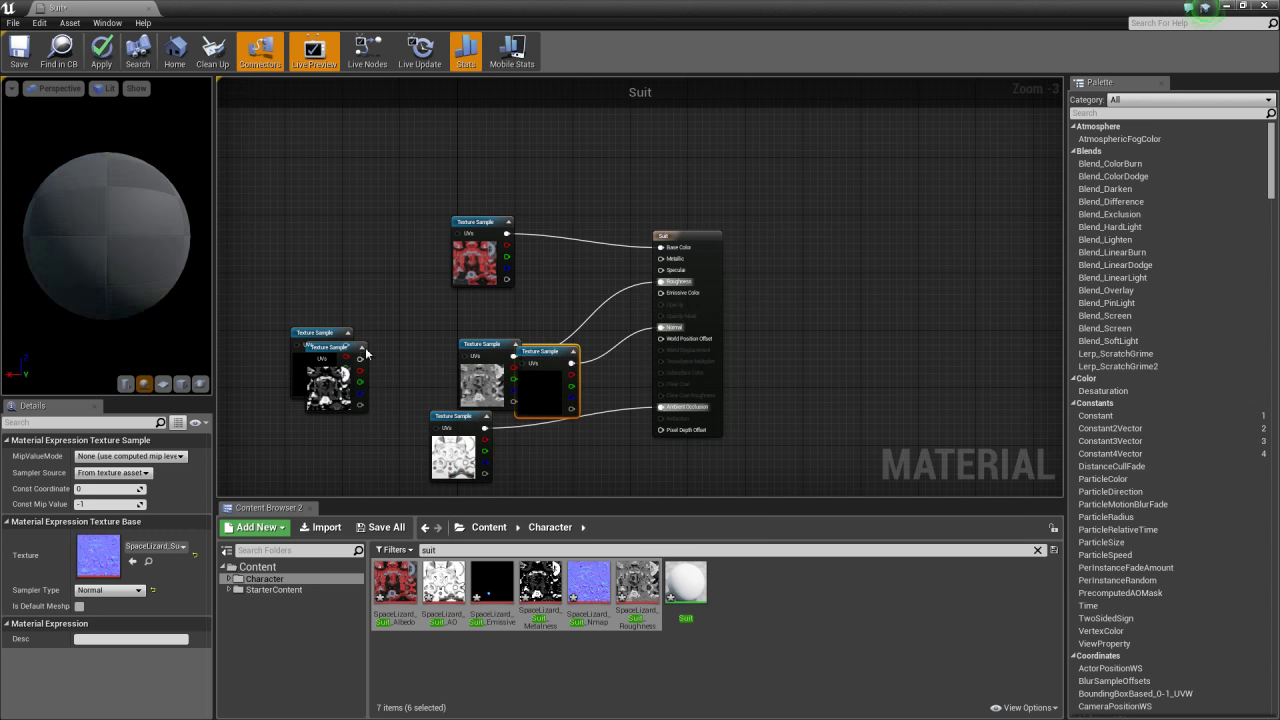
mouse_move(354, 347)
mouse_down()
mouse_move(545, 272)
mouse_move(666, 276)
mouse_up()
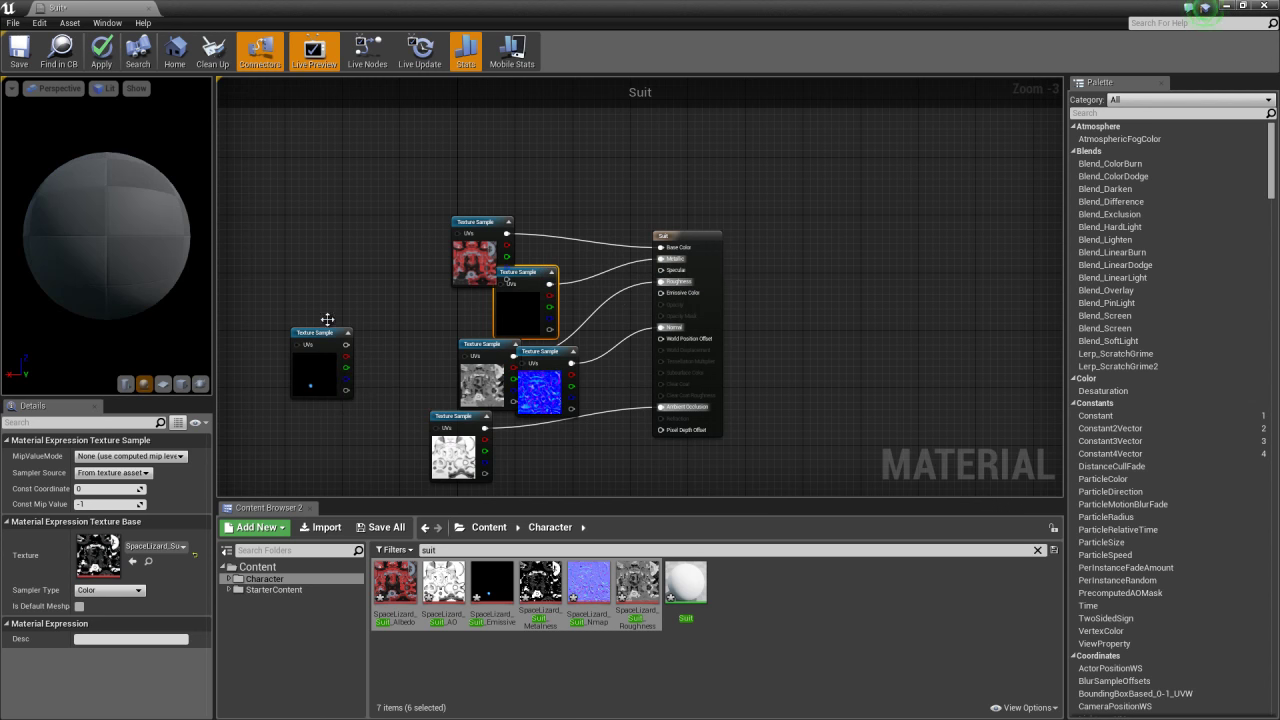
mouse_move(320, 365)
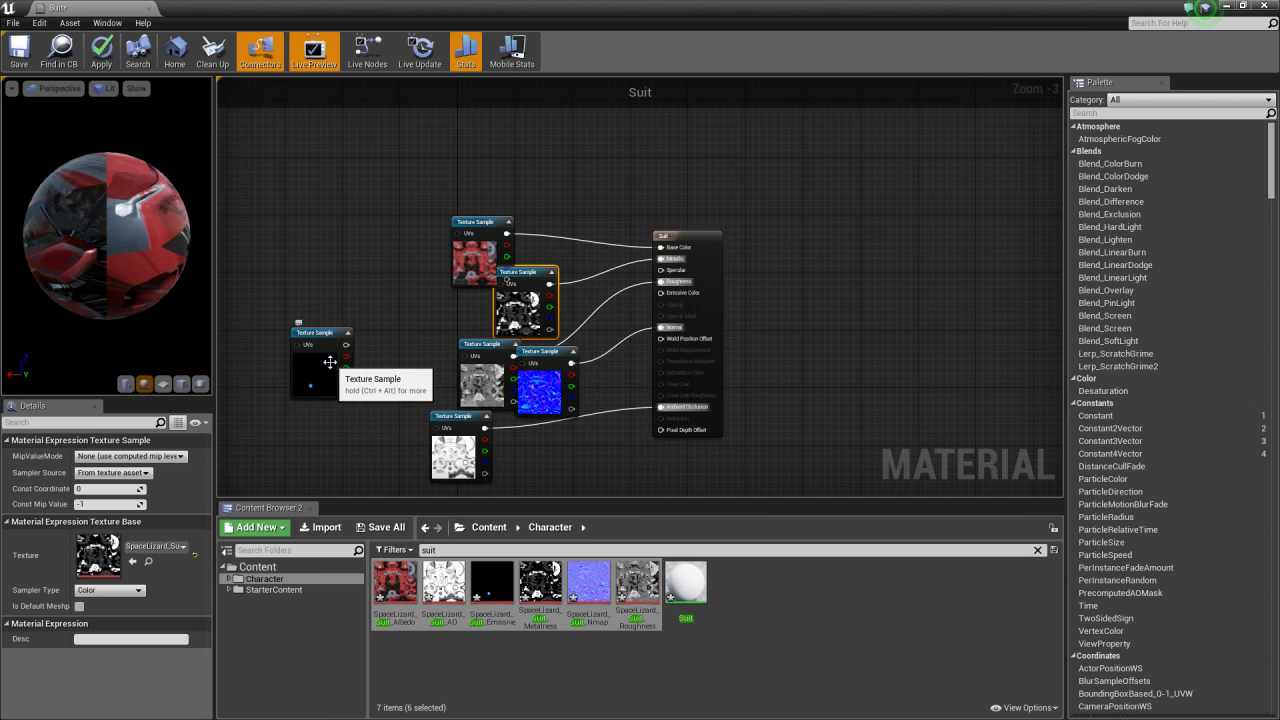
drag(346, 345, 660, 296)
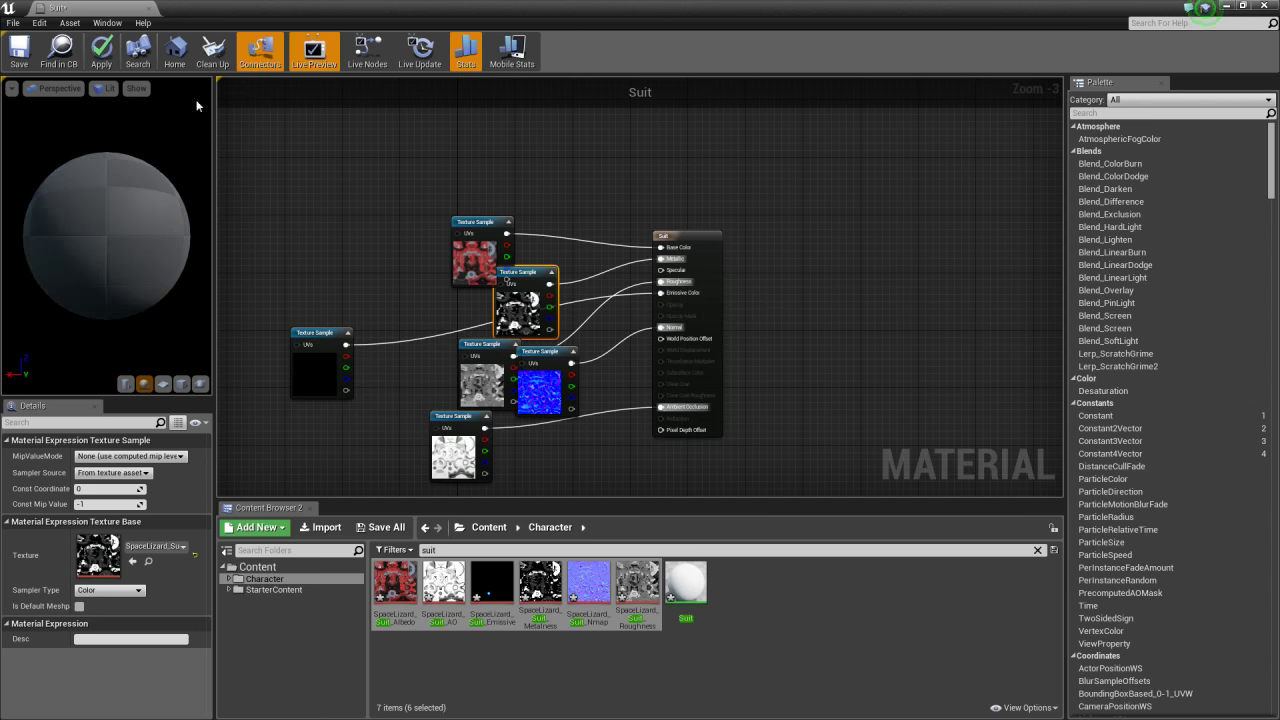
click(101, 57)
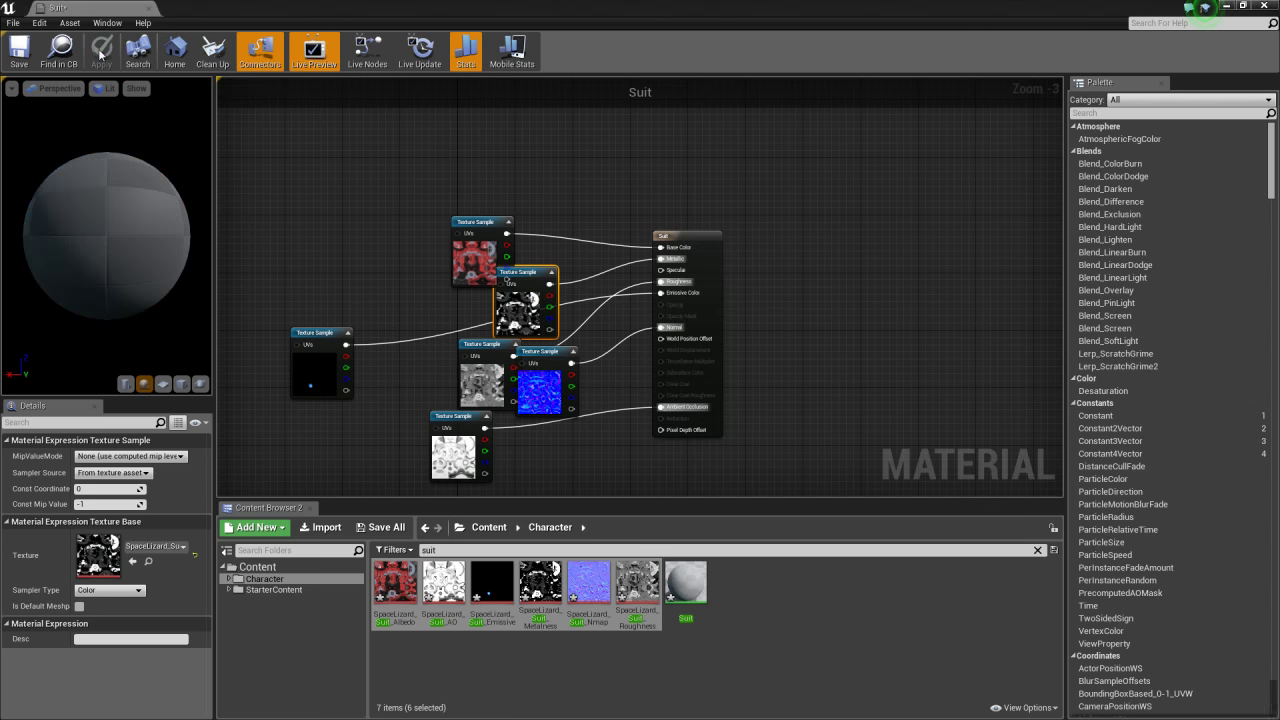
Save the Suit material and orbit the SK_Mannequin preview to inspect the red suit
click(19, 50)
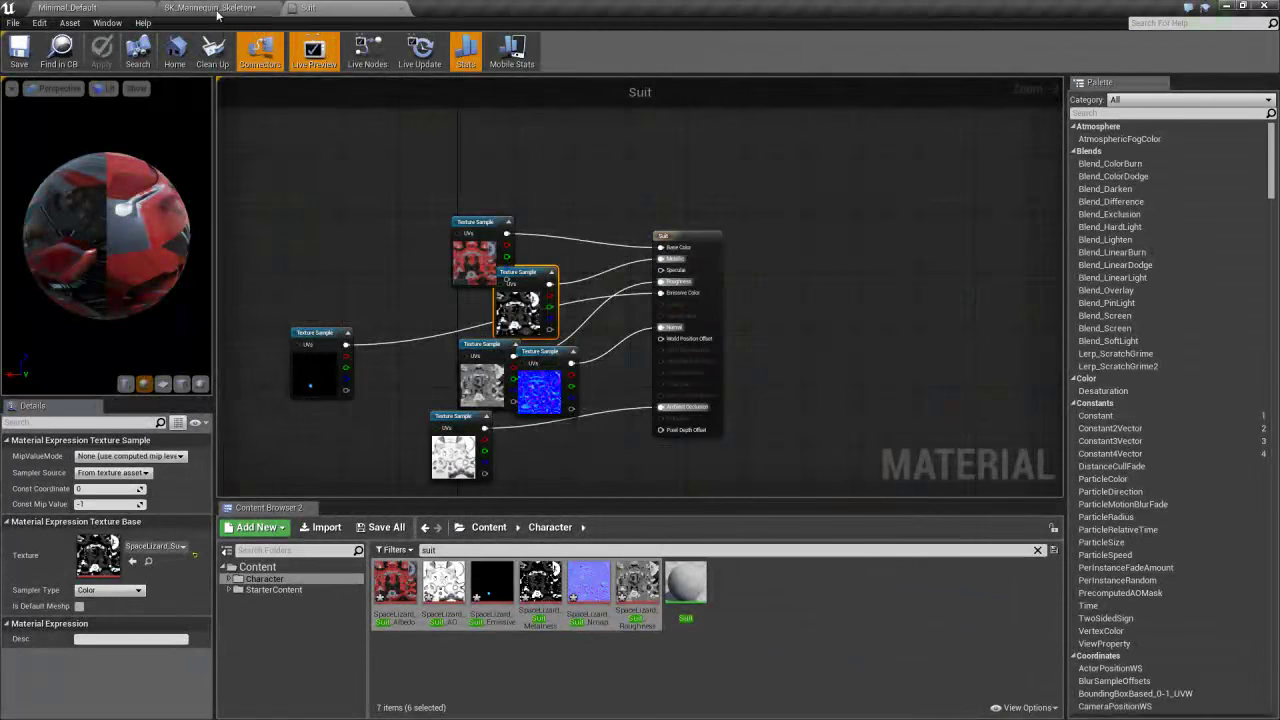
click(213, 8)
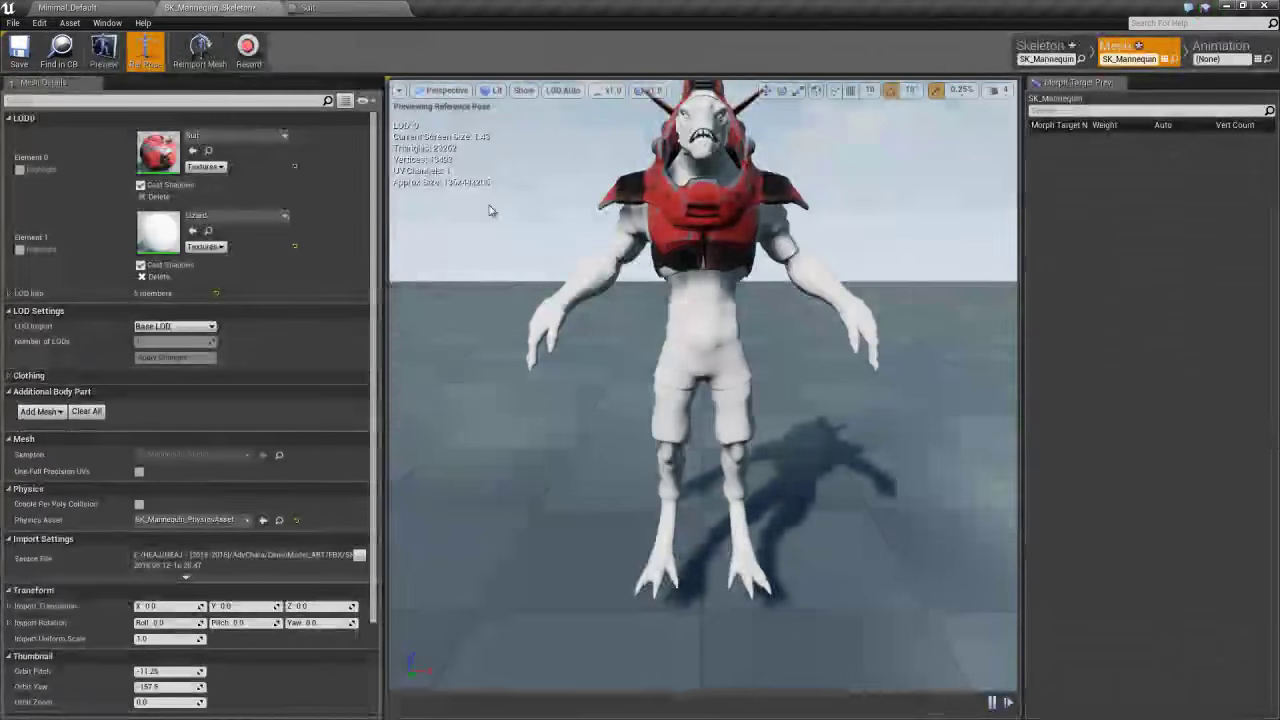
mouse_move(786, 324)
mouse_down()
mouse_move(615, 370)
mouse_move(779, 337)
mouse_move(922, 330)
mouse_move(796, 298)
mouse_move(760, 398)
mouse_move(758, 326)
mouse_move(817, 378)
mouse_move(958, 335)
mouse_move(904, 338)
mouse_move(828, 379)
mouse_move(850, 372)
mouse_up()
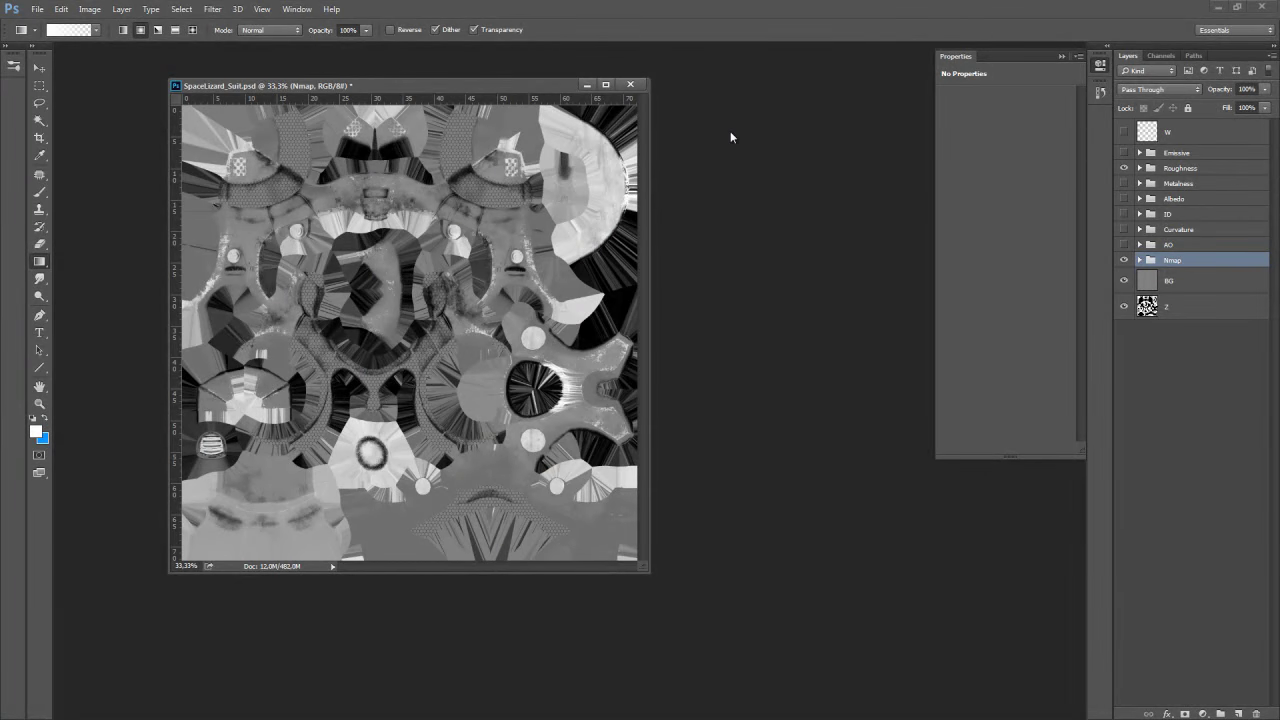
Open SpaceLizard_Suit_Nmap in Photoshop and show only its green channel
key(ctrl+o)
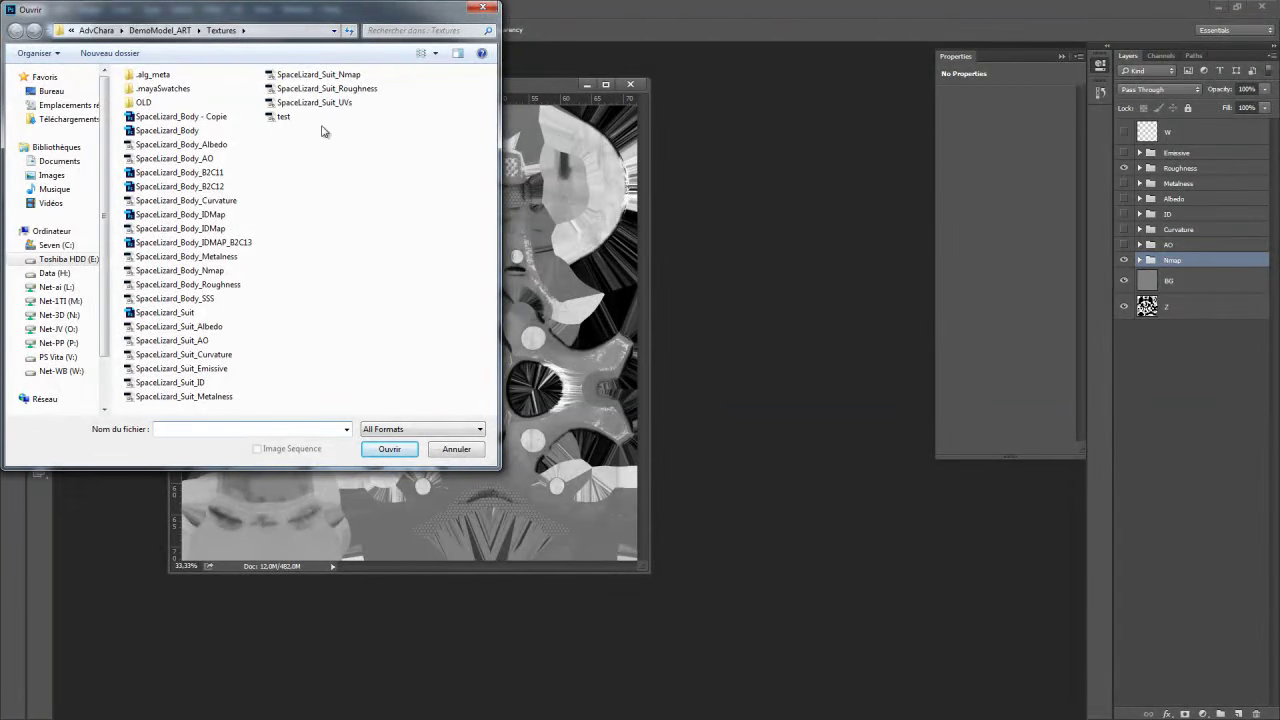
double_click(338, 75)
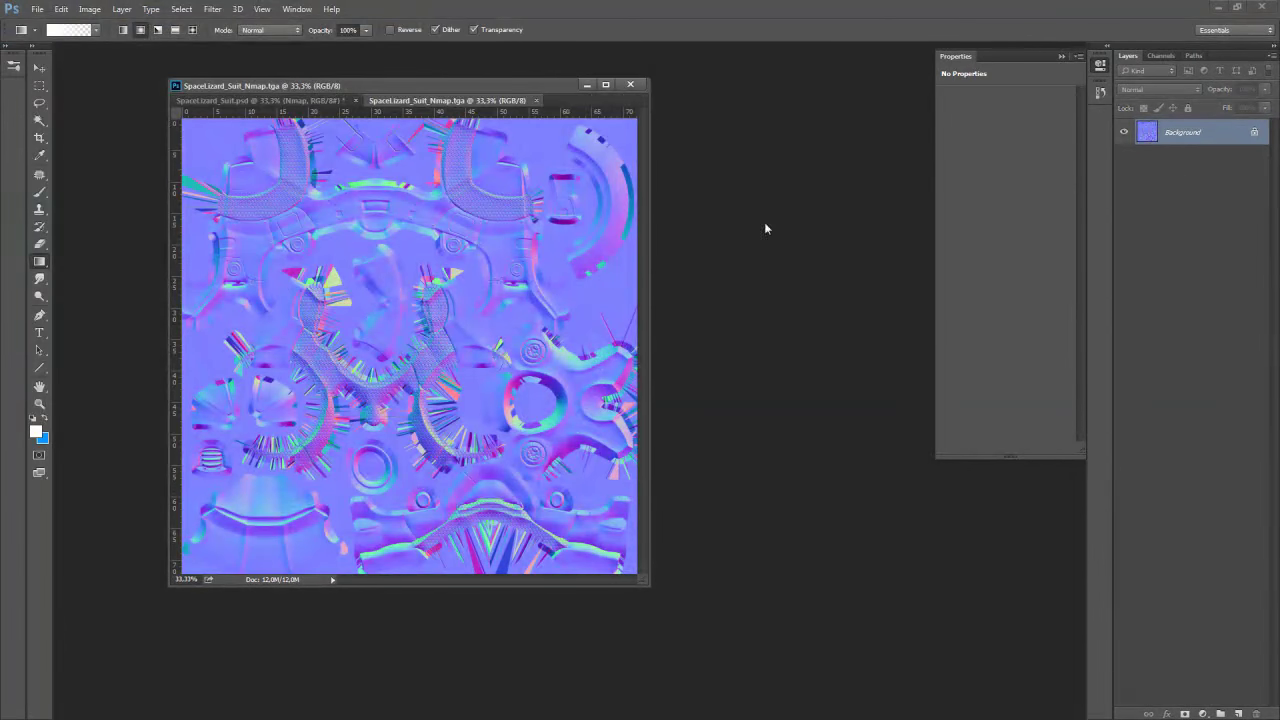
click(1158, 56)
click(1141, 124)
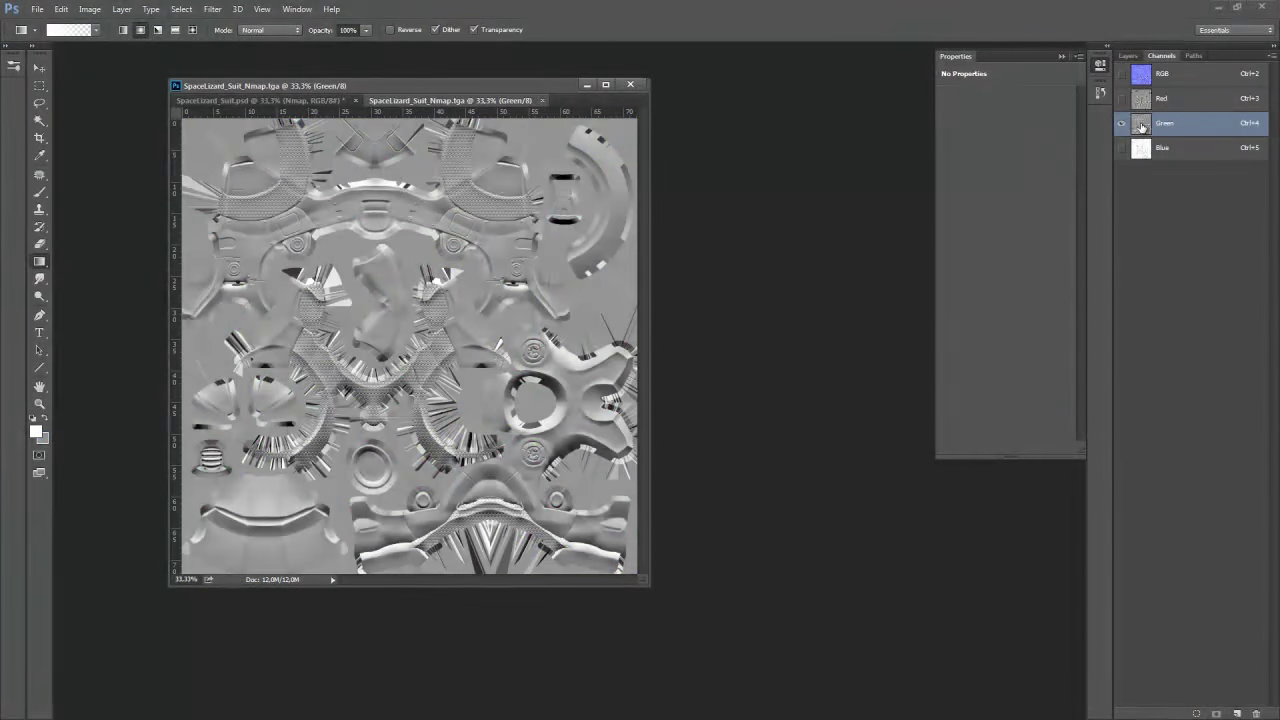
Invert the normal map's green channel, reimport the Suit Nmap texture, and recheck the lizard preview
key(ctrl+i)
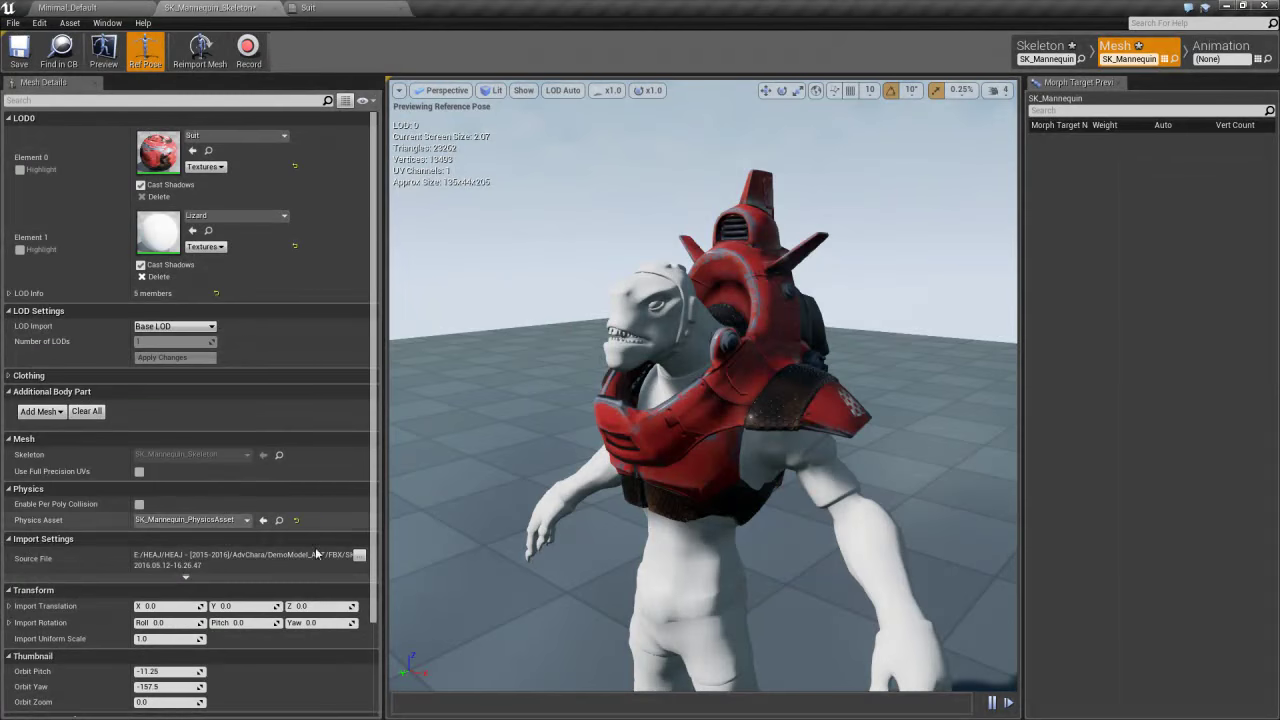
click(312, 9)
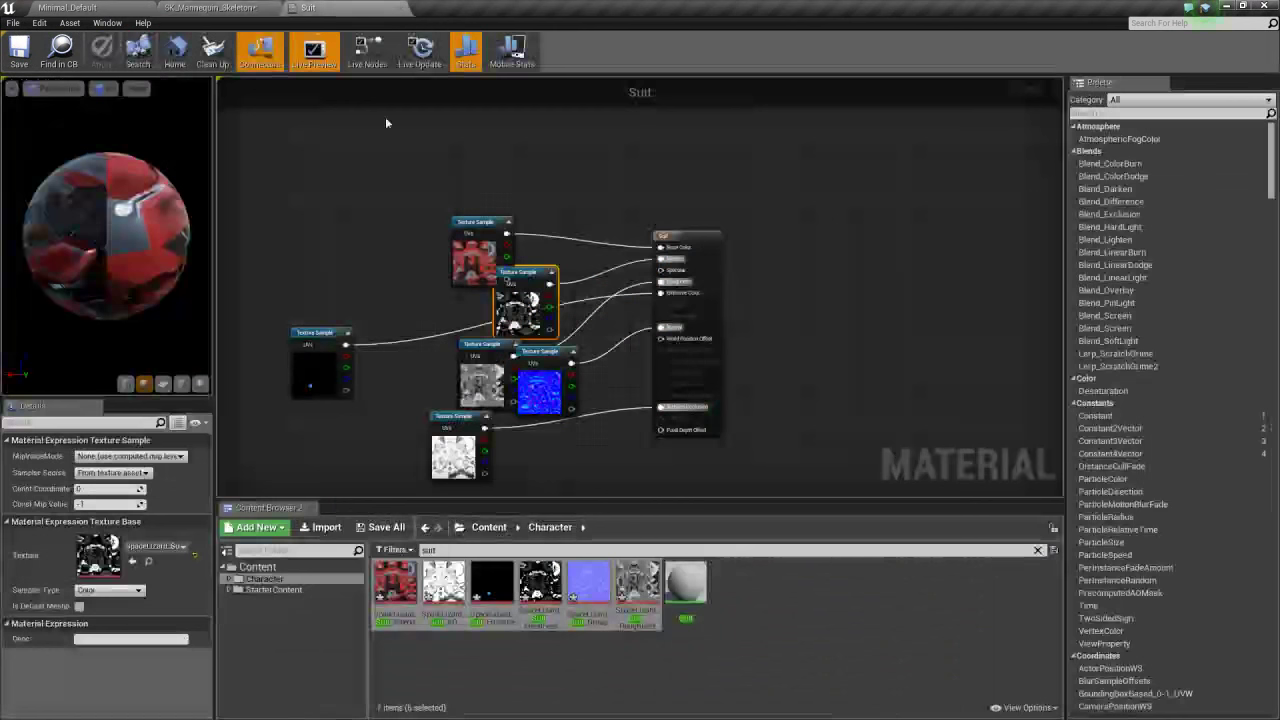
right_click(588, 592)
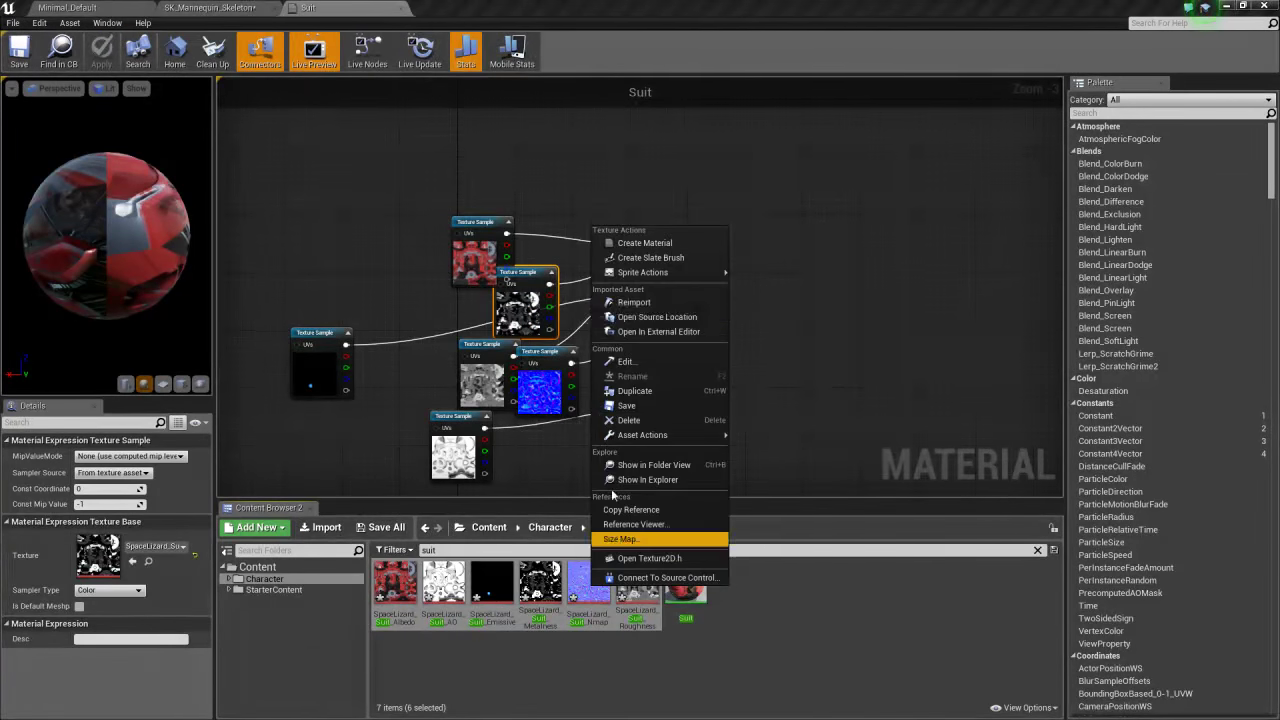
click(614, 300)
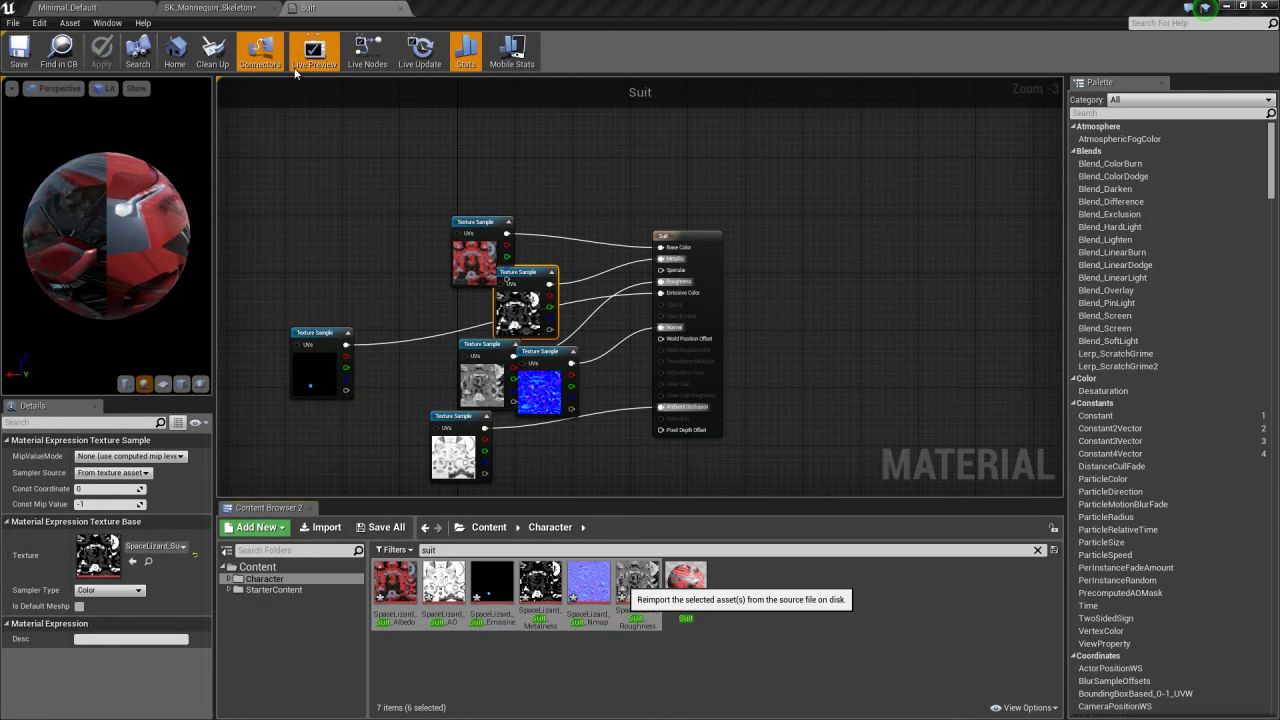
click(207, 9)
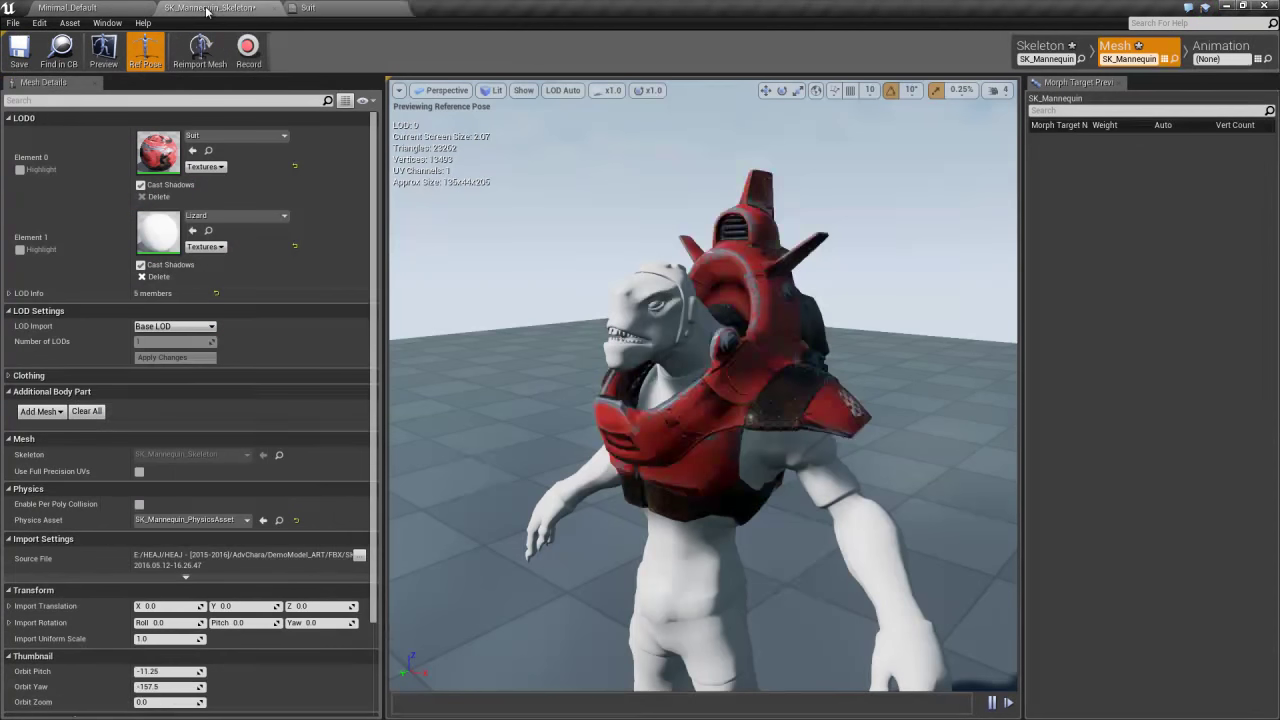
mouse_move(536, 319)
mouse_down()
mouse_move(740, 322)
mouse_move(560, 325)
mouse_move(552, 312)
mouse_move(609, 319)
mouse_move(469, 263)
mouse_move(728, 271)
mouse_move(755, 242)
mouse_move(754, 265)
mouse_move(480, 265)
mouse_move(730, 268)
mouse_up()
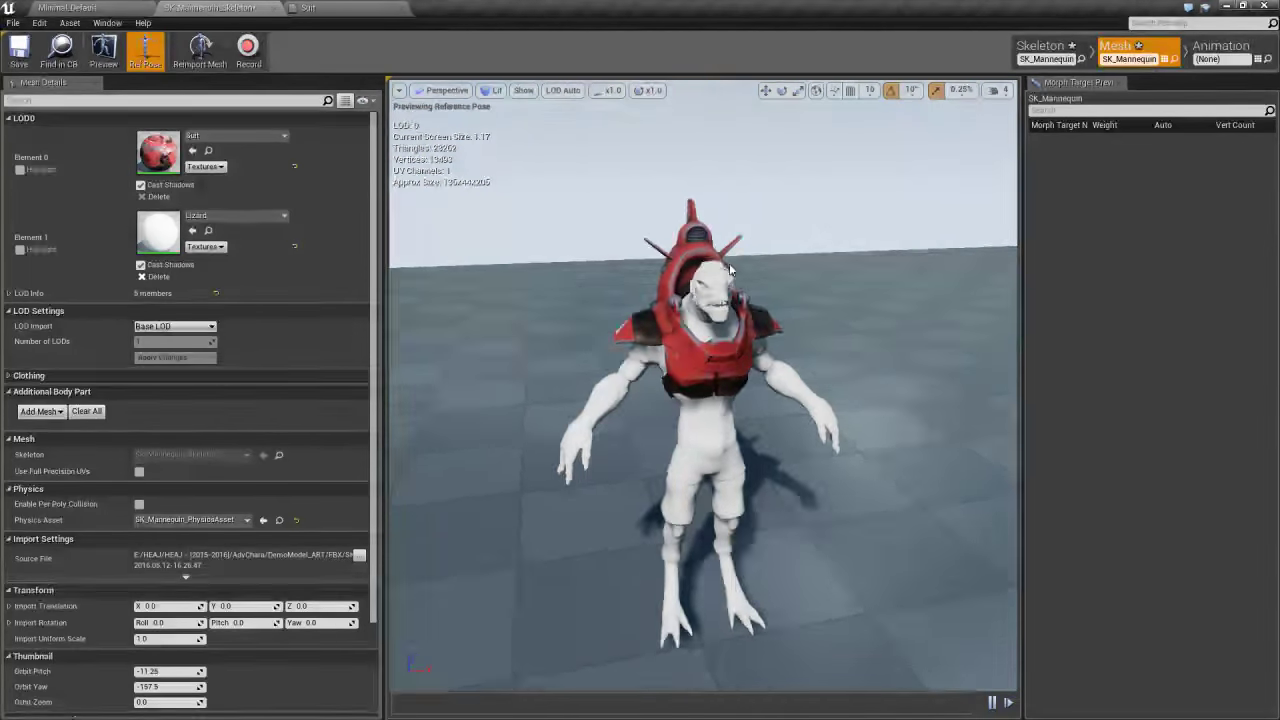
Open the Lizard material and separate its overlapping parameter and result nodes
double_click(163, 229)
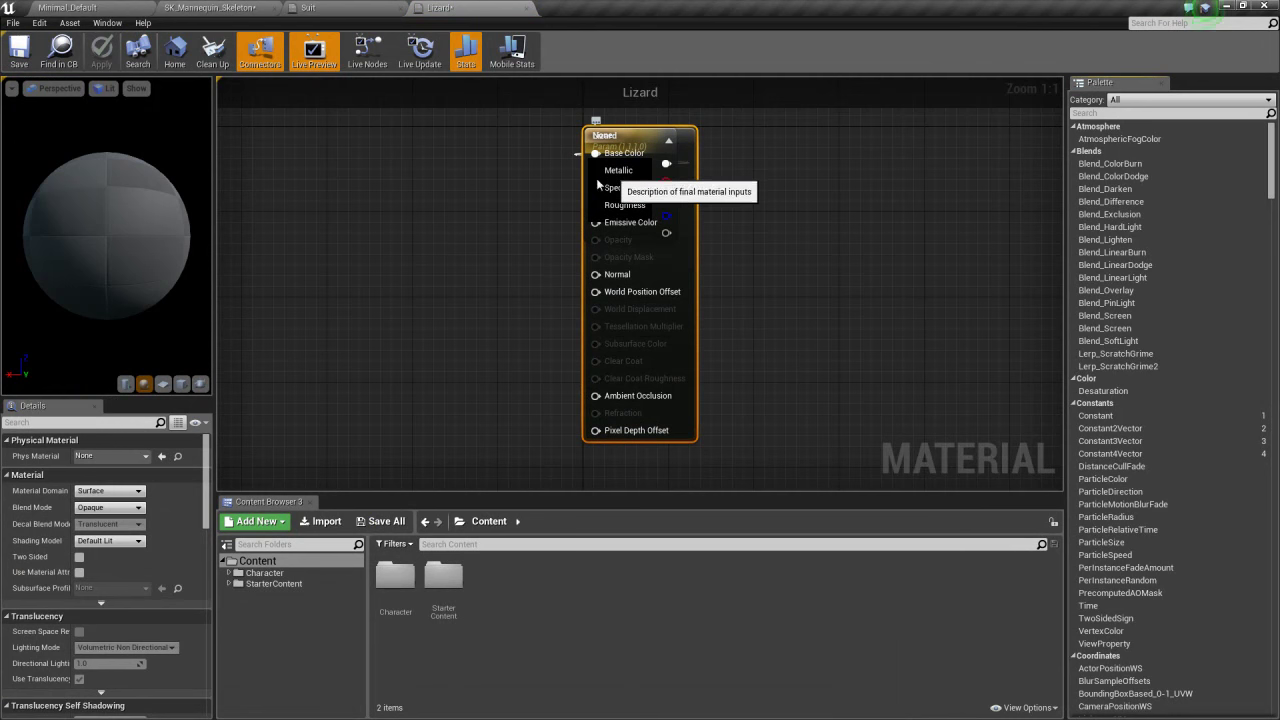
drag(595, 153, 399, 176)
drag(646, 139, 851, 171)
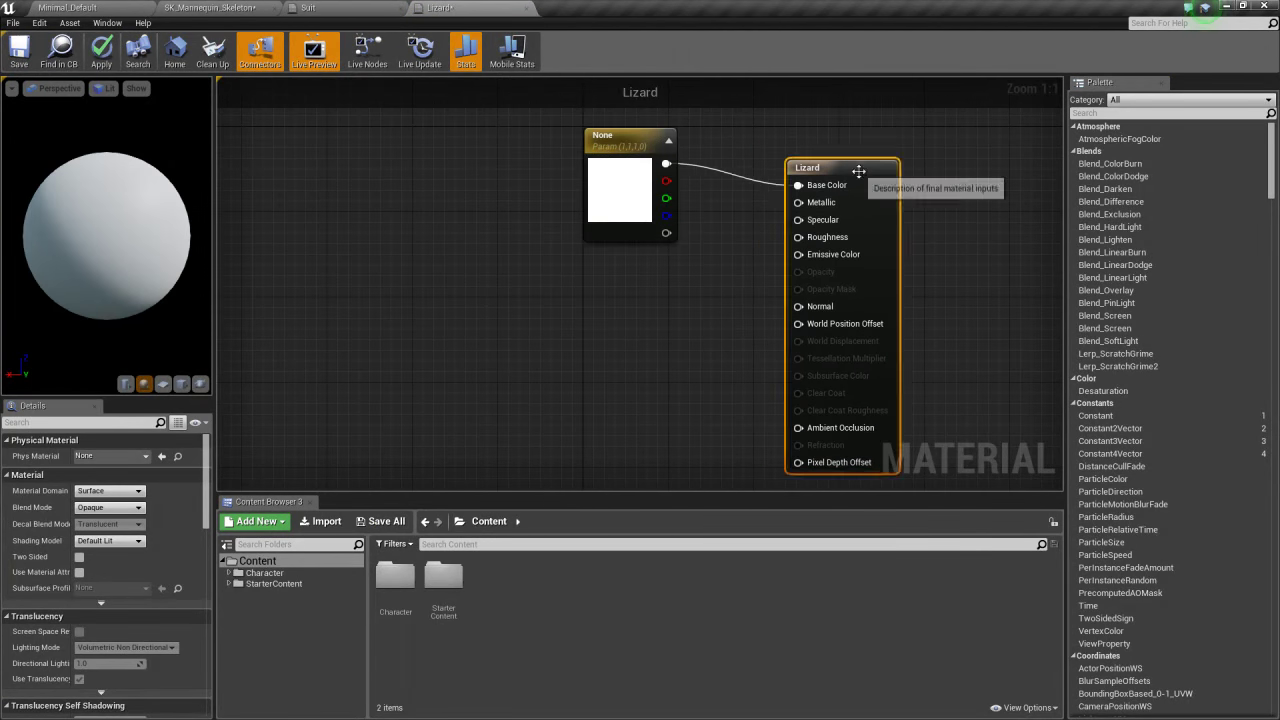
drag(603, 148, 518, 158)
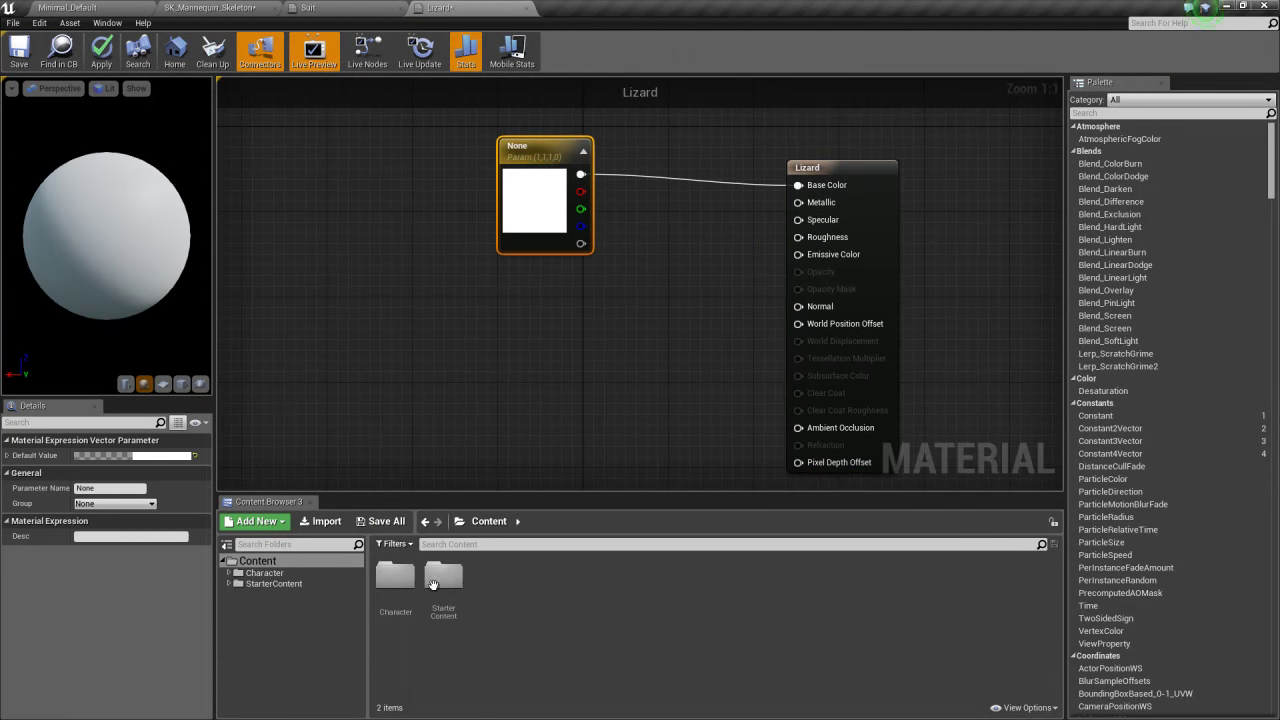
Add the six Body textures (Albedo, AO, Metalness, Nmap, Roughness, SSS) to the graph
double_click(395, 578)
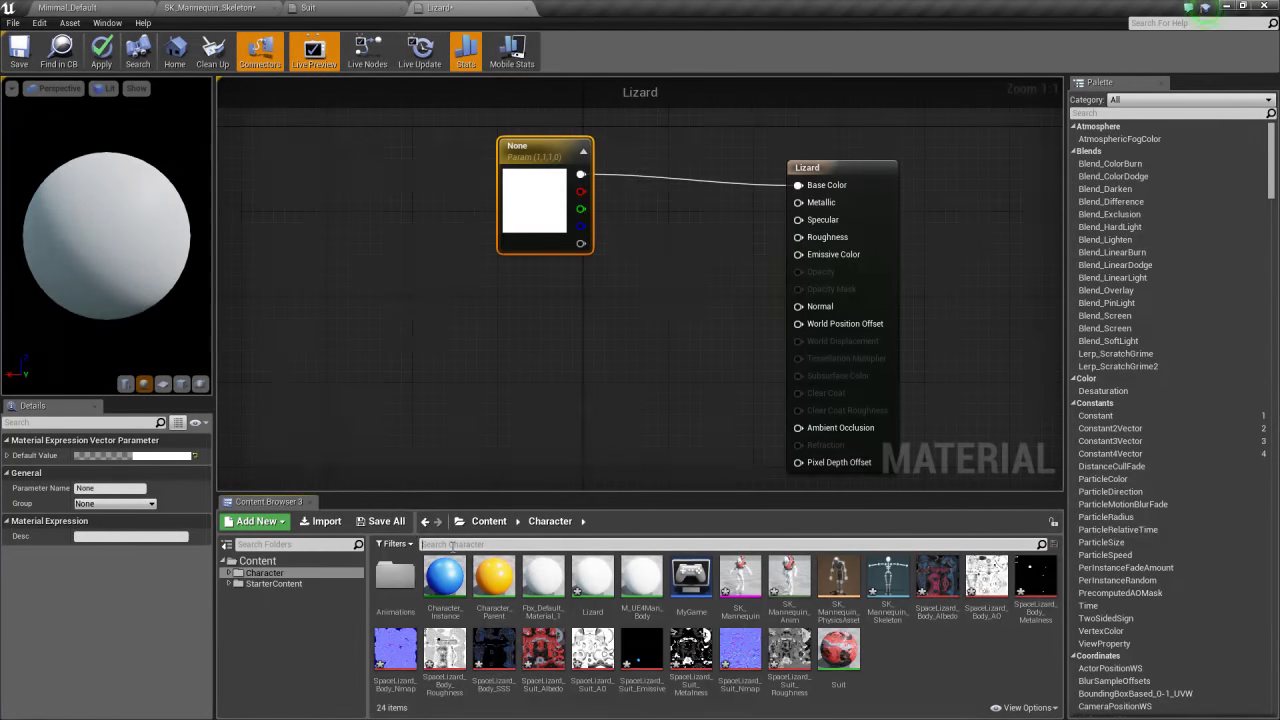
text(body)
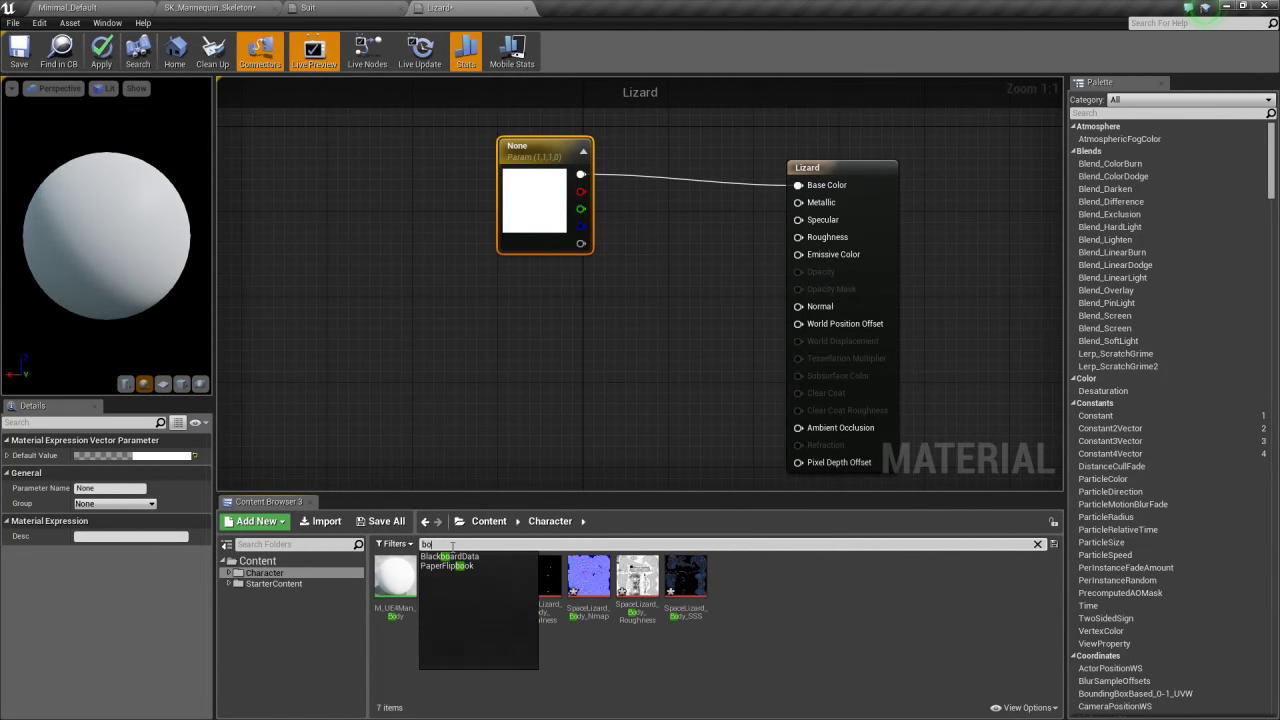
click(433, 587)
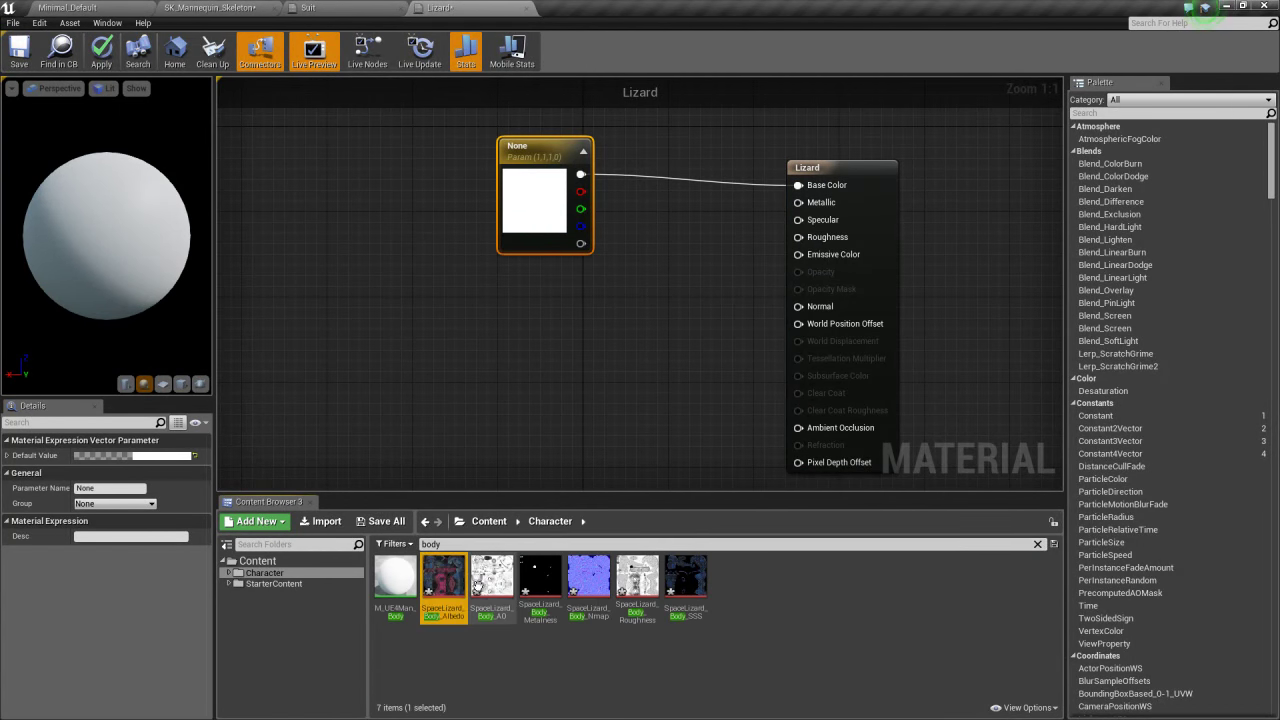
ctrl+click(492, 578)
ctrl+click(540, 578)
ctrl+click(592, 578)
ctrl+click(638, 578)
ctrl+click(686, 578)
drag(455, 578, 404, 228)
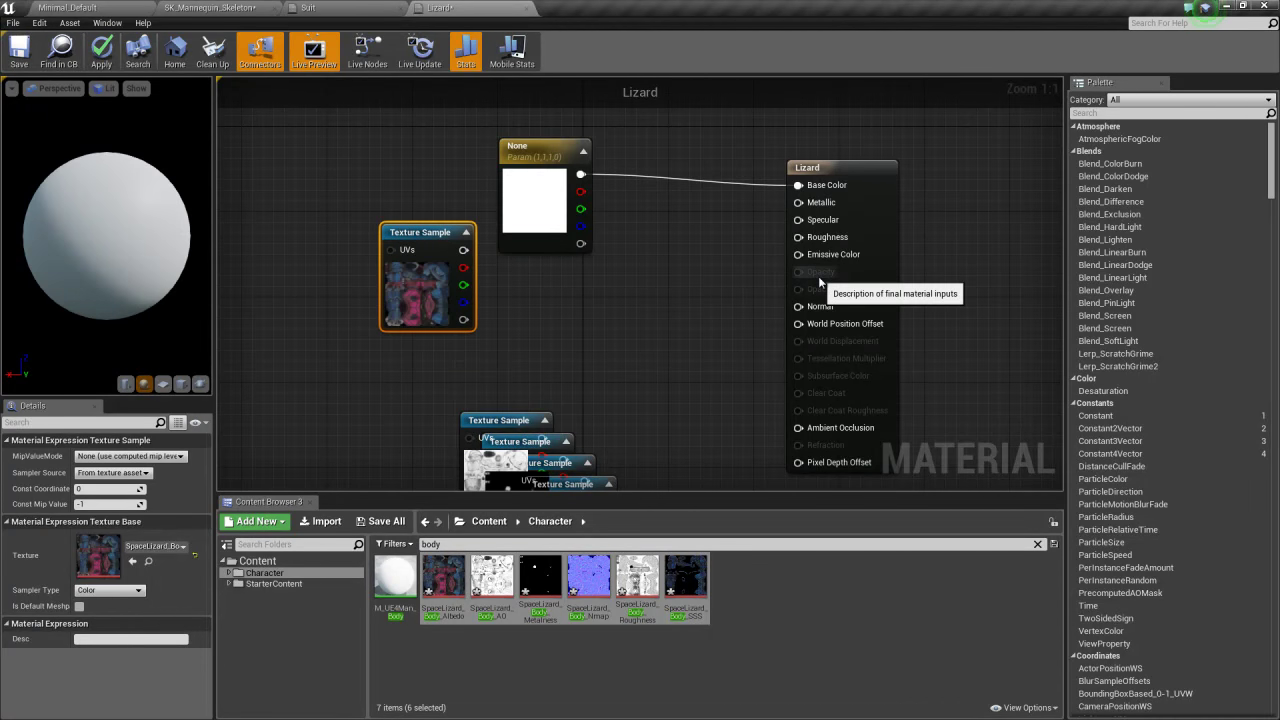
Set the Lizard material's Shading Model to Subsurface
click(841, 187)
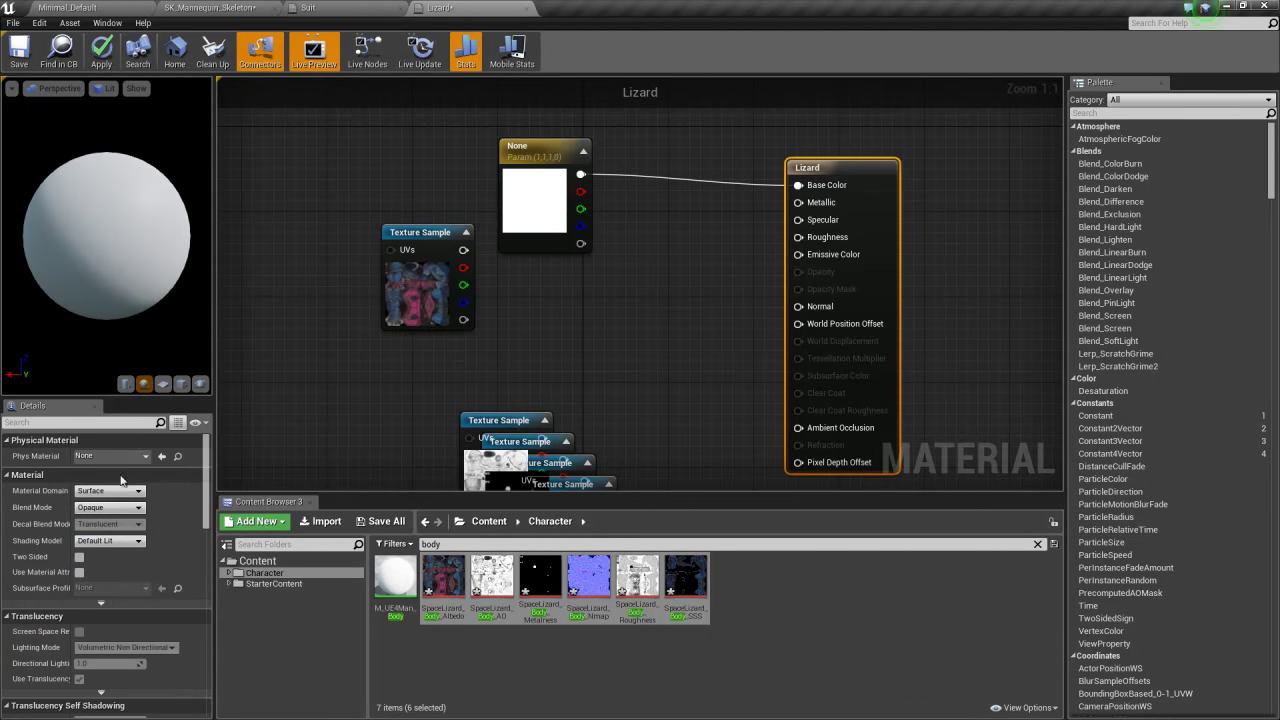
click(109, 542)
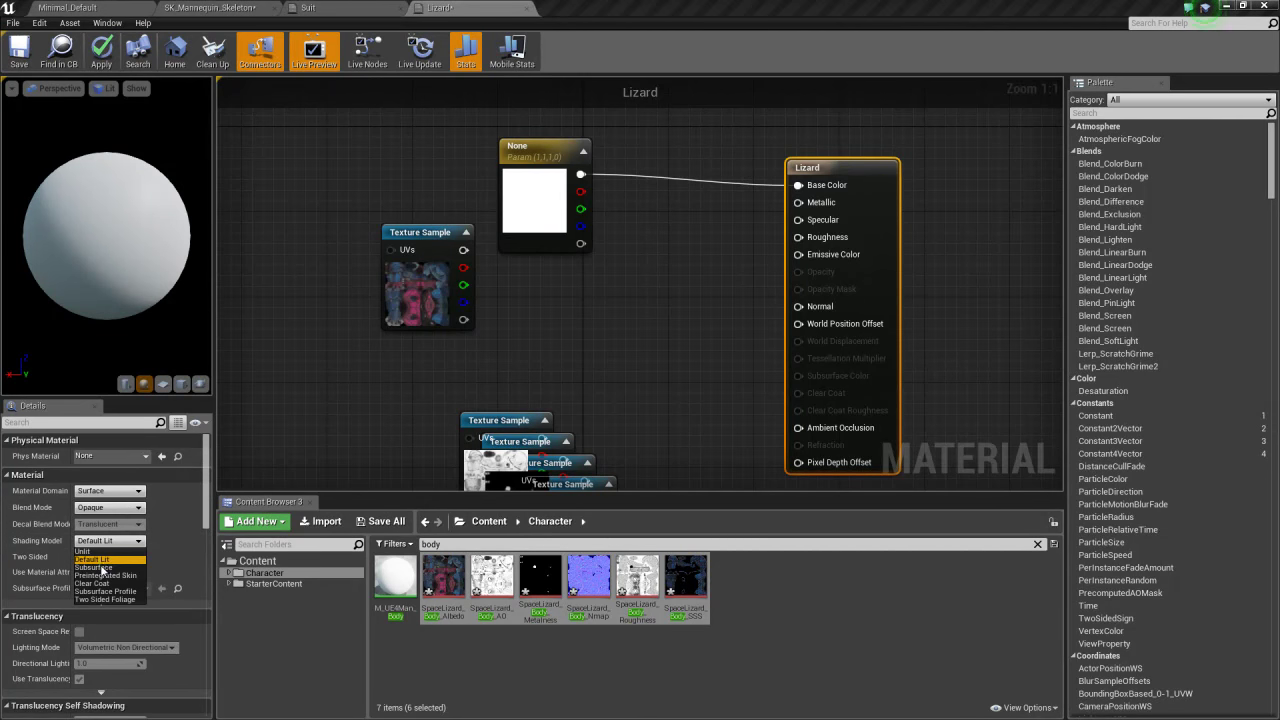
click(96, 567)
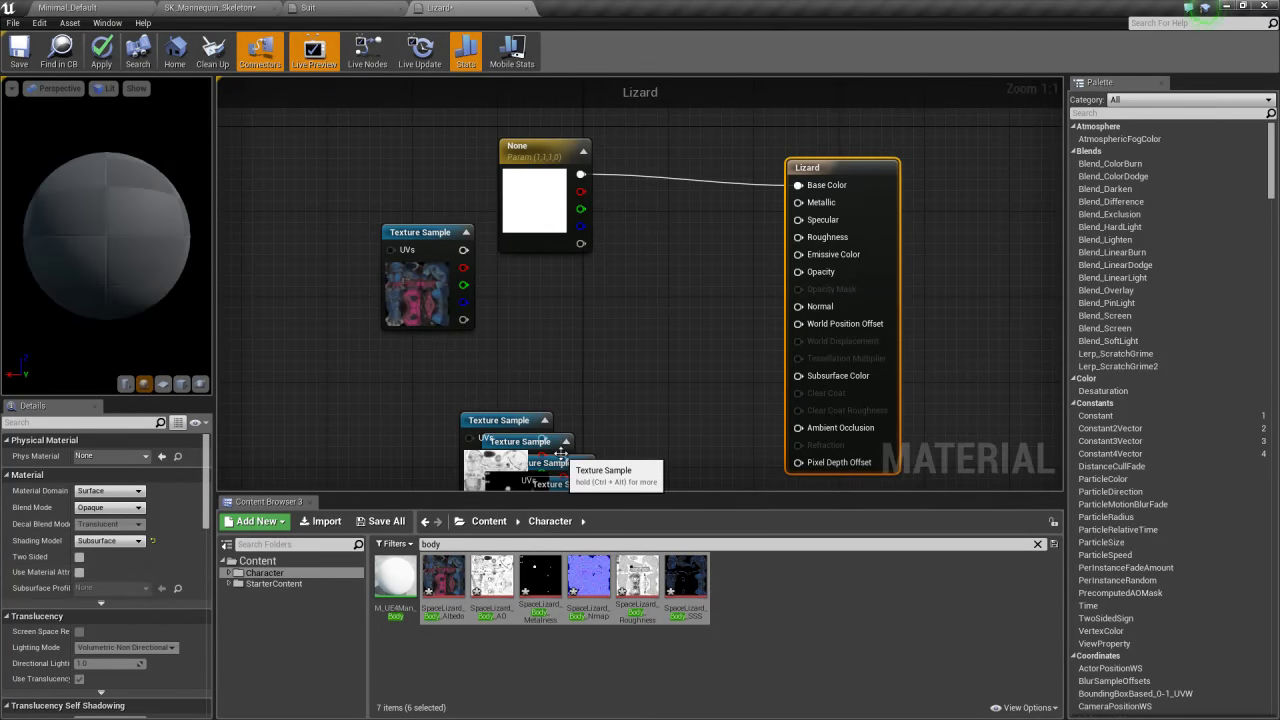
Connect the body AO, normal map and roughness textures to Ambient Occlusion, Normal and Roughness
mouse_move(520, 413)
mouse_down()
mouse_move(503, 278)
mouse_move(798, 185)
mouse_up()
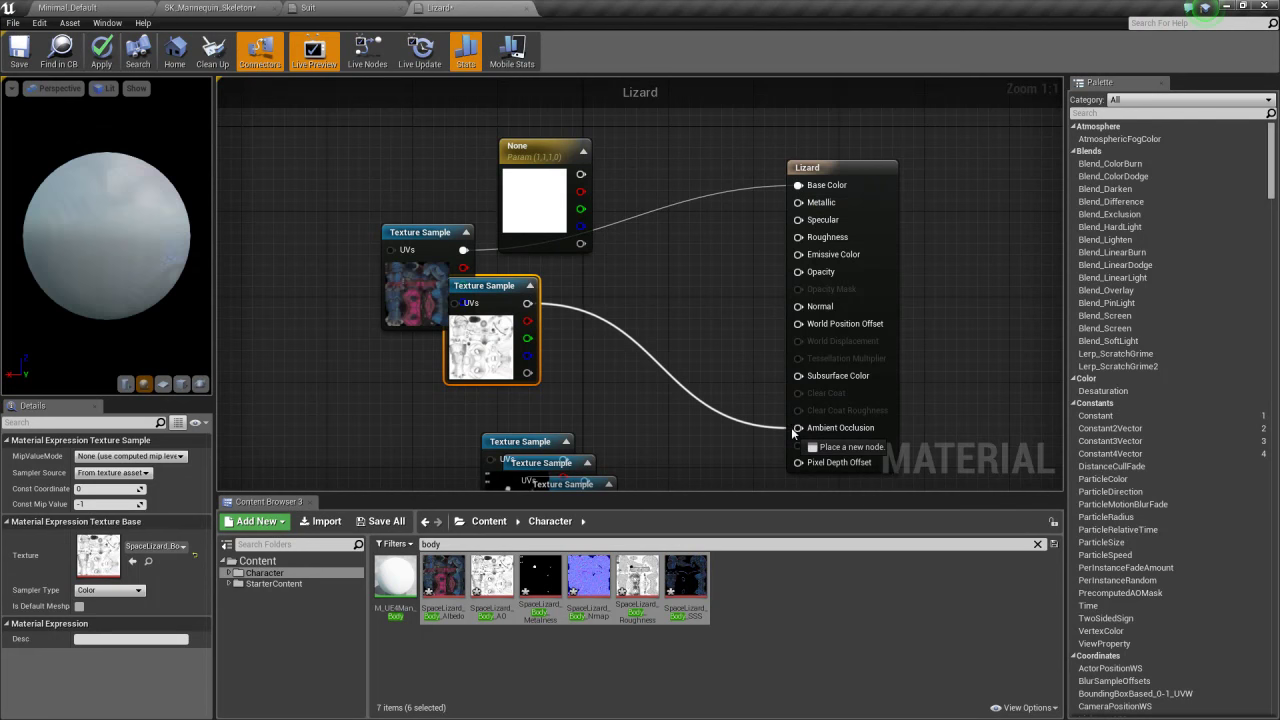
drag(759, 400, 796, 427)
mouse_move(546, 444)
mouse_down()
mouse_move(631, 259)
mouse_move(774, 228)
mouse_move(798, 202)
mouse_up()
mouse_move(546, 462)
mouse_down()
mouse_move(585, 296)
mouse_move(729, 354)
mouse_up()
drag(797, 306, 797, 306)
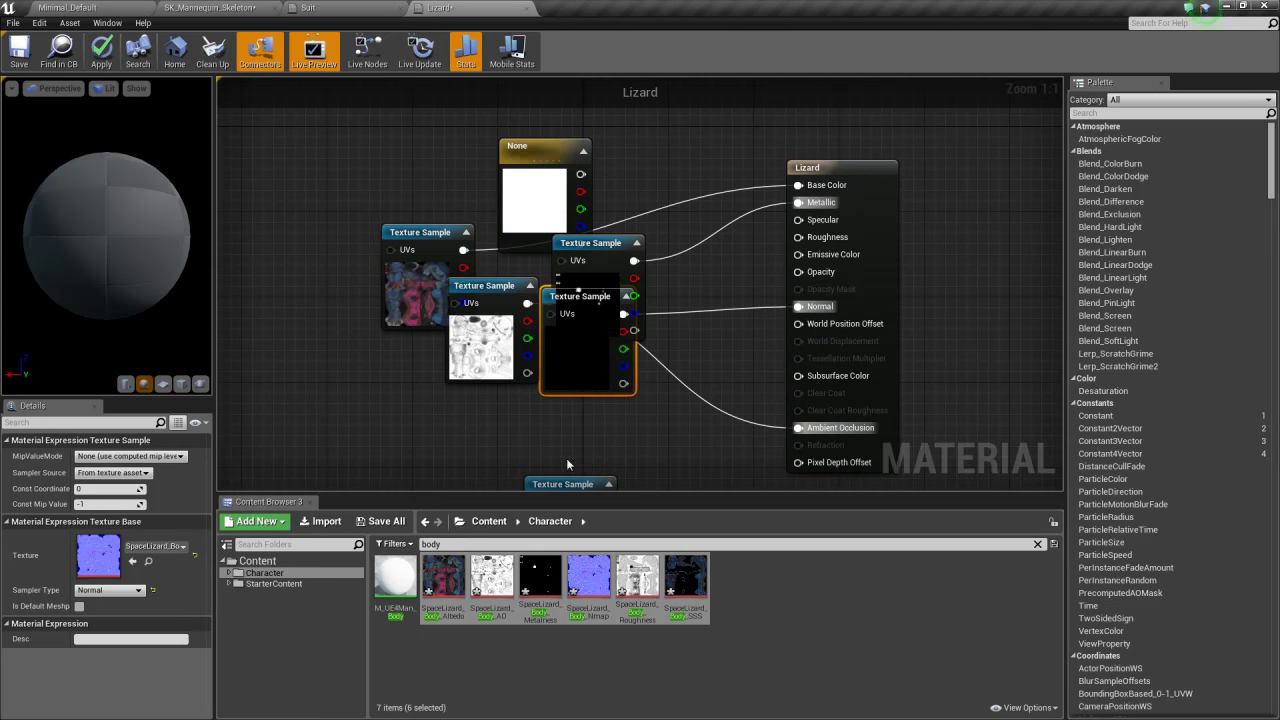
drag(563, 484, 564, 360)
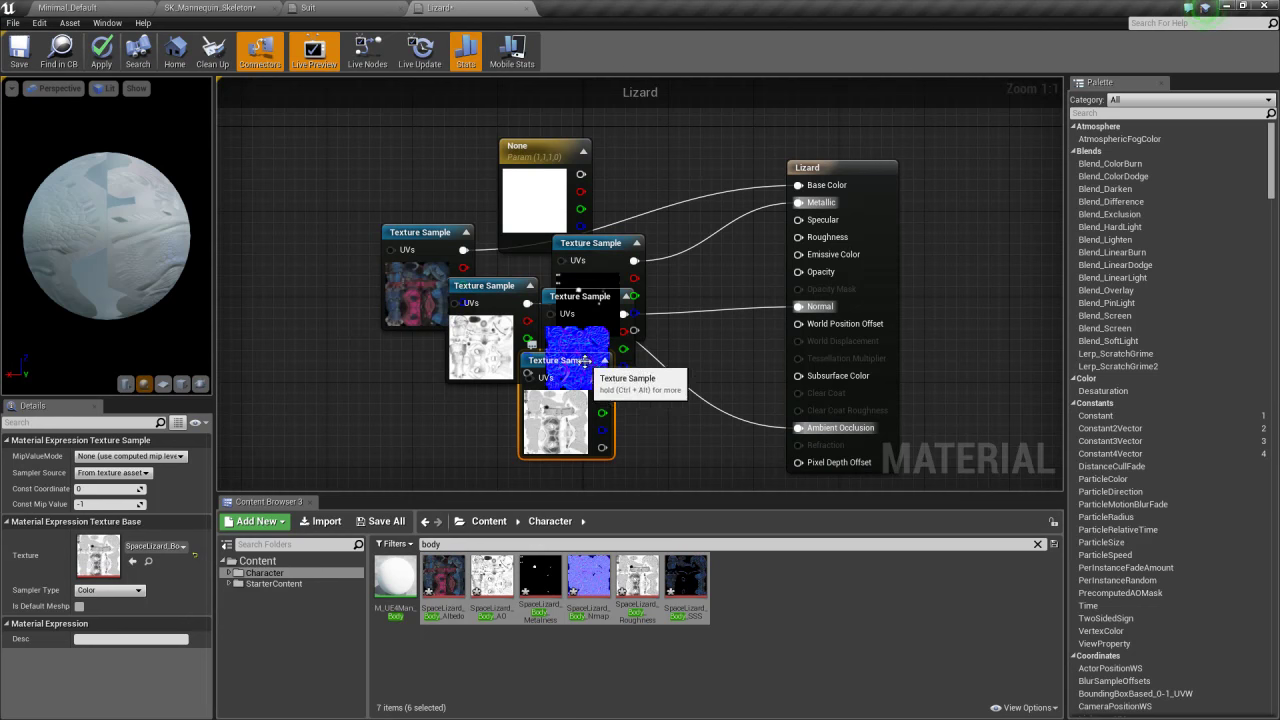
drag(576, 361, 657, 147)
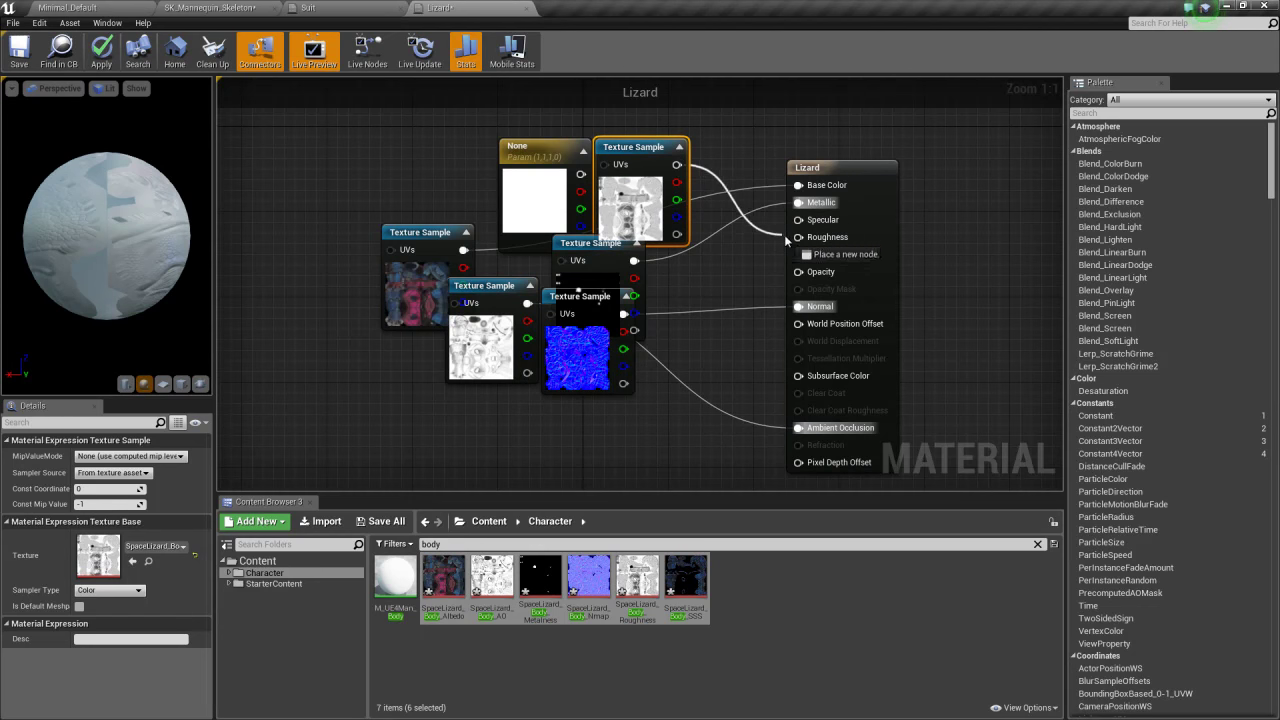
drag(797, 241, 798, 237)
scroll(671, 444, up, 1)
scroll(674, 416, down, 4)
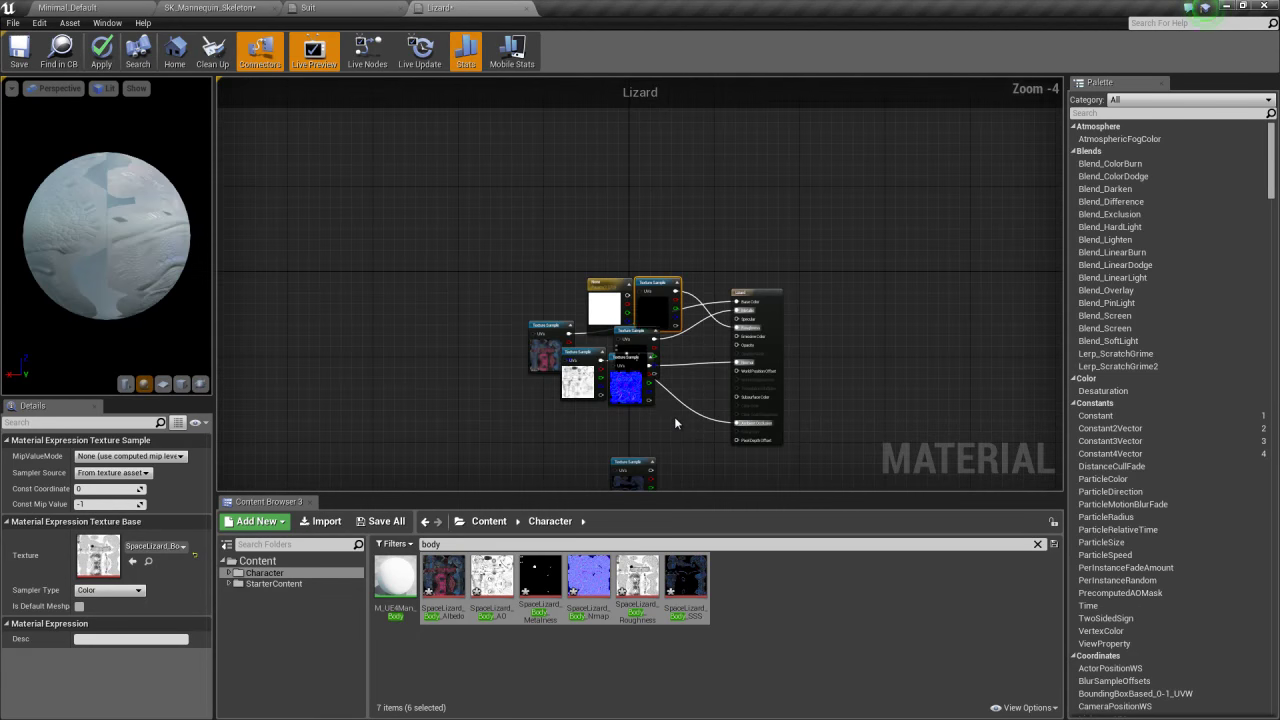
mouse_move(648, 460)
mouse_down()
mouse_move(643, 412)
mouse_move(619, 446)
mouse_move(803, 390)
mouse_up()
scroll(640, 412, up, 3)
Connect SSS to Subsurface Color, move the white parameter aside, and arrange the texture nodes
drag(481, 274, 675, 151)
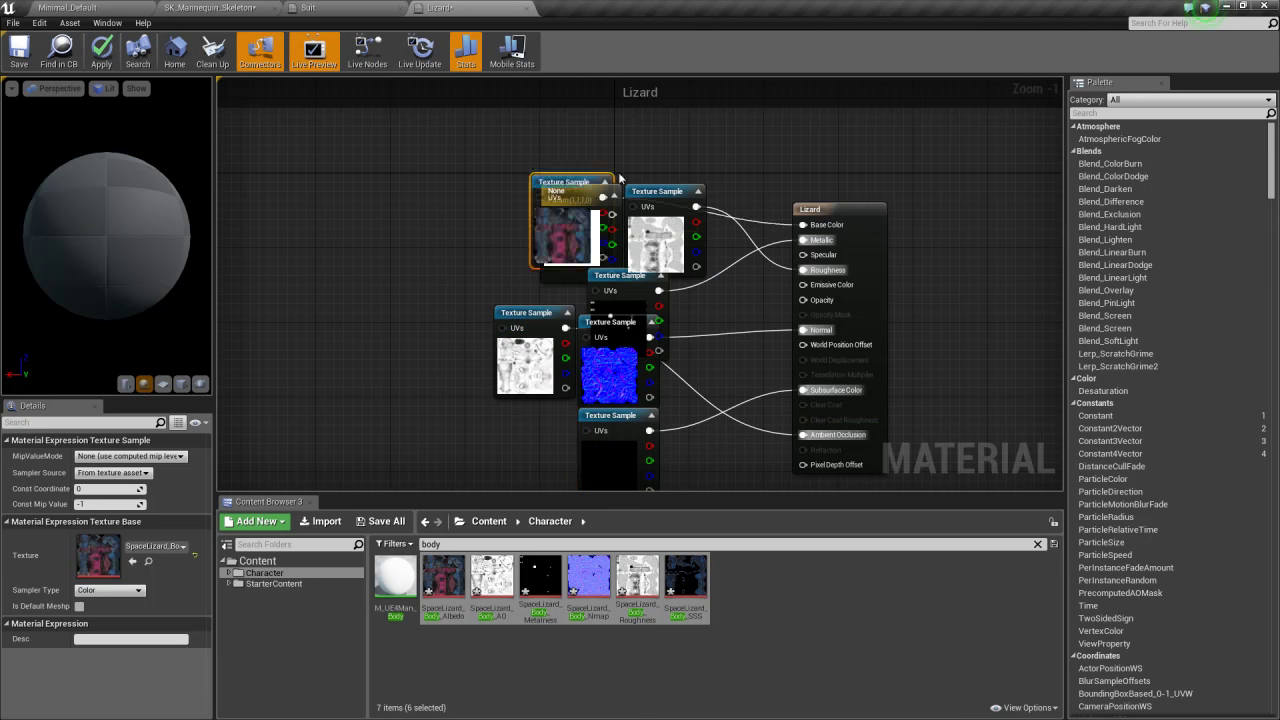
drag(570, 192, 297, 126)
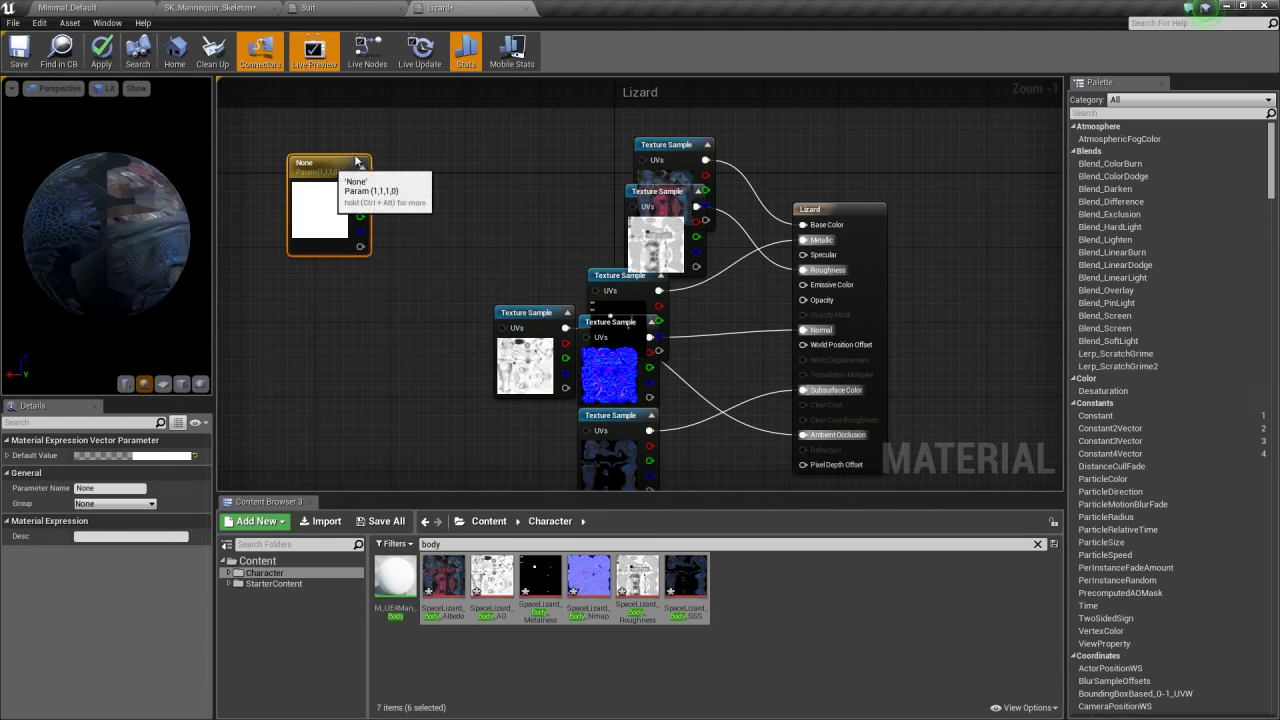
drag(664, 160, 525, 133)
drag(675, 217, 723, 301)
drag(638, 273, 533, 208)
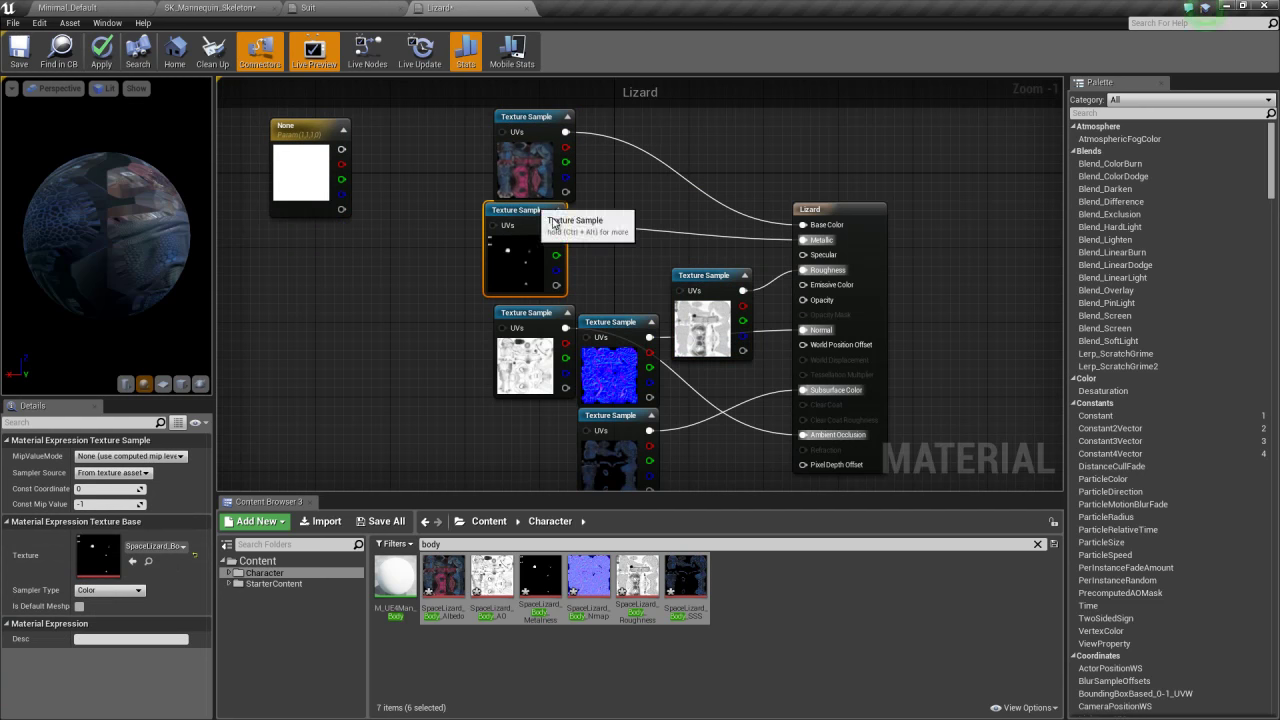
drag(709, 272, 511, 253)
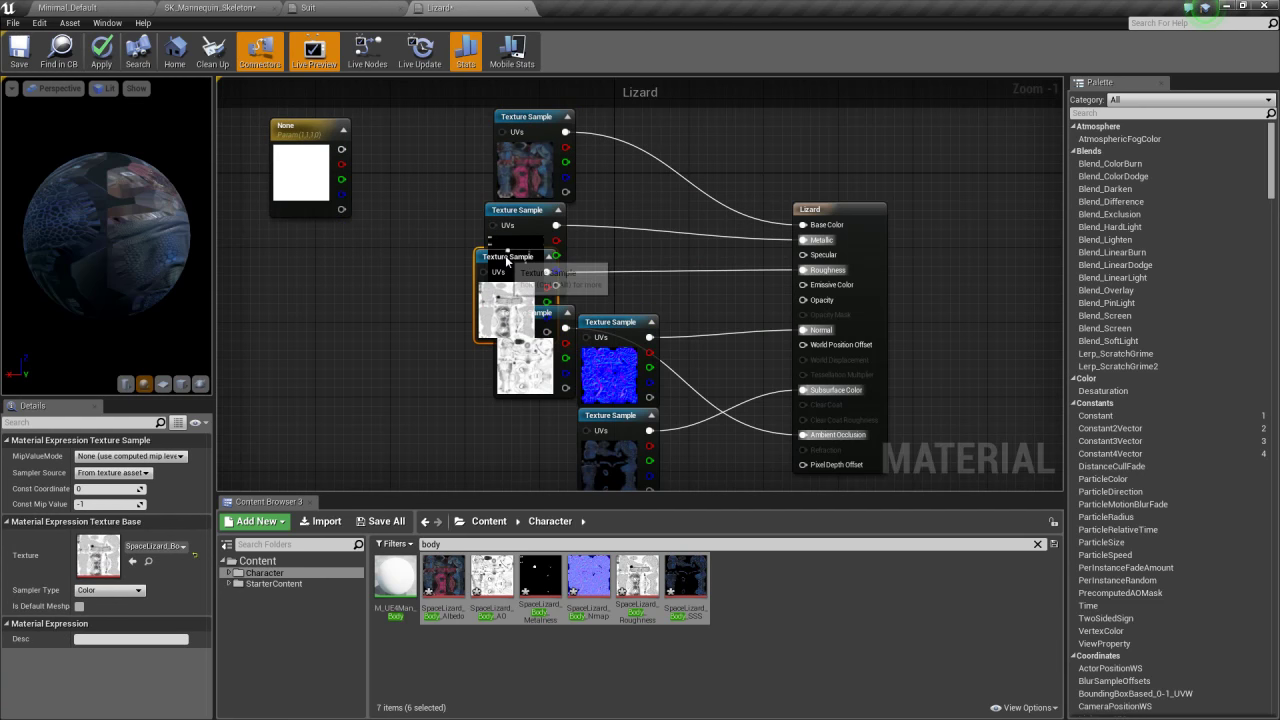
click(610, 322)
mouse_move(600, 360)
mouse_down()
mouse_move(543, 360)
mouse_move(542, 452)
mouse_up()
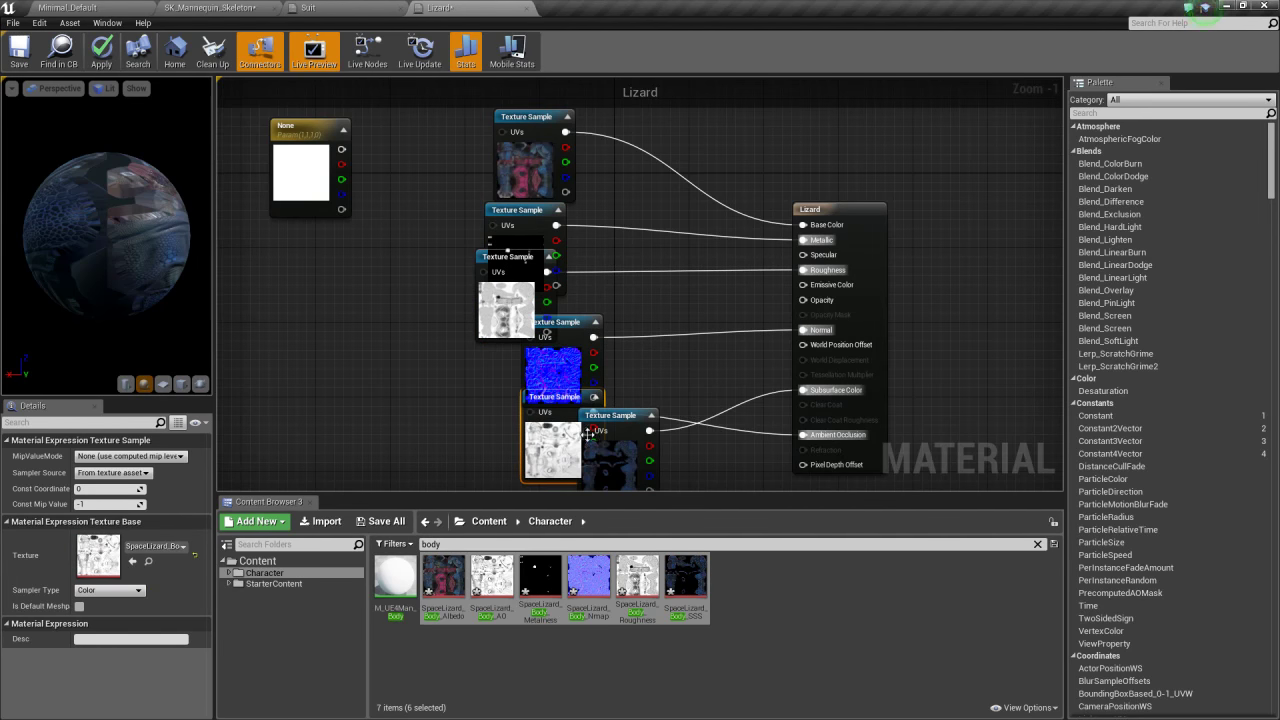
drag(611, 418, 629, 390)
scroll(955, 318, down, 3)
drag(724, 369, 793, 437)
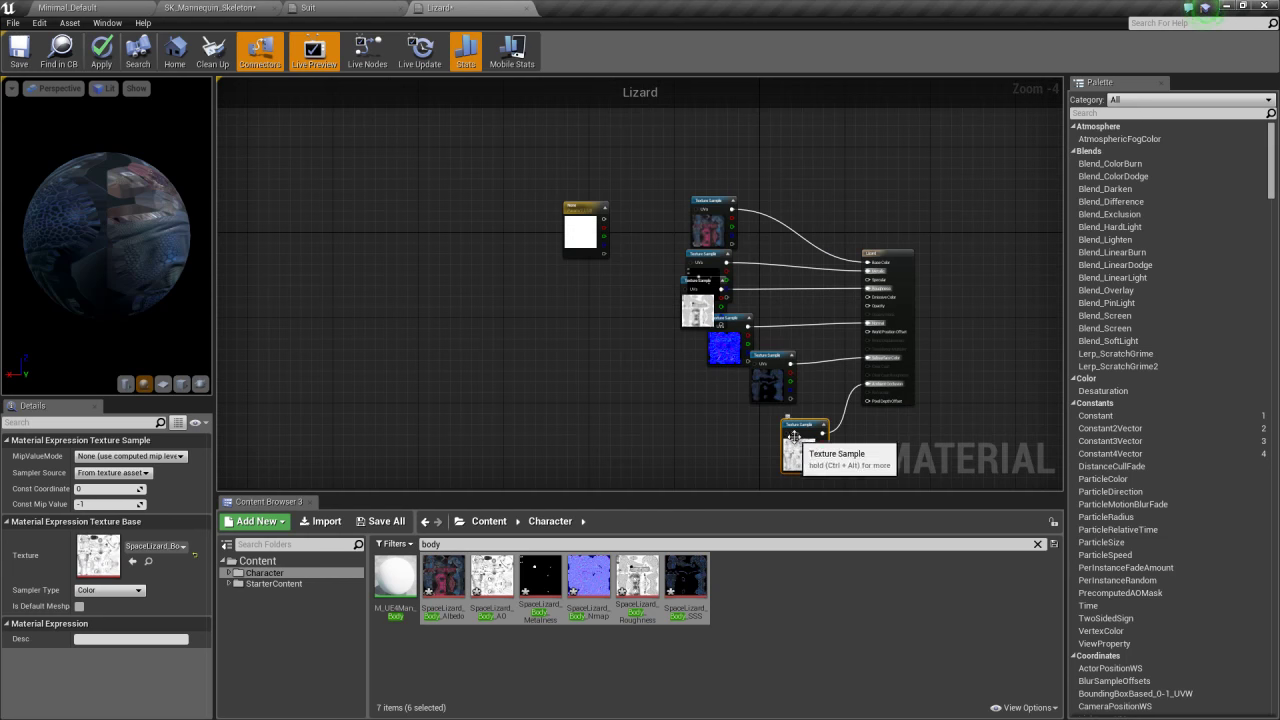
mouse_move(754, 363)
mouse_down()
mouse_move(720, 395)
mouse_move(735, 398)
mouse_up()
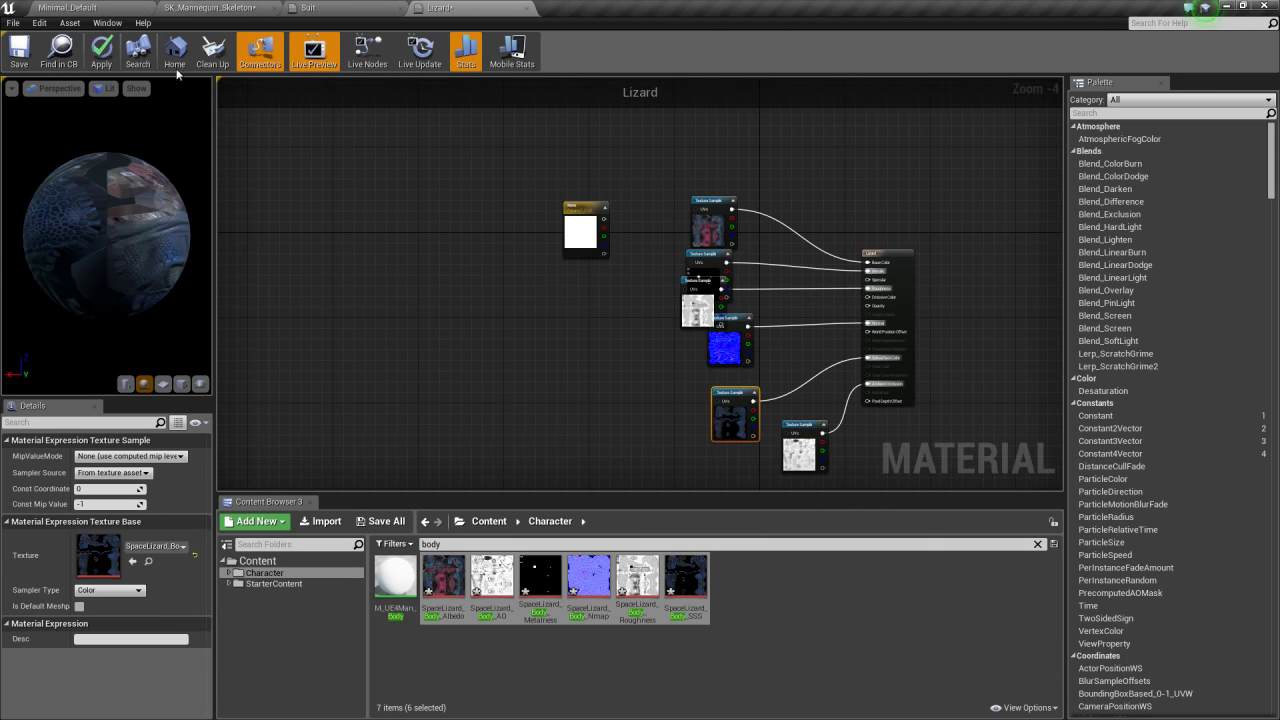
Apply and save the Lizard material, then view the blue-skinned lizard preview
click(101, 50)
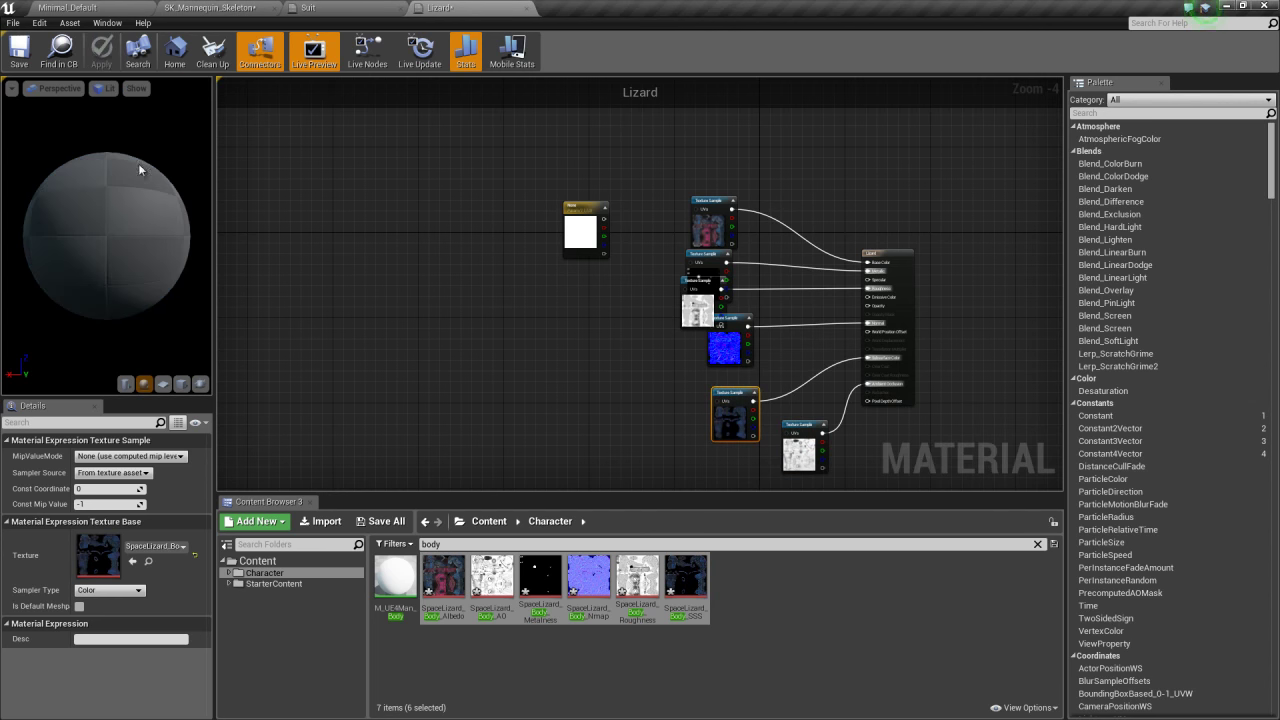
click(28, 62)
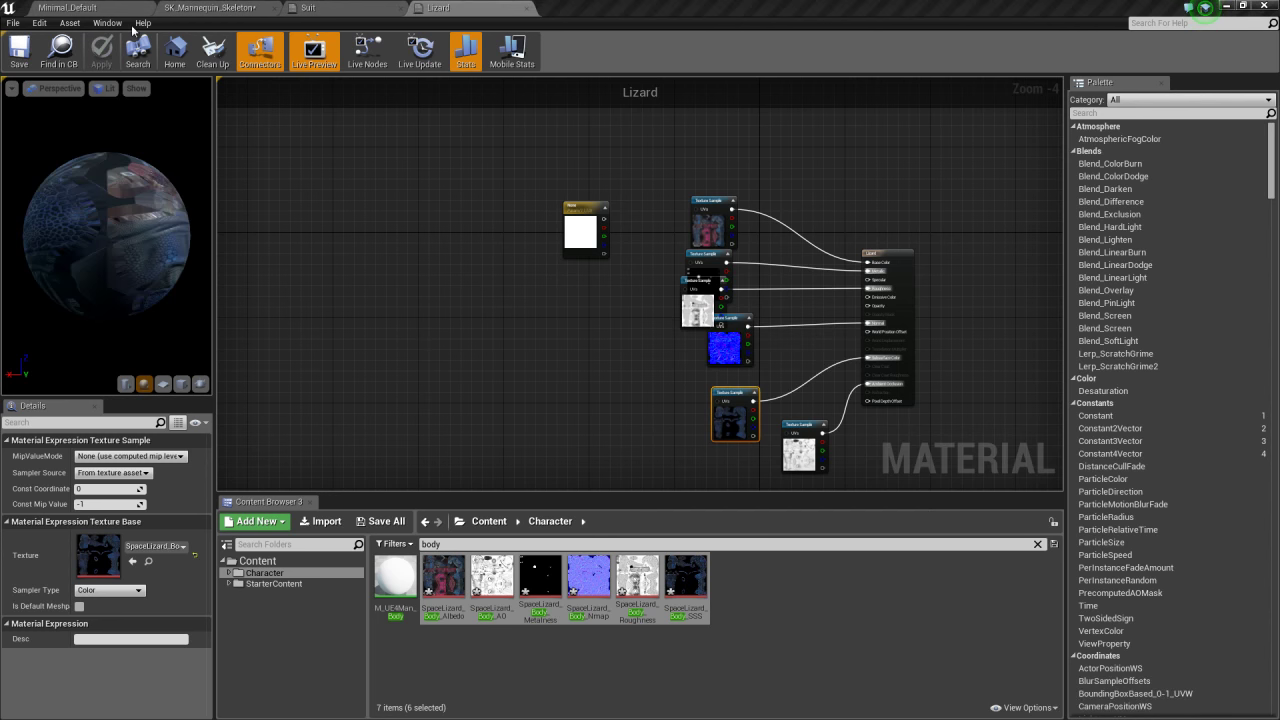
click(205, 8)
Play-test Minimal_Default, running the textured lizard with S and W, then stop with Esc
mouse_move(846, 469)
mouse_down()
mouse_move(940, 462)
mouse_move(764, 455)
mouse_move(987, 466)
mouse_up()
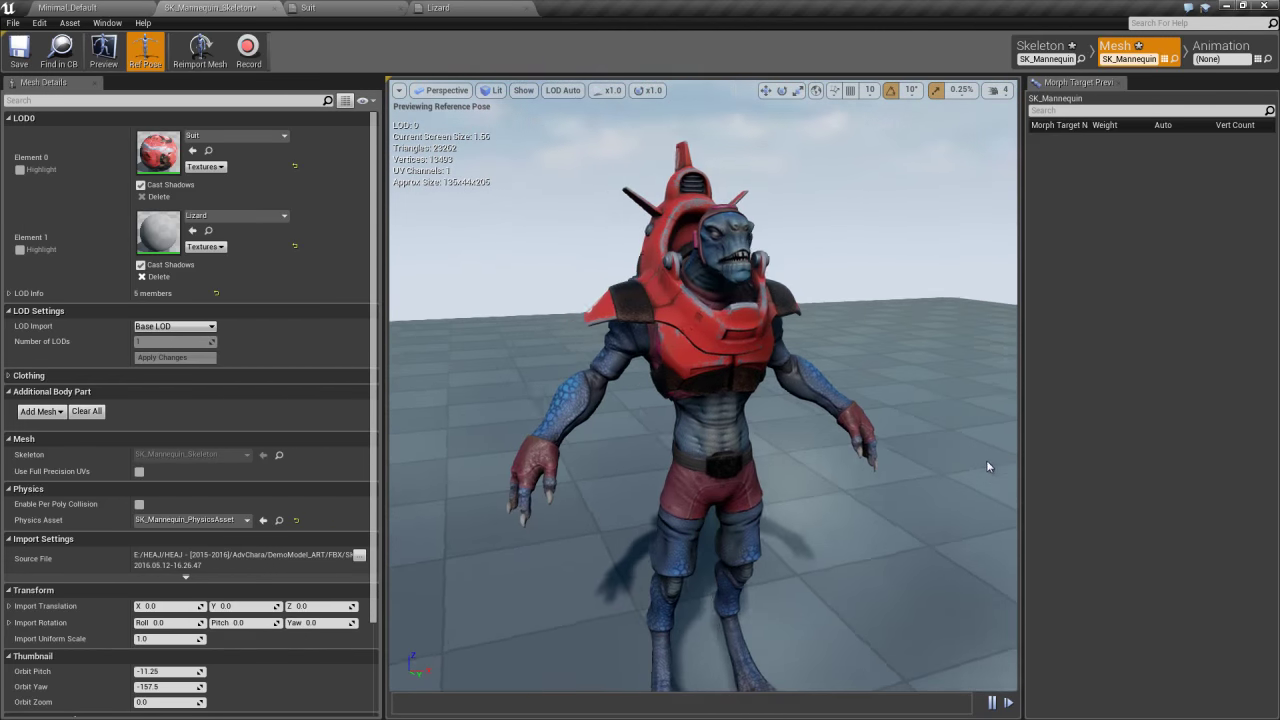
click(80, 11)
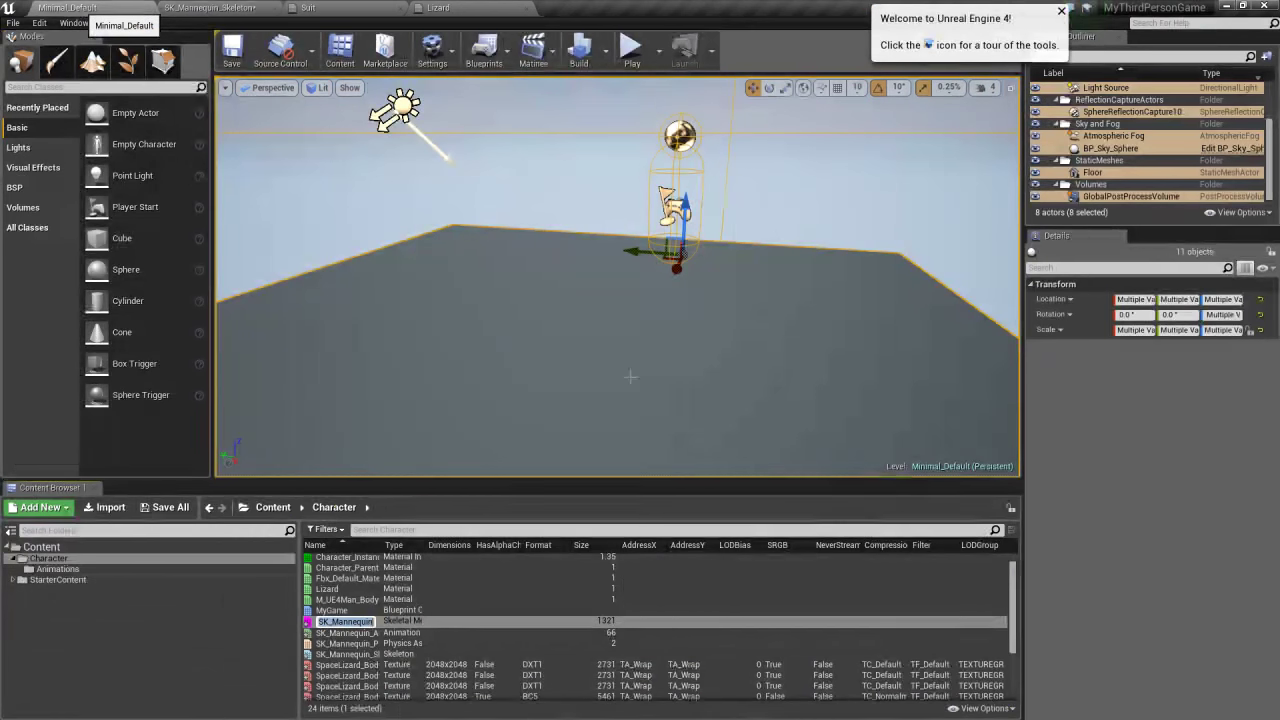
click(631, 46)
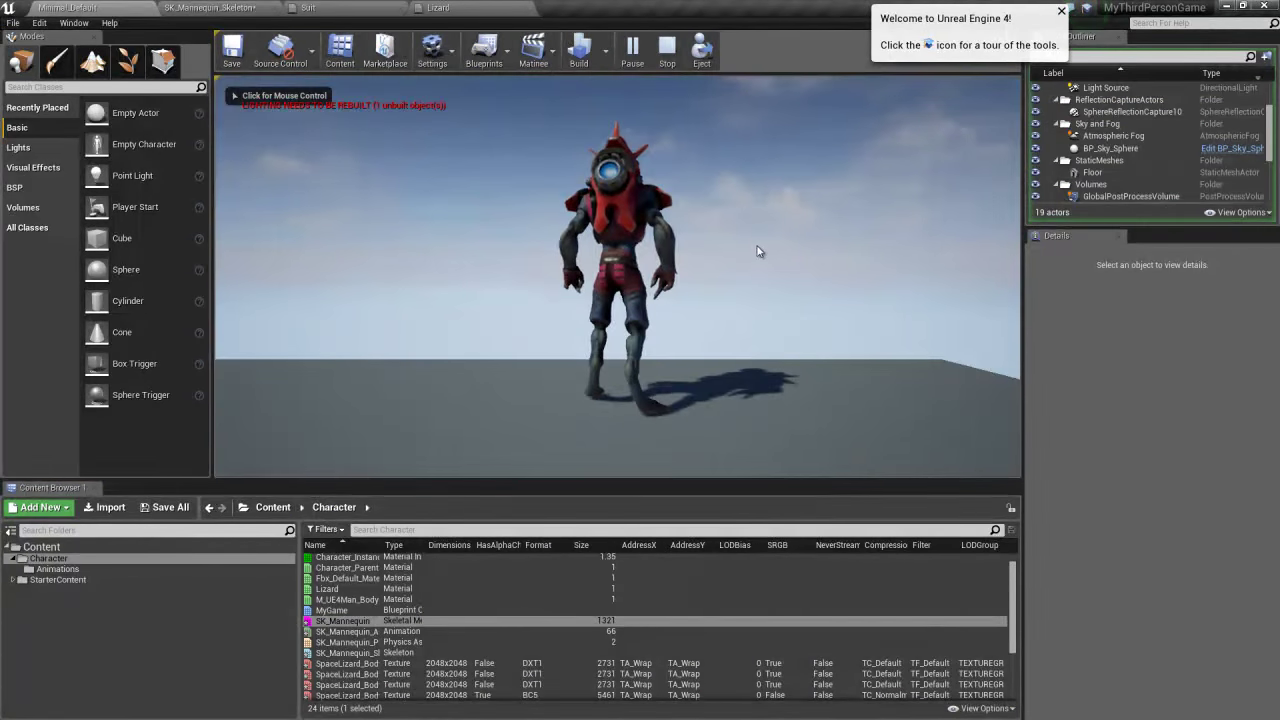
click(634, 318)
key(s)
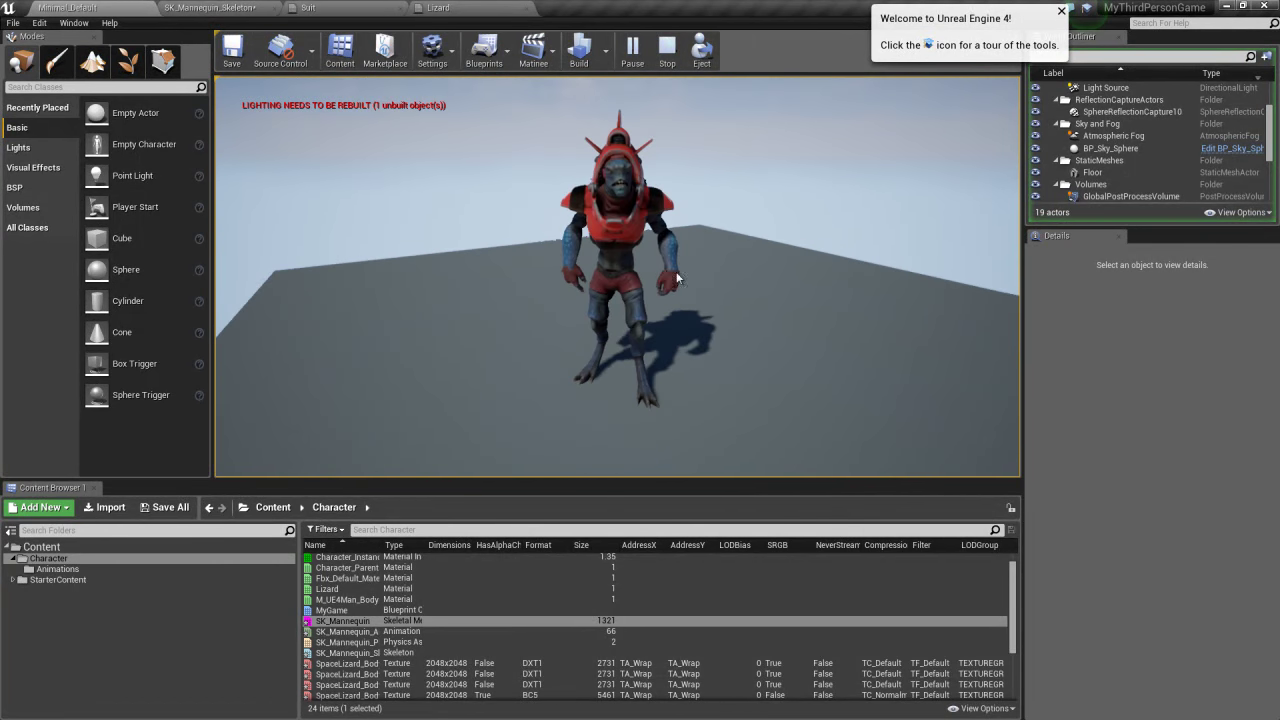
key(w)
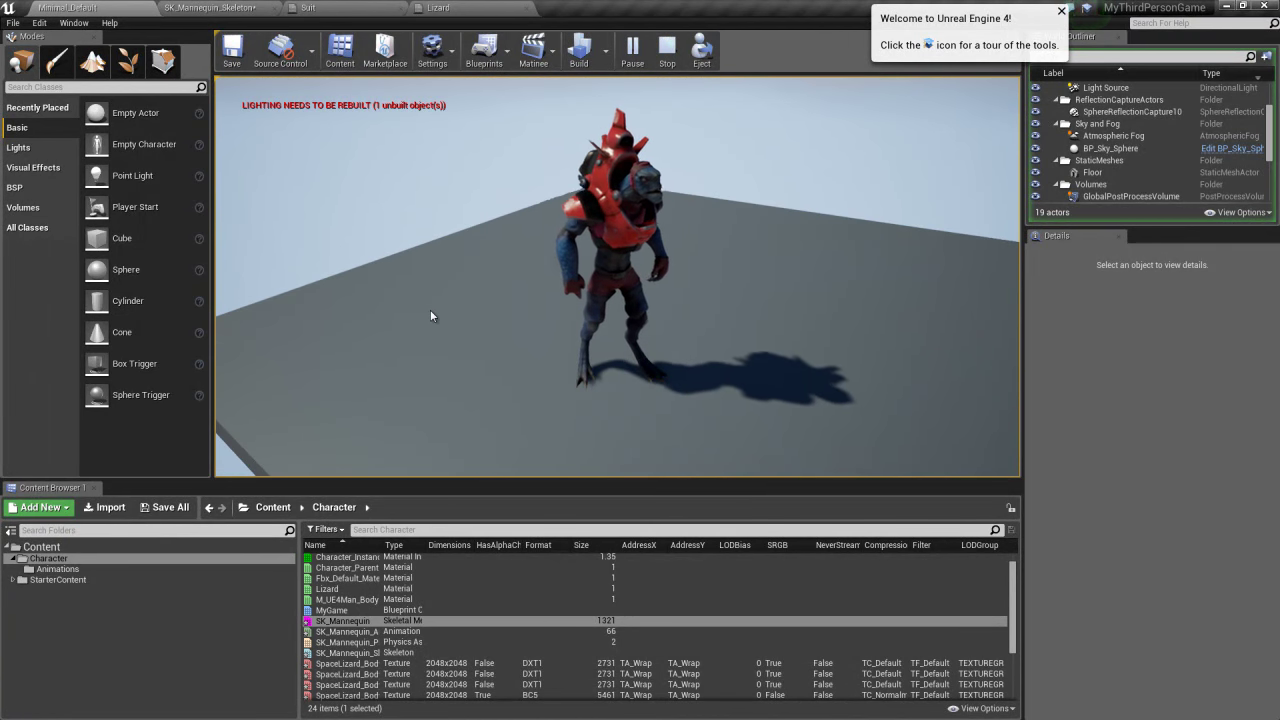
key(Escape)
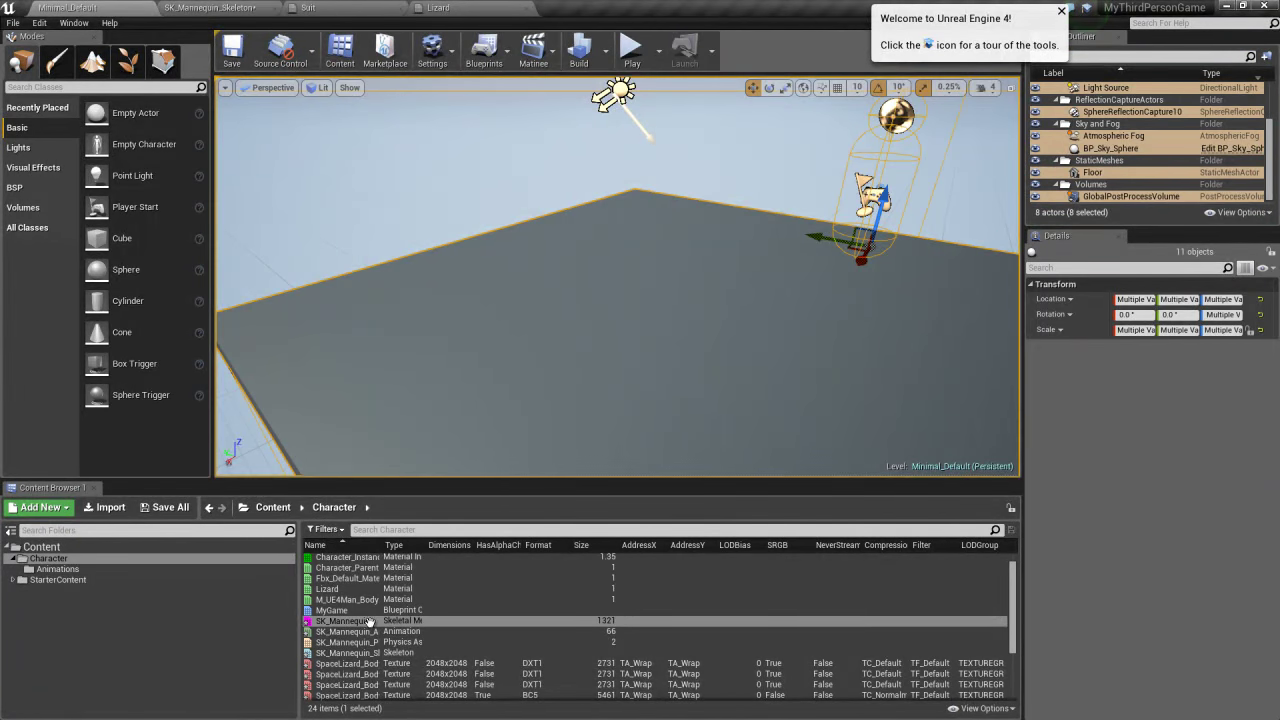
Drag an SK_Mannequin into the Minimal_Default level, then play-test and exit with Esc
drag(379, 620, 678, 336)
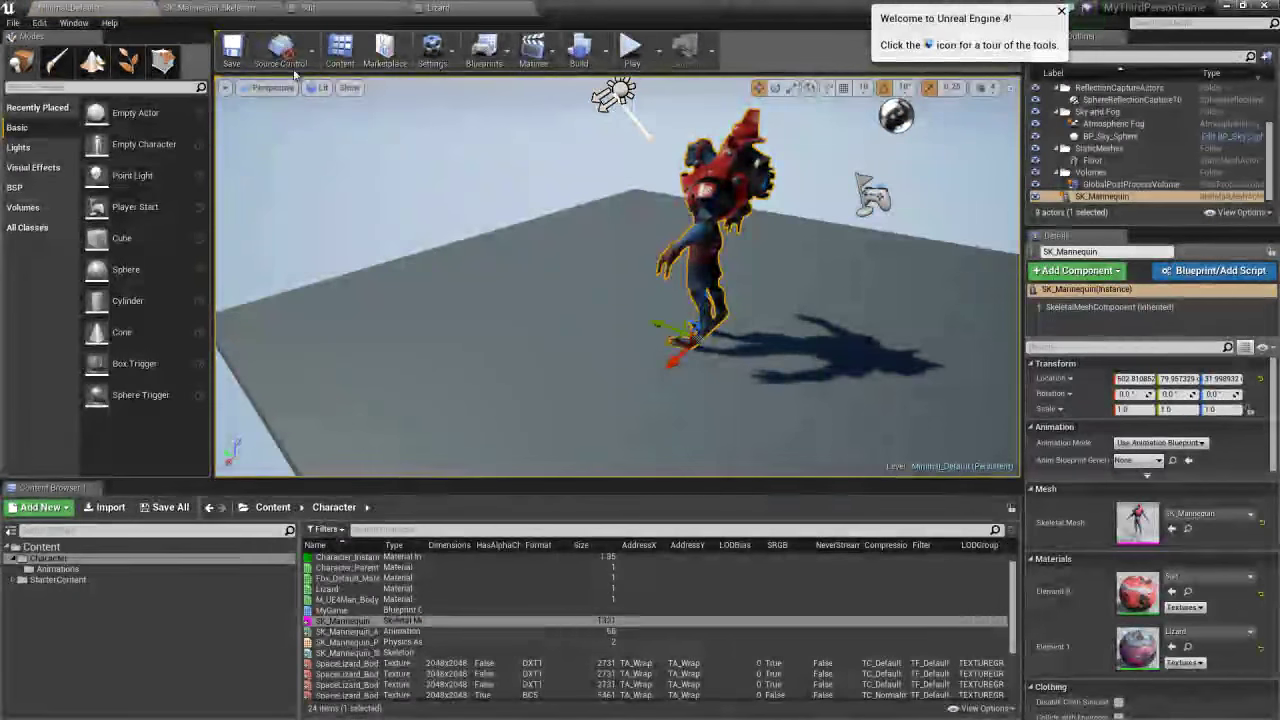
click(630, 57)
click(747, 312)
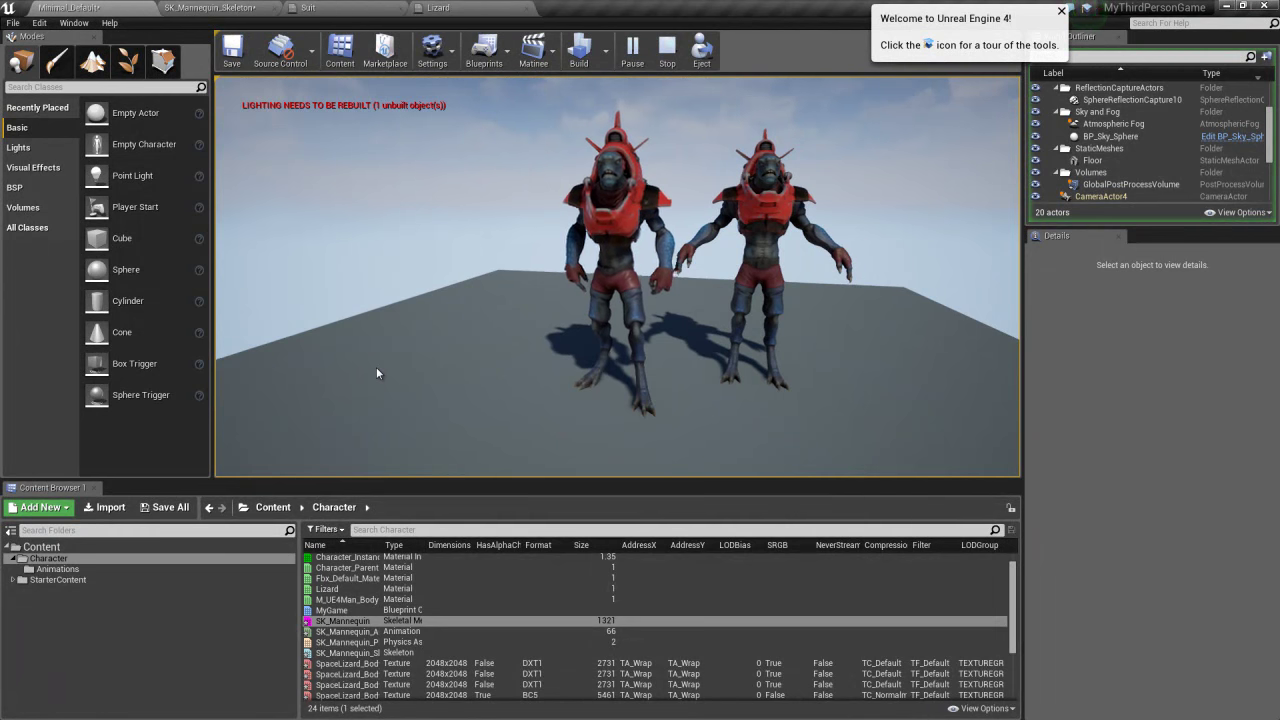
key(Escape)
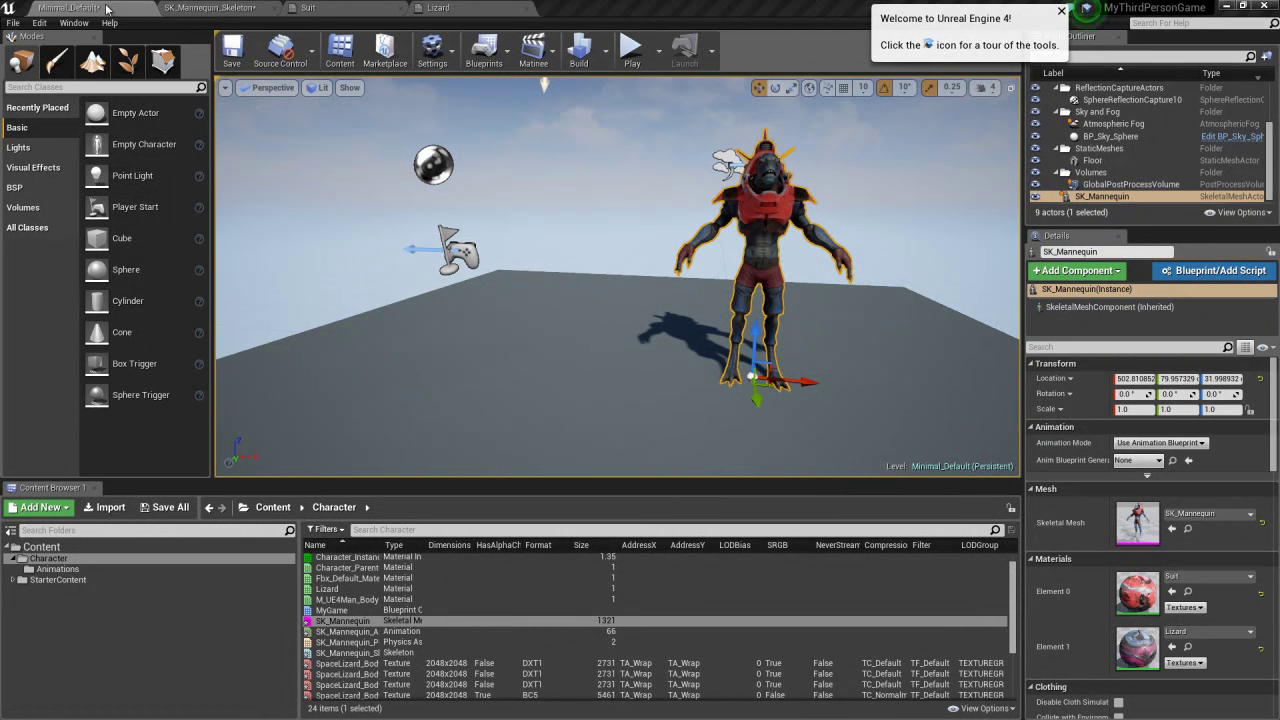
Save all levels and assets despite the external references warning, then package the project for Windows (32-bit)
click(13, 23)
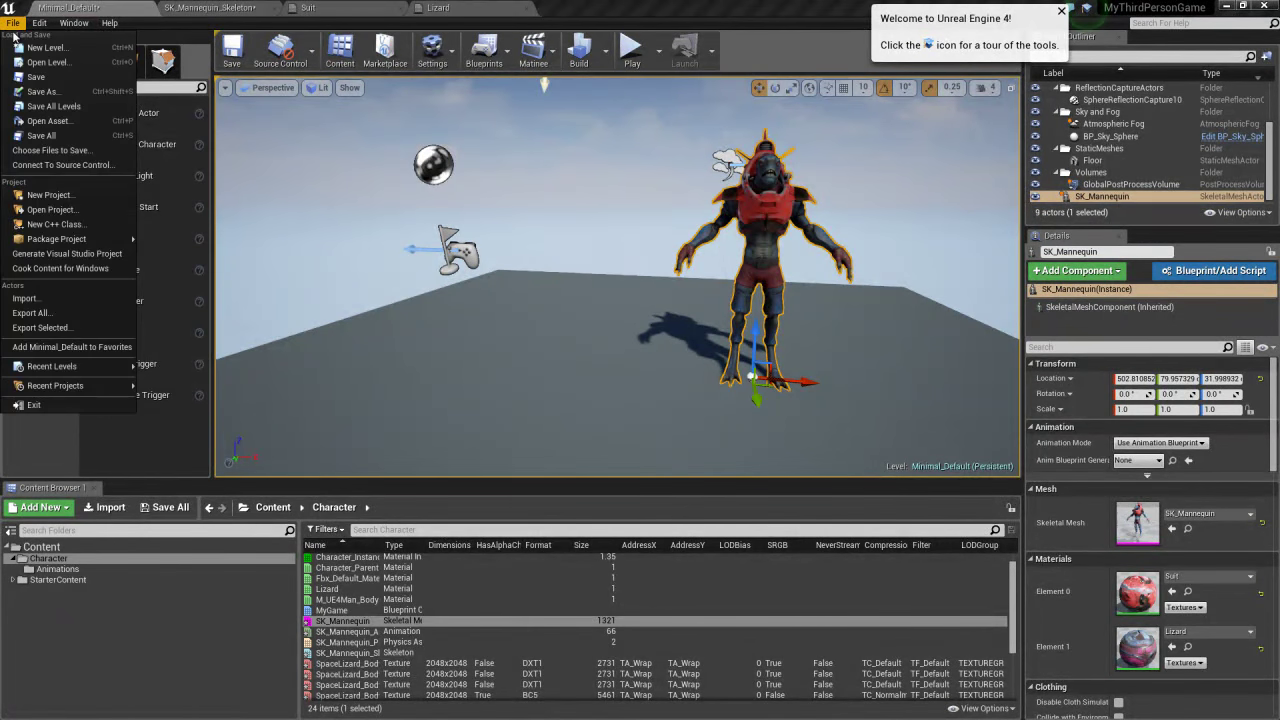
click(40, 136)
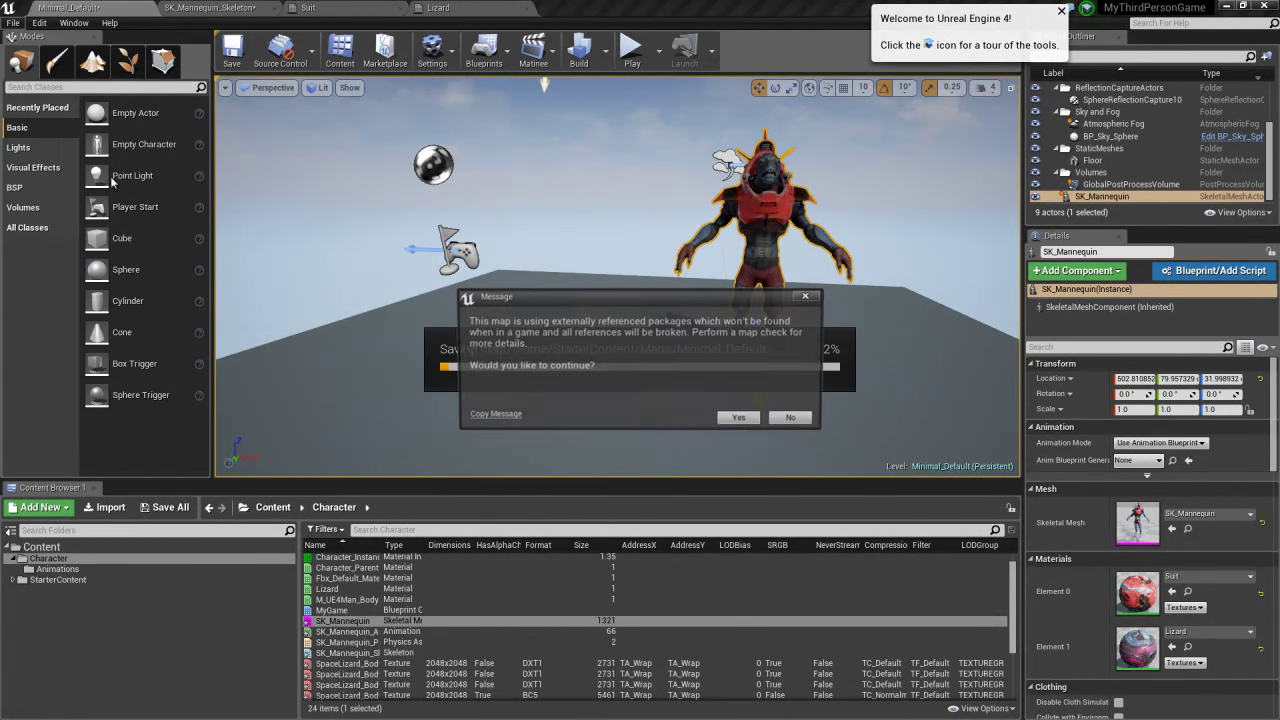
click(741, 421)
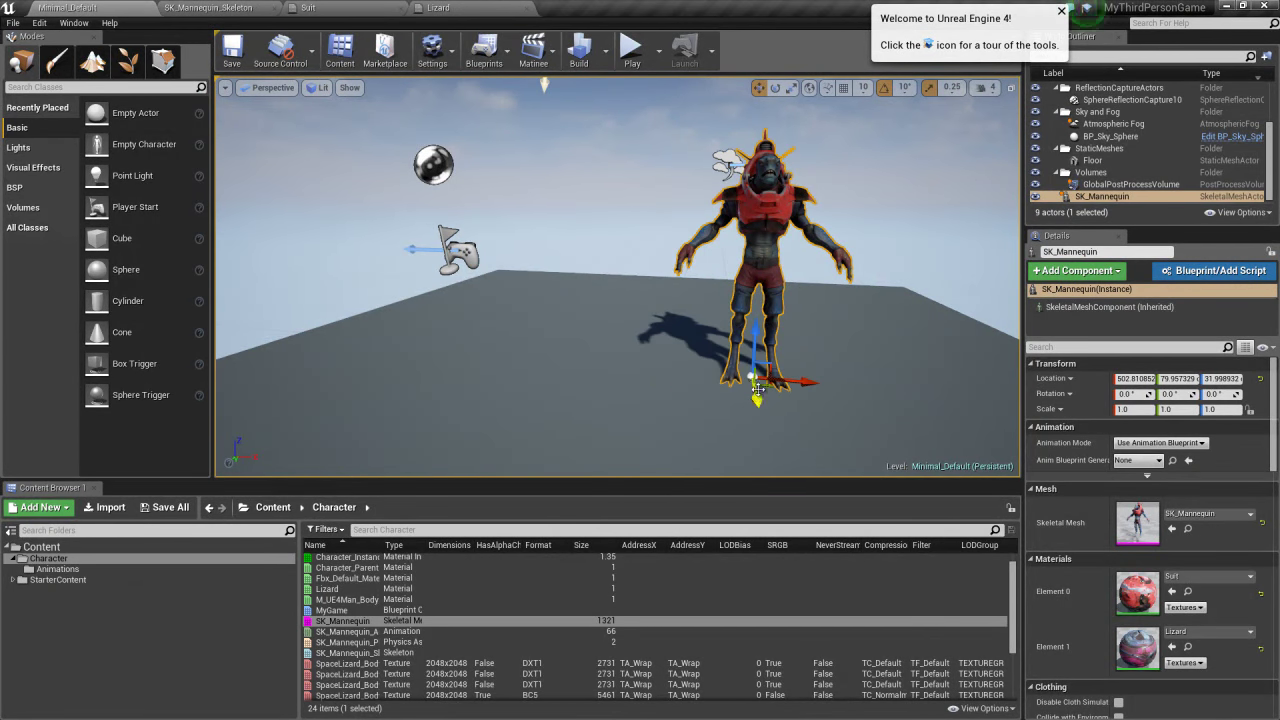
click(13, 22)
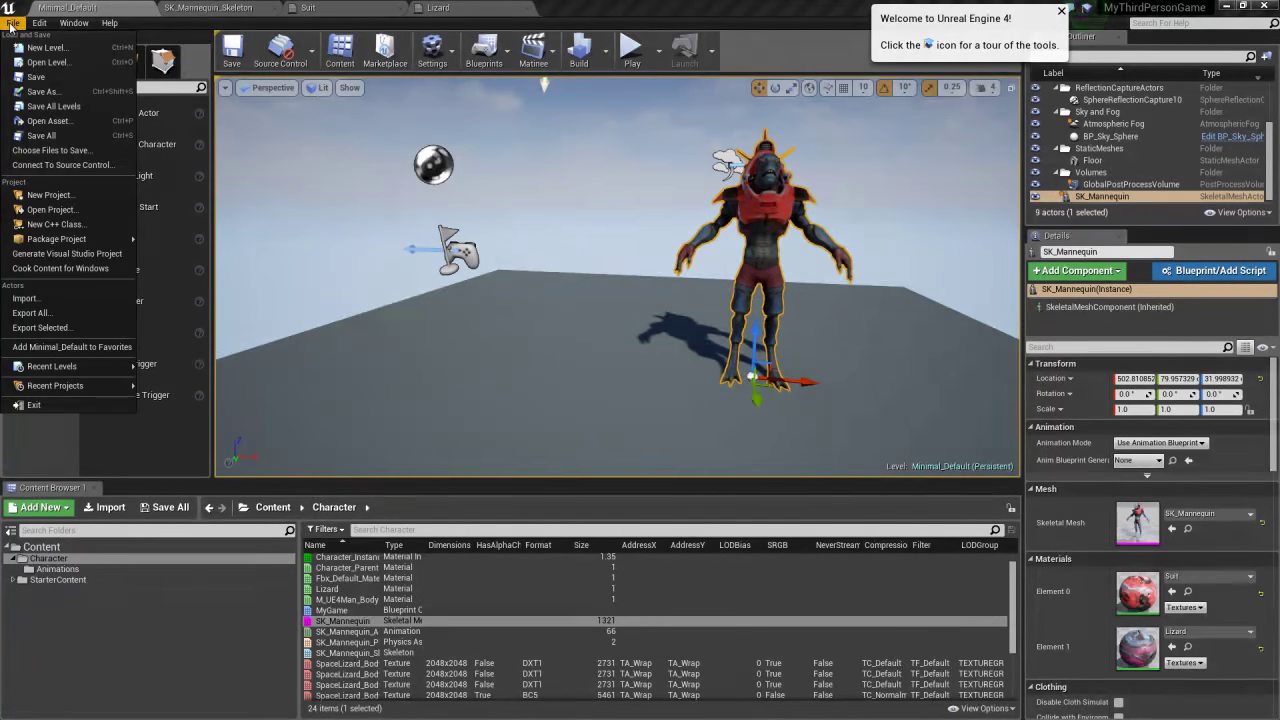
mouse_move(57, 239)
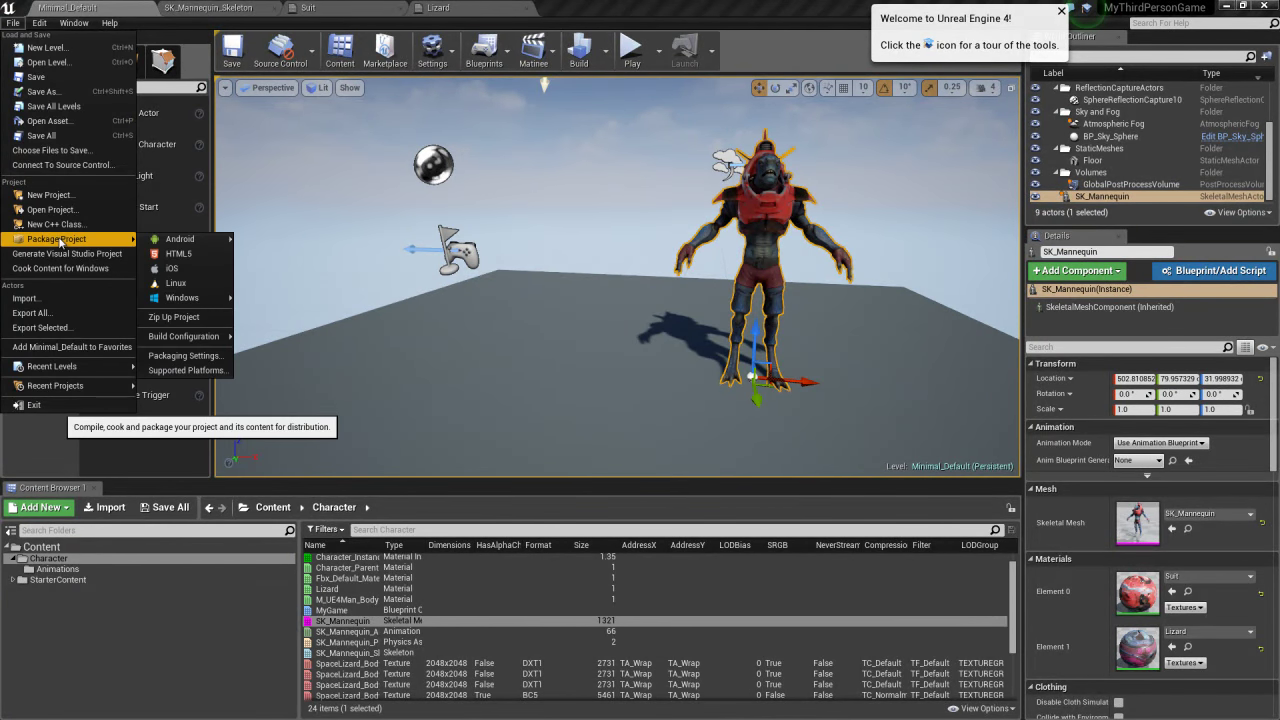
mouse_move(182, 298)
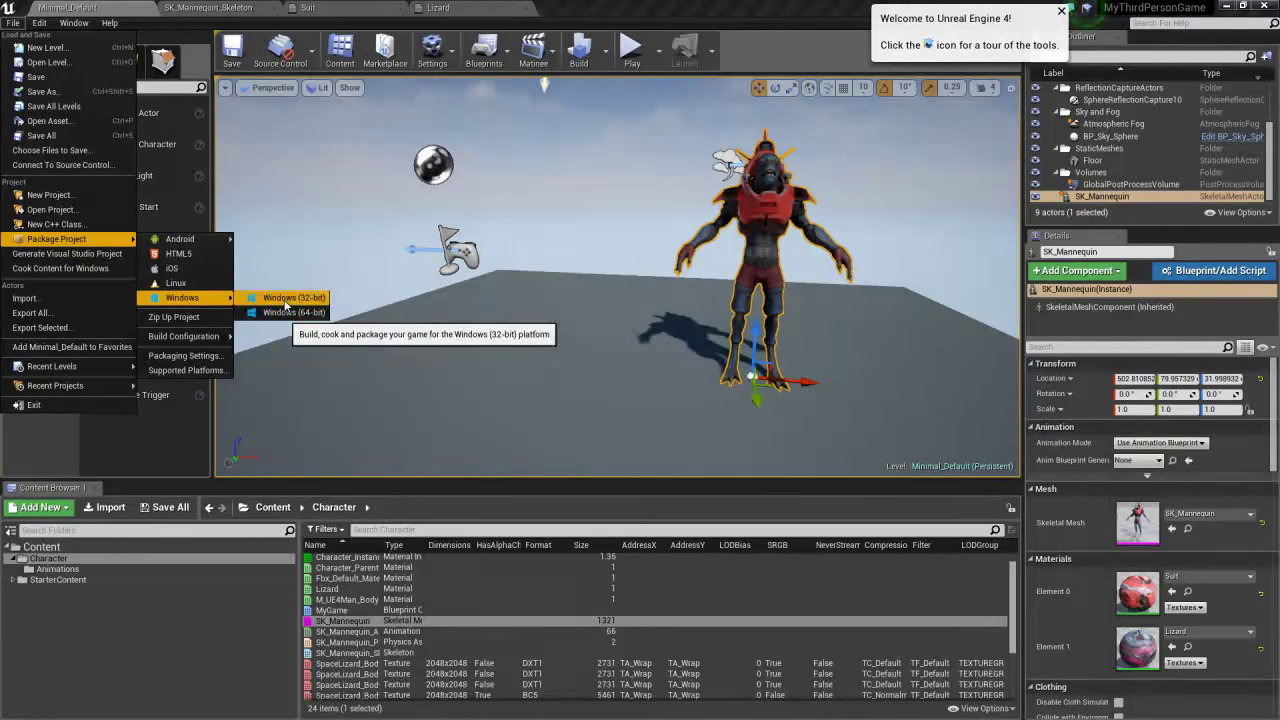
click(285, 299)
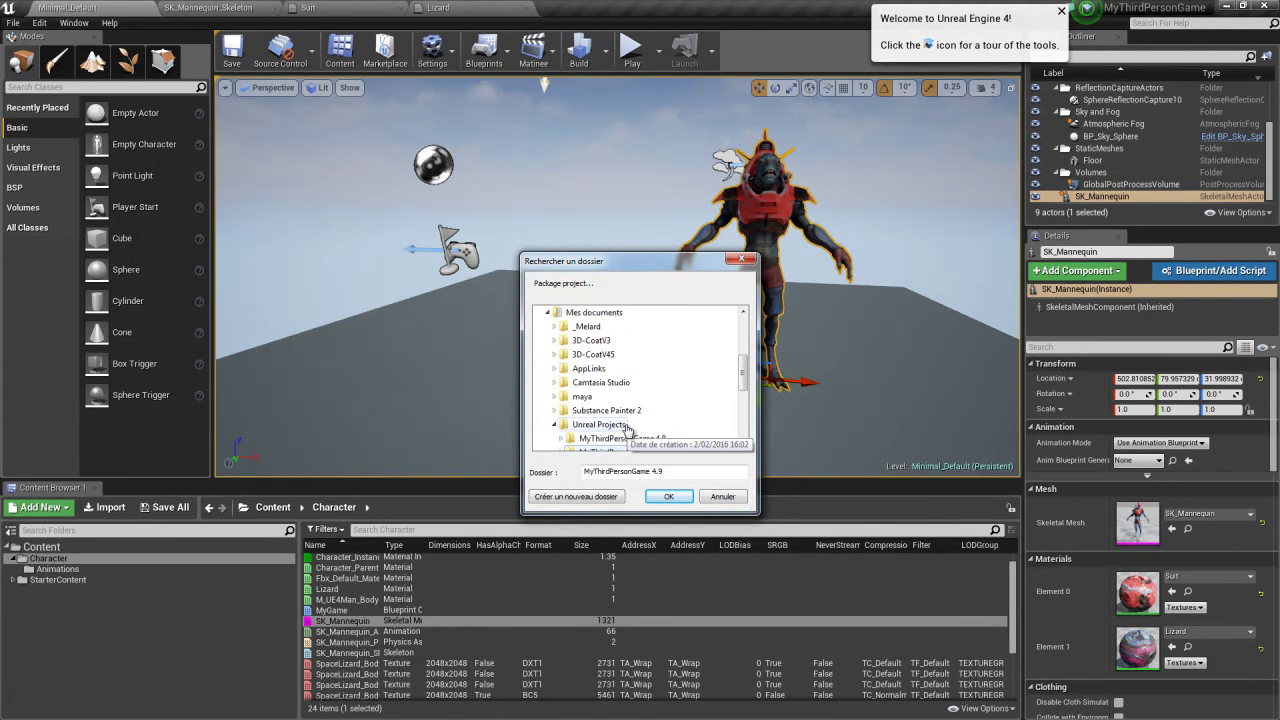
Confirm Unreal Projects as the package folder, then zoom and orbit the Space Lizard model on Sketchfab
click(669, 498)
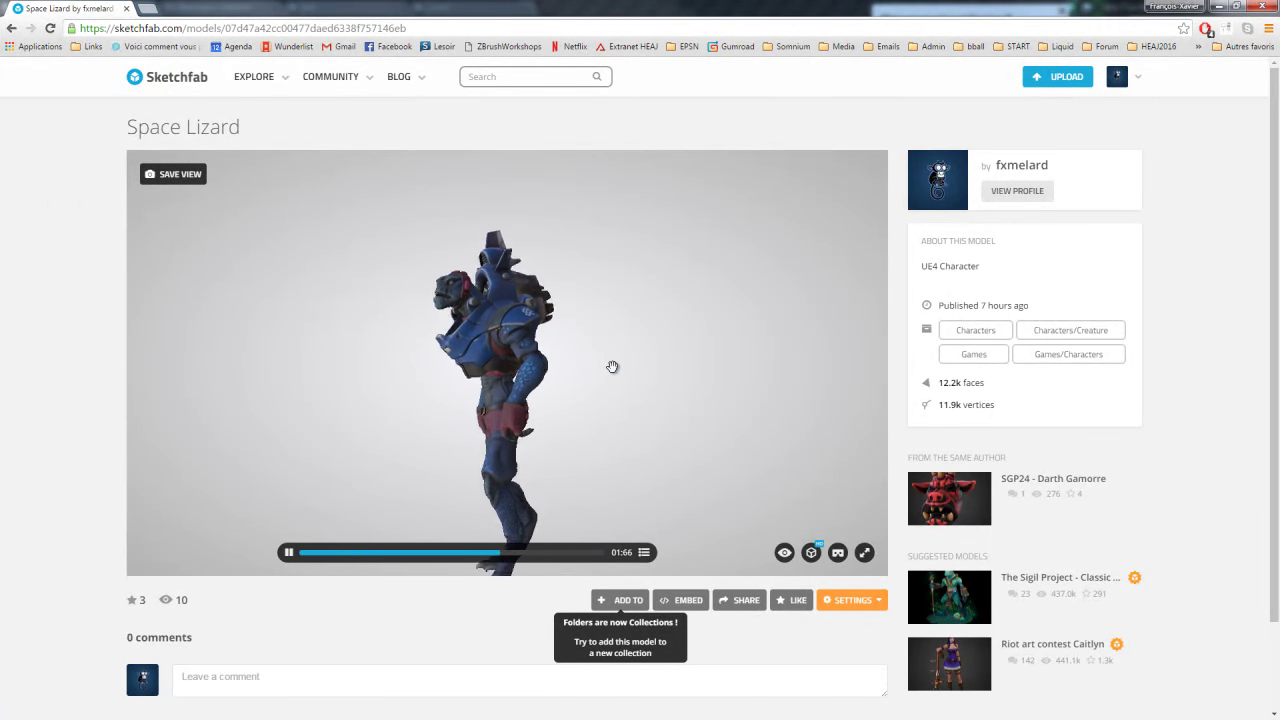
scroll(729, 346, up, 5)
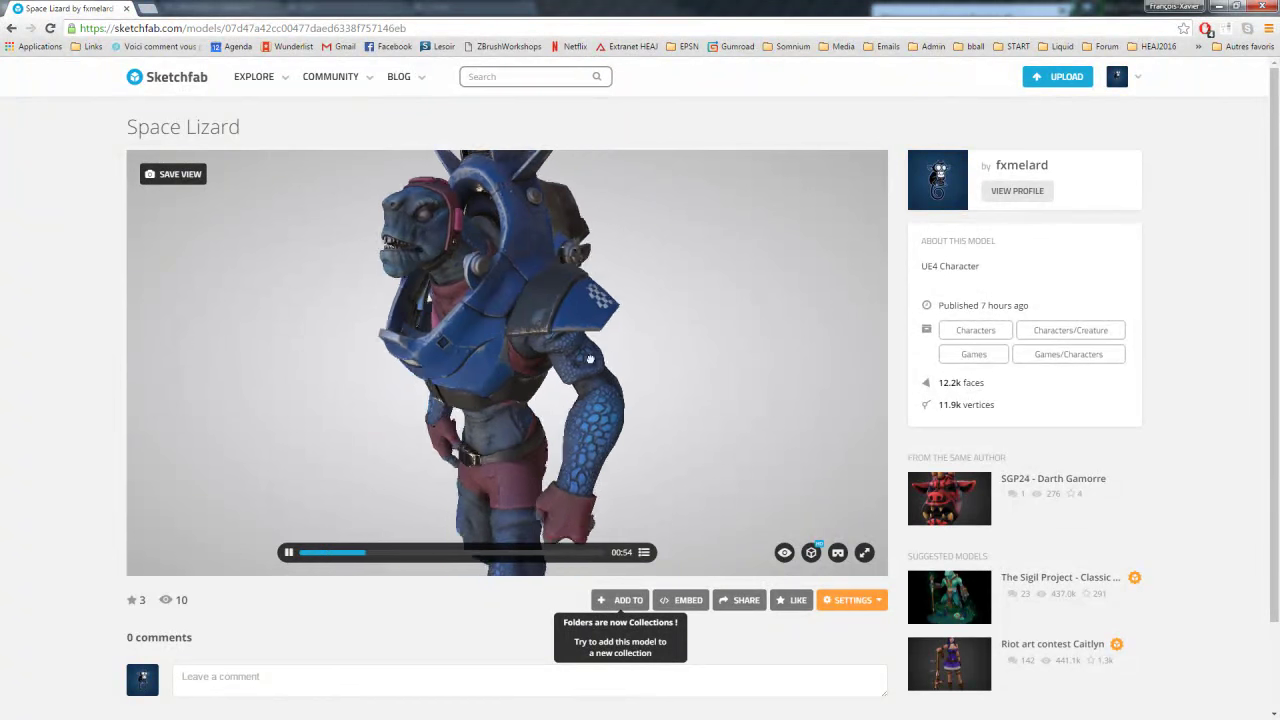
drag(708, 359, 583, 353)
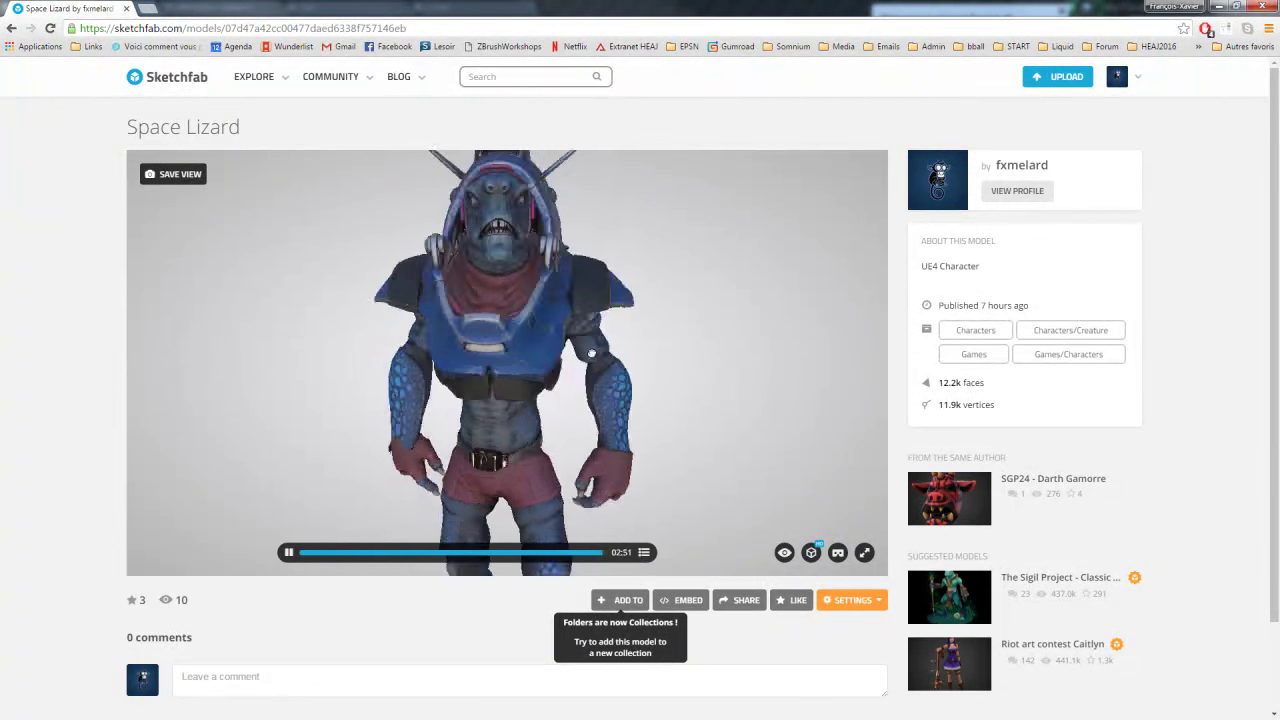
mouse_move(663, 333)
mouse_down()
mouse_move(700, 346)
mouse_move(711, 371)
mouse_move(694, 271)
mouse_move(777, 334)
mouse_move(733, 354)
mouse_up()
drag(870, 377, 723, 397)
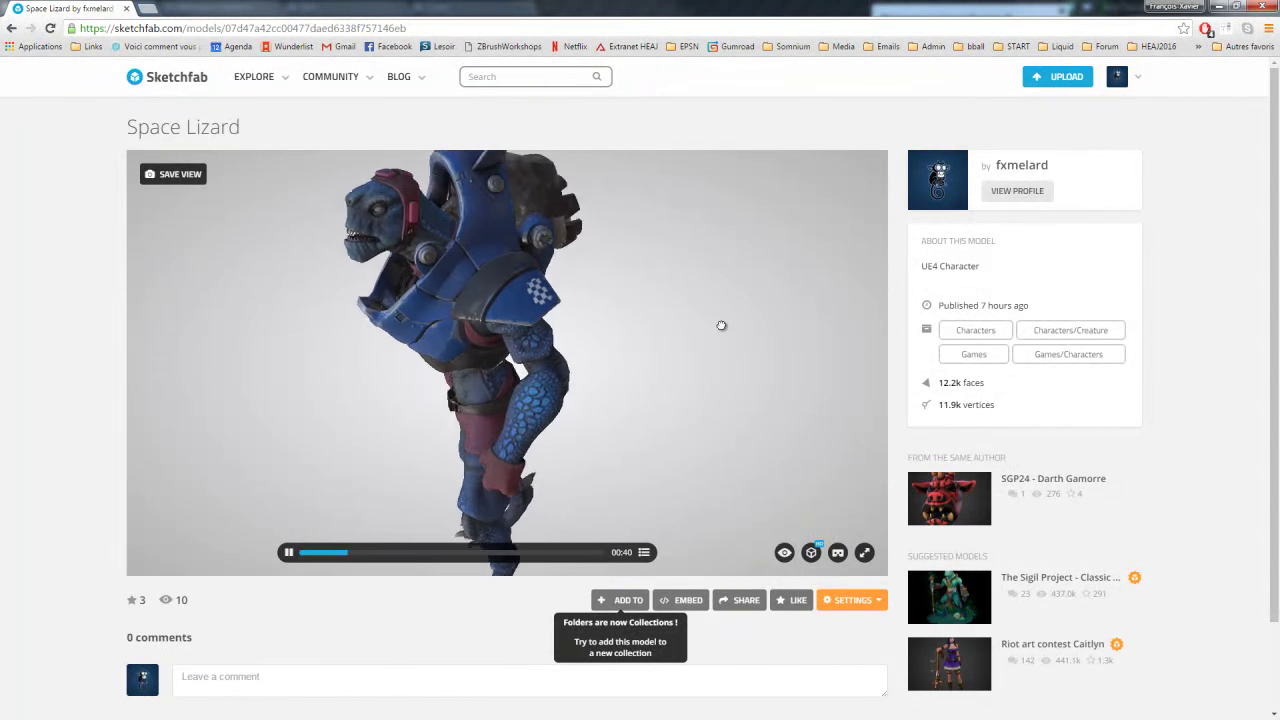
mouse_move(748, 337)
mouse_down()
mouse_move(771, 334)
mouse_move(716, 331)
mouse_move(823, 320)
mouse_move(757, 297)
mouse_move(687, 315)
mouse_move(677, 337)
mouse_up()
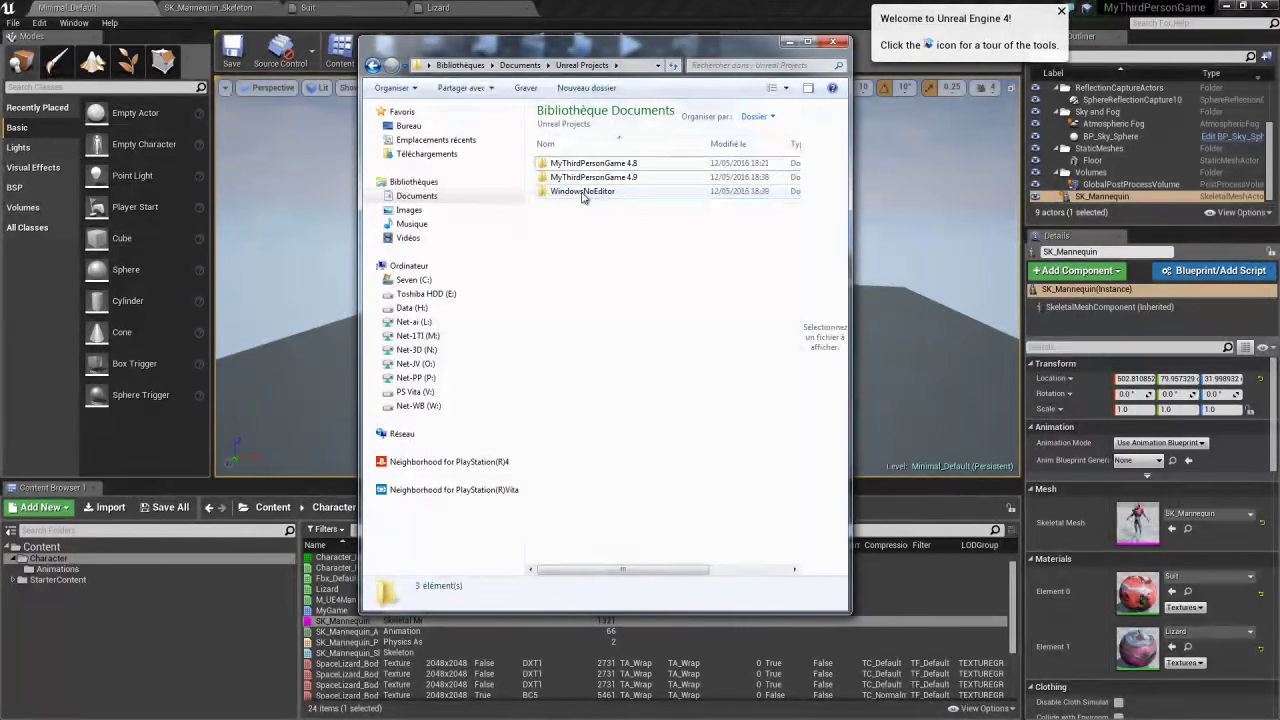
Open the WindowsNoEditor folder in Unreal Projects and pick the MyThirdPersonGame application
click(584, 193)
drag(600, 42, 454, 18)
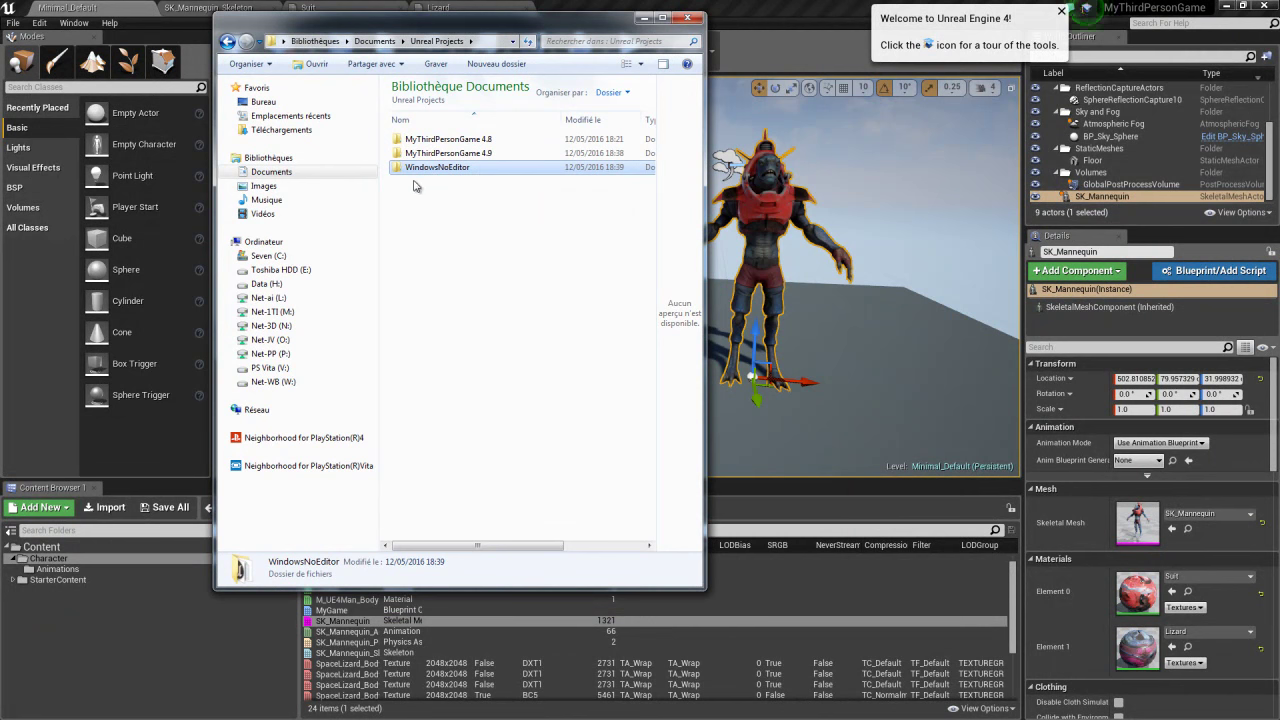
double_click(445, 169)
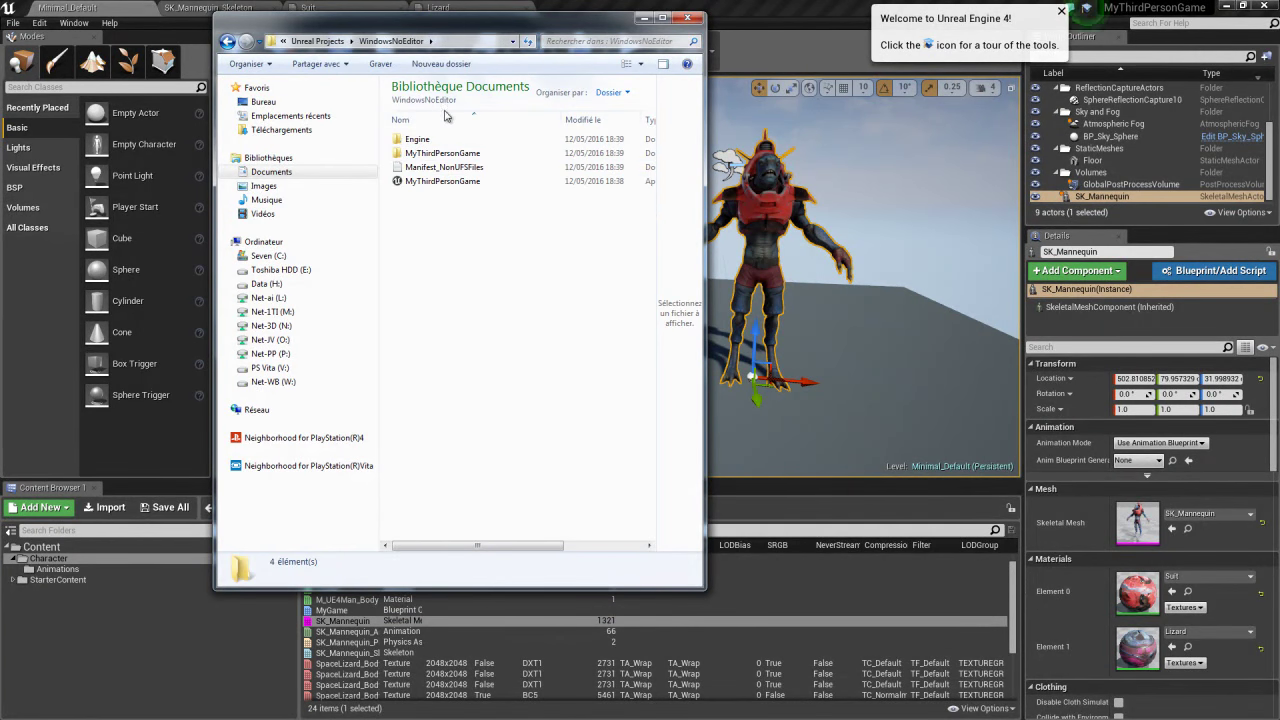
click(340, 44)
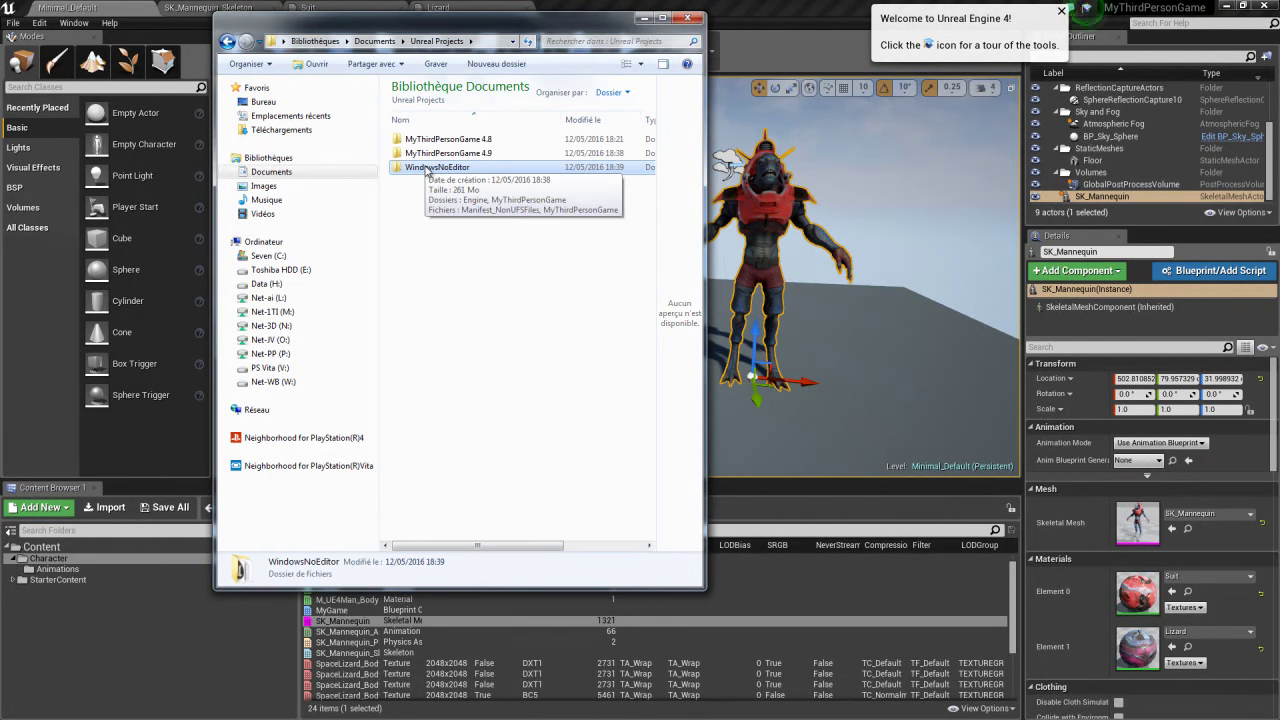
double_click(430, 168)
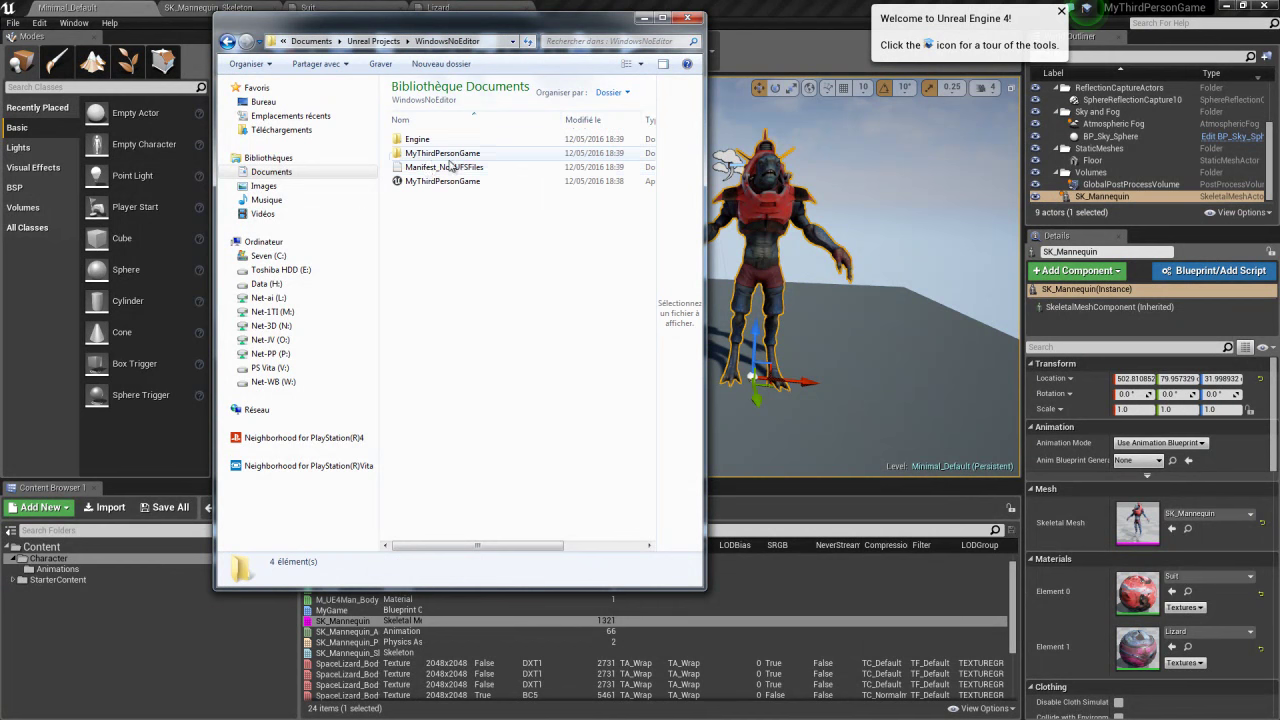
click(442, 187)
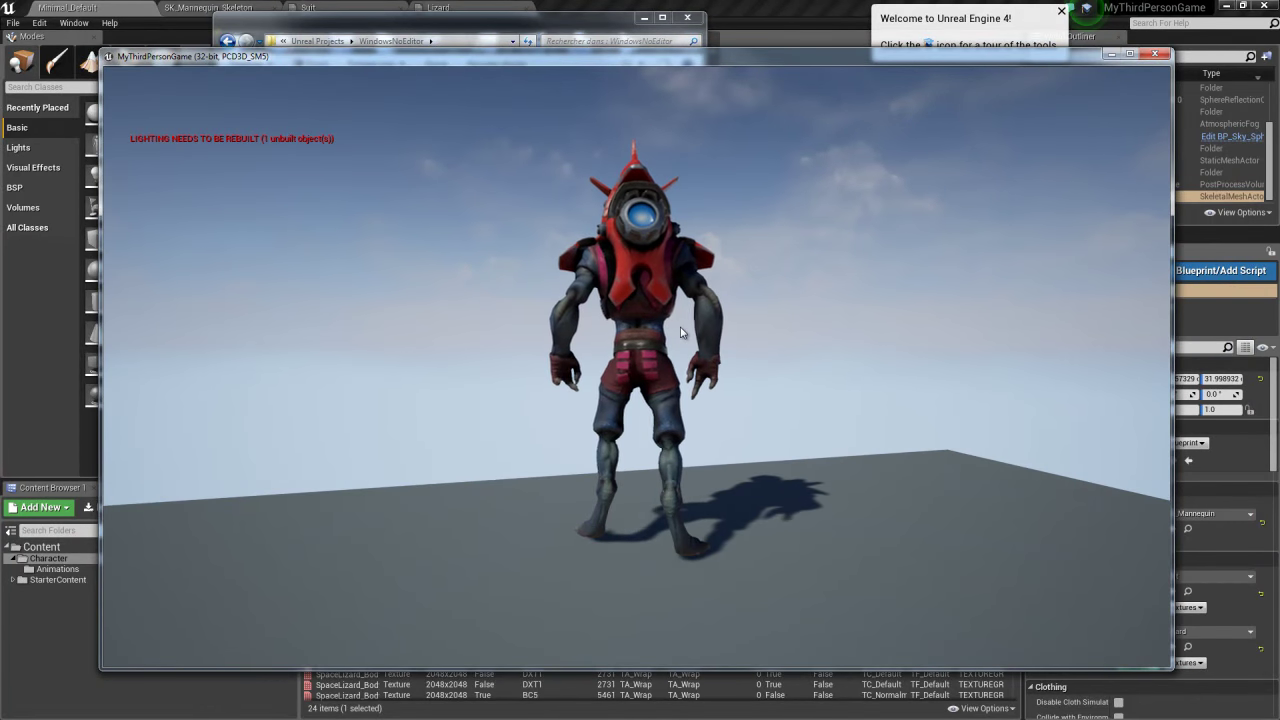
Run the lizard toward the camera with S in the packaged game, then return to the Explorer window
key(s)
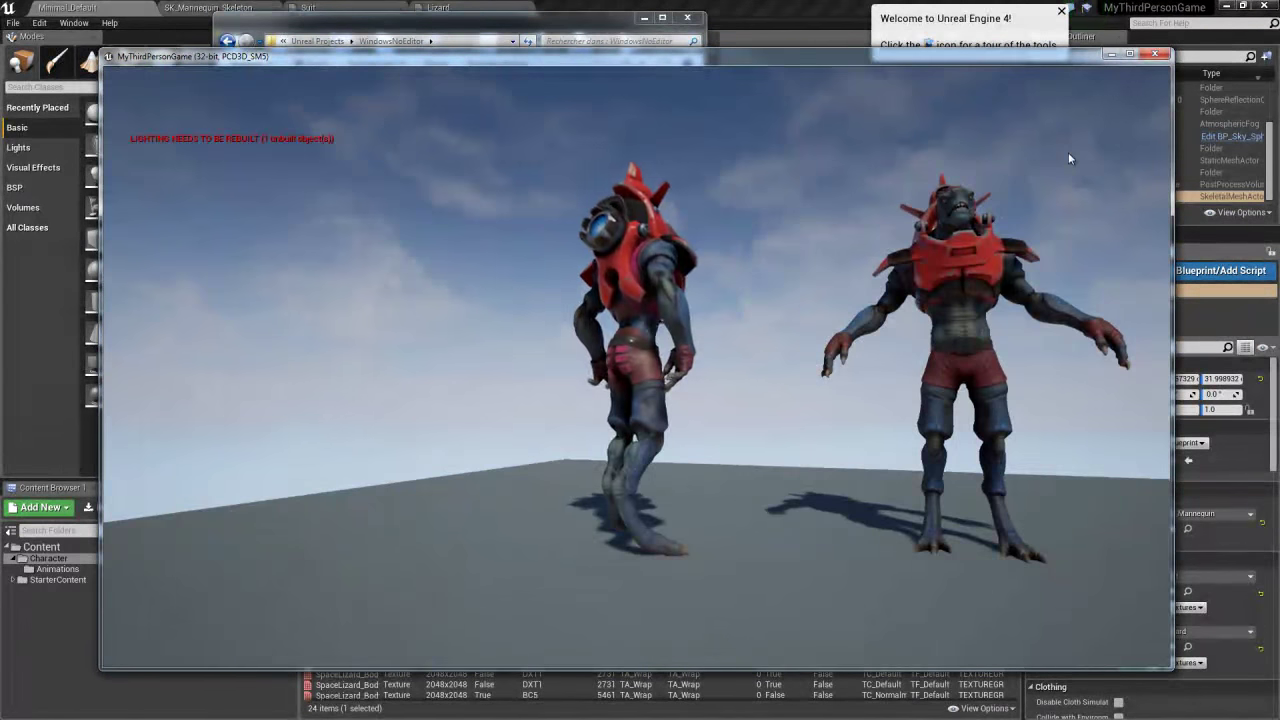
key(alt+Tab)
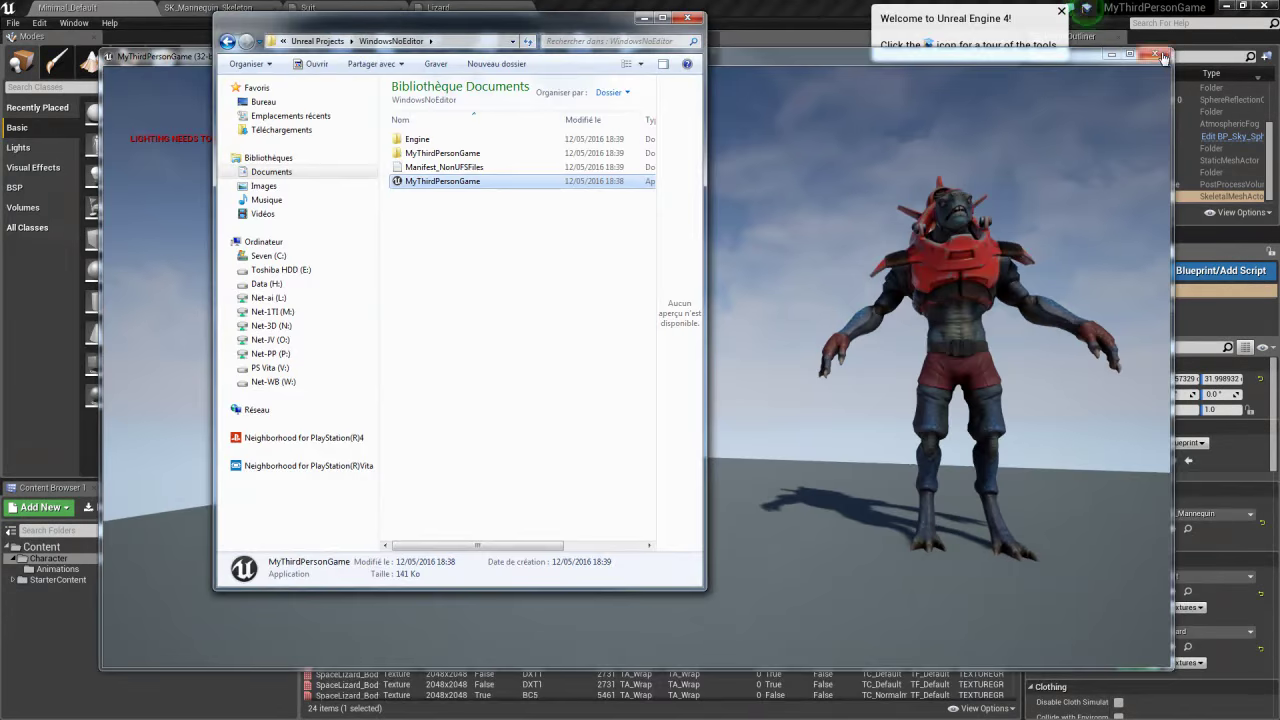